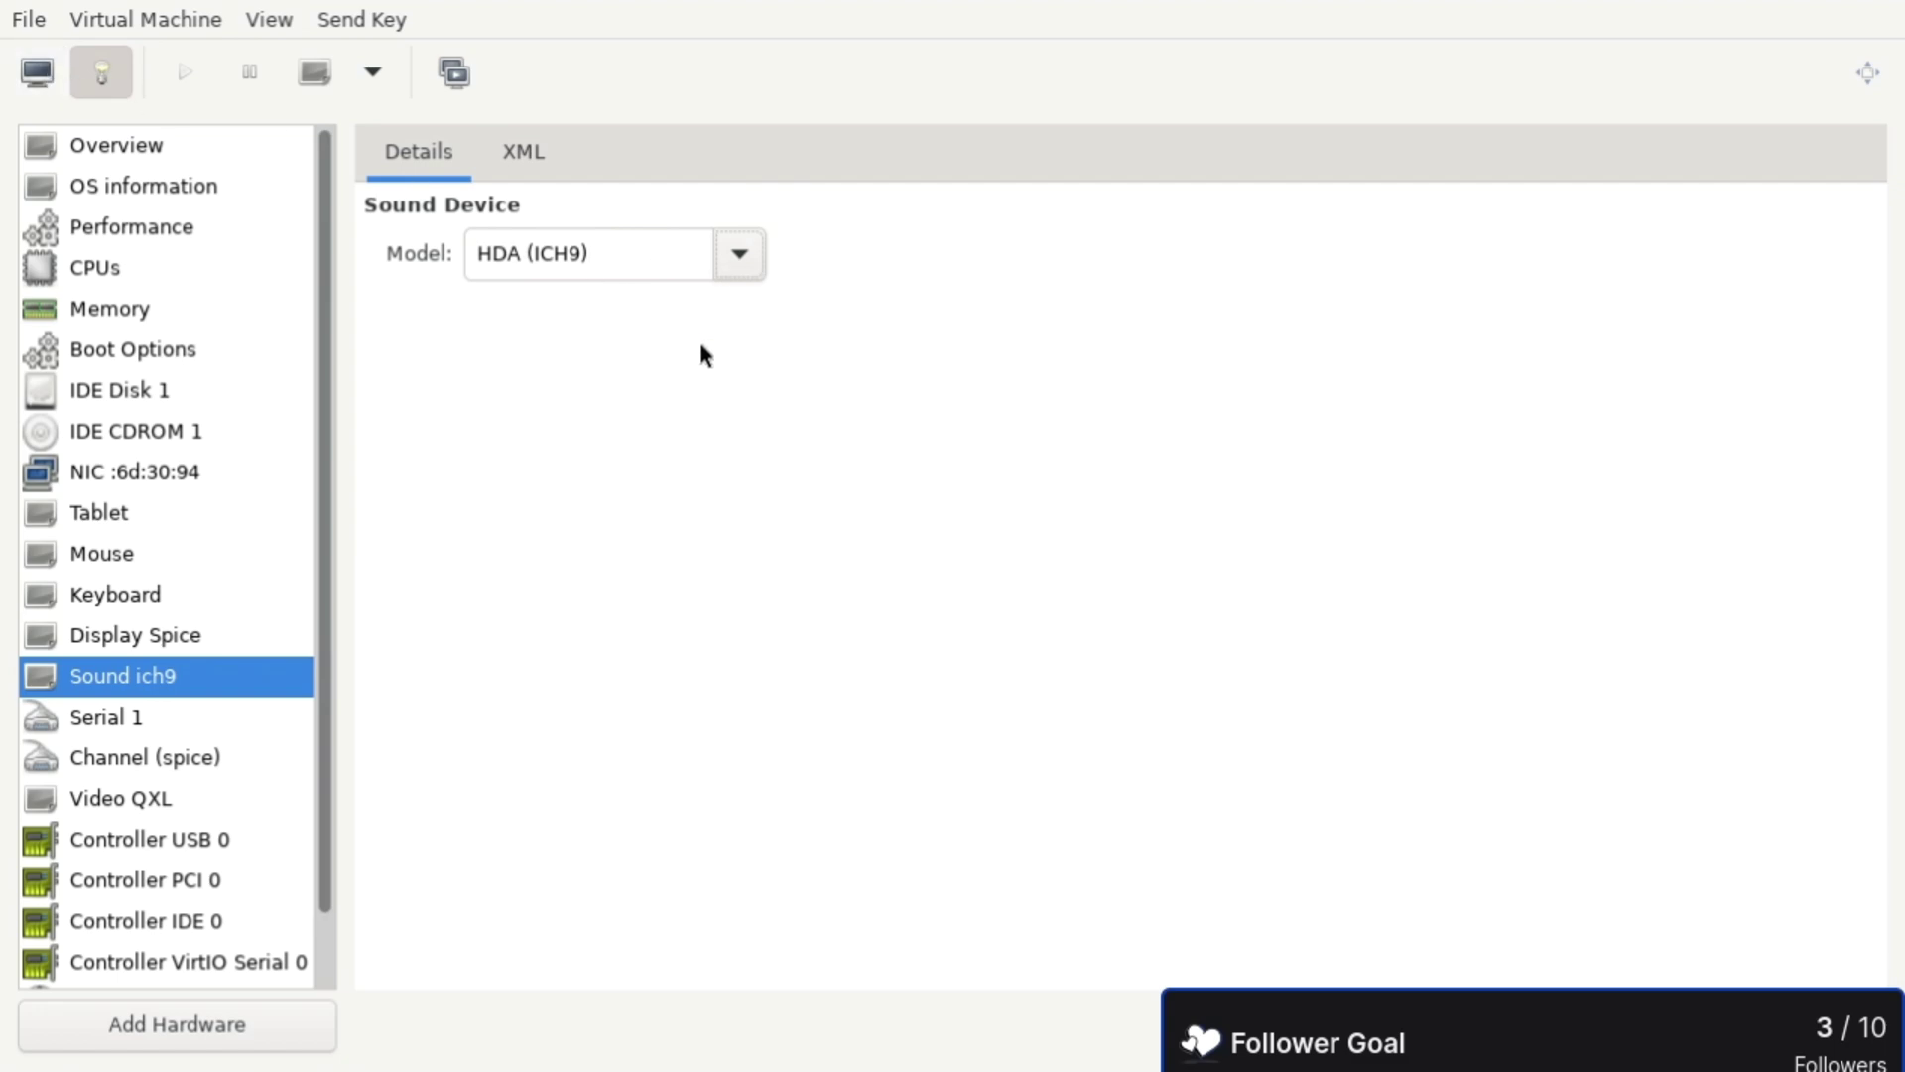
- Show the Redox guest's graphical console full screen and briefly open its application launcher
left_click(55, 68)
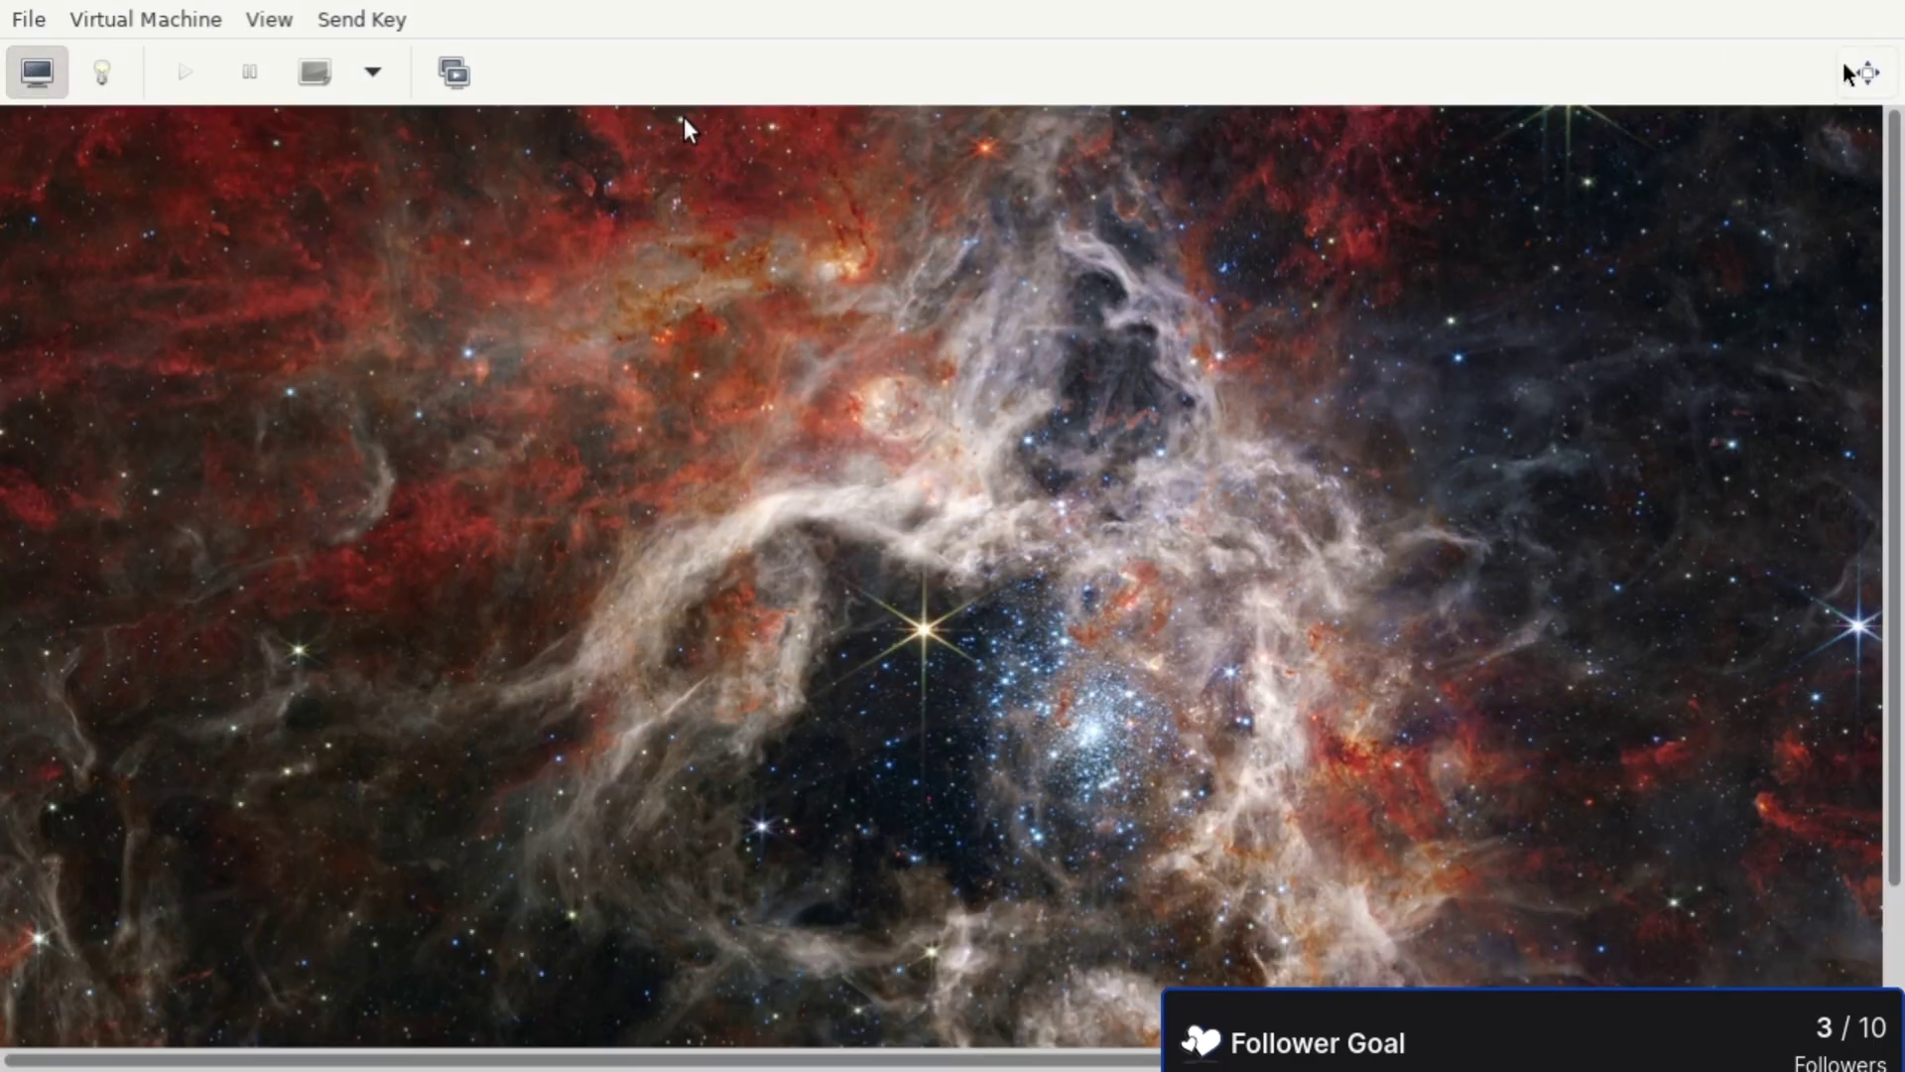
left_click(1850, 72)
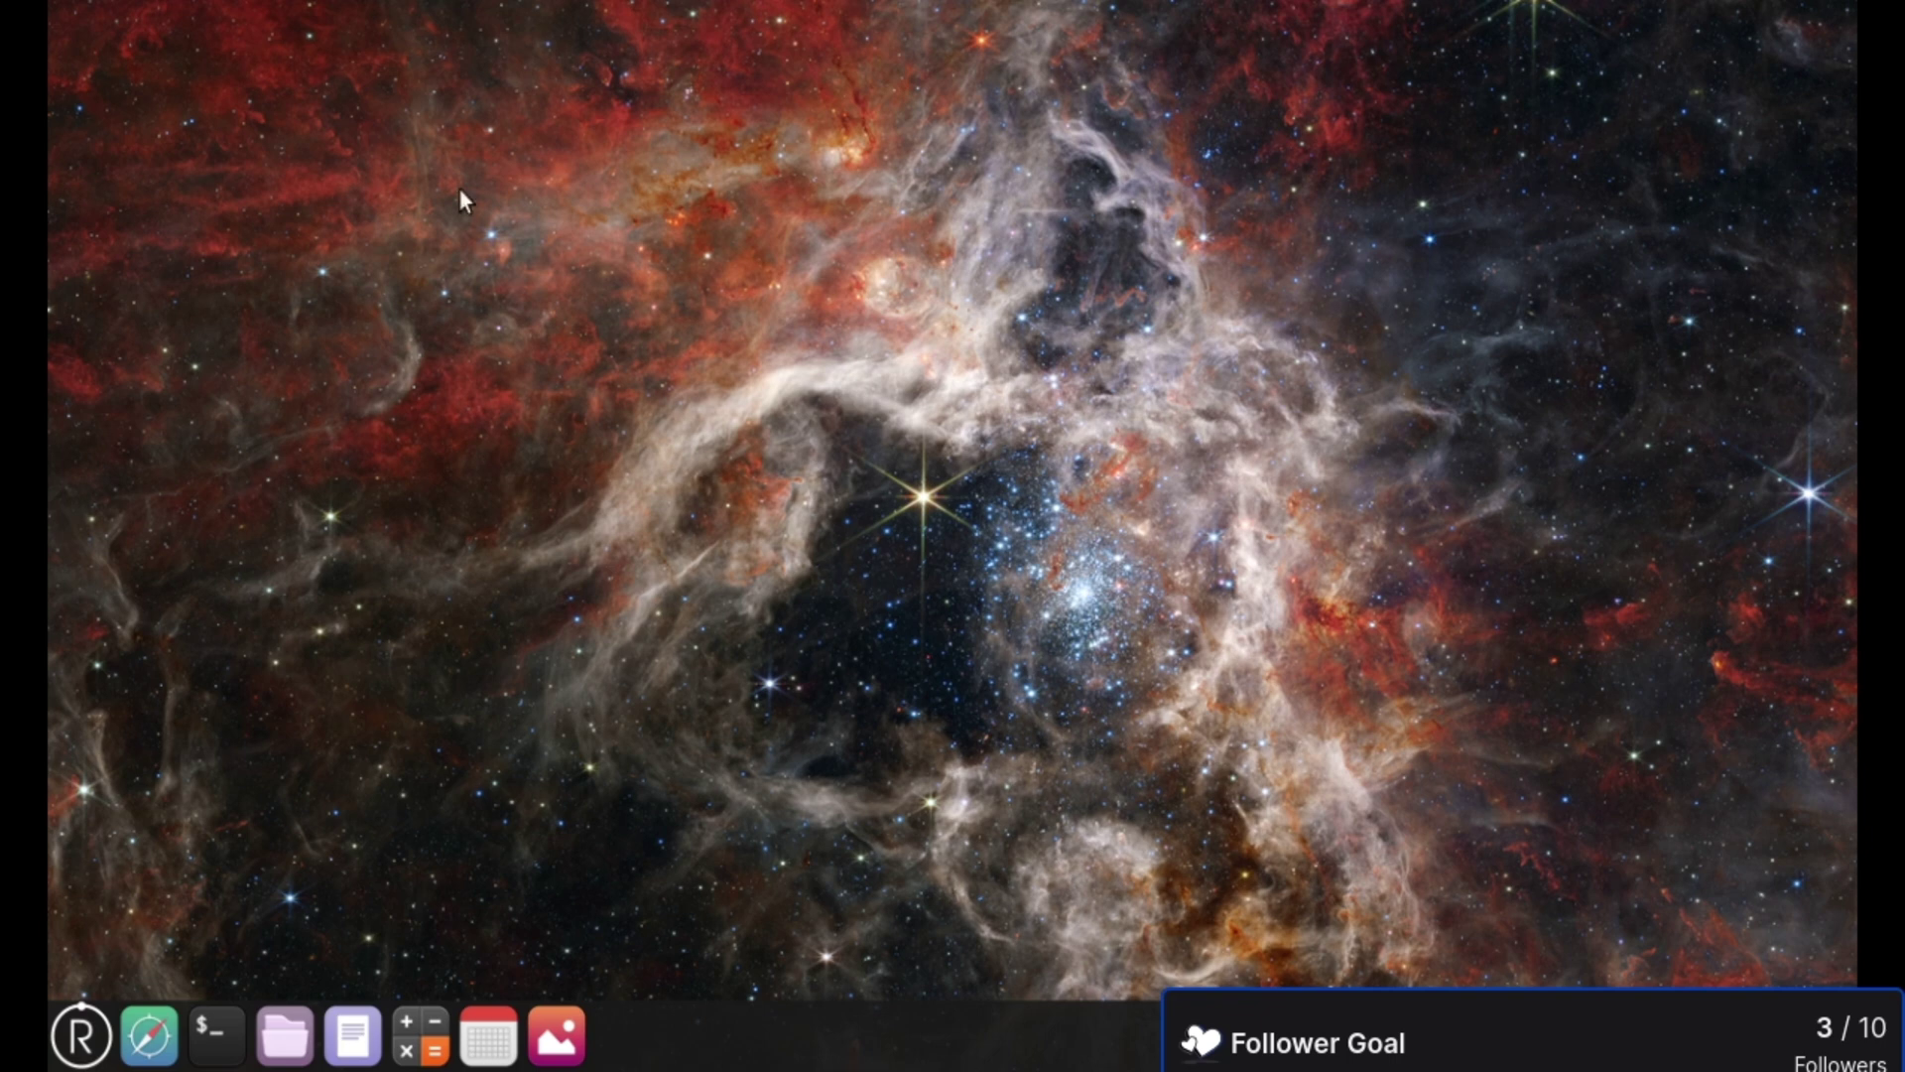
key("Print")
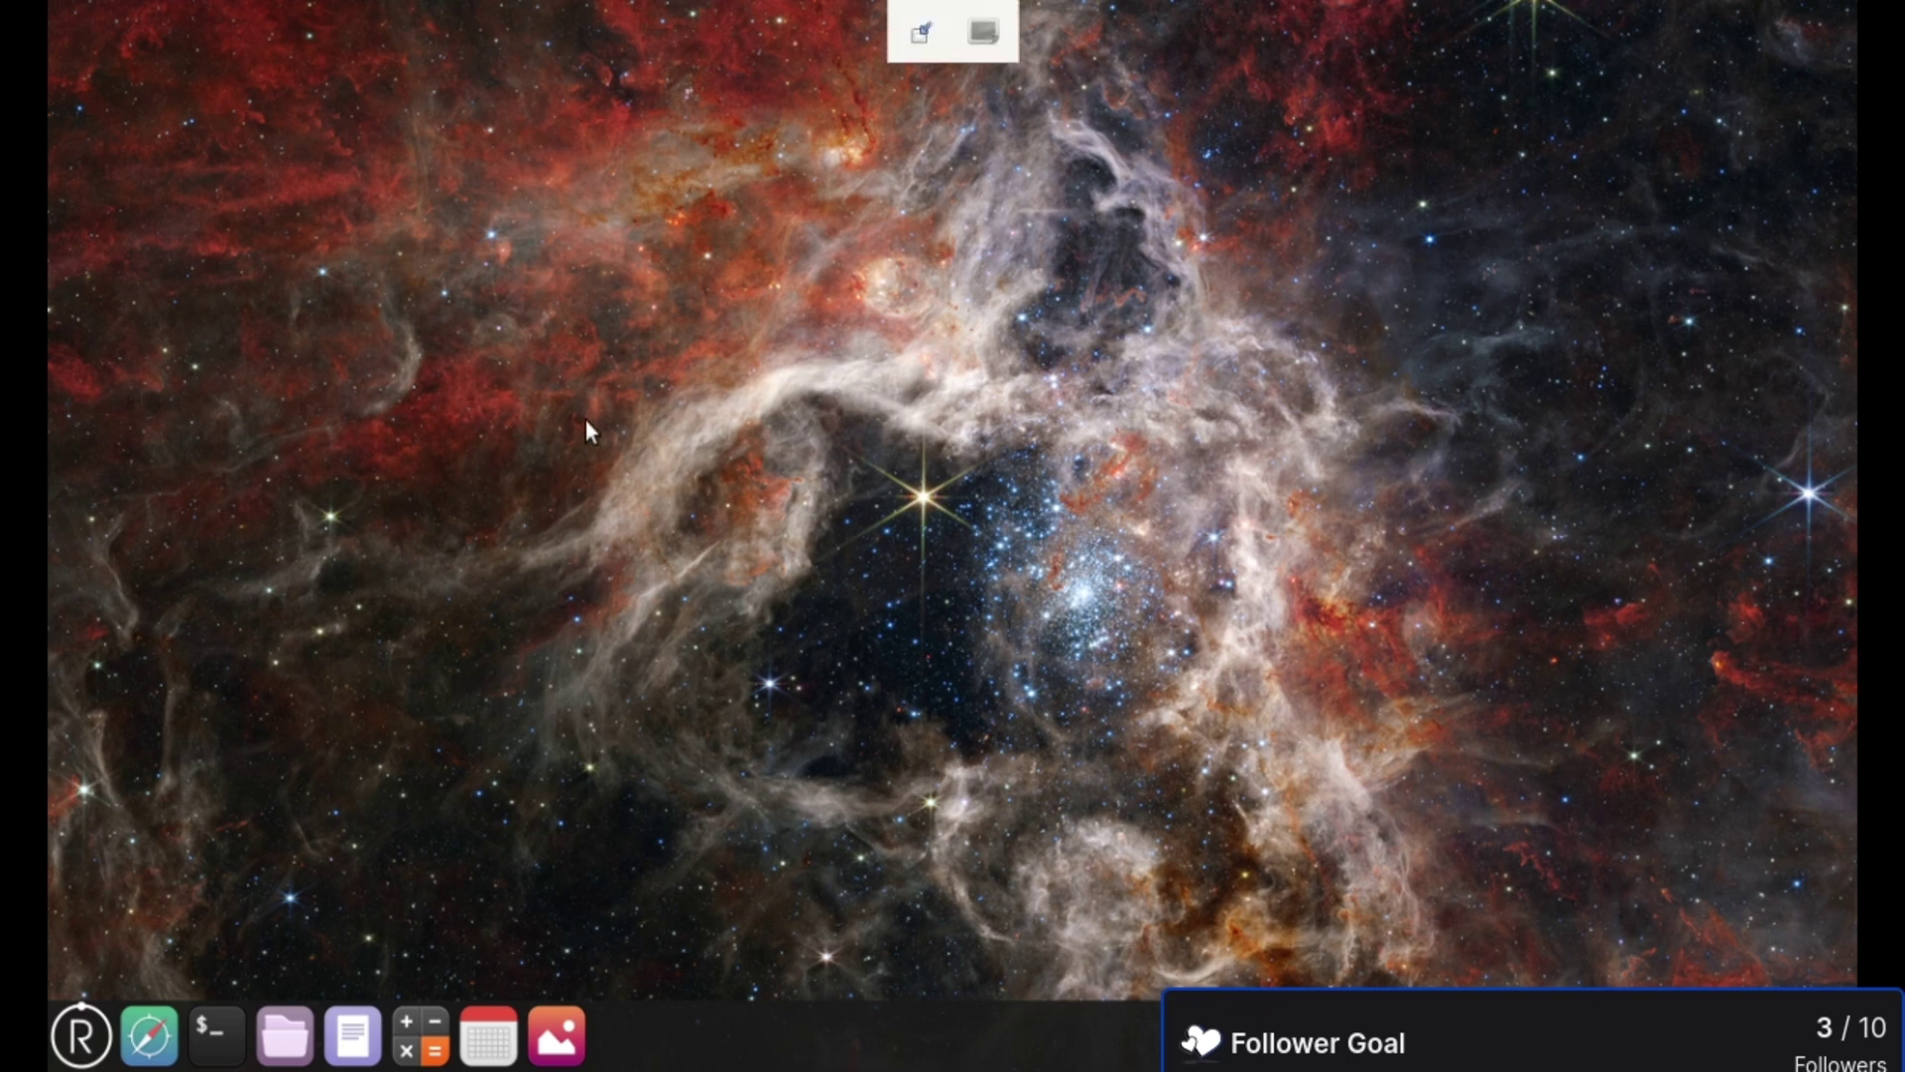
key("Escape")
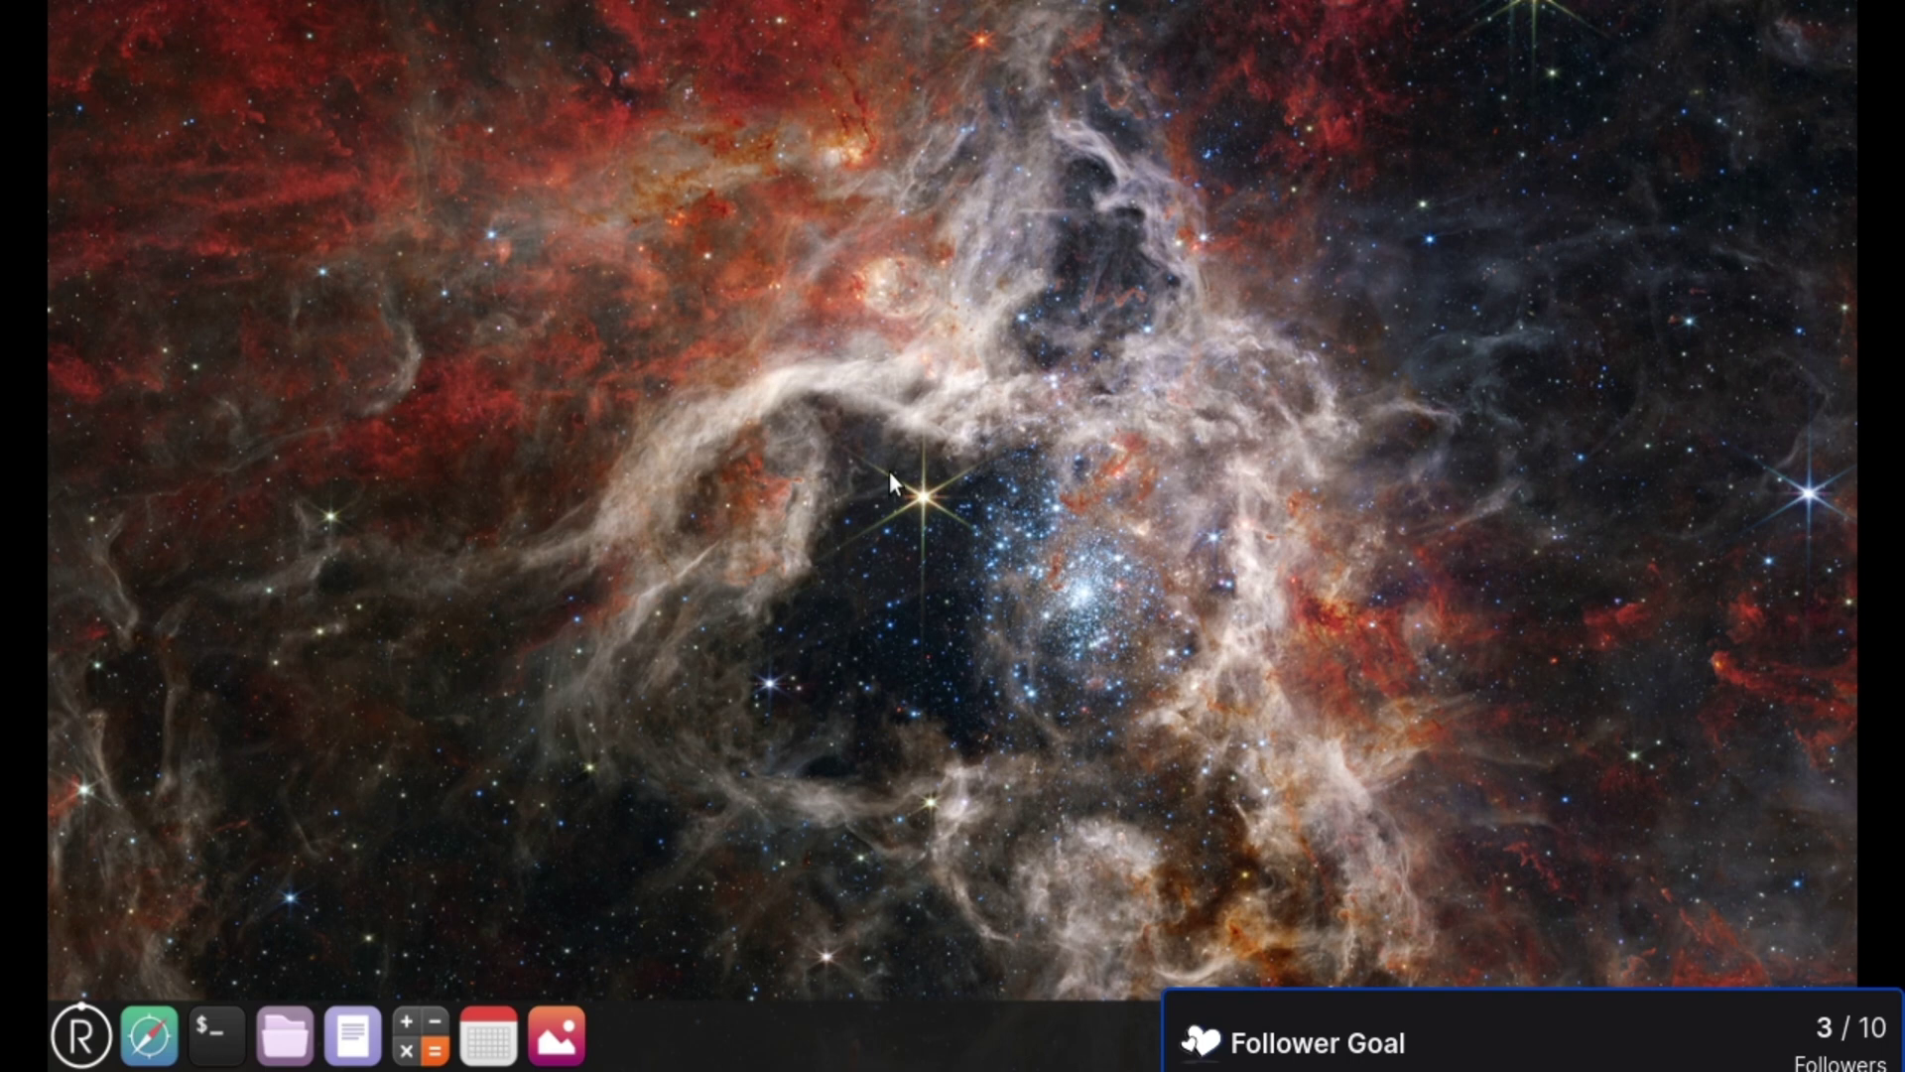
key("super")
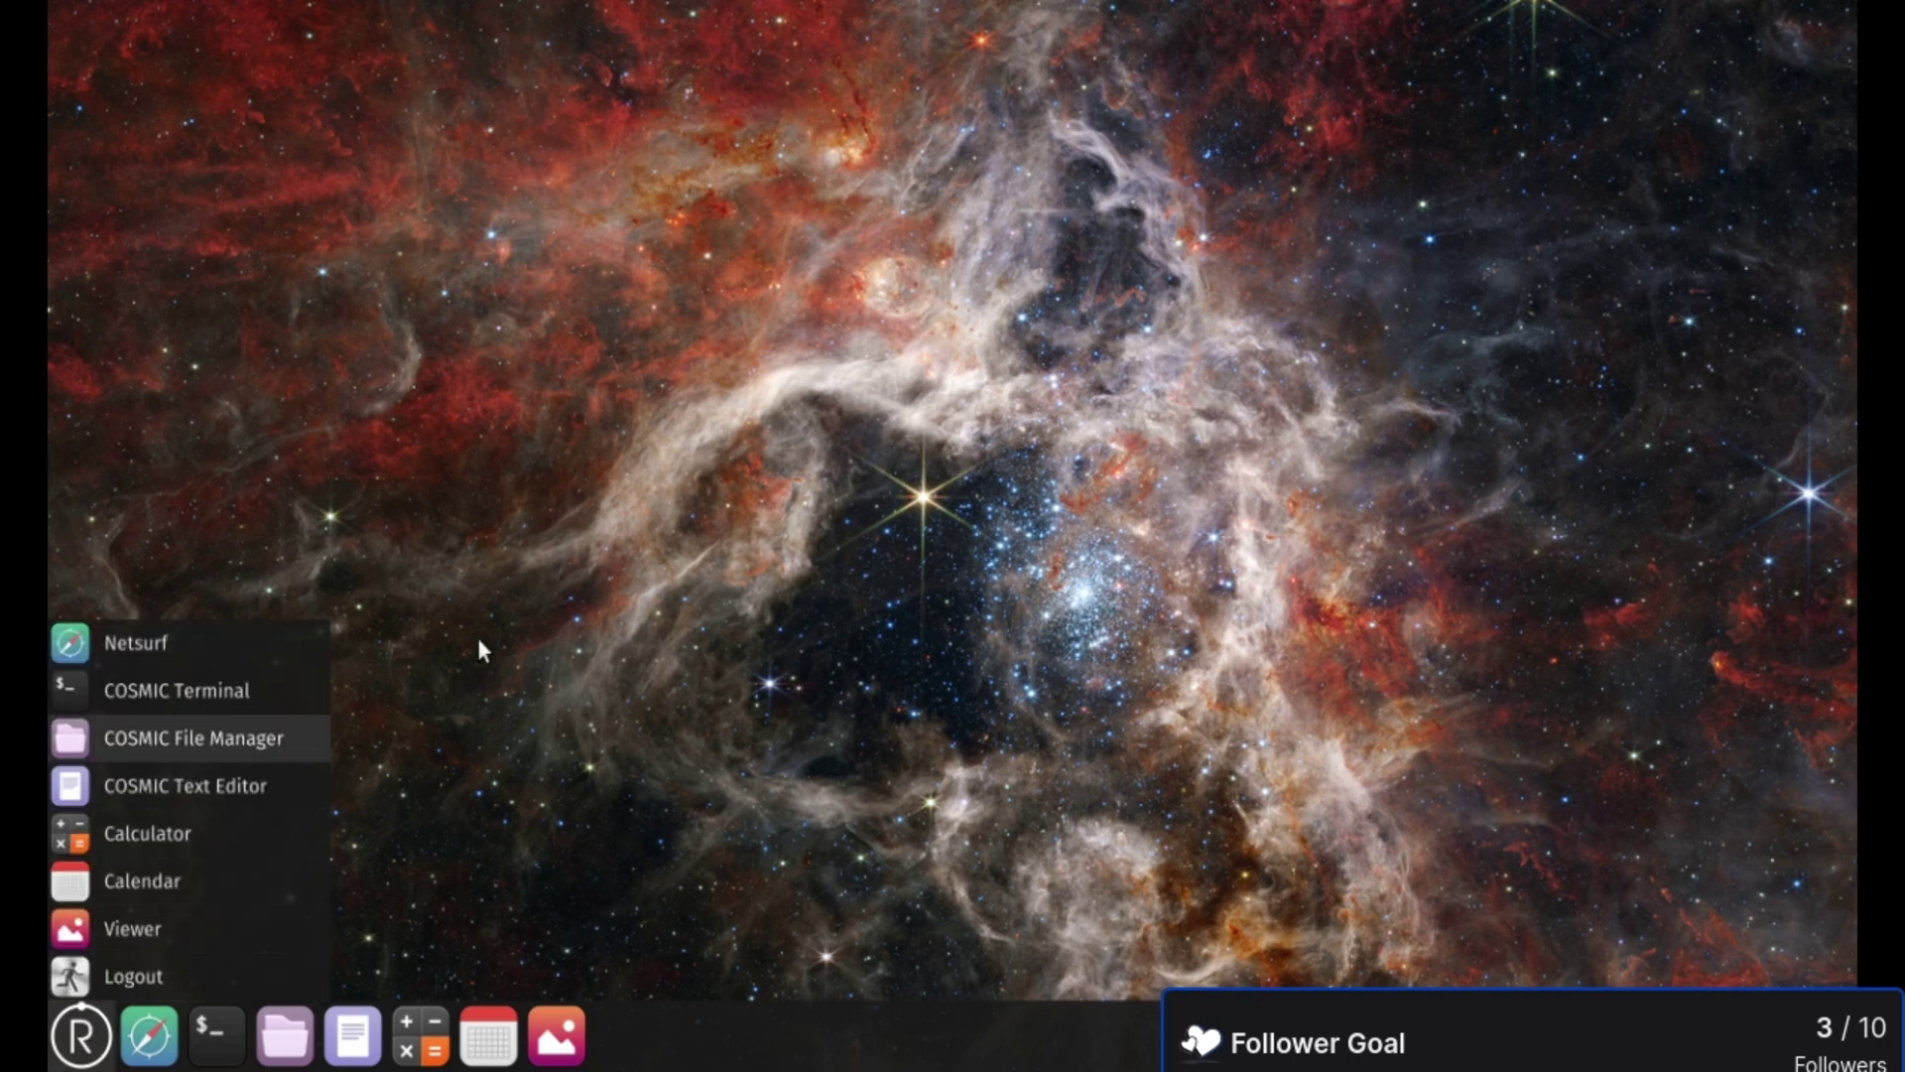
key("Escape")
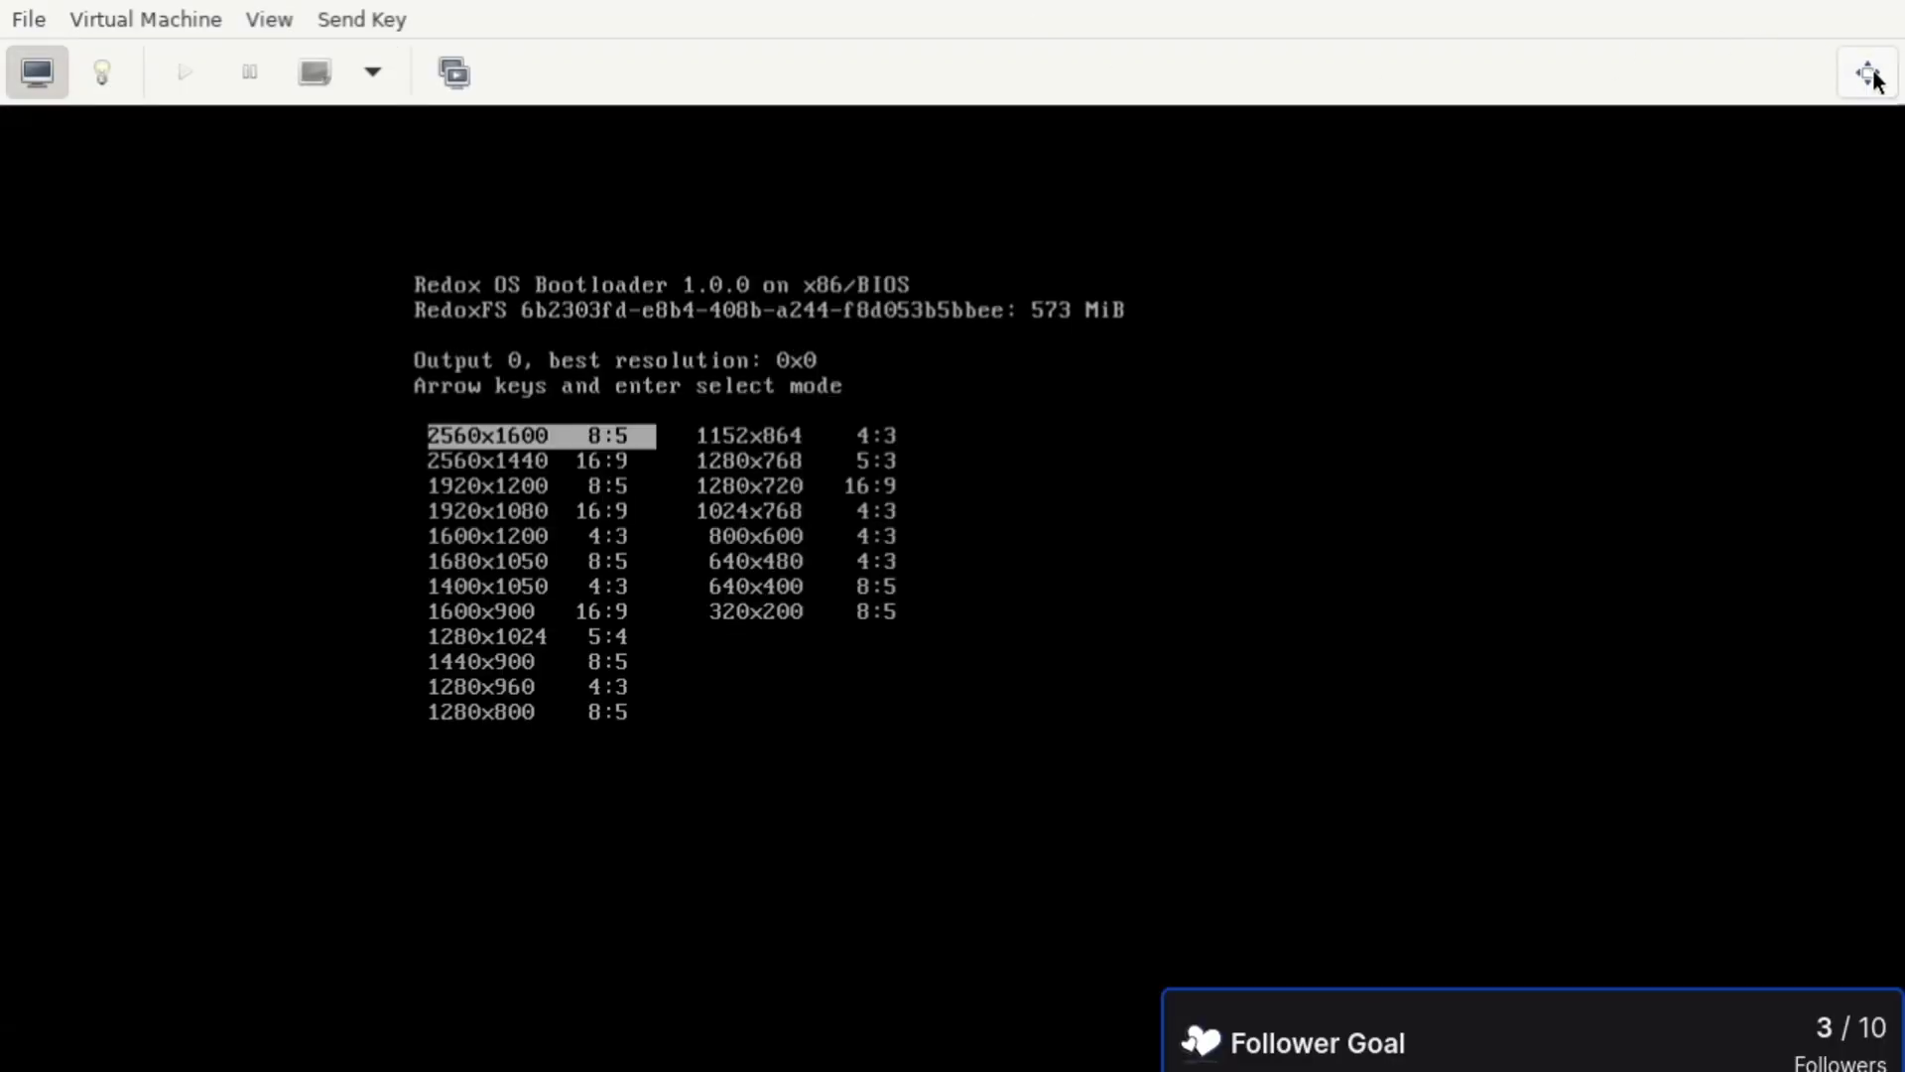
- Make the bootloader full screen and move the mode selection to 1280x720 16:9
left_click(1868, 72)
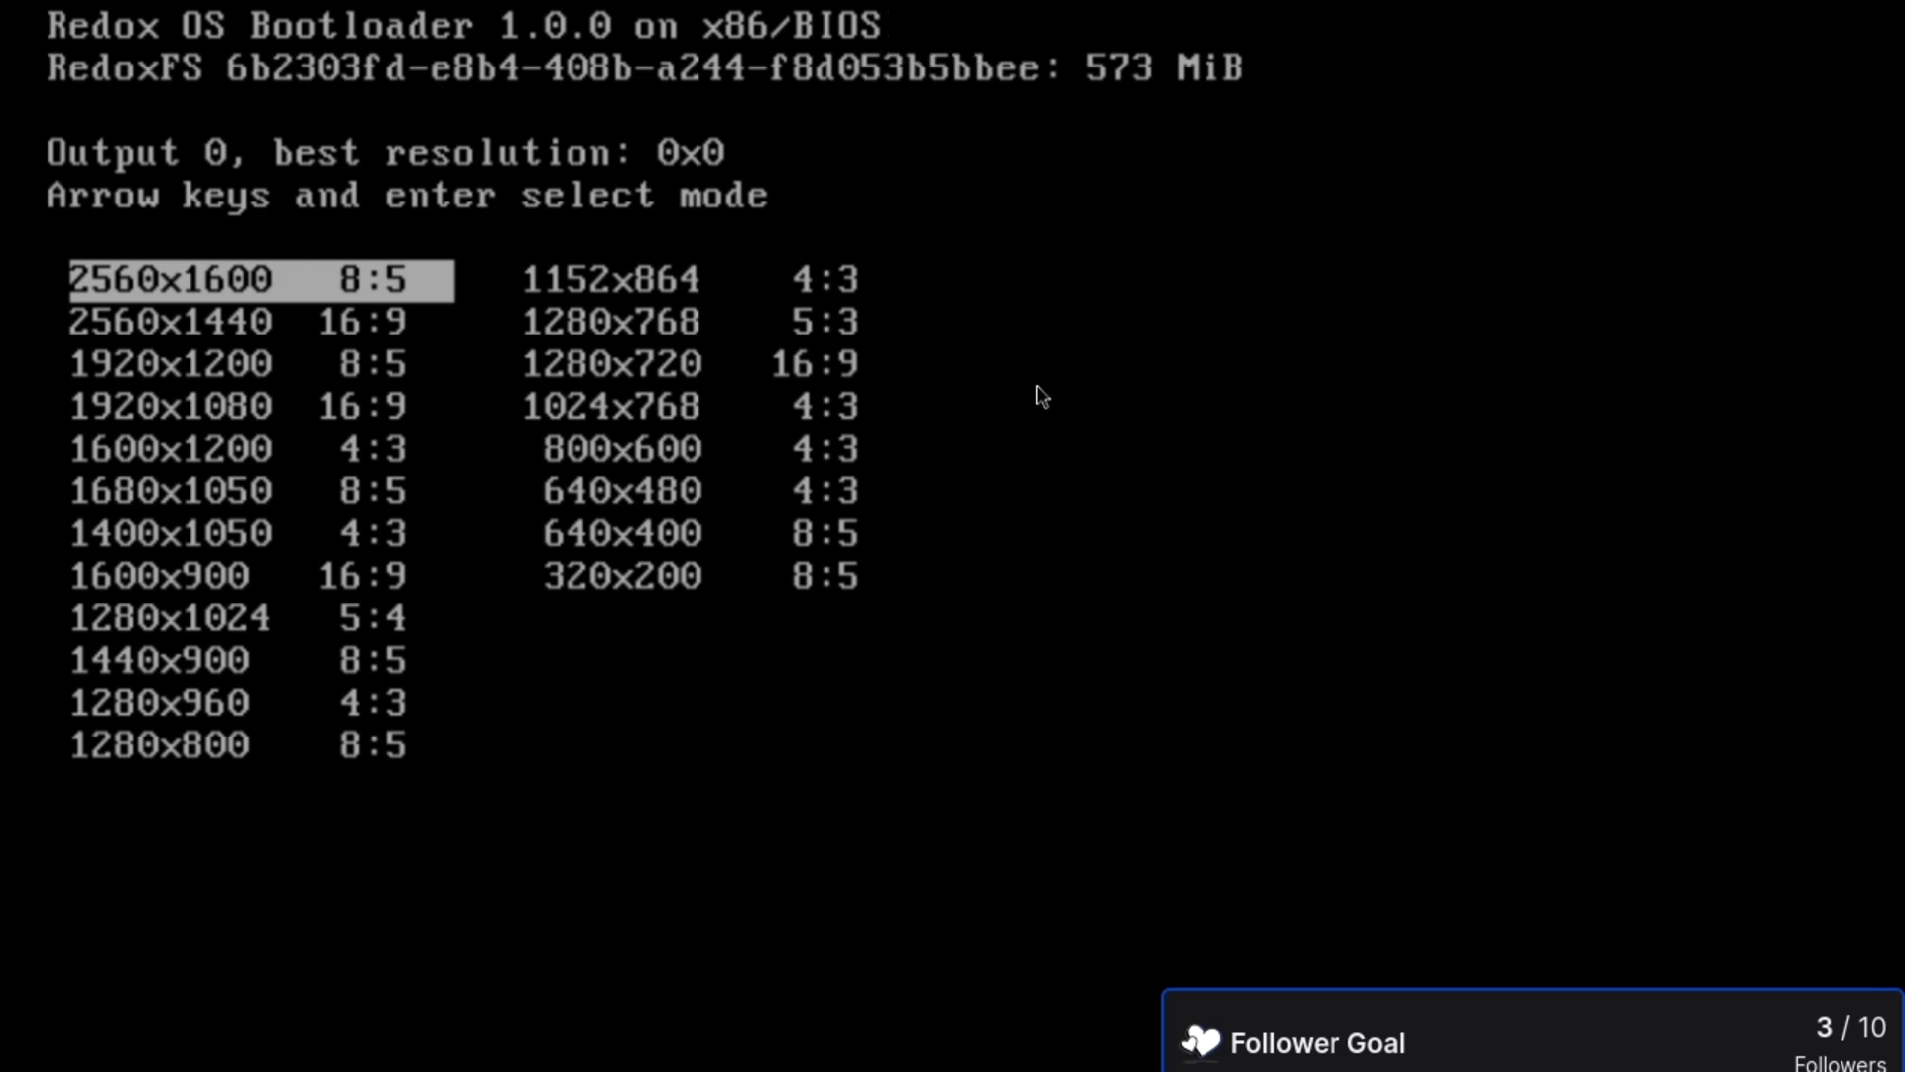
key("Right")
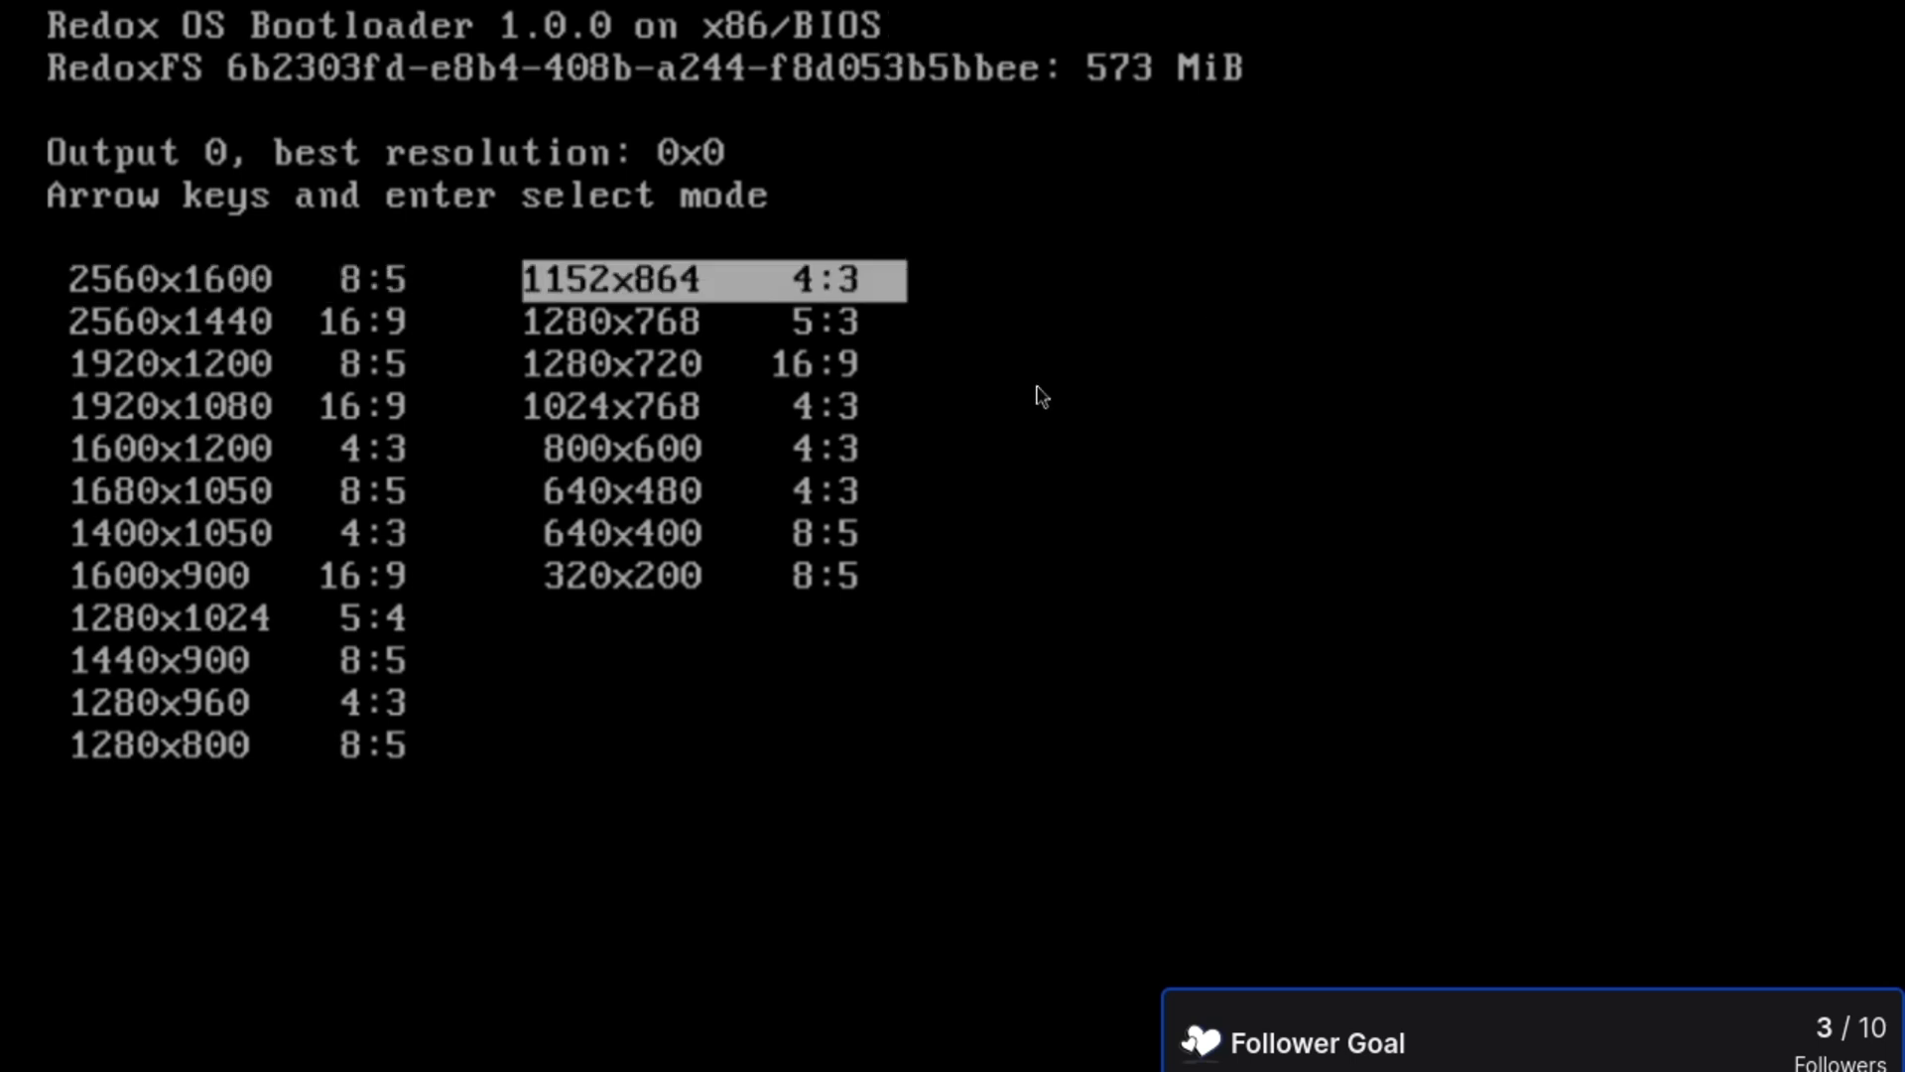
key("Down")
key("Down")
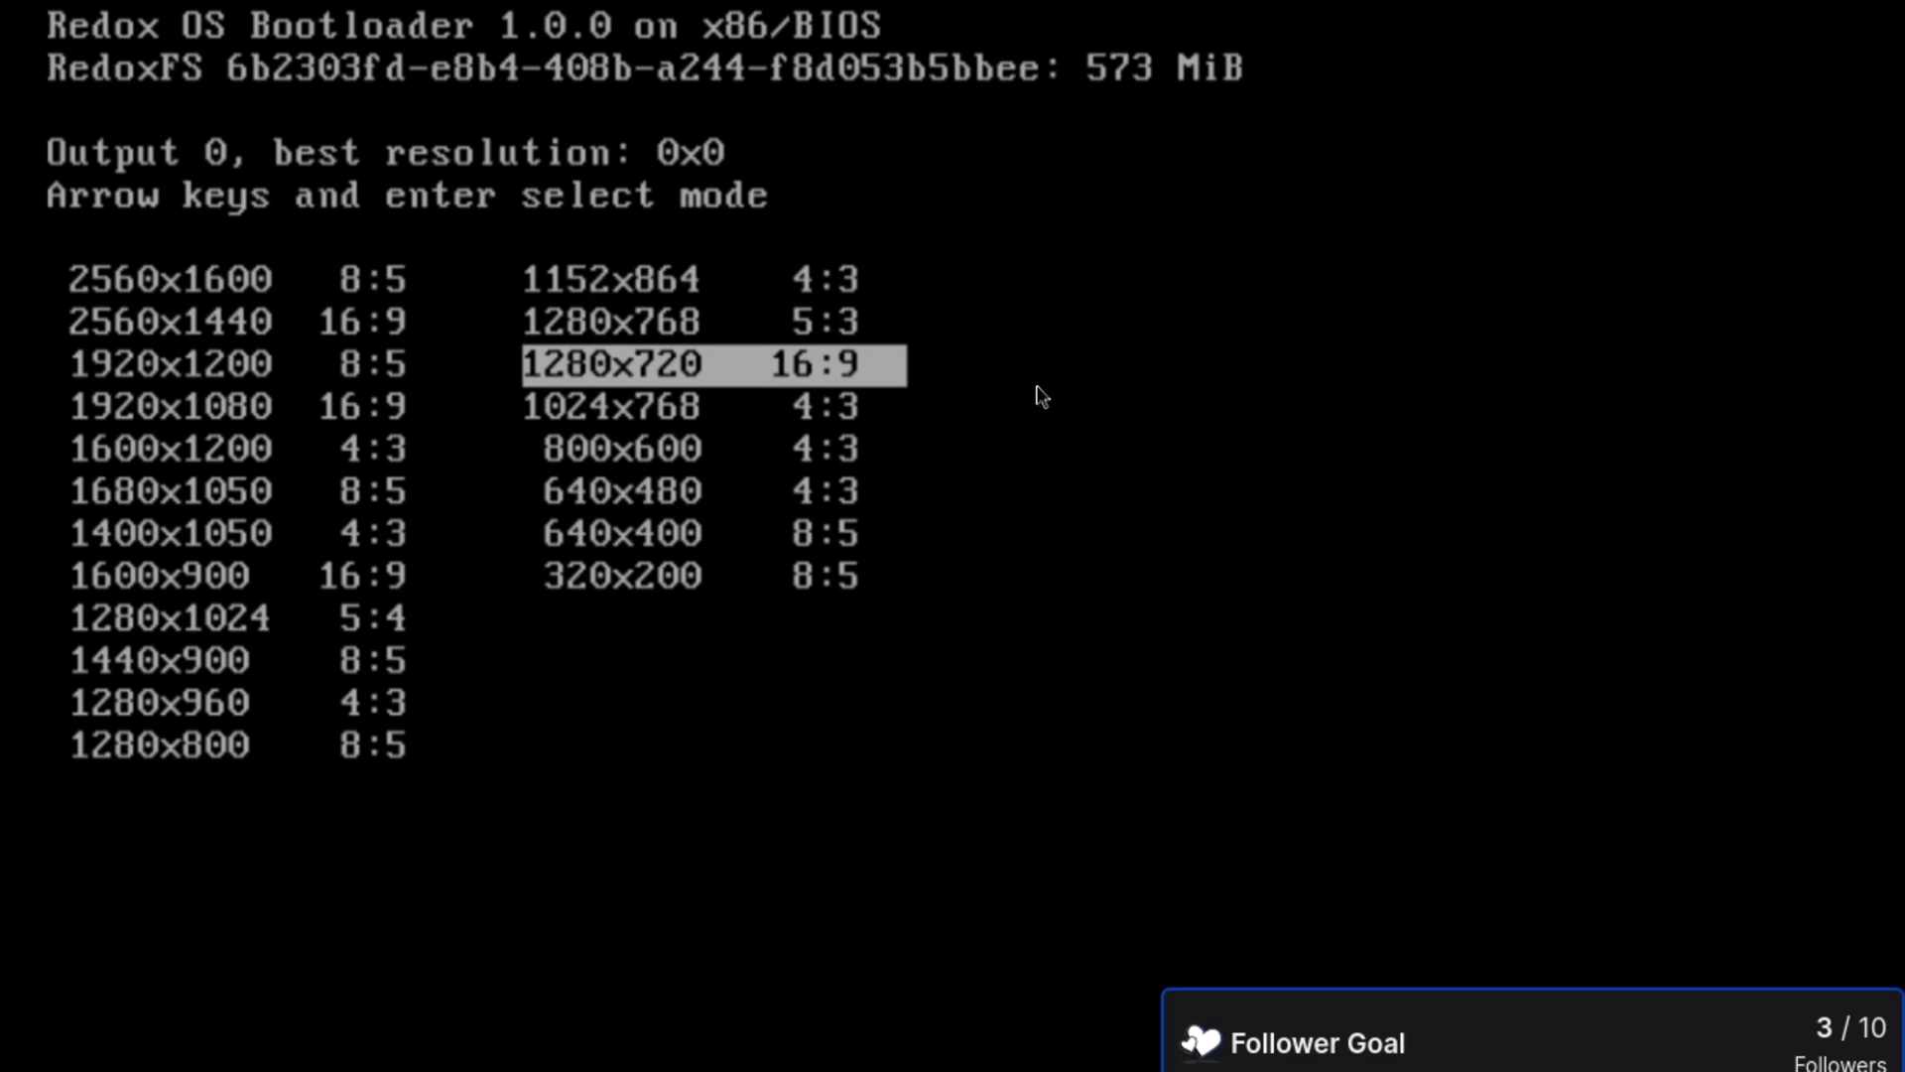
key("Left")
key("Right")
key("Up")
key("Left")
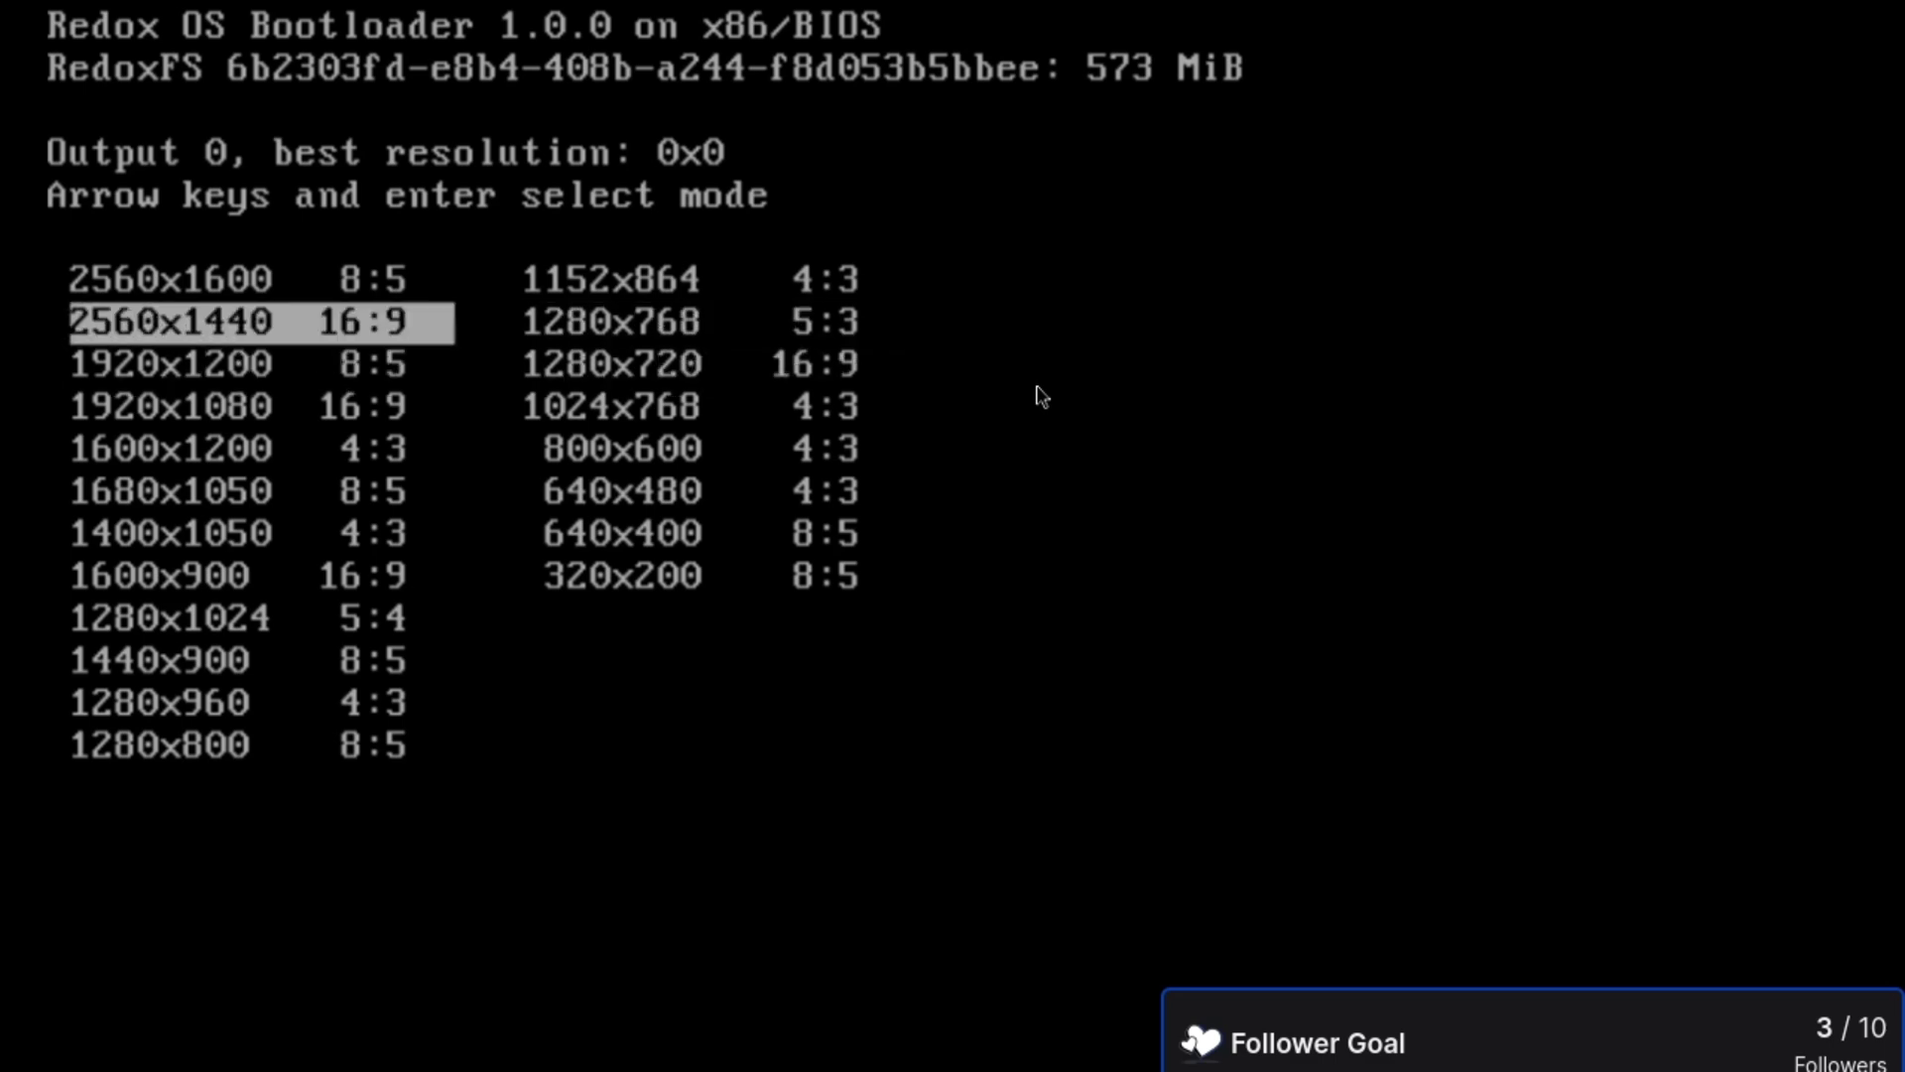
key("Right")
key("Left")
key("Right")
key("Left")
key("Right")
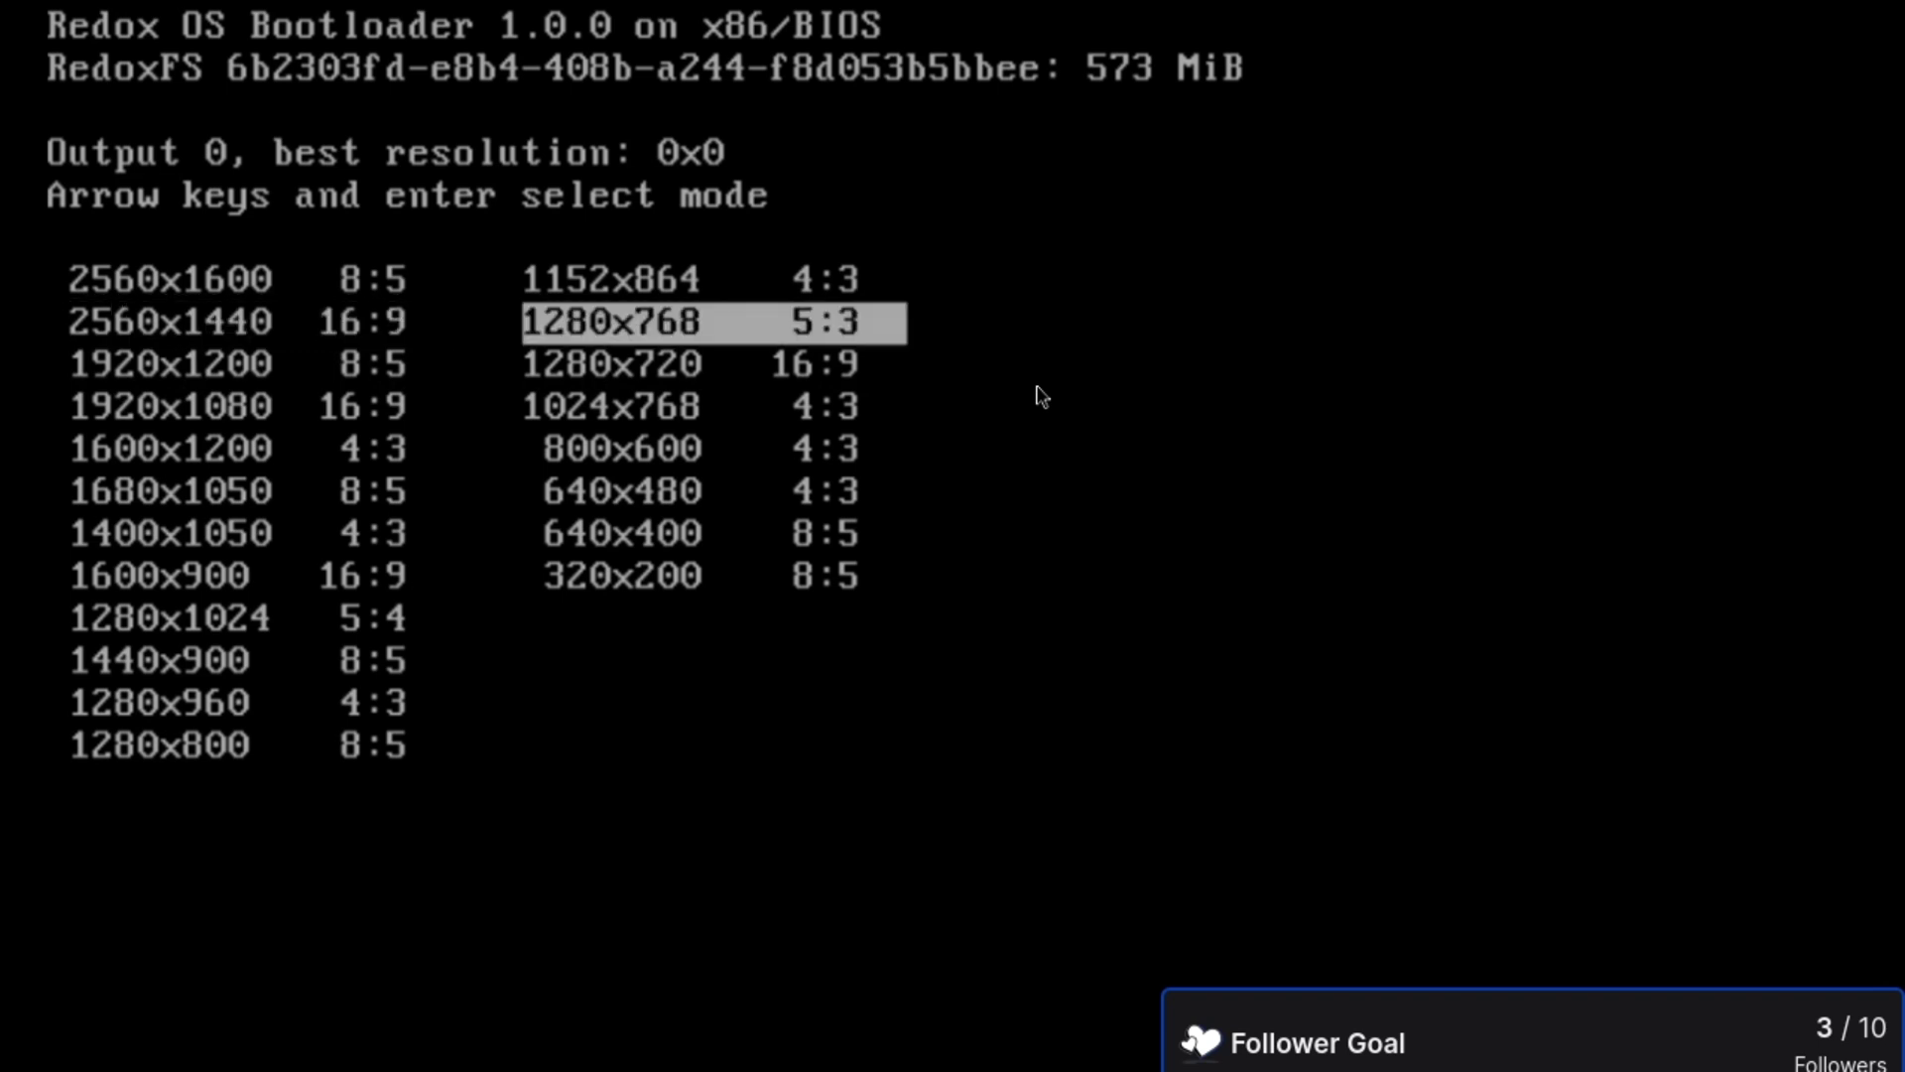
key("Down")
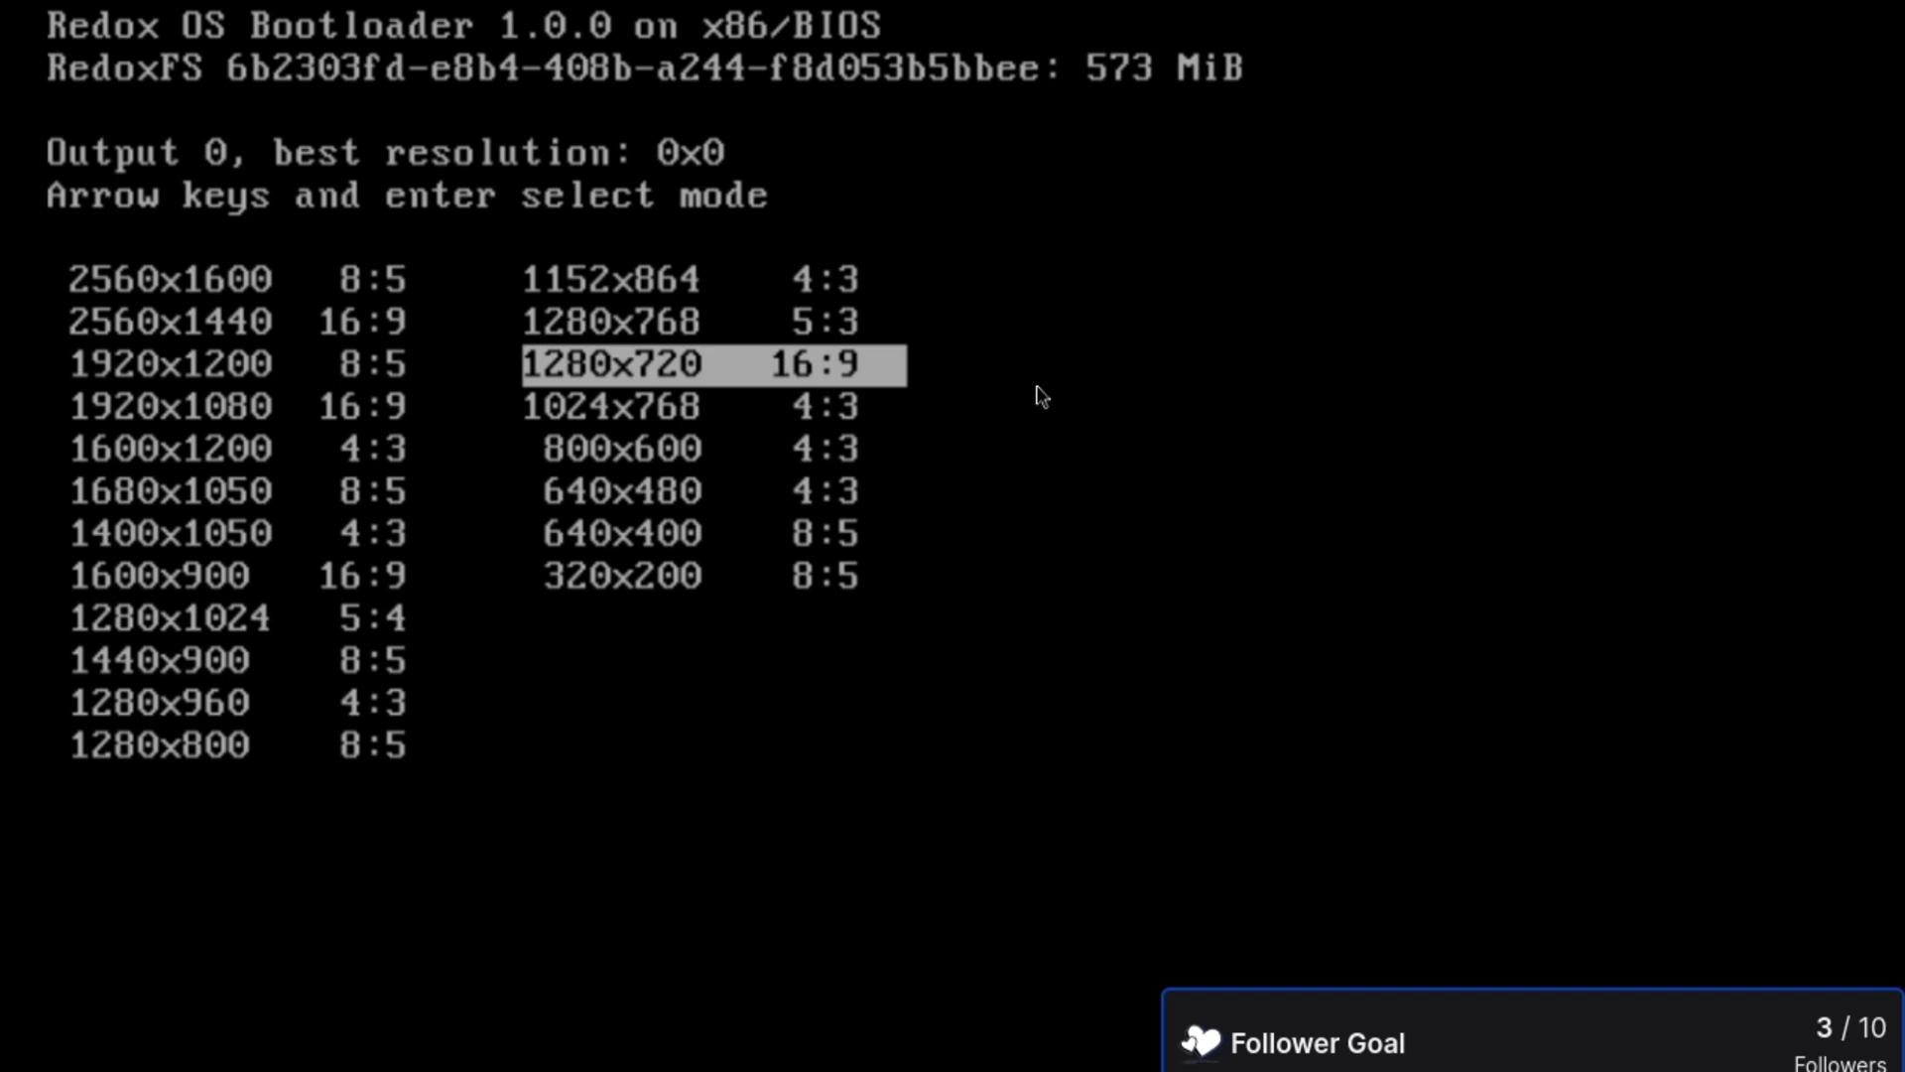
- Compare neighbouring modes like 1920x1200, 1280x768 and 1024x768, then boot in 1280x720
key("Left")
key("Right")
key("Left")
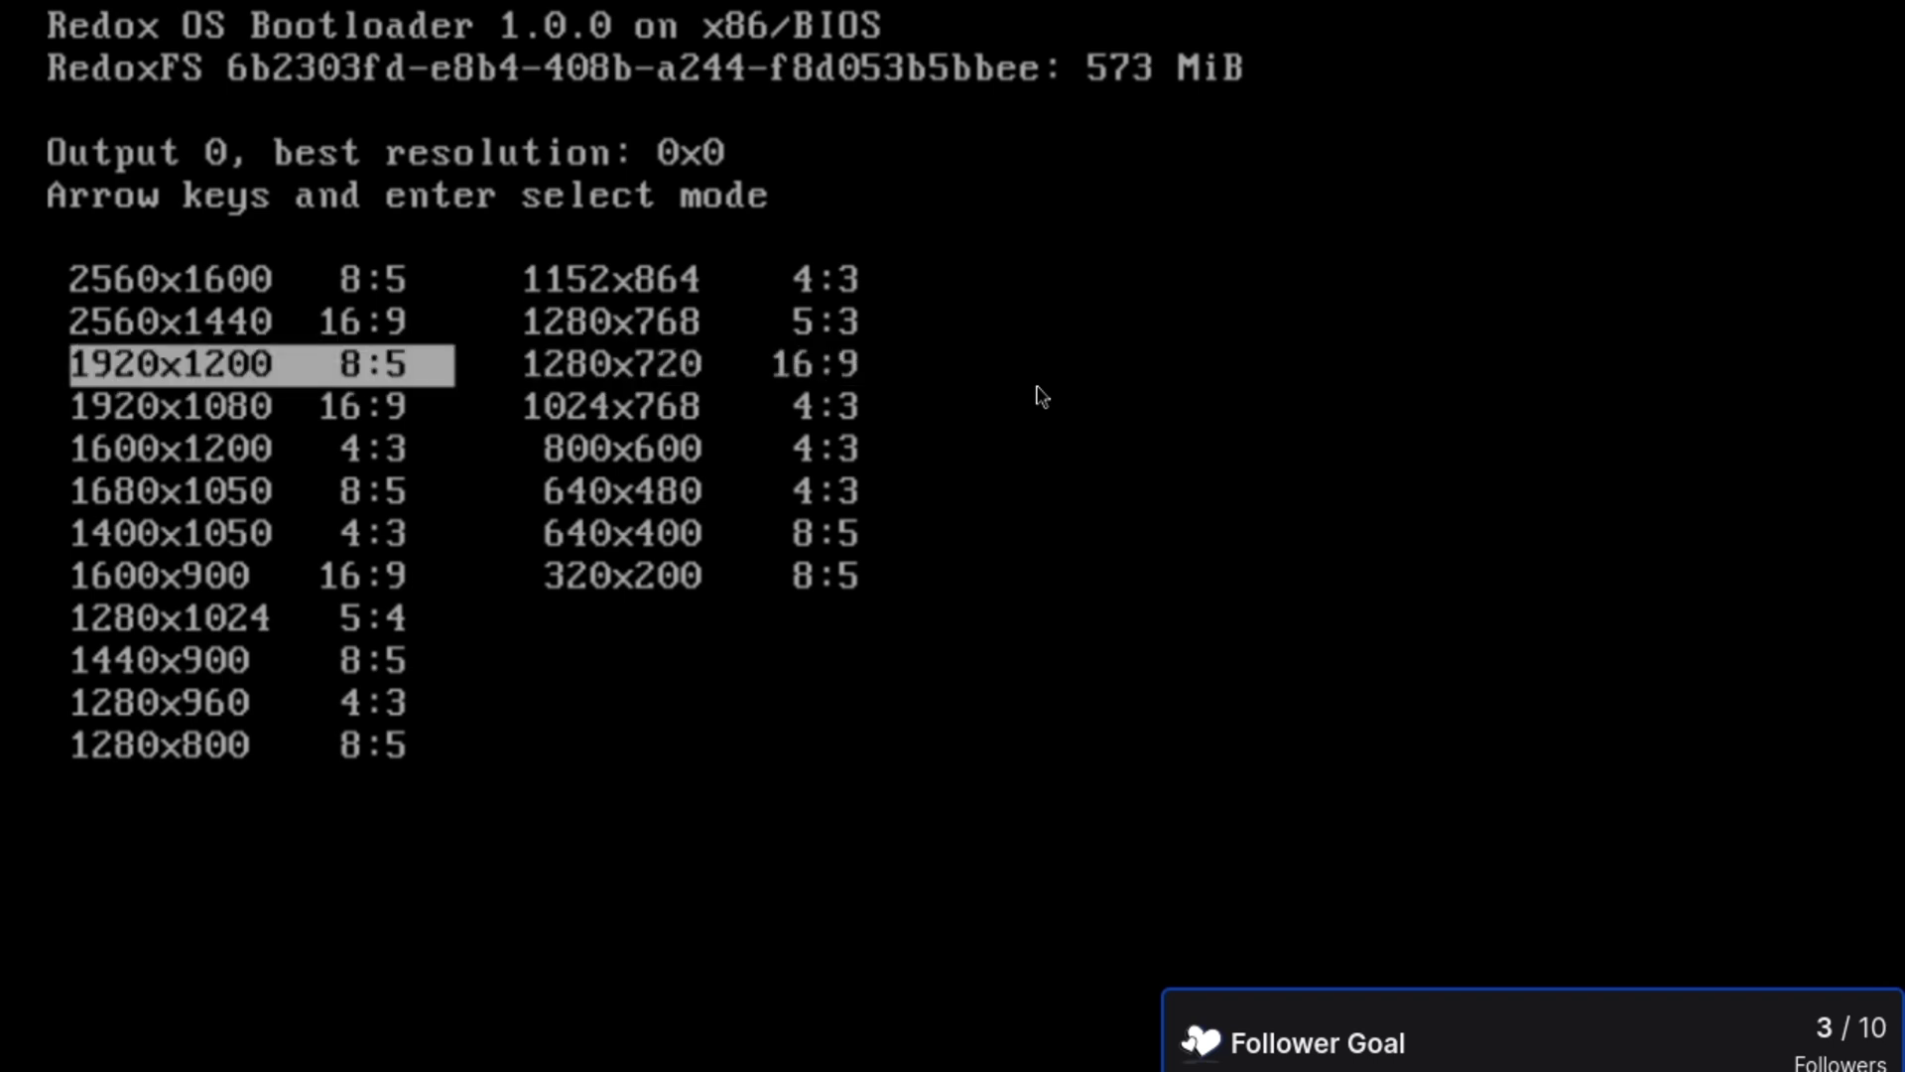
key("Right")
key("Left")
key("Right")
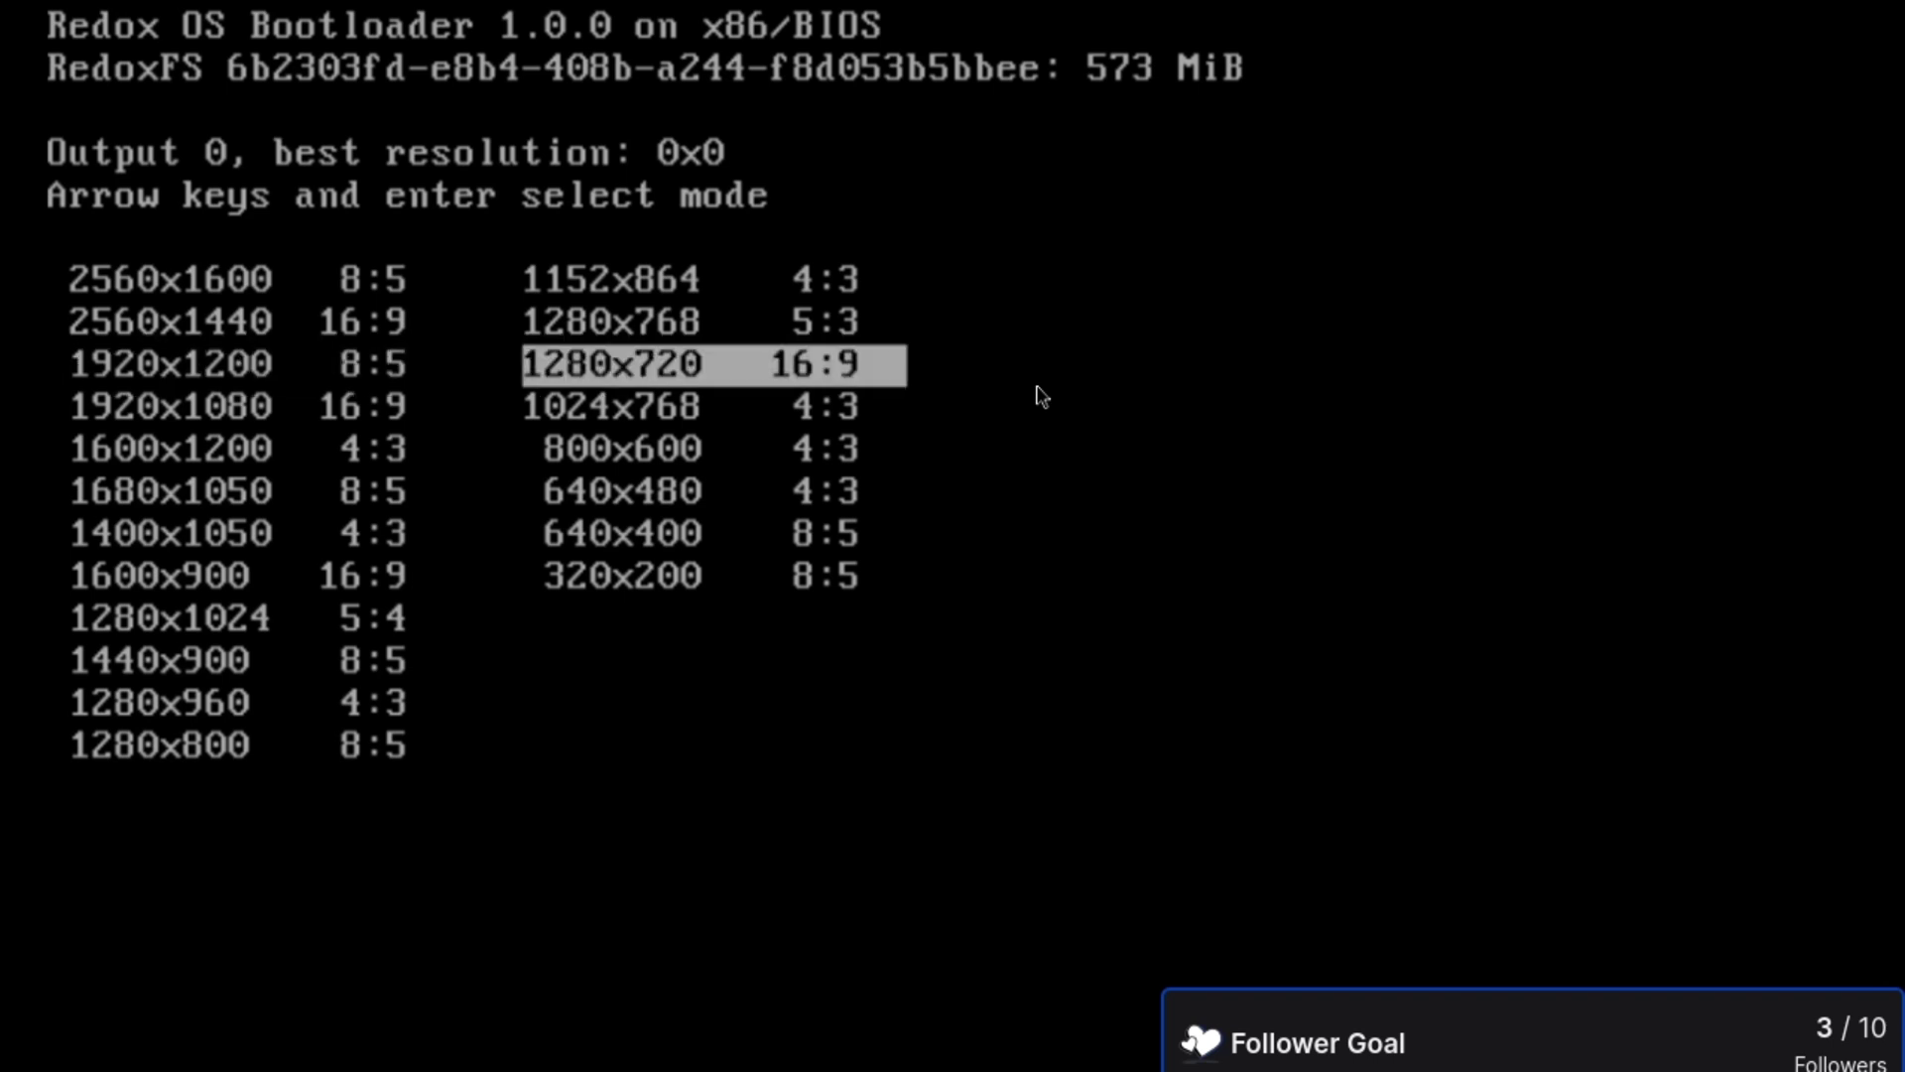
key("Up")
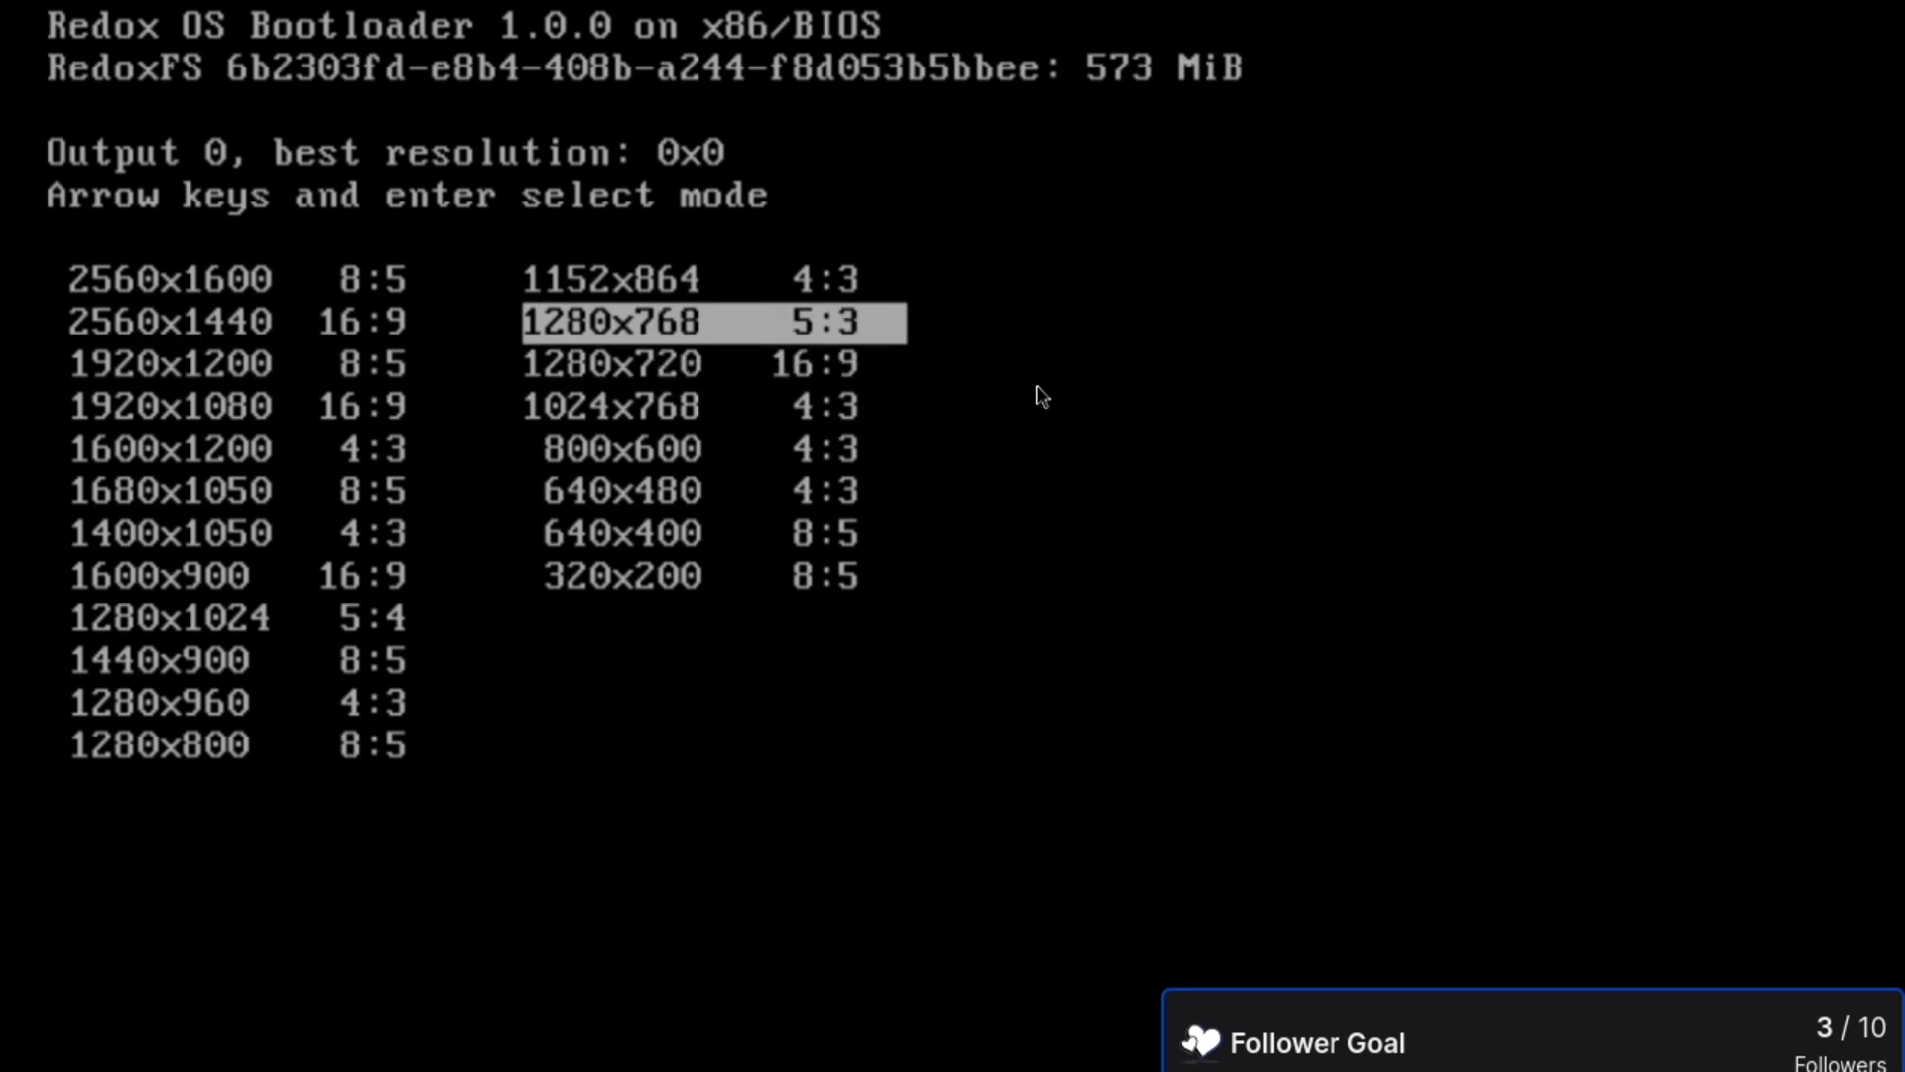
key("Down")
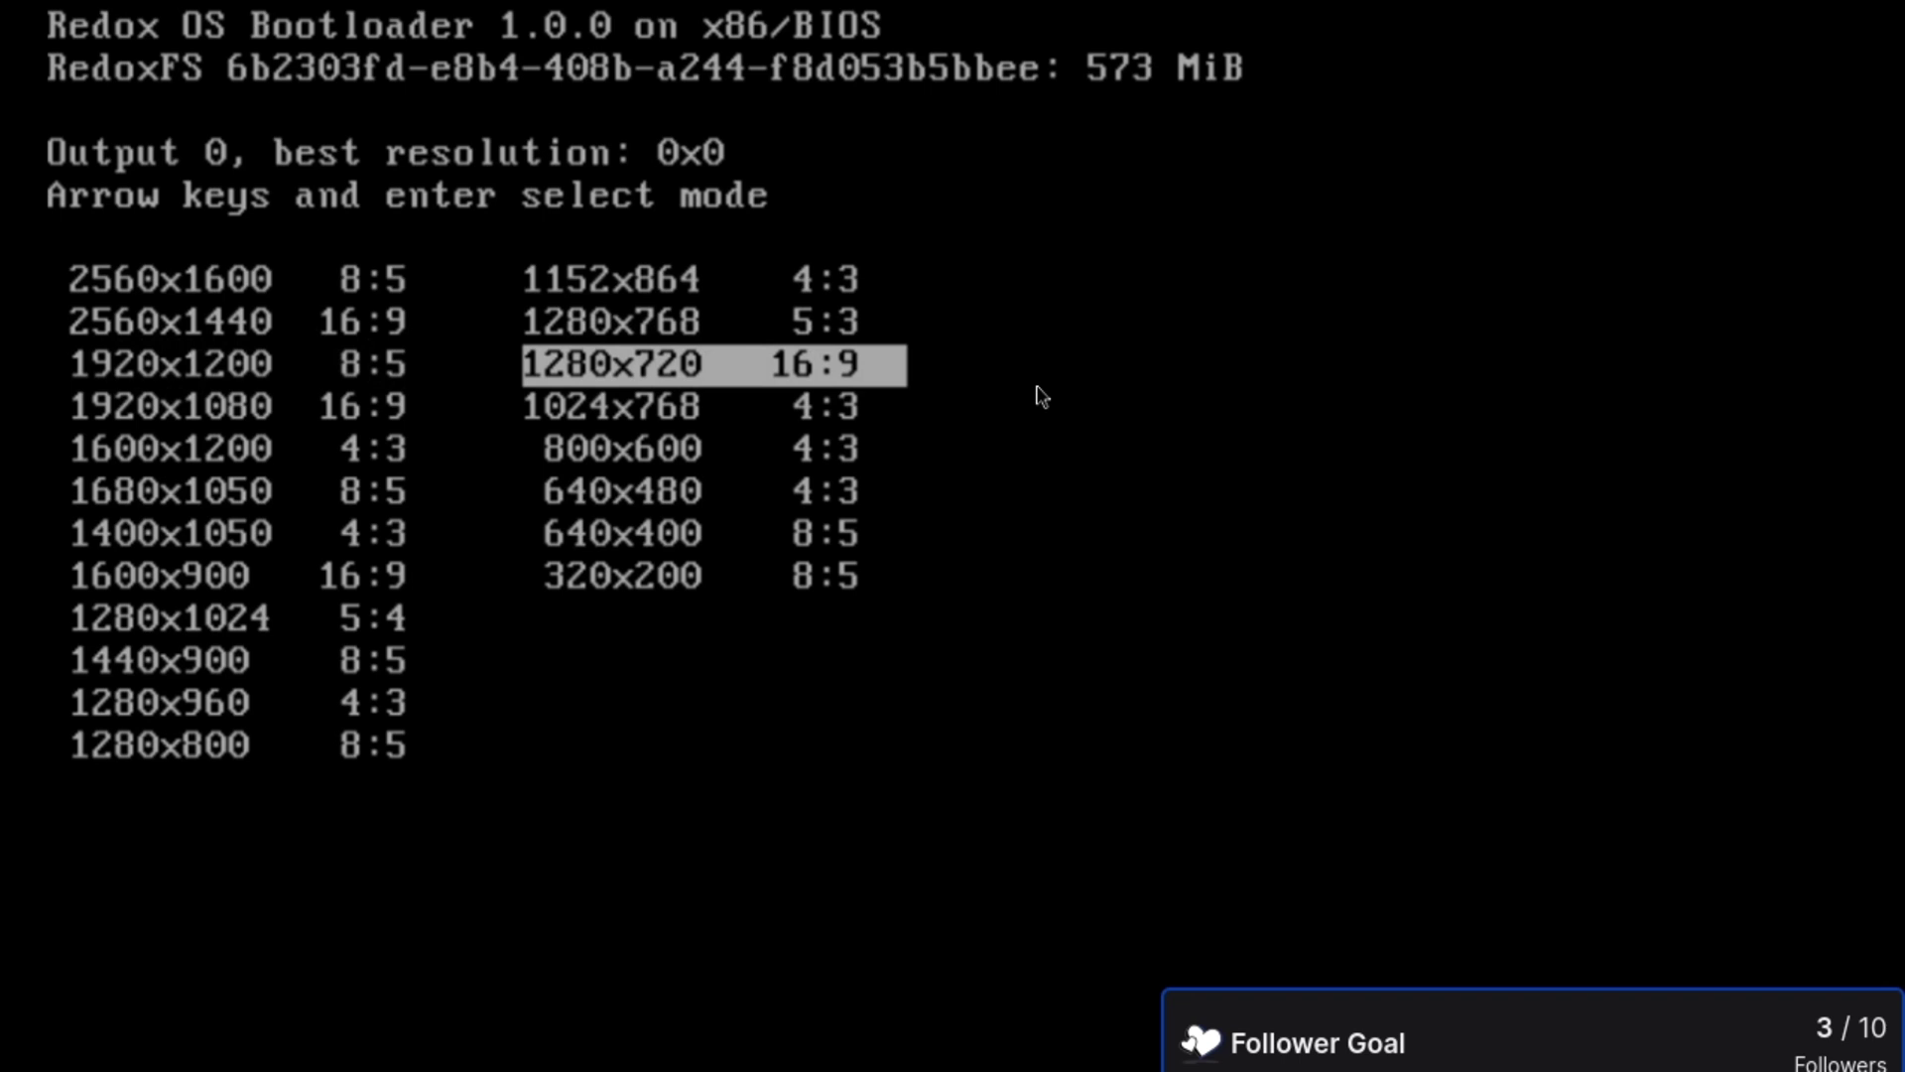
key("Up")
key("Down")
key("Left")
key("Right")
key("Left")
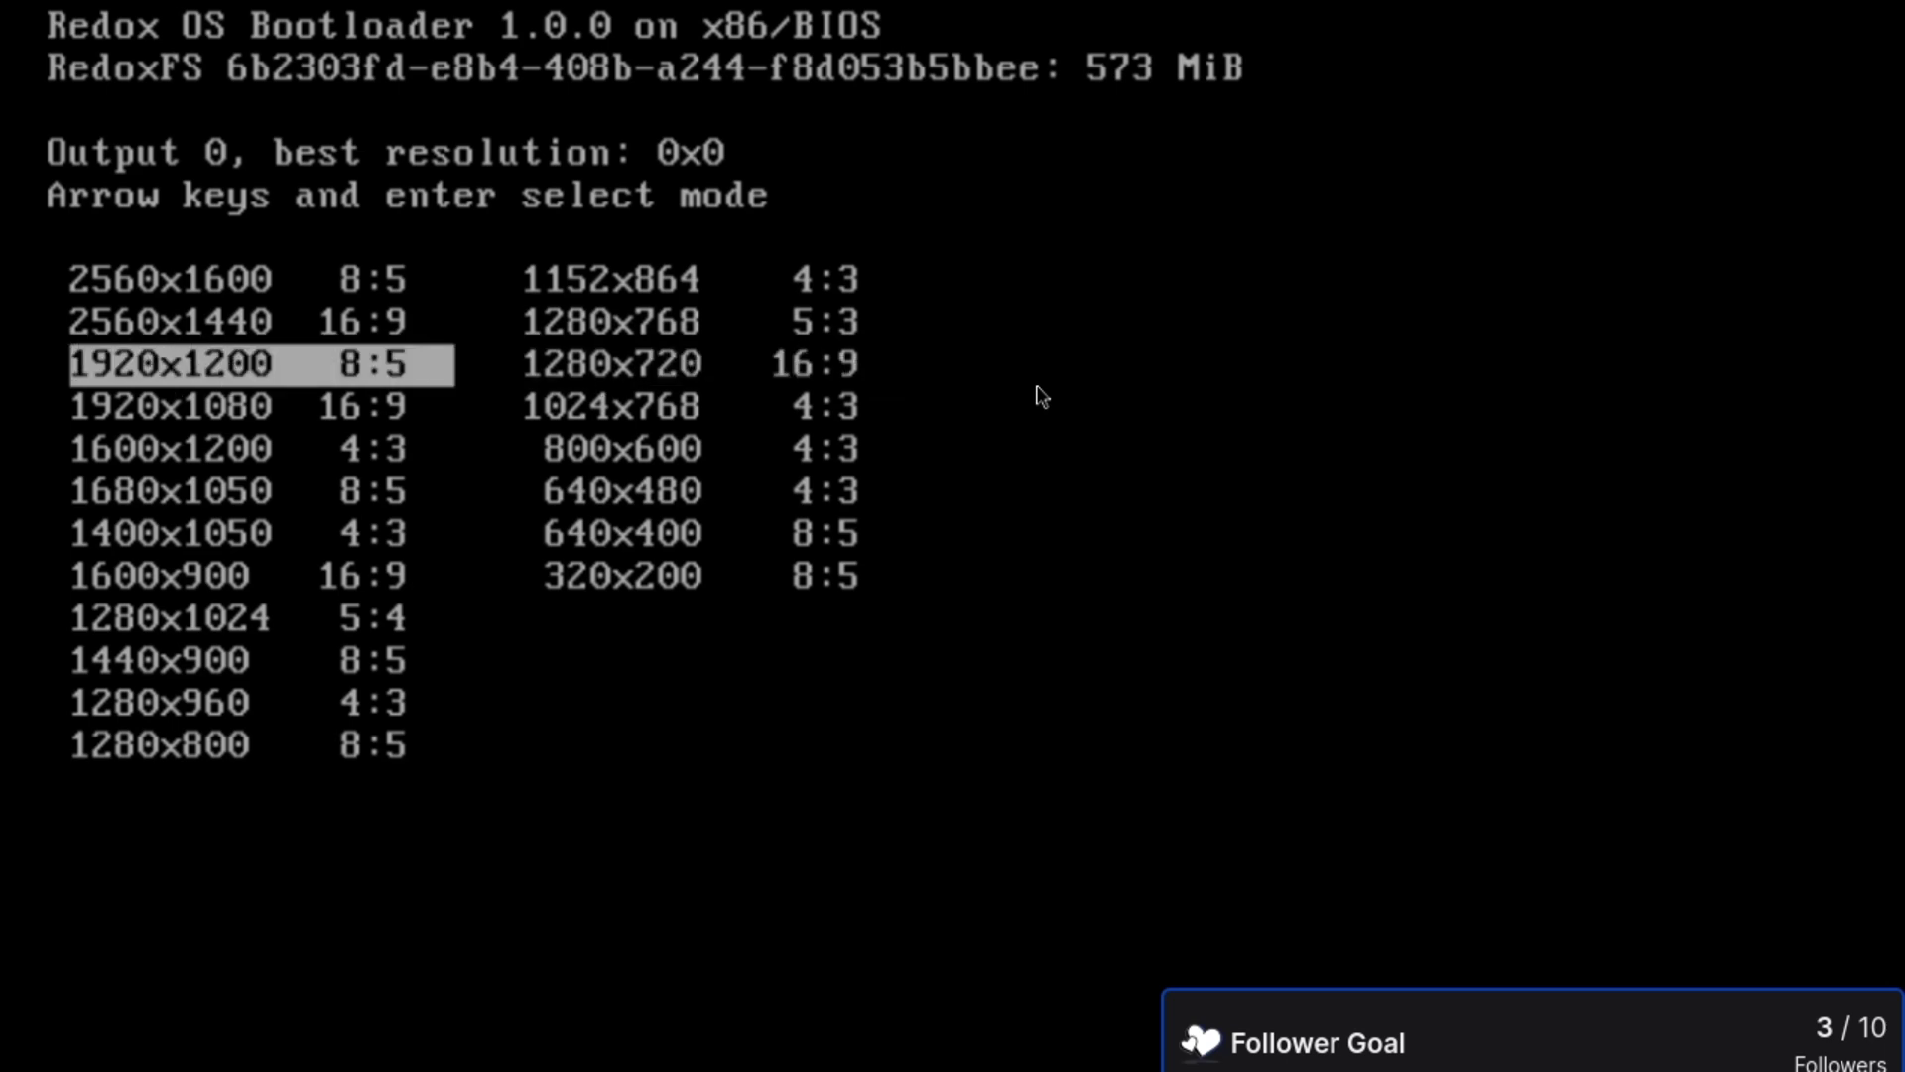
key("Right")
key("Left")
key("Right")
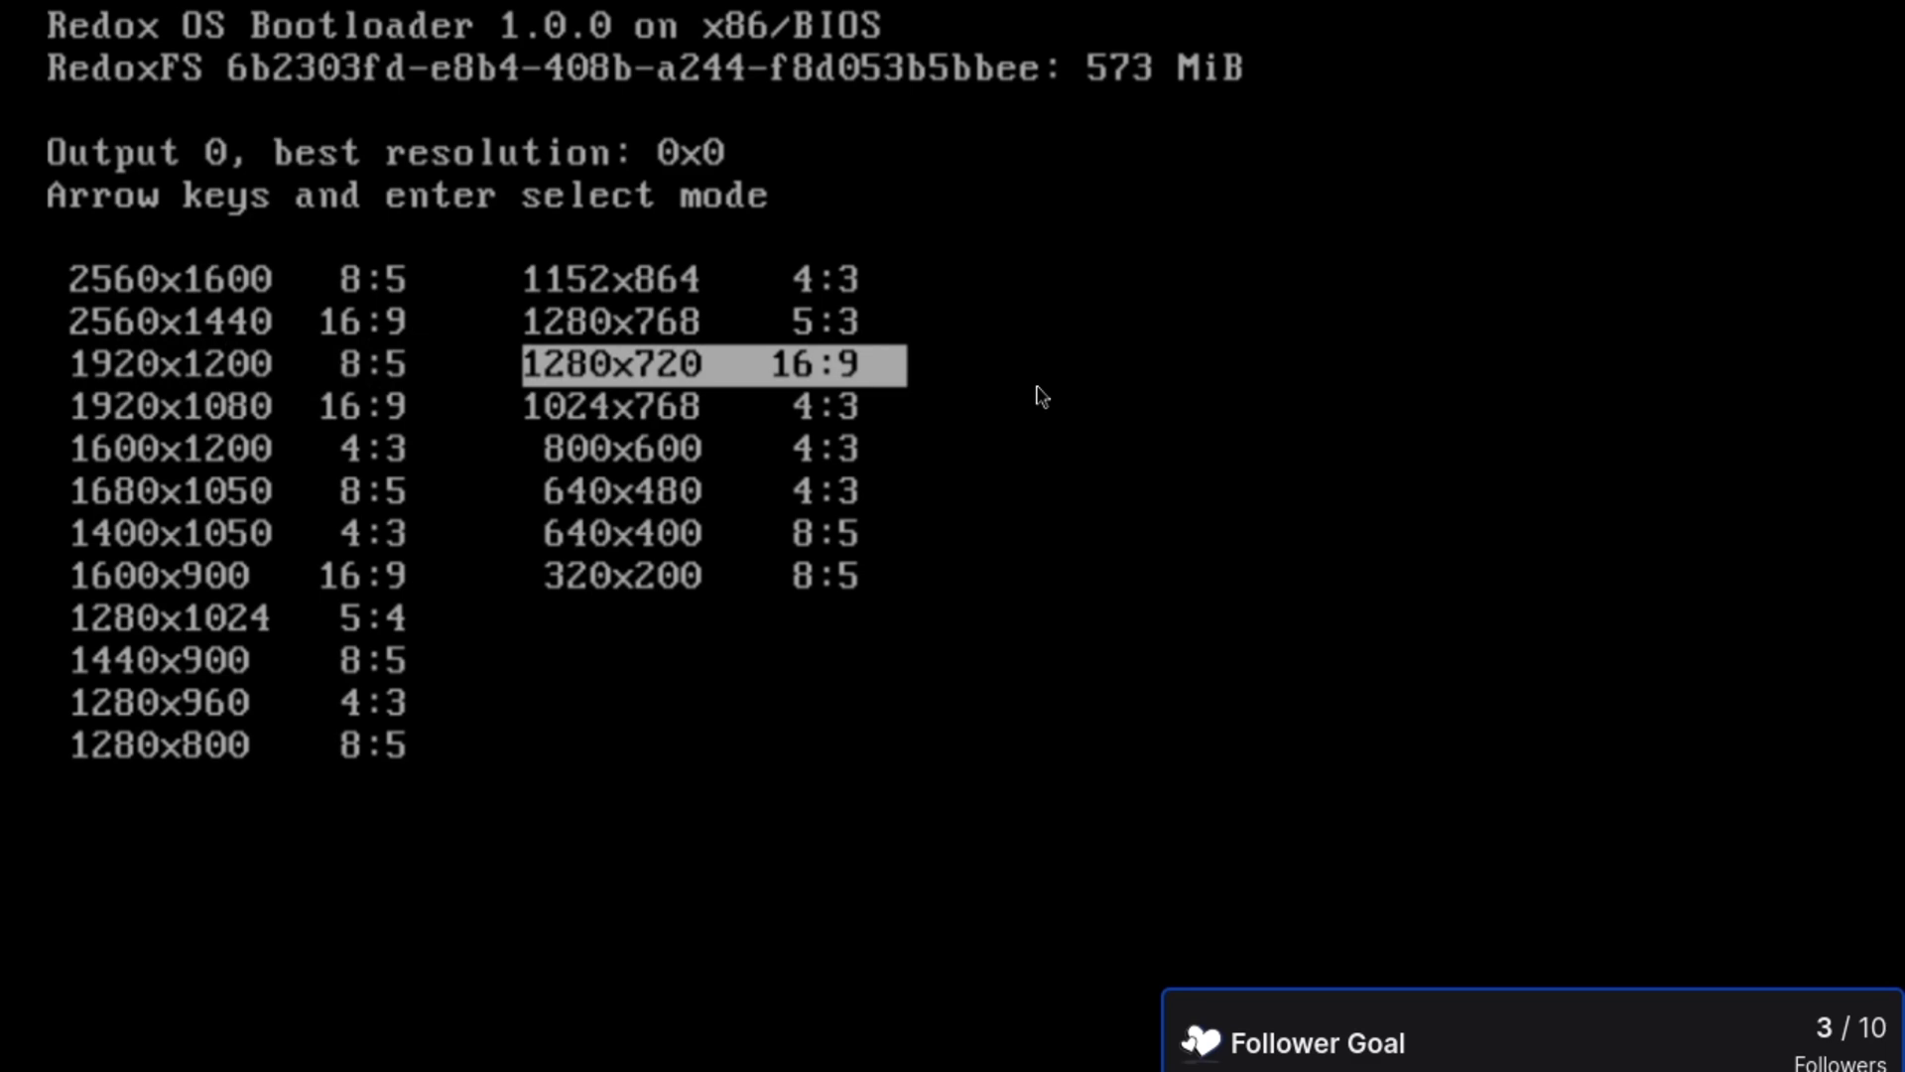
key("Left")
key("Right")
key("Left")
key("Right")
key("Left")
key("Right")
key("Left")
key("Right")
key("Left")
key("Right")
key("Left")
key("Right")
key("Down")
key("Up")
key("Down")
key("Up")
key("Left")
key("Right")
key("Return")
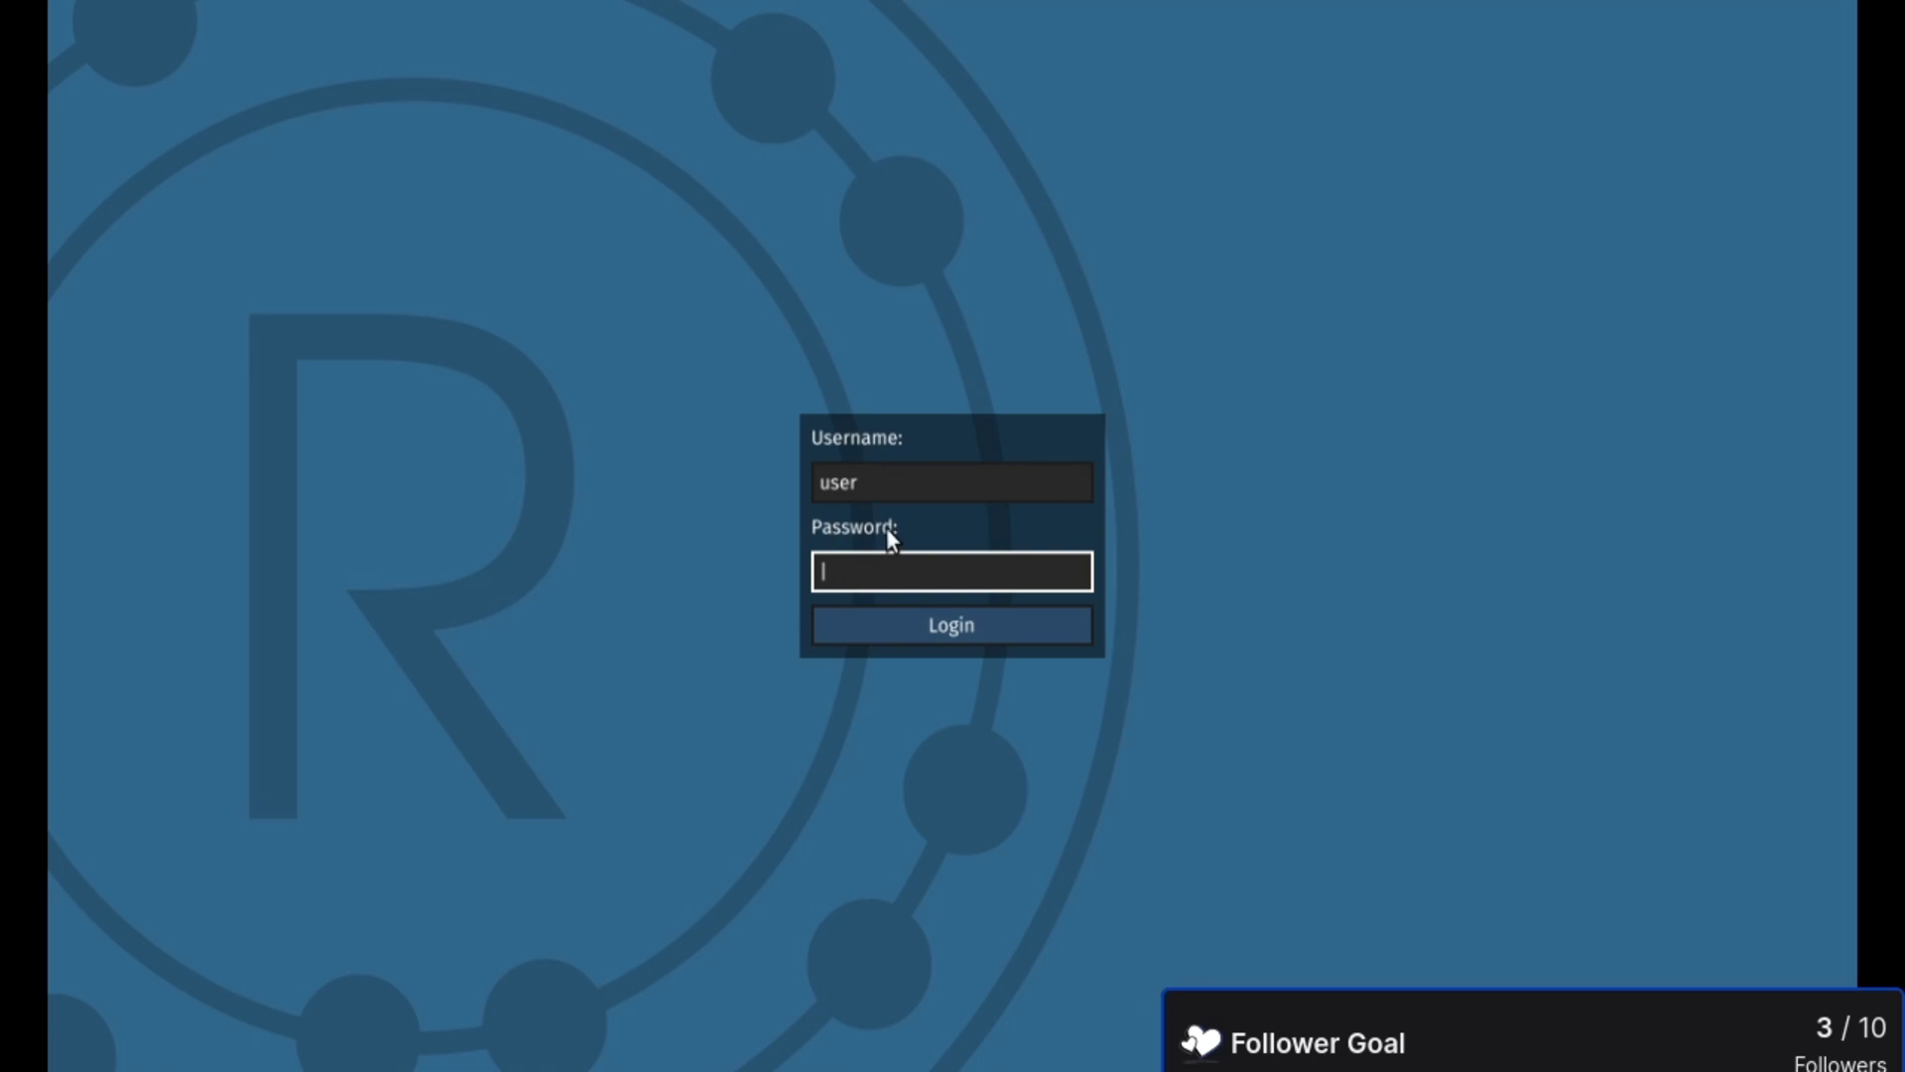
- Log in to the Redox desktop and check the R launcher menu
left_click(932, 627)
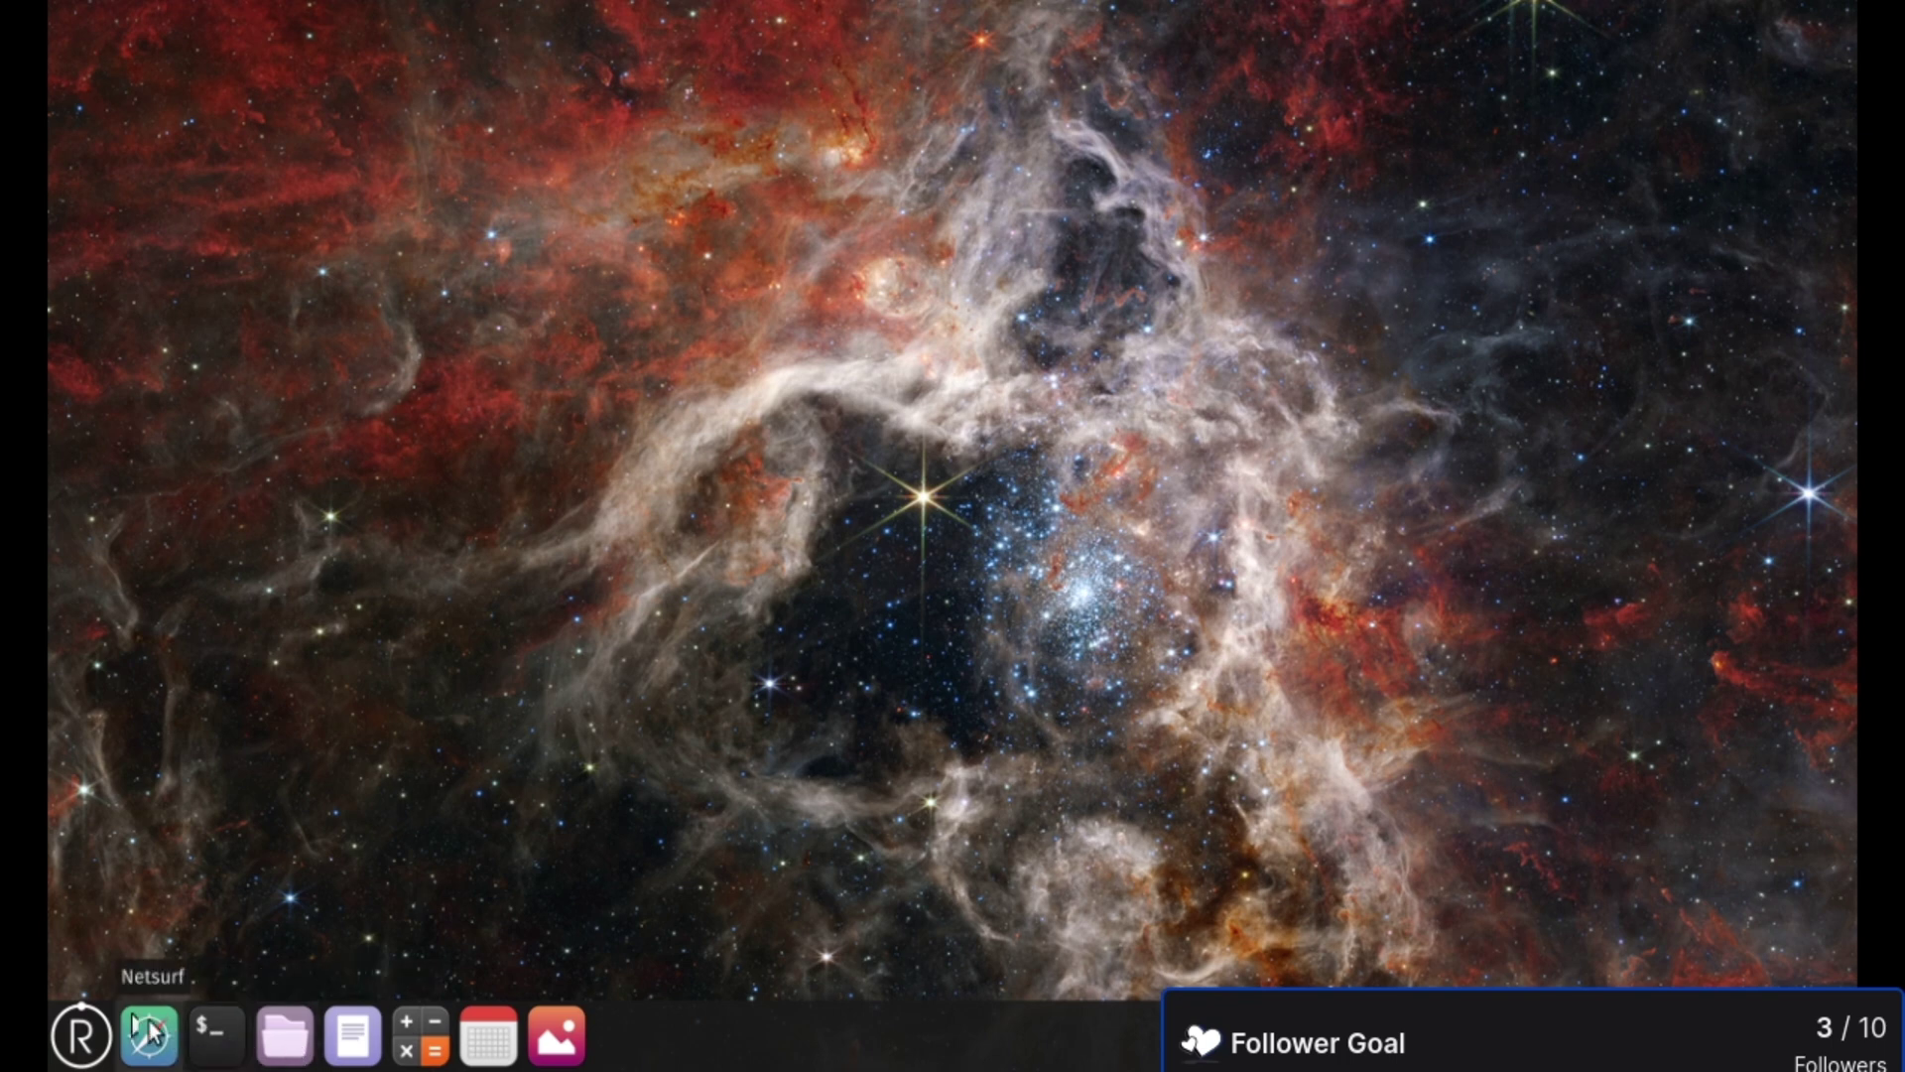
left_click(80, 1037)
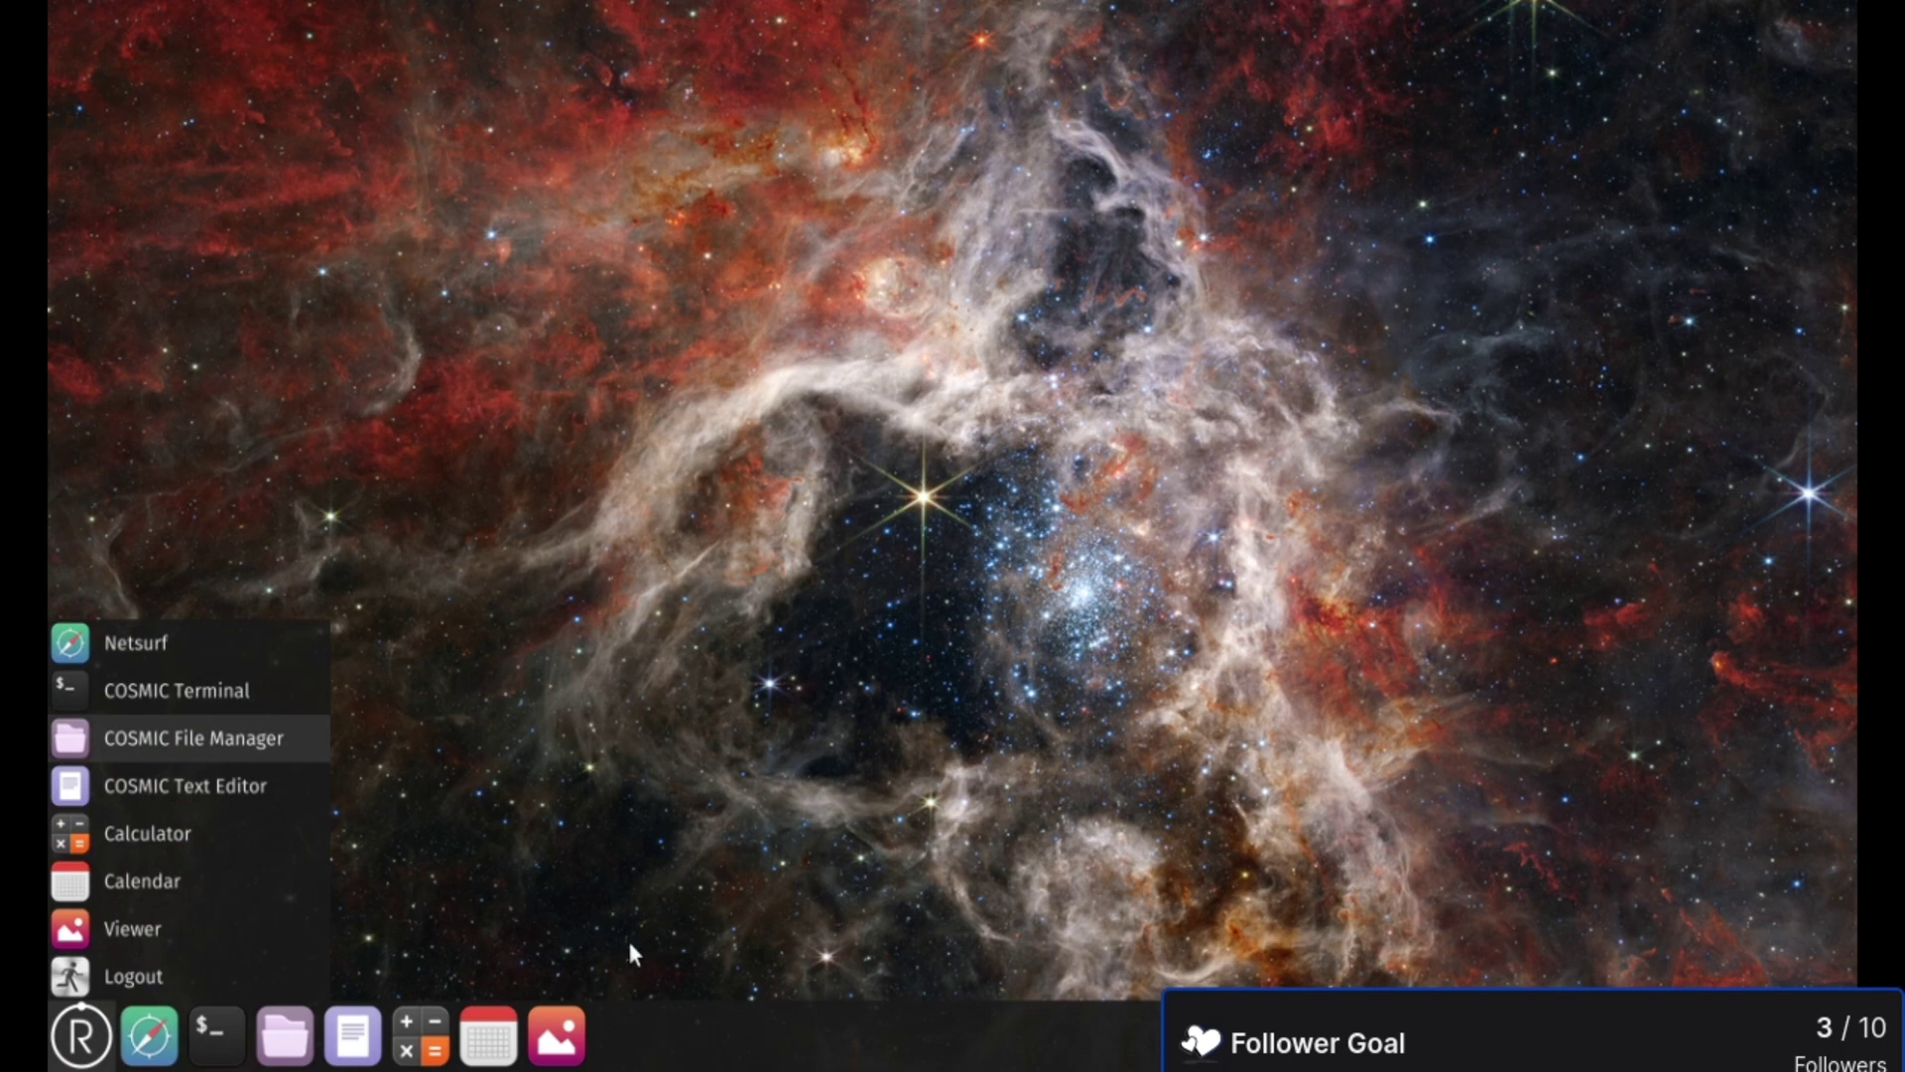
left_click(670, 1042)
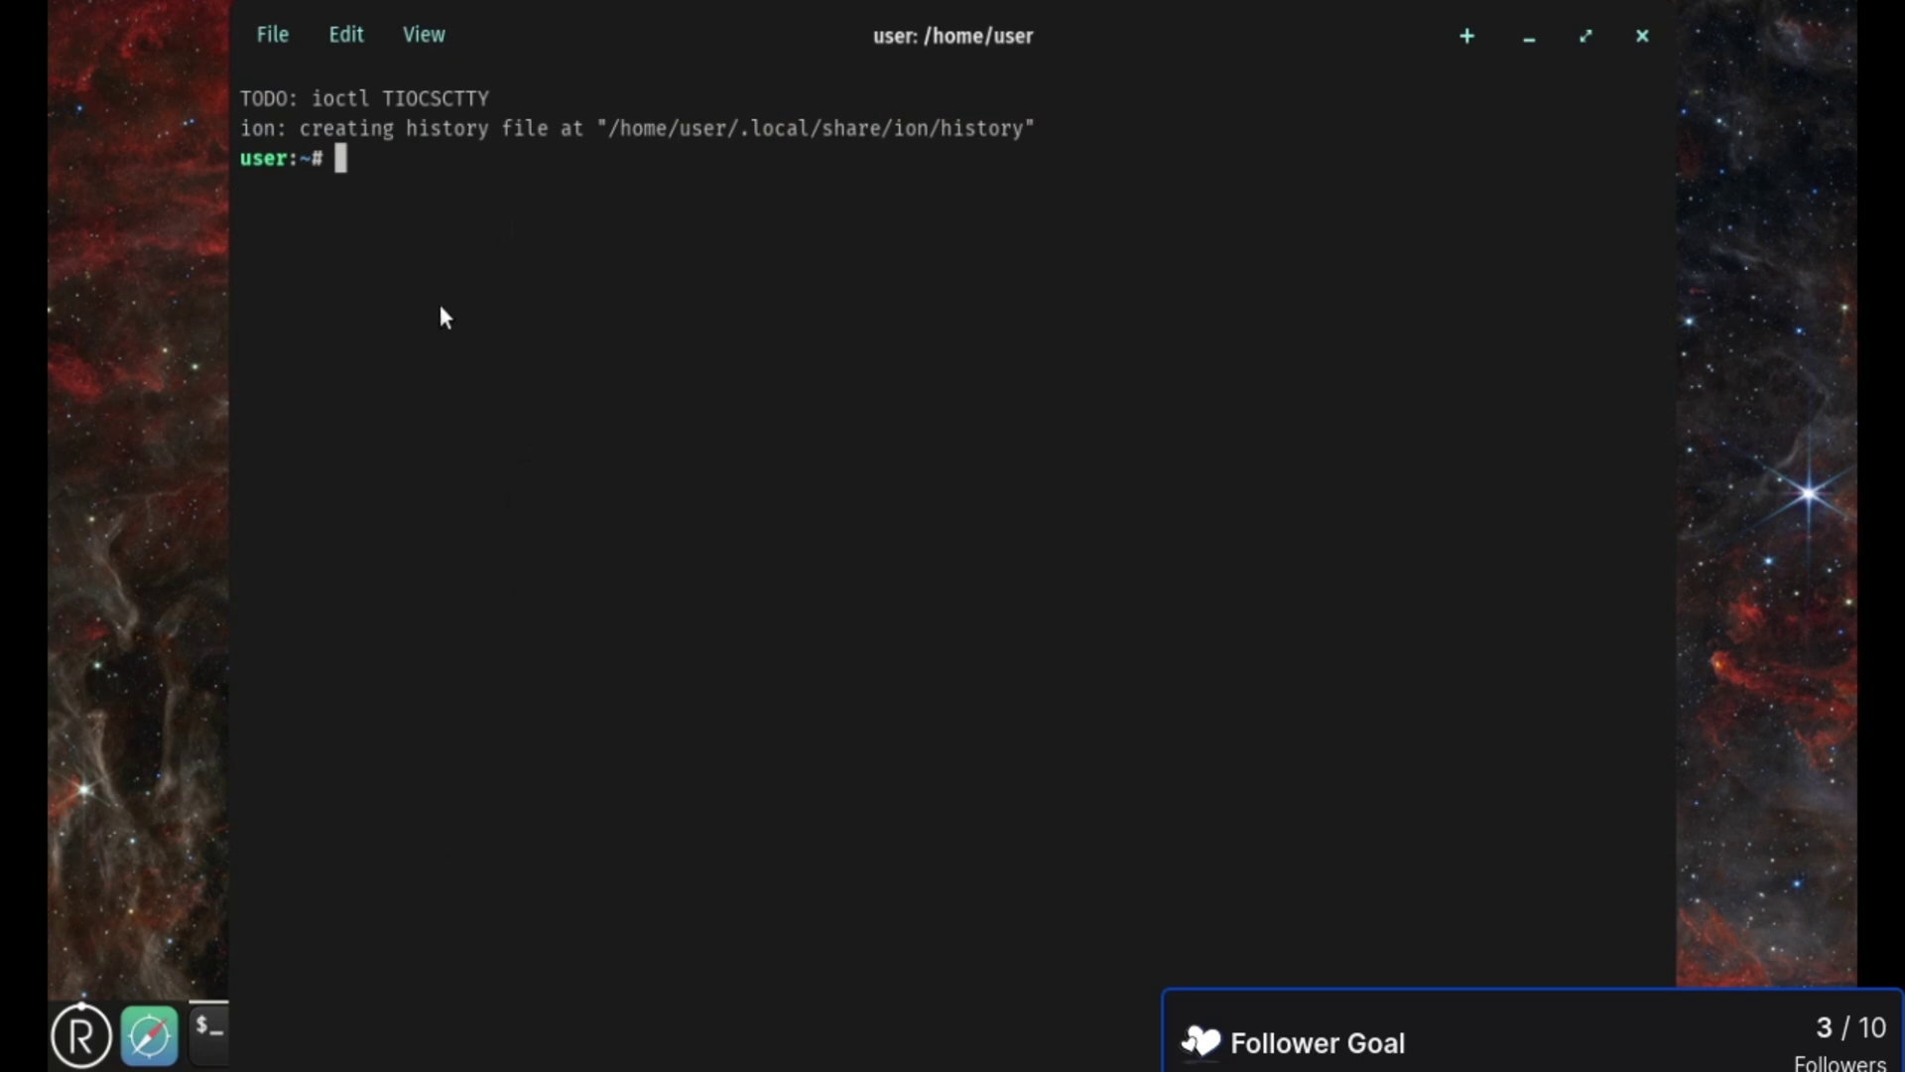
- Bring COSMIC Terminal to the front, reposition it, and maximize it at the /home/user prompt
left_click(77, 1037)
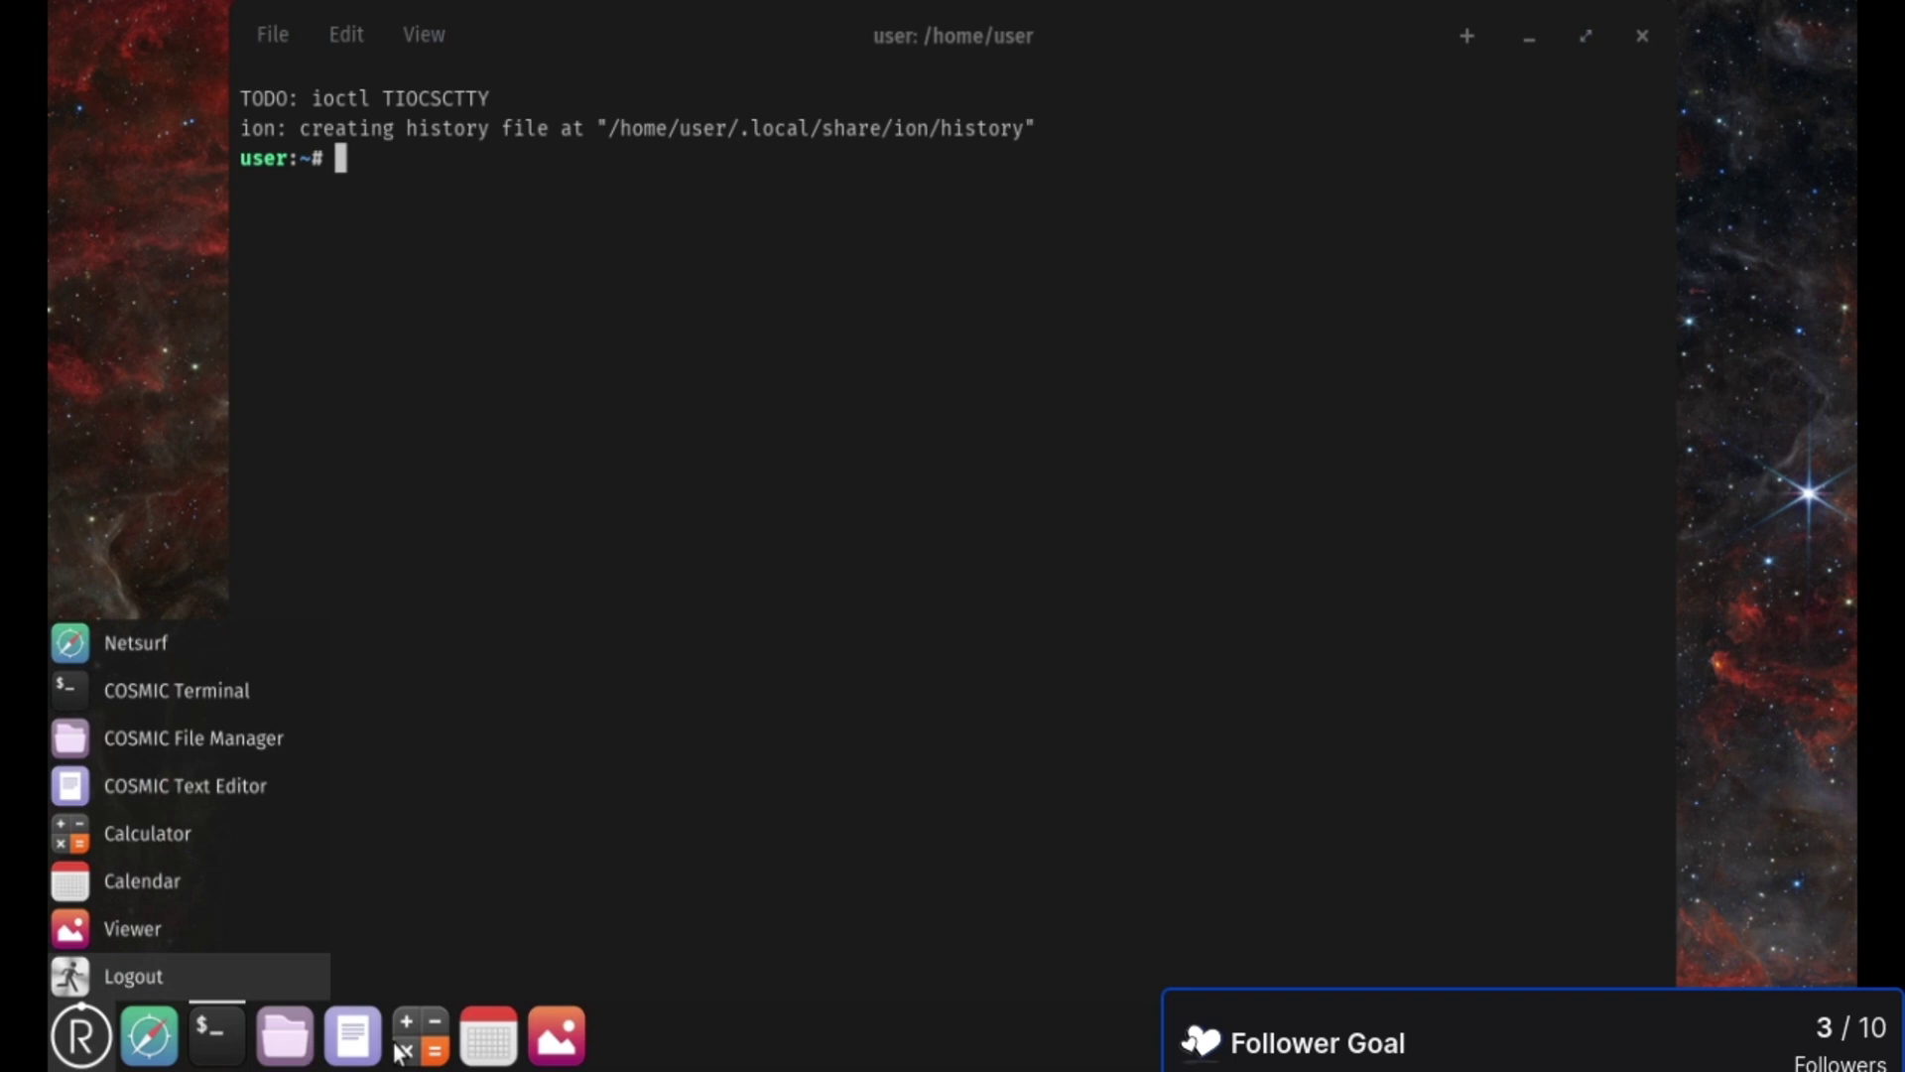
left_click(643, 385)
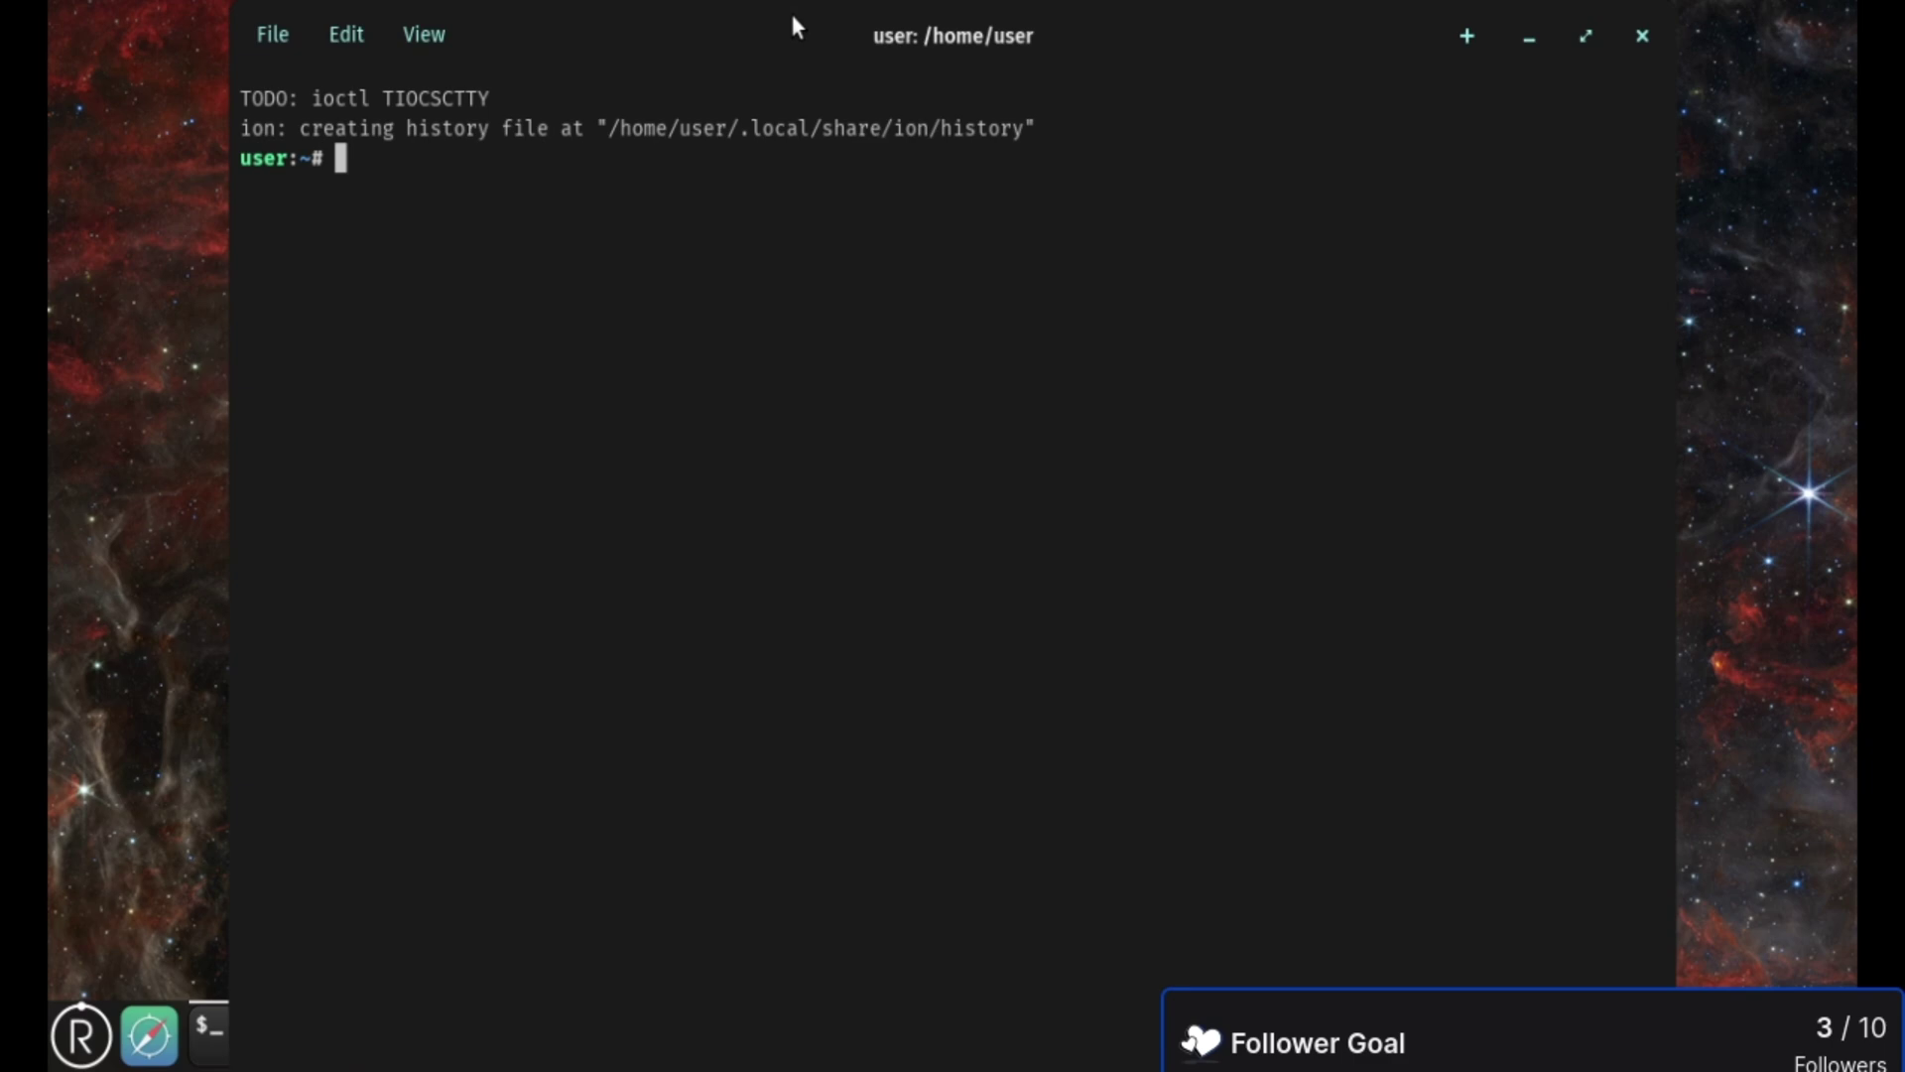
left_click_drag(793, 17, 812, 163)
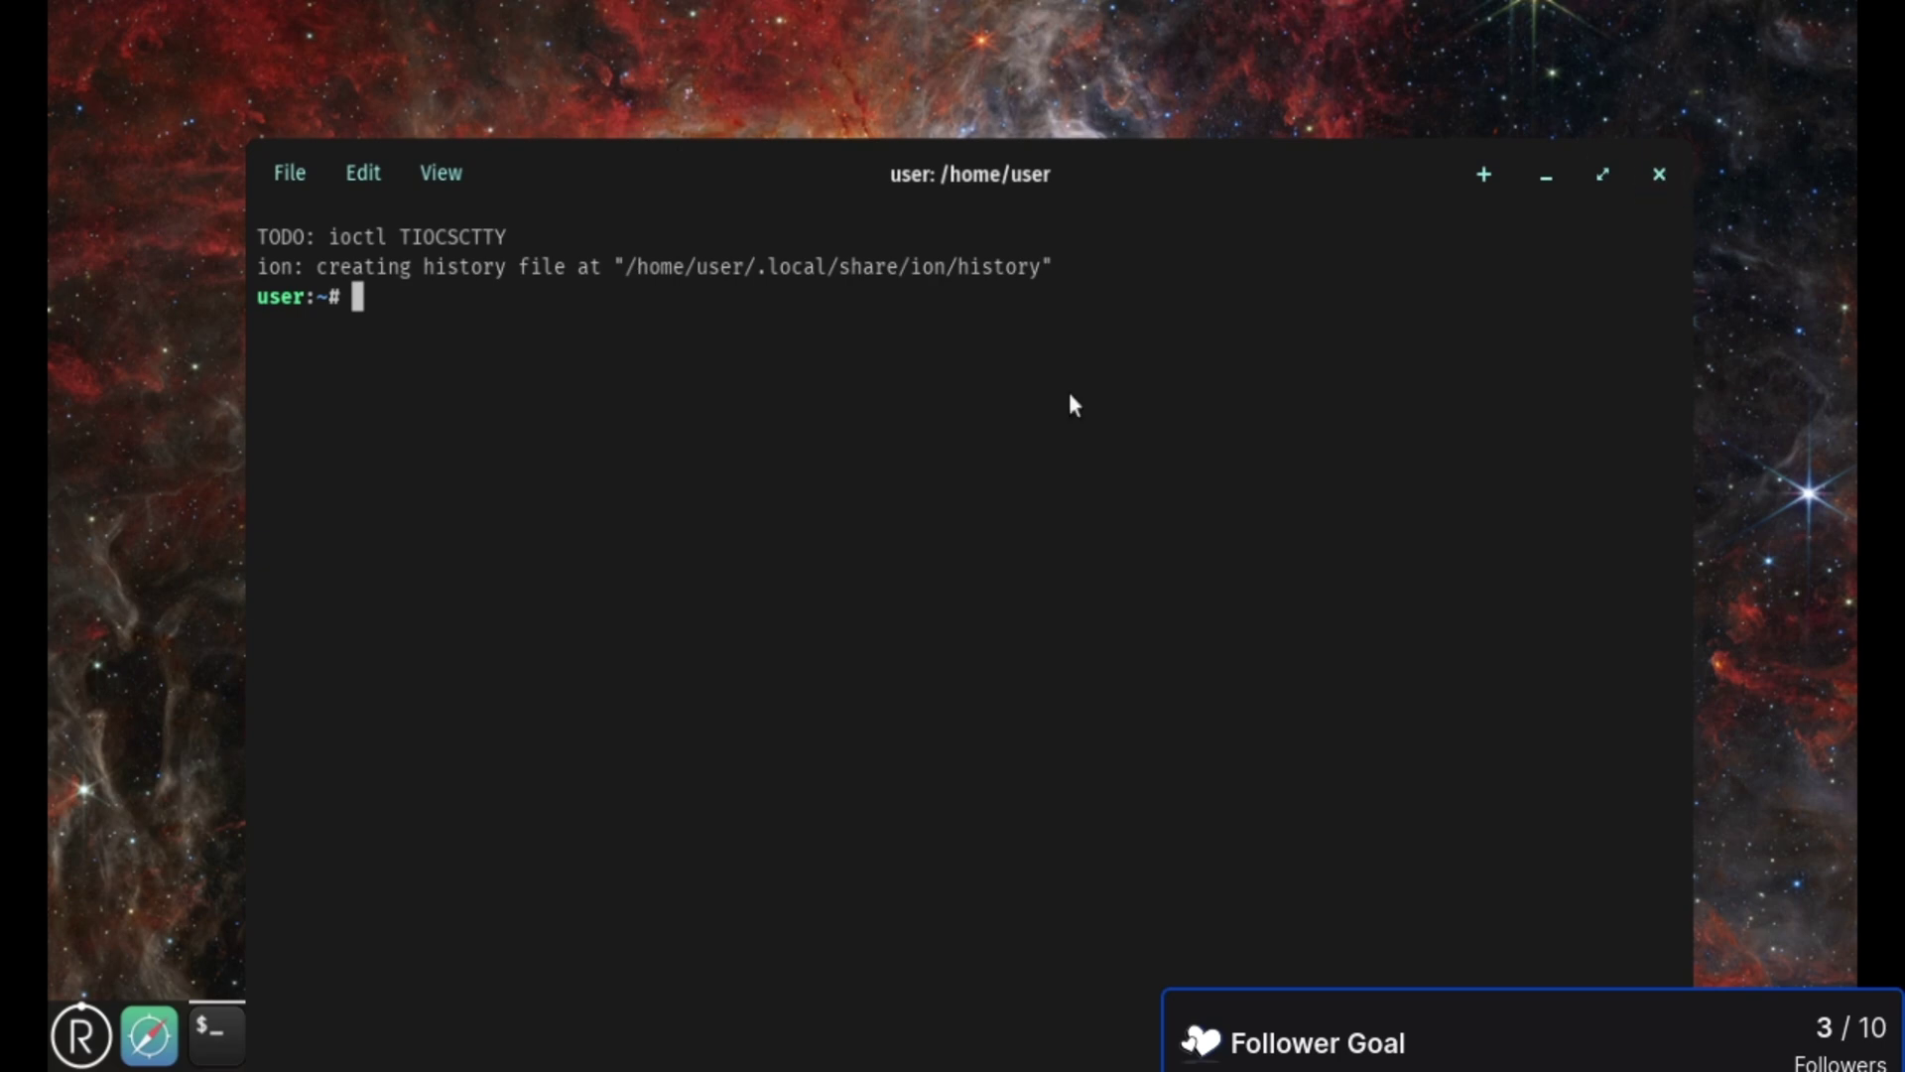
key("Return")
left_click_drag(660, 147, 658, 10)
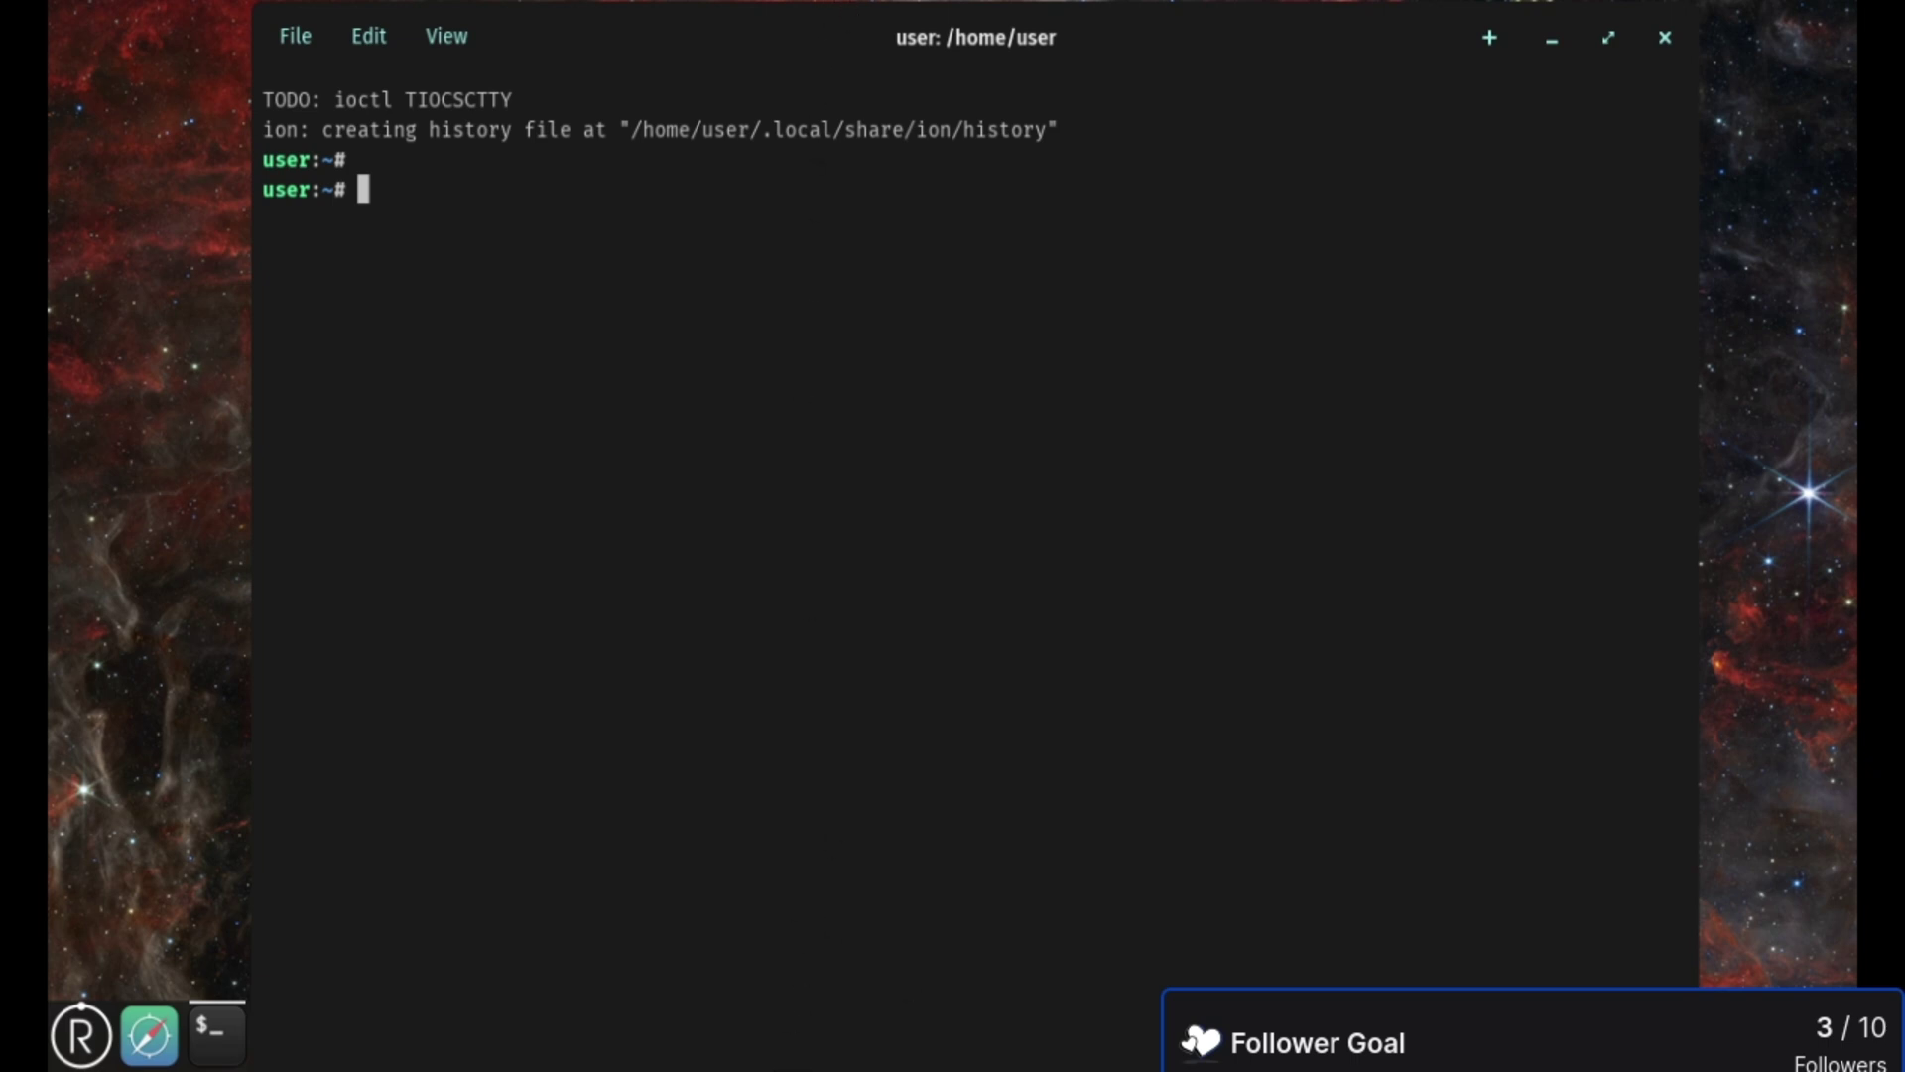
double_click(721, 20)
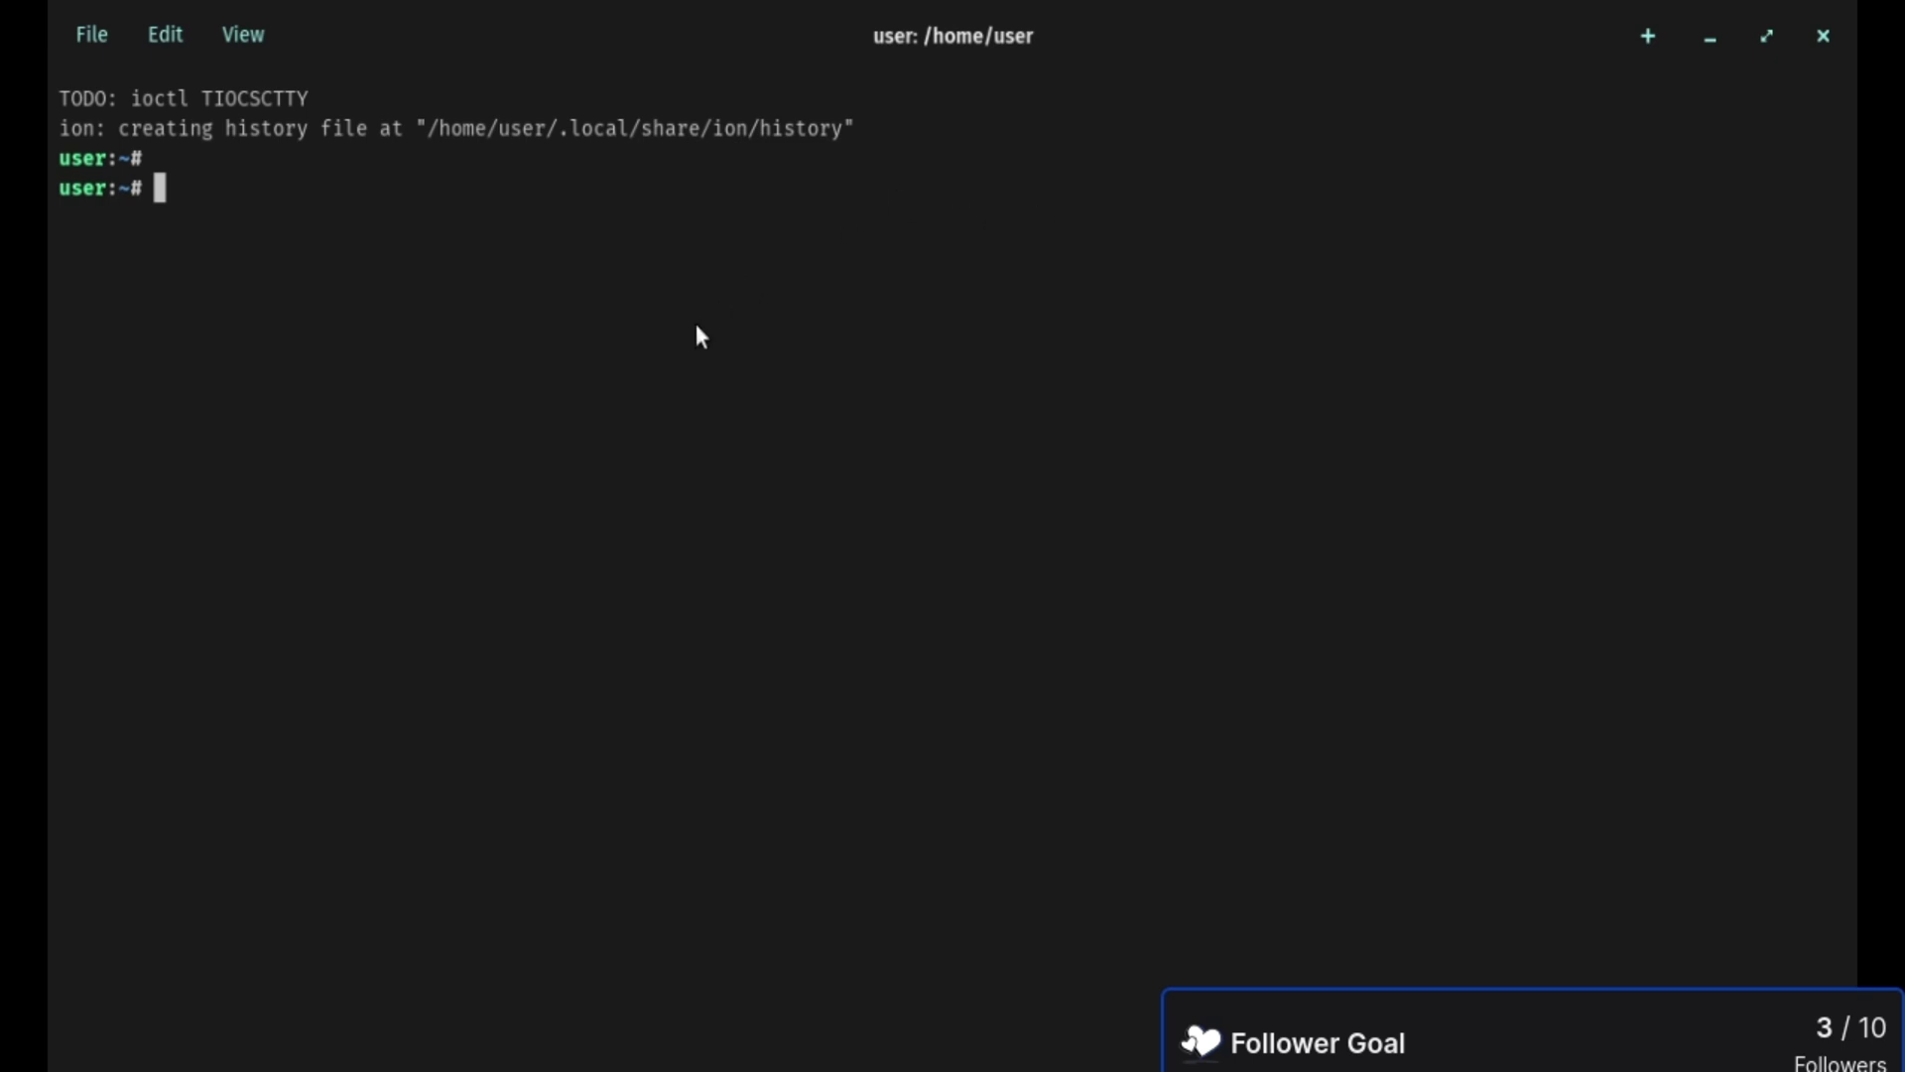
- Run the redox_installer command in the guest terminal using tab completion
type("redox")
key("Tab")
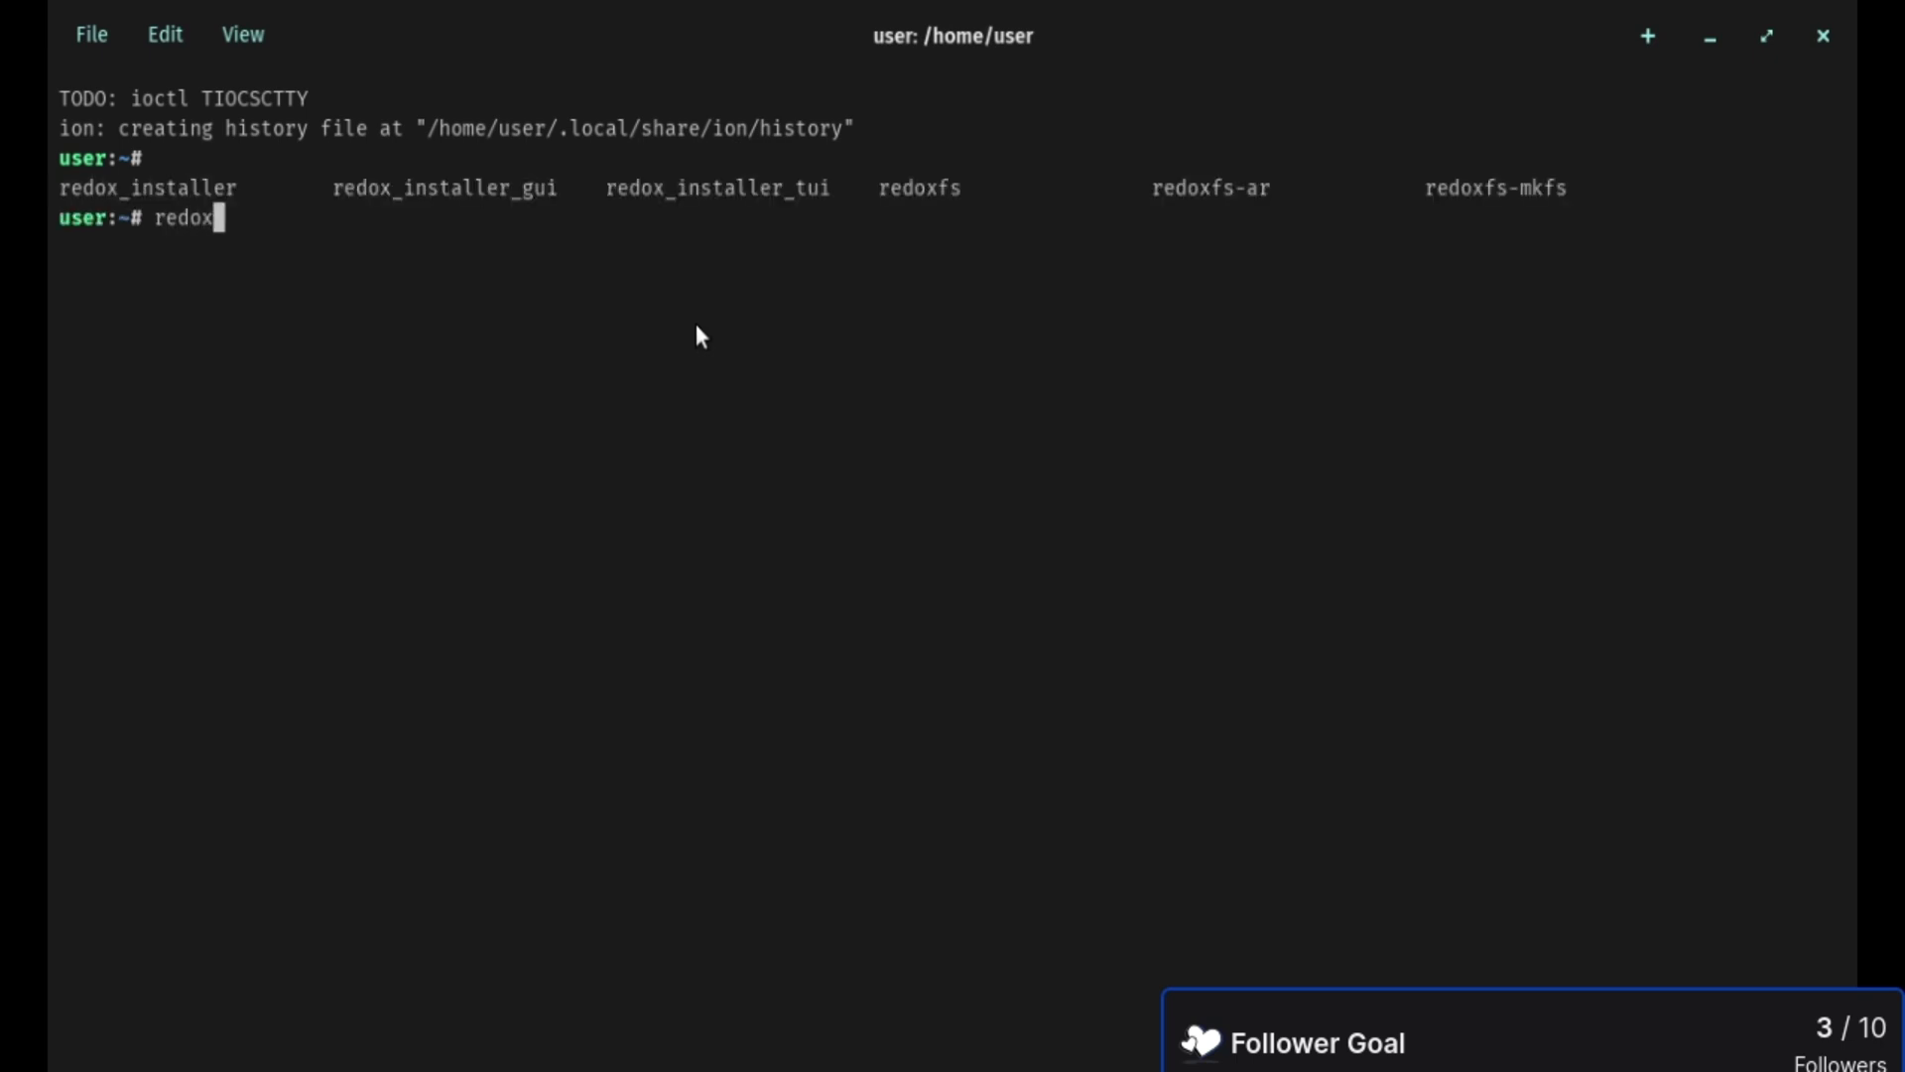
type("_")
key("Tab")
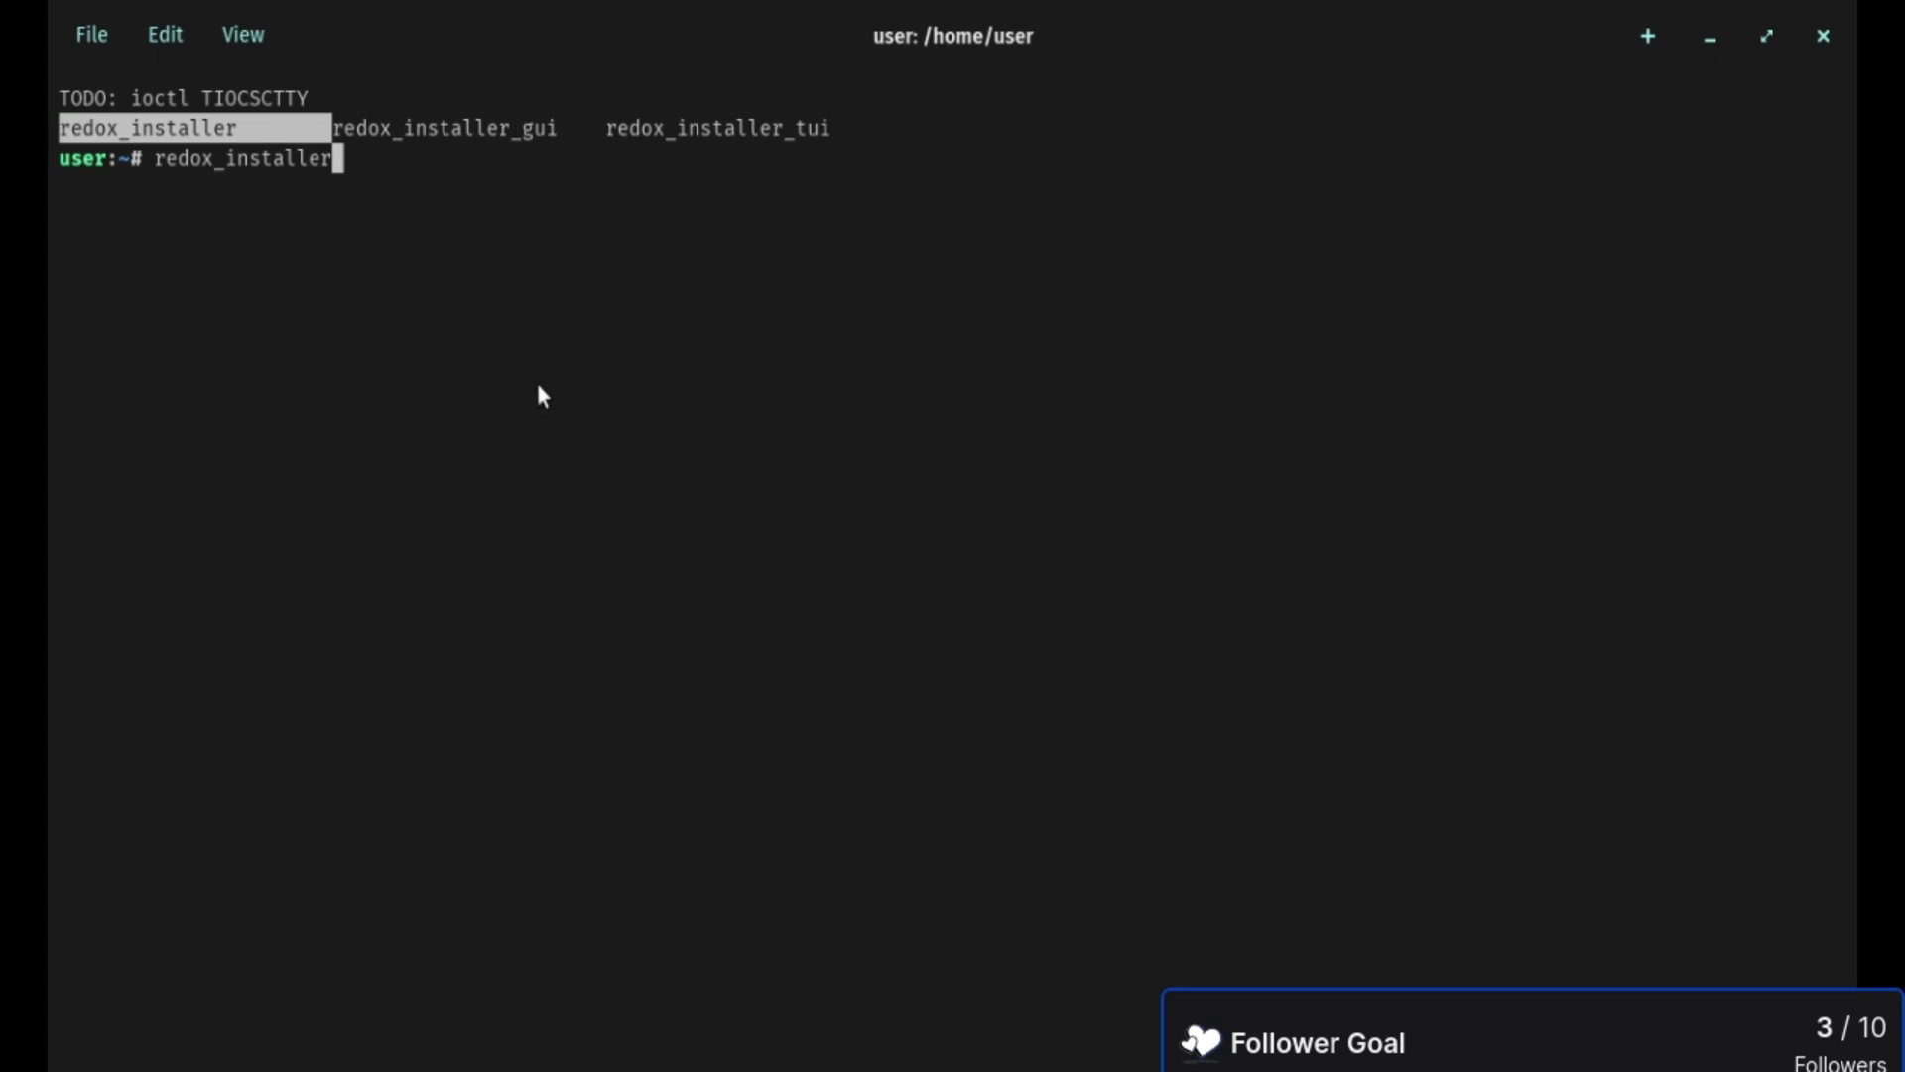
key("Return")
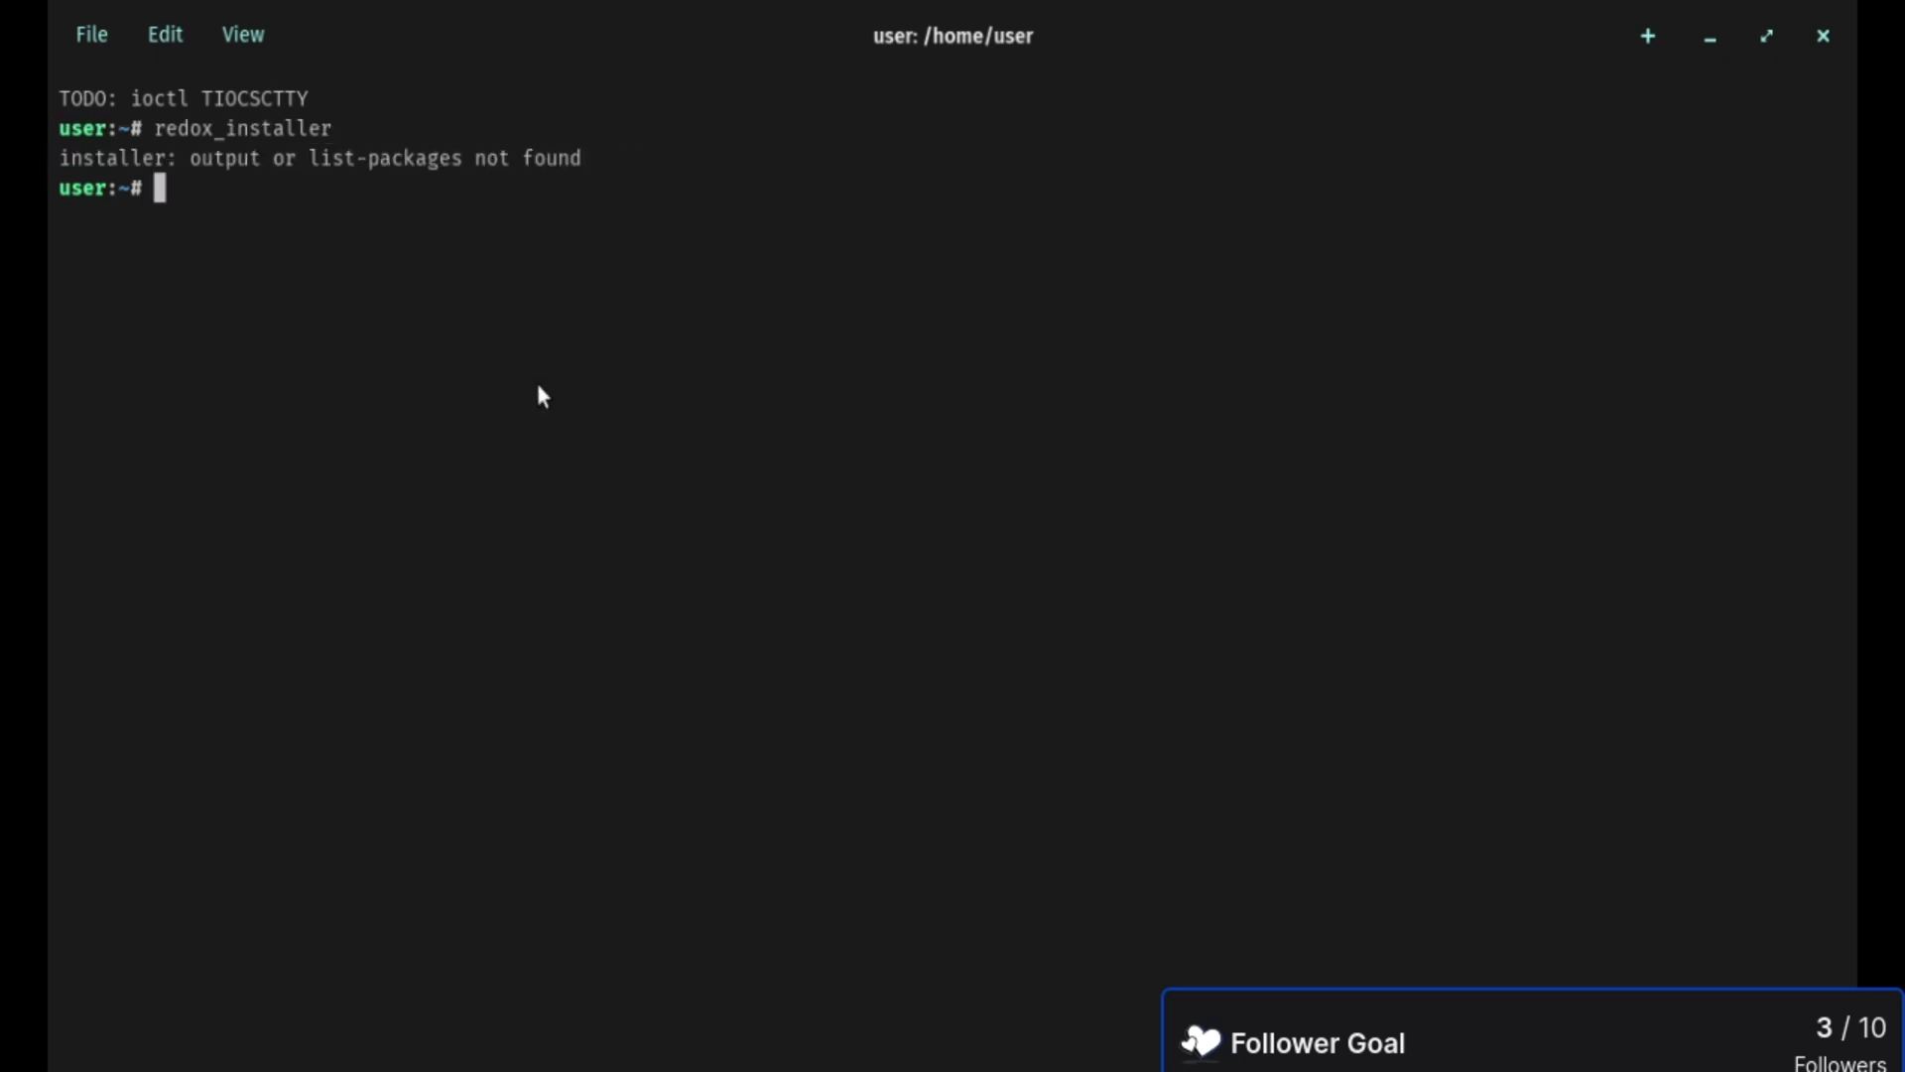
- Run redox_installer_gui, close its 'No drives found' window, and exit the terminal
key("Up")
type("_gui")
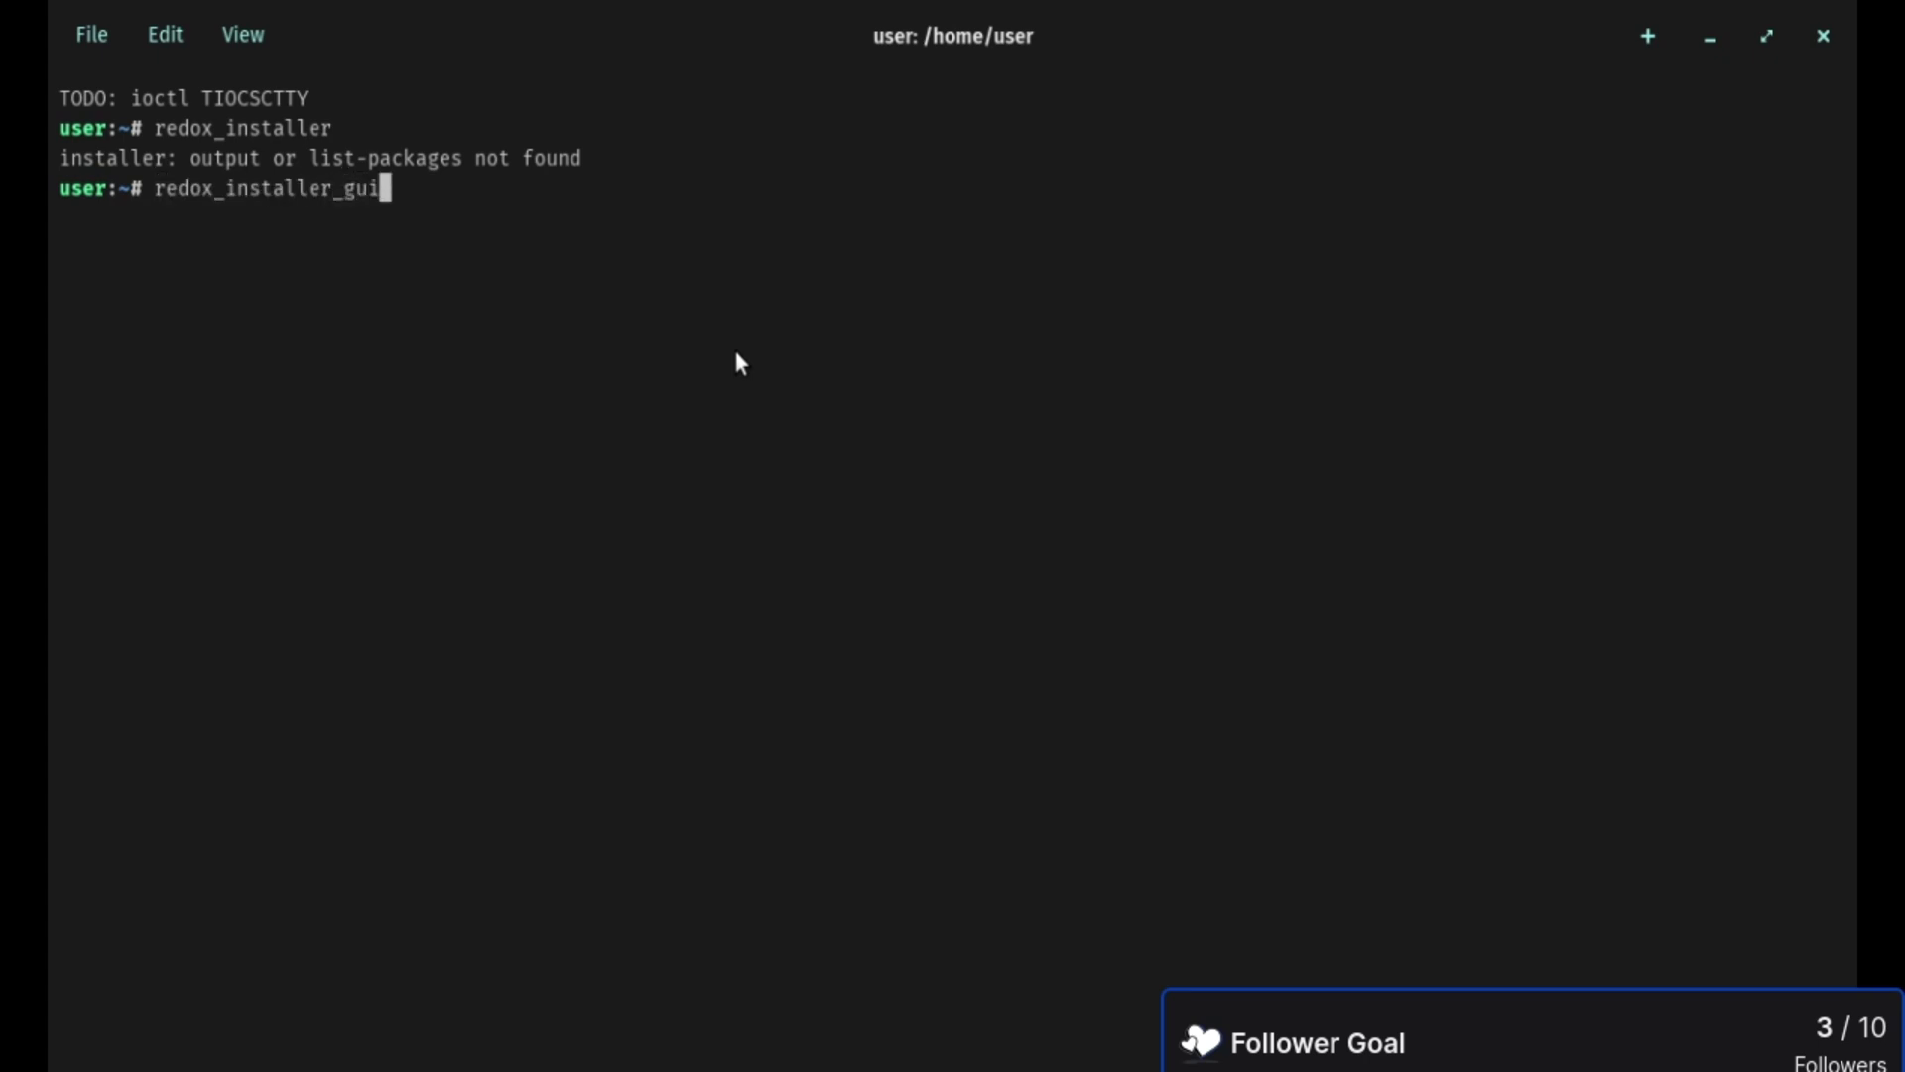
key("Return")
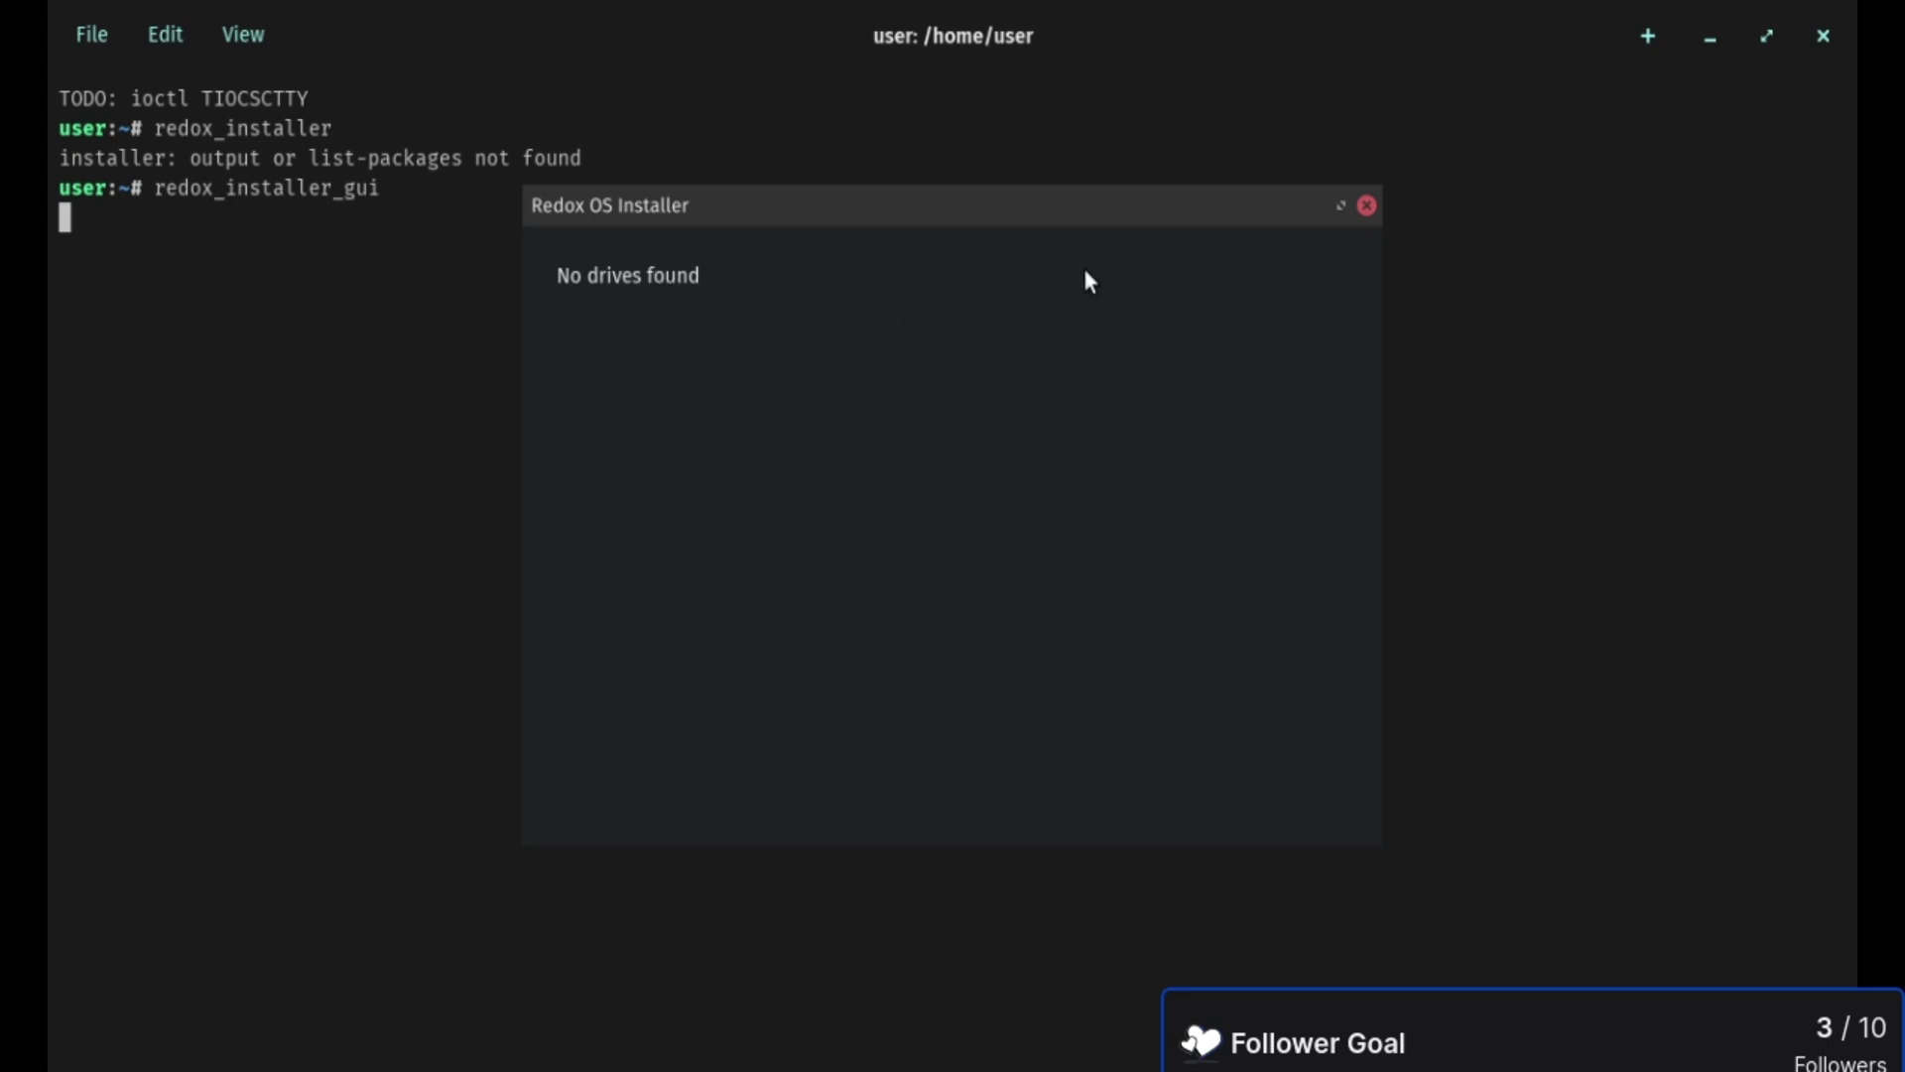
left_click(1367, 205)
key("ctrl+d")
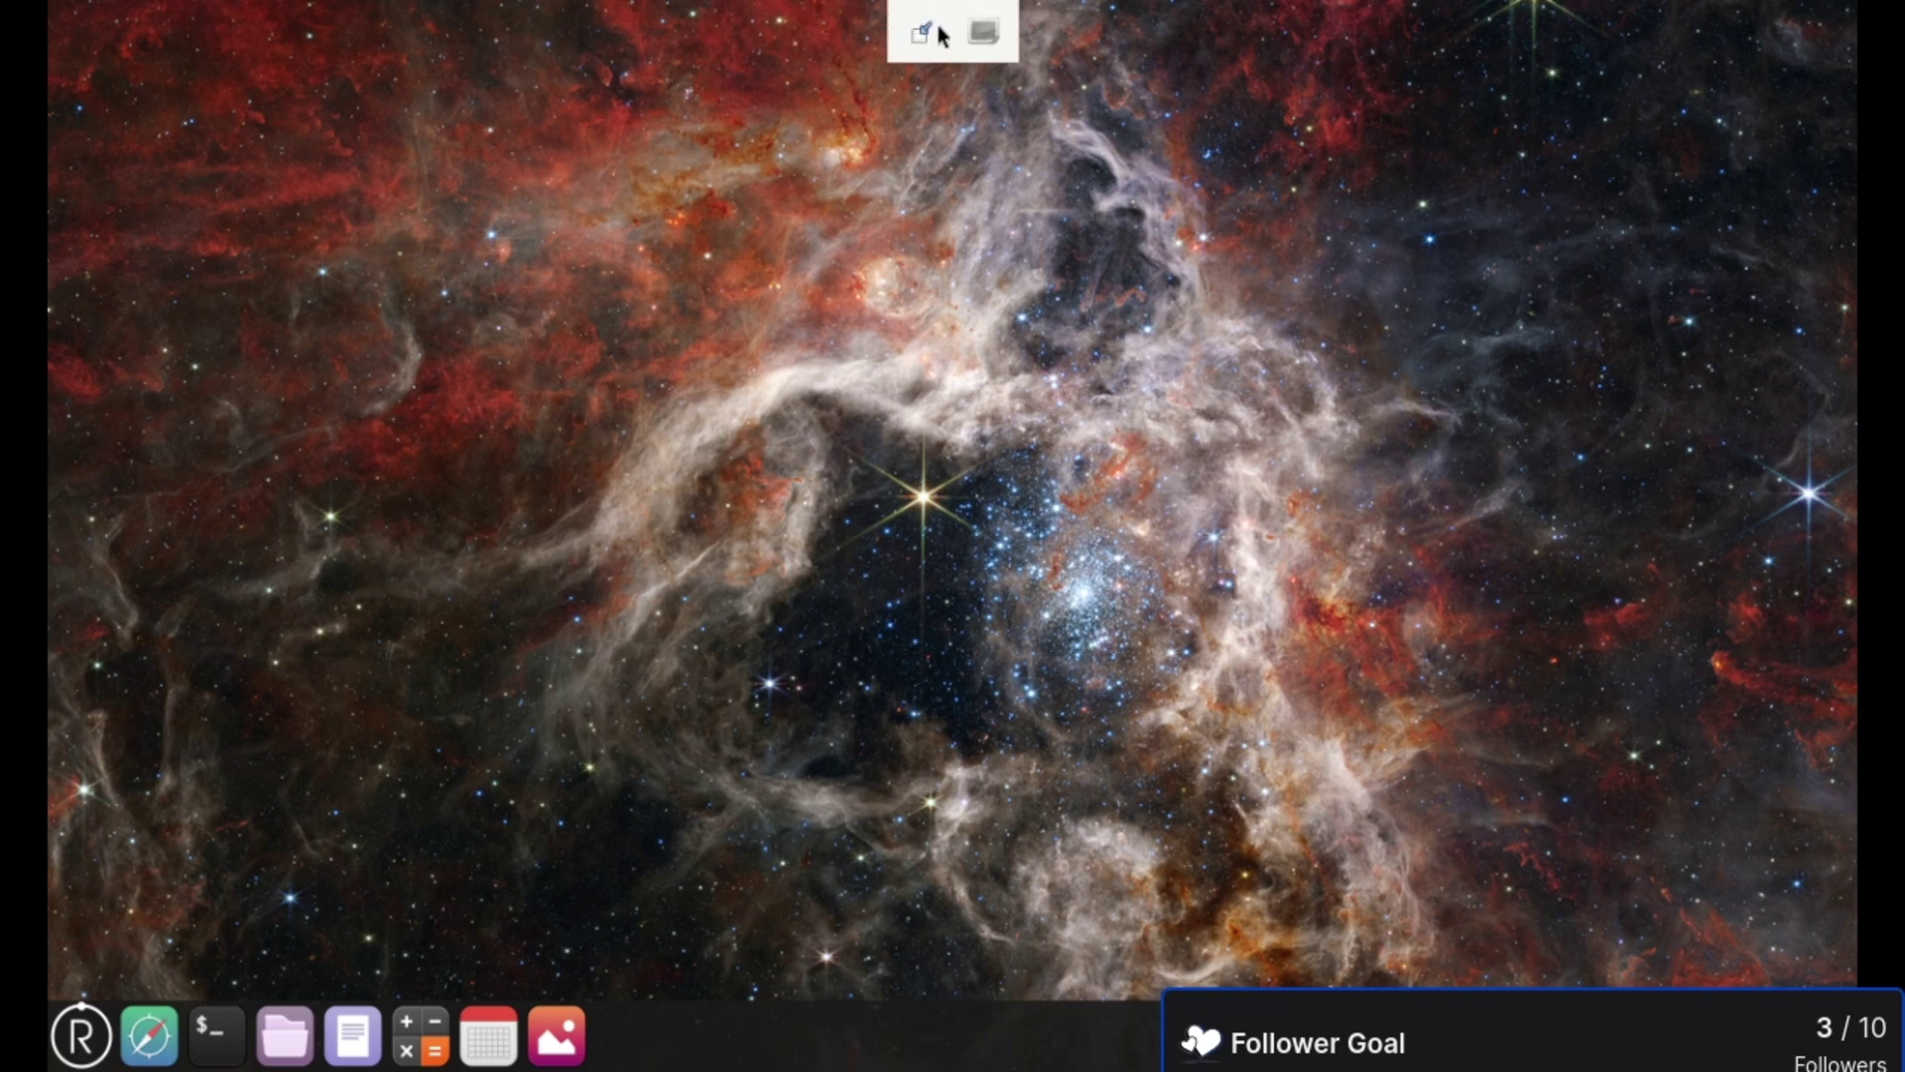
- Leave fullscreen and enable SATA Disk 1 in the VM's Boot Options
left_click(923, 28)
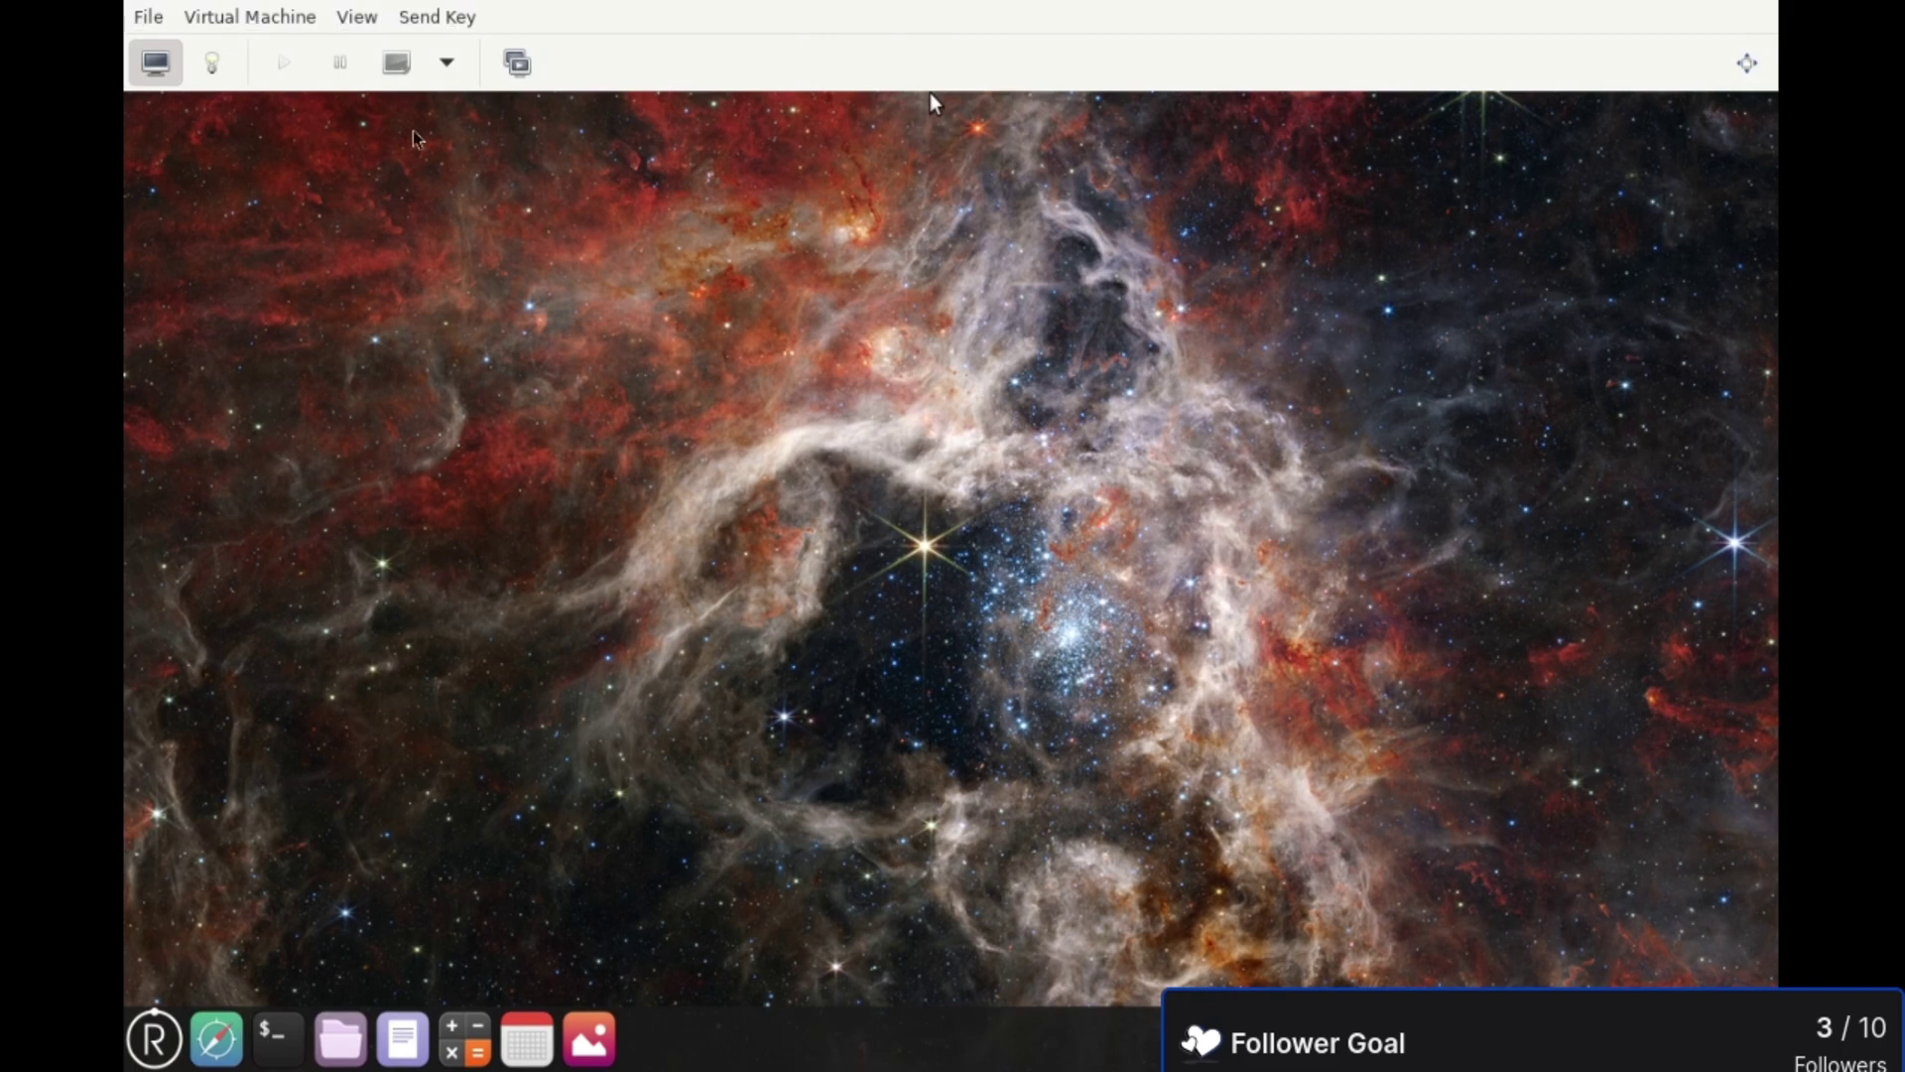
left_click(214, 63)
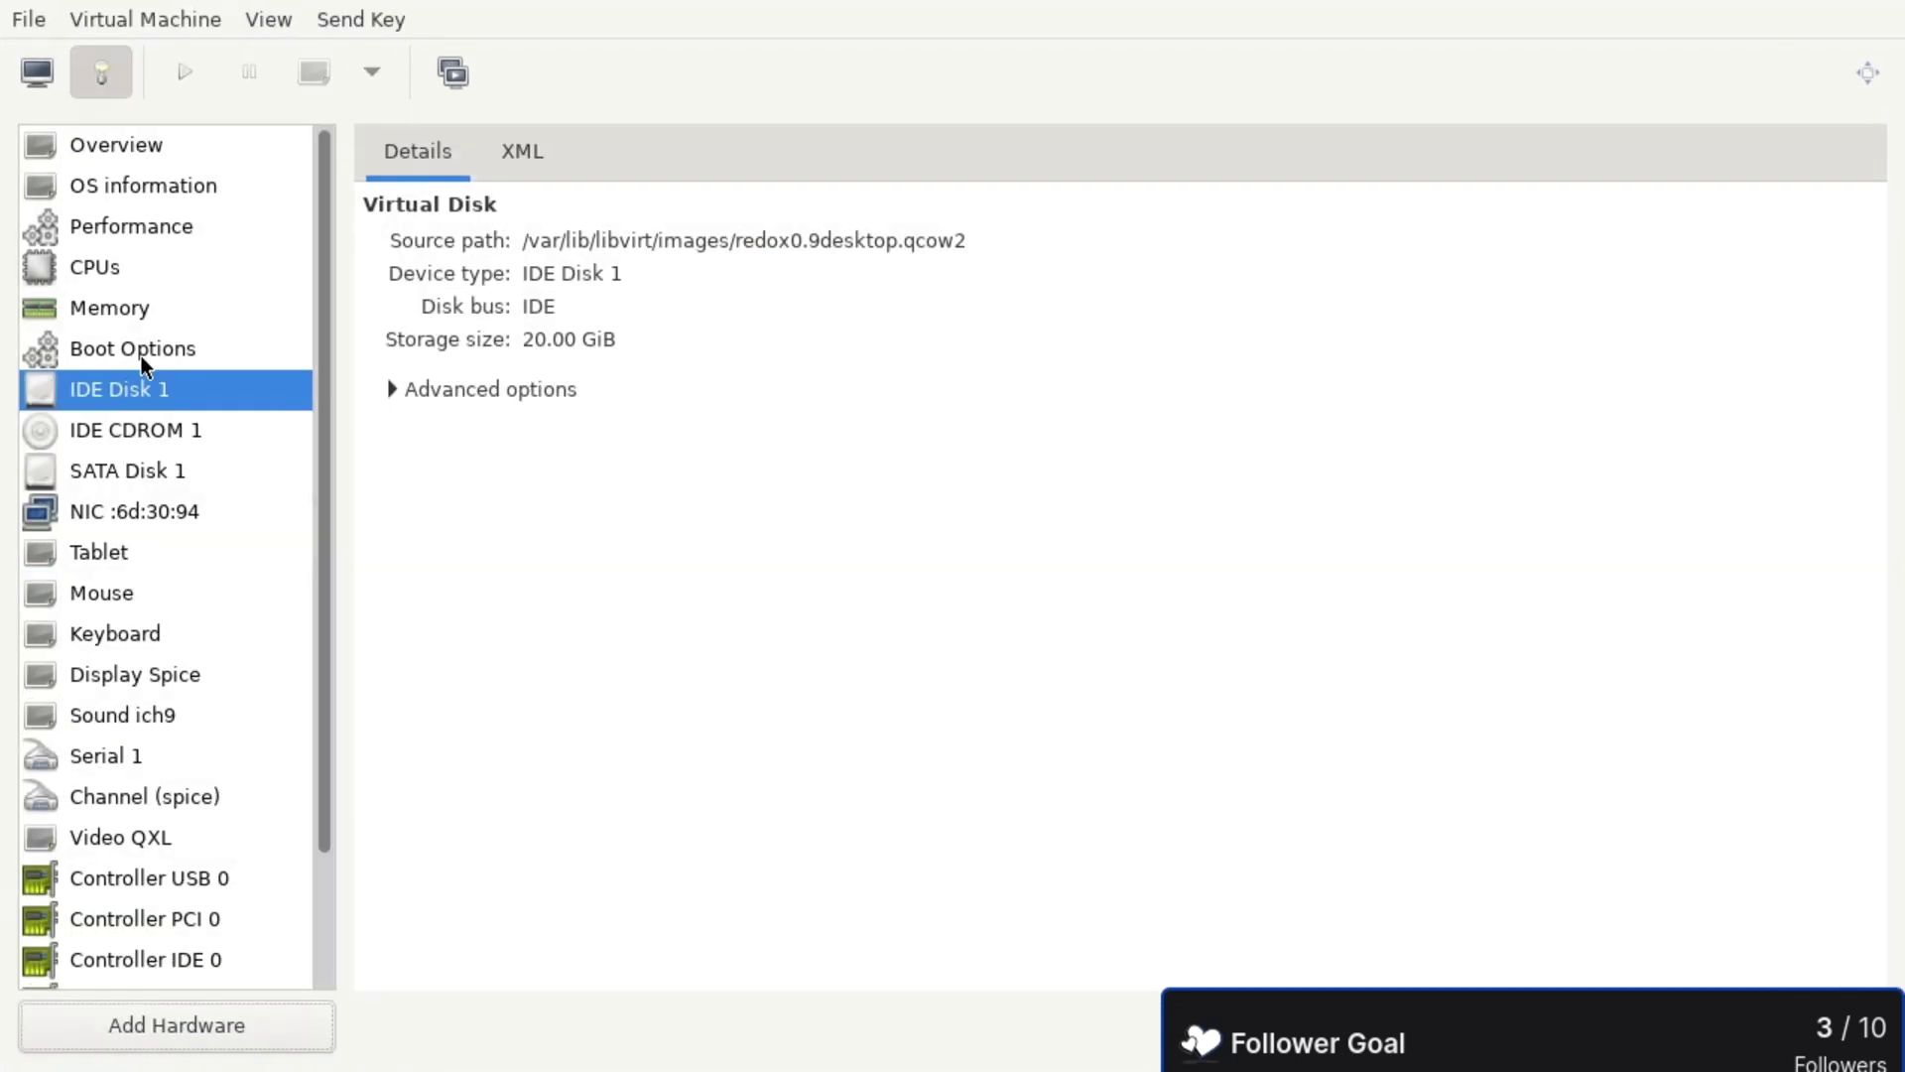
left_click(141, 355)
left_click(391, 456)
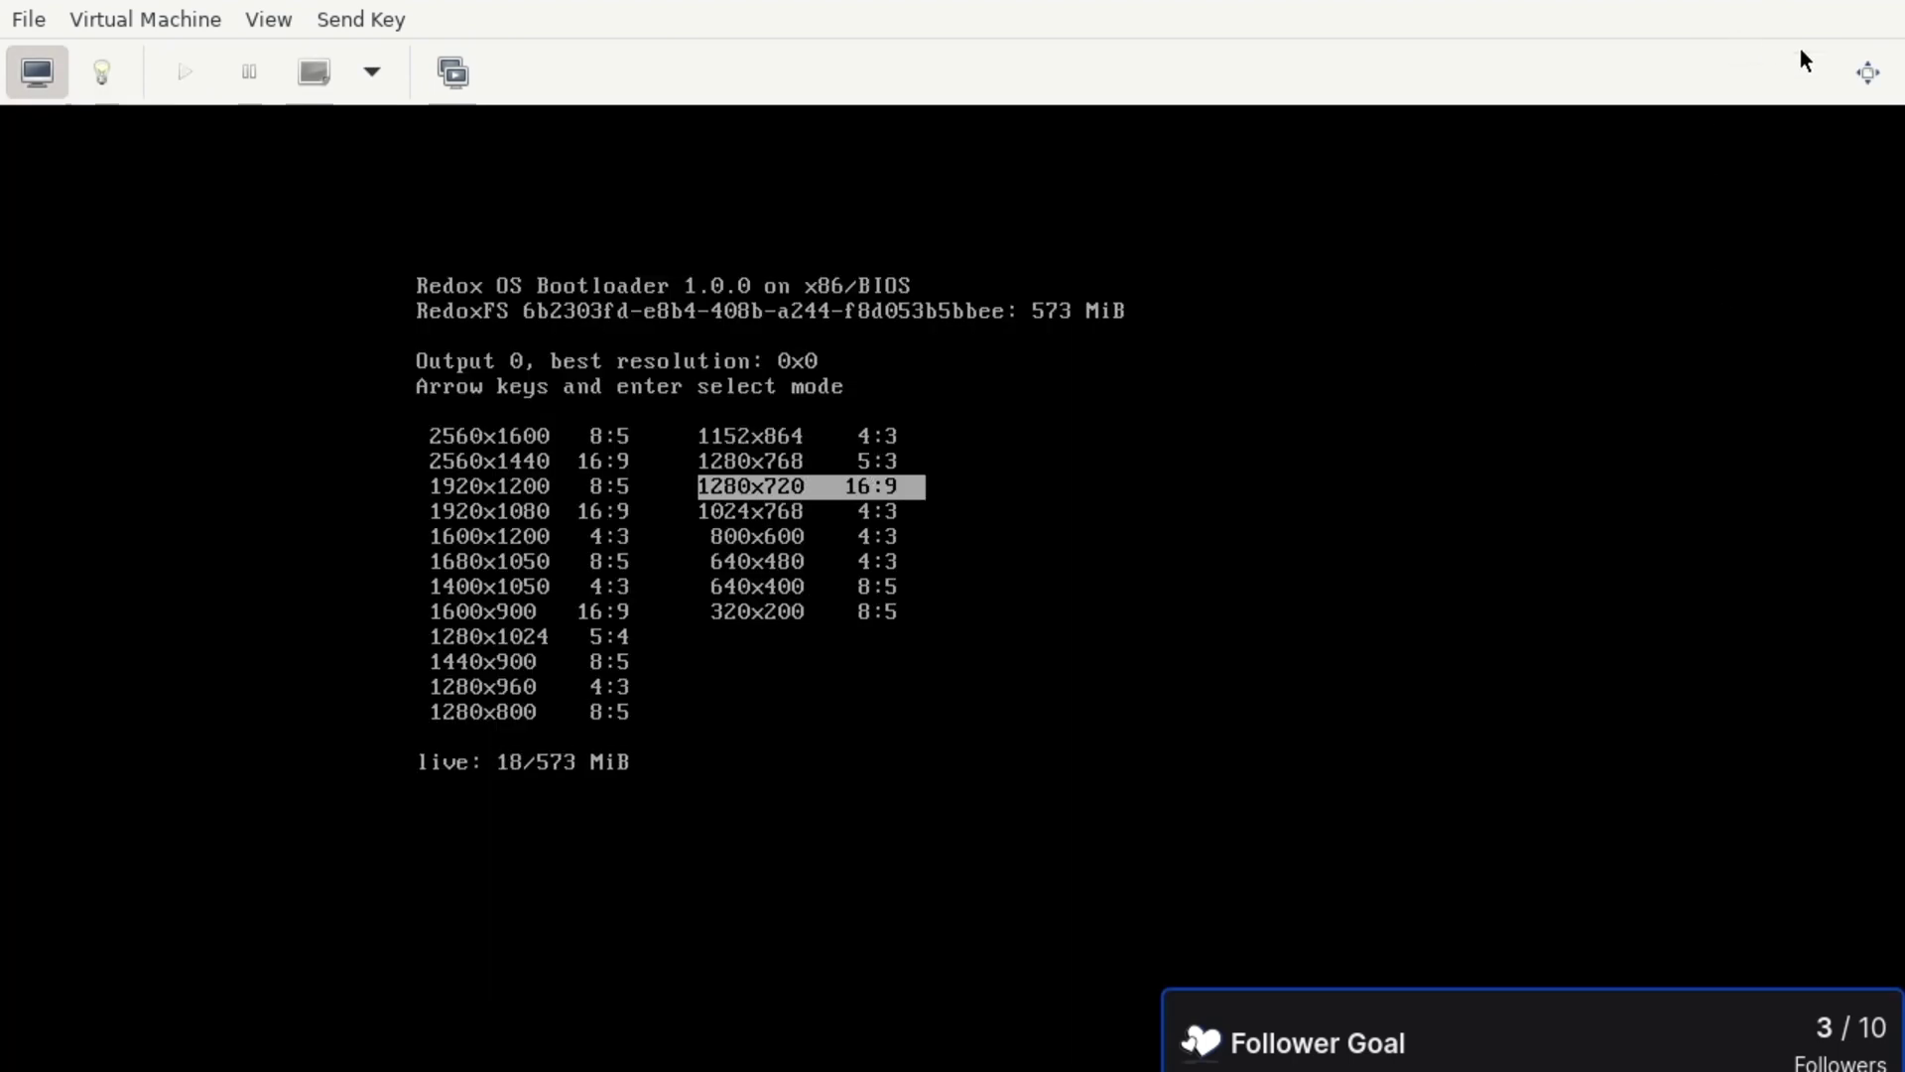
- Let Redox boot in full screen, then log in to its desktop
left_click(1865, 75)
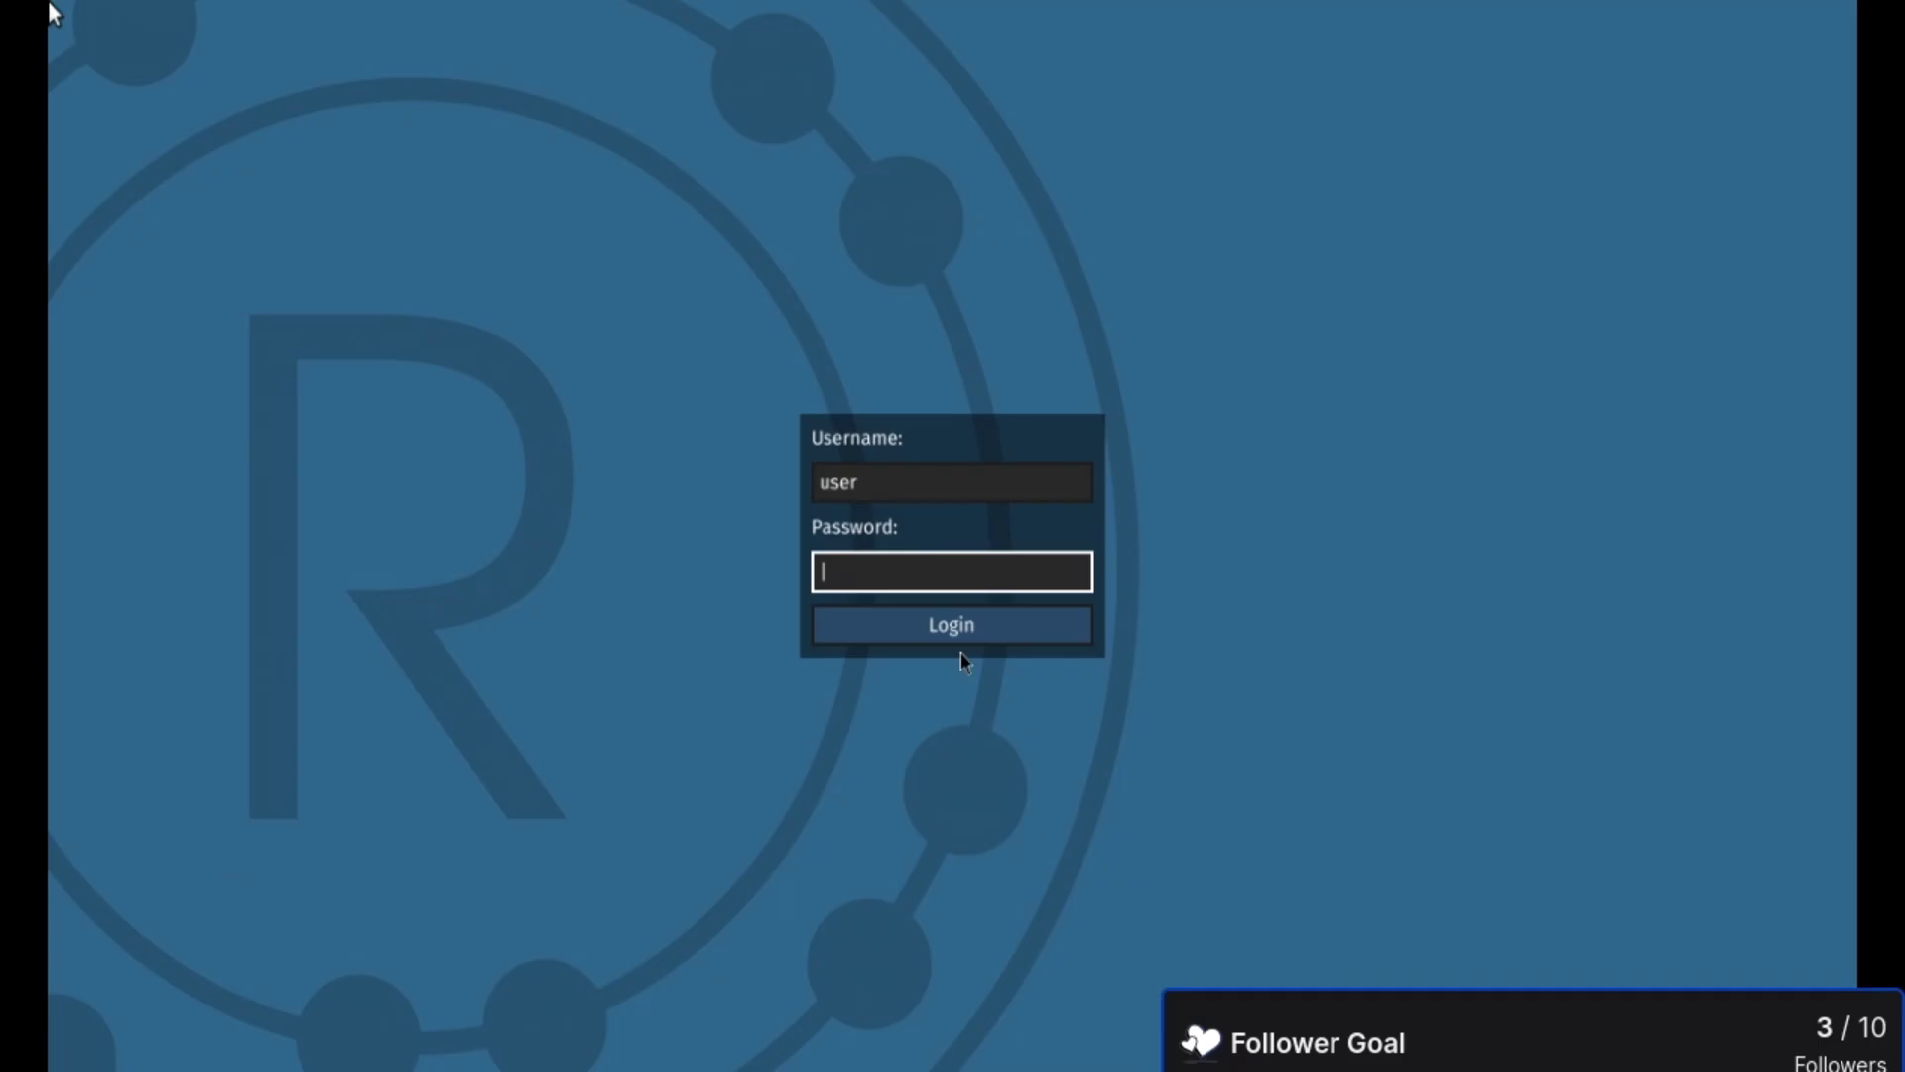
left_click(960, 647)
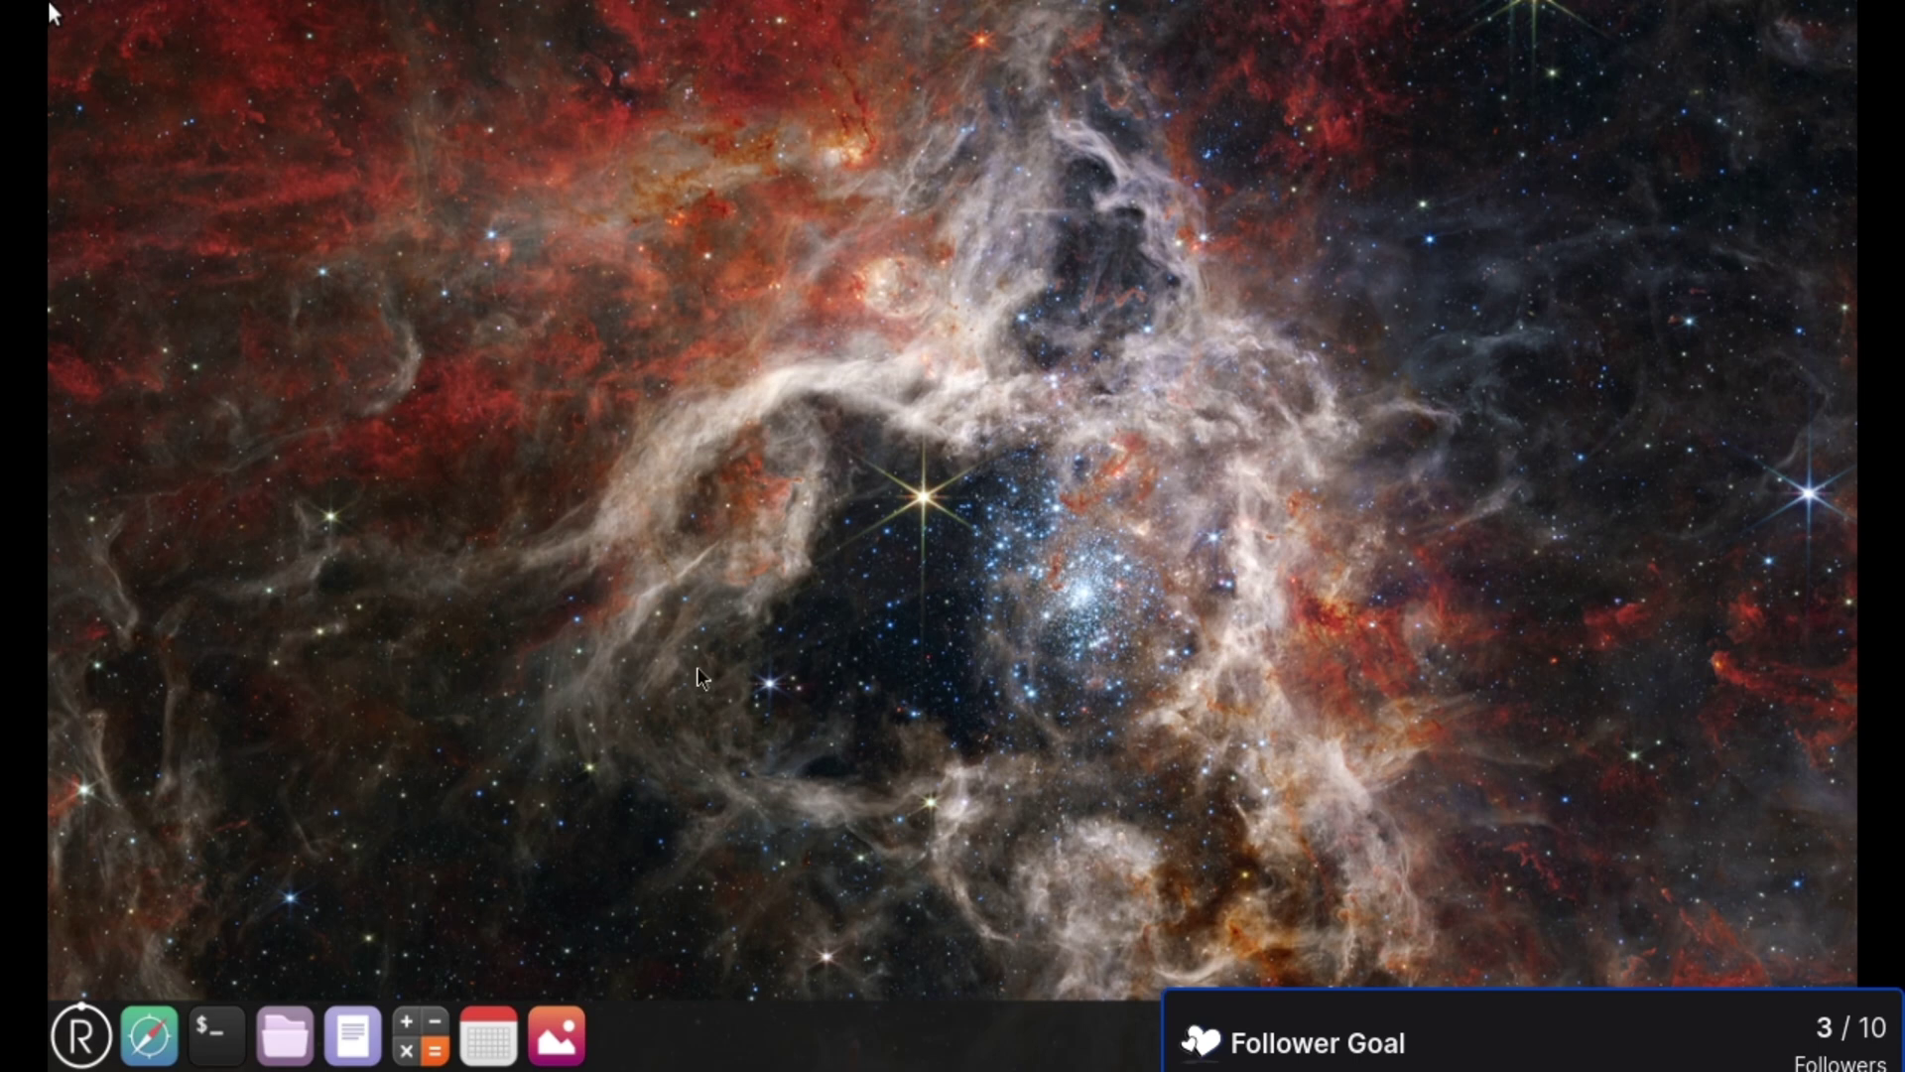
left_click(211, 1031)
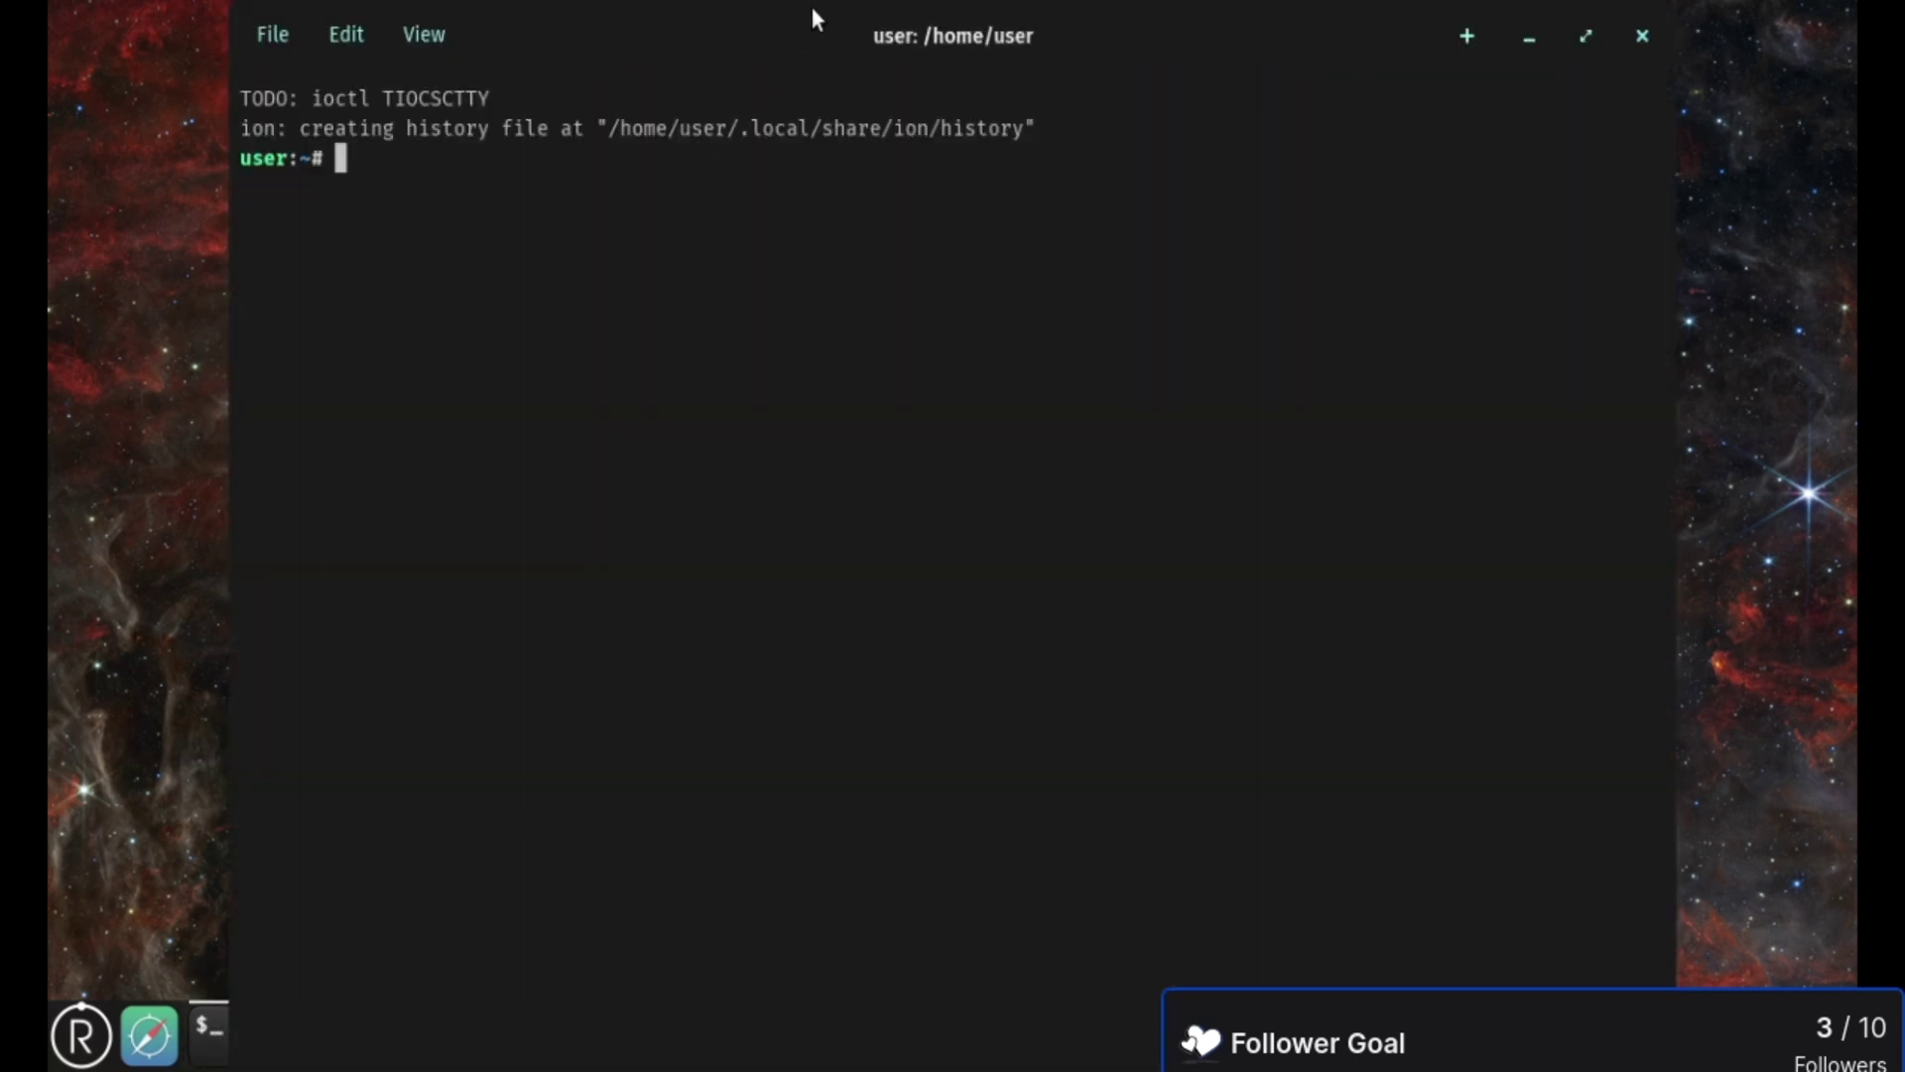
double_click(869, 38)
type("redox_installer")
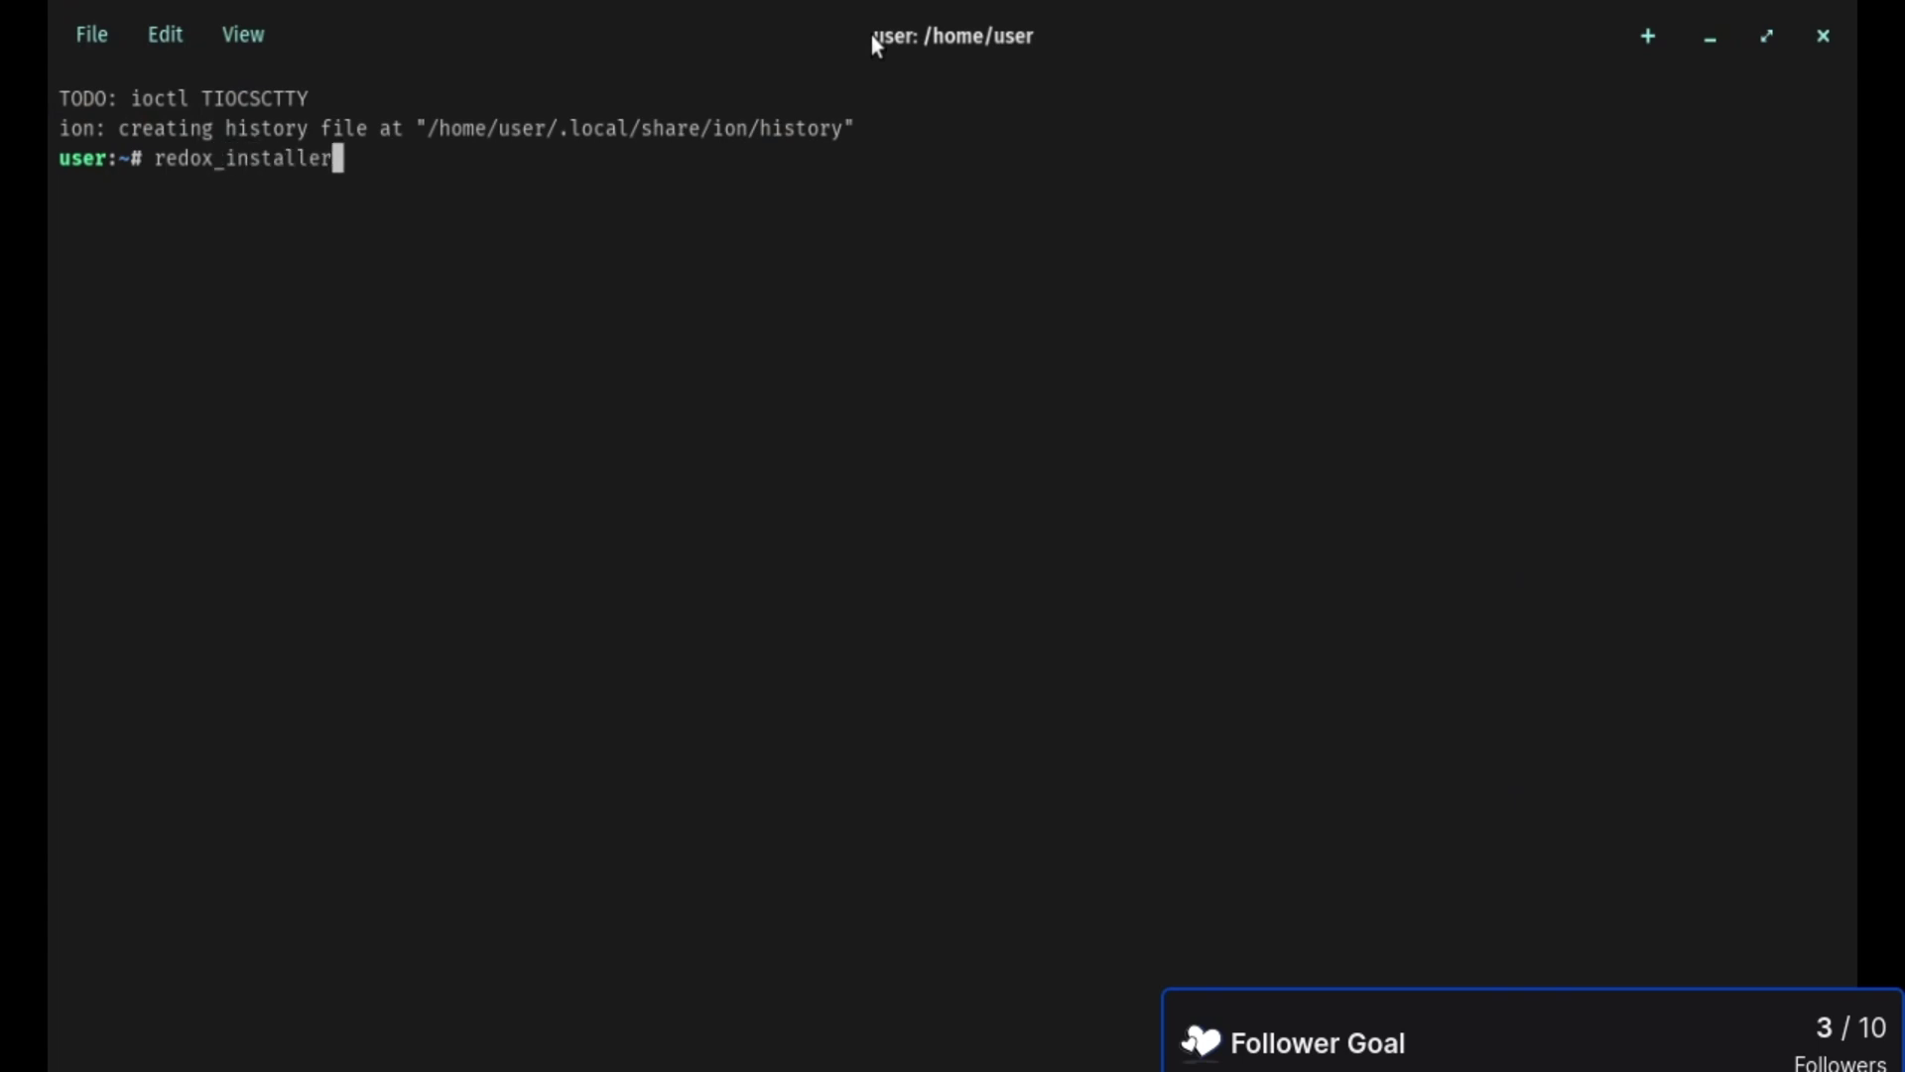
key("Tab")
type("gui")
key("Return")
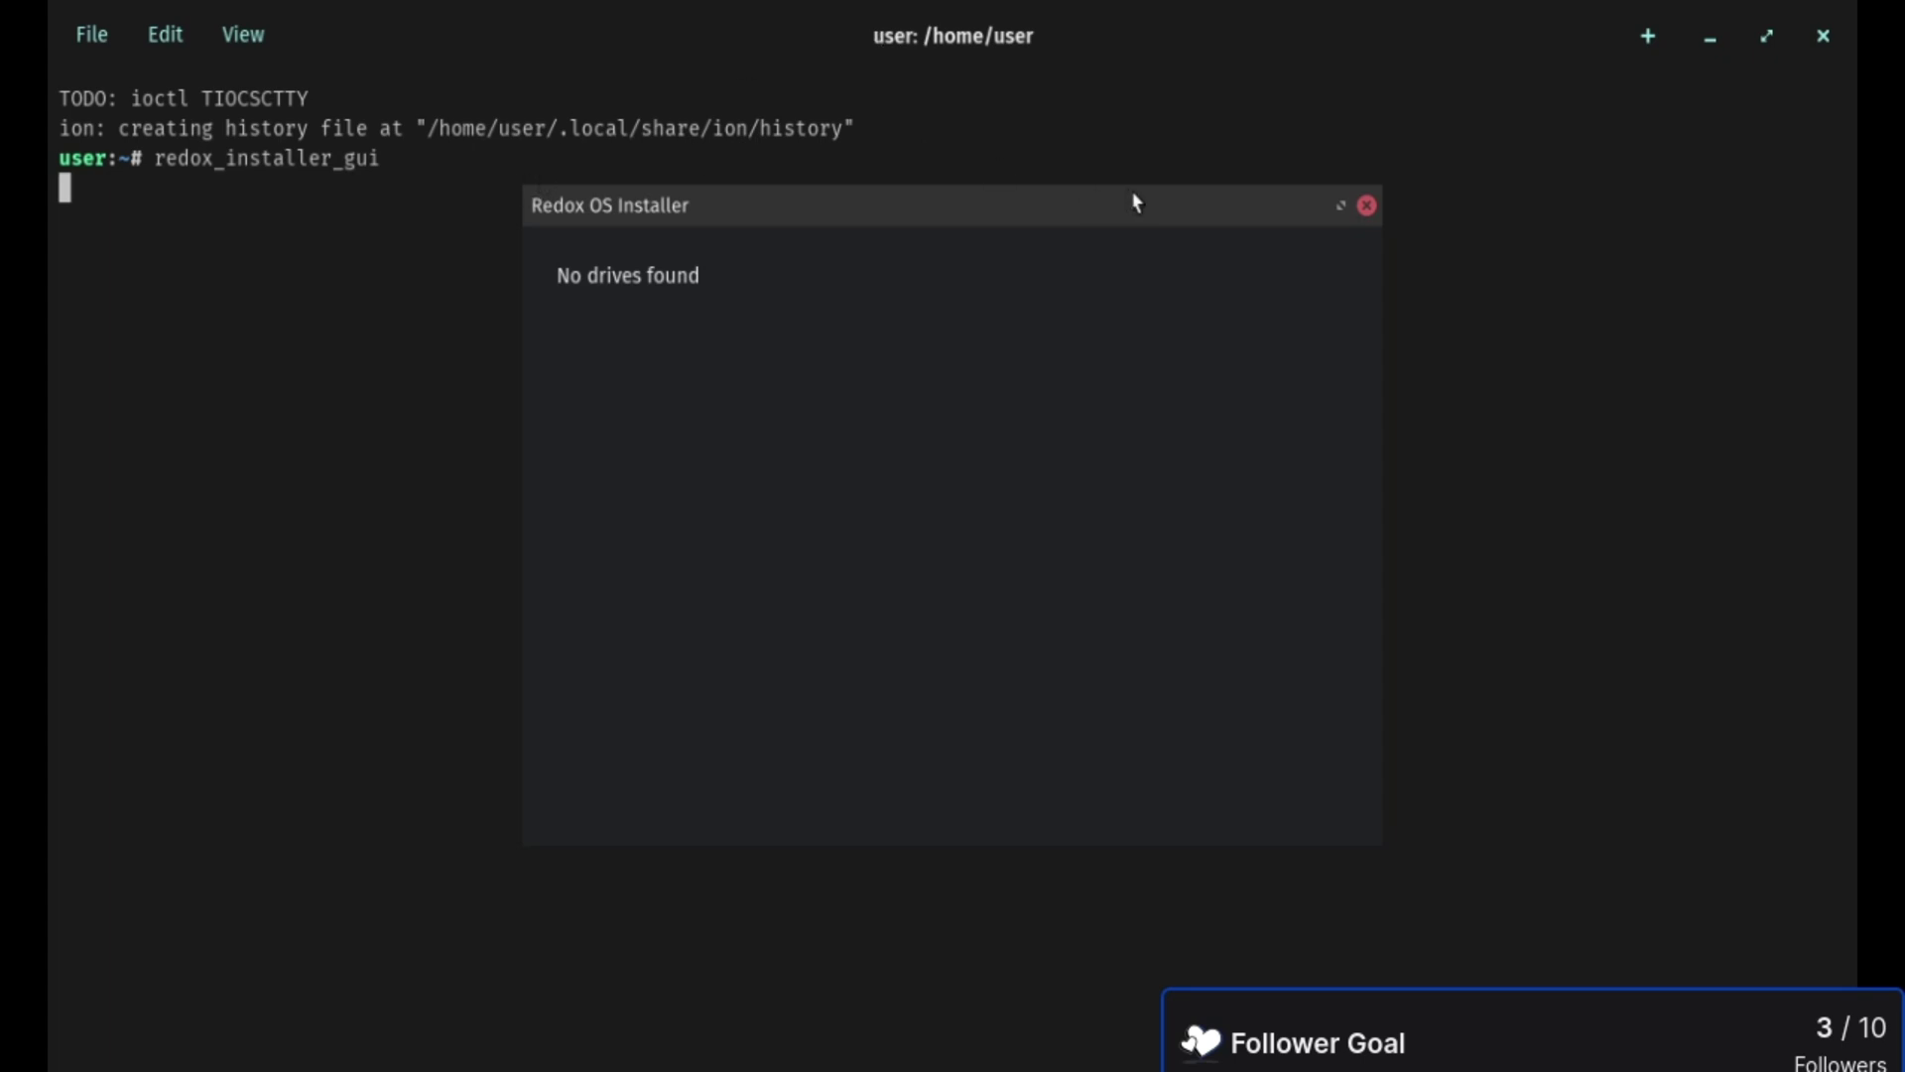
left_click(1367, 206)
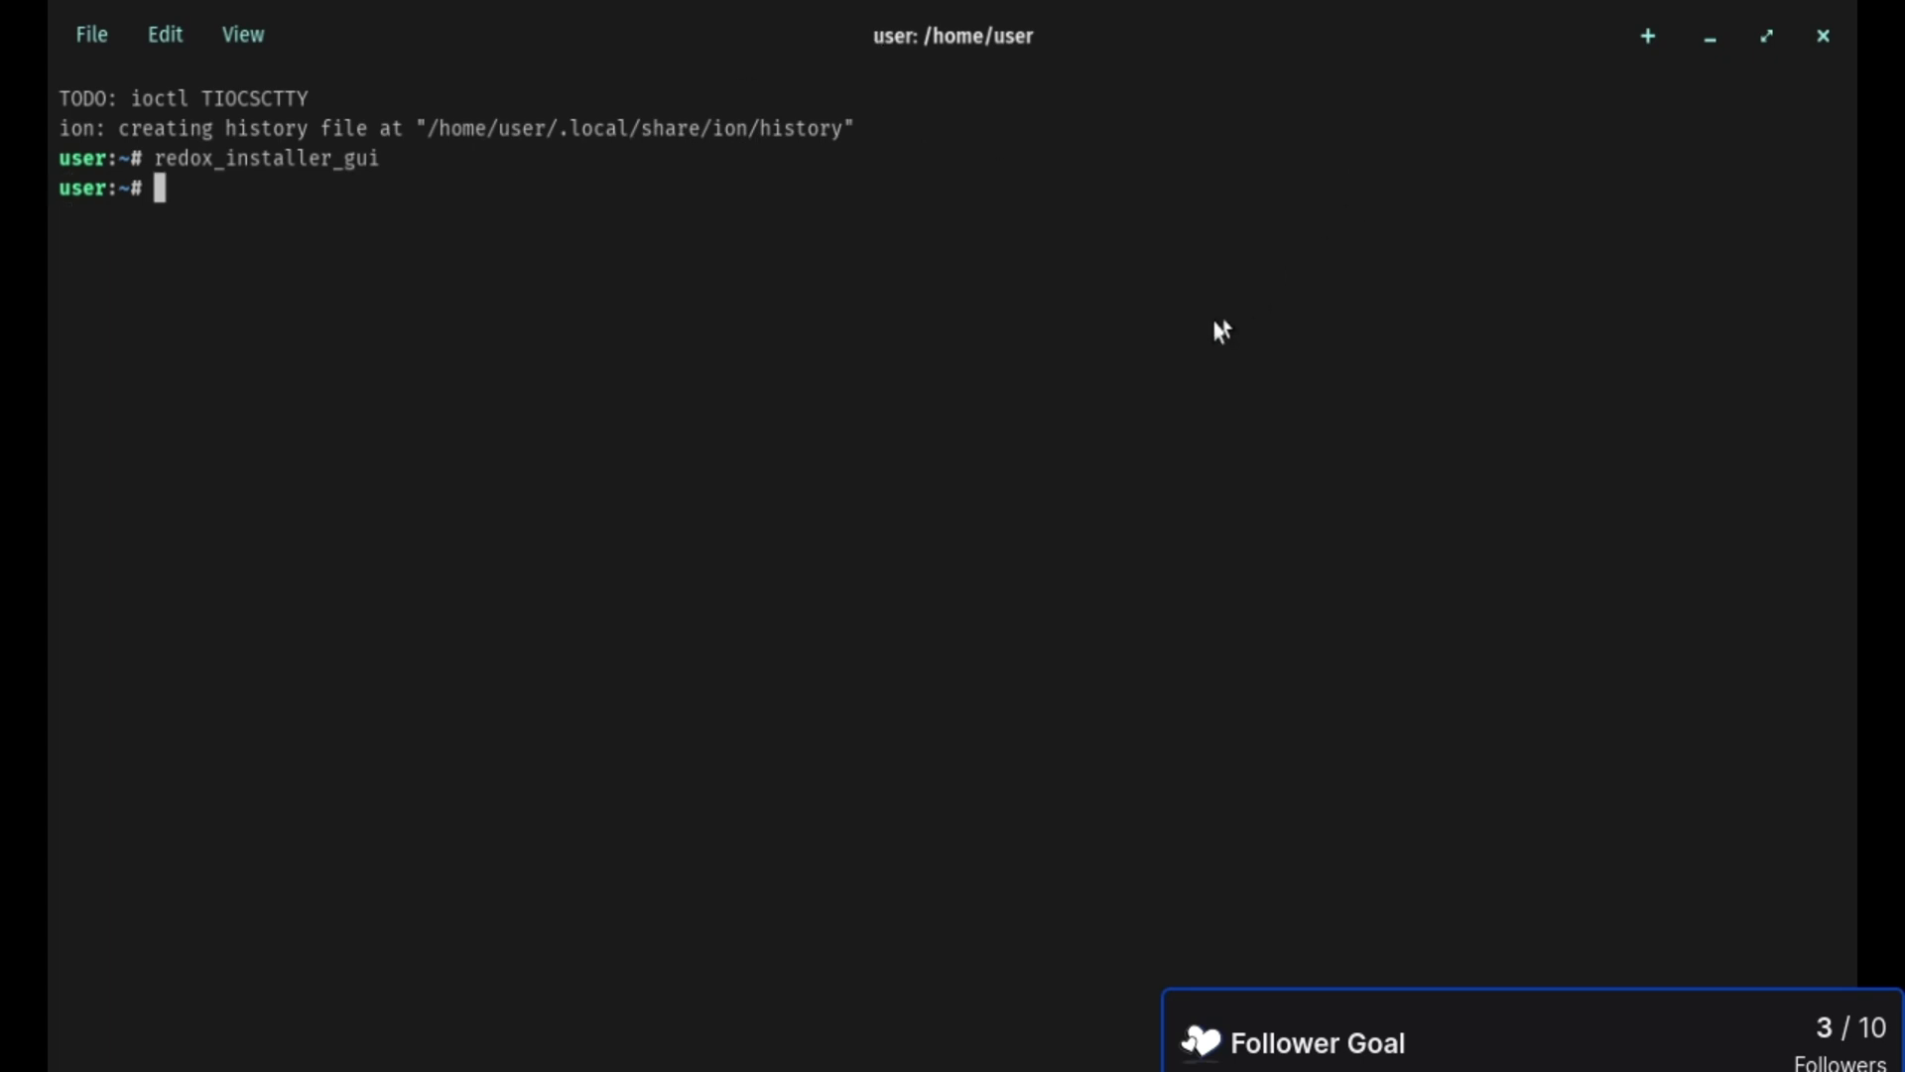
key("Up")
key("BackSpace")
key("BackSpace")
key("BackSpace")
type("tui")
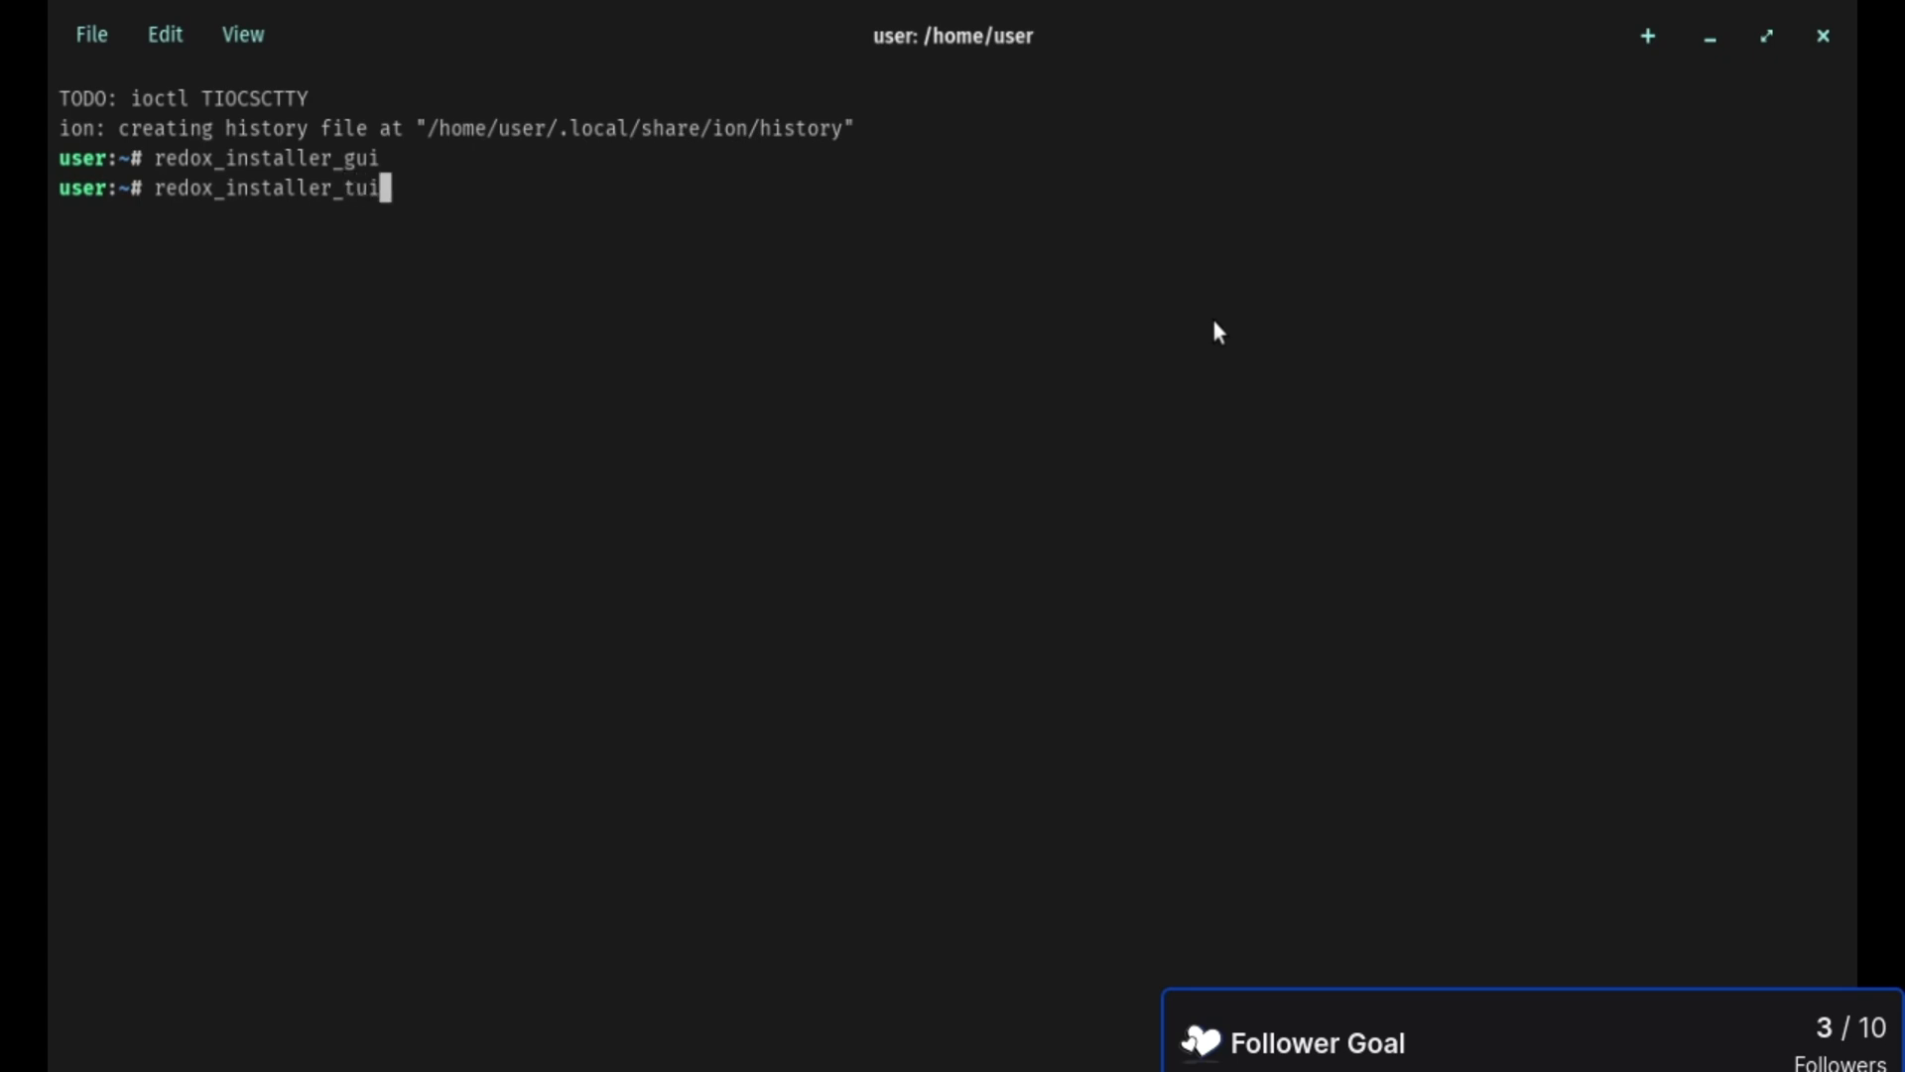
key("Return")
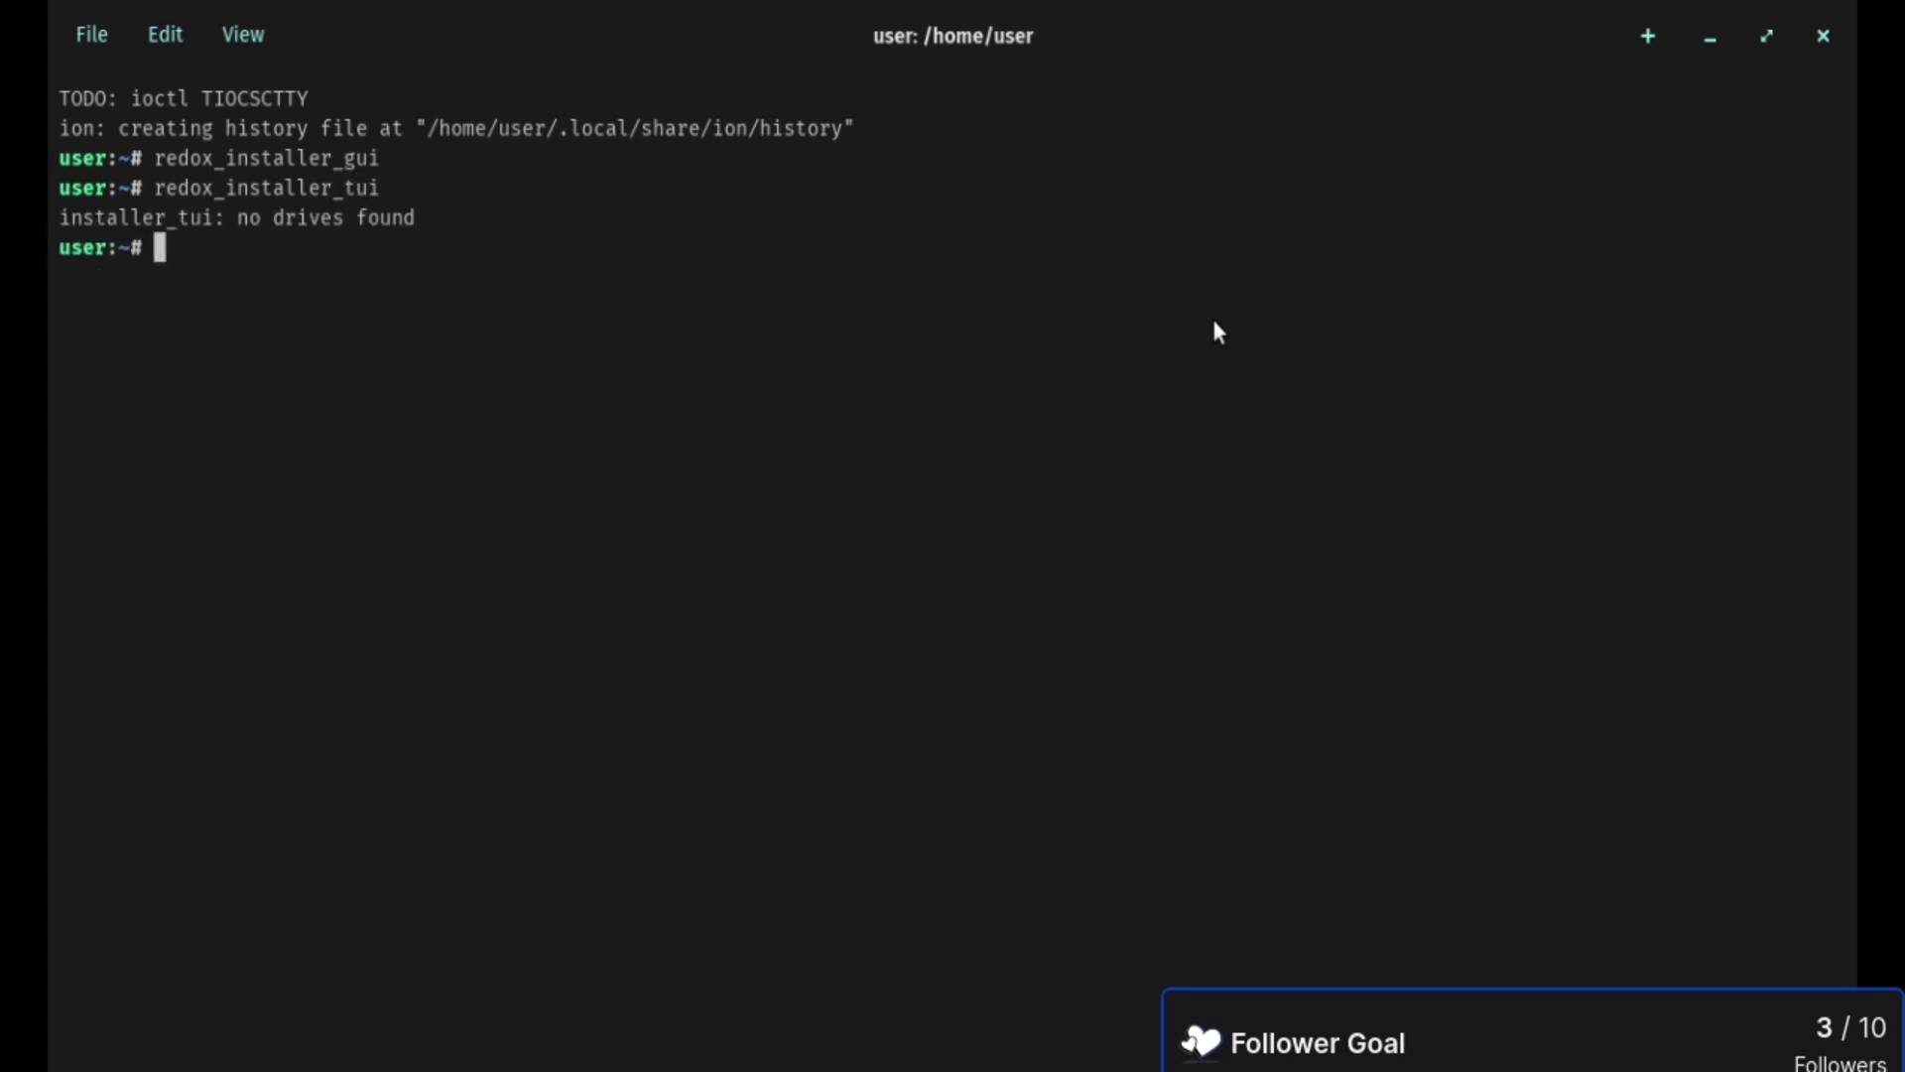
key("ctrl+d")
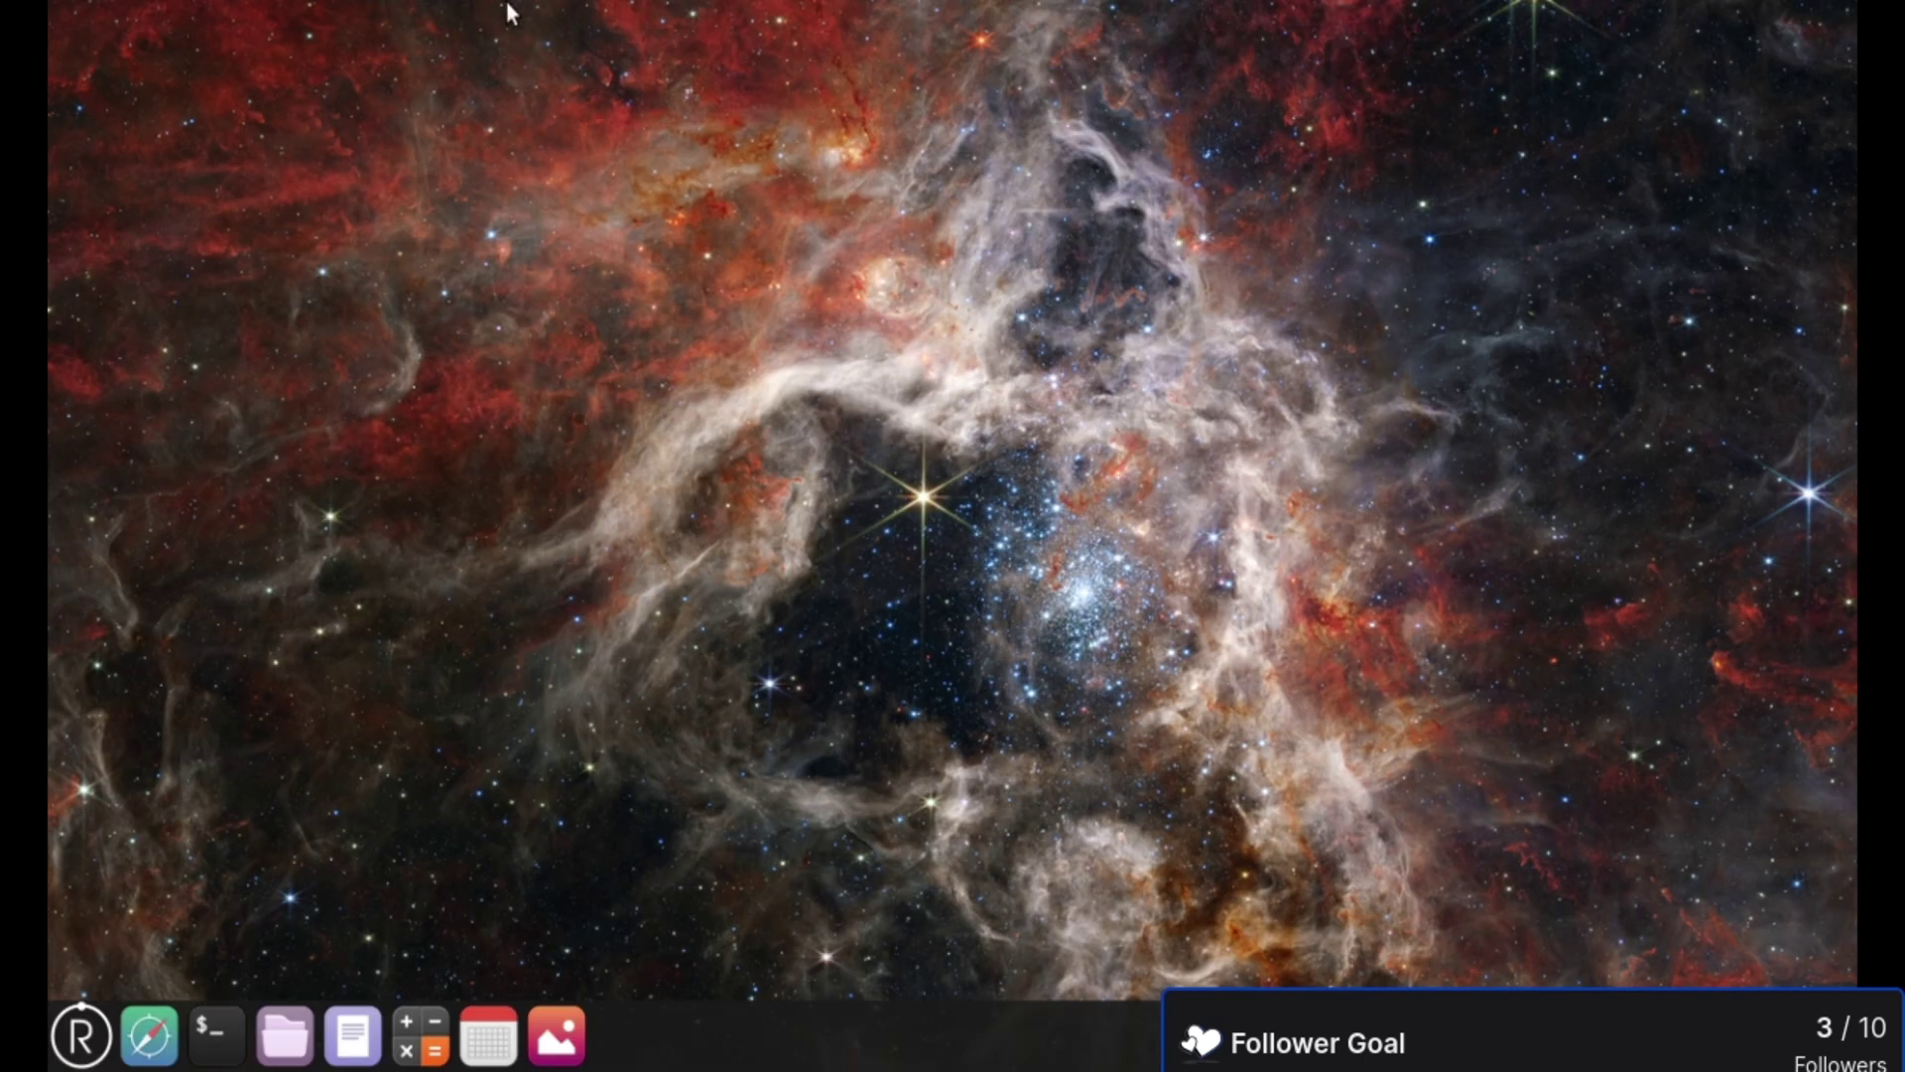
left_click(985, 37)
left_click(95, 70)
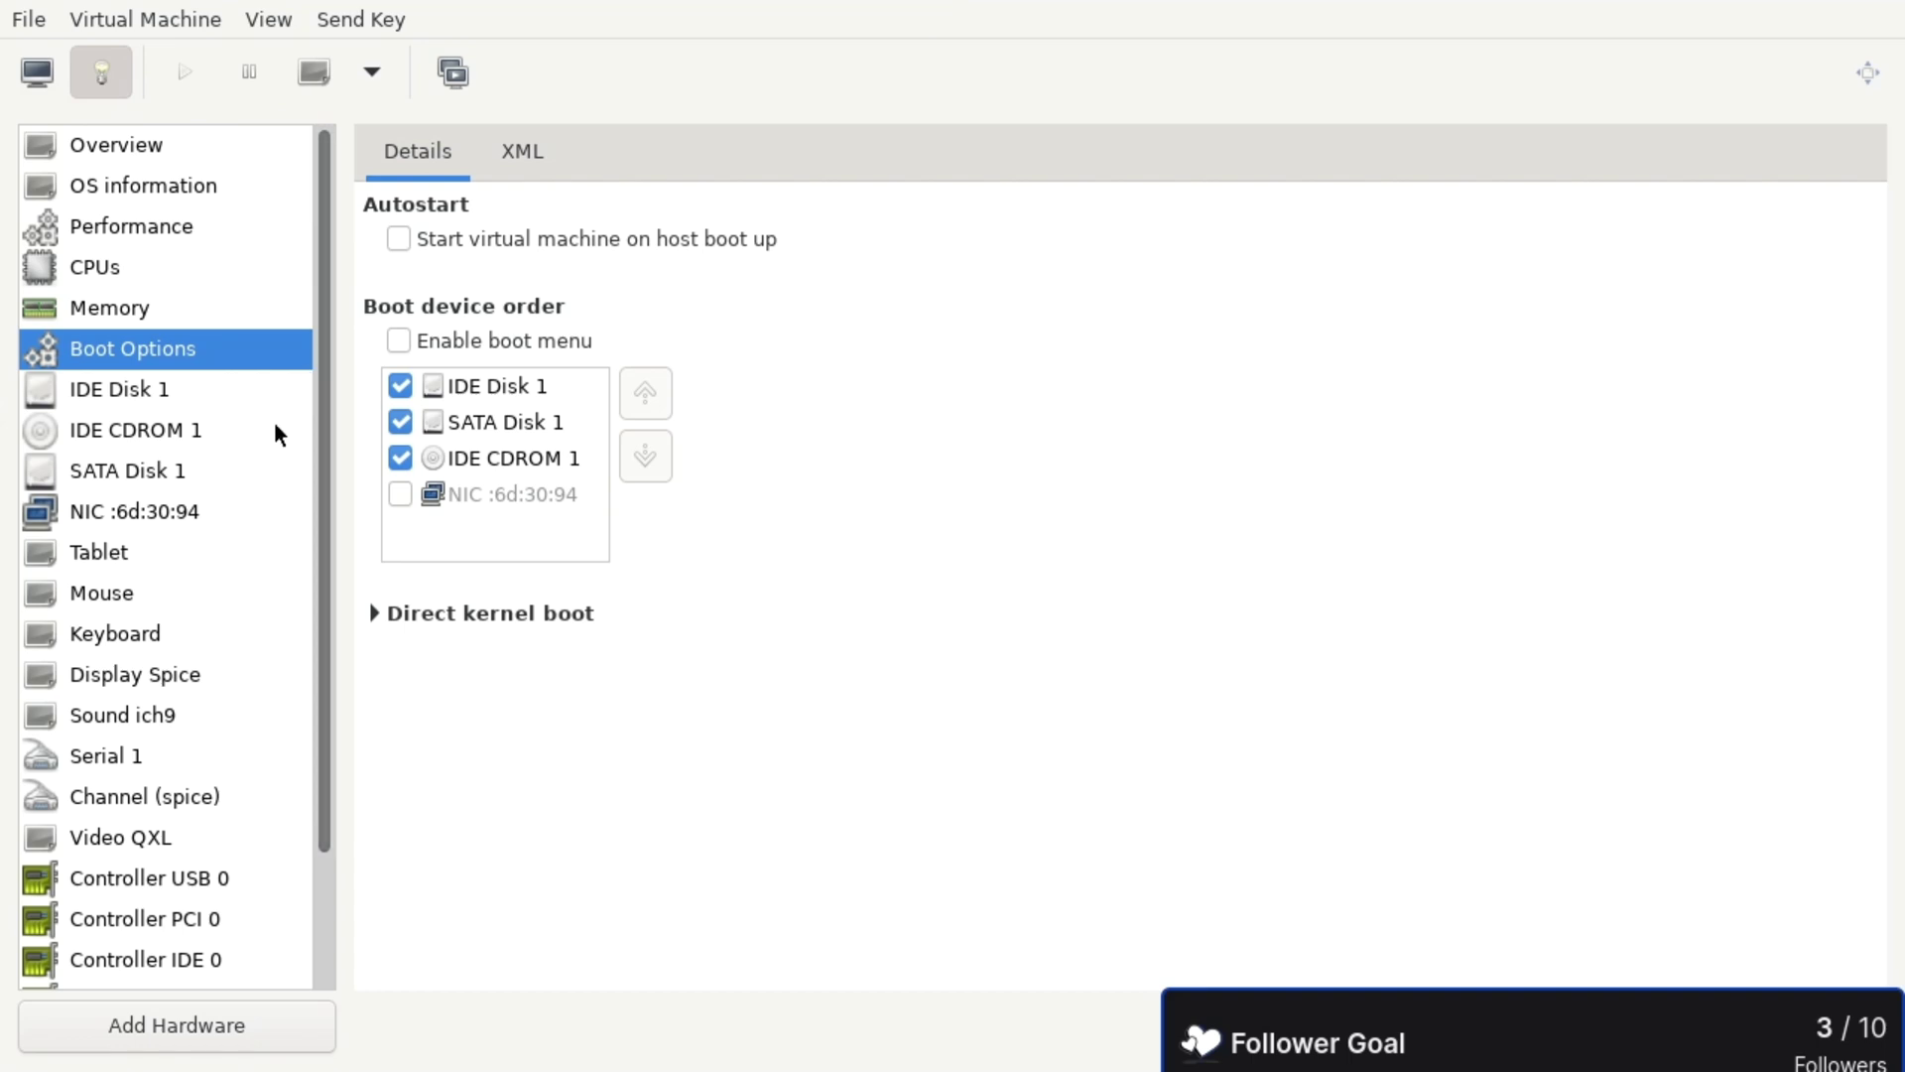
left_click(122, 396)
left_click(134, 433)
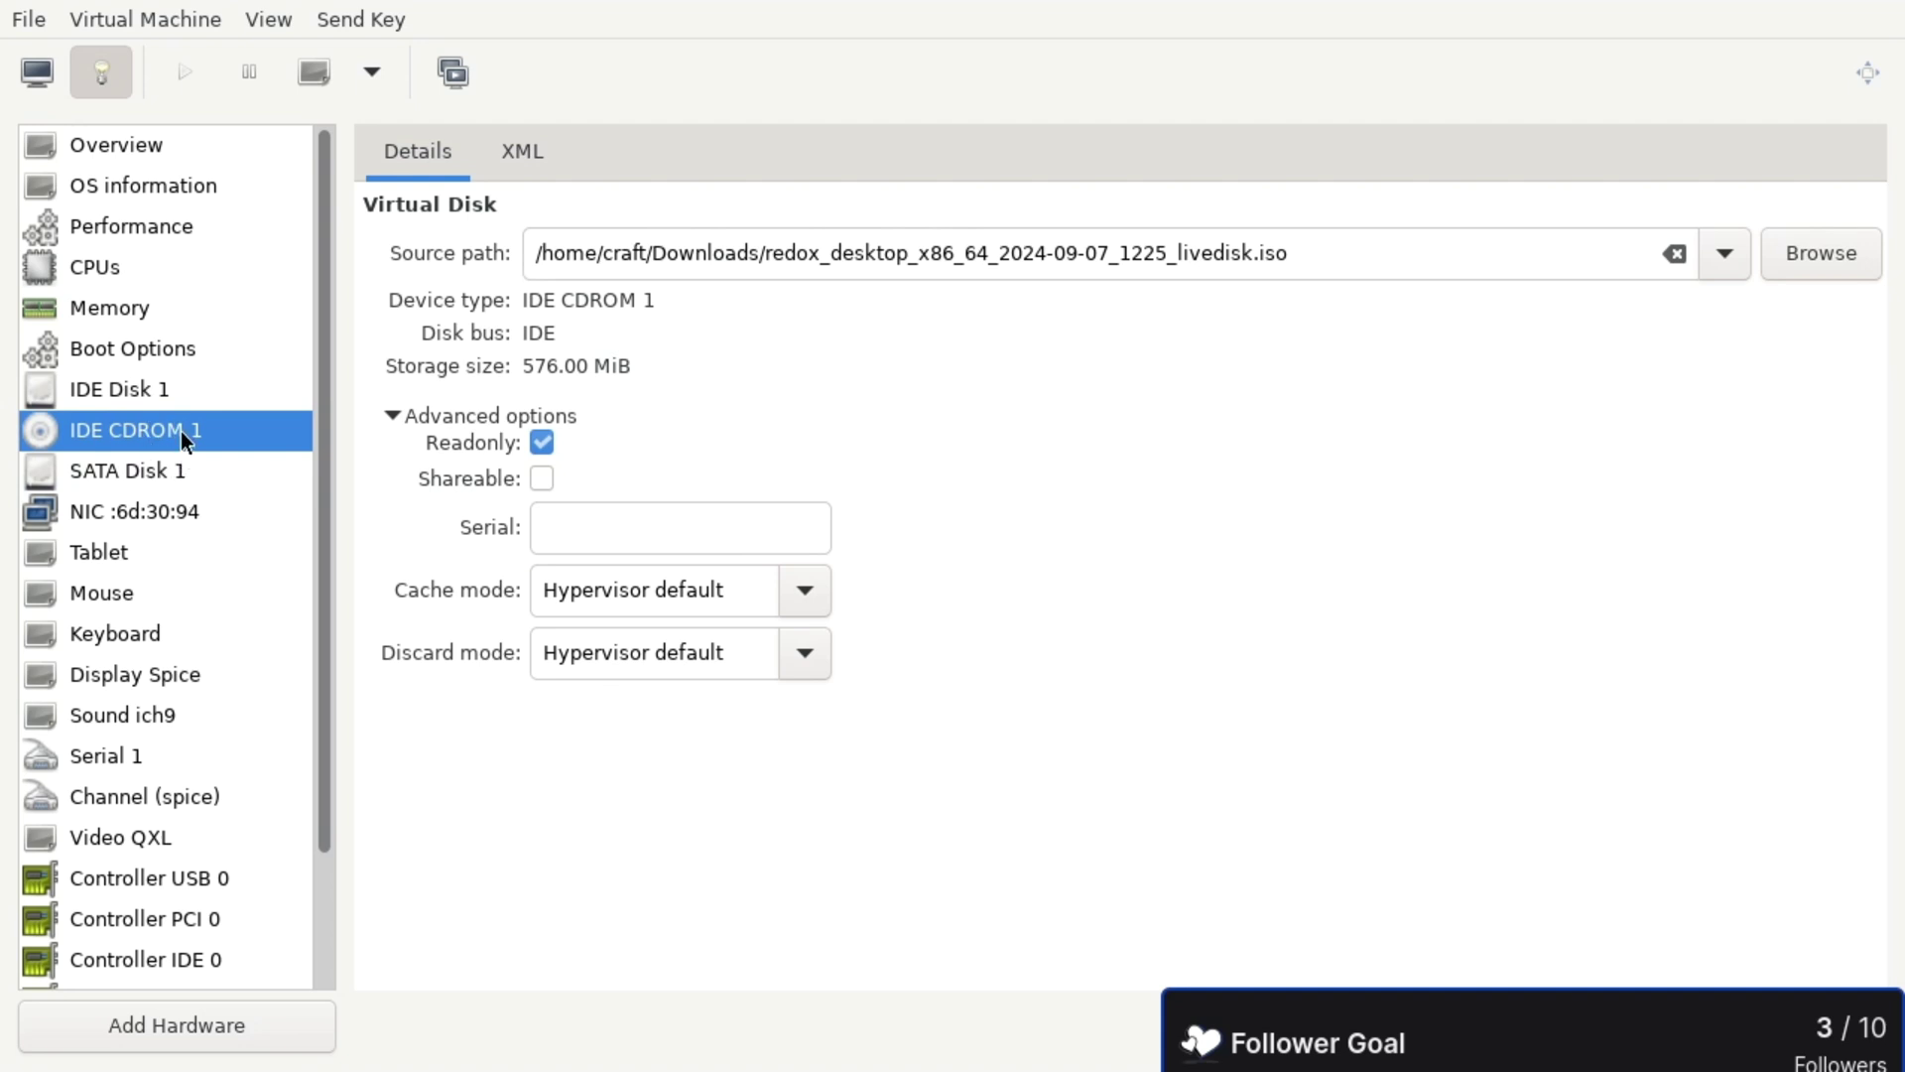
left_click(135, 393)
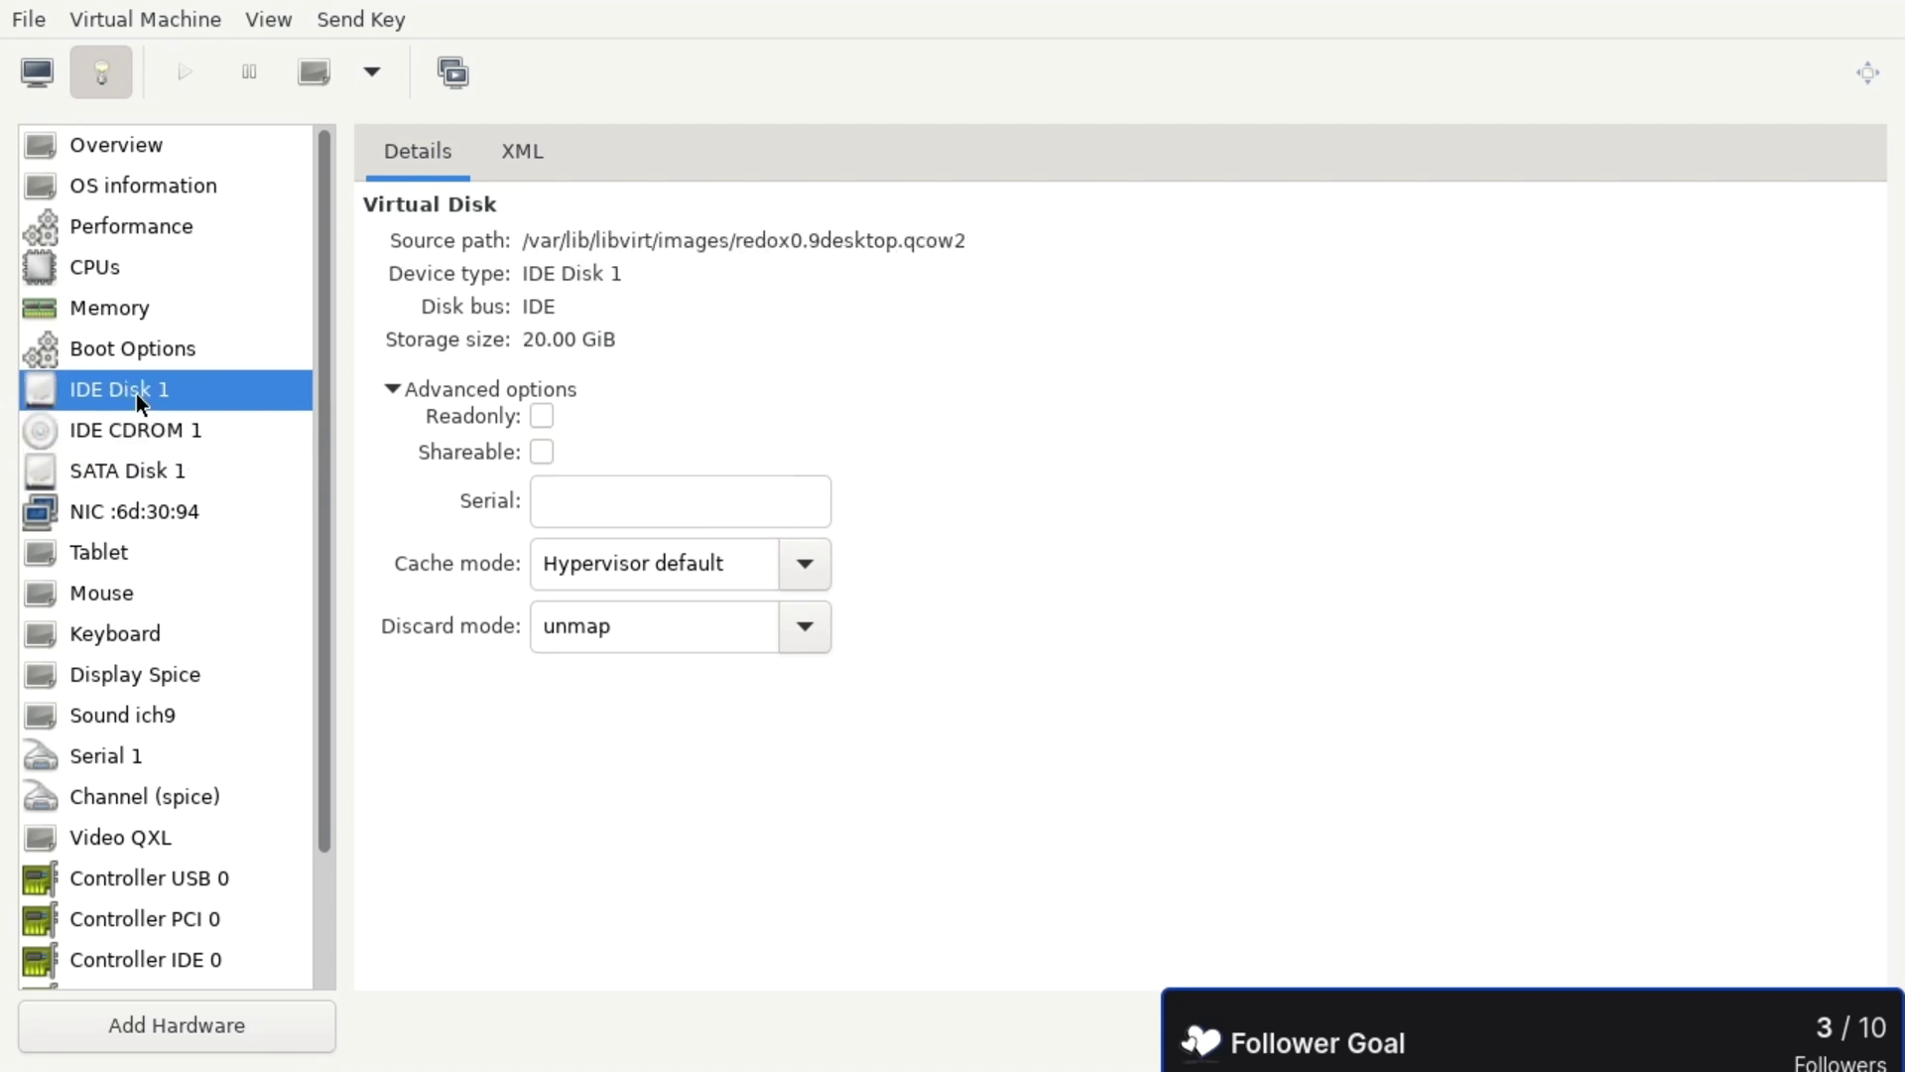
left_click(128, 473)
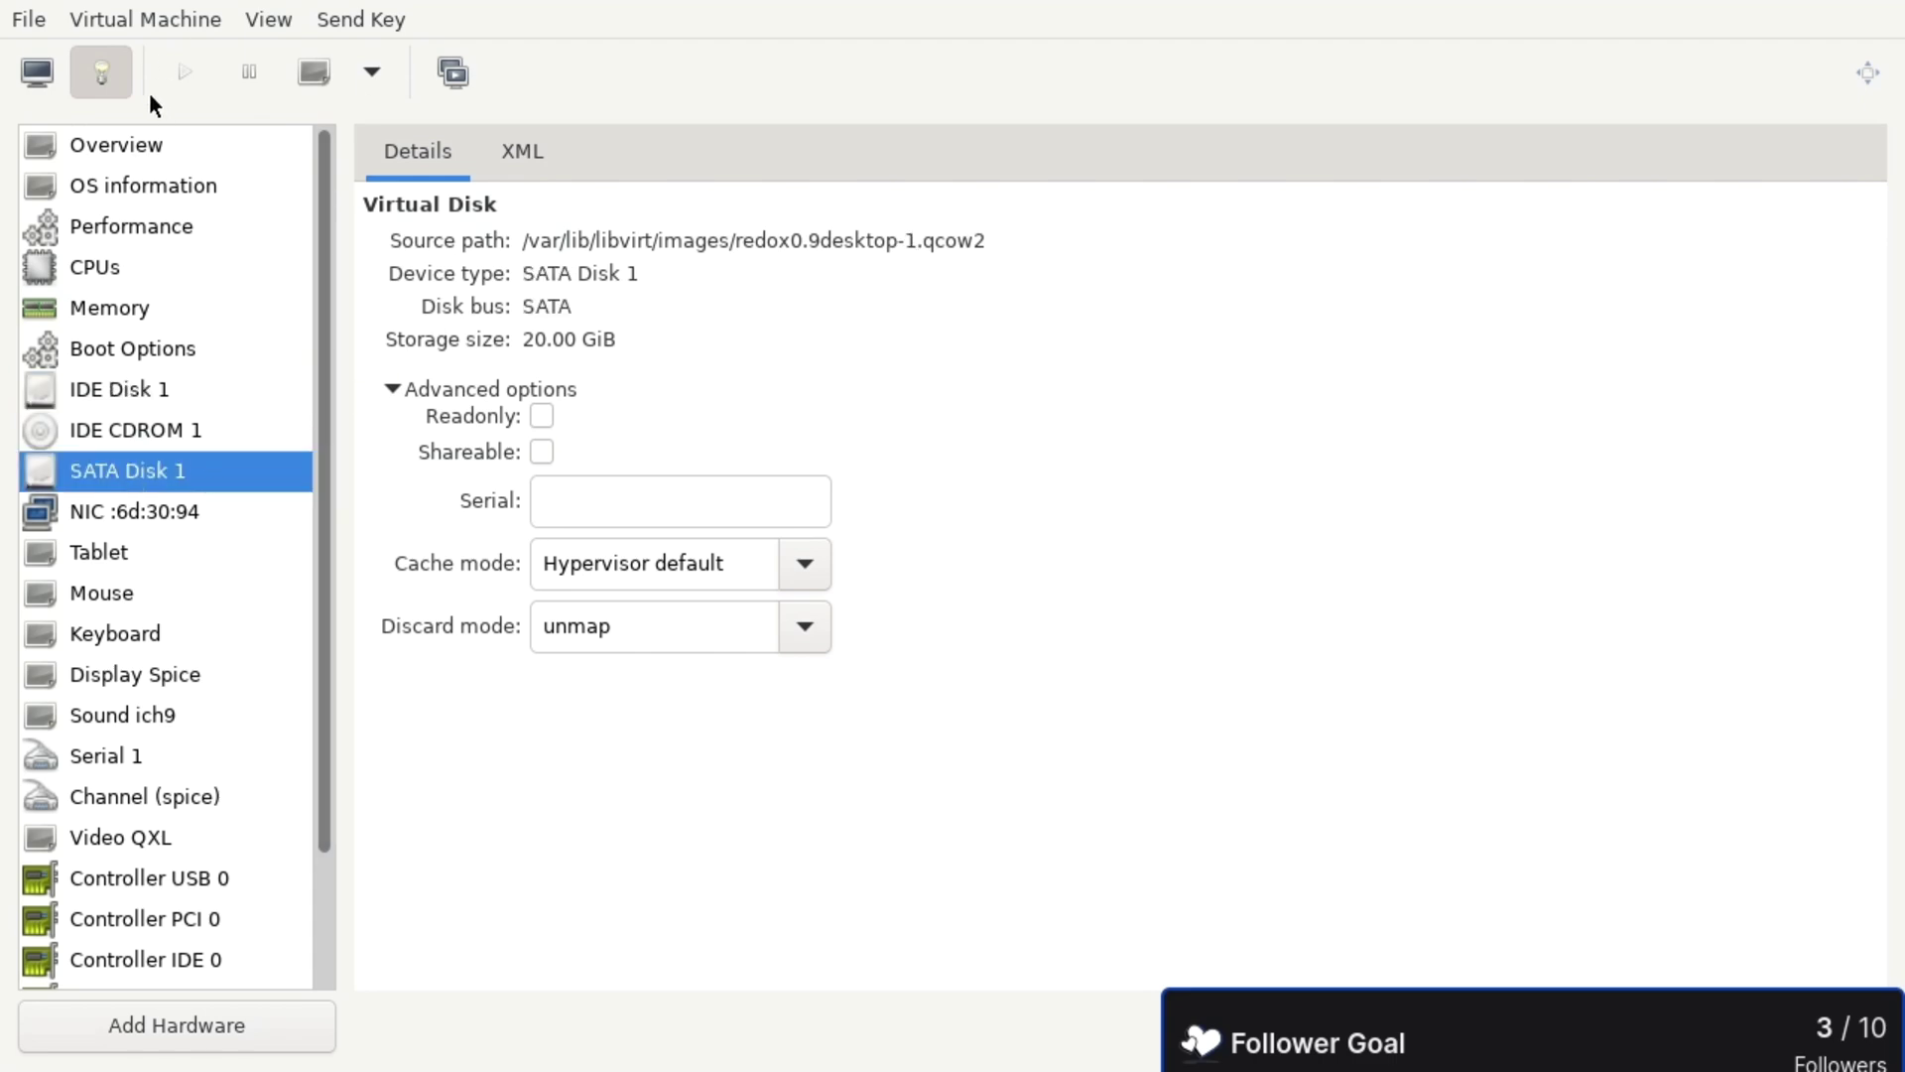
left_click(37, 75)
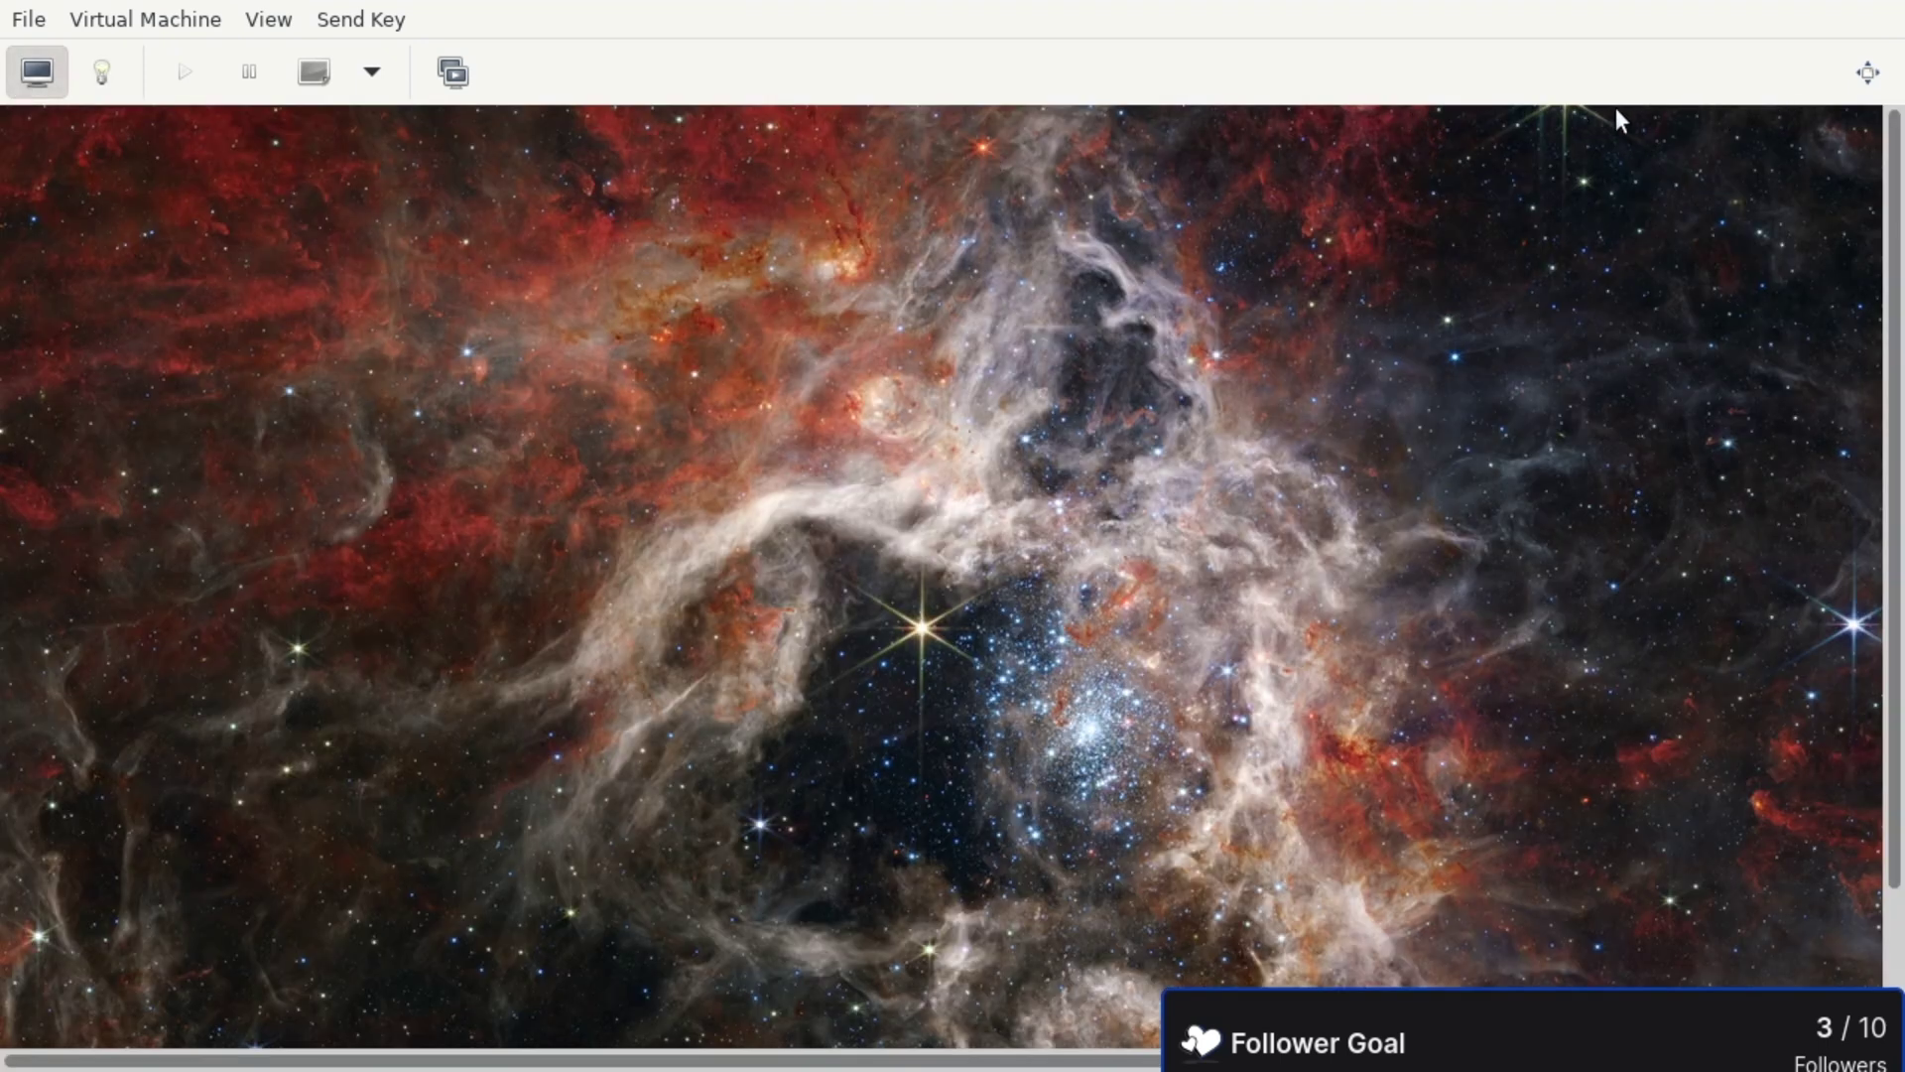
left_click(1867, 72)
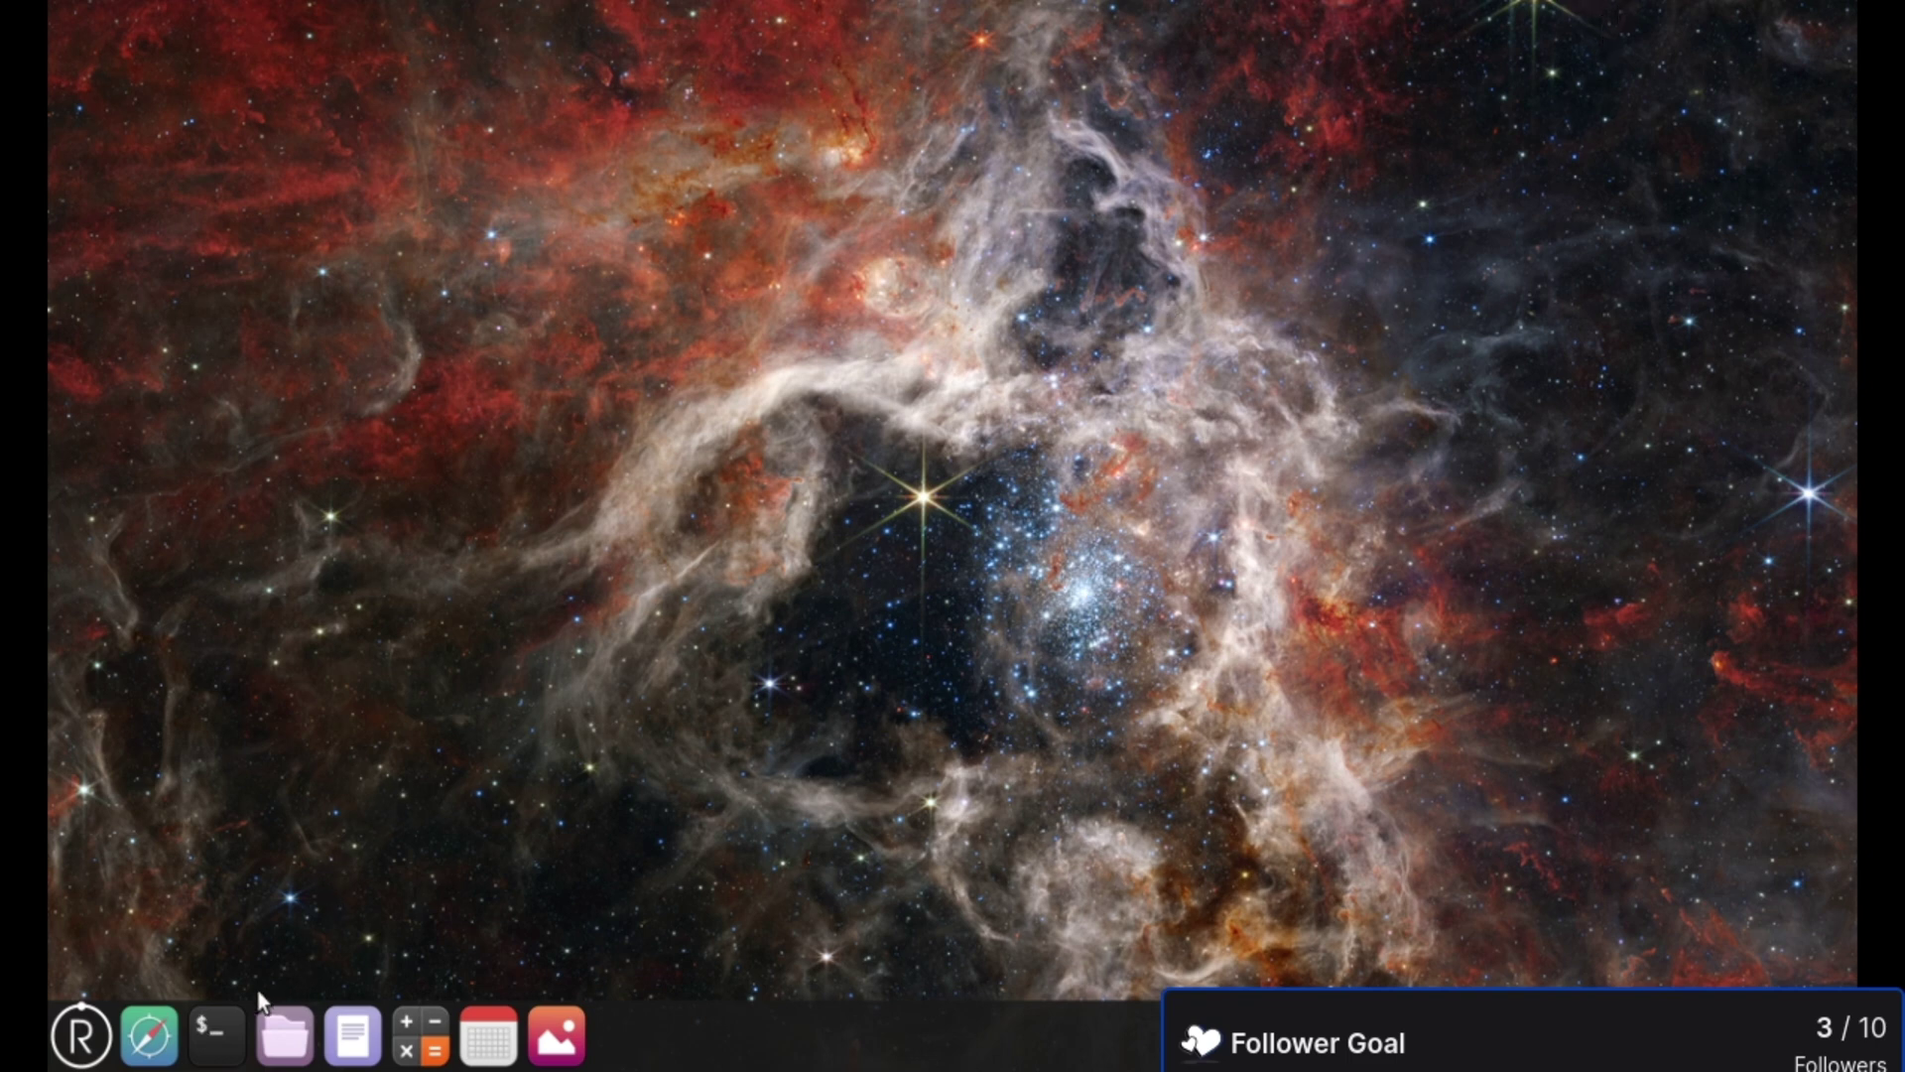
- Open and maximize COSMIC Terminal, then switch to root with su root and its password
left_click(204, 1033)
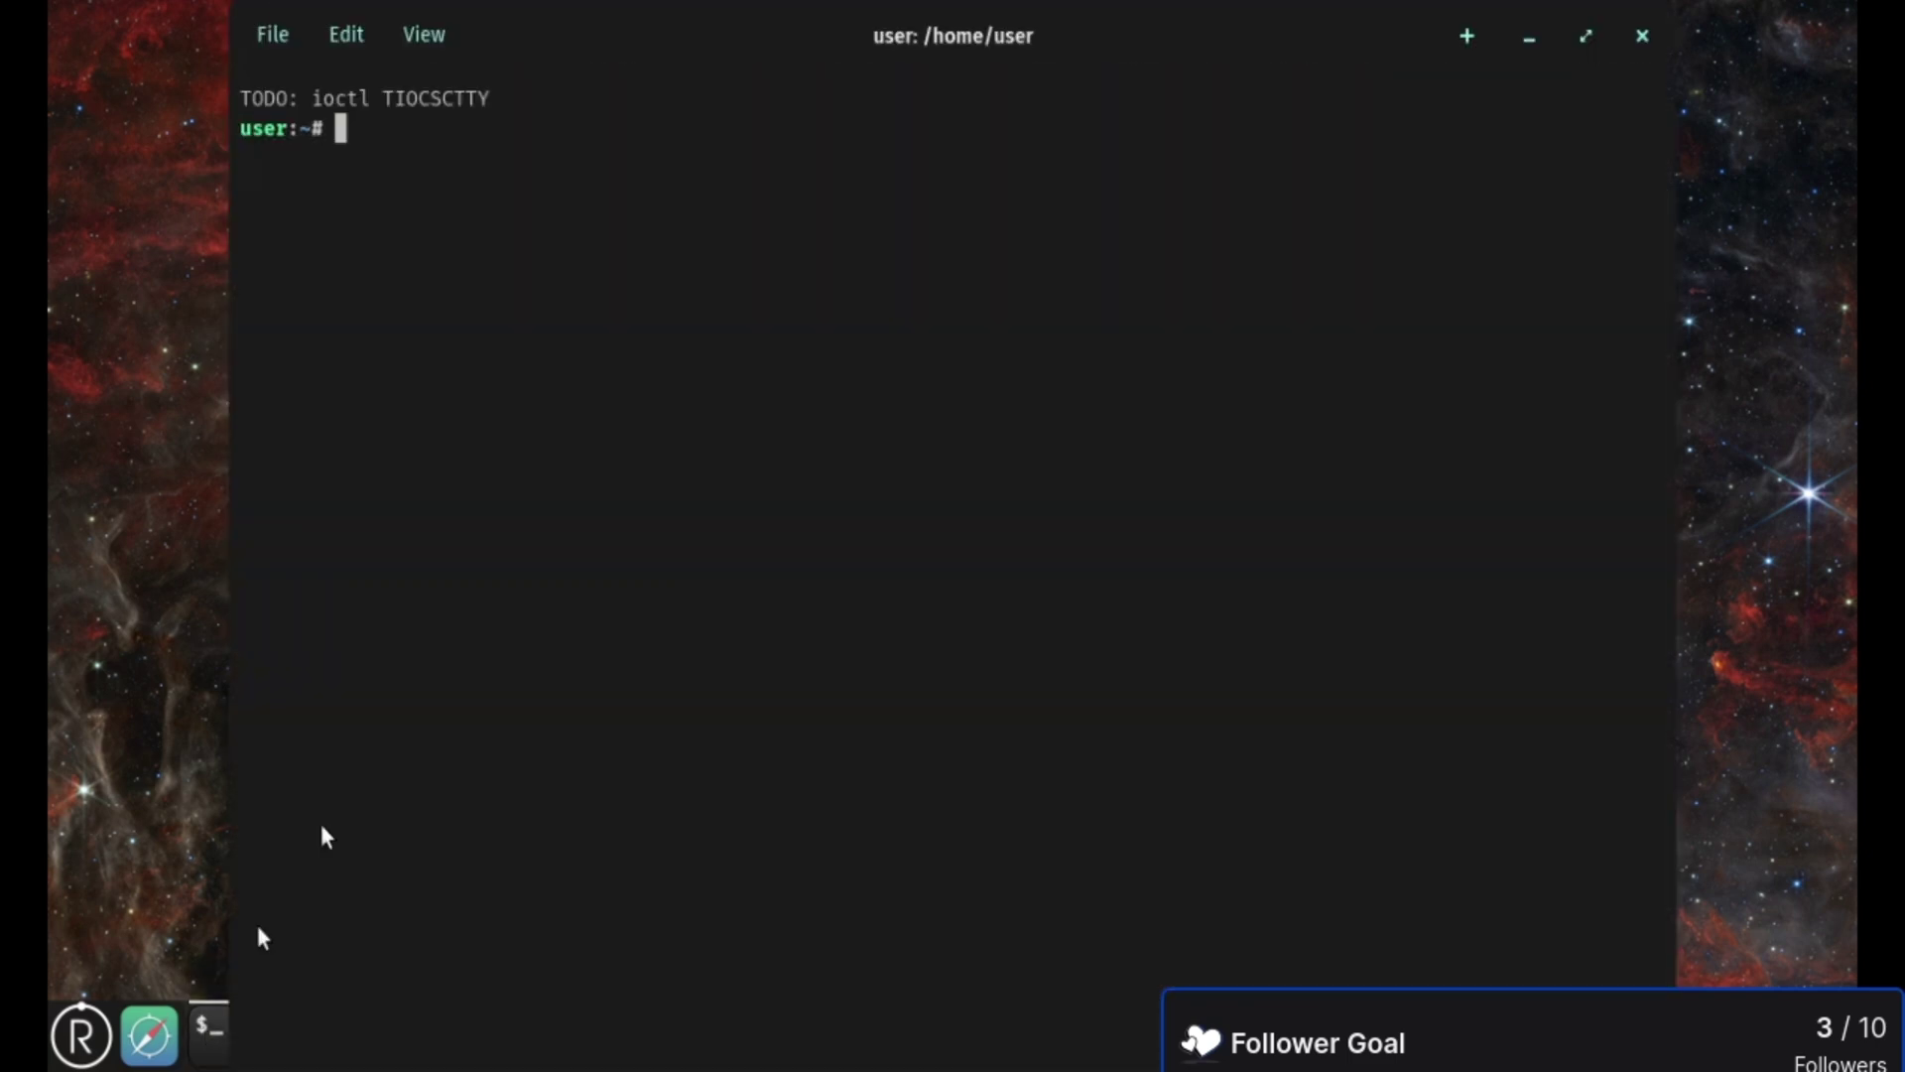
double_click(692, 14)
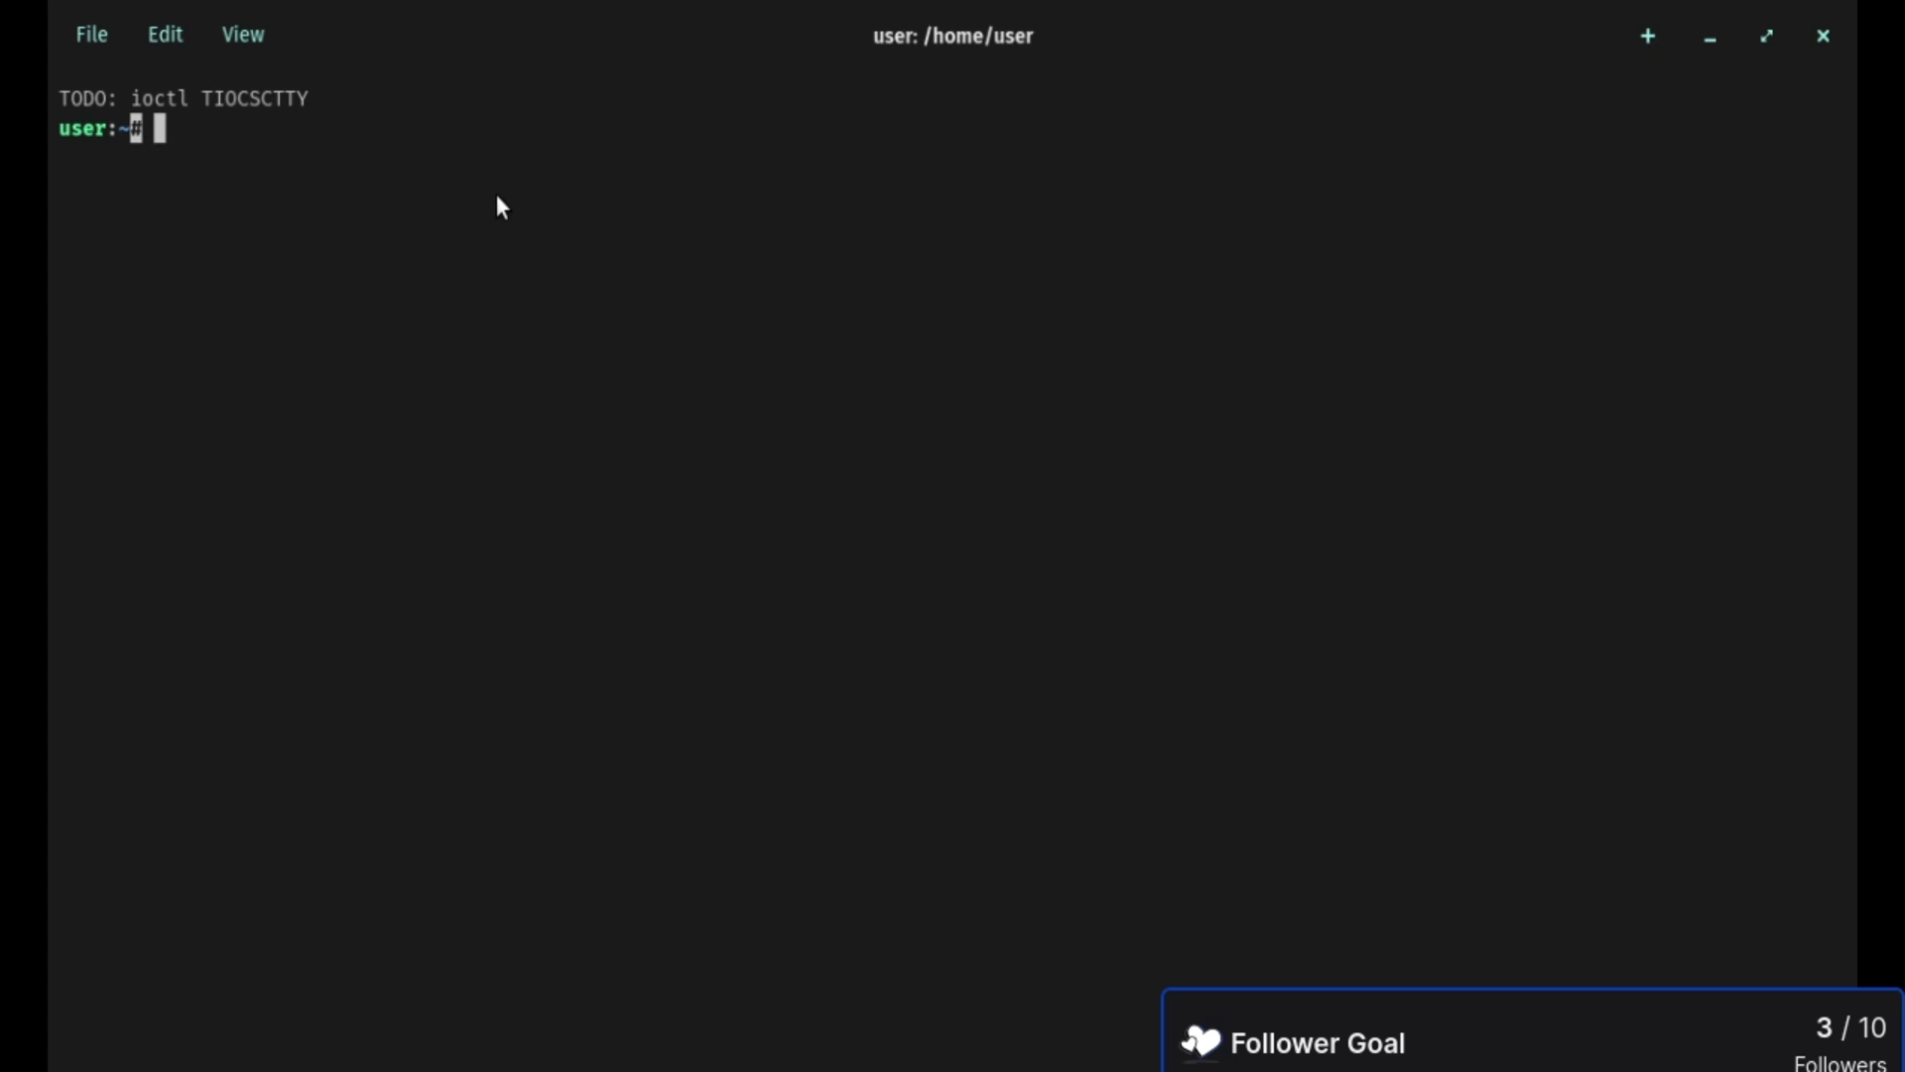
type("su root")
key("Return")
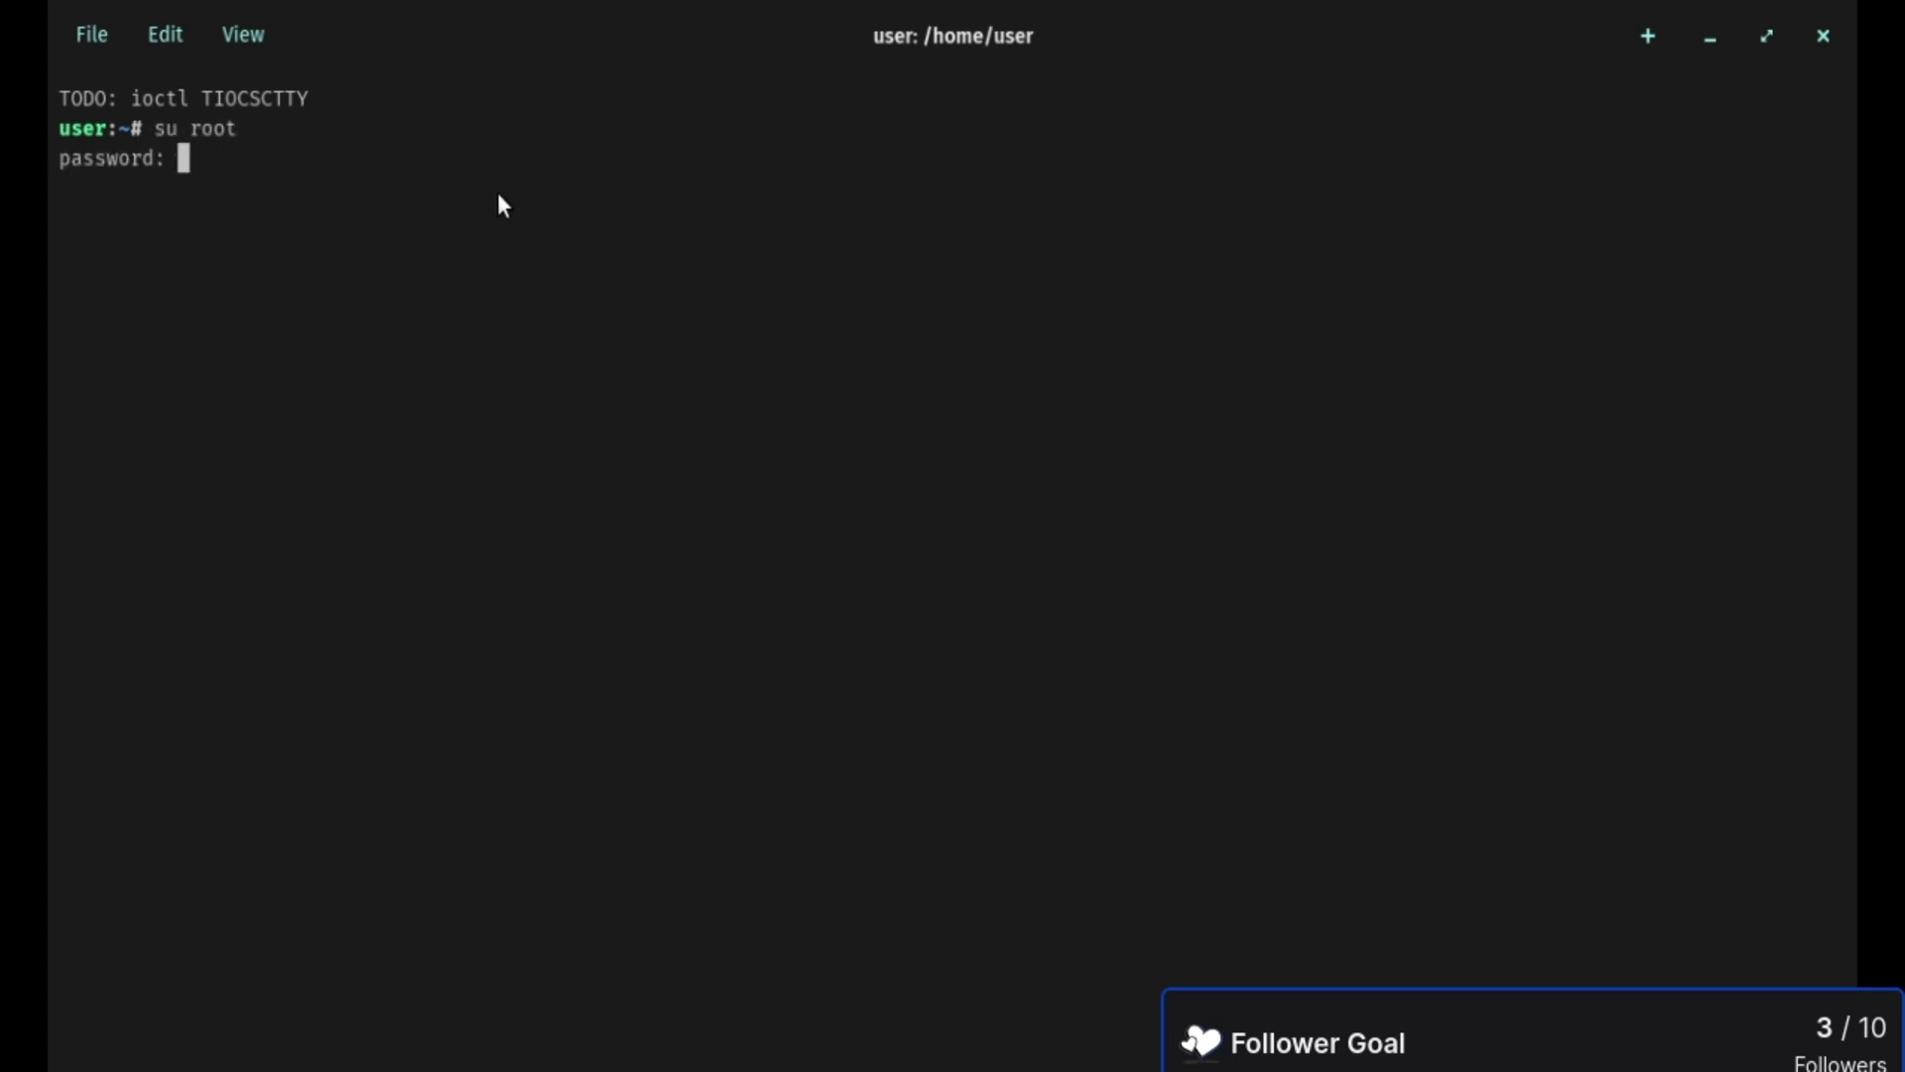
key("Return")
- Run redox_installer_gui as root and close its Choose a drive window
type("redox_installer_gui")
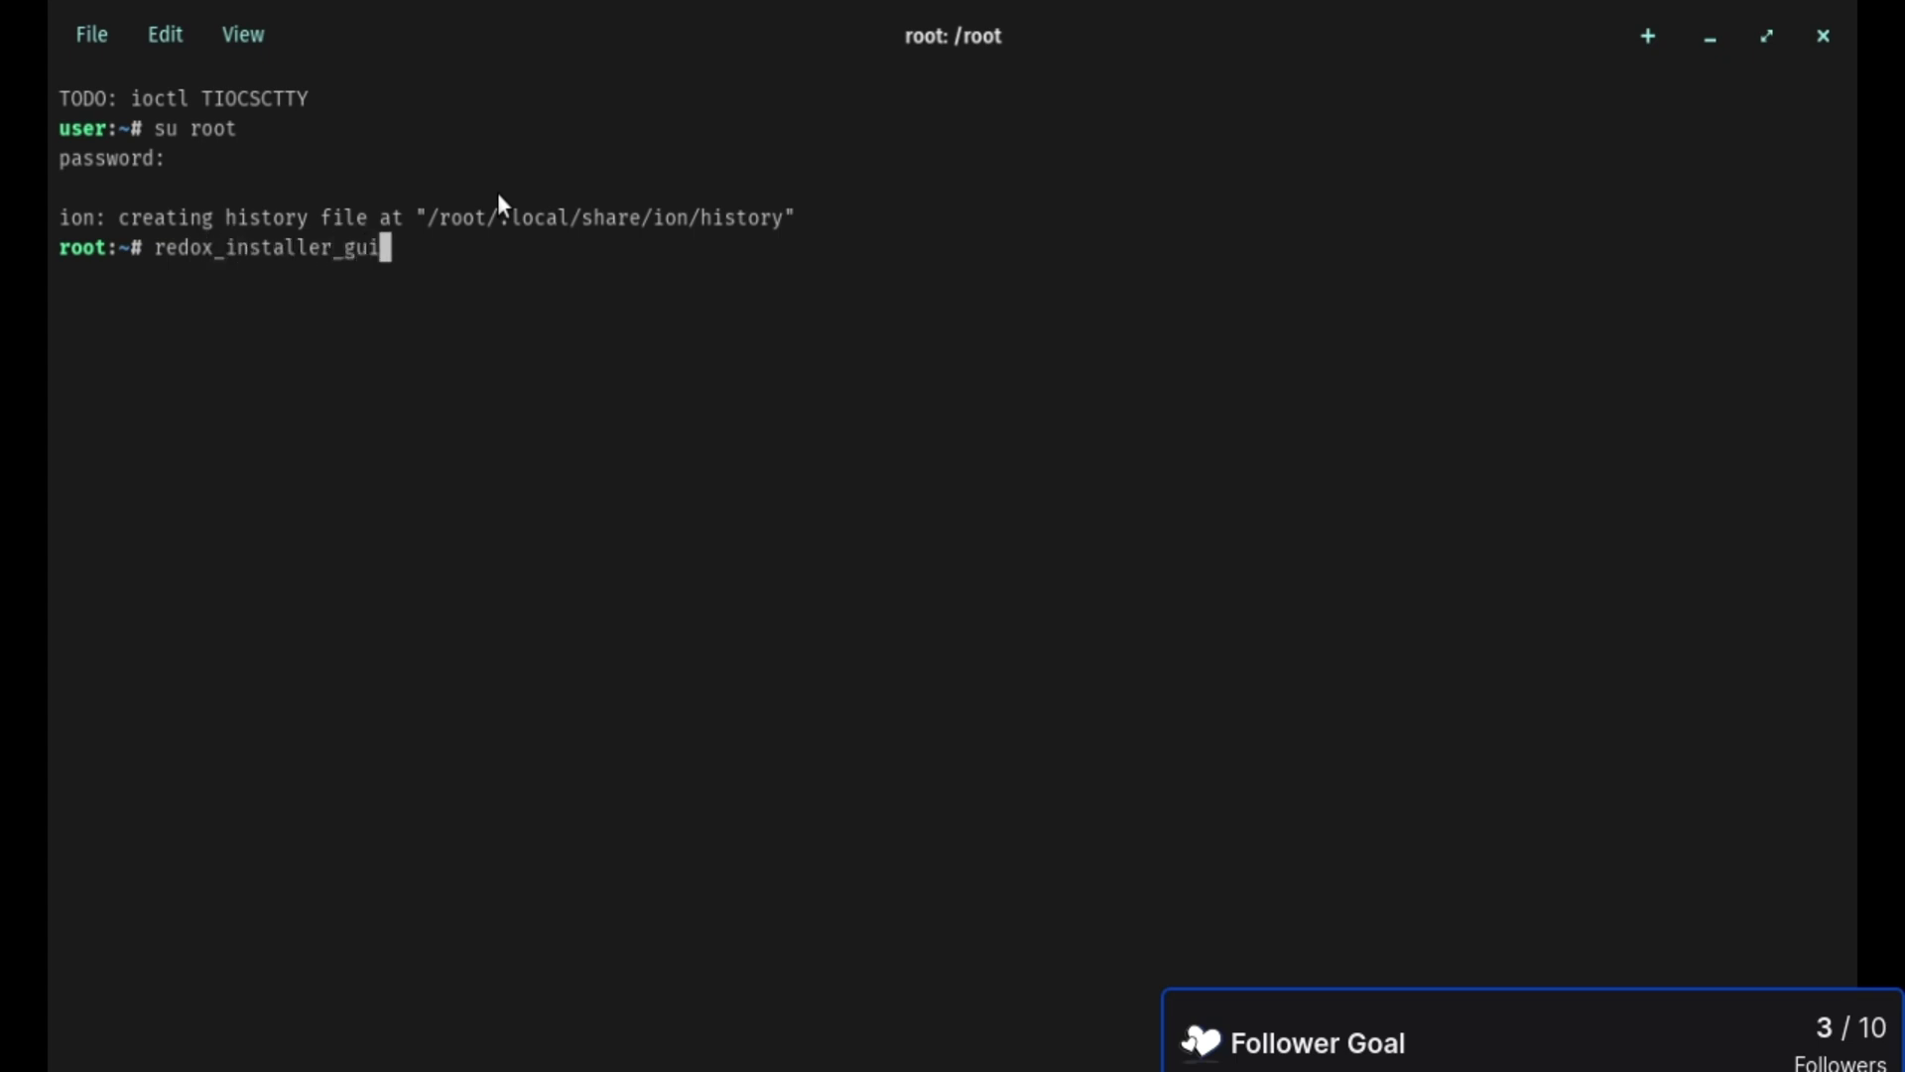
key("Return")
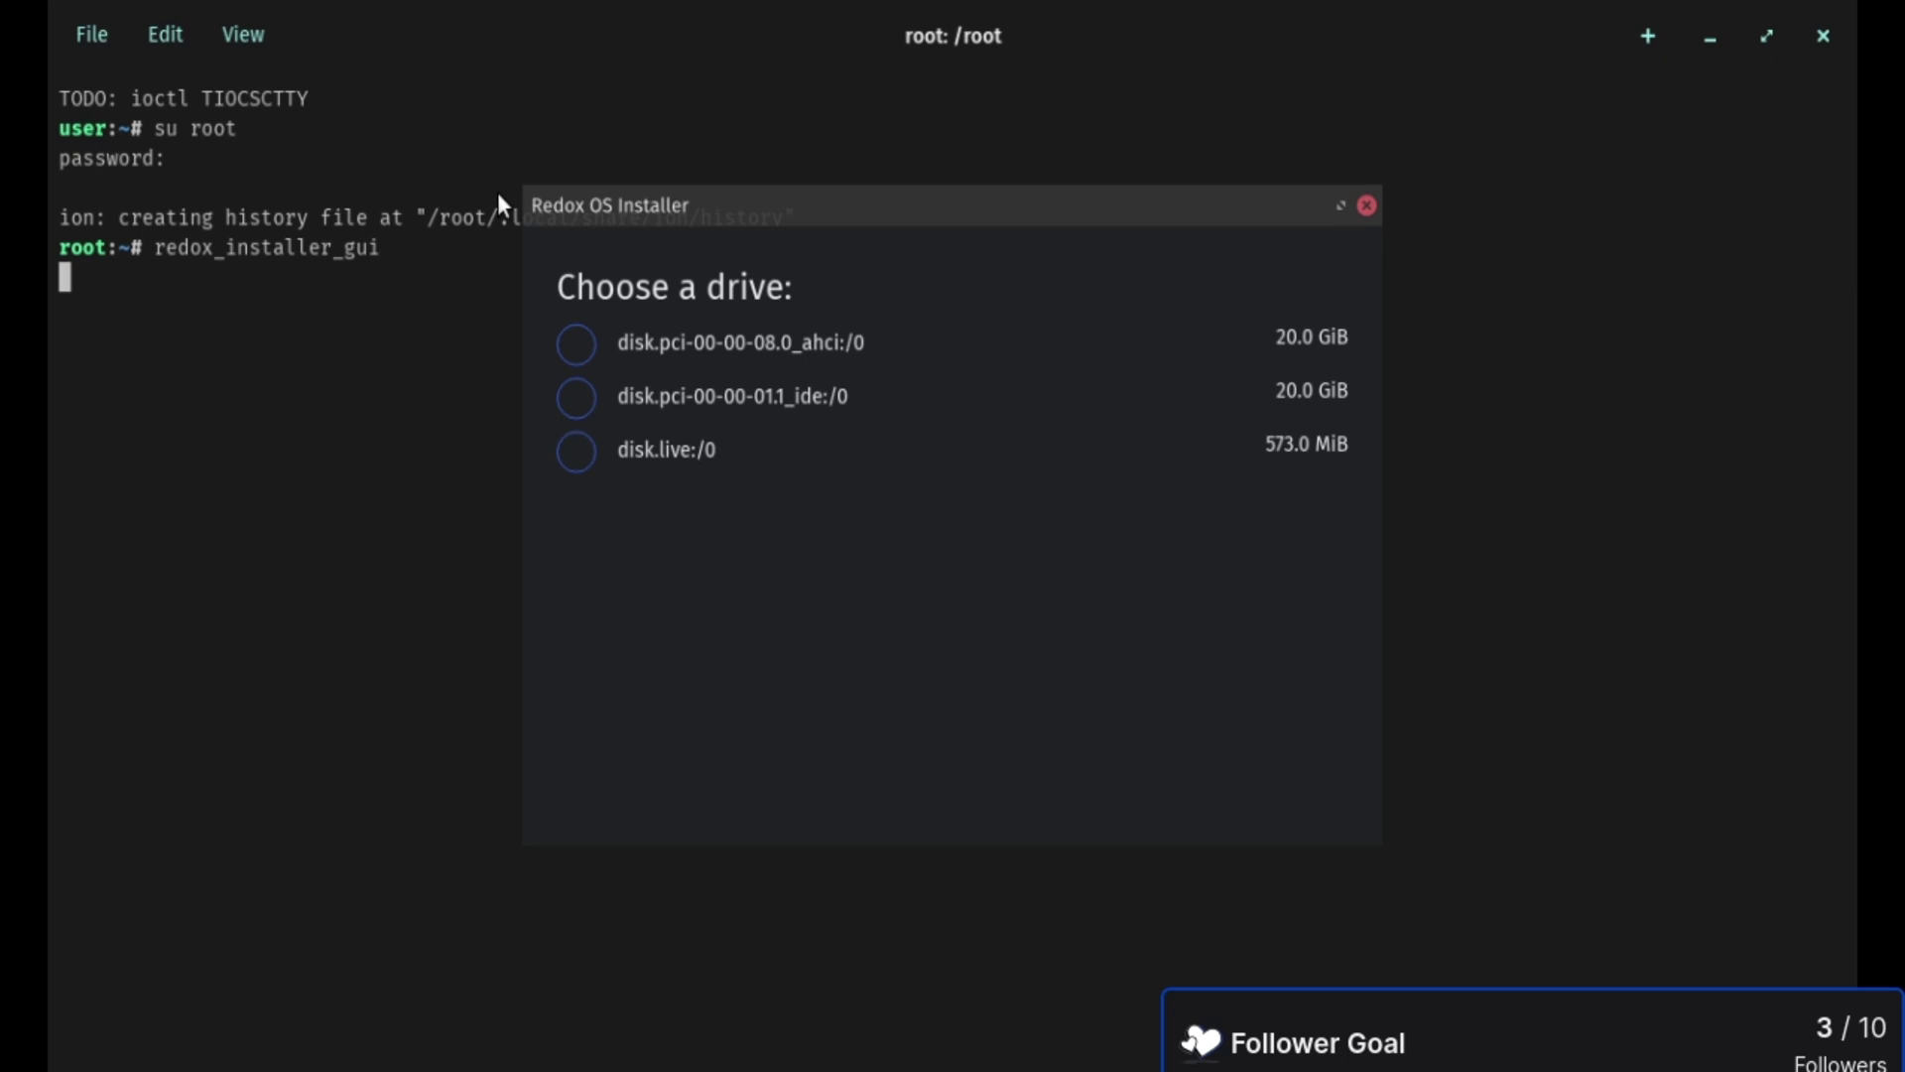
left_click(1366, 206)
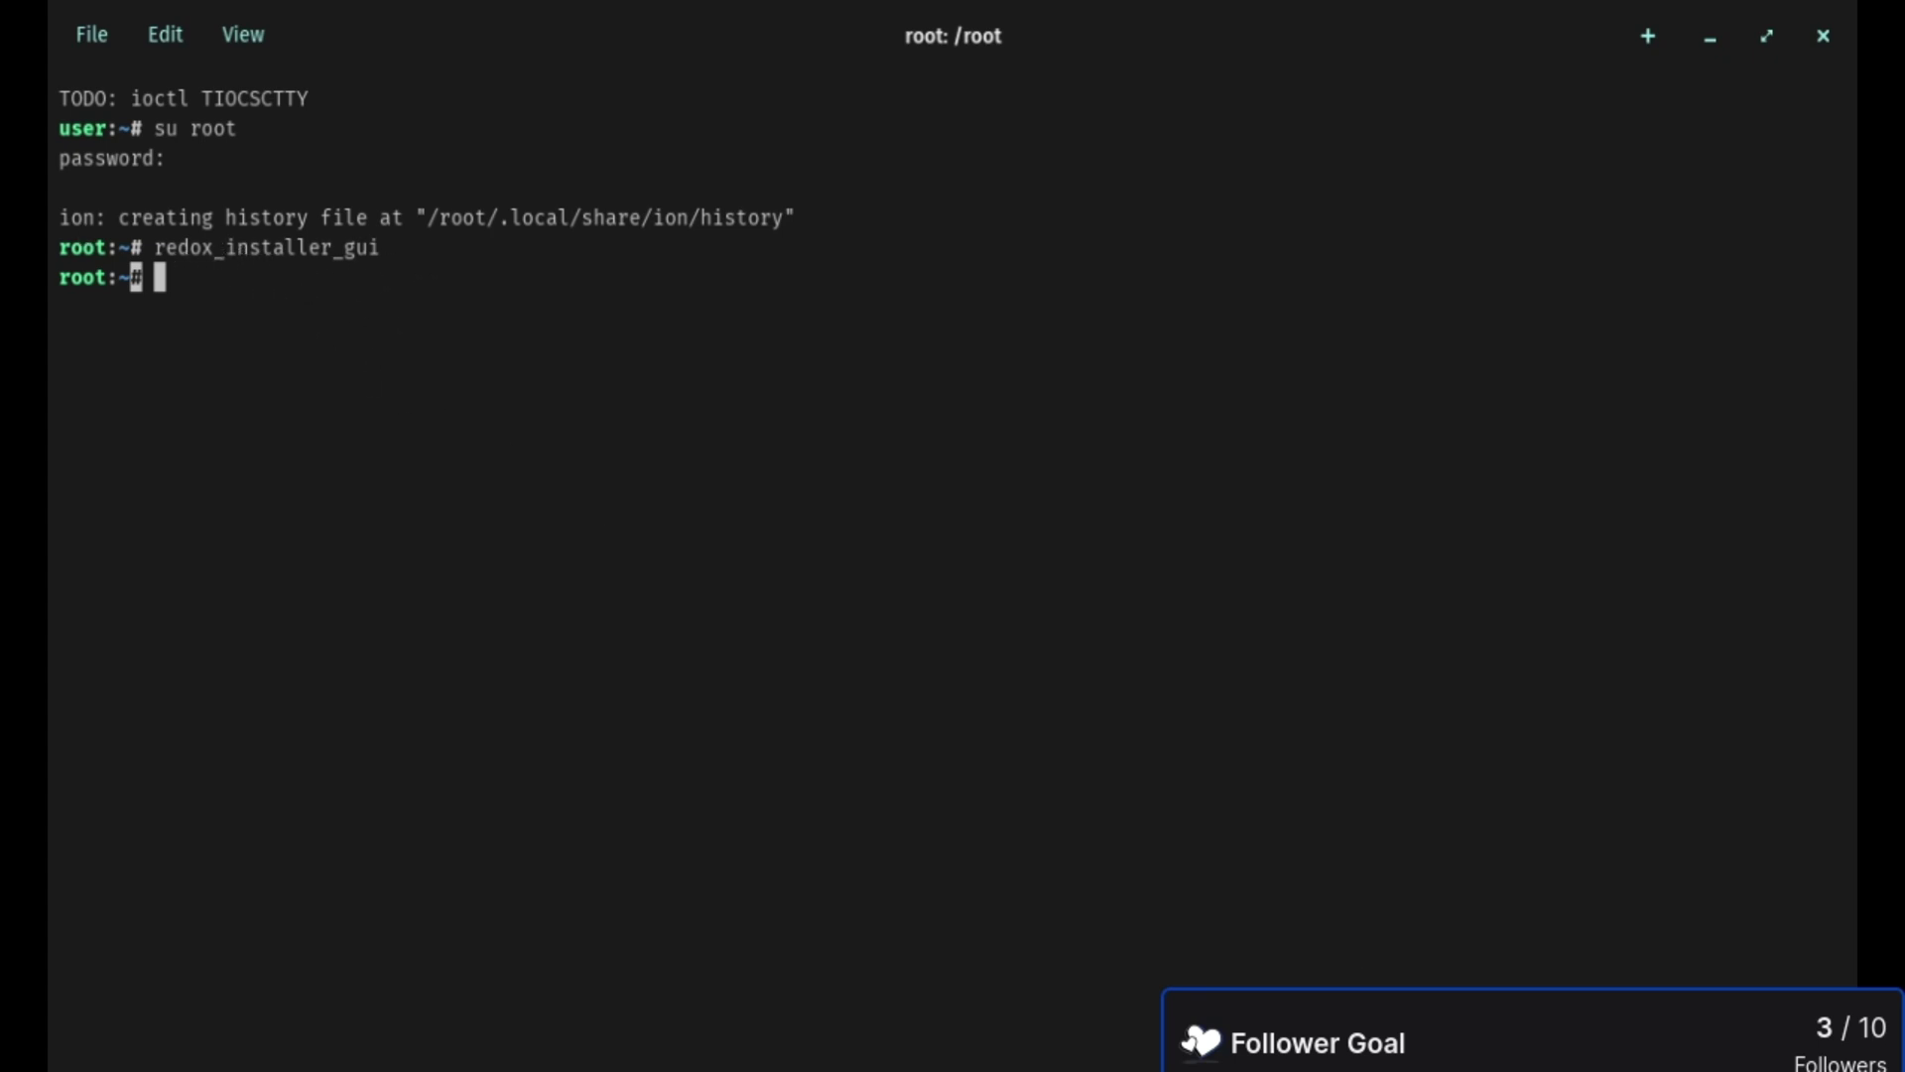
- Exit the guest terminal, leave fullscreen, and inspect the VM's network interface settings
key("ctrl+d")
mouse_move(975, 6)
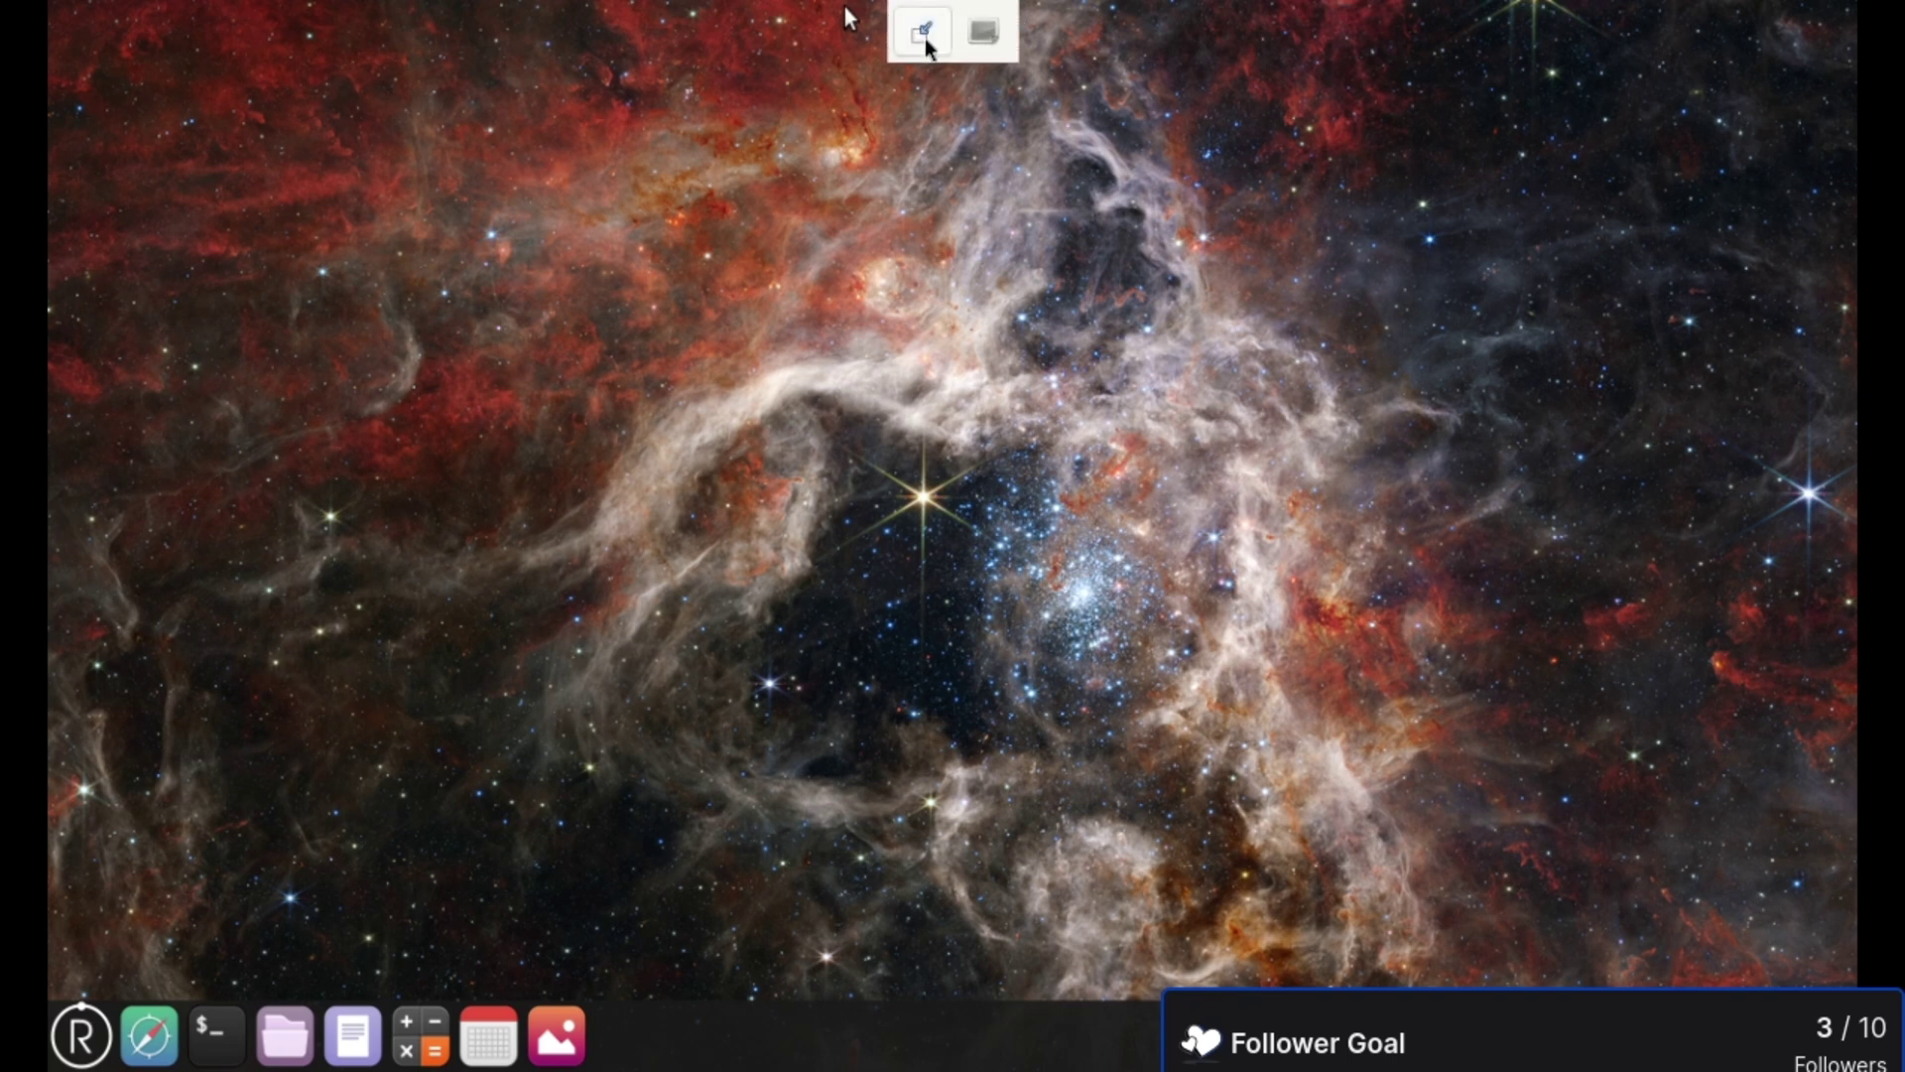
left_click(926, 40)
left_click(212, 62)
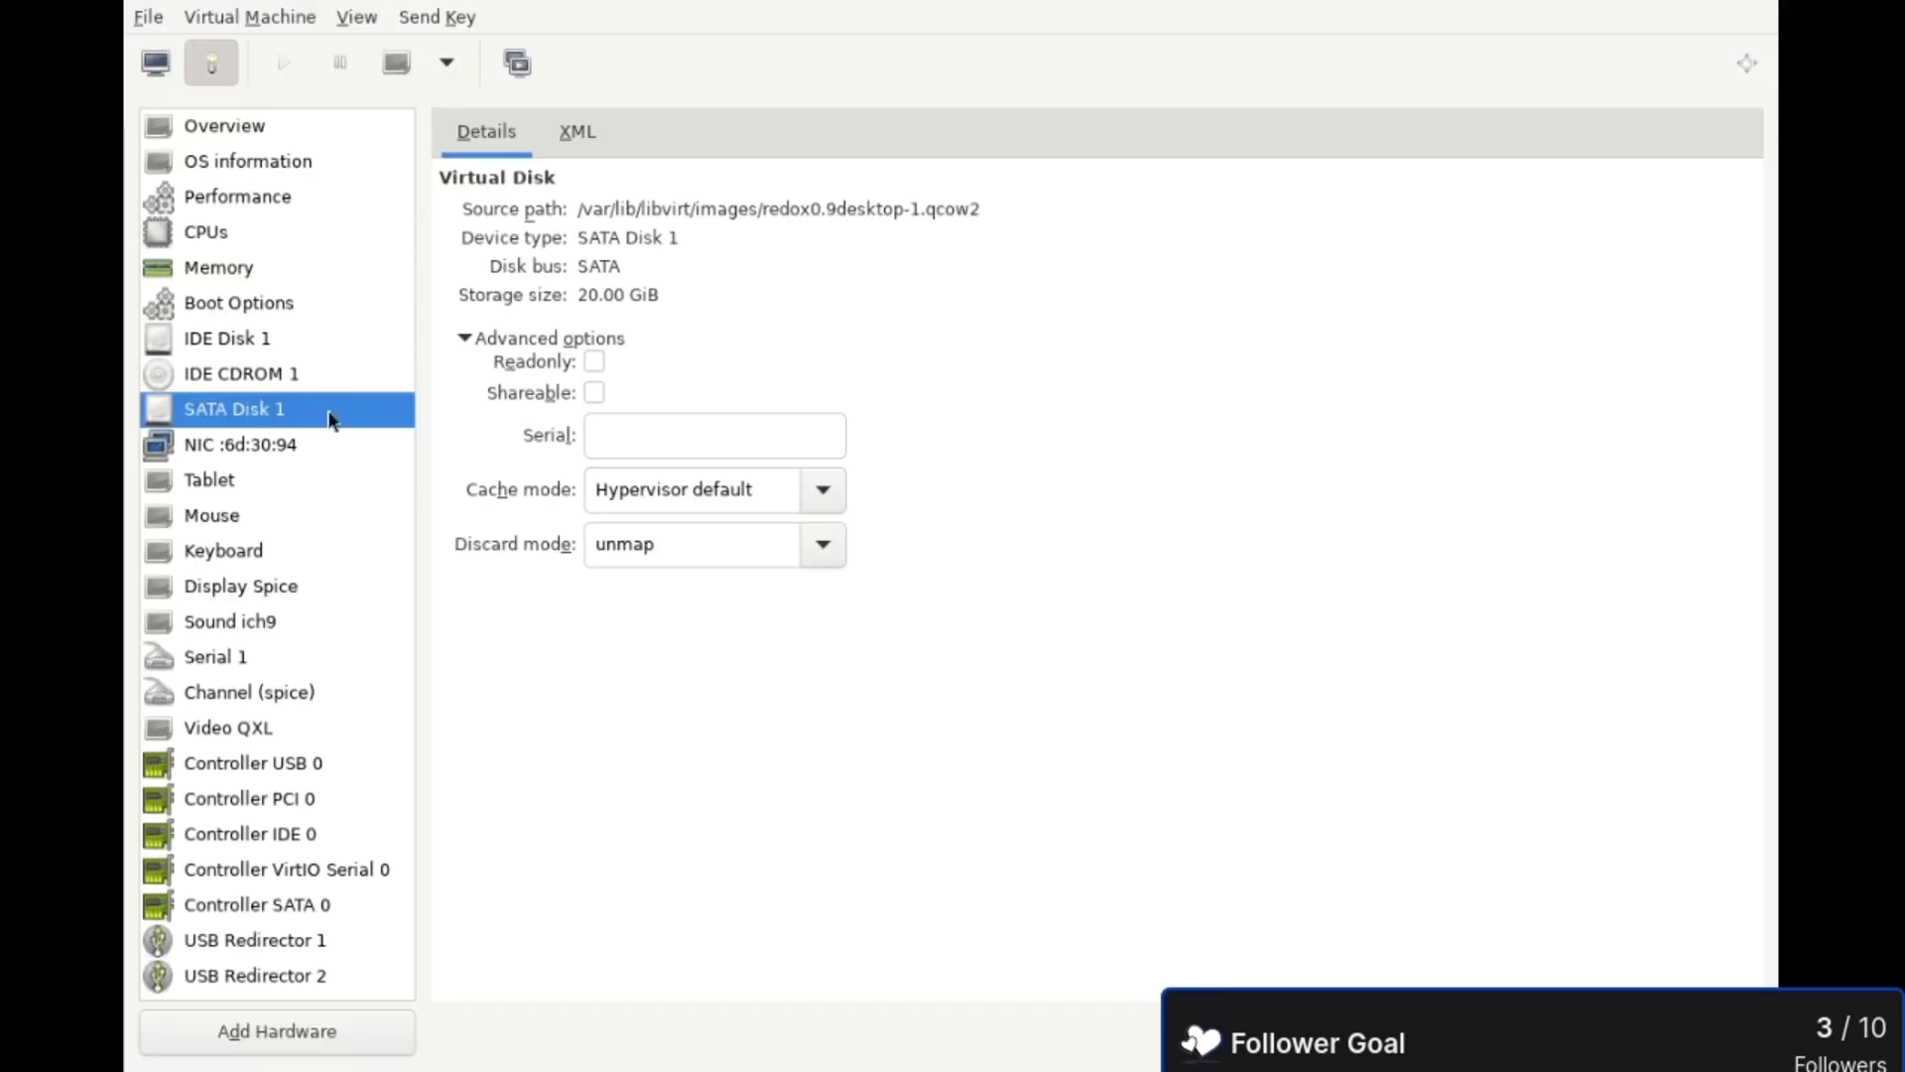
left_click(178, 444)
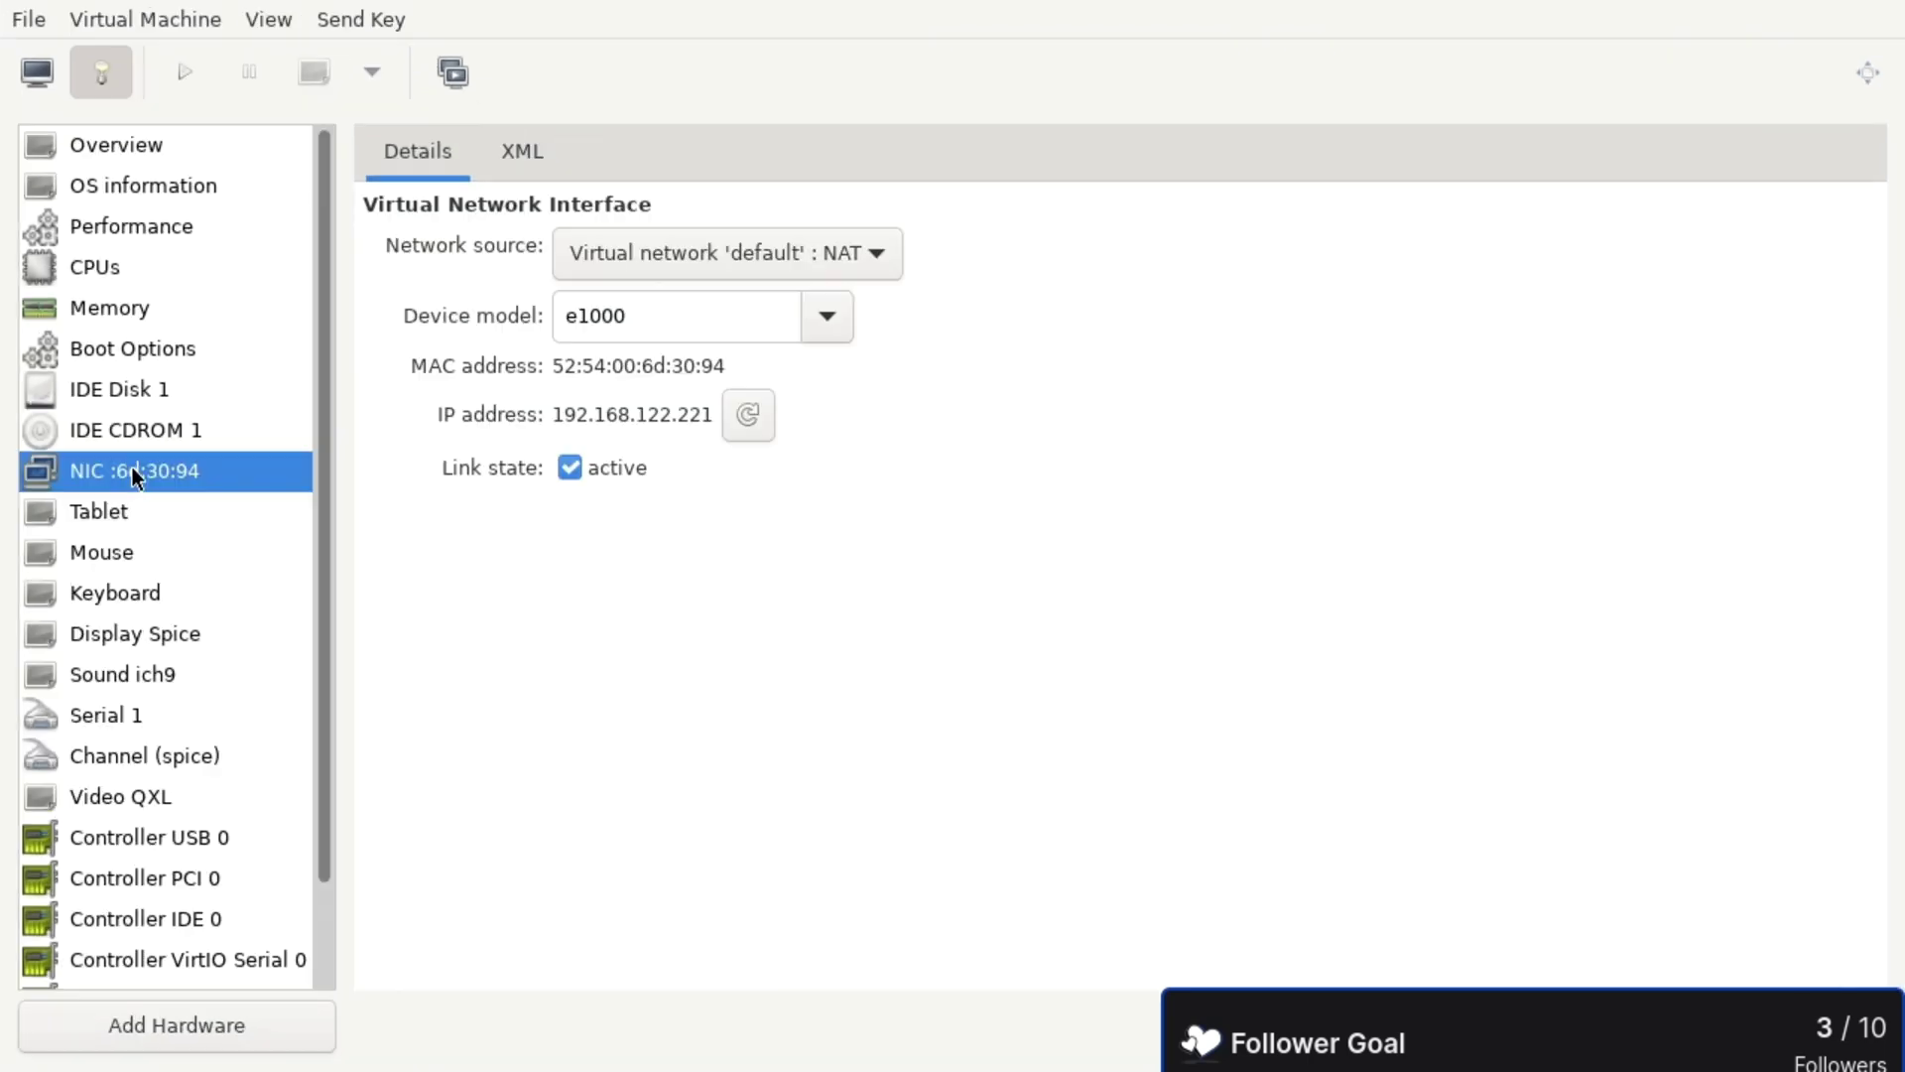
- Start the VM from the console view full screen and boot Redox at 1280x720
left_click(56, 76)
left_click(191, 71)
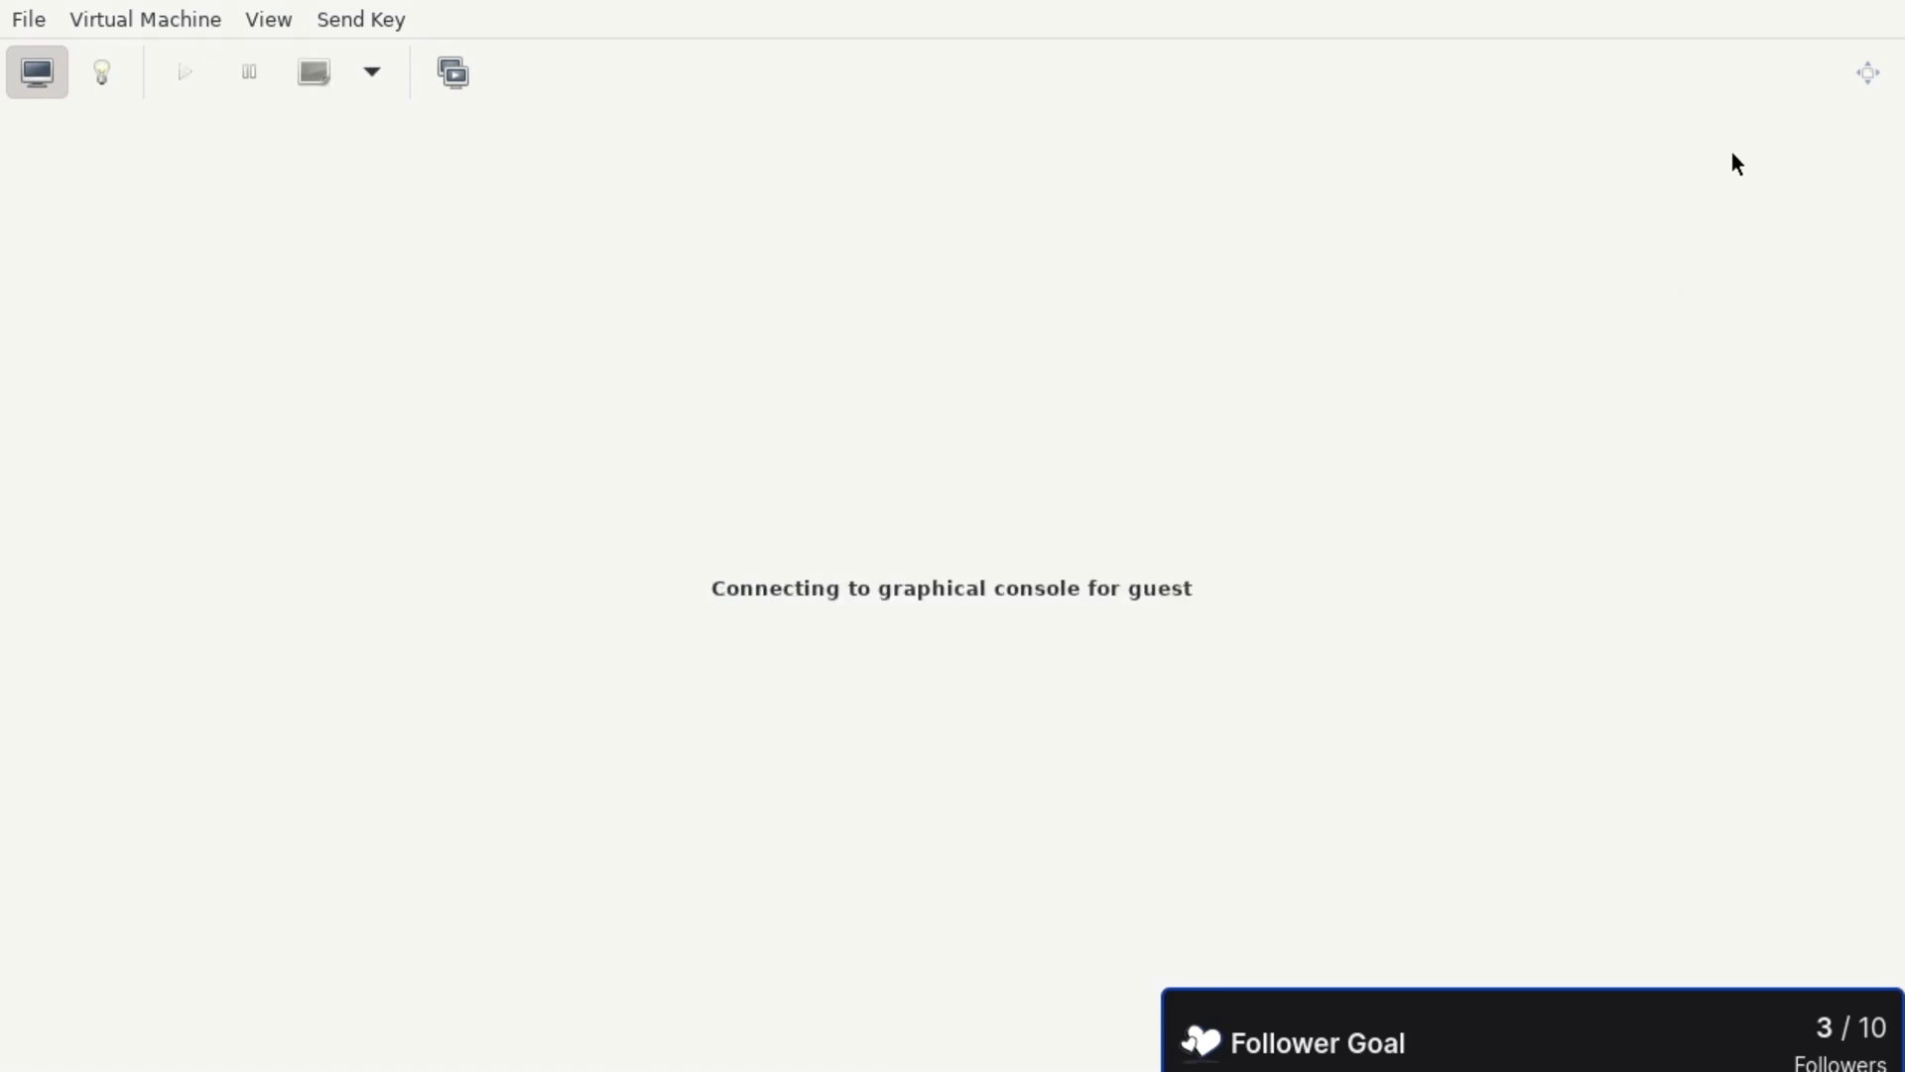
left_click(1864, 70)
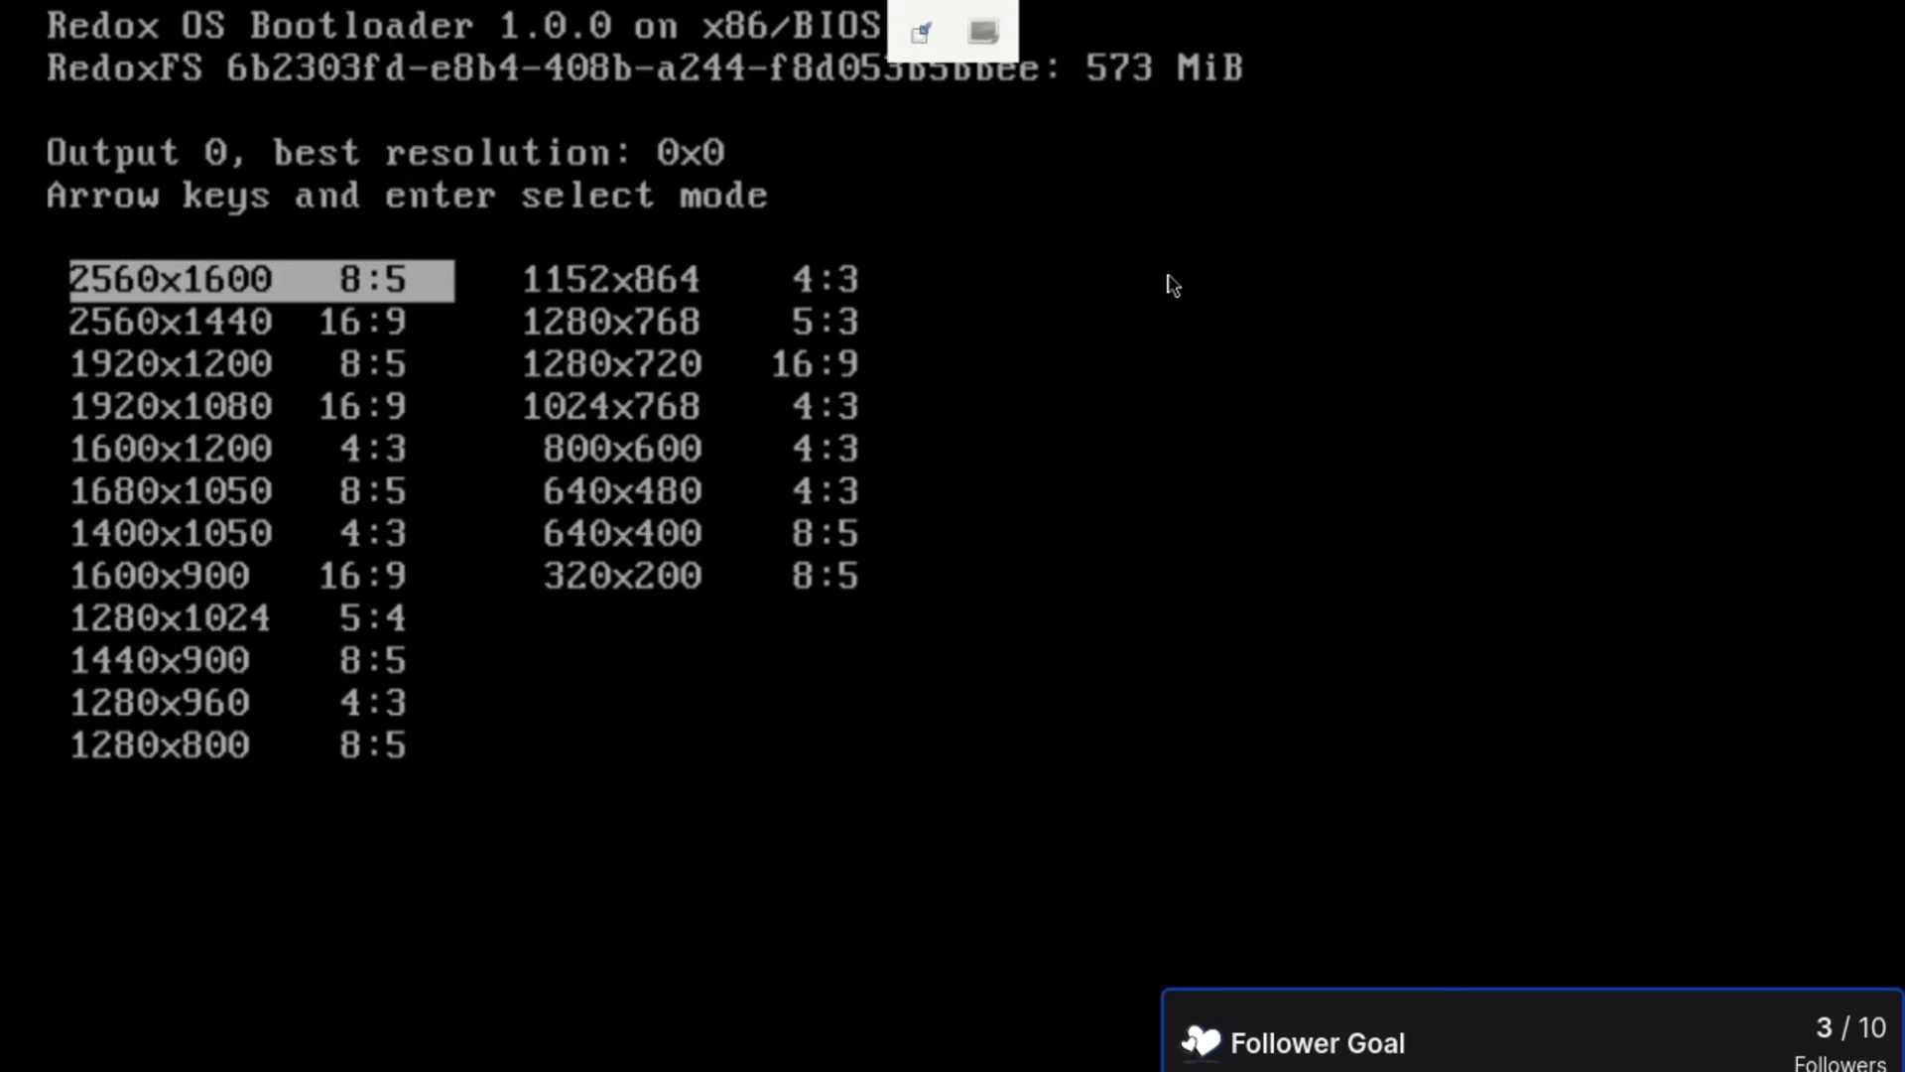
key("Right")
key("Down")
key("Down")
key("Return")
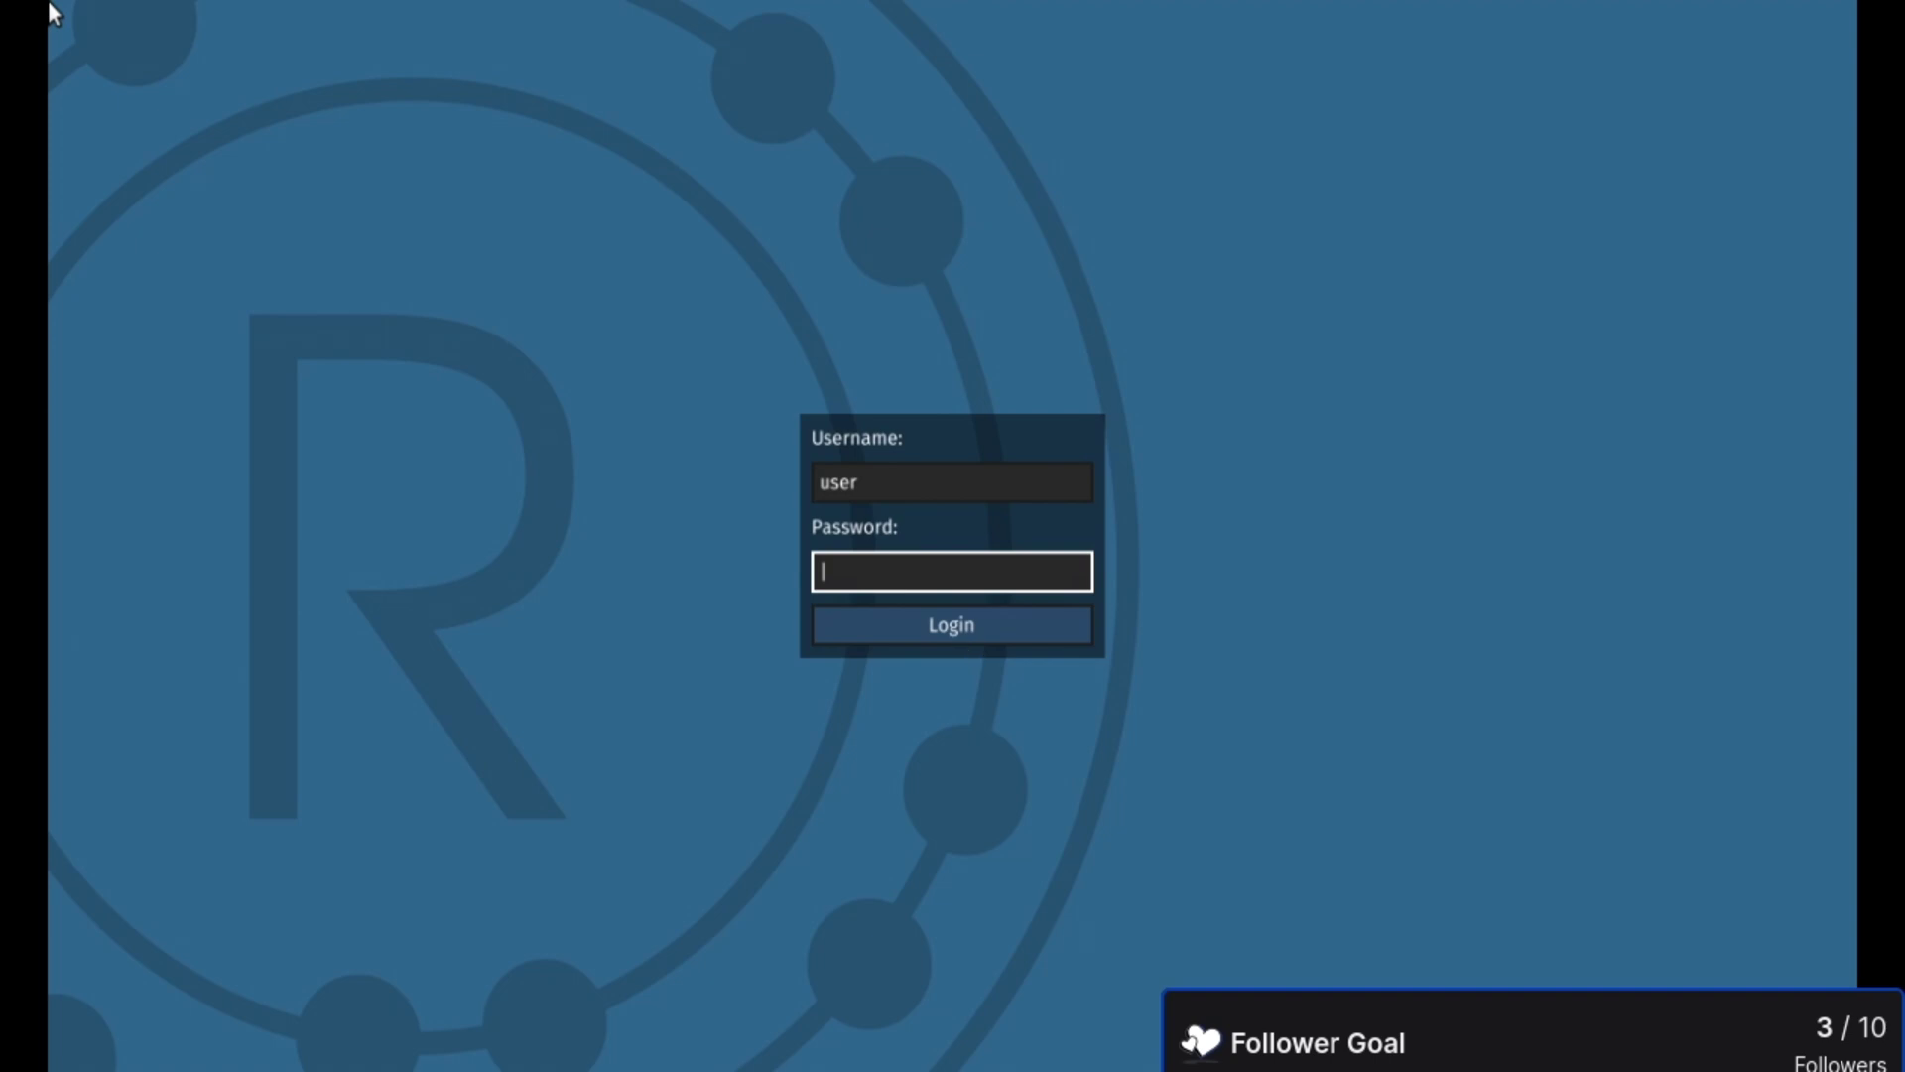
- Log in, maximize the terminal, su to root with its password, and run redox_installer_gui
left_click(939, 623)
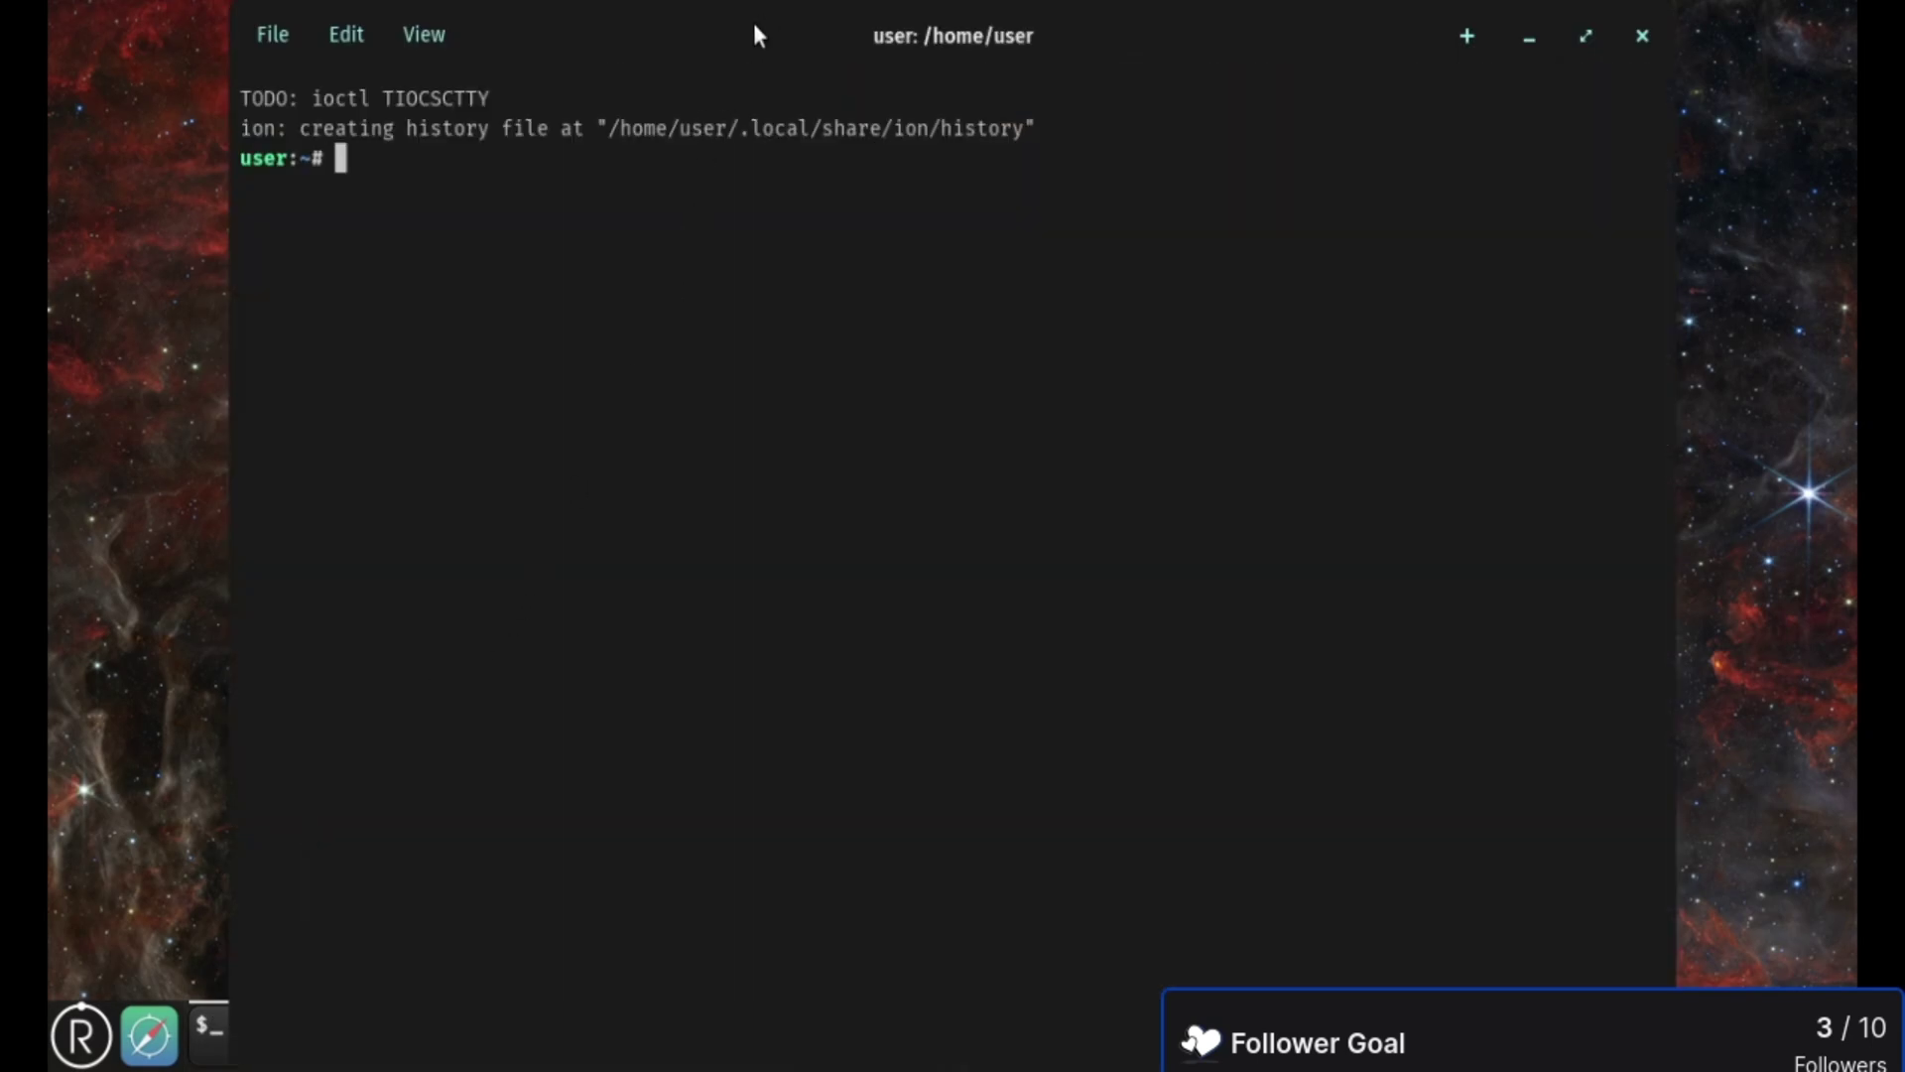
double_click(757, 36)
type("su")
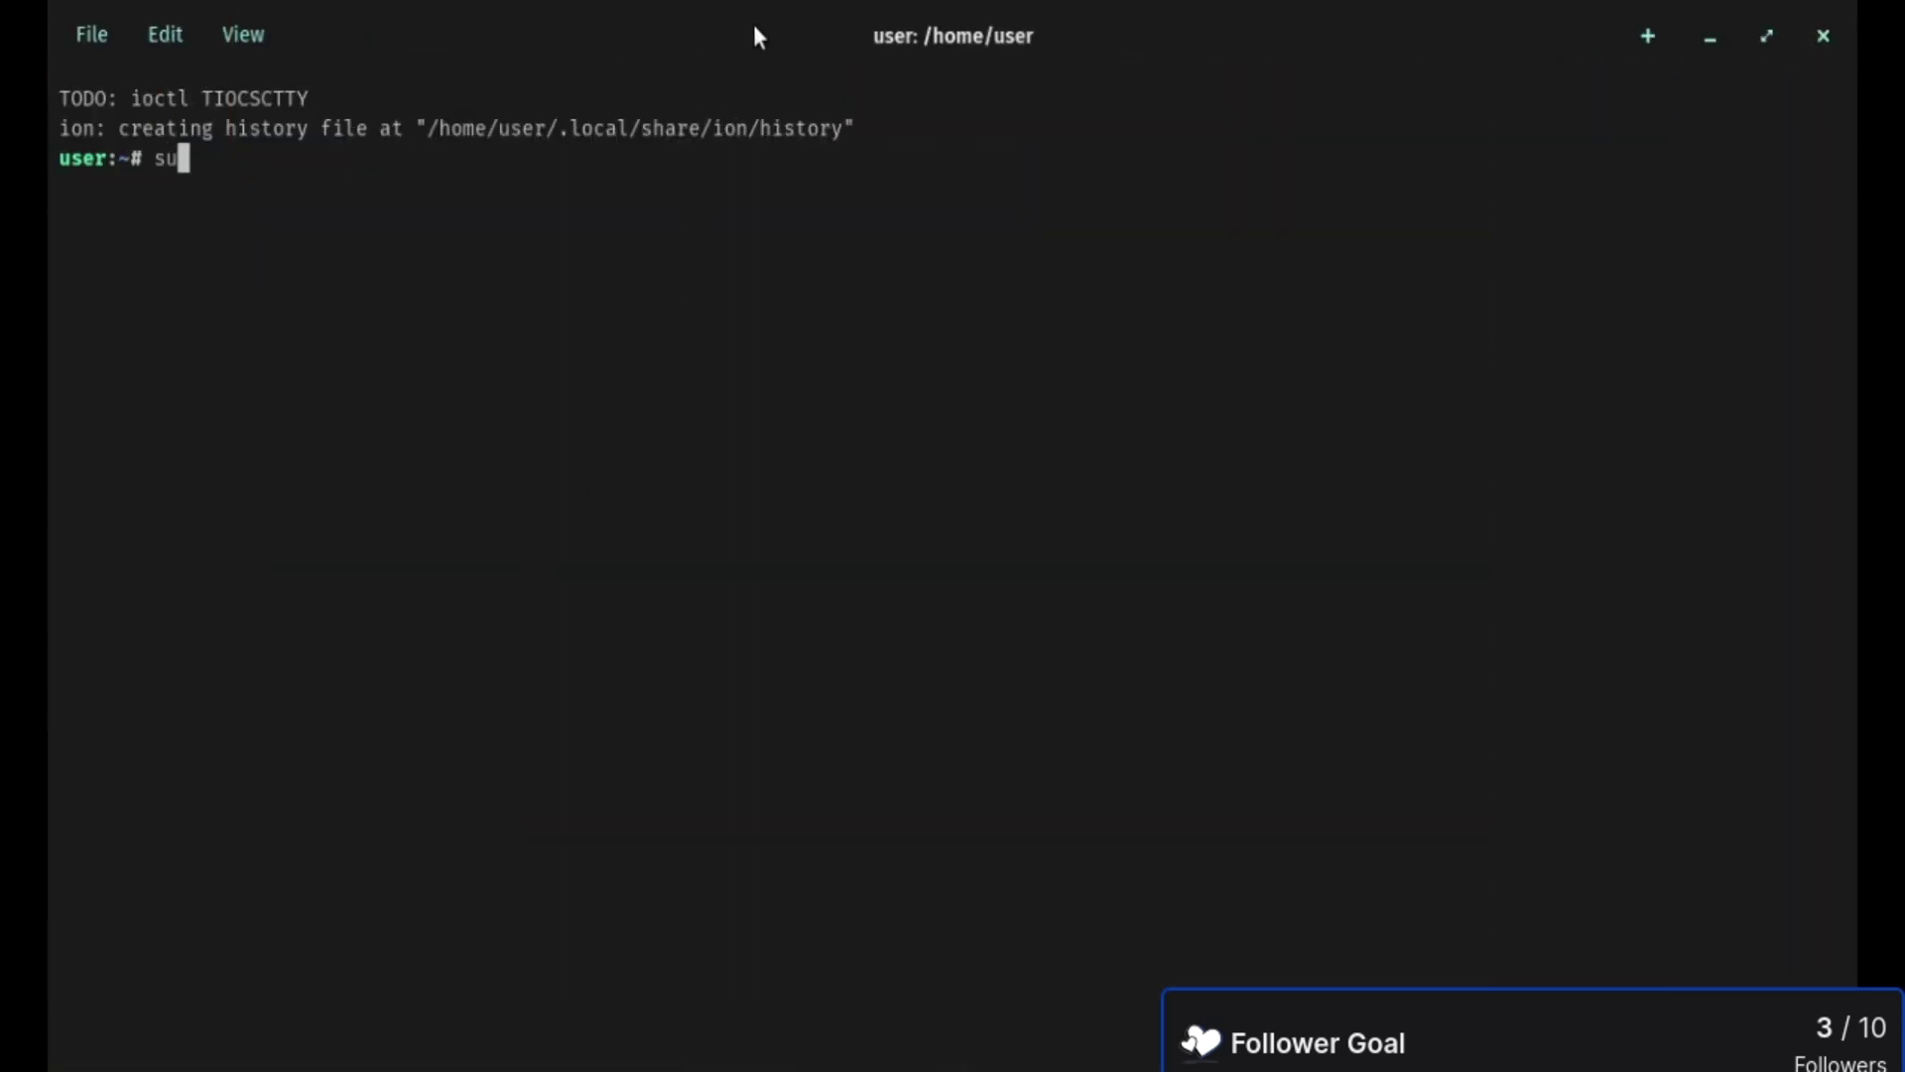
type(" root")
key("Return")
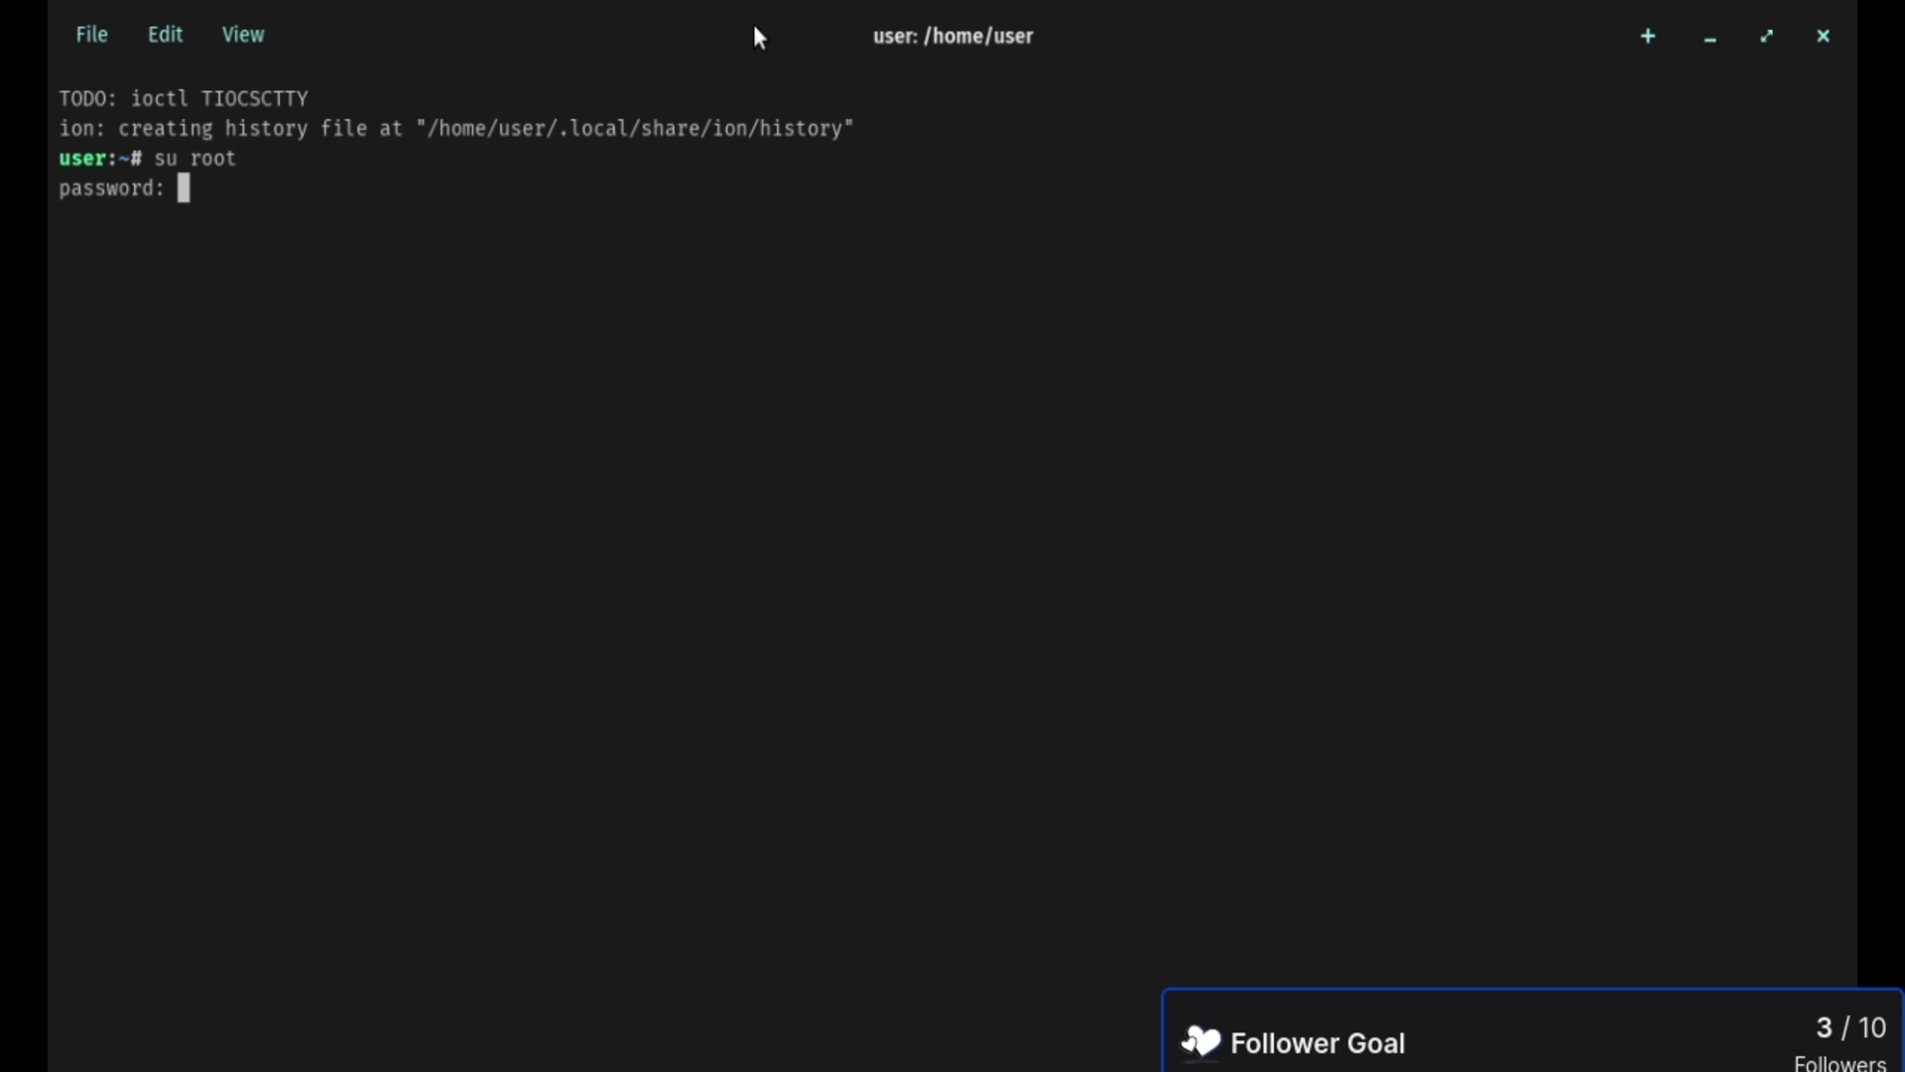
key("Return")
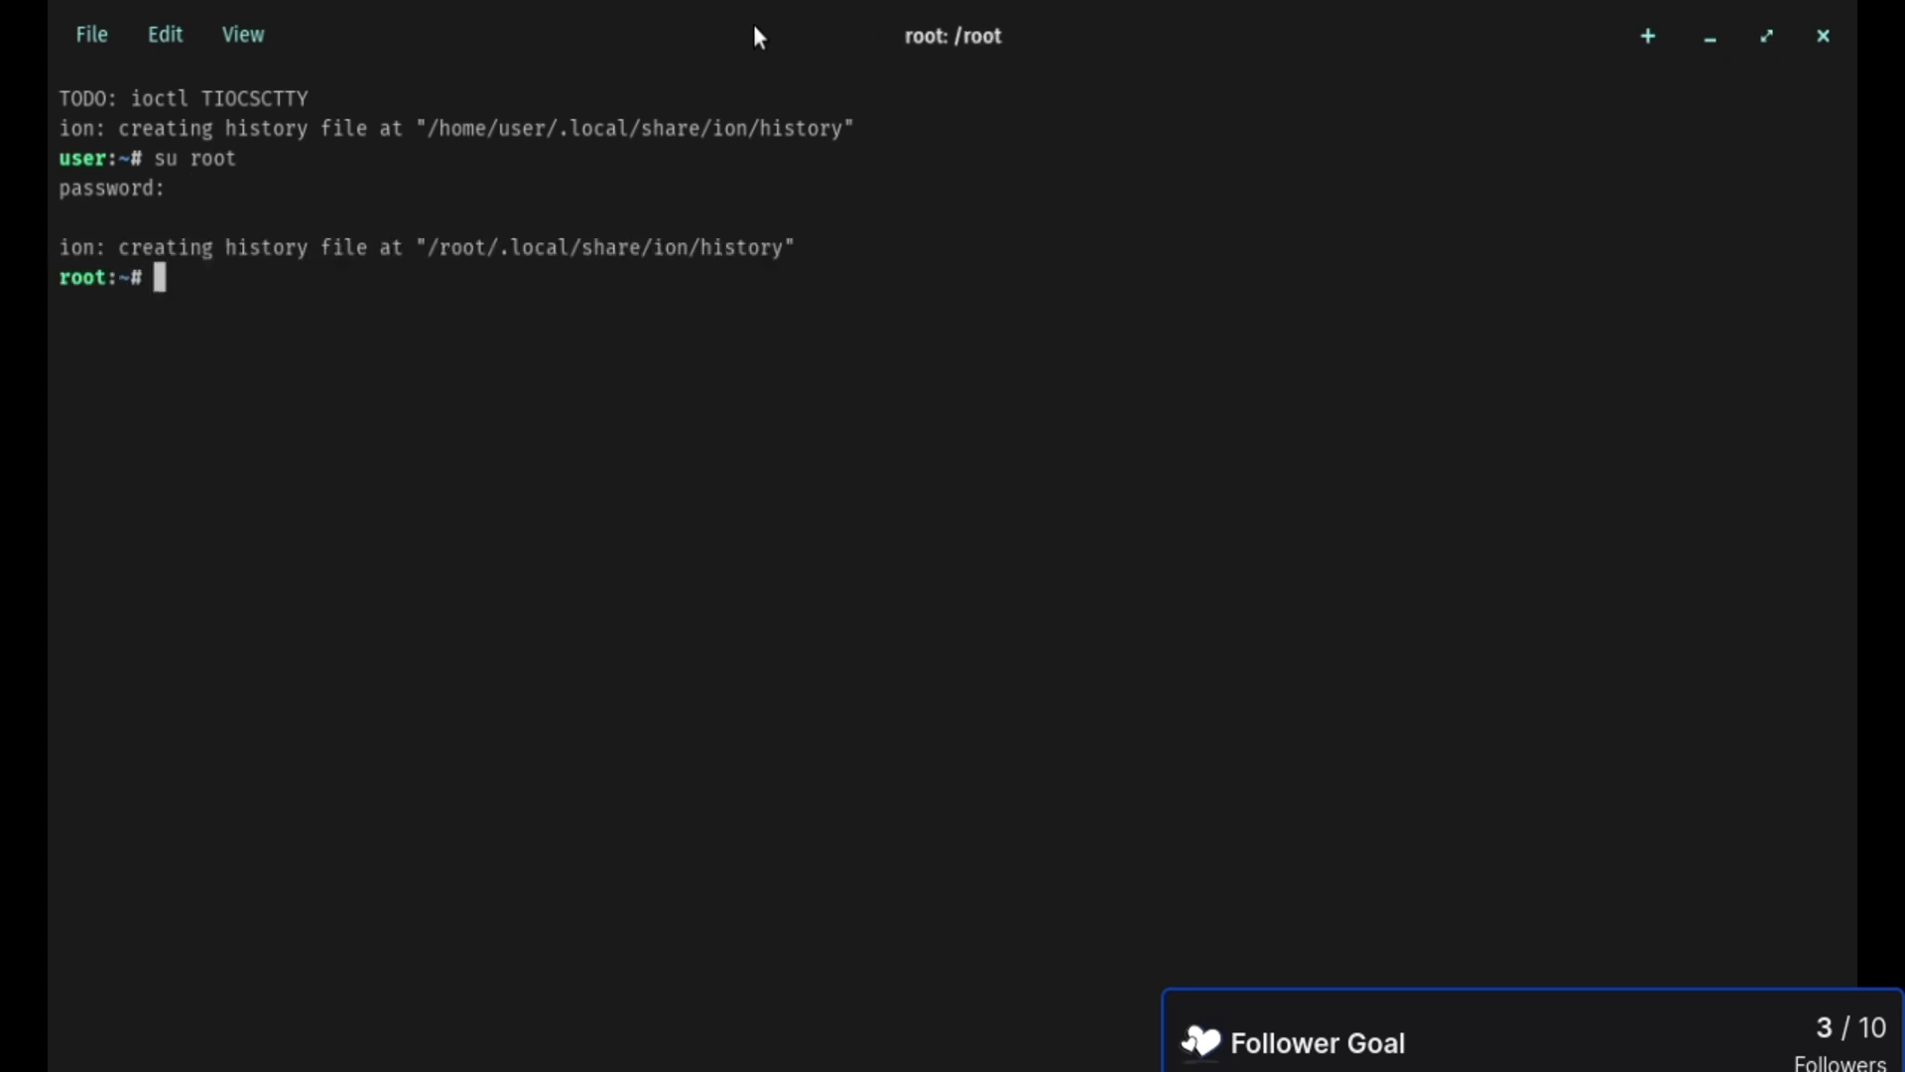
type("redox_installer")
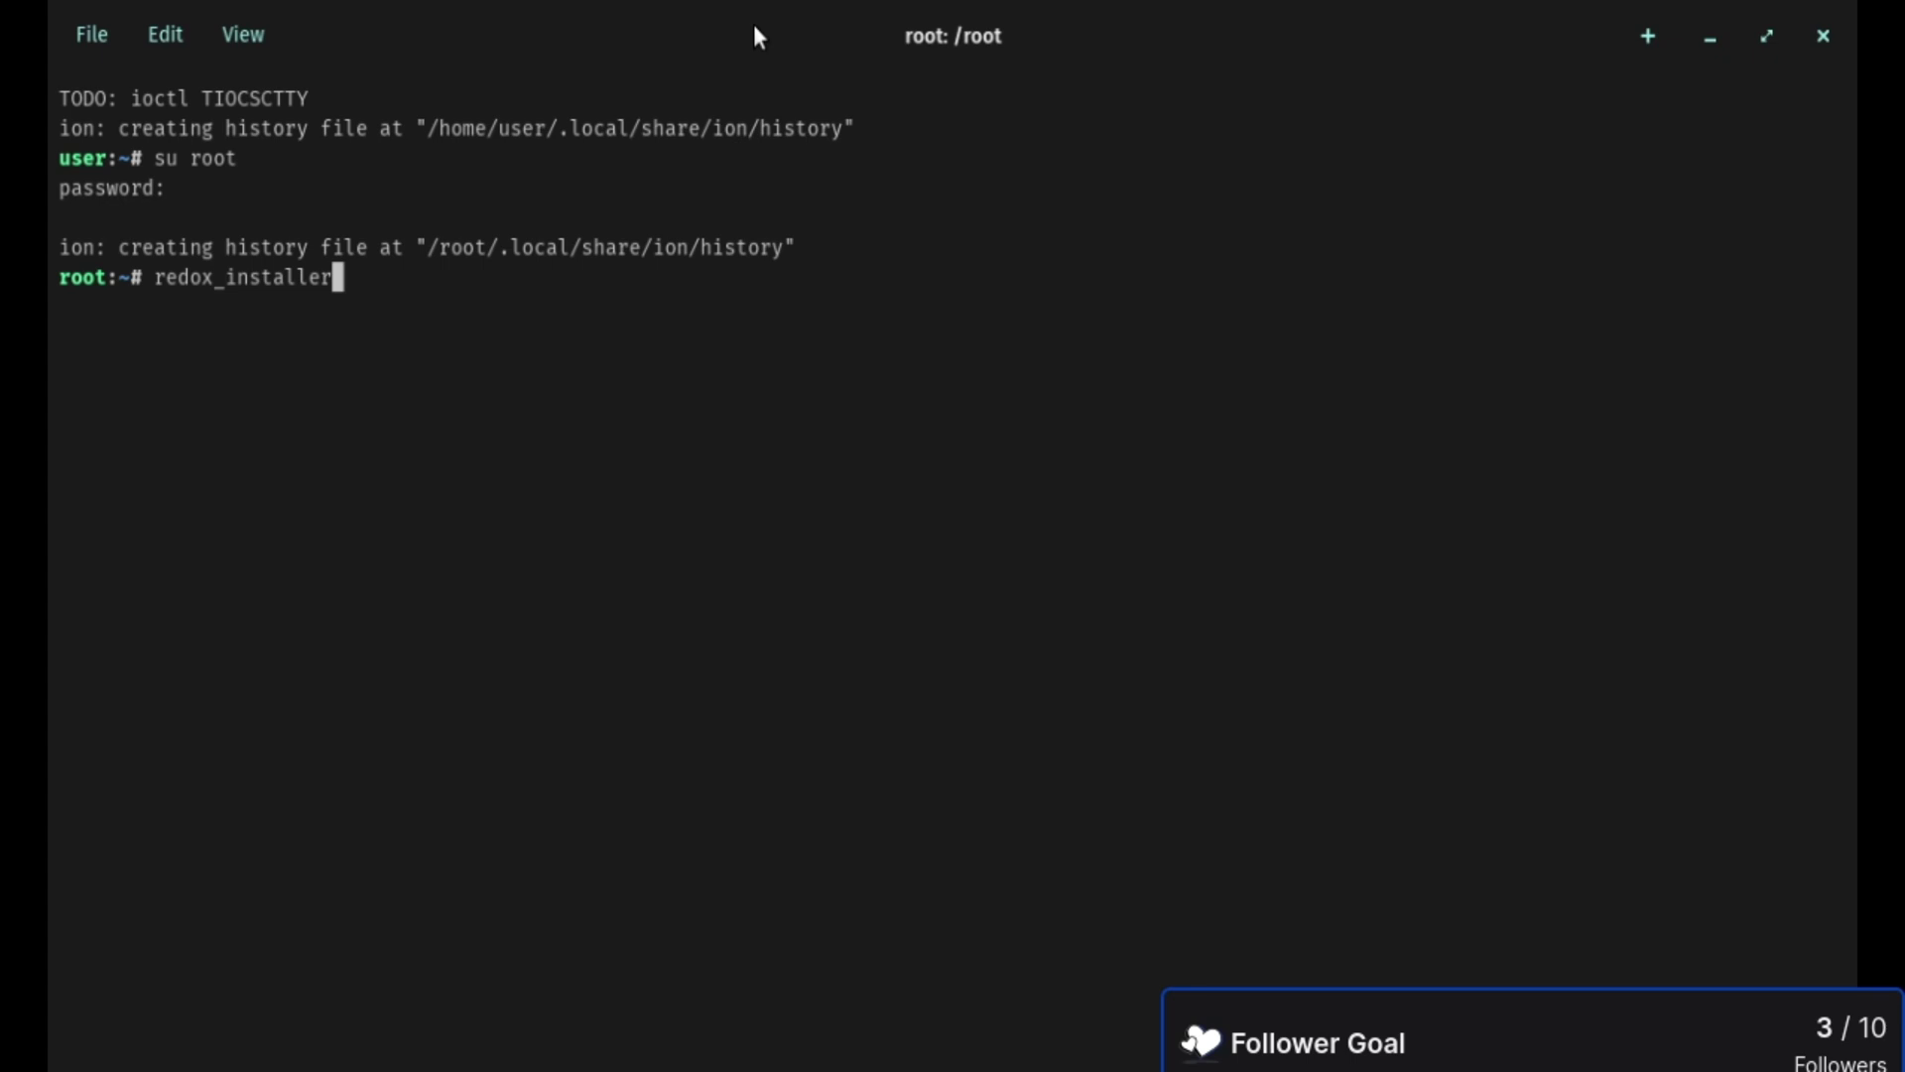
type("_gui")
key("Return")
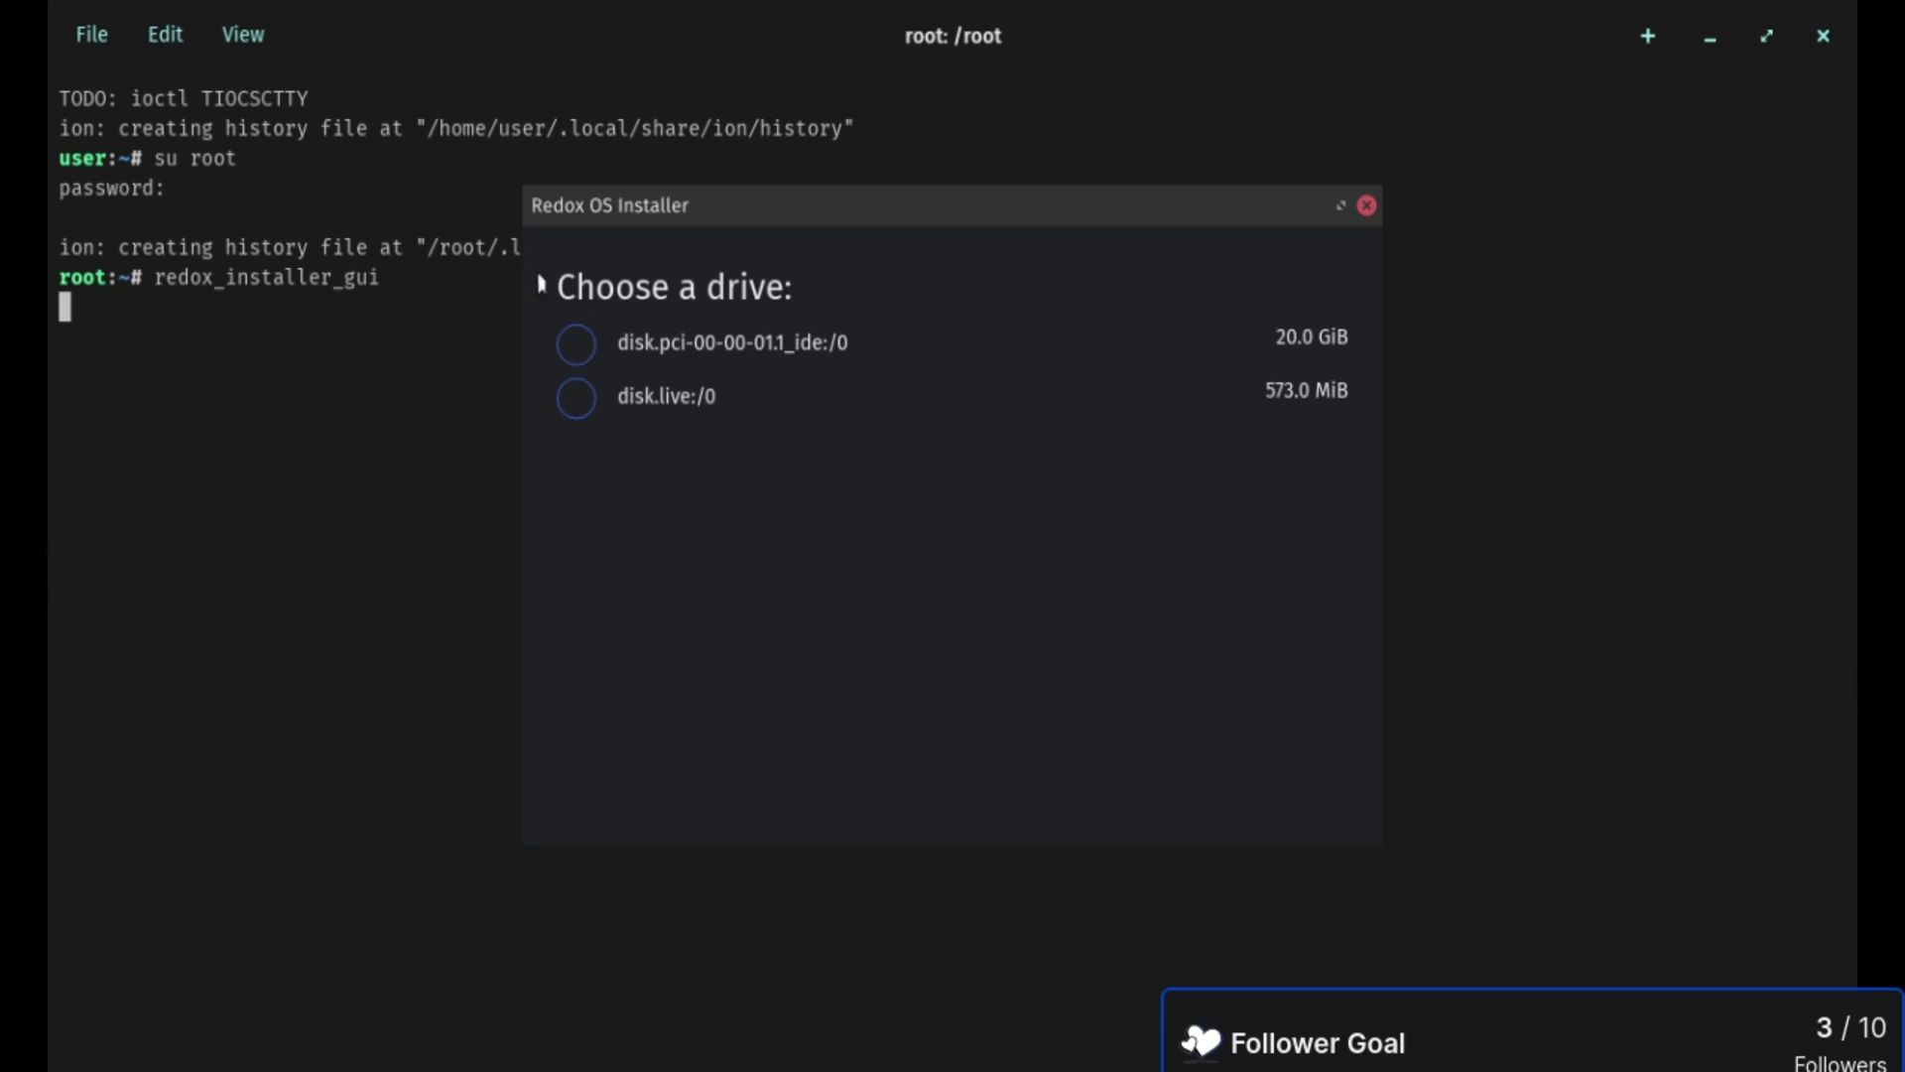
- Install Redox onto the 20 GiB disk.pci-00-00-01.1_ide:/0 drive, review the output, and exit with Ctrl+D
left_click(579, 346)
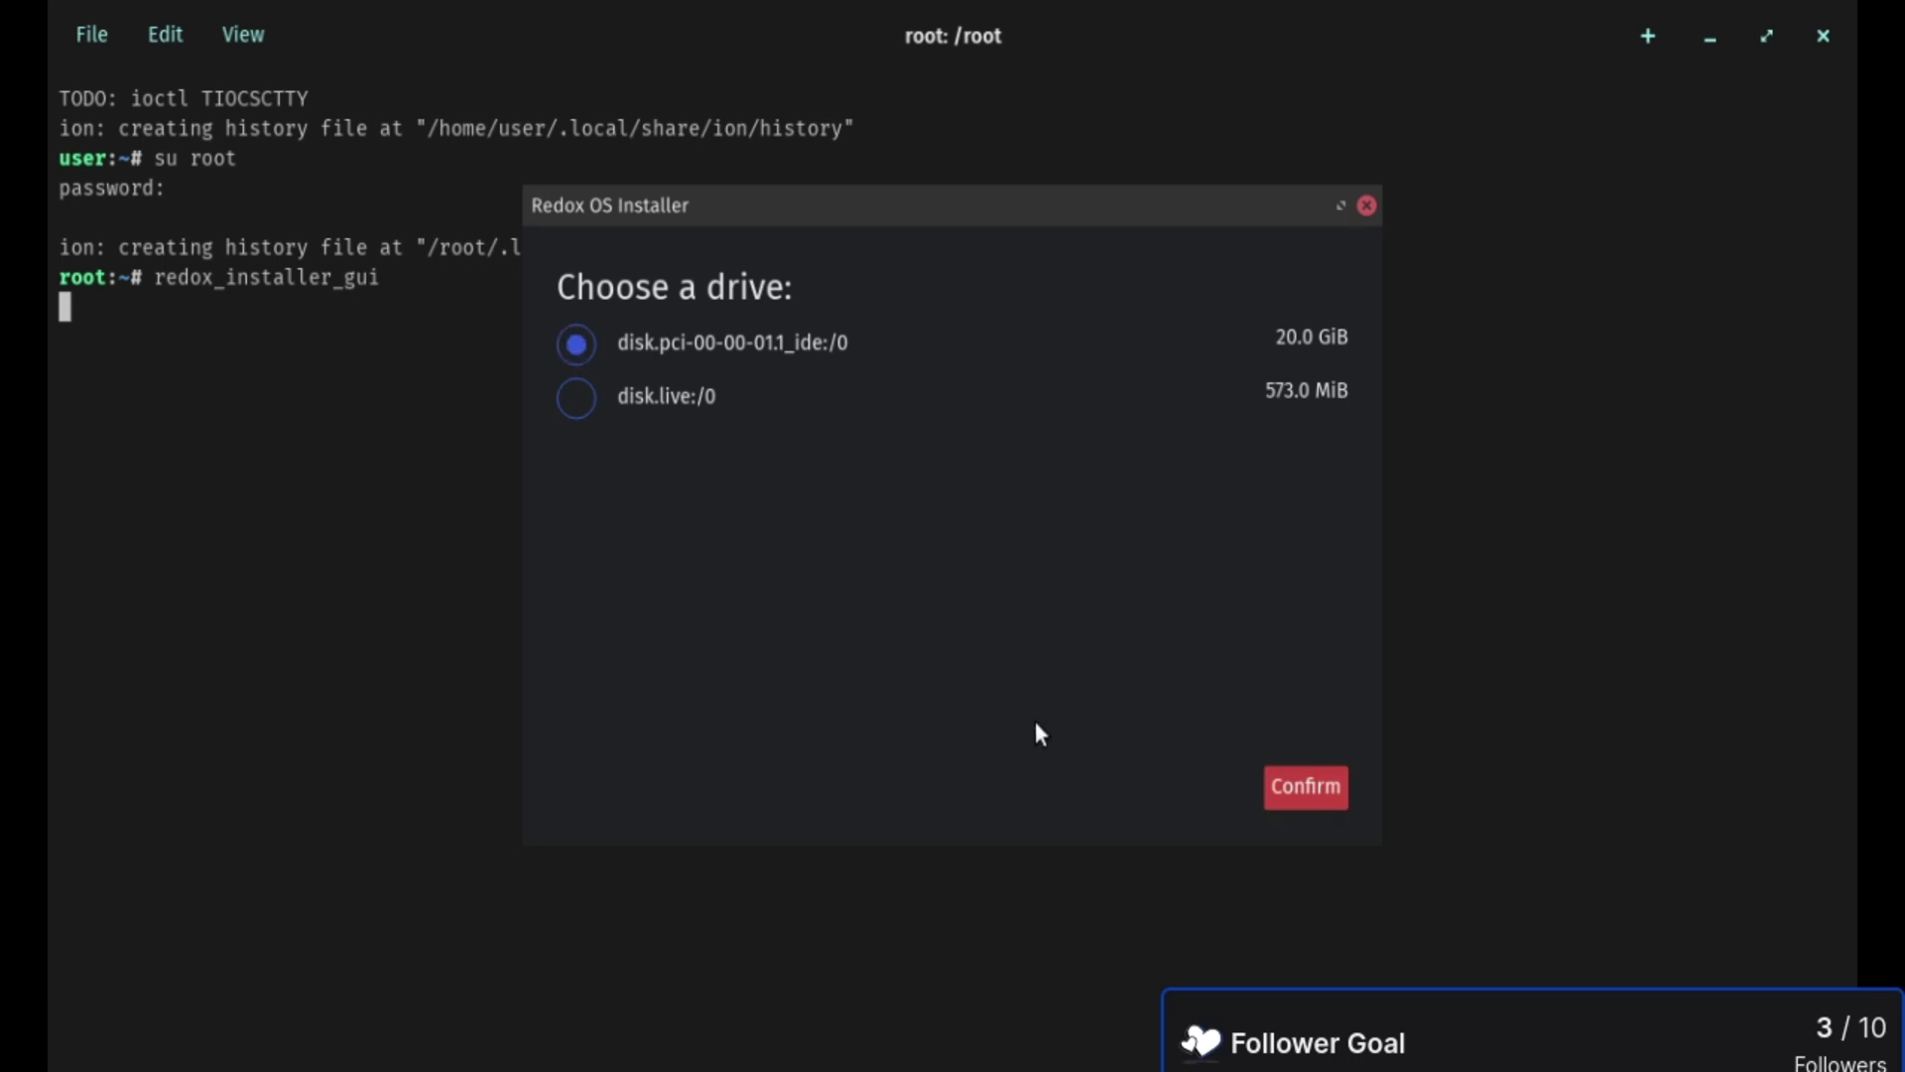
left_click(1307, 791)
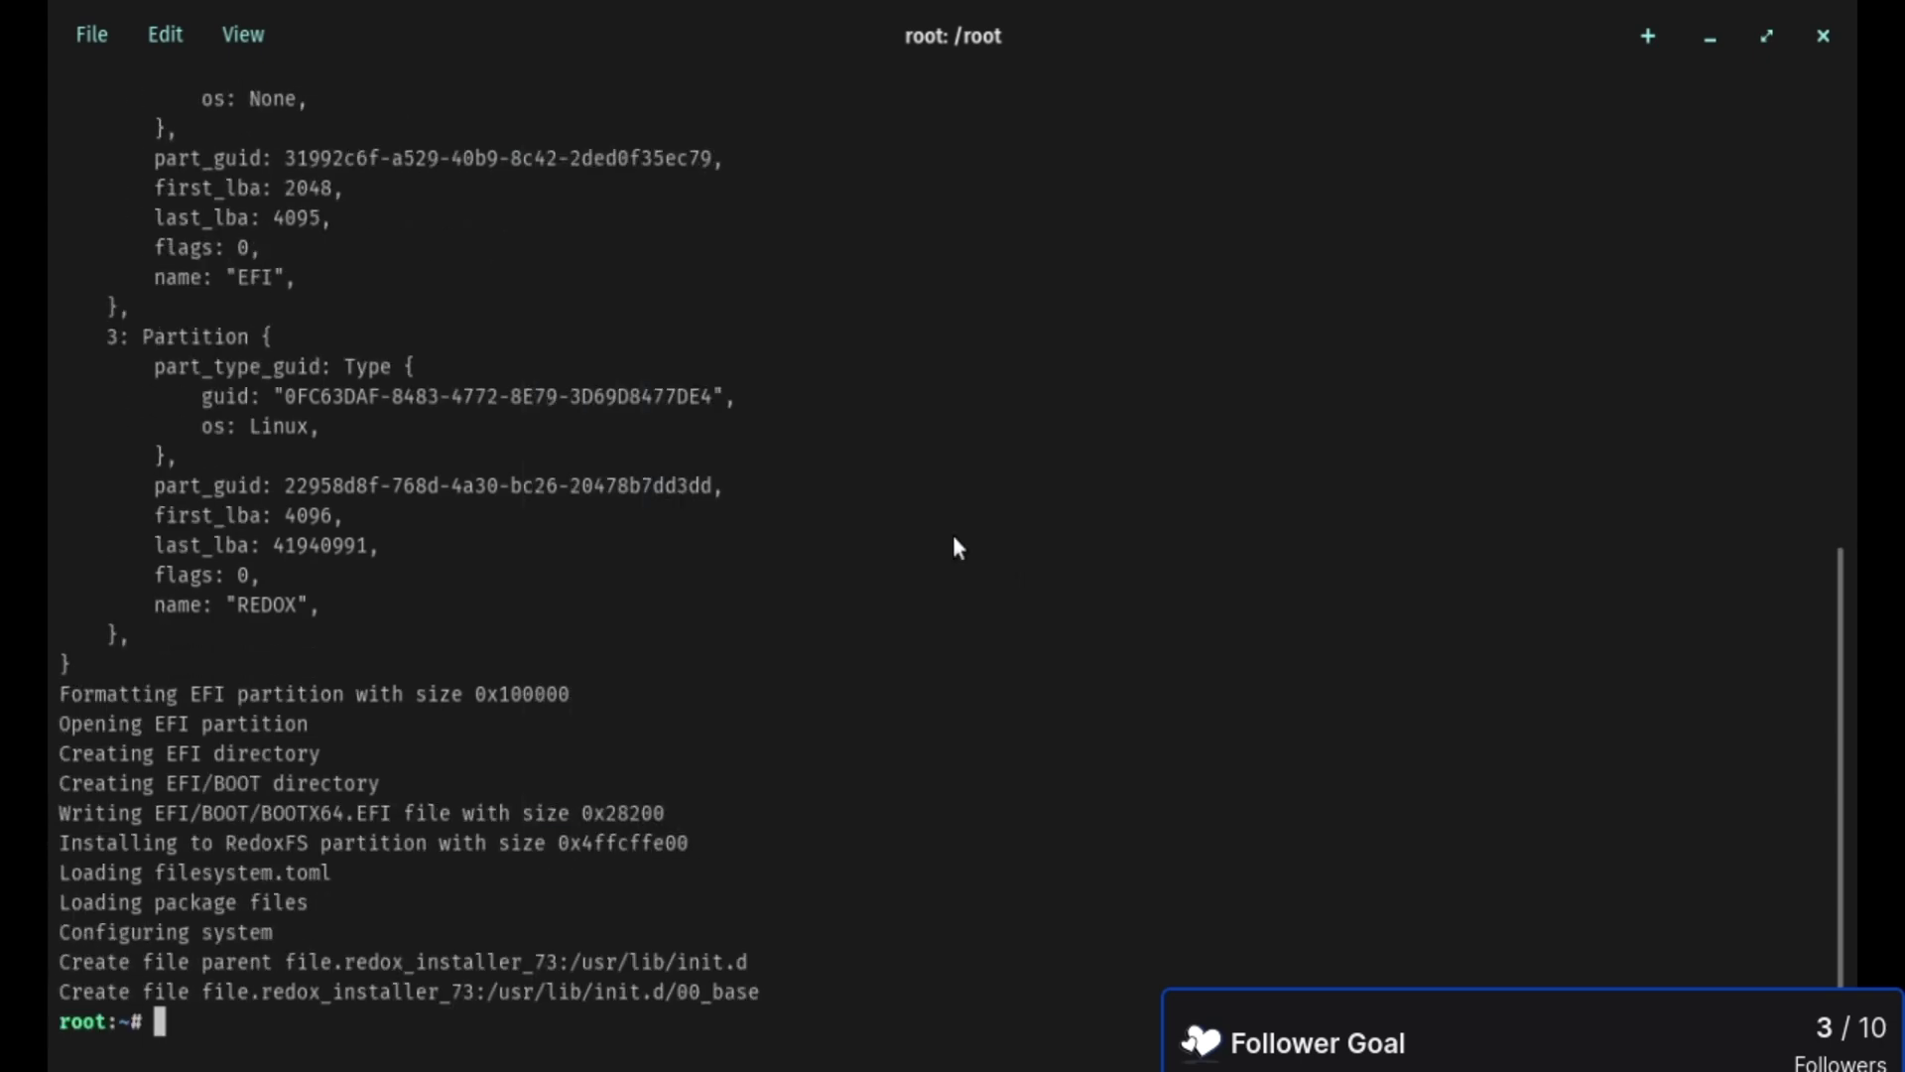
scroll(938, 533, "up", 9)
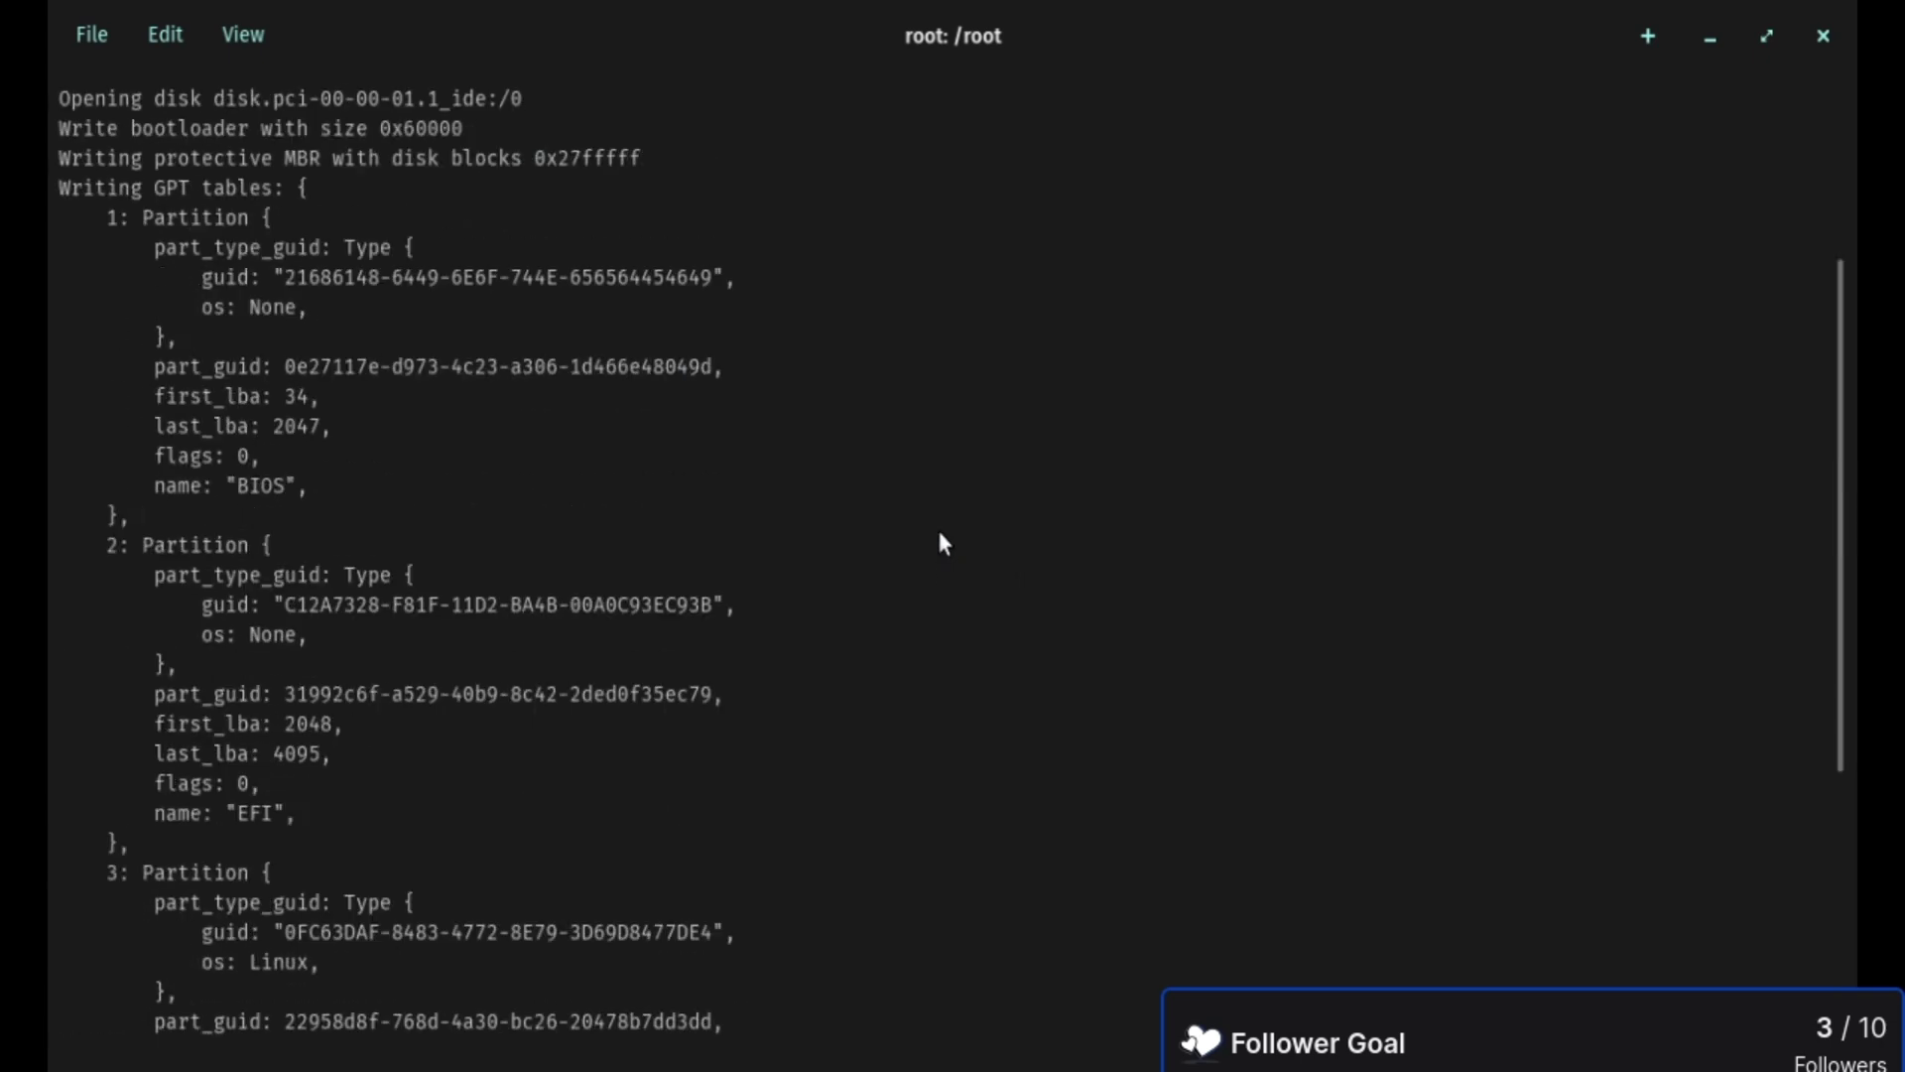
scroll(938, 534, "down", 9)
scroll(939, 534, "up", 8)
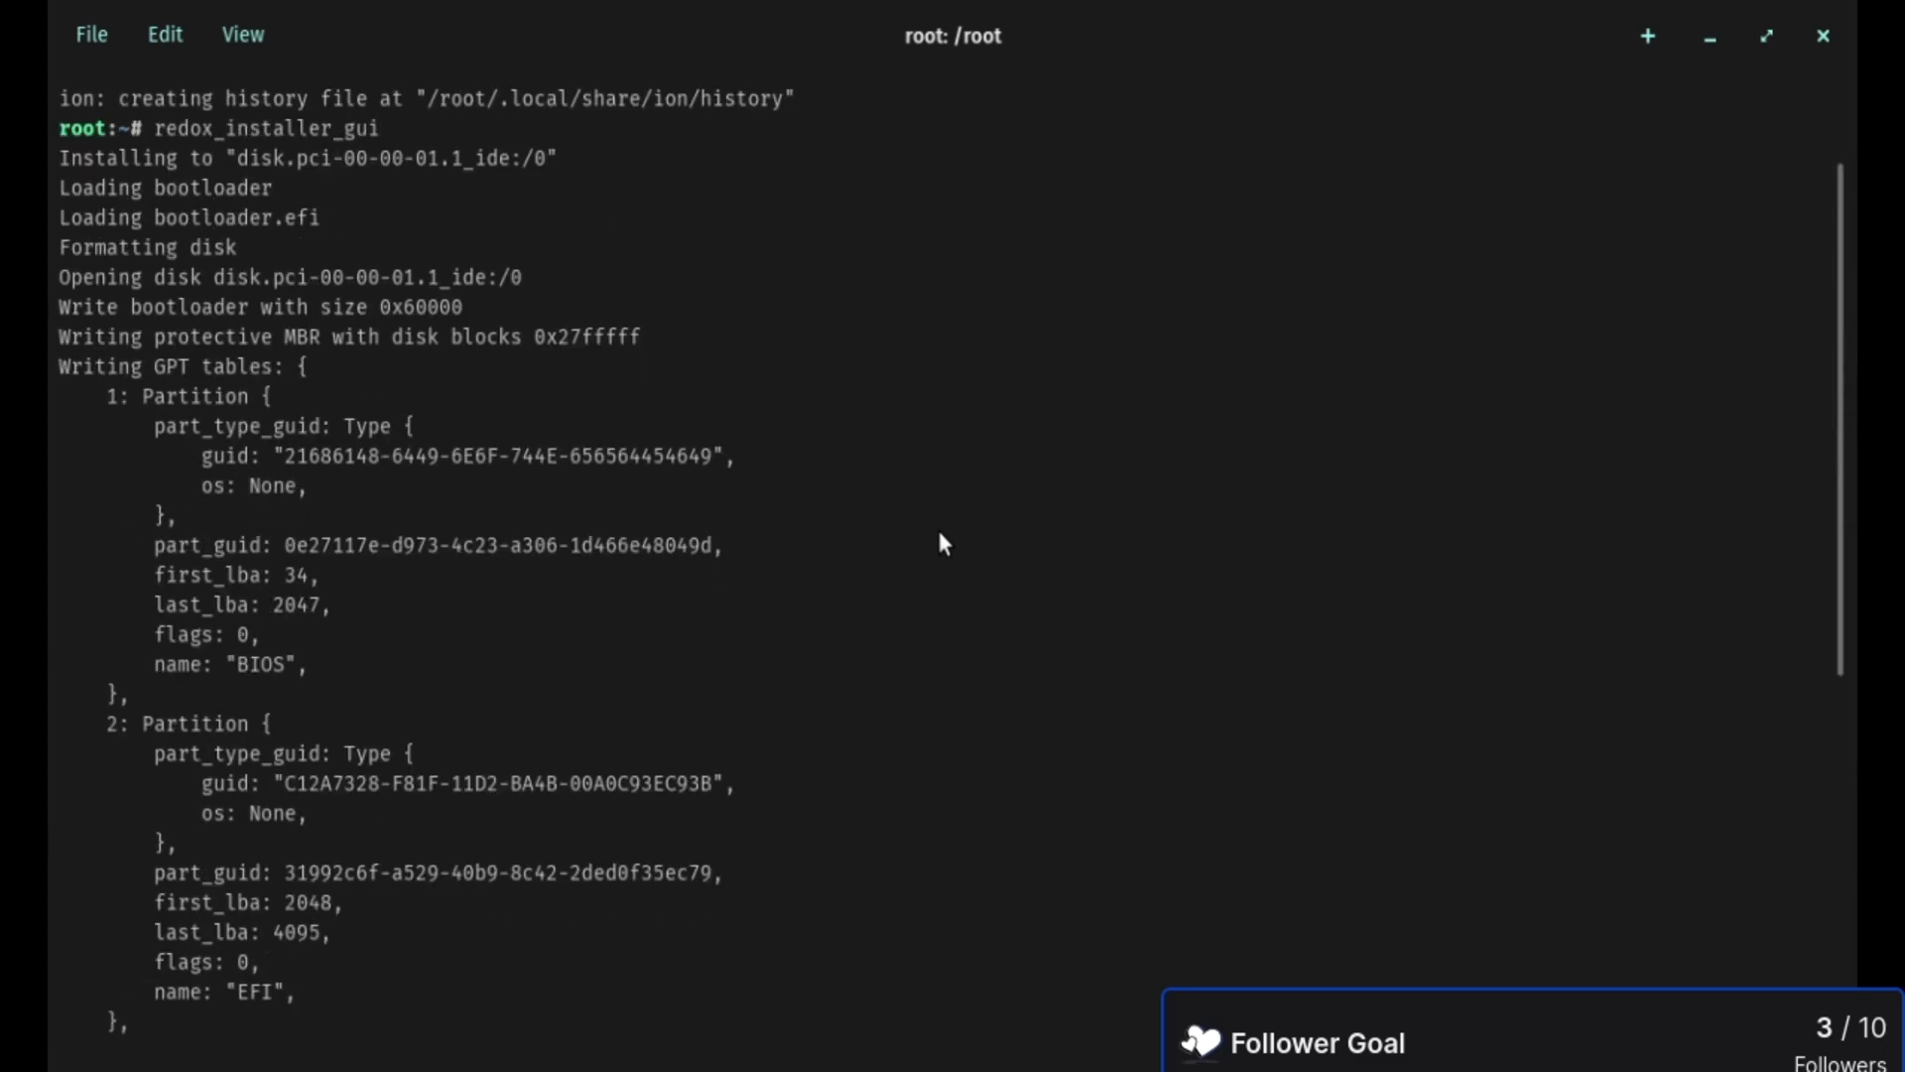
scroll(942, 544, "down", 8)
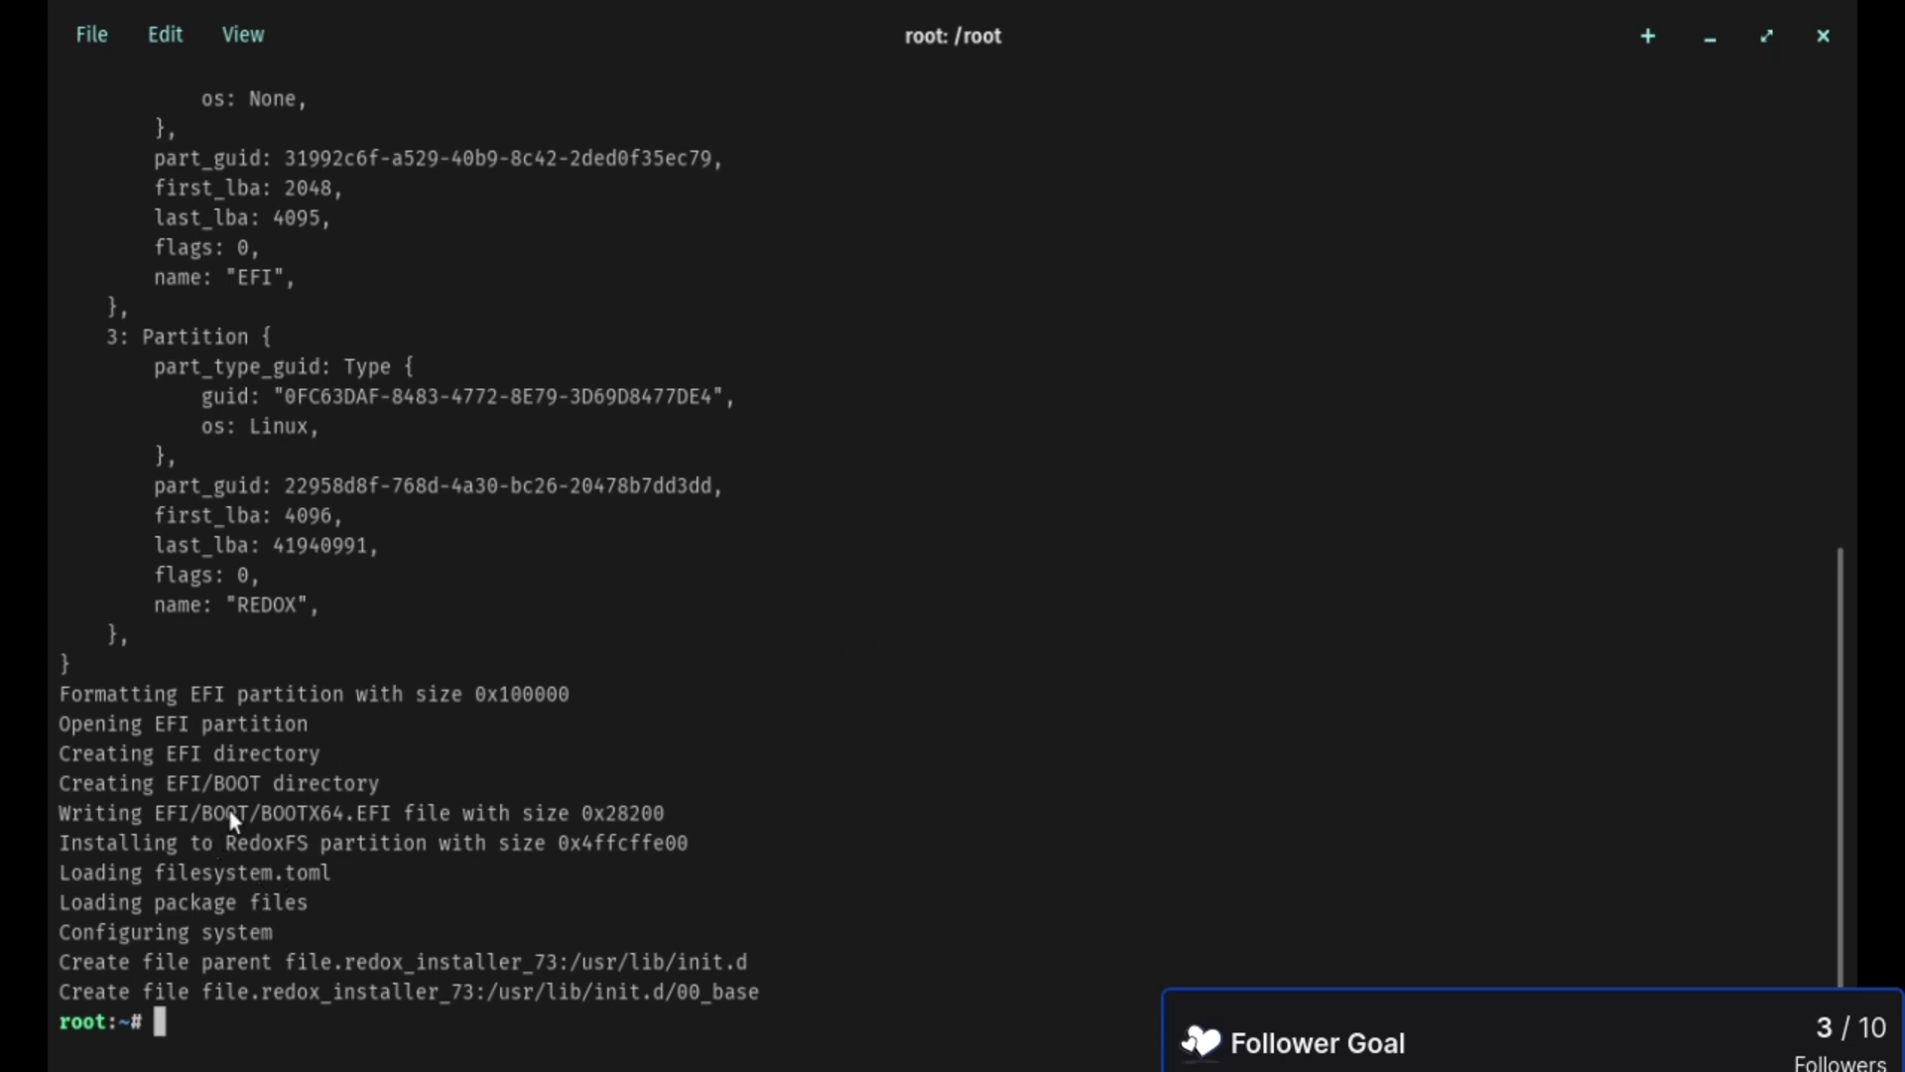
key("ctrl+d")
key("ctrl+d")
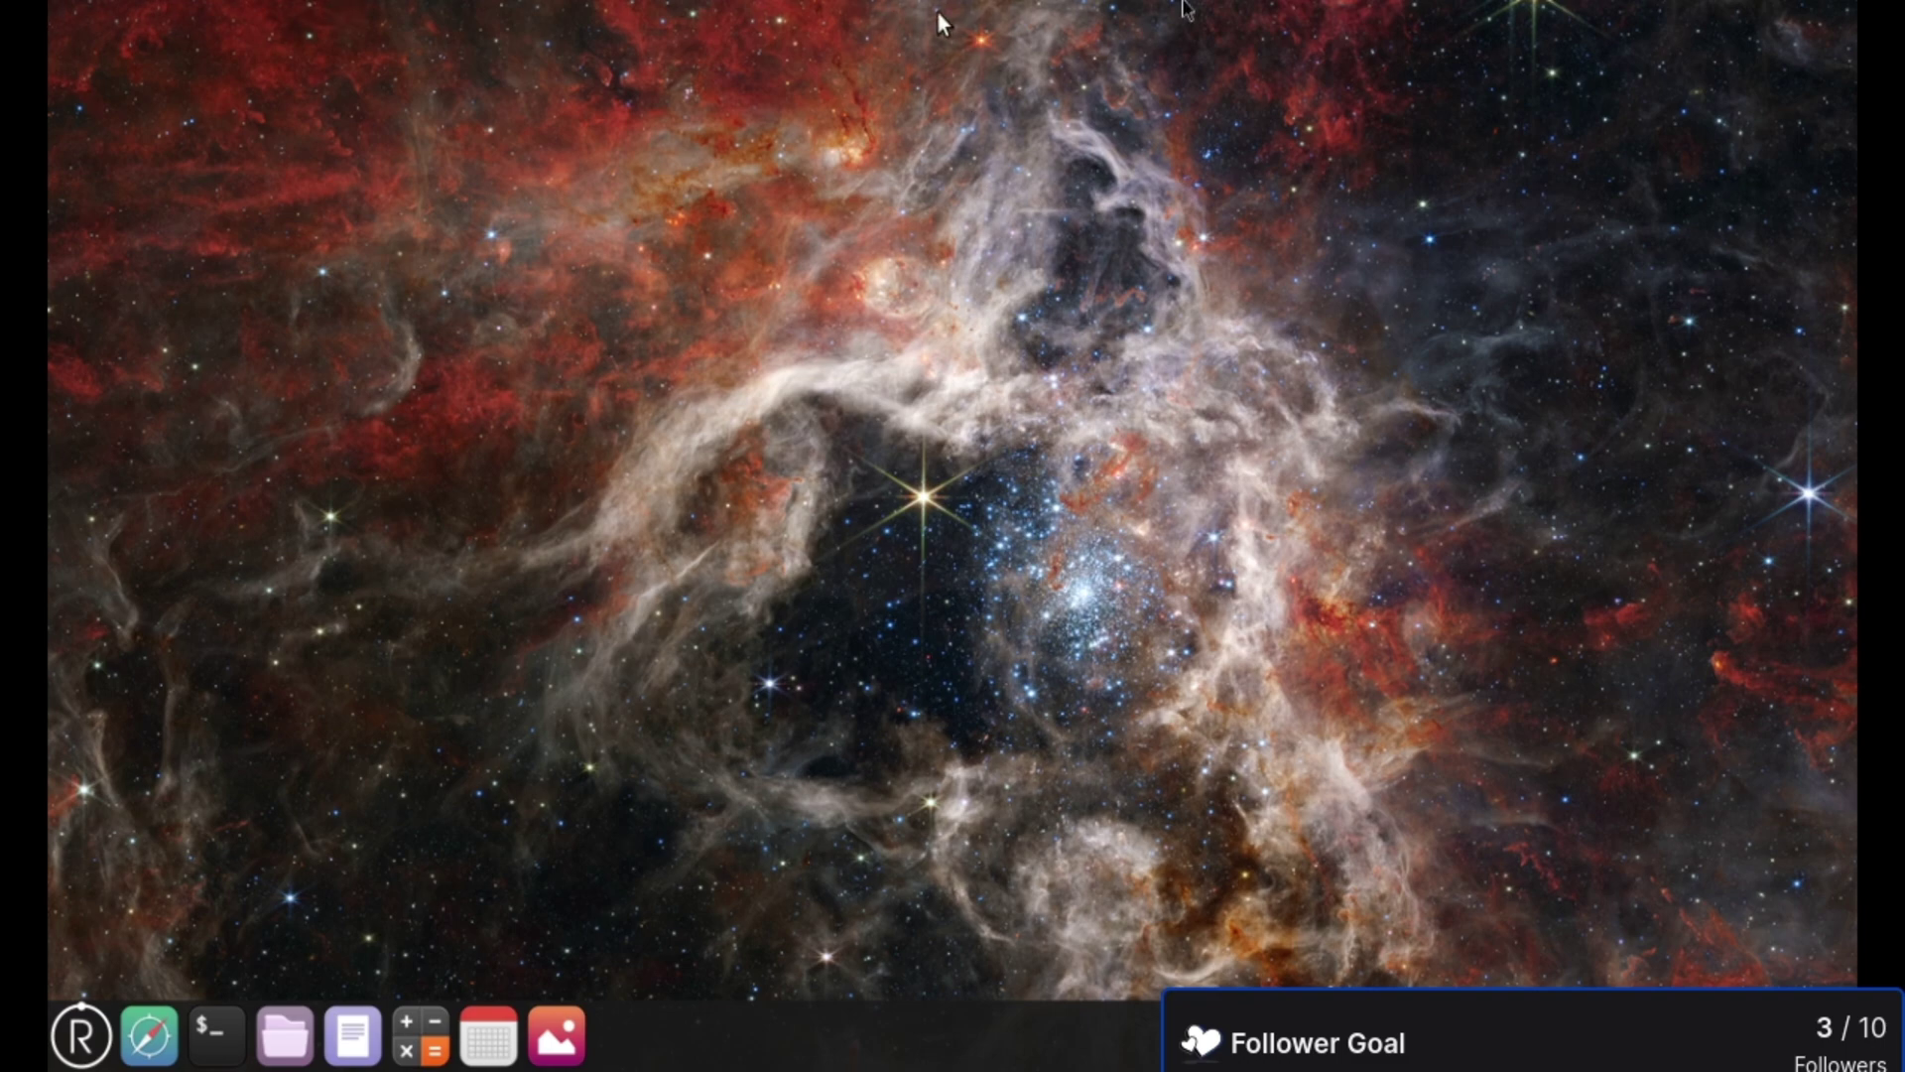
- Eject the install media and remove IDE CDROM 1 from the boot order, applying the change
mouse_move(952, 2)
left_click(921, 34)
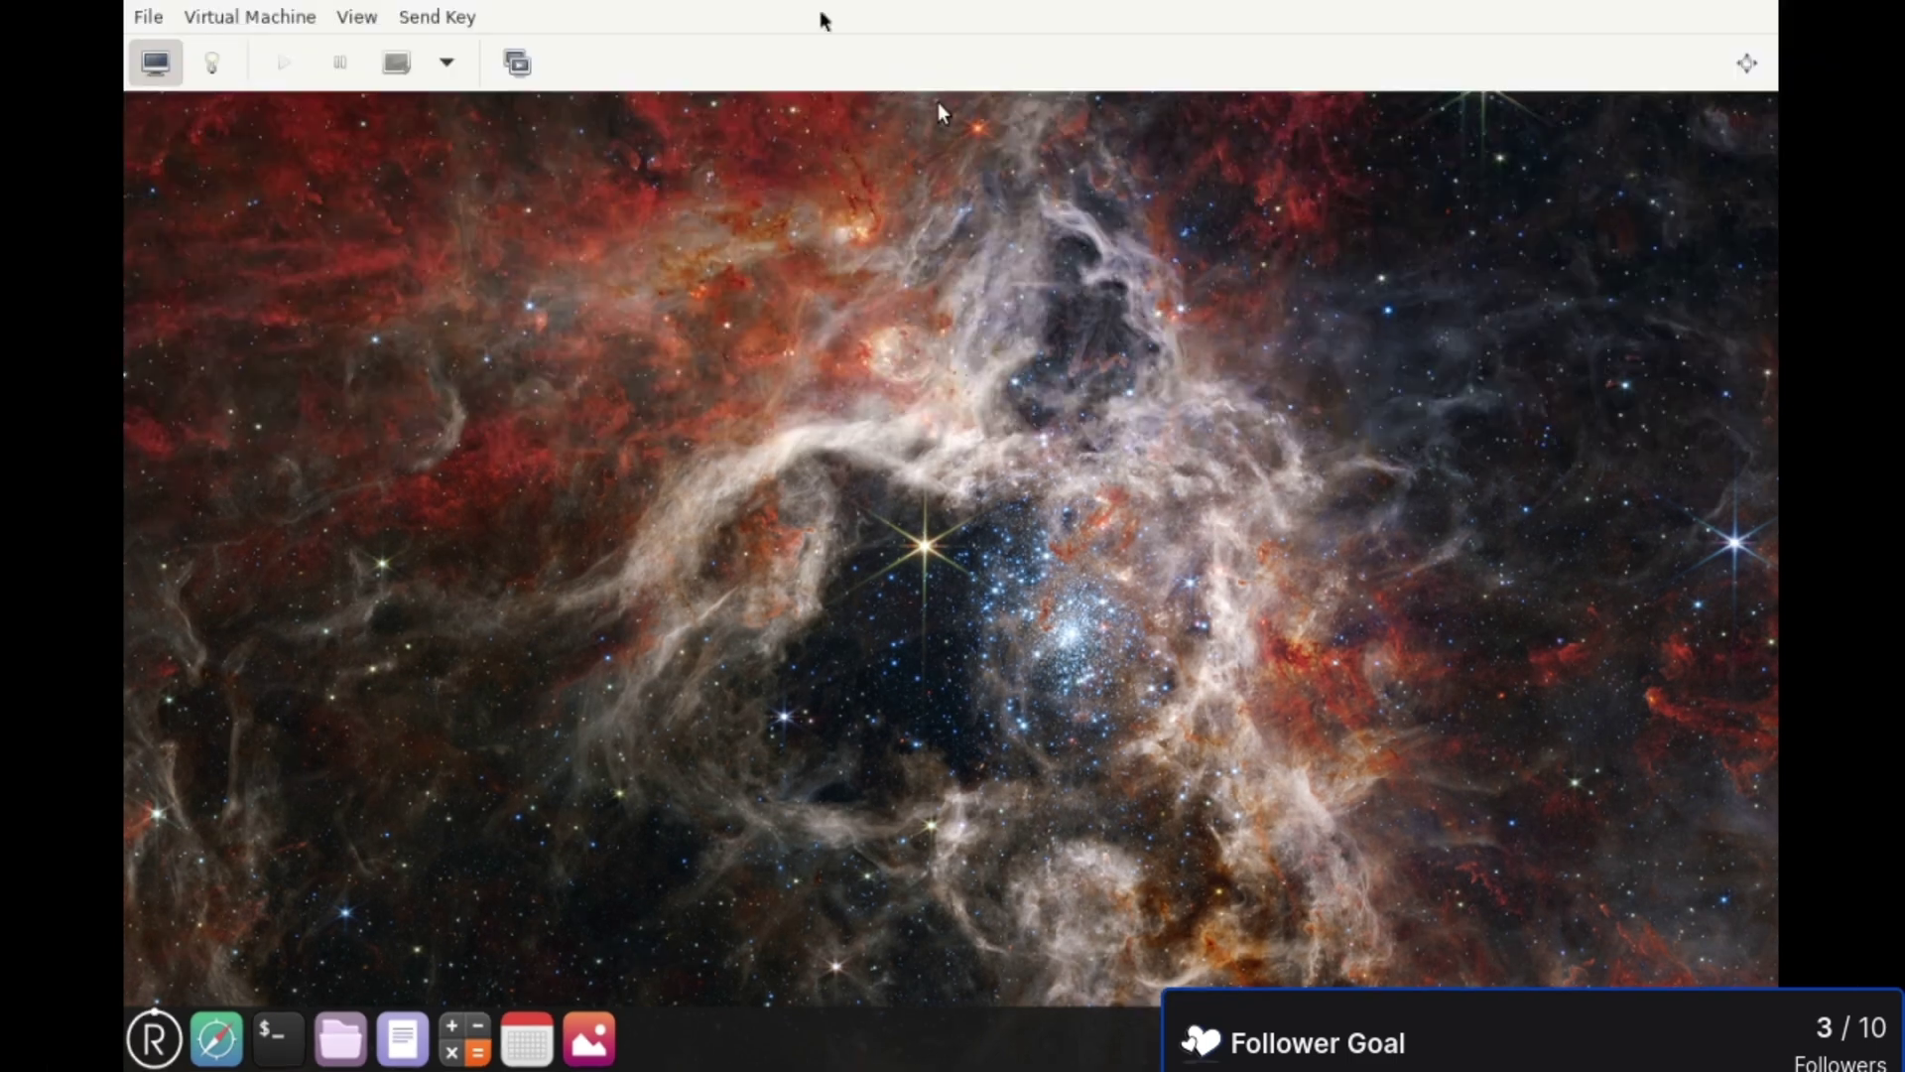
left_click(214, 65)
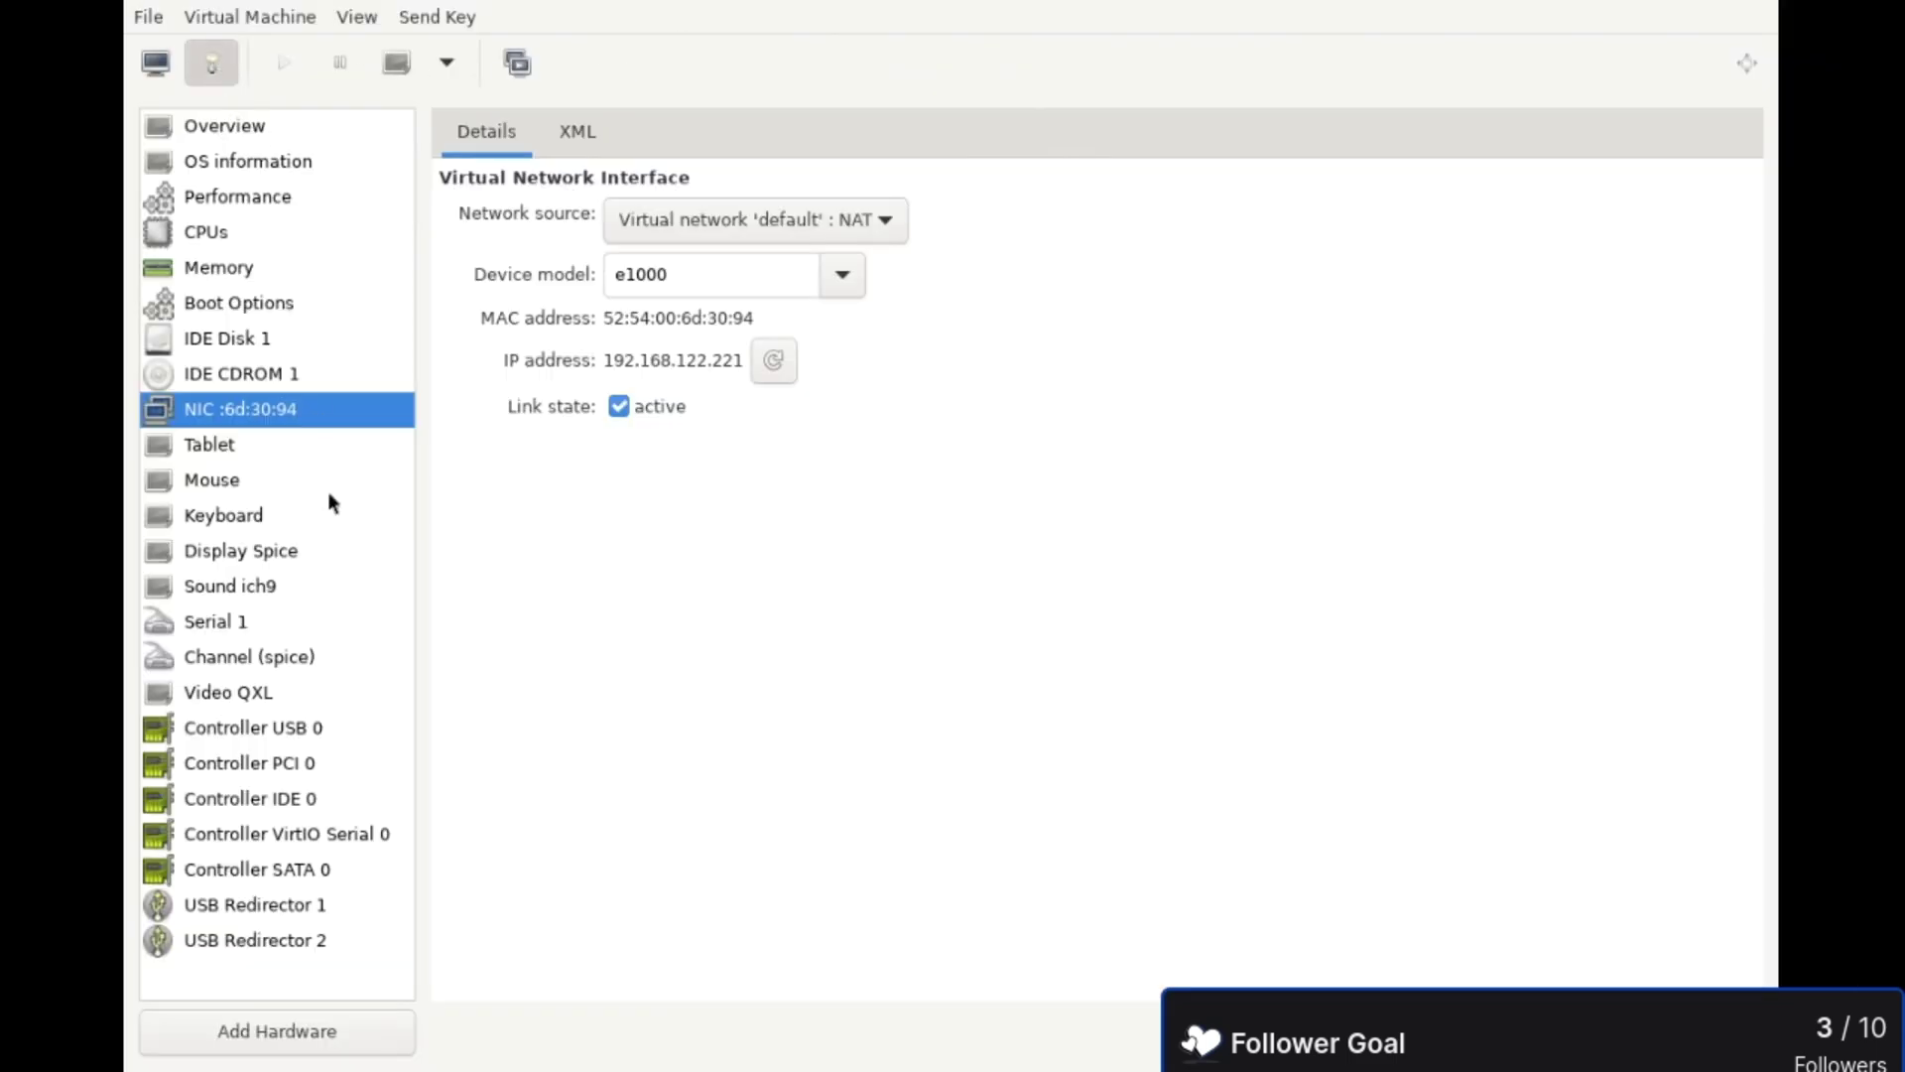
left_click(270, 373)
left_click(1580, 219)
left_click(238, 302)
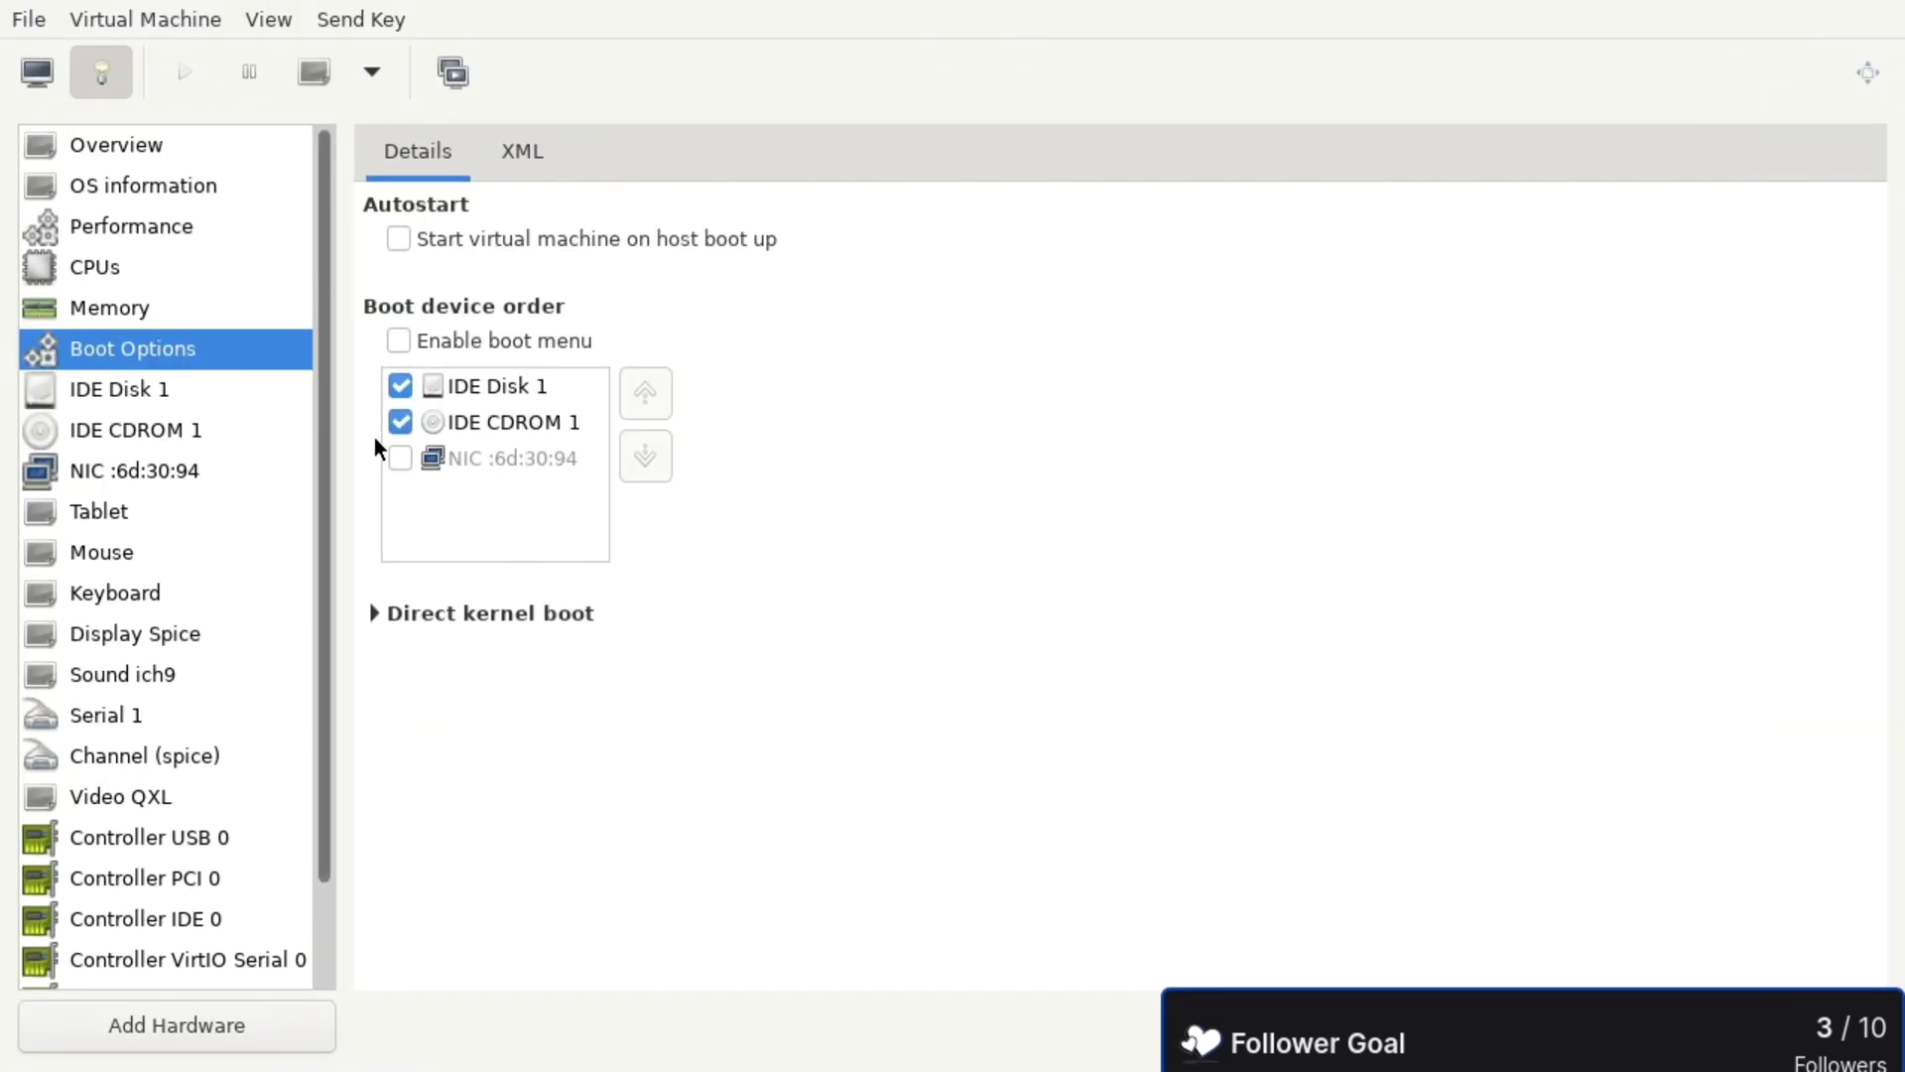
left_click(400, 421)
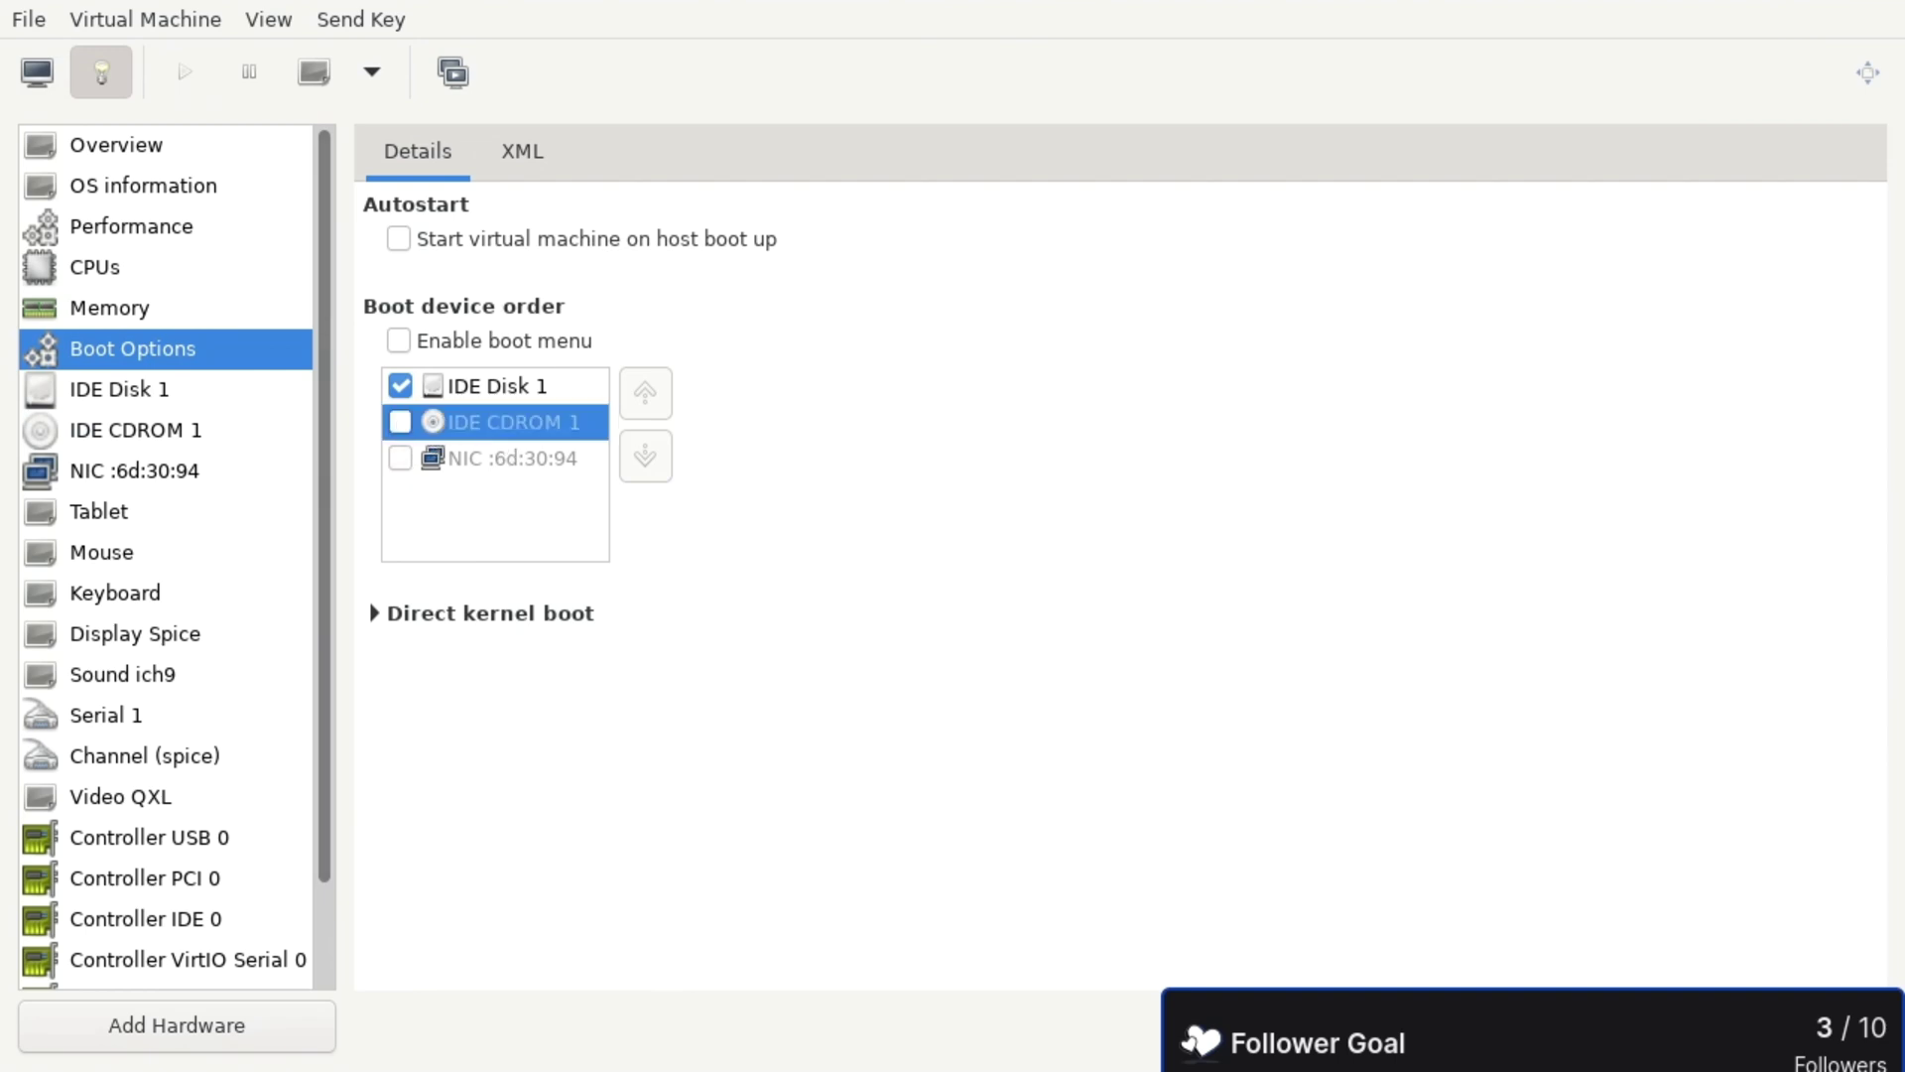
left_click(1823, 1026)
left_click(962, 660)
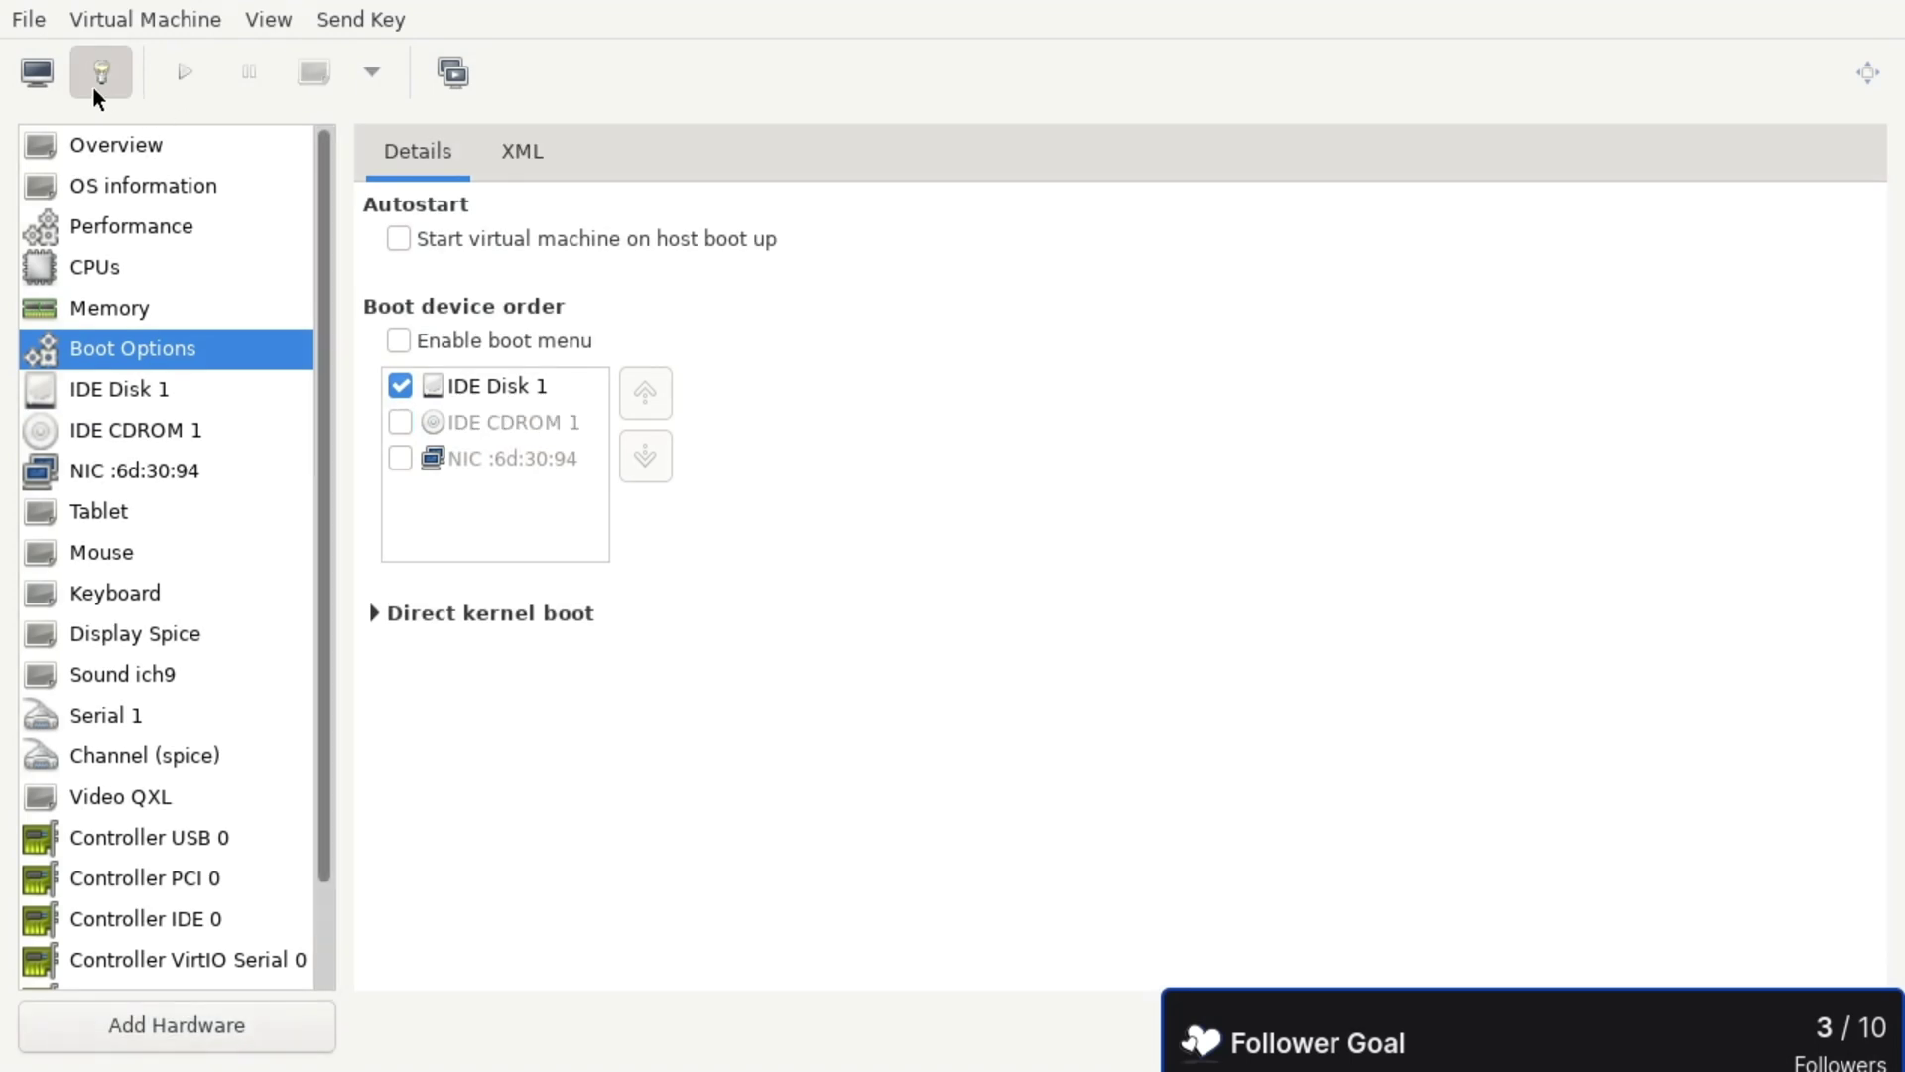
- Power on the guest and boot the installed disk in 1280x720 mode
left_click(38, 74)
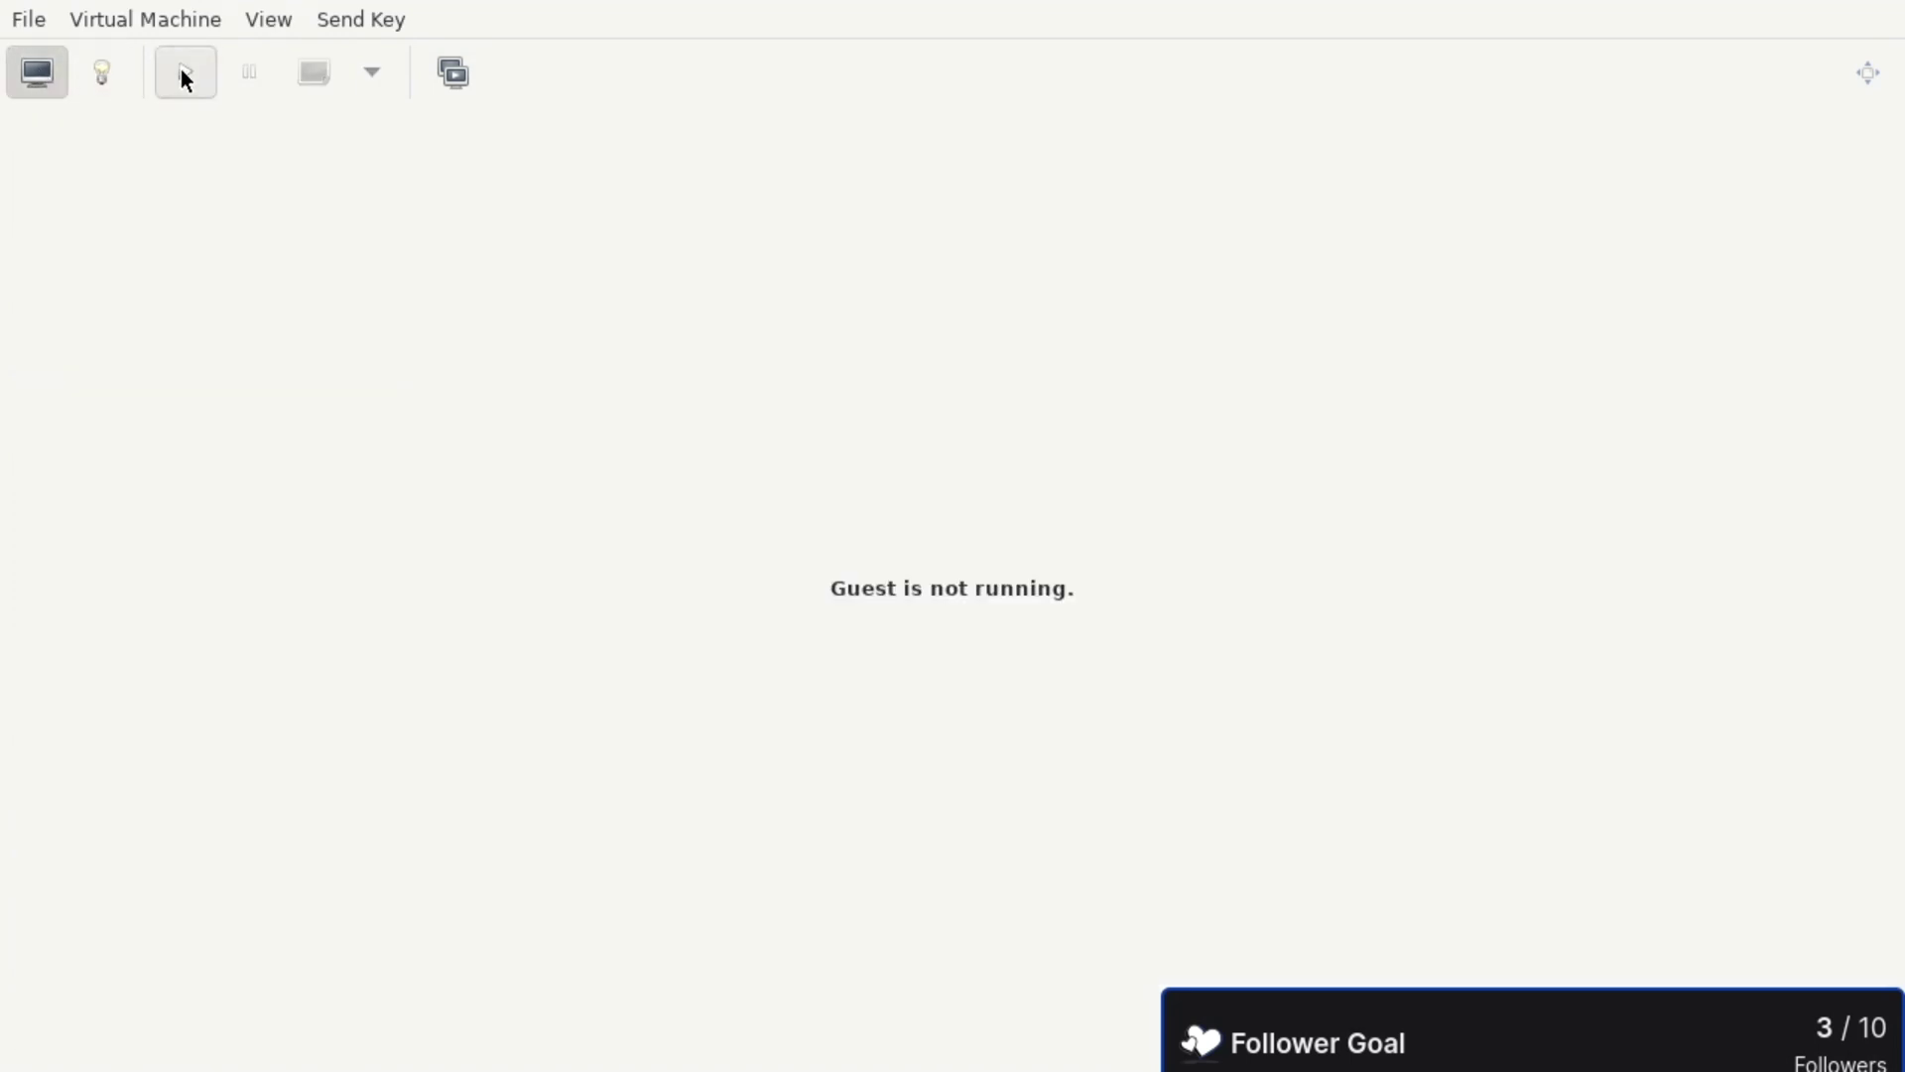
left_click(185, 75)
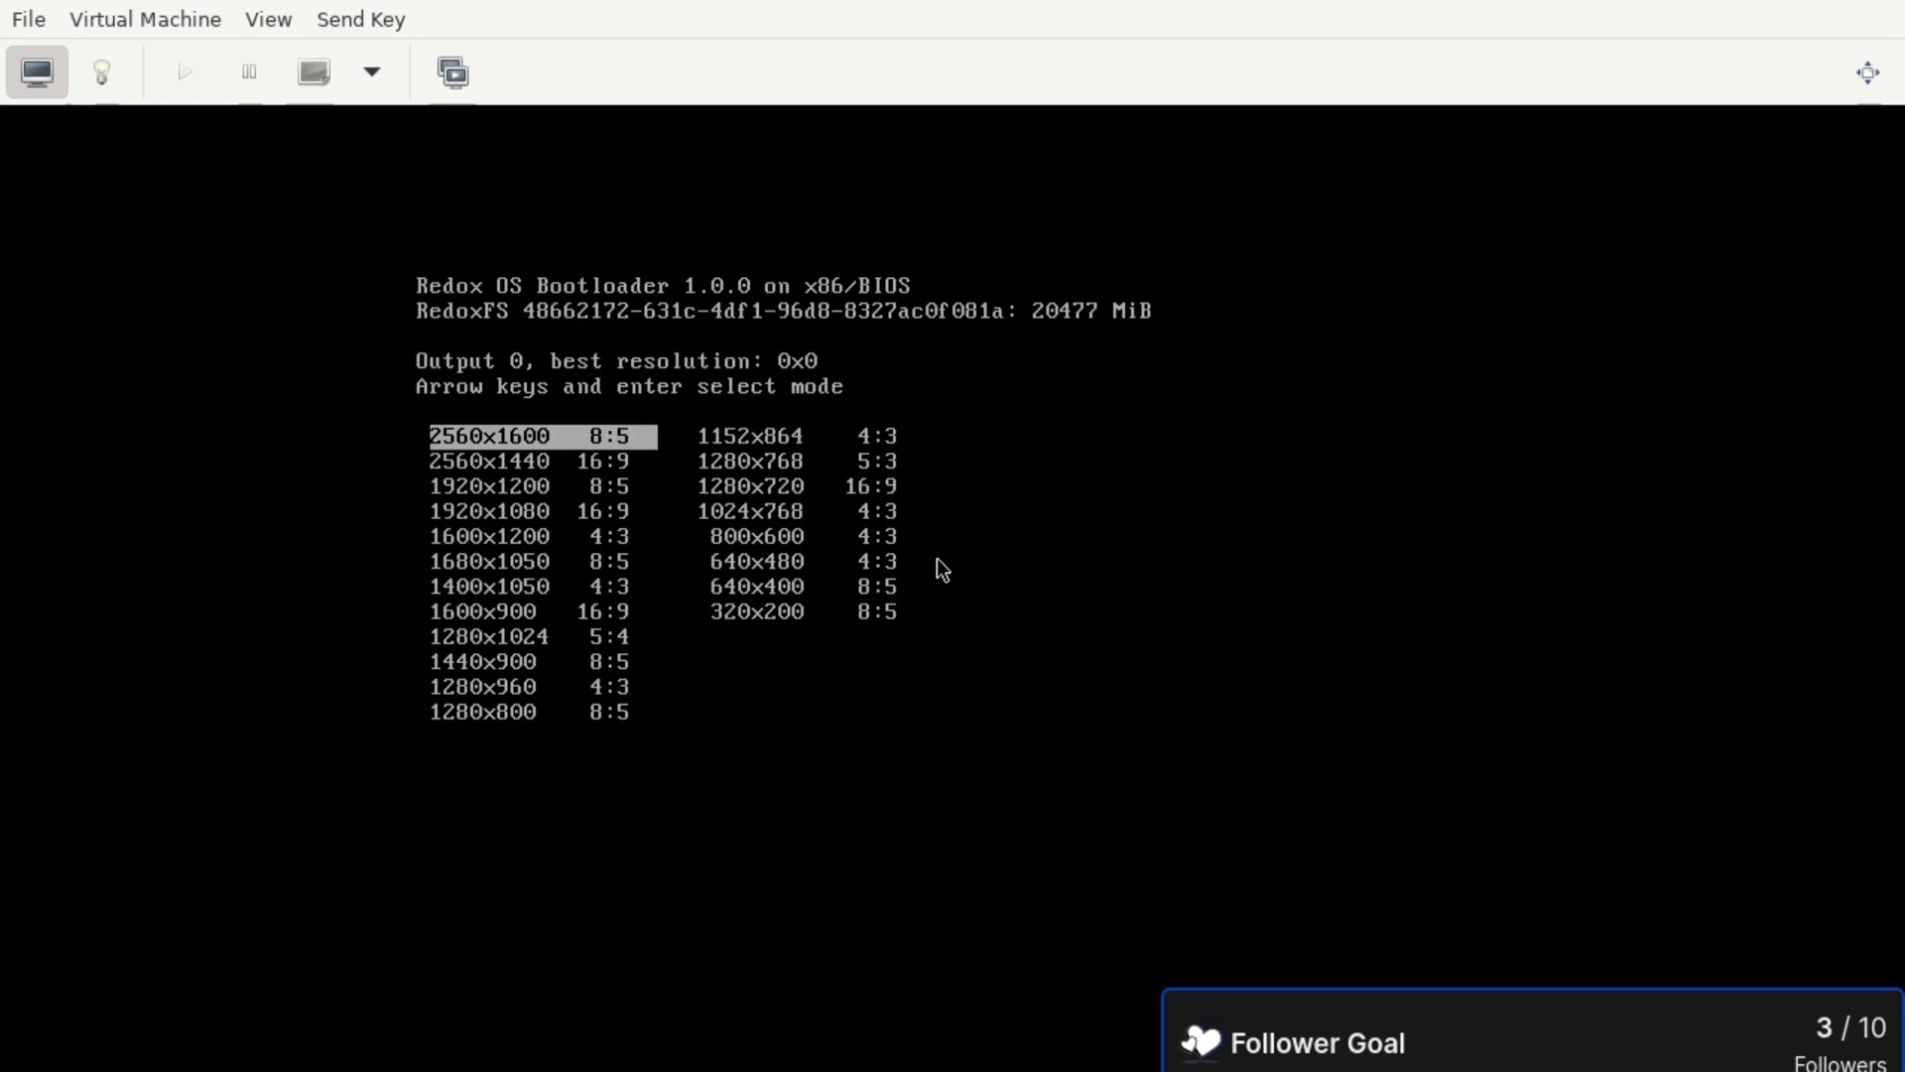
key("Right")
key("Down")
key("Down")
key("Return")
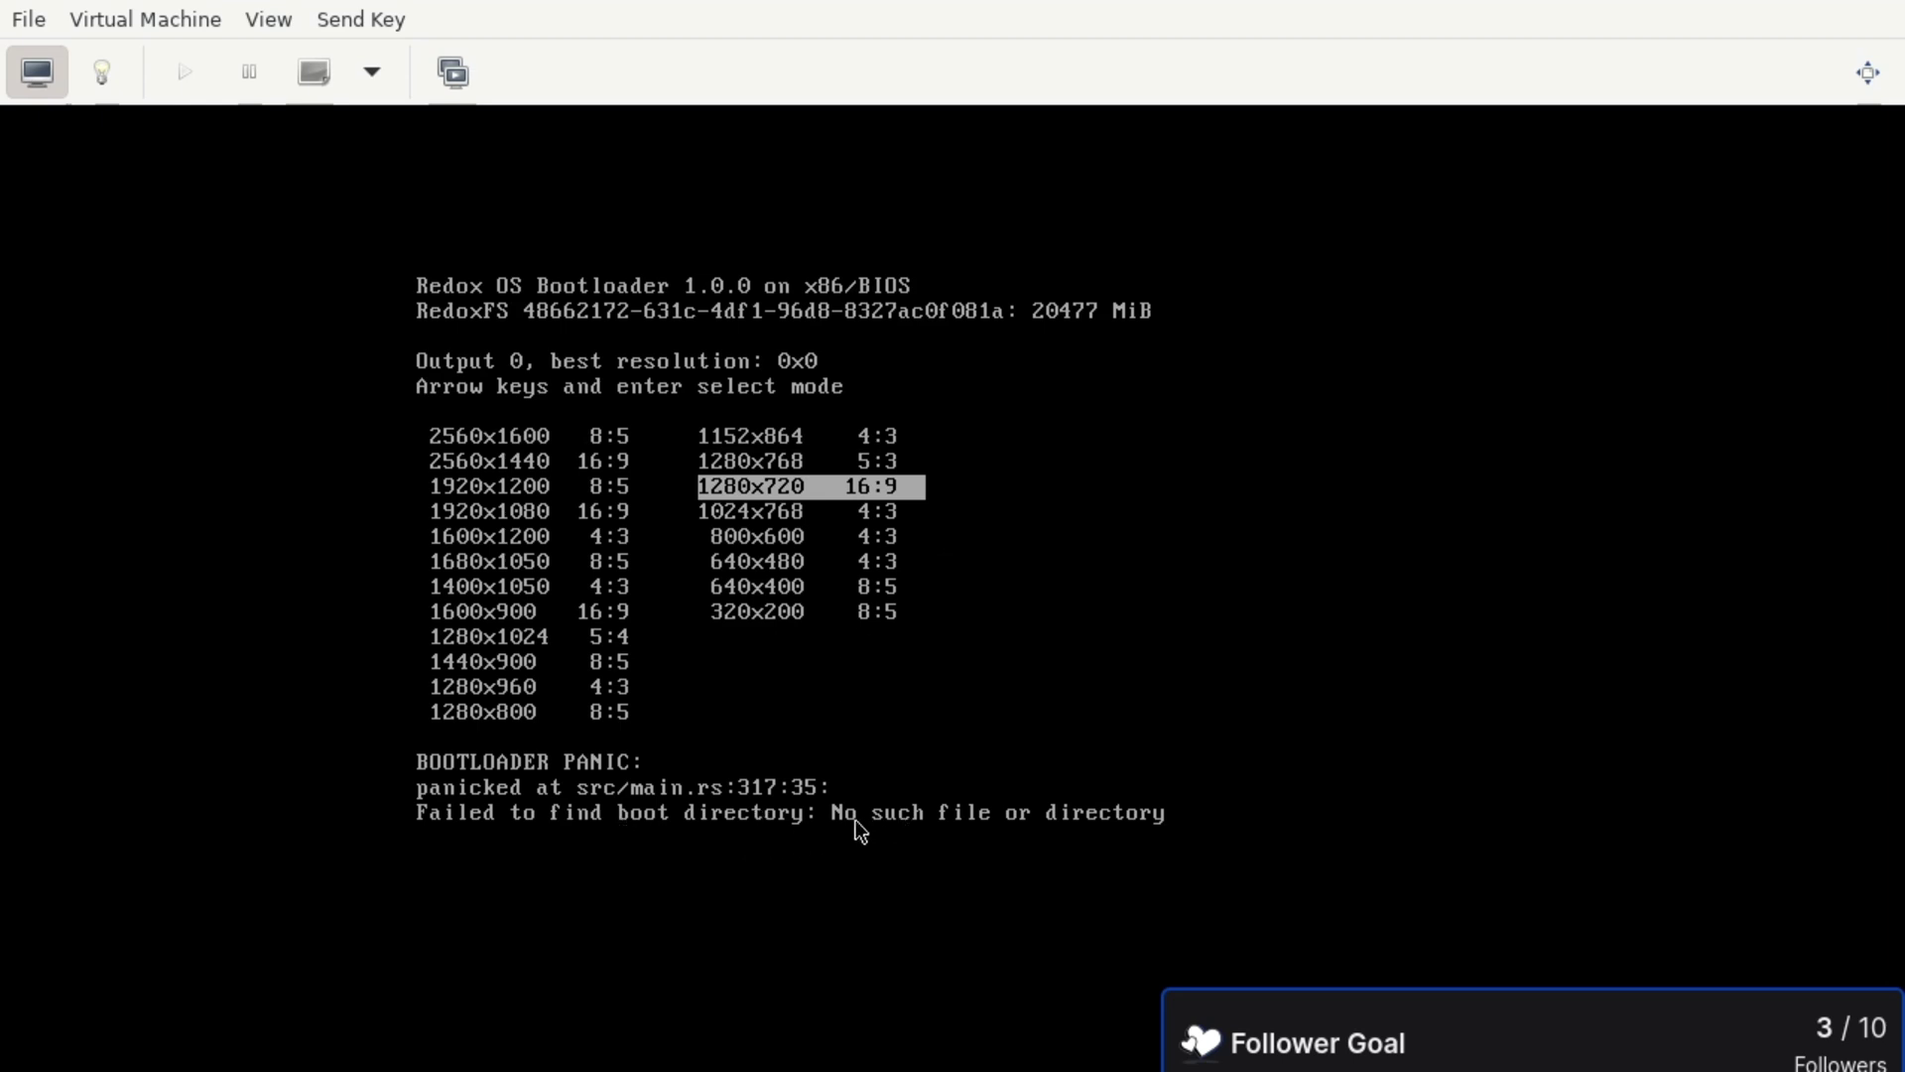
- Check IDE CDROM 1 in Boot Options and move it above IDE Disk 1
left_click(101, 71)
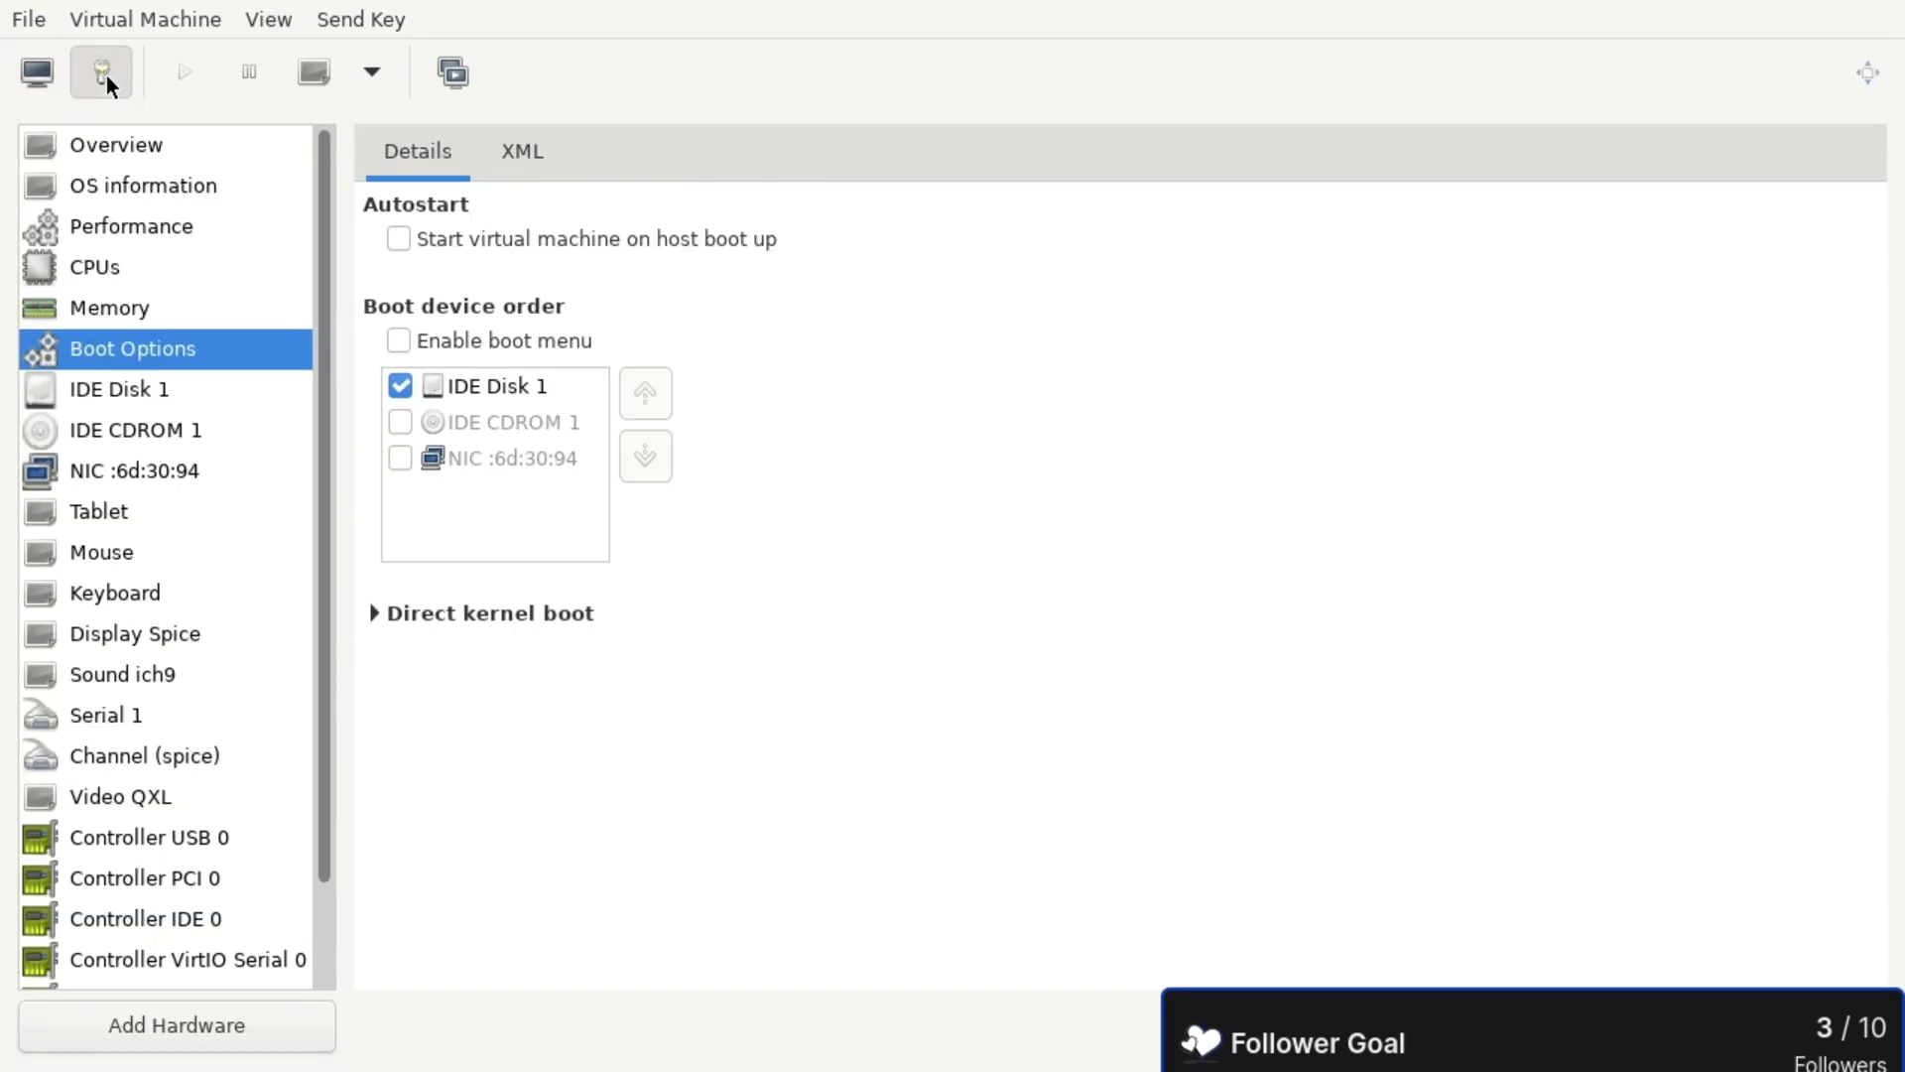
left_click(400, 422)
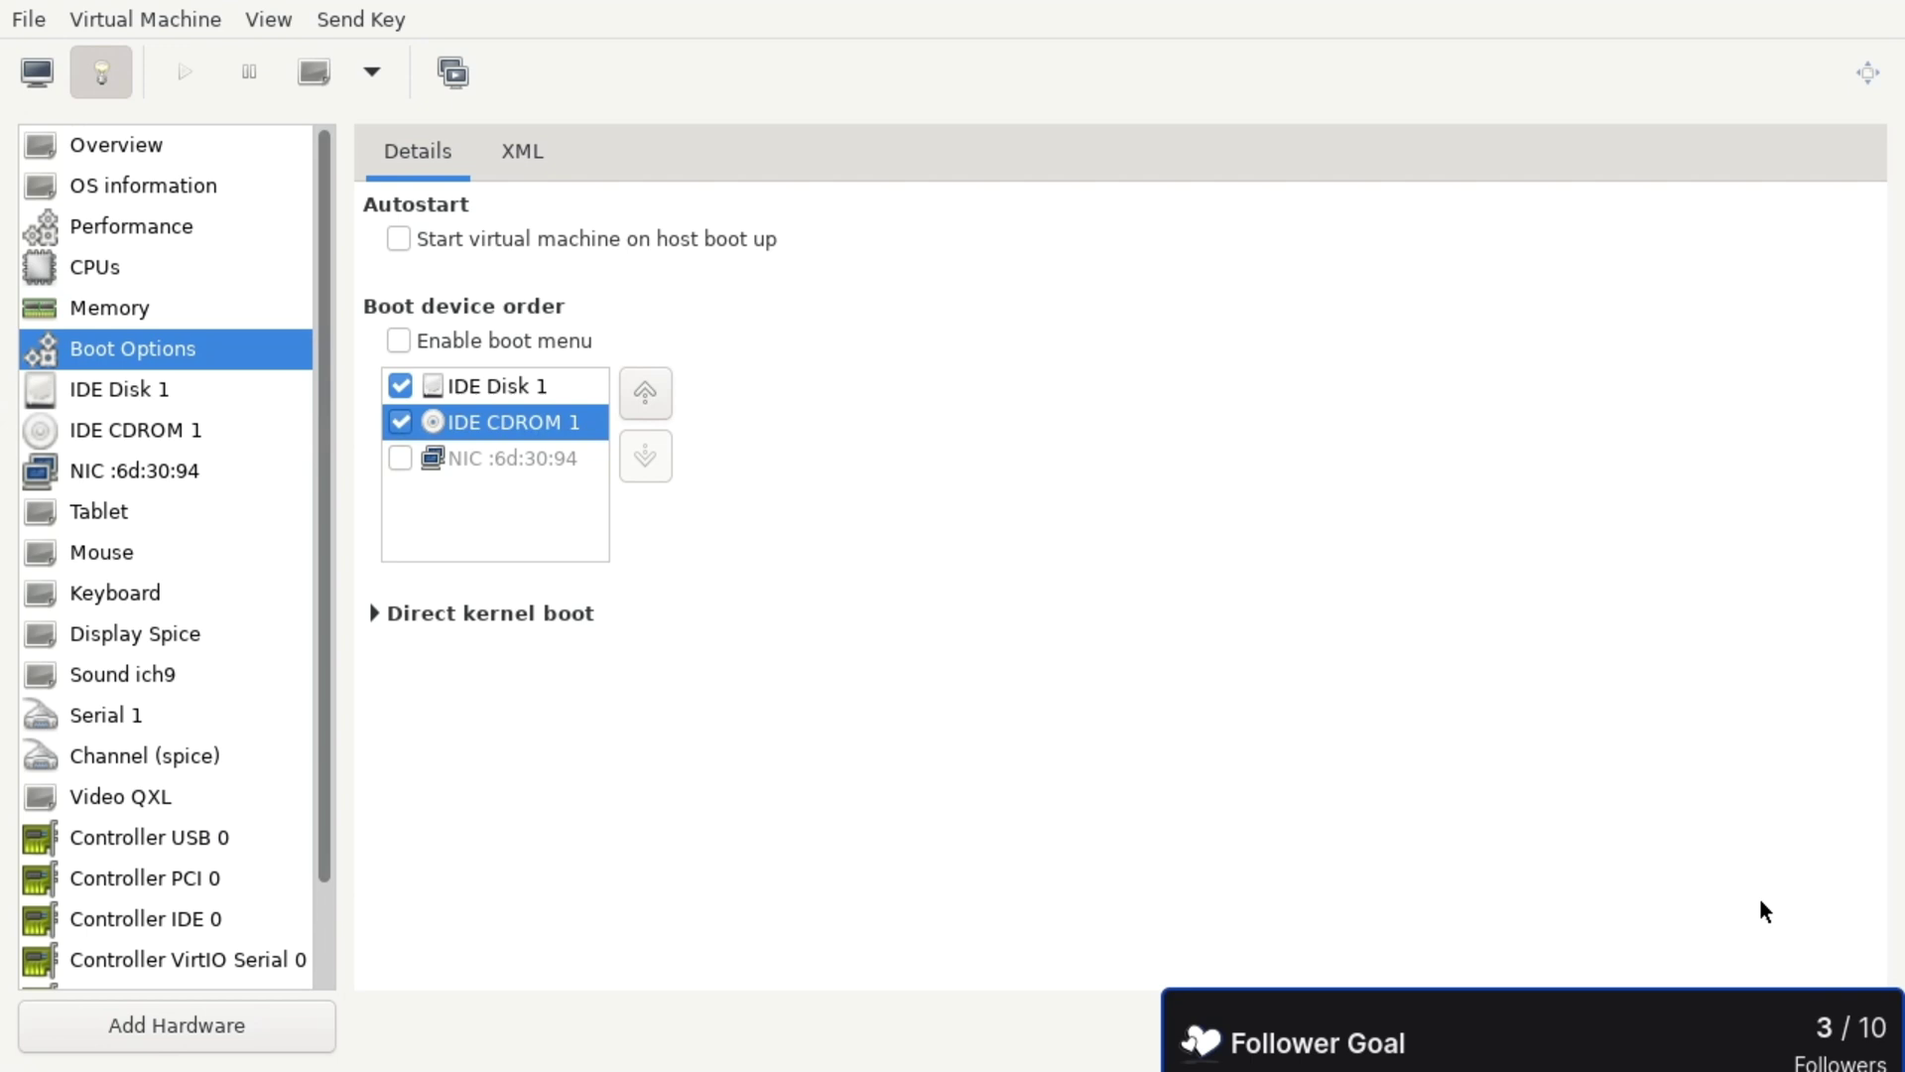
left_click(1746, 1025)
left_click(145, 403)
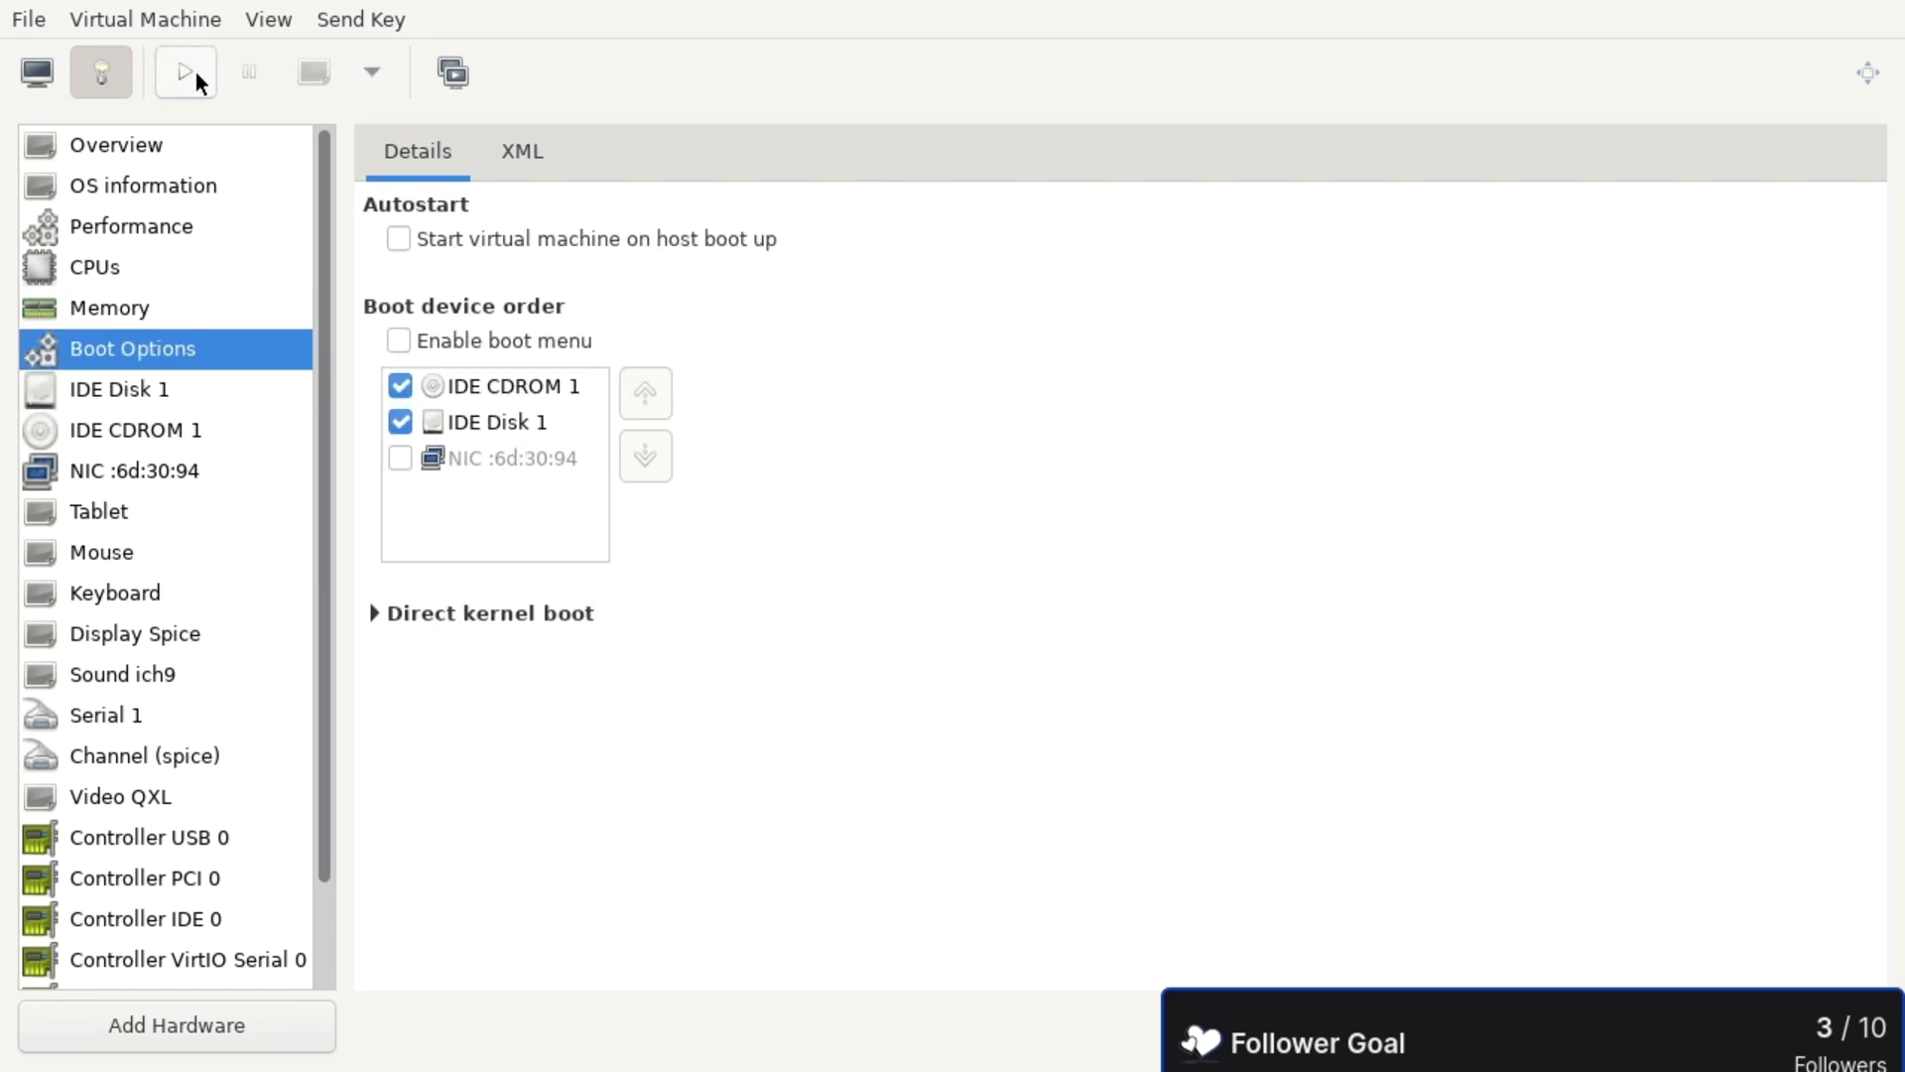
- Start the VM, choose 1280x720 in the Redox bootloader, and make the display fullscreen
left_click(60, 81)
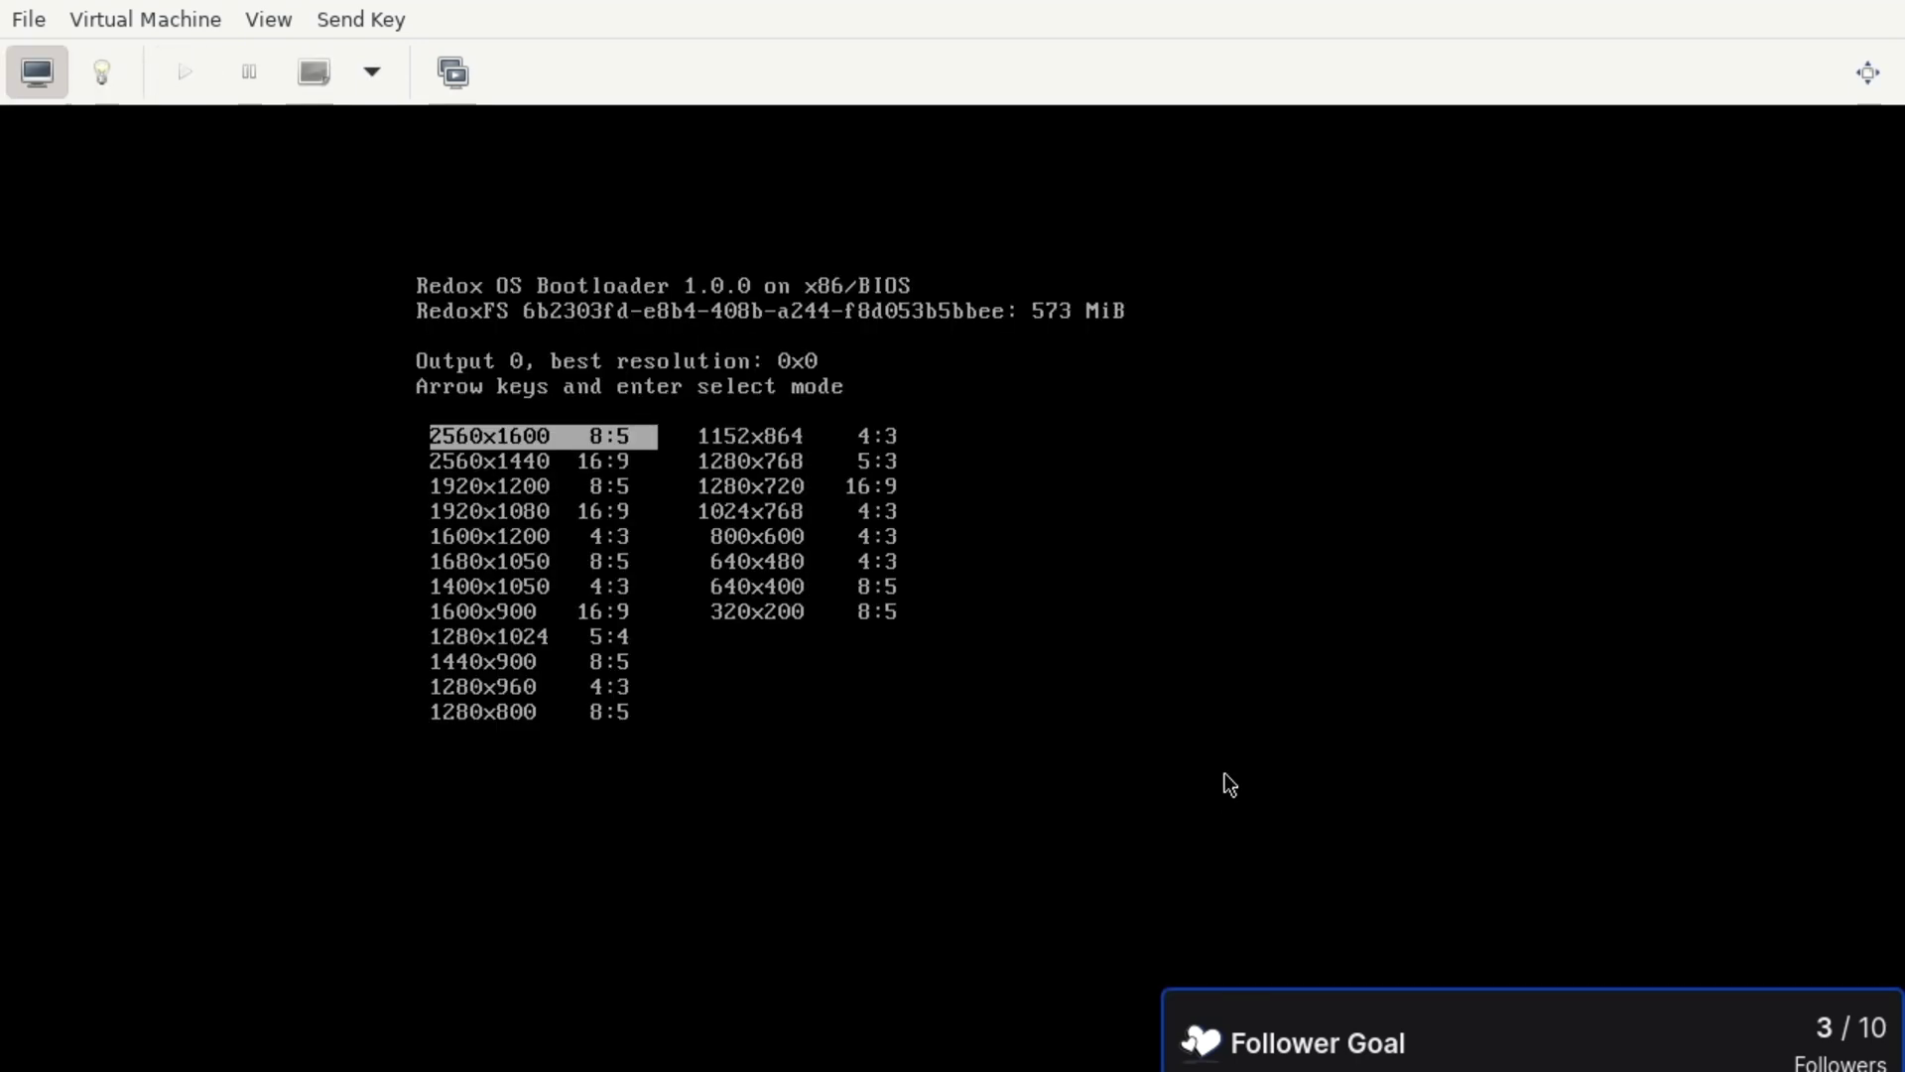
key("Right")
key("Down")
key("Down")
key("Return")
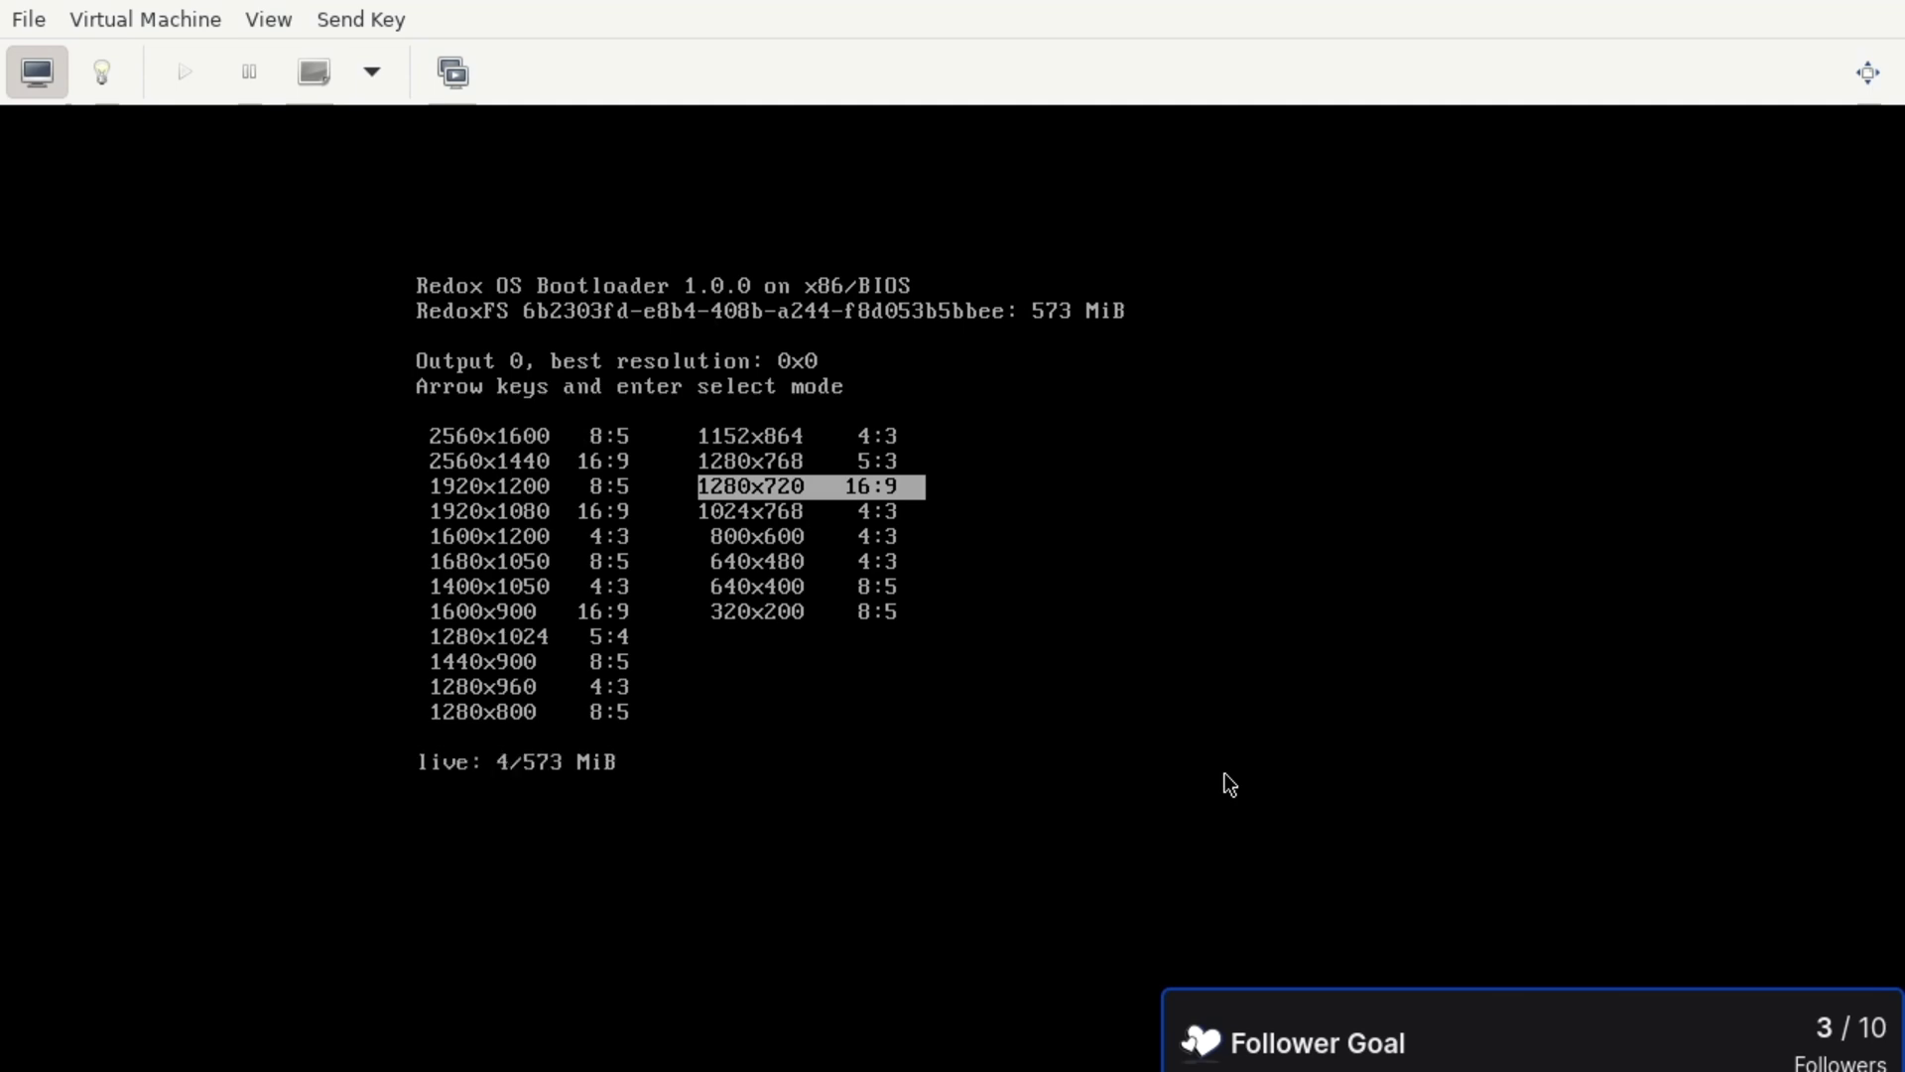
left_click(1867, 71)
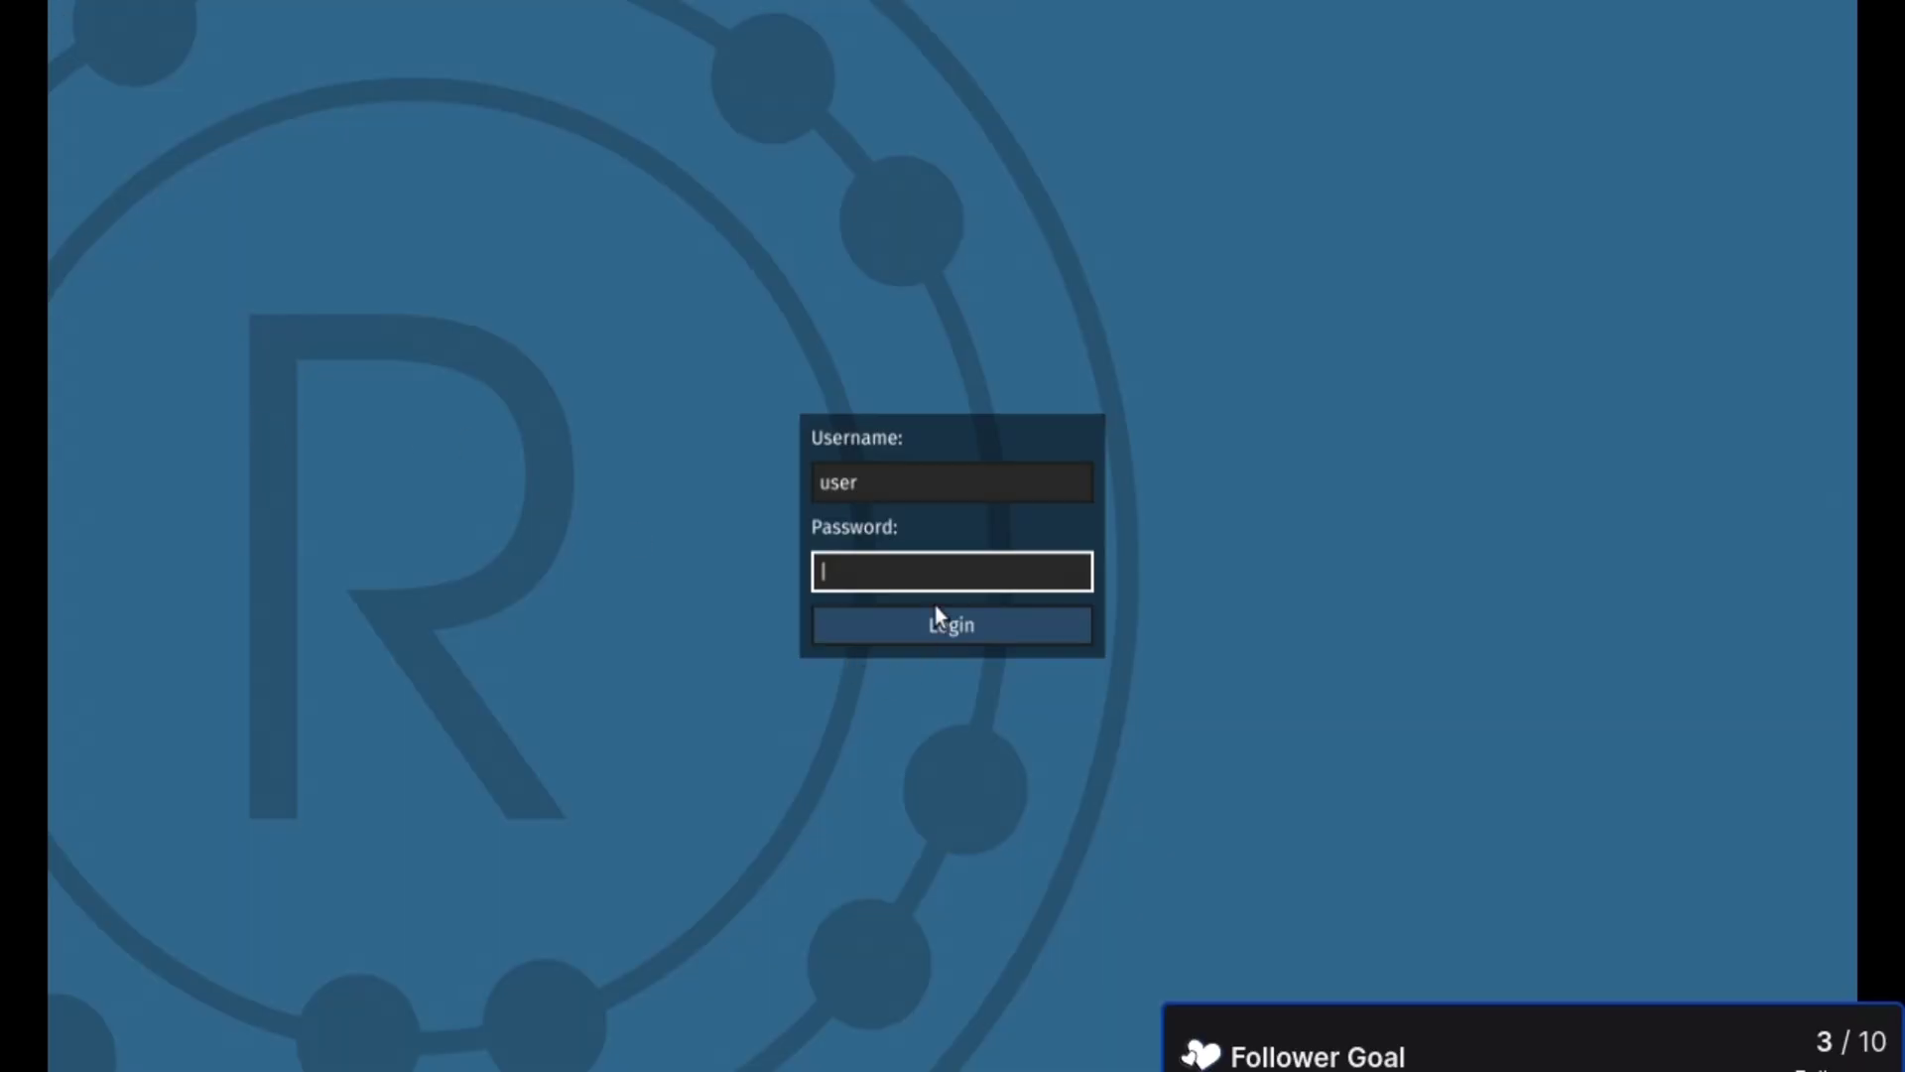
- Log in, maximize the terminal, and switch to root with su root
left_click(966, 628)
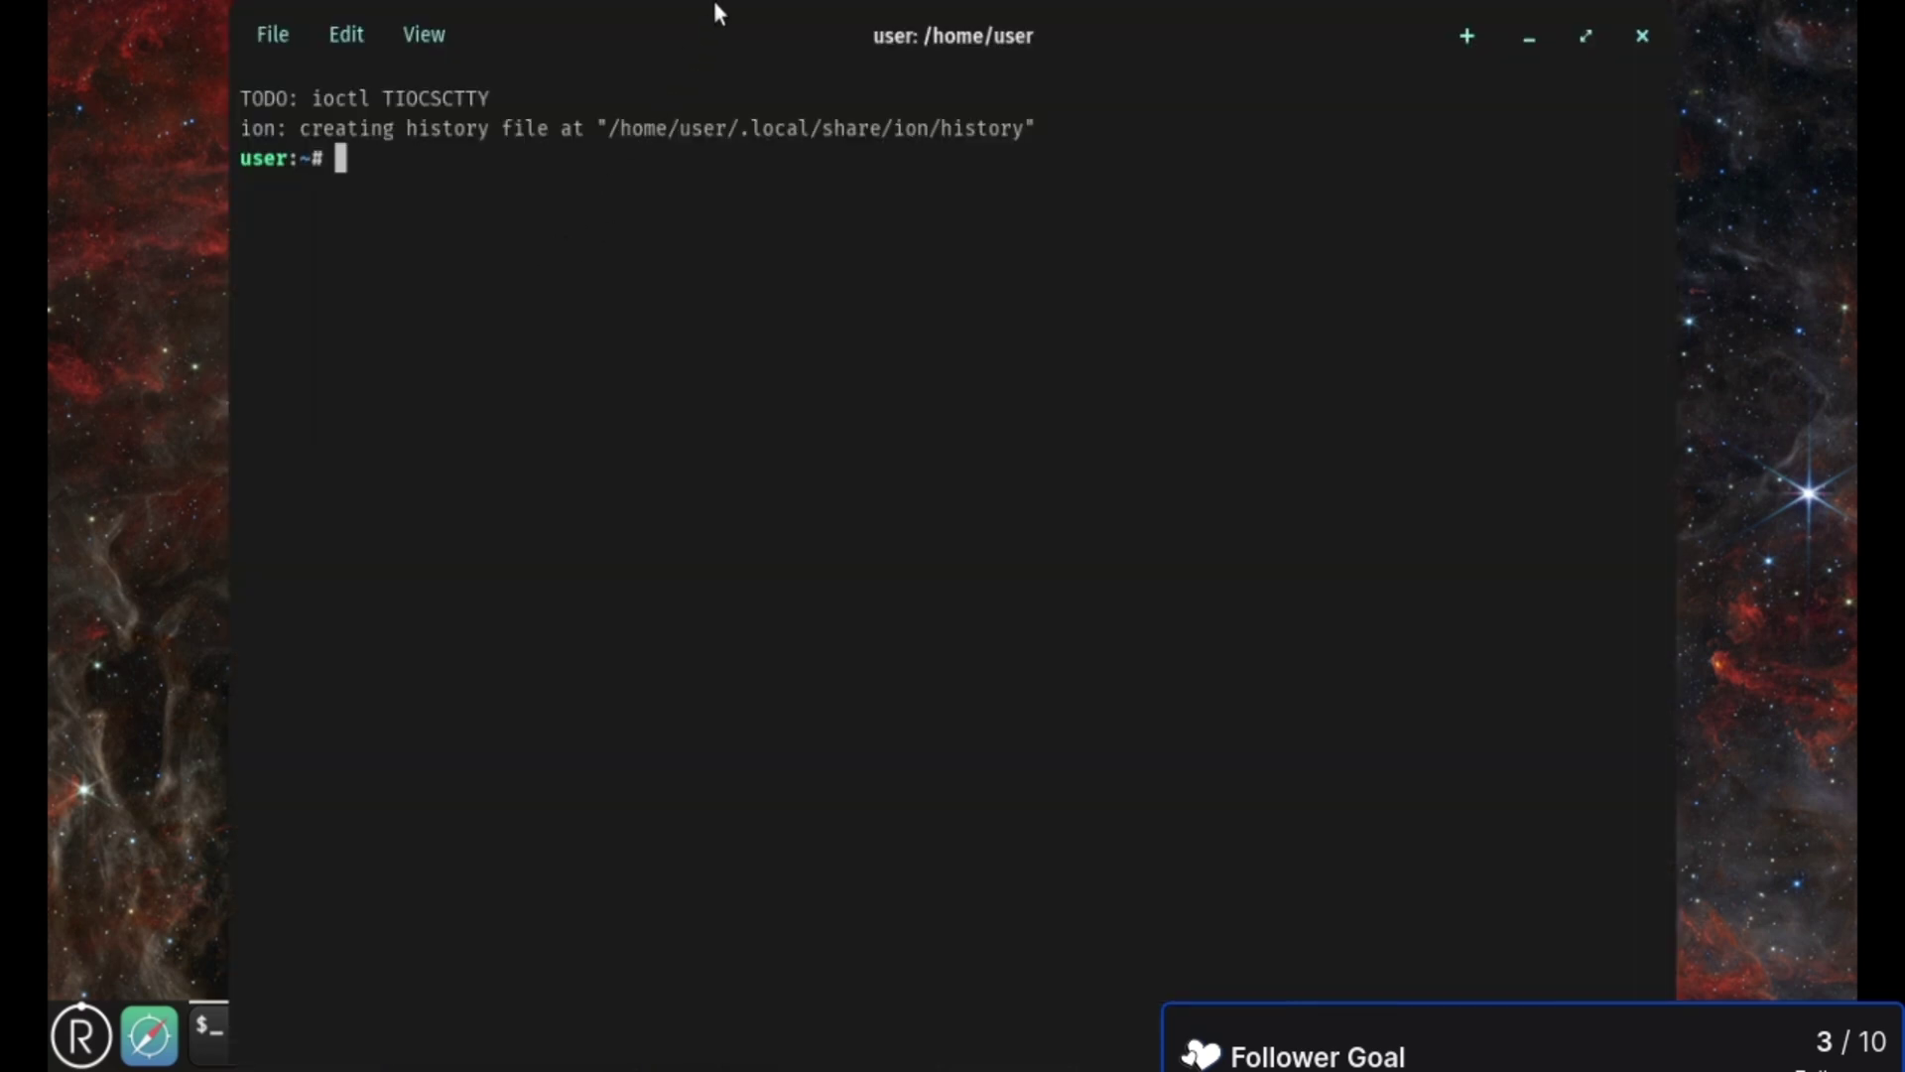
double_click(716, 4)
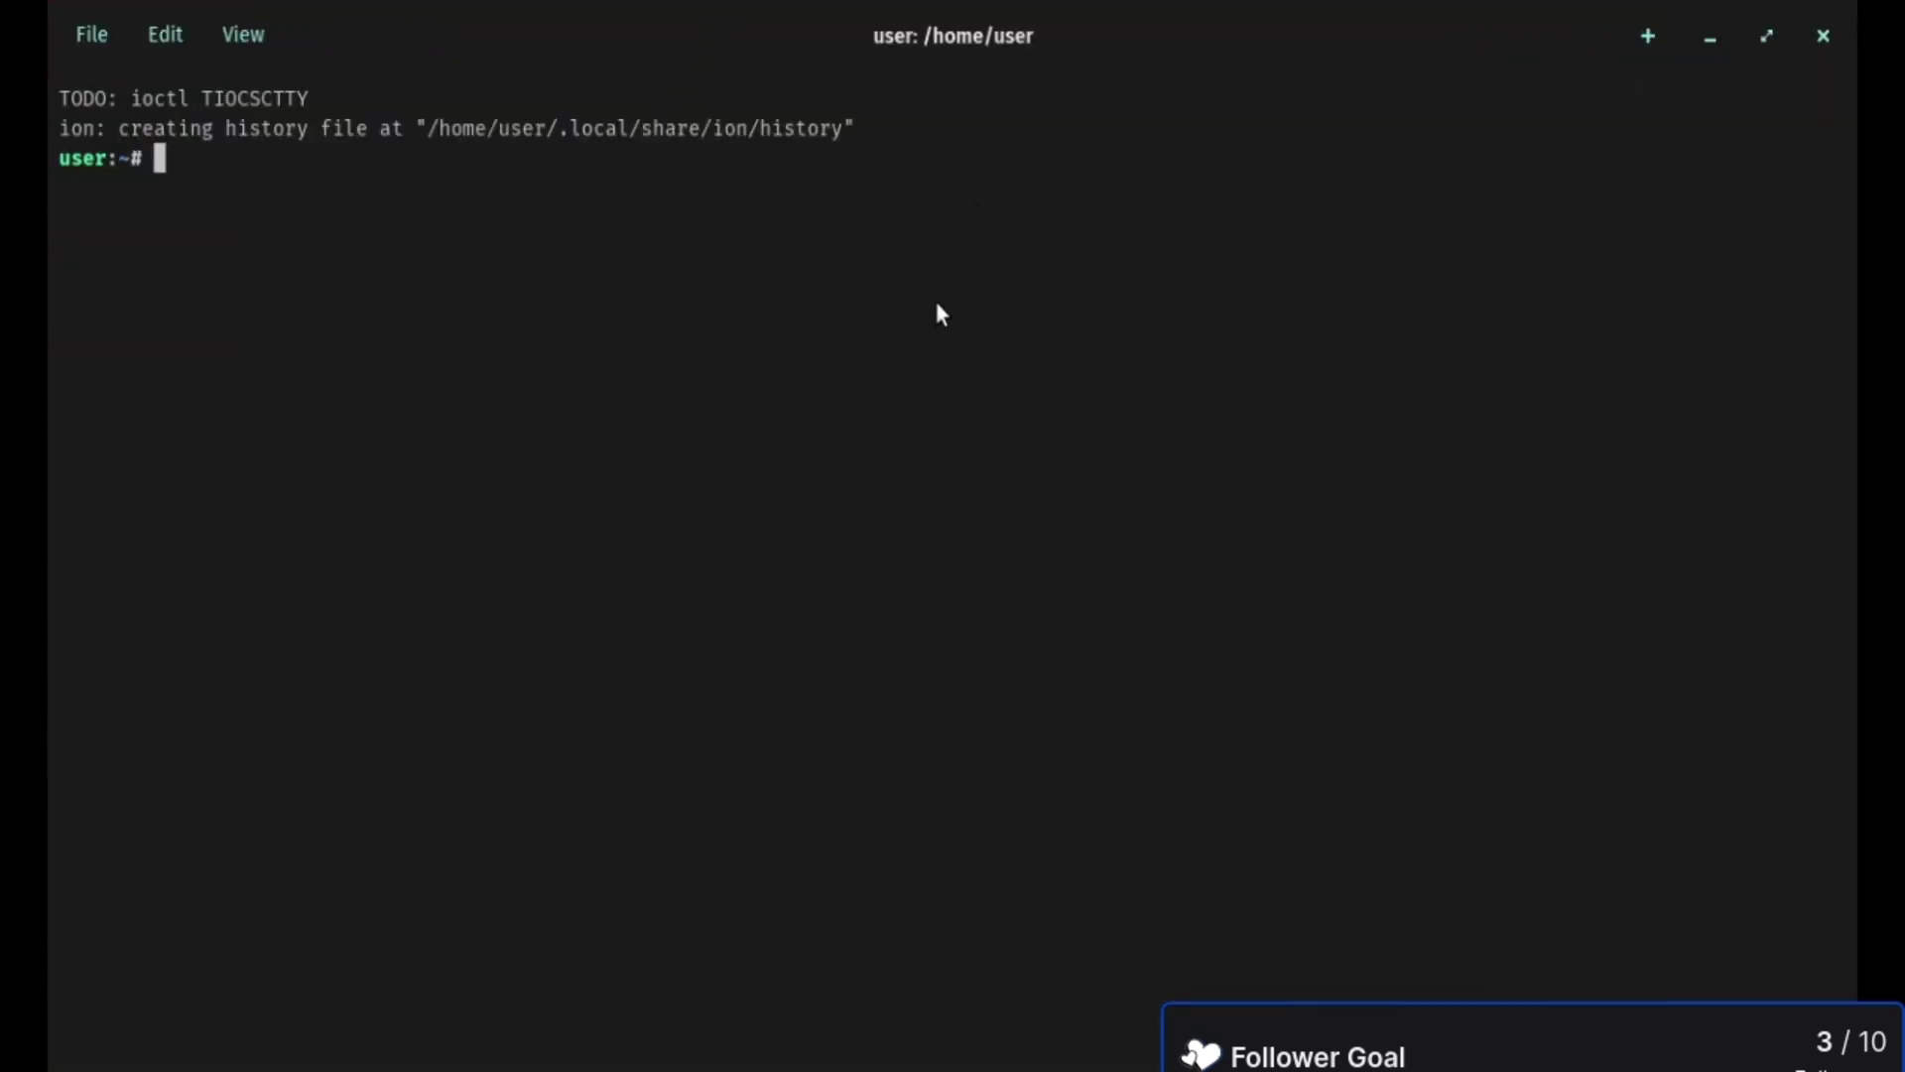
type("su root")
key("Return")
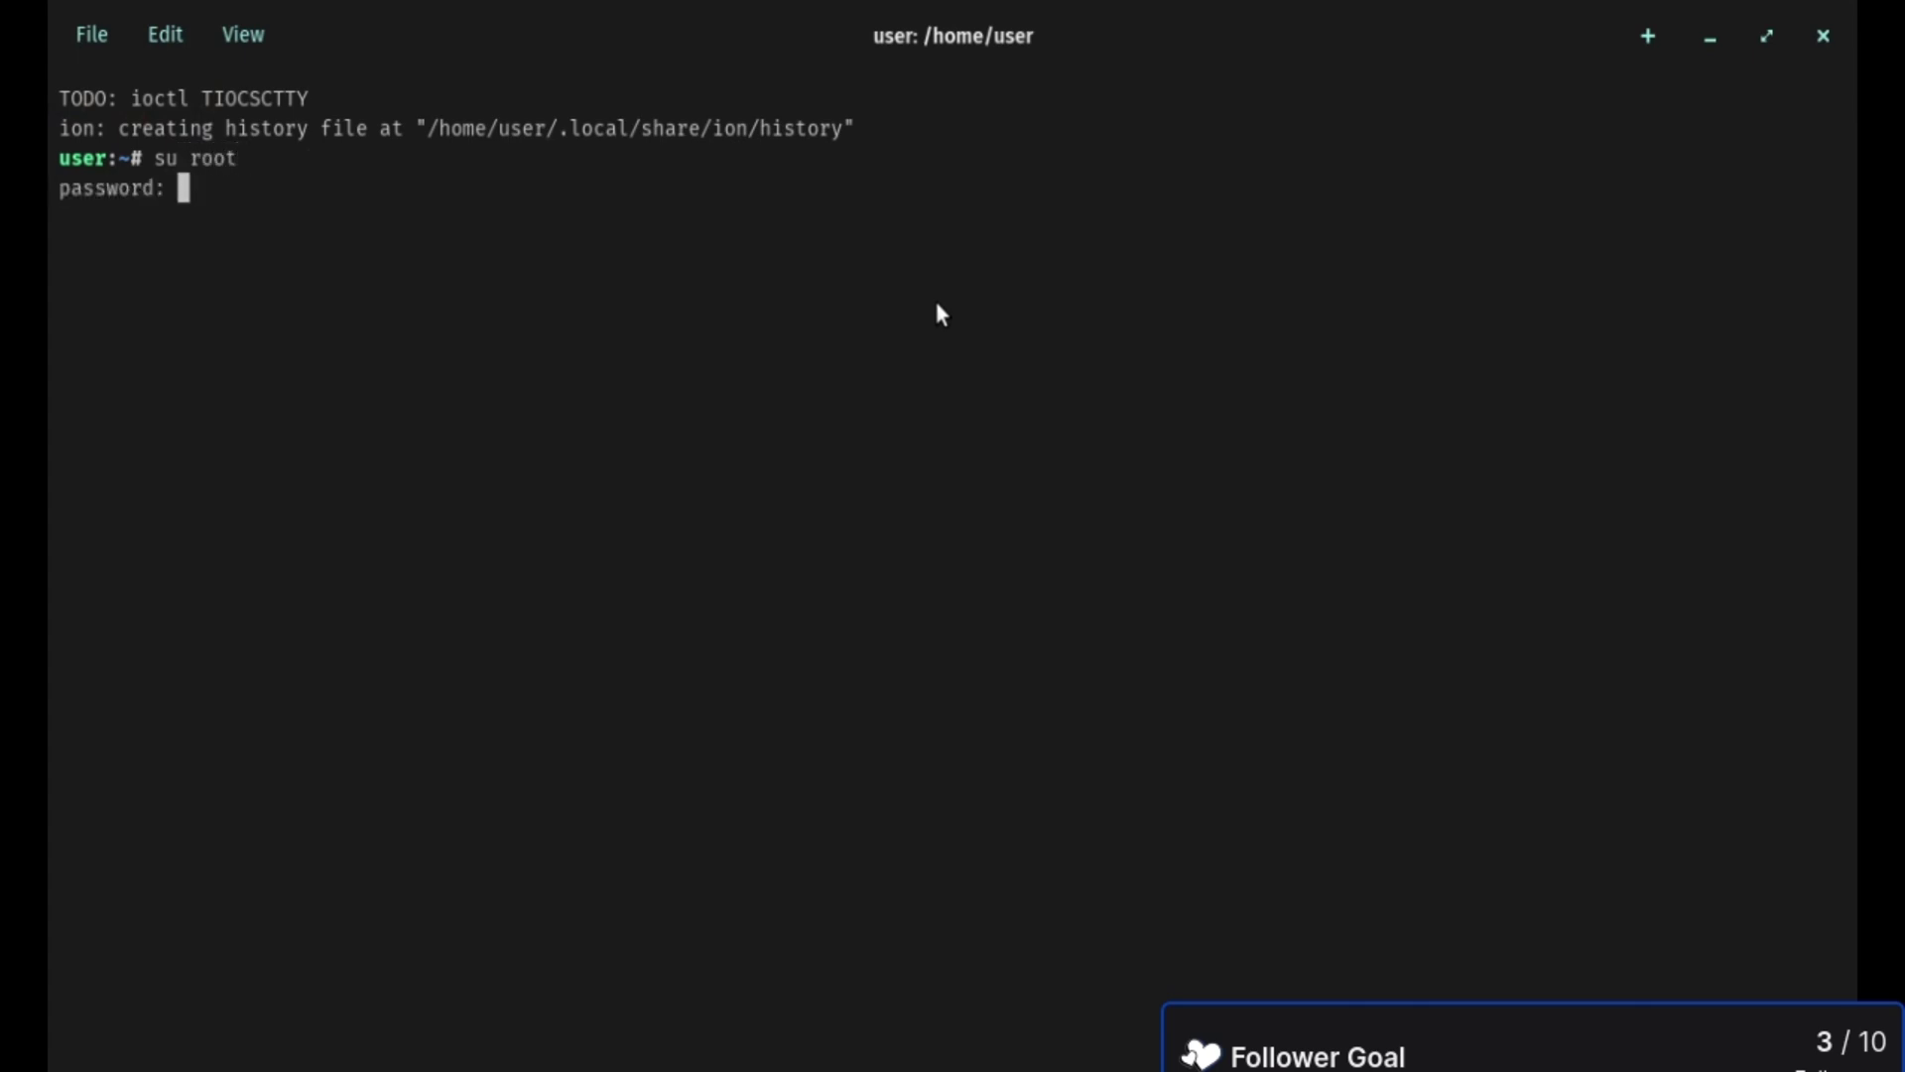
key("Return")
- Run redox_installer_tui twice, then confirm the current user with whoami
type("re")
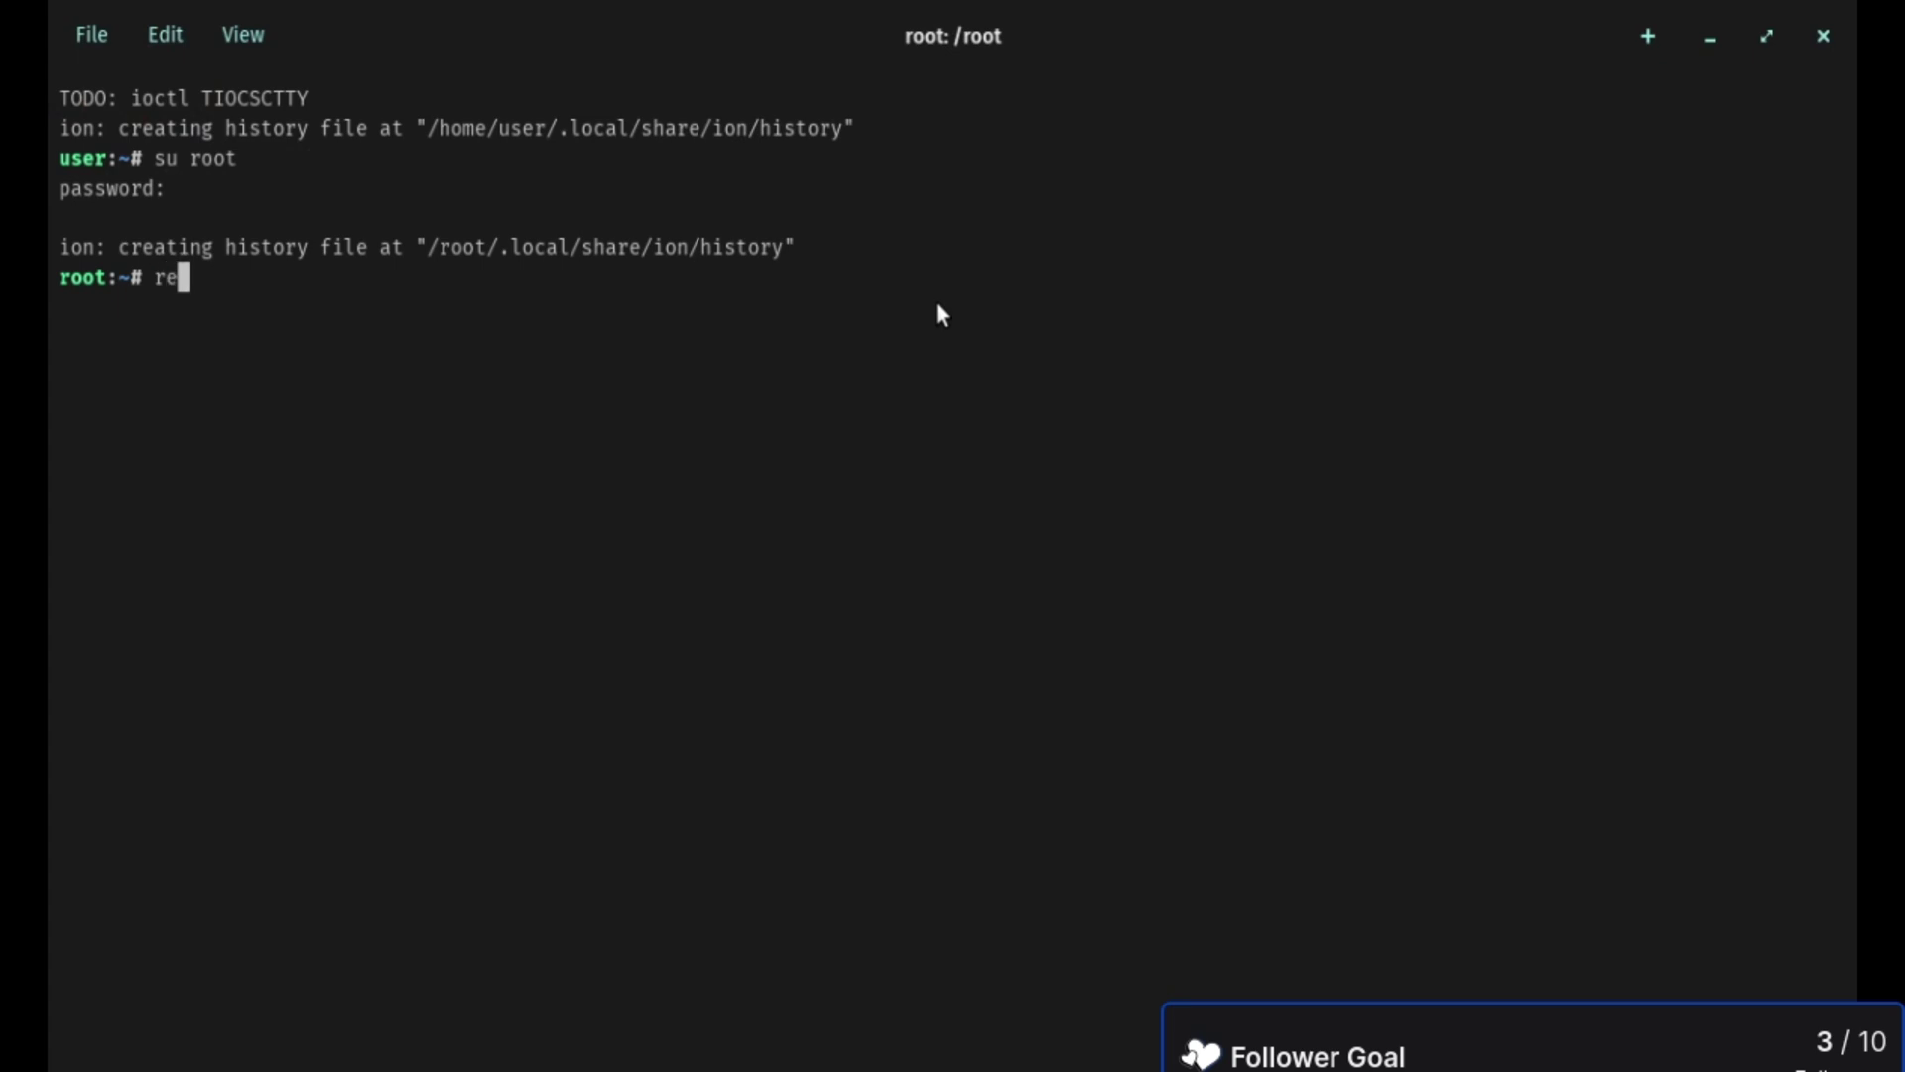
type("dox_installer_tui")
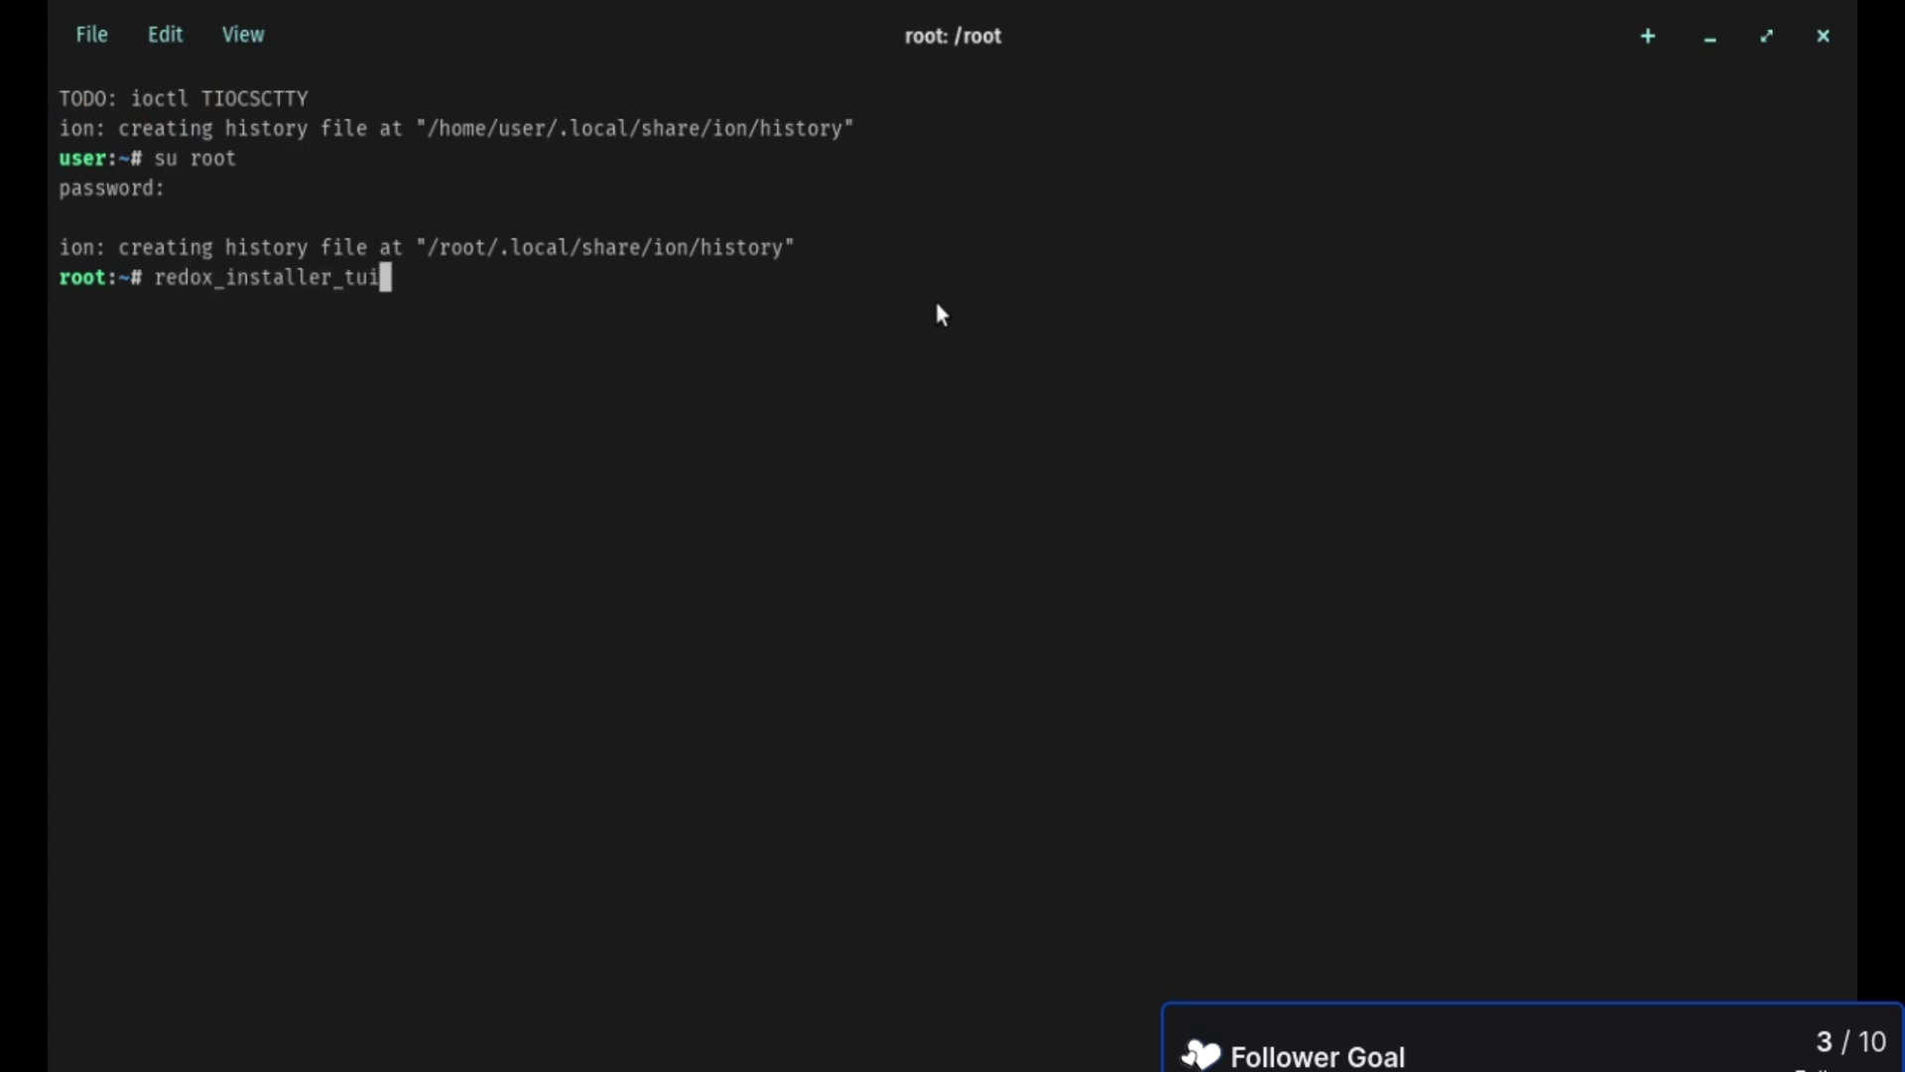
key("Return")
key("Up")
key("Return")
type("whoami")
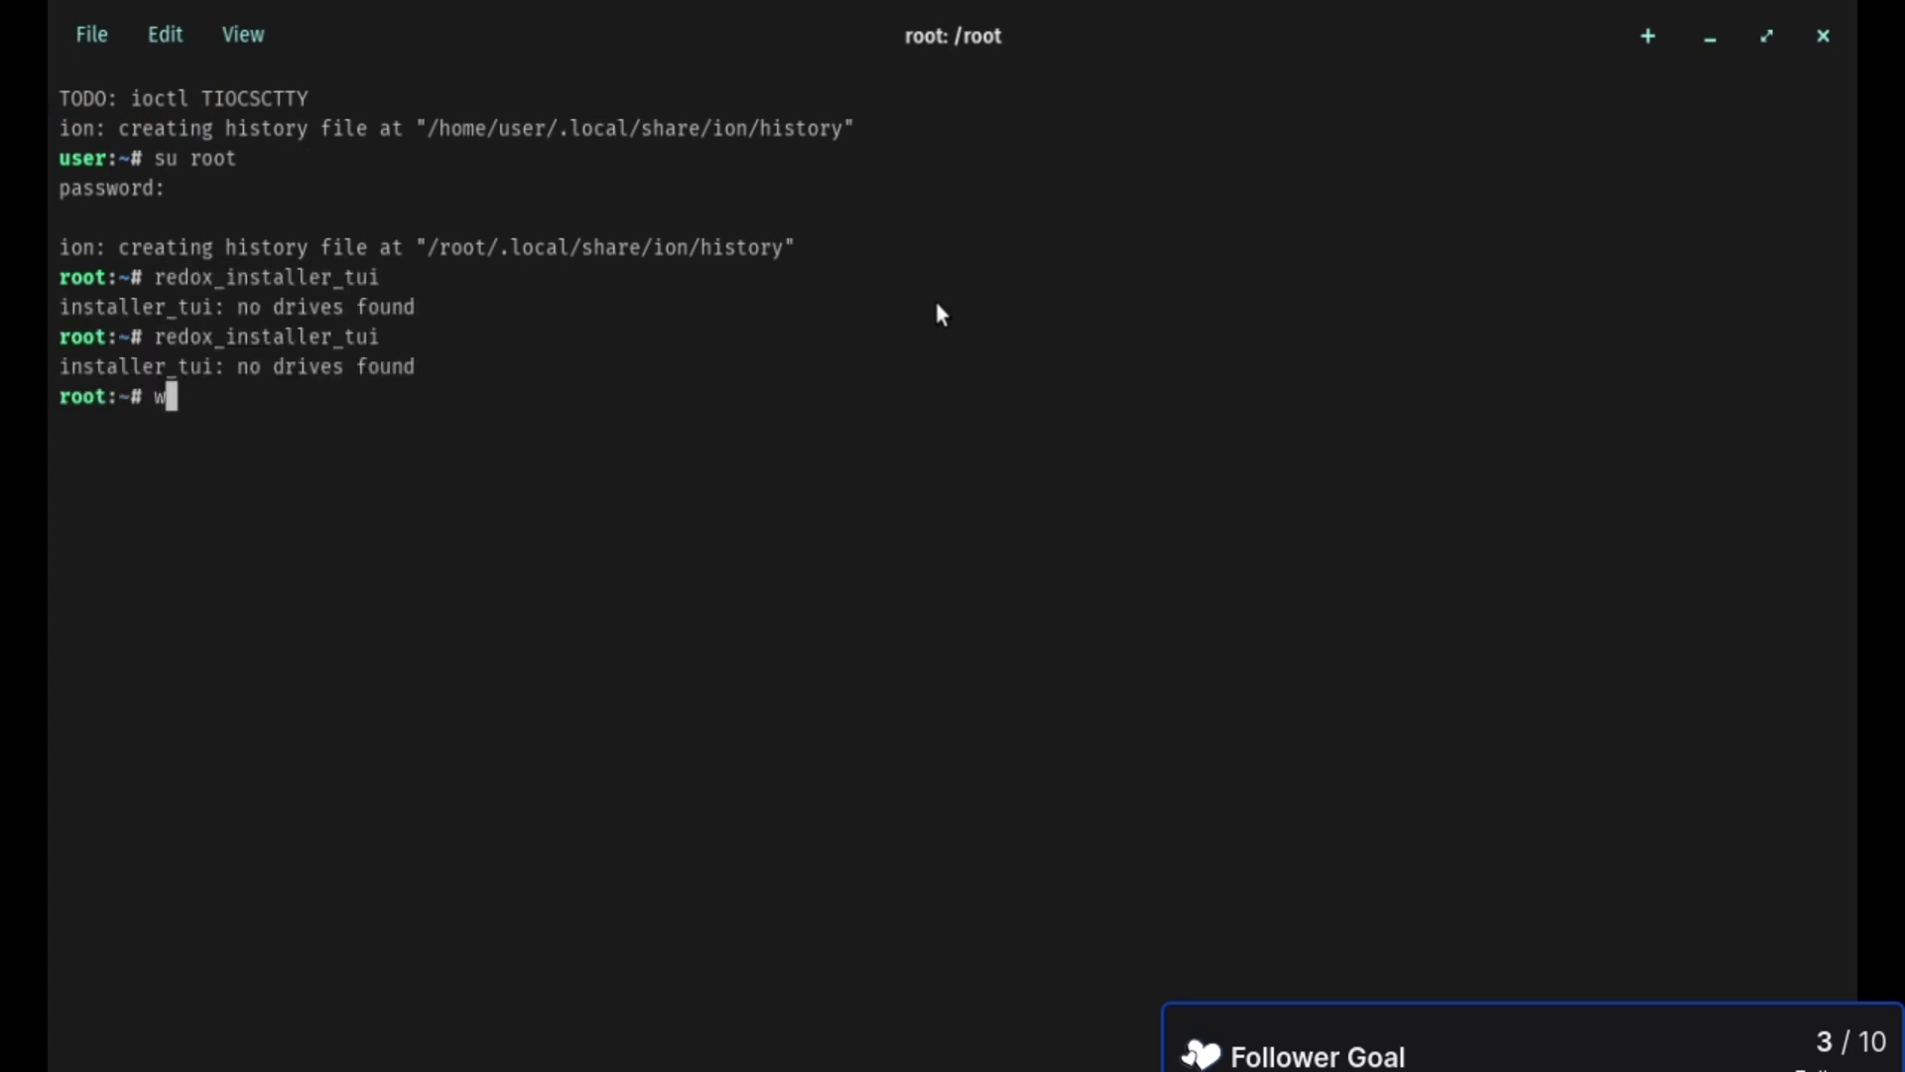
key("Return")
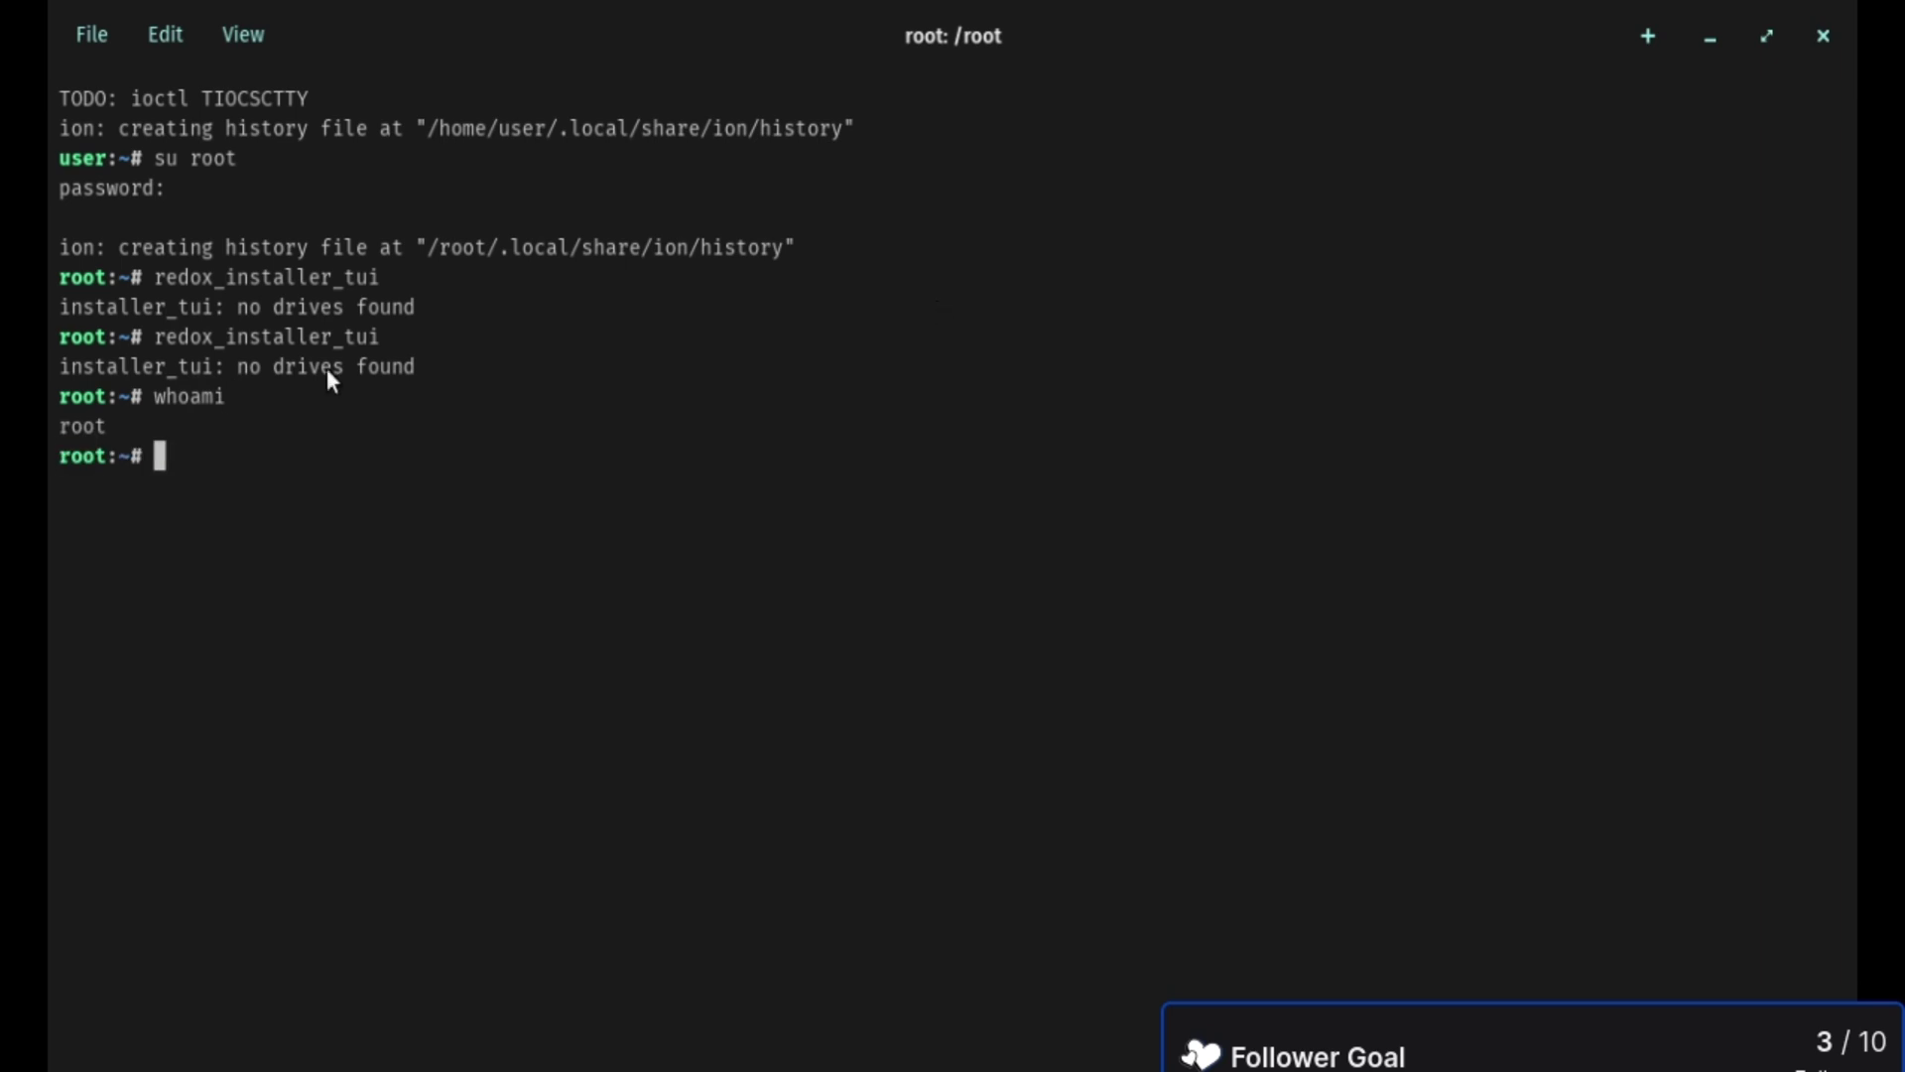
- Launch redox_installer_gui, then try redox_installer_tui --help
key("Up")
key("Up")
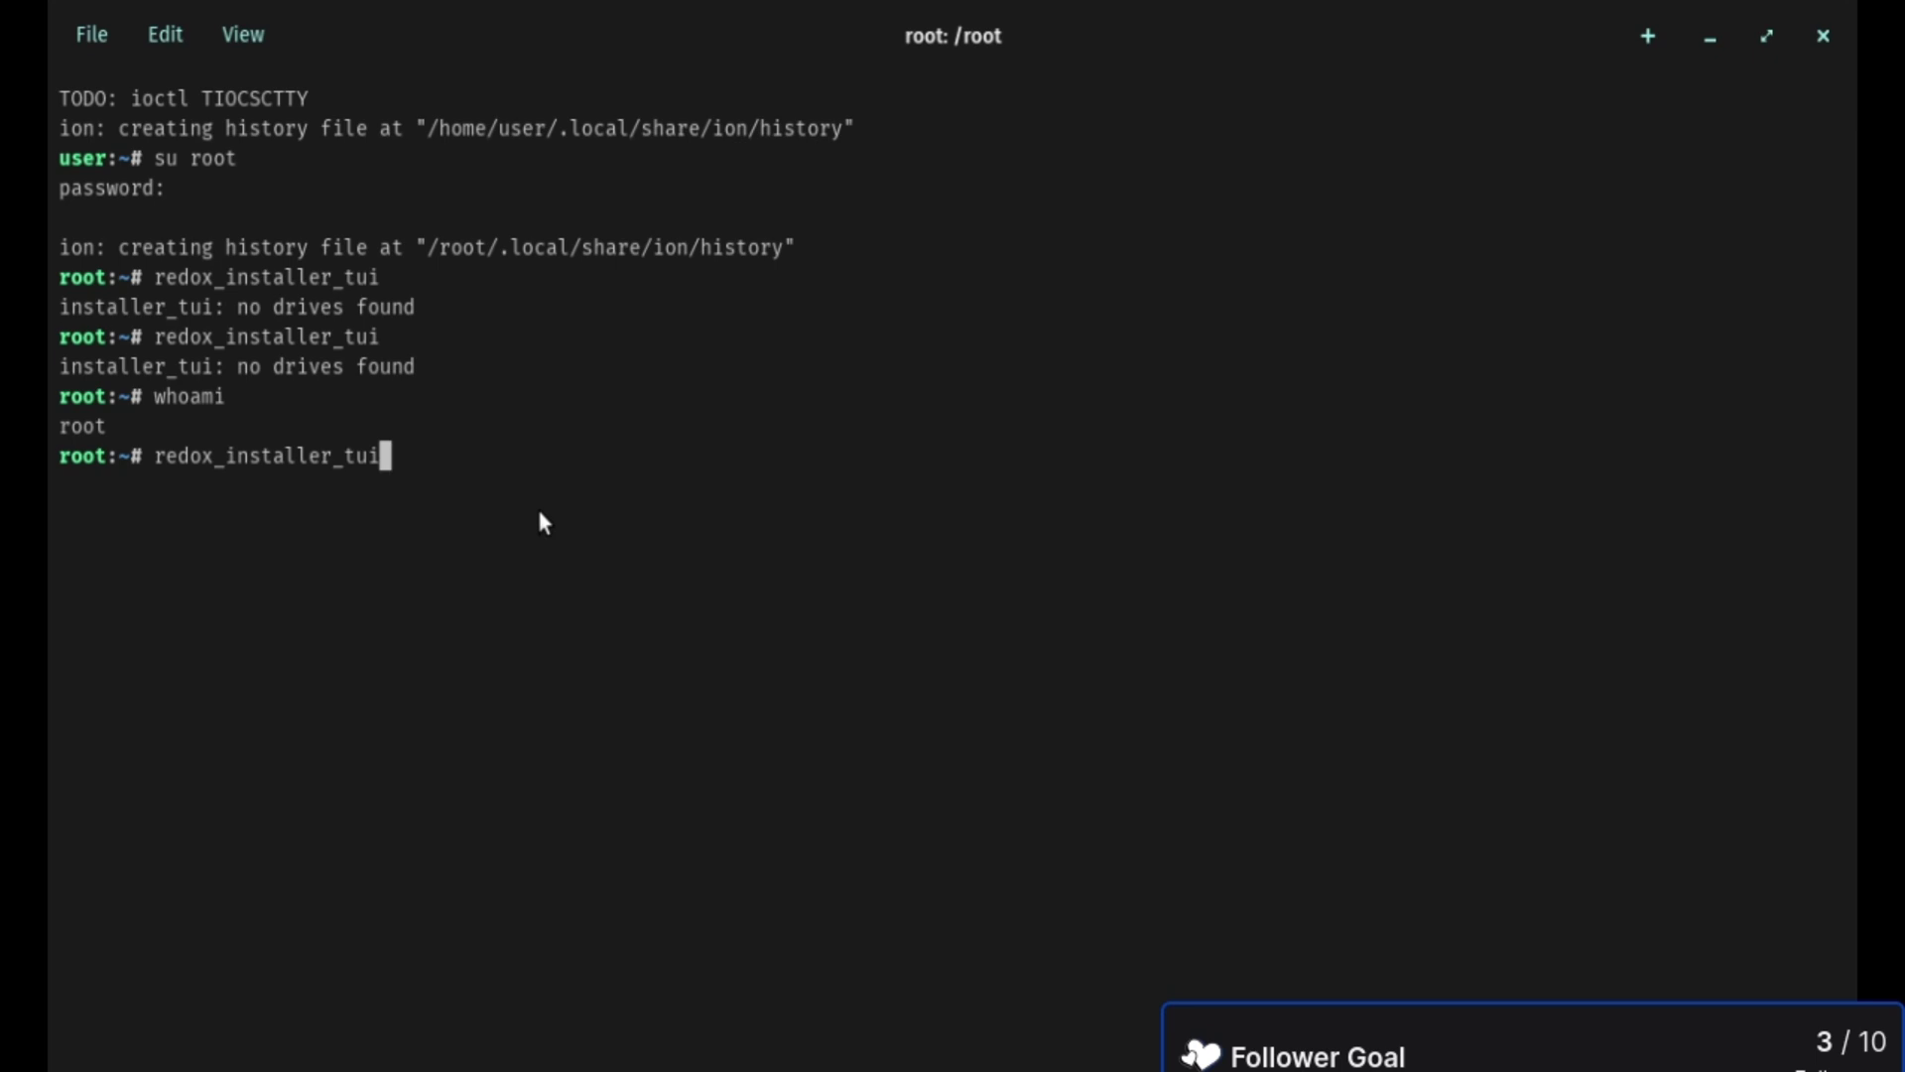
key("BackSpace")
key("BackSpace")
key("BackSpace")
type("gui")
key("Return")
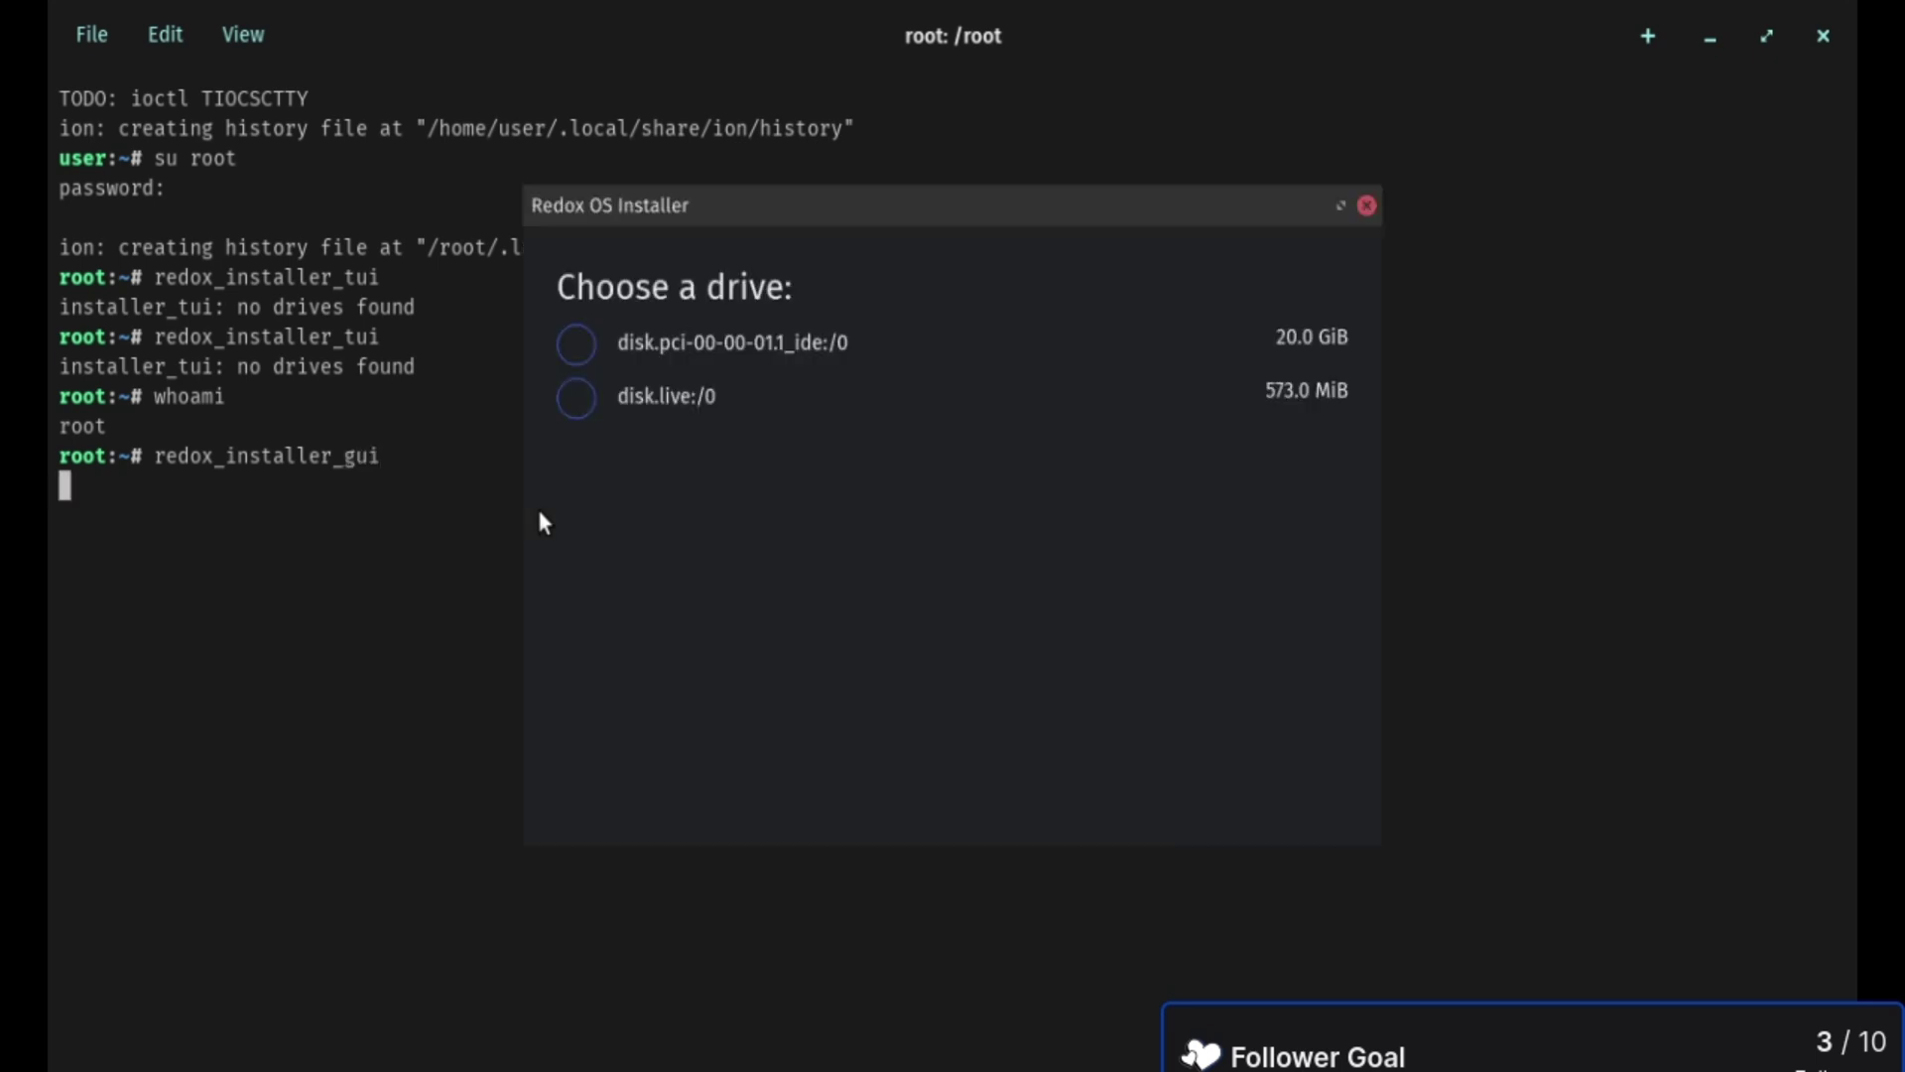
type("redox_installer_tui --help")
key("Return")
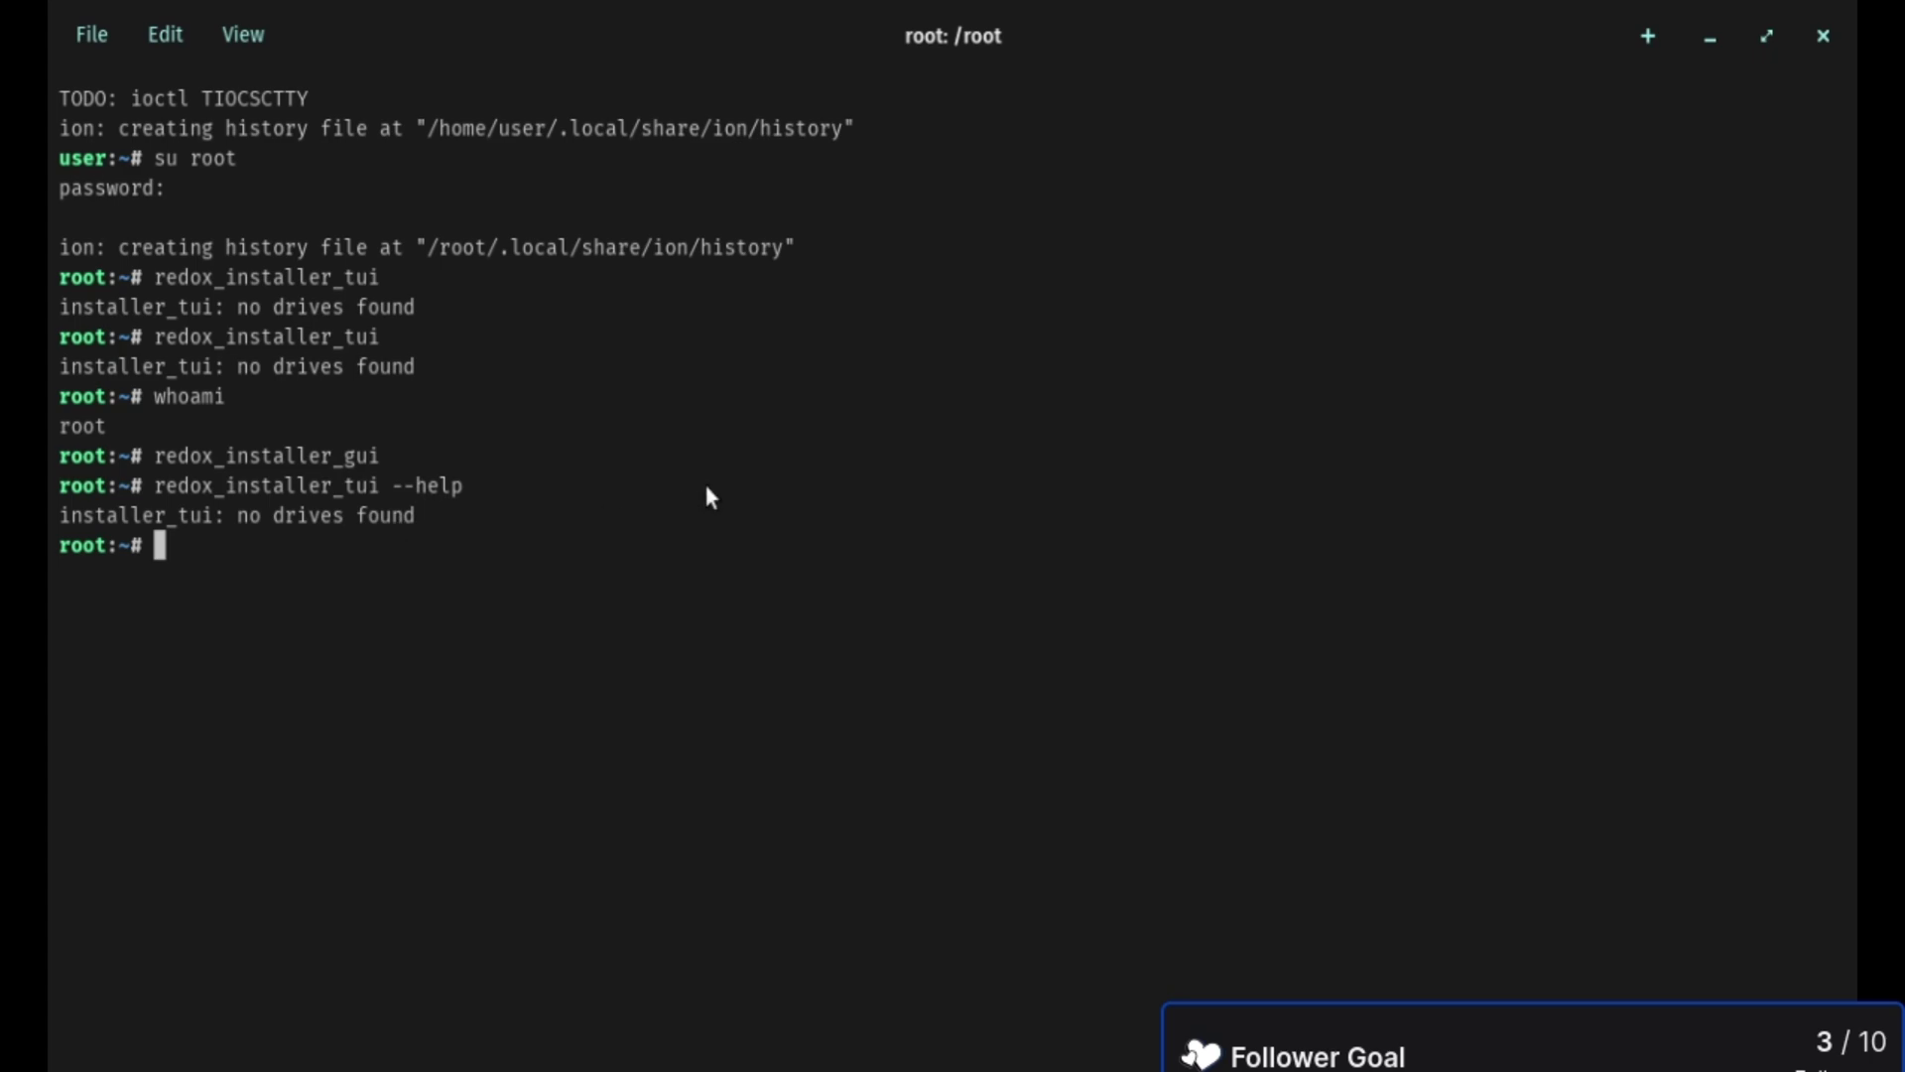
- Relaunch redox_installer_gui, install onto the 20.0 GiB disk.pci-00-00-01.1_ide:/0, then close the terminal
key("Up")
key("Up")
key("Return")
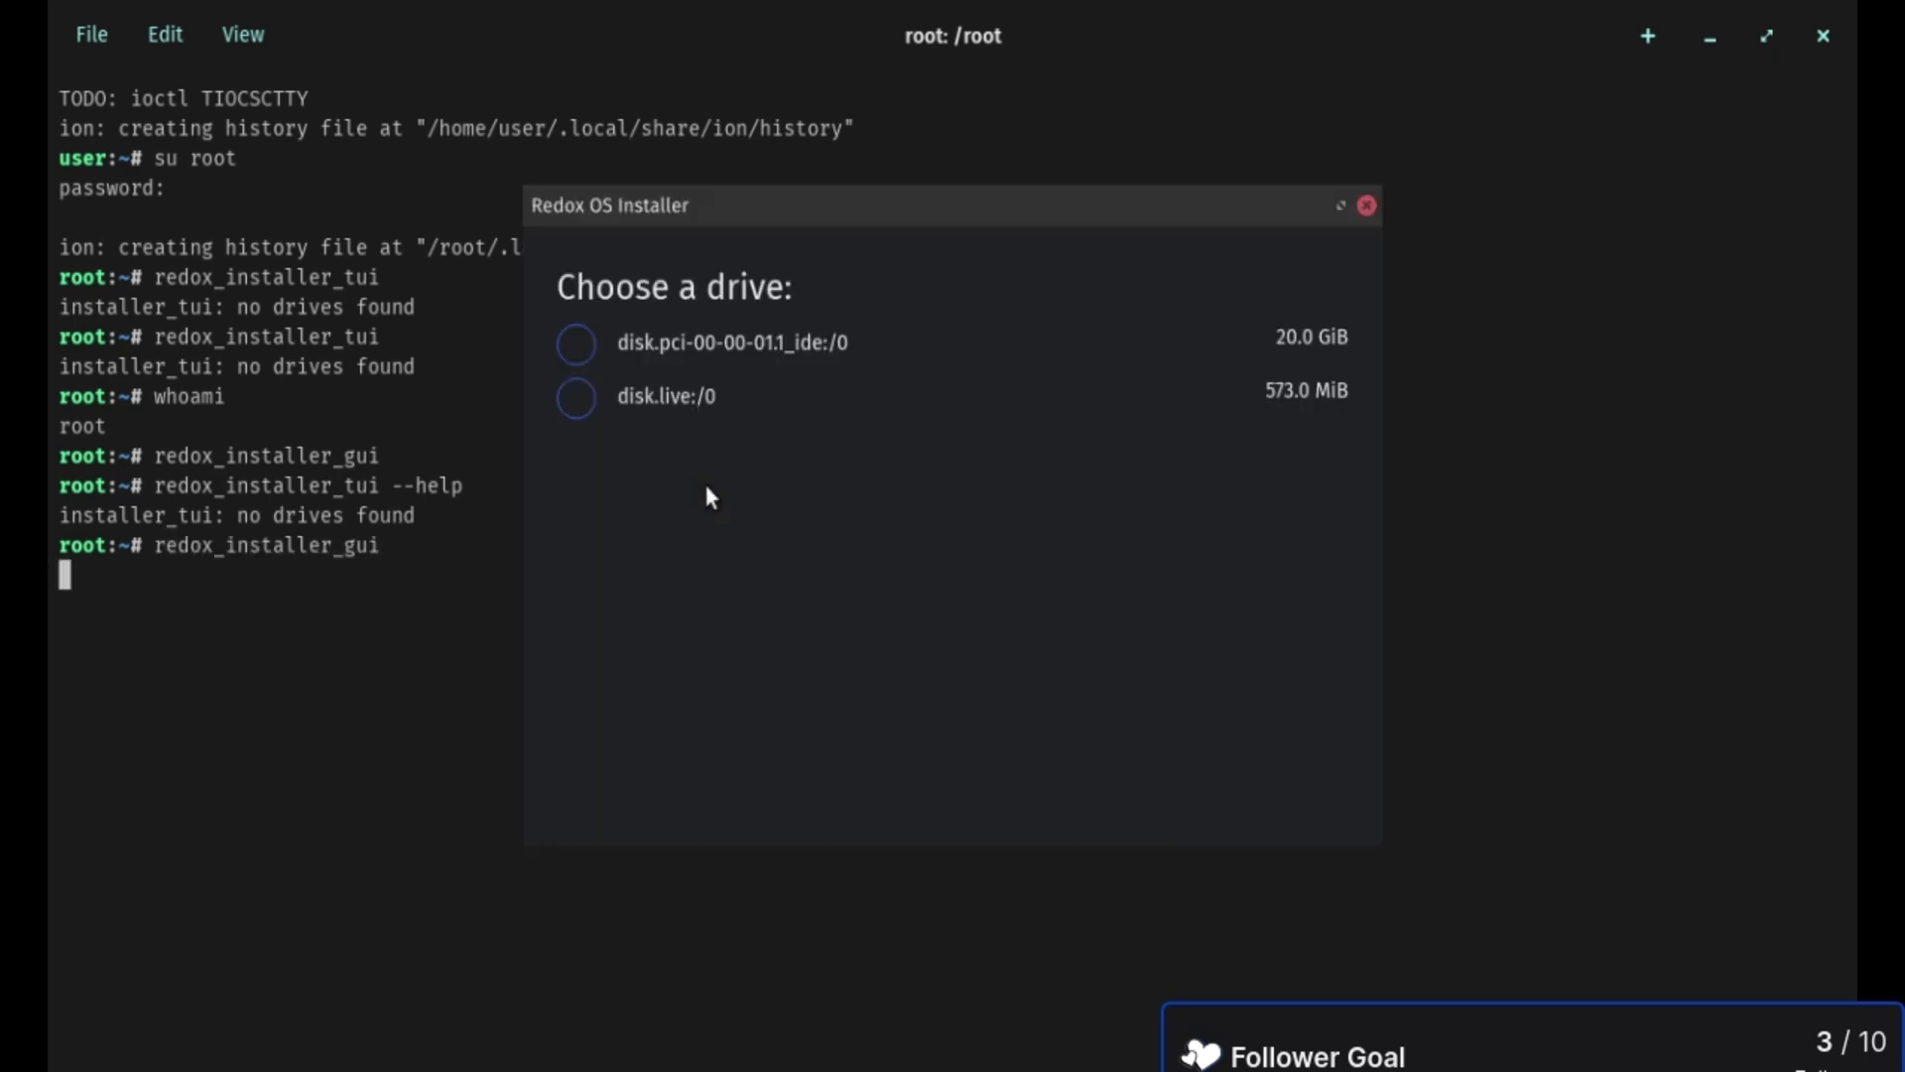
left_click(749, 342)
left_click(1289, 774)
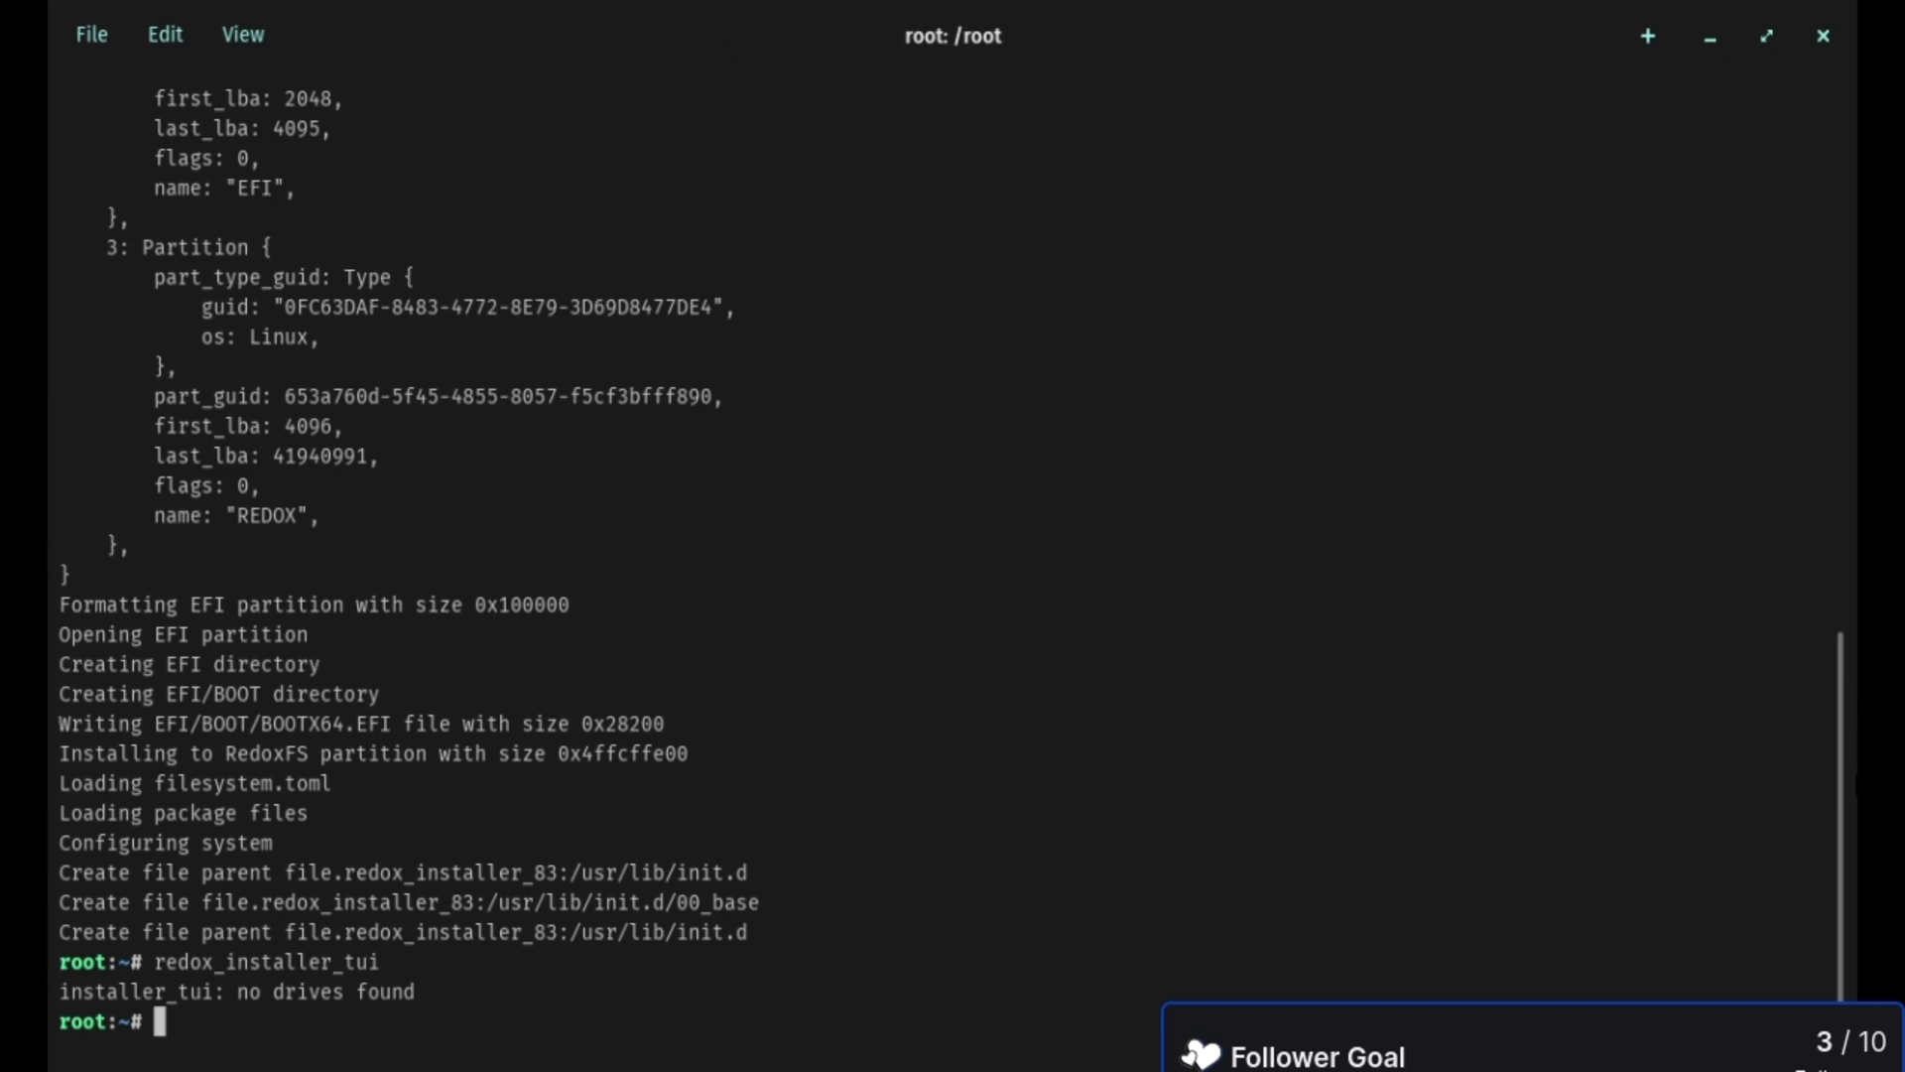
left_click(1822, 35)
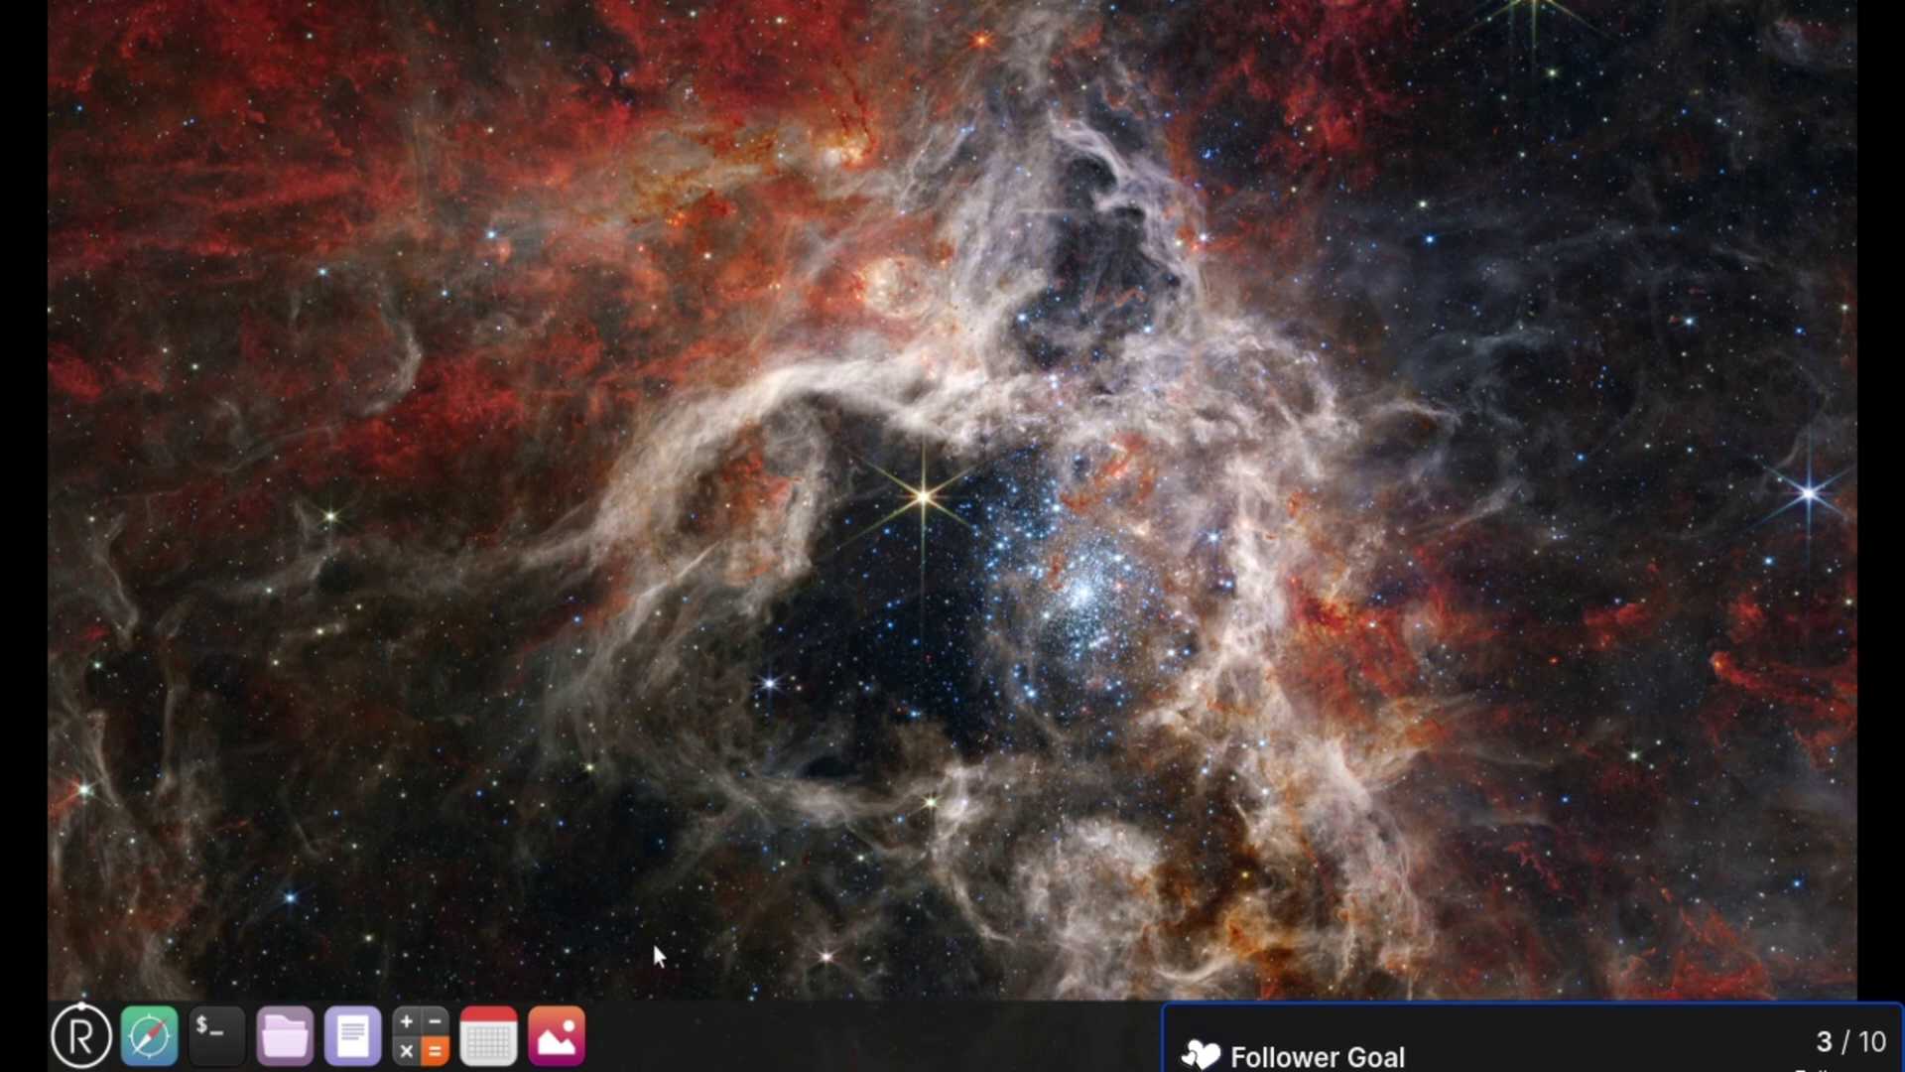
left_click(285, 1035)
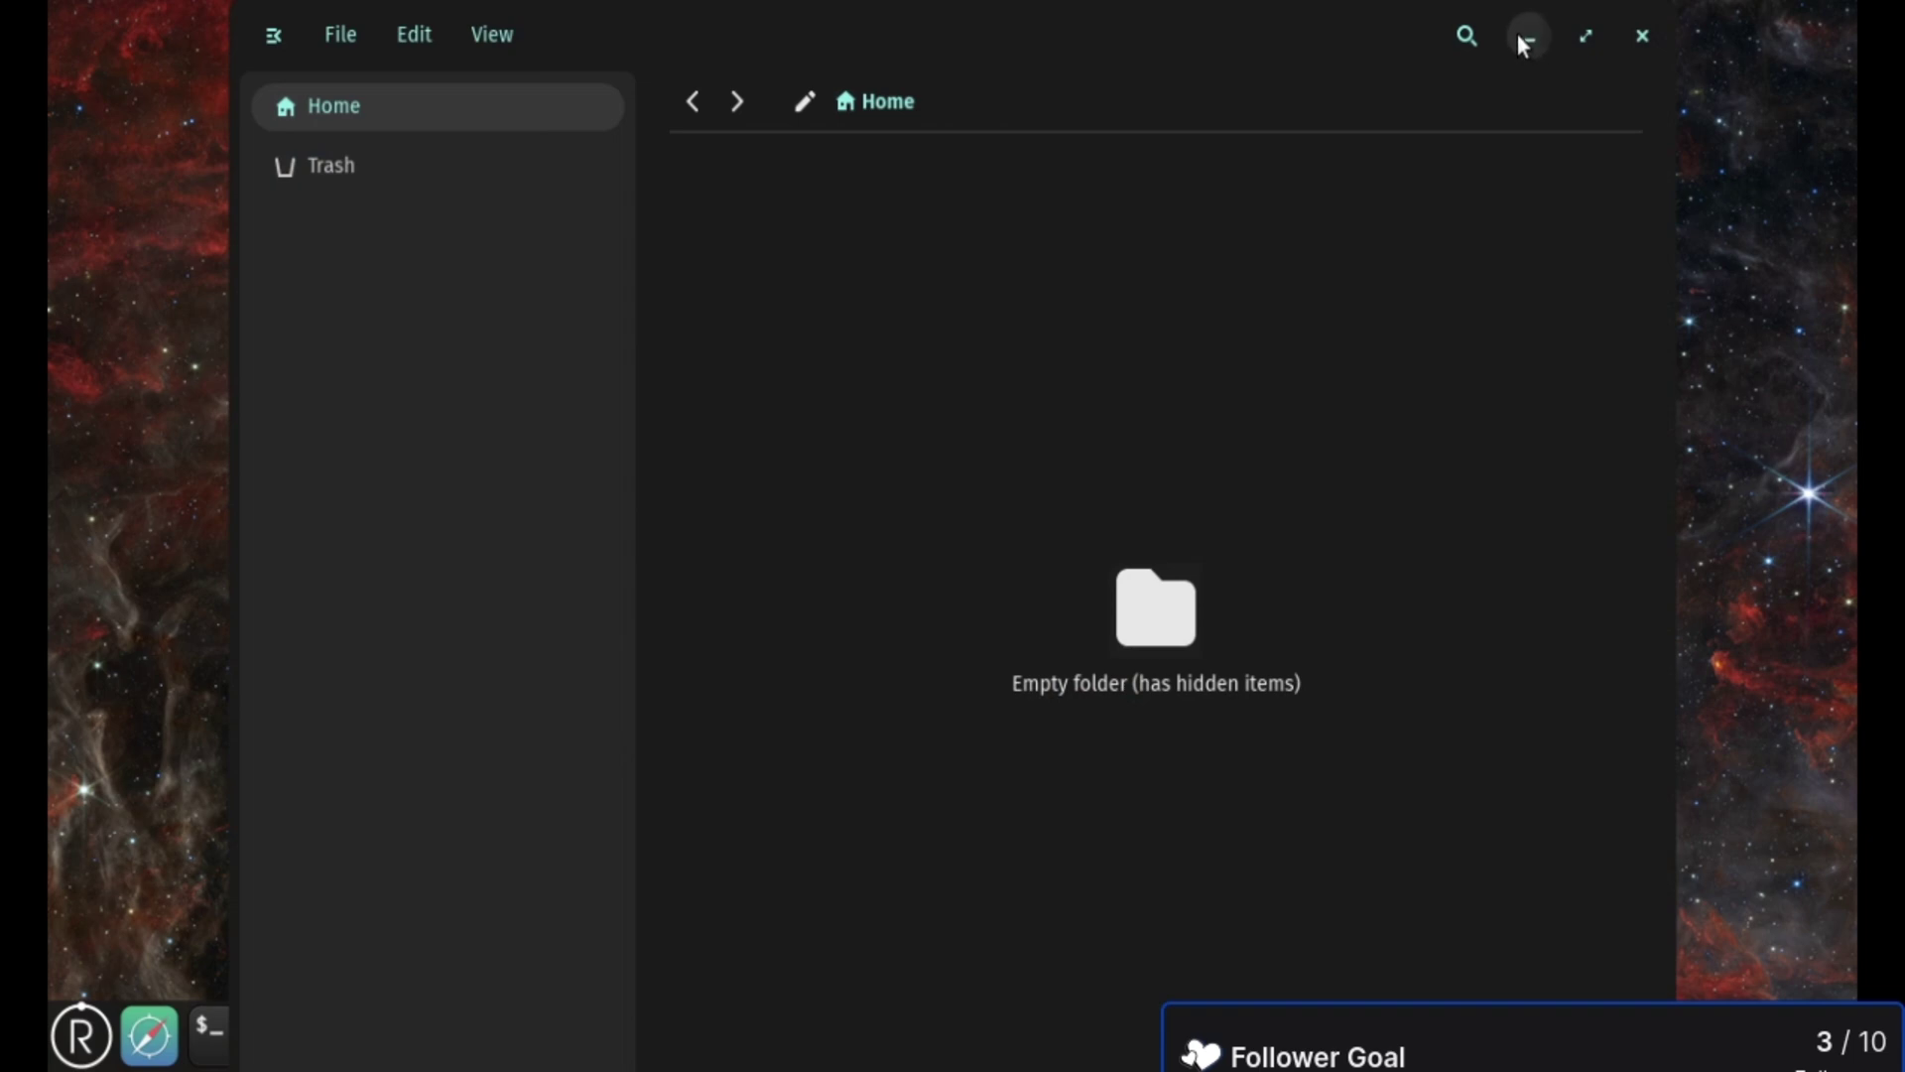
left_click(1642, 38)
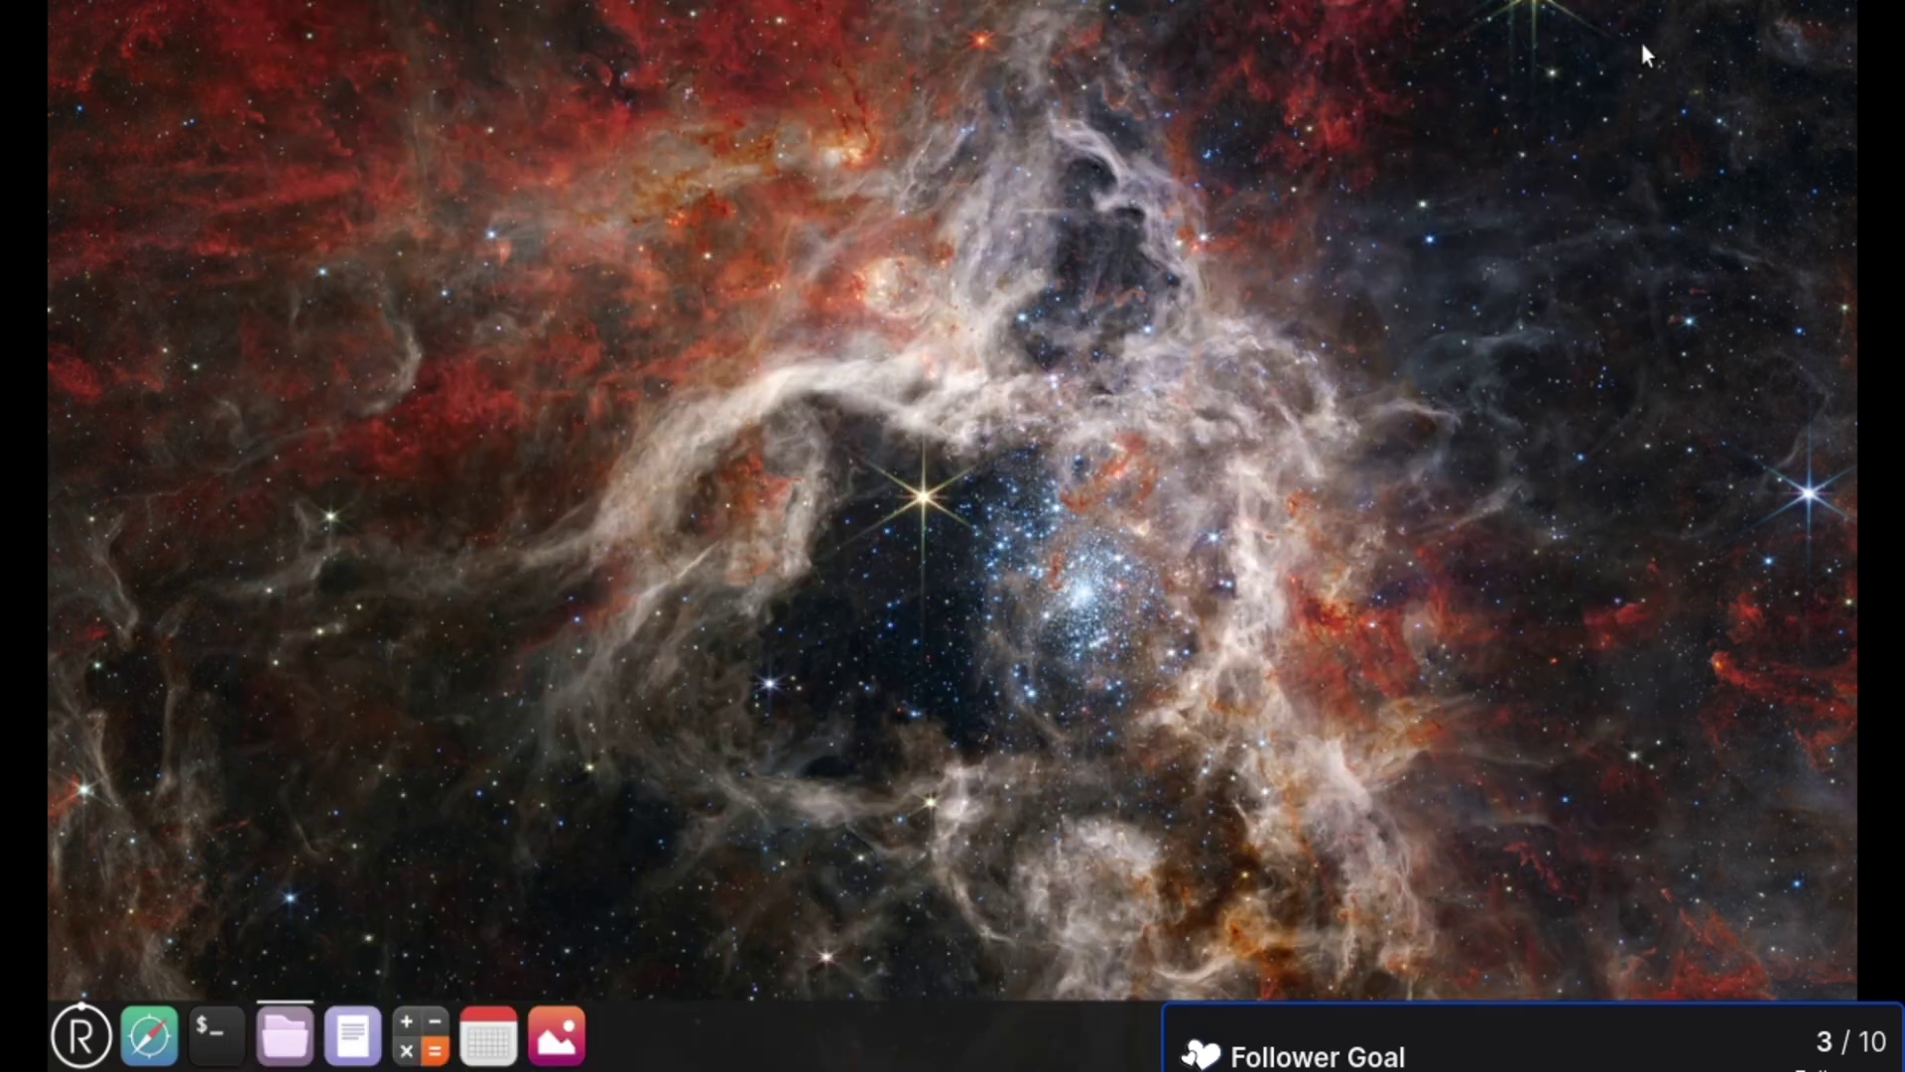
left_click(149, 1035)
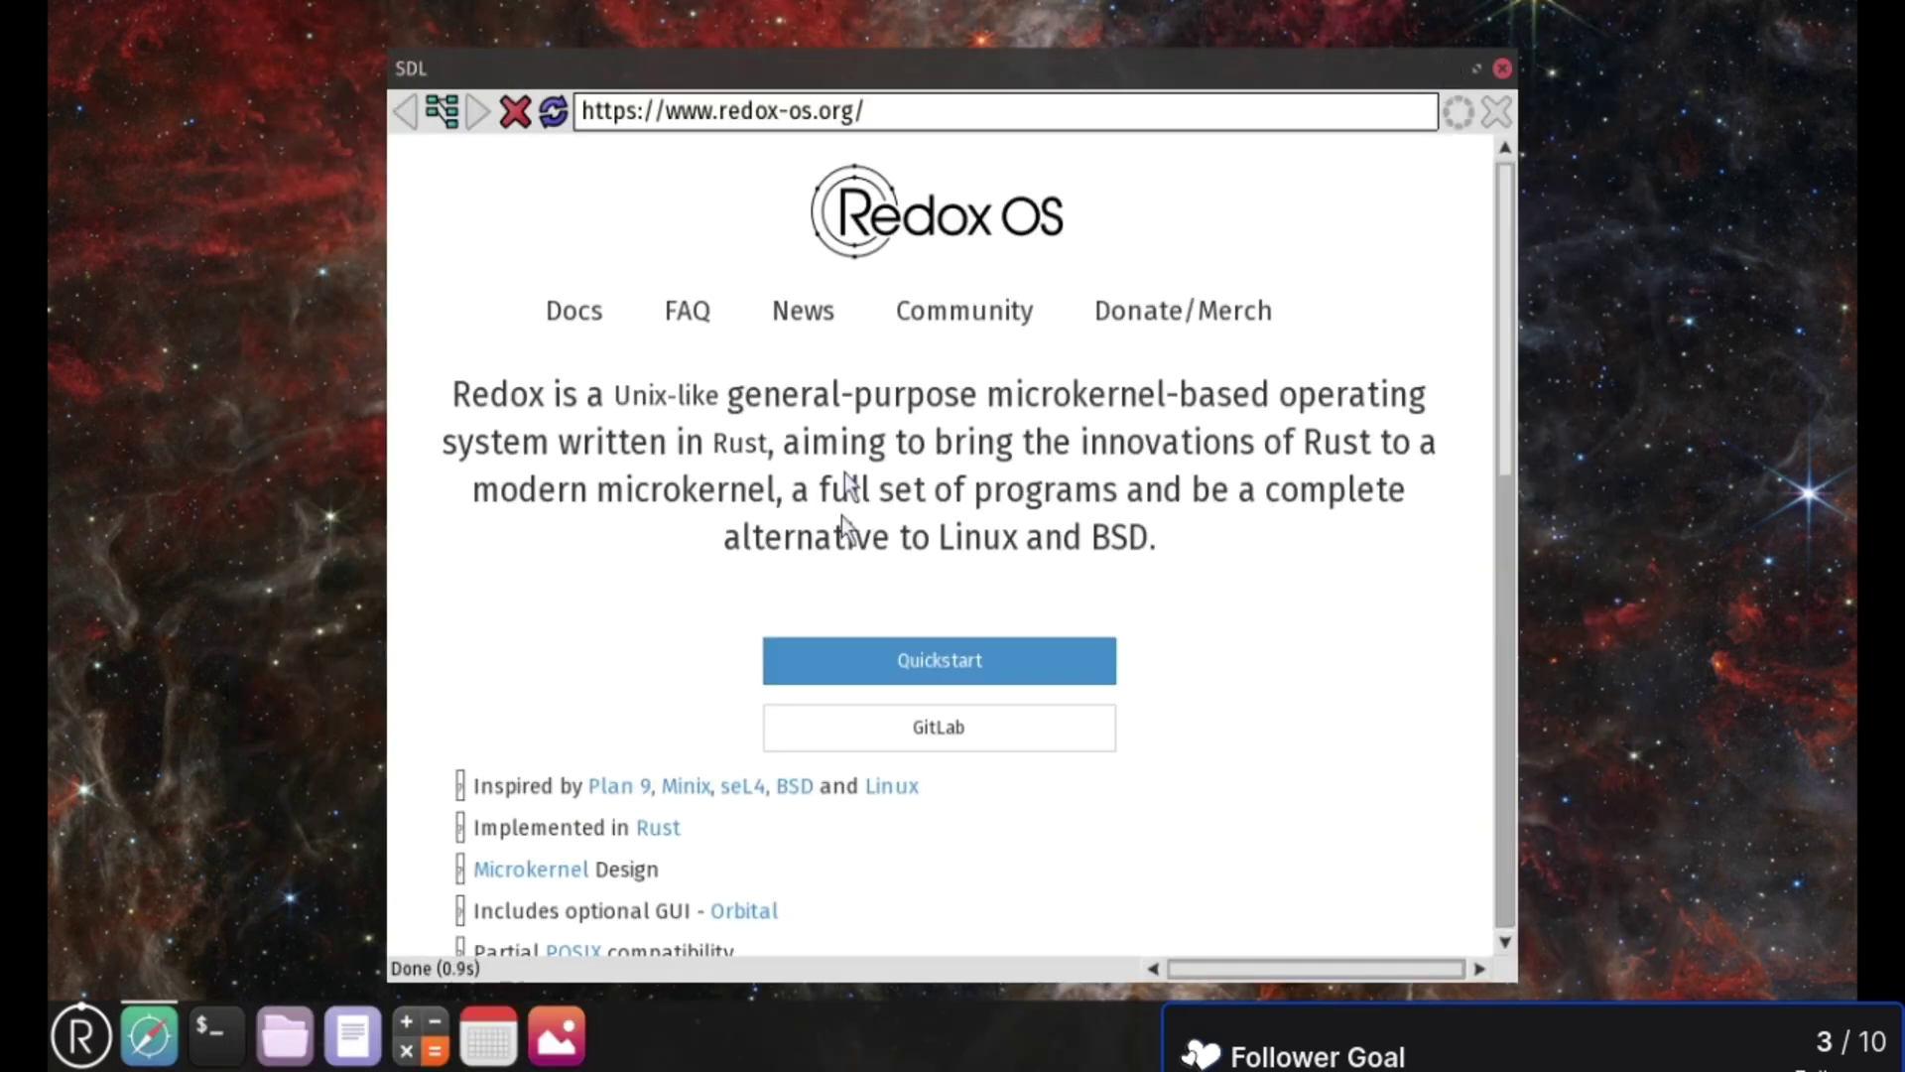
scroll(815, 448, "down", 5)
scroll(816, 445, "up", 5)
scroll(938, 368, "down", 3)
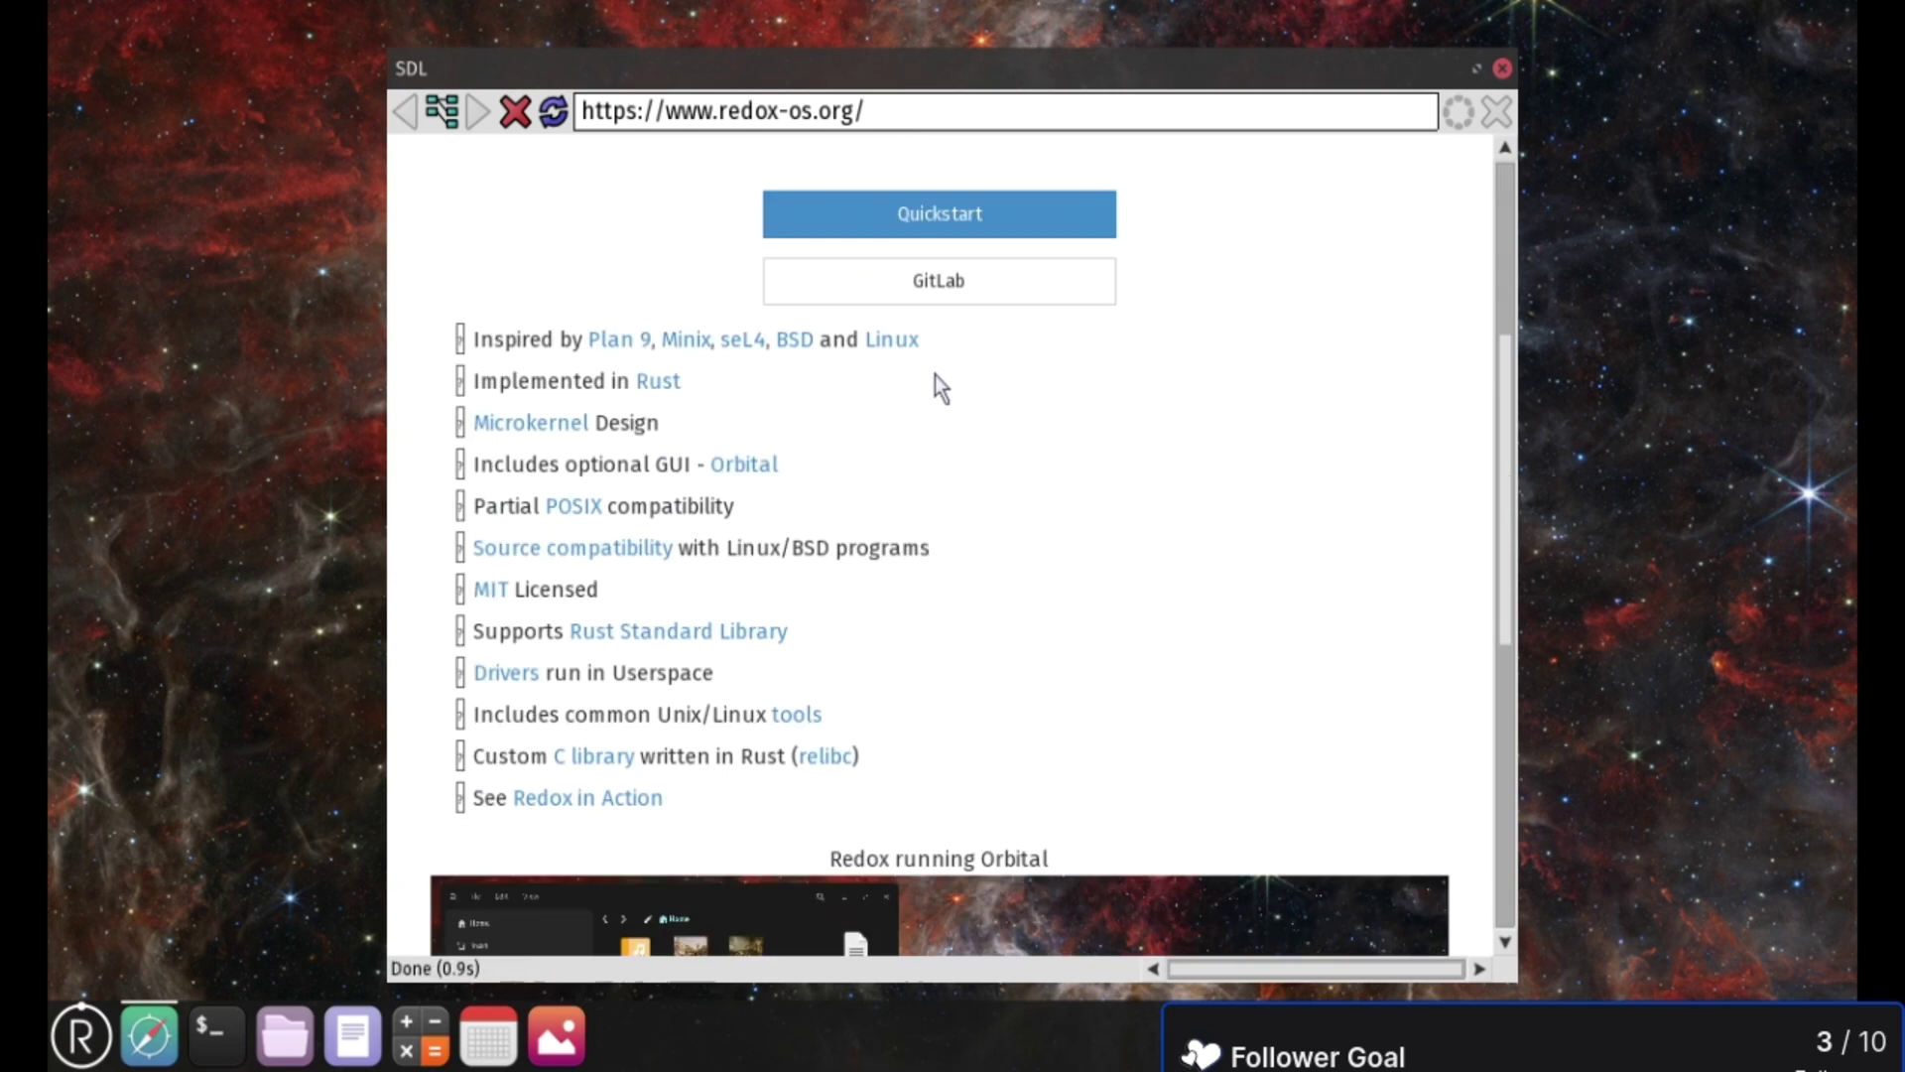
scroll(975, 447, "down", 5)
scroll(973, 440, "up", 10)
scroll(973, 434, "down", 10)
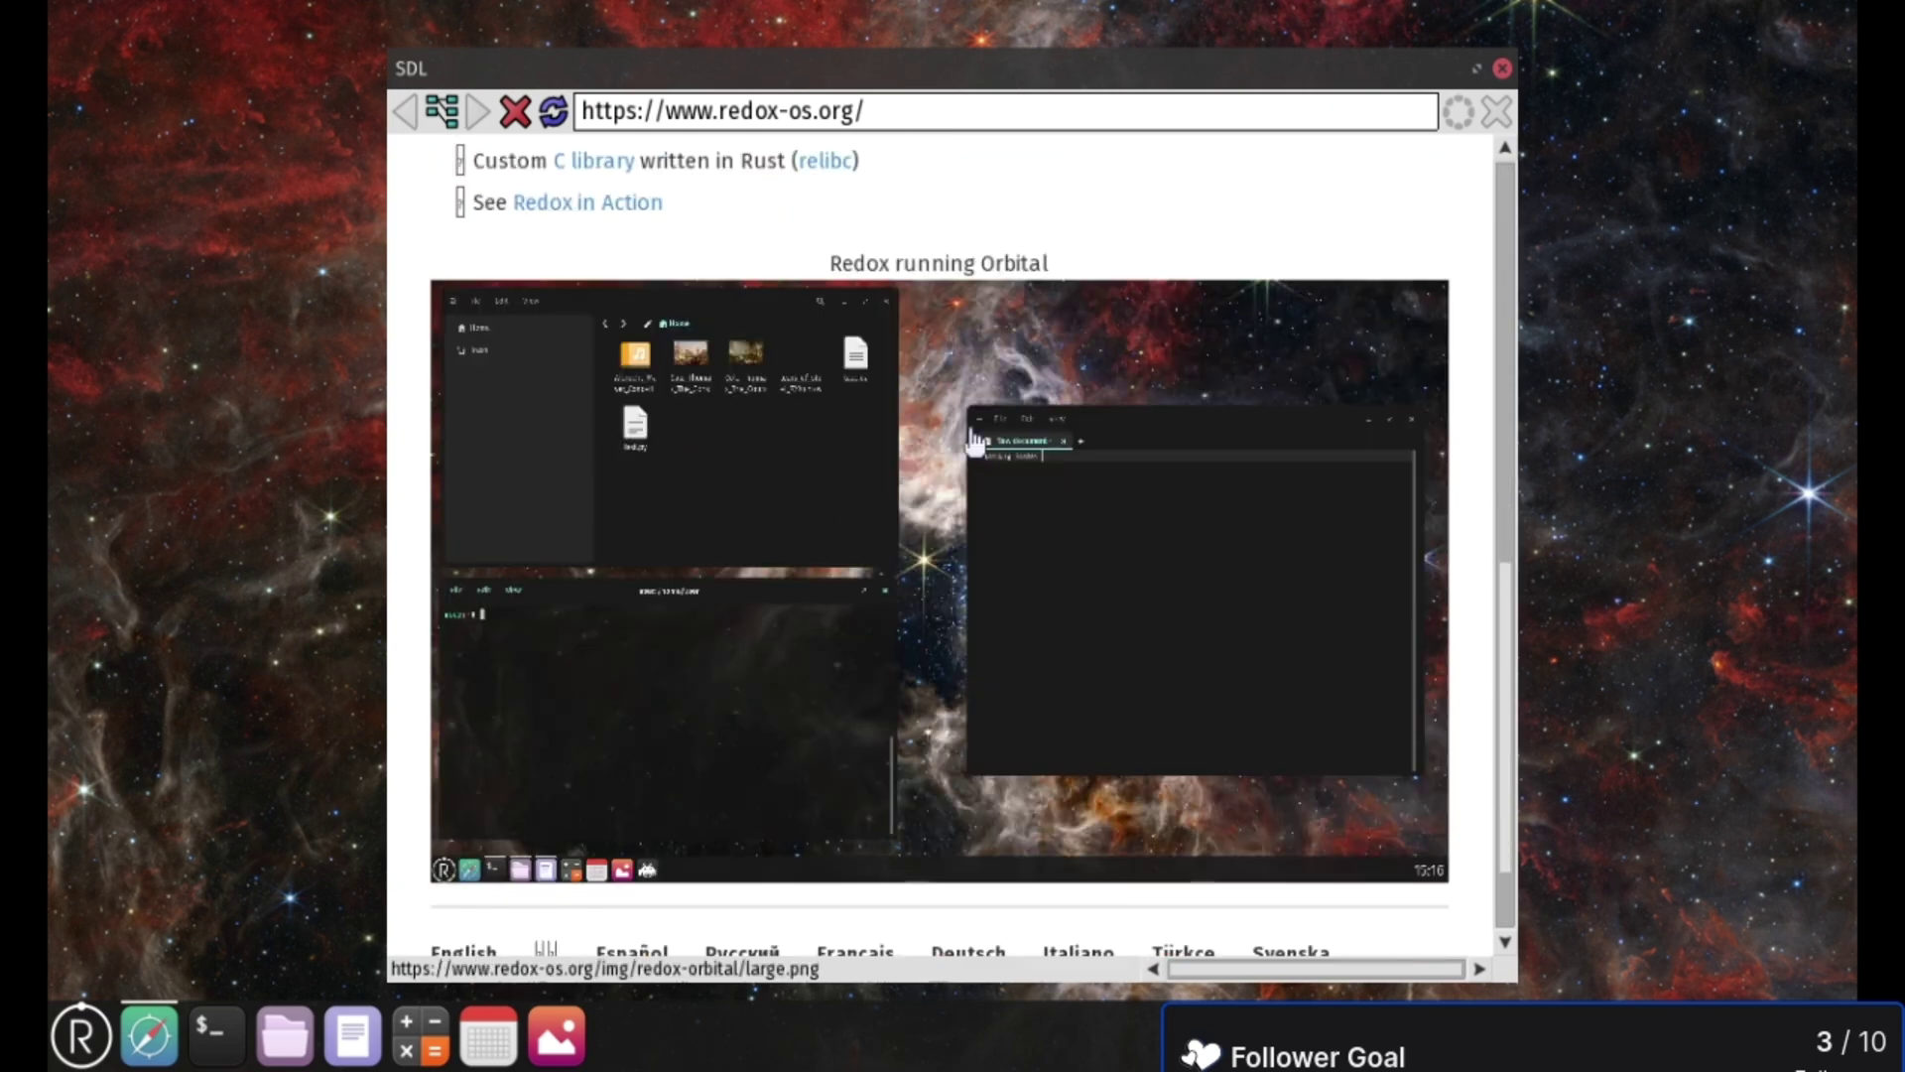
scroll(969, 426, "up", 10)
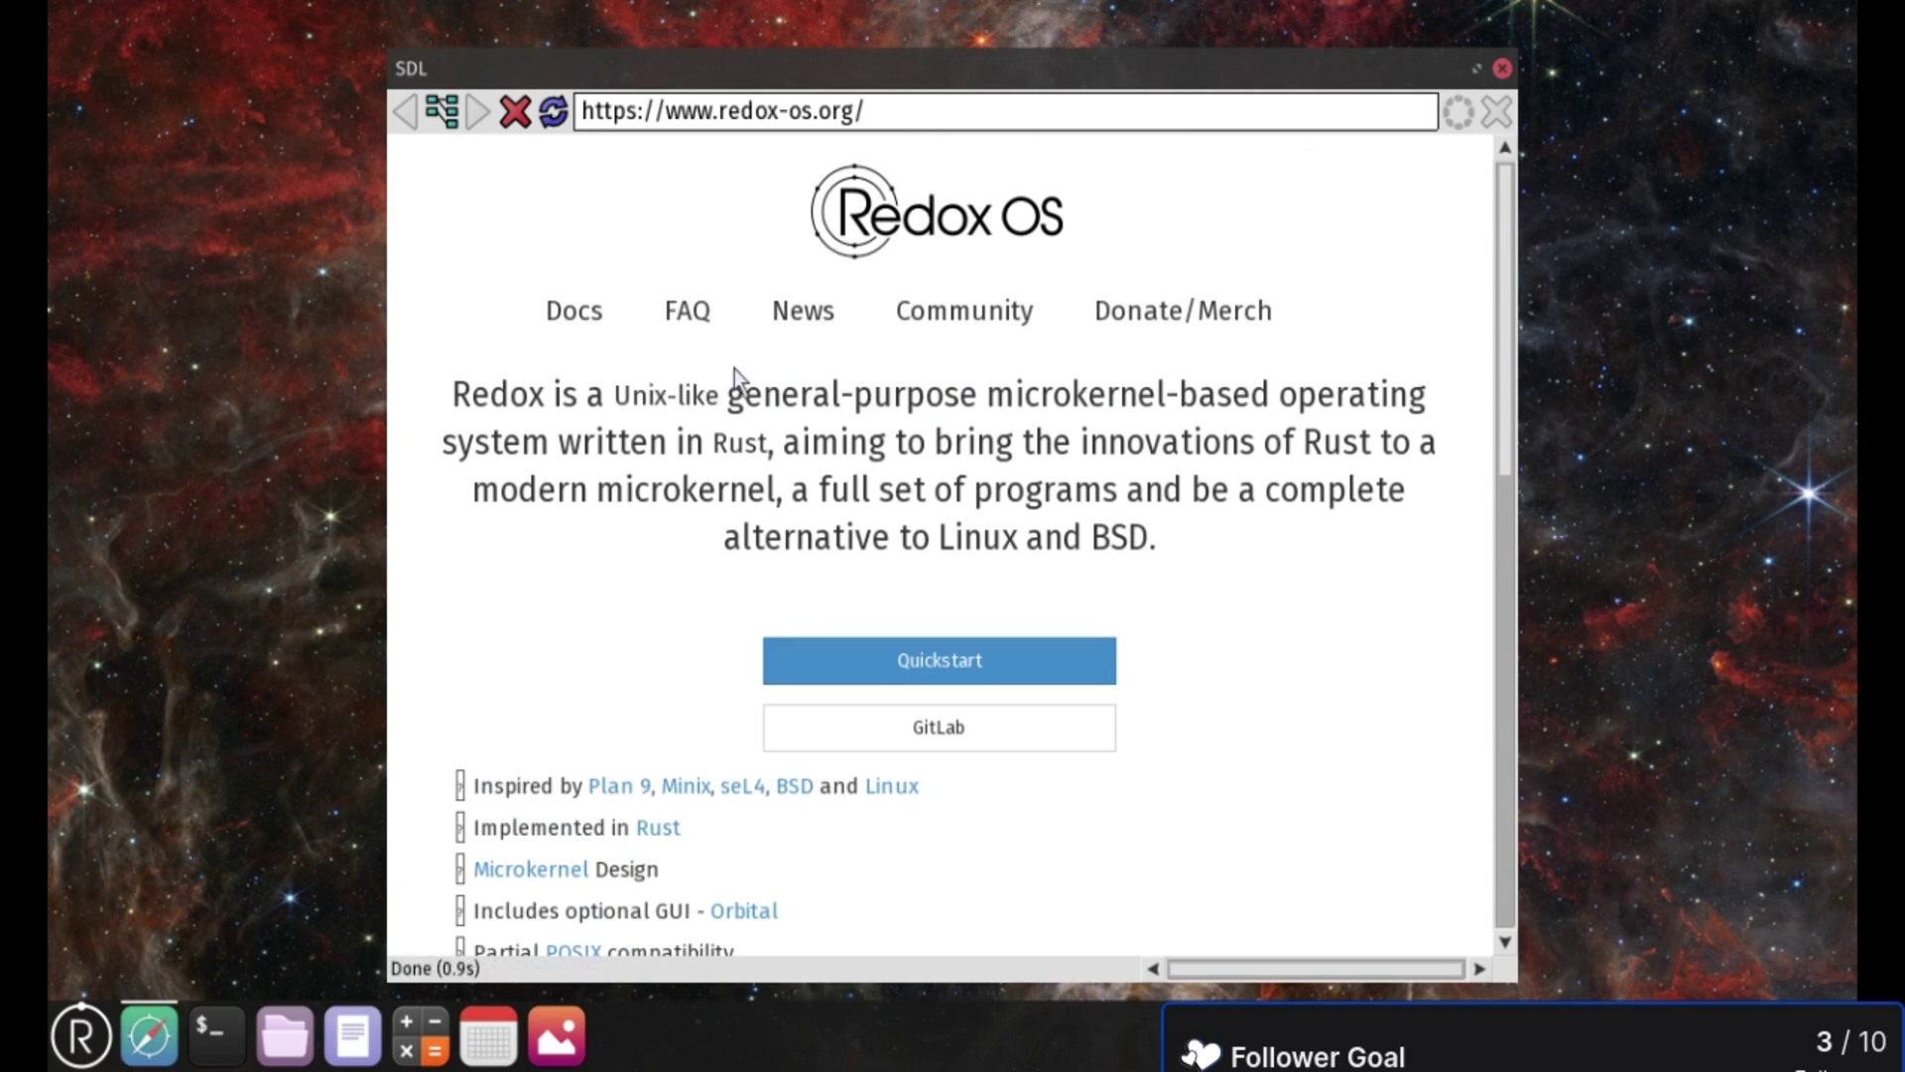
scroll(1038, 466, "down", 5)
scroll(1040, 478, "up", 5)
left_click(1502, 67)
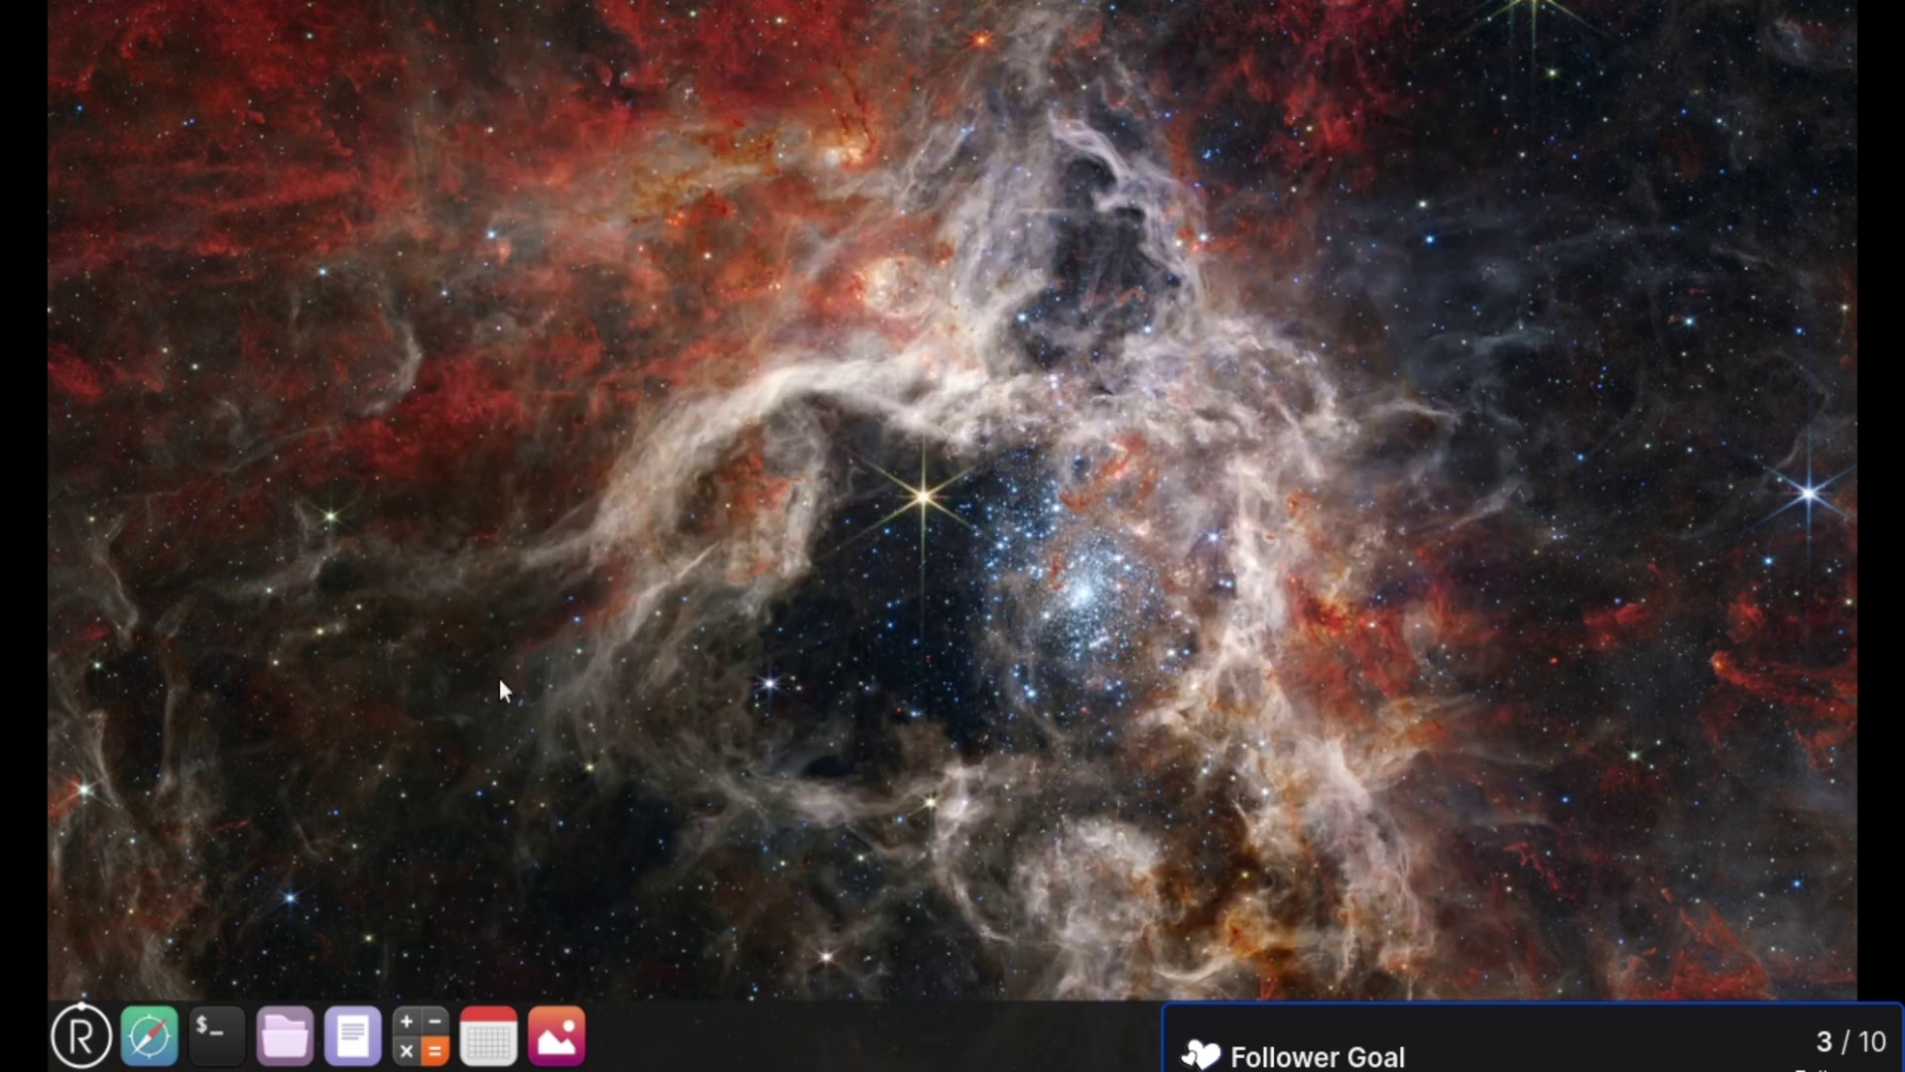
- Relaunch NetSurf on redox-os.org, try closing the stalled window, then open a new Text Editor document
left_click(149, 1035)
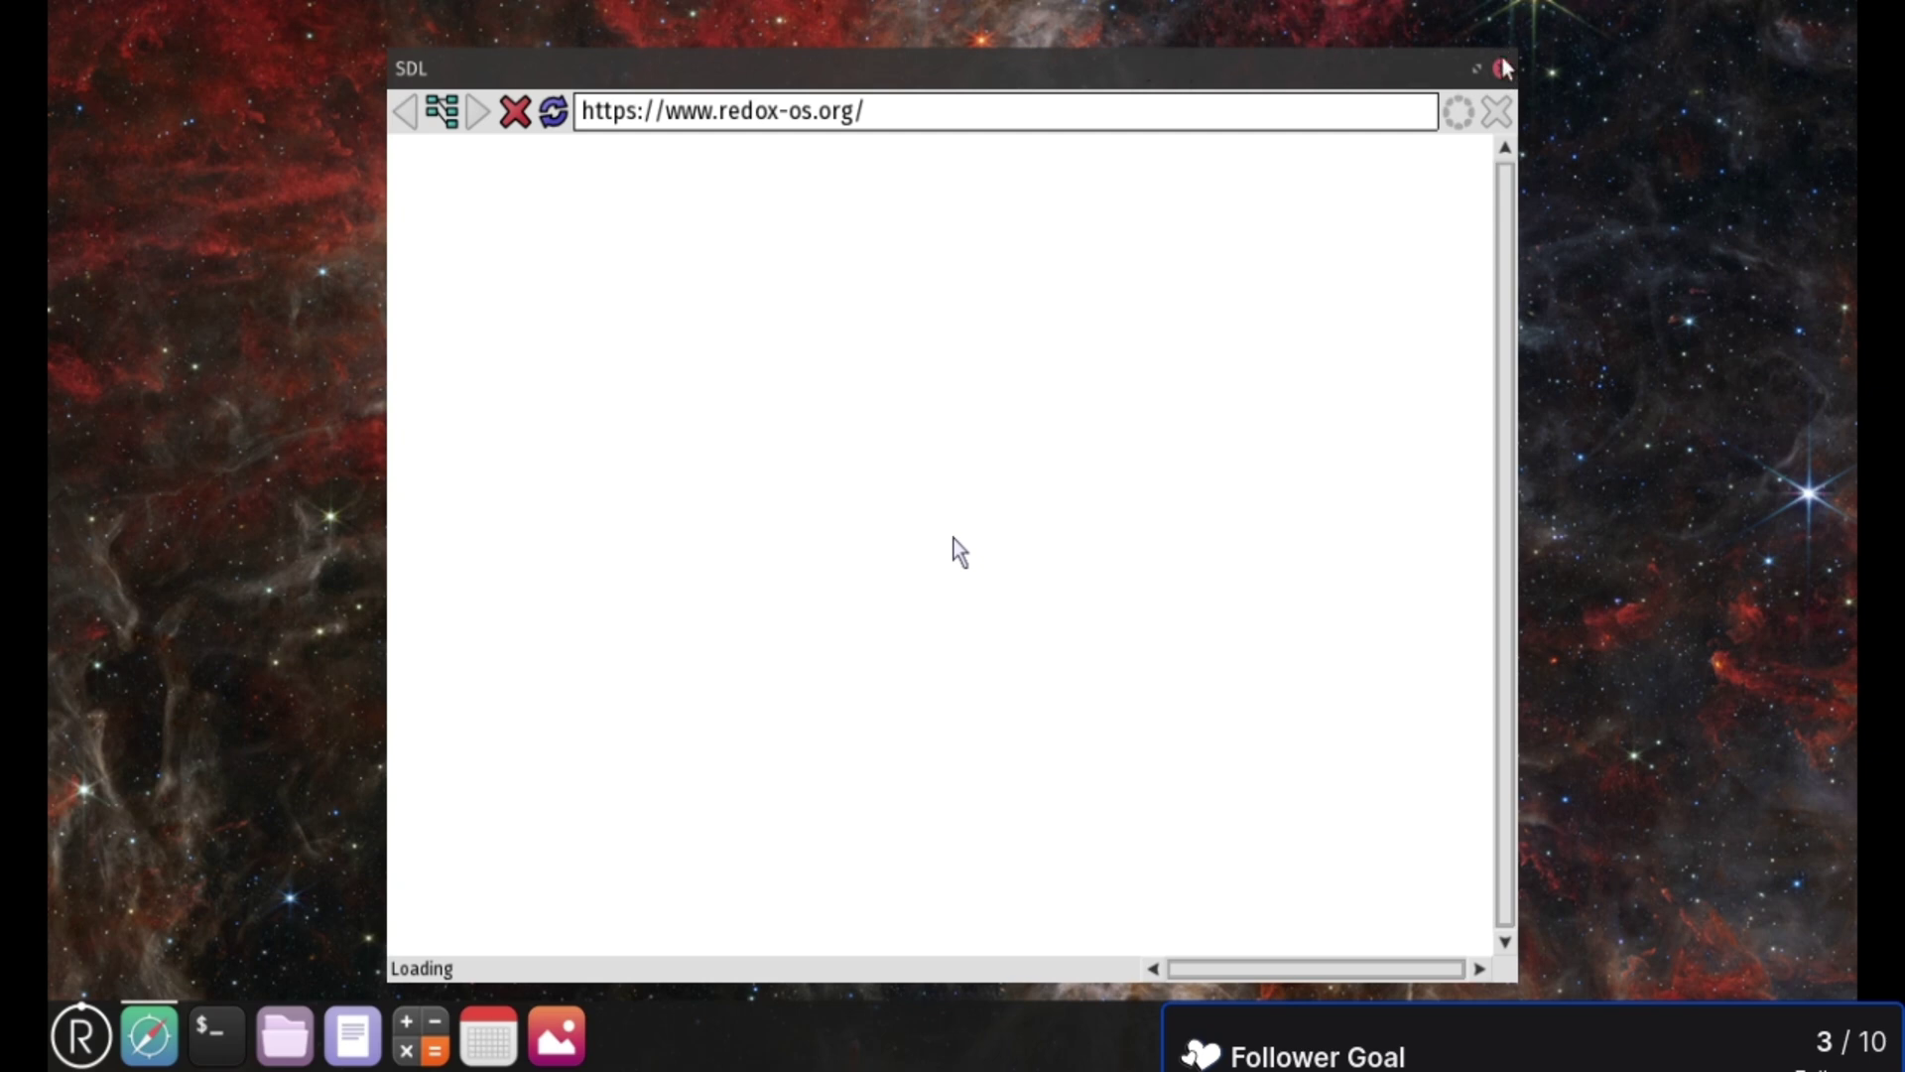
left_click(1500, 67)
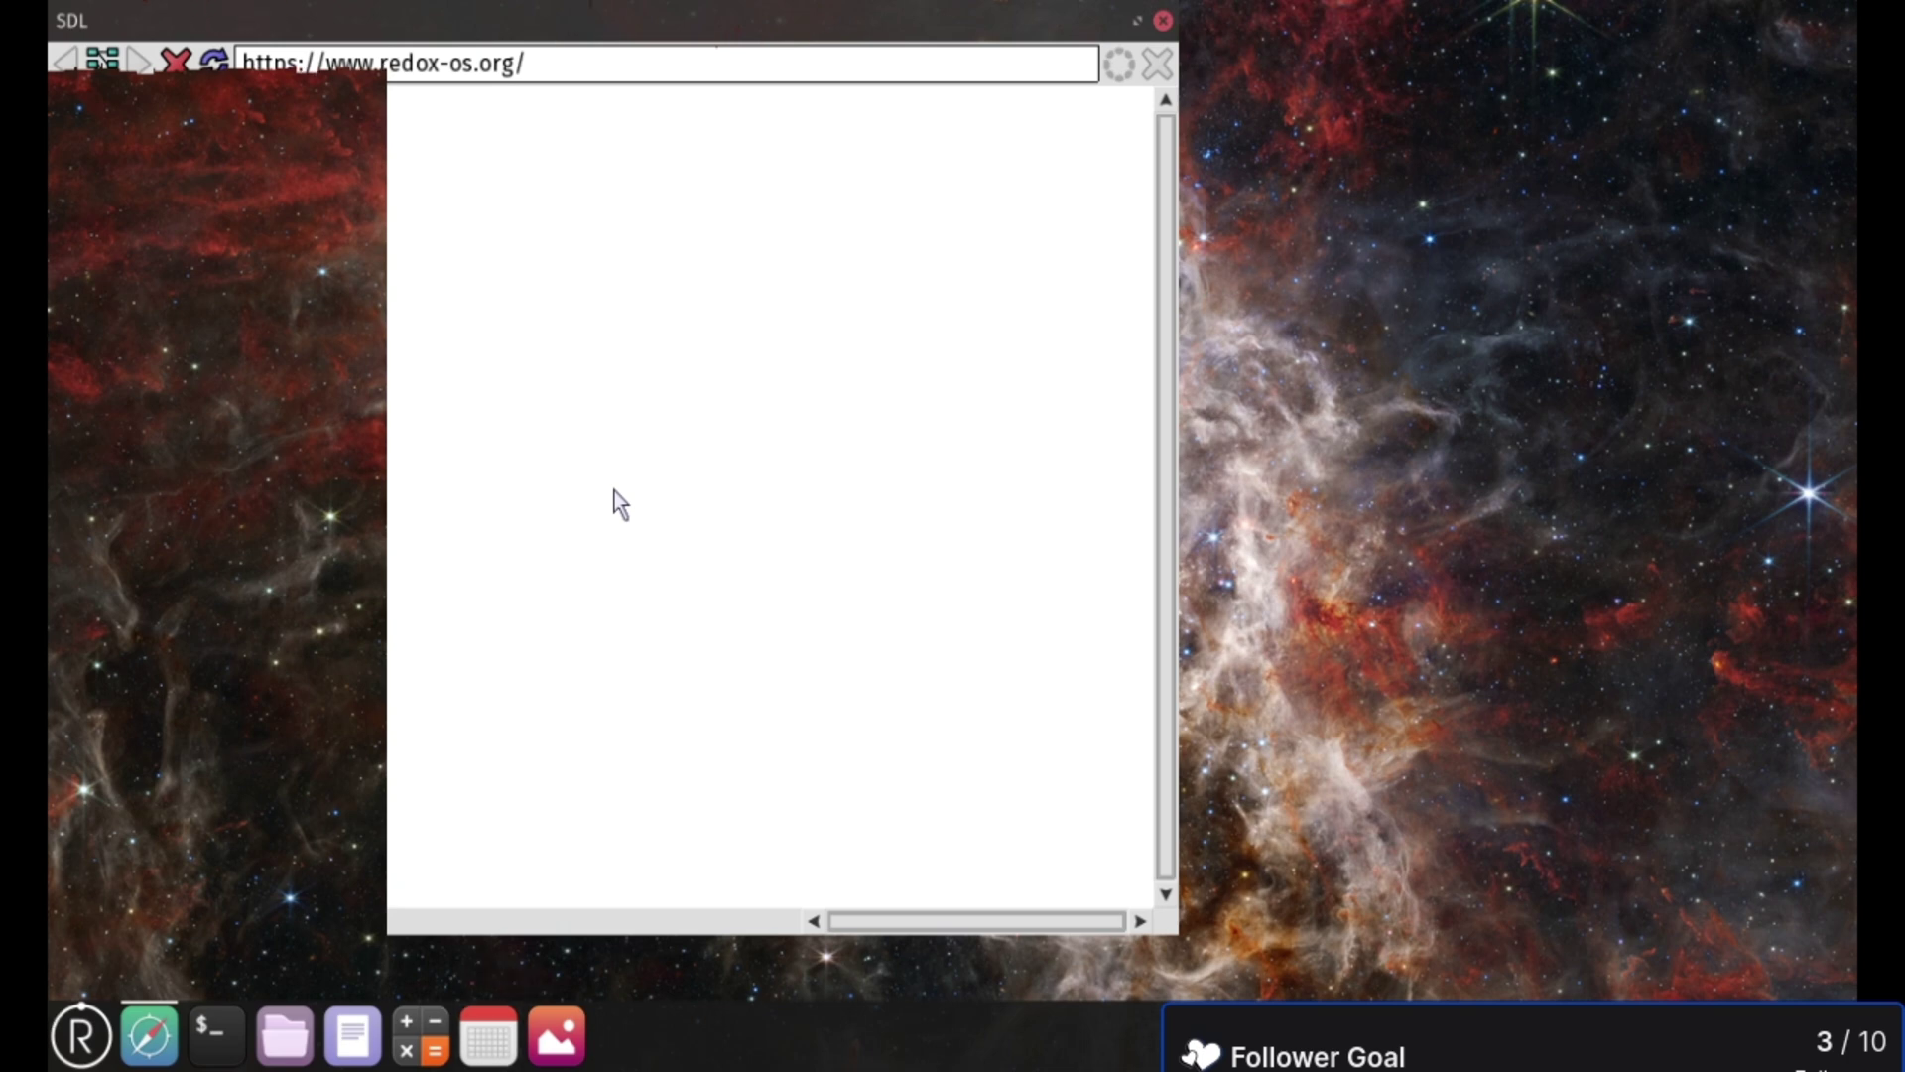
left_click(348, 1048)
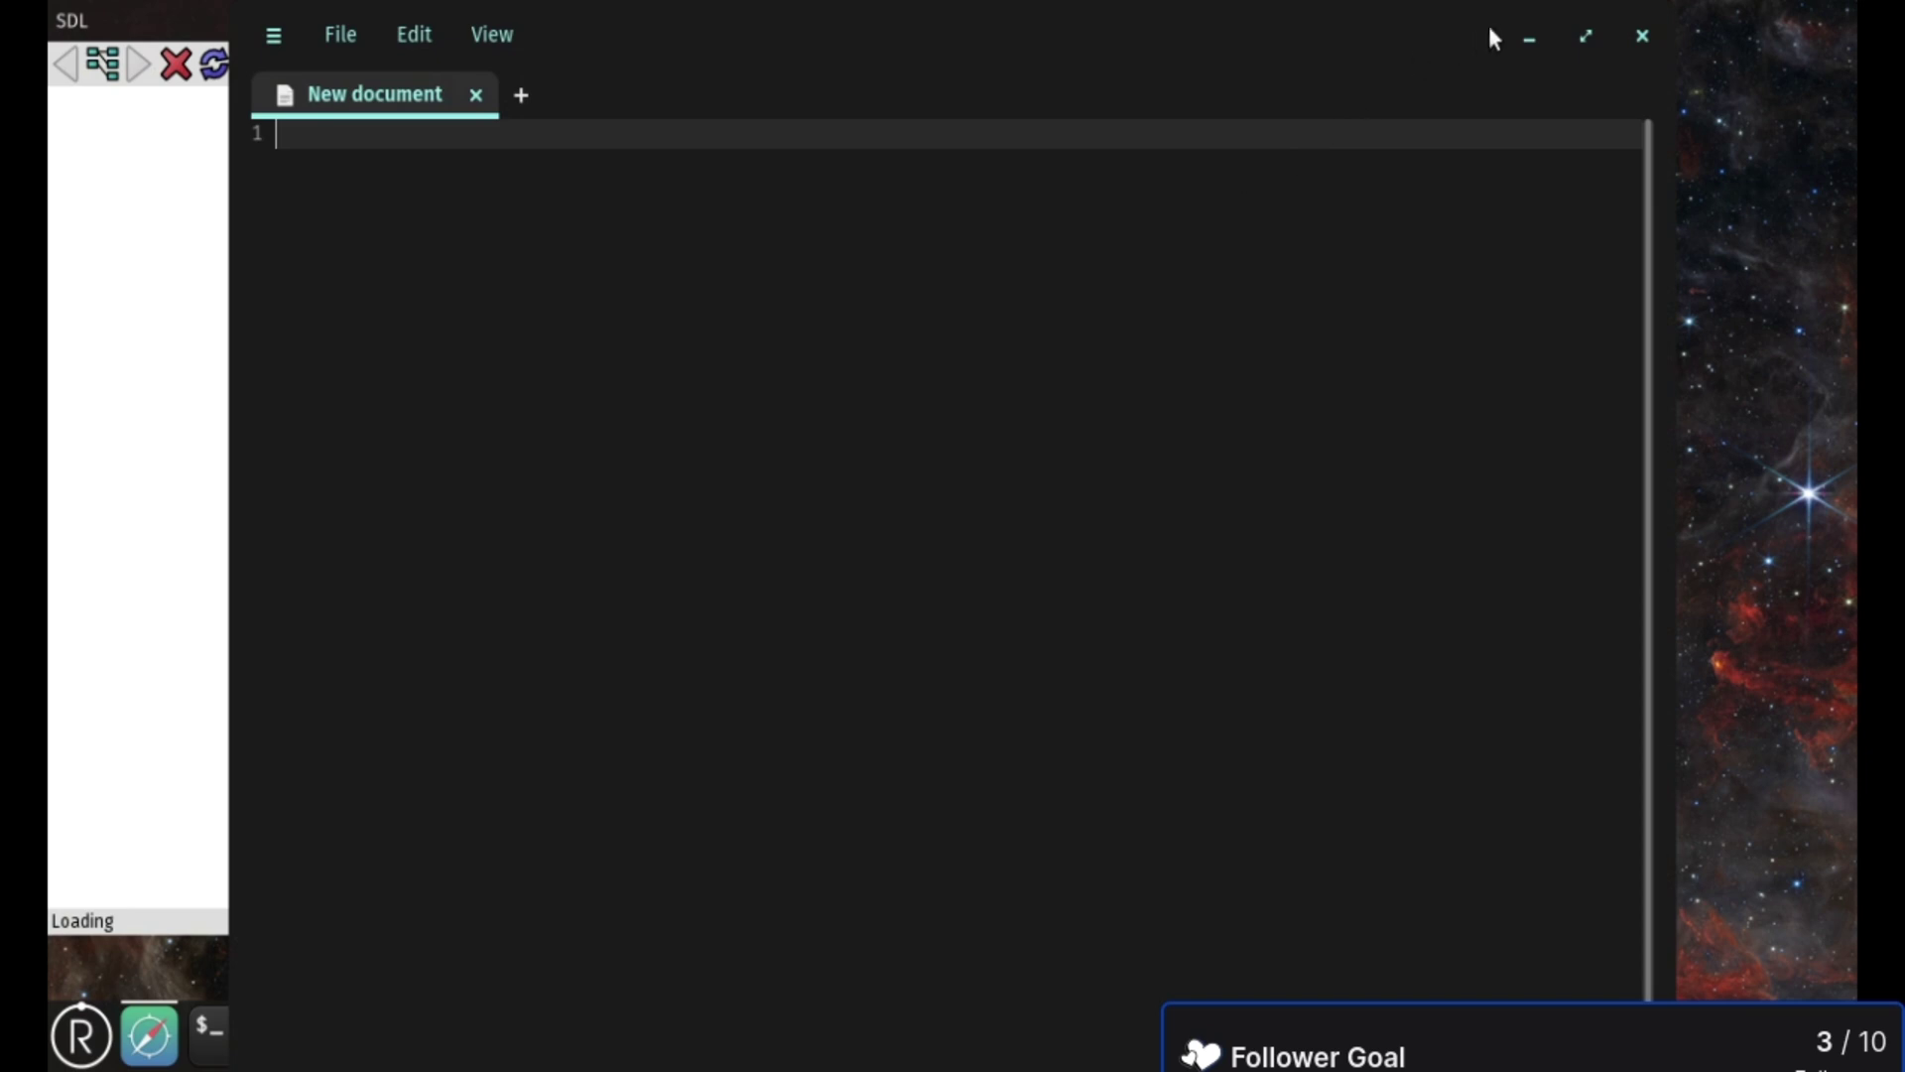
- Close the text editor, then open and close the calculator and the calendar
left_click(1642, 36)
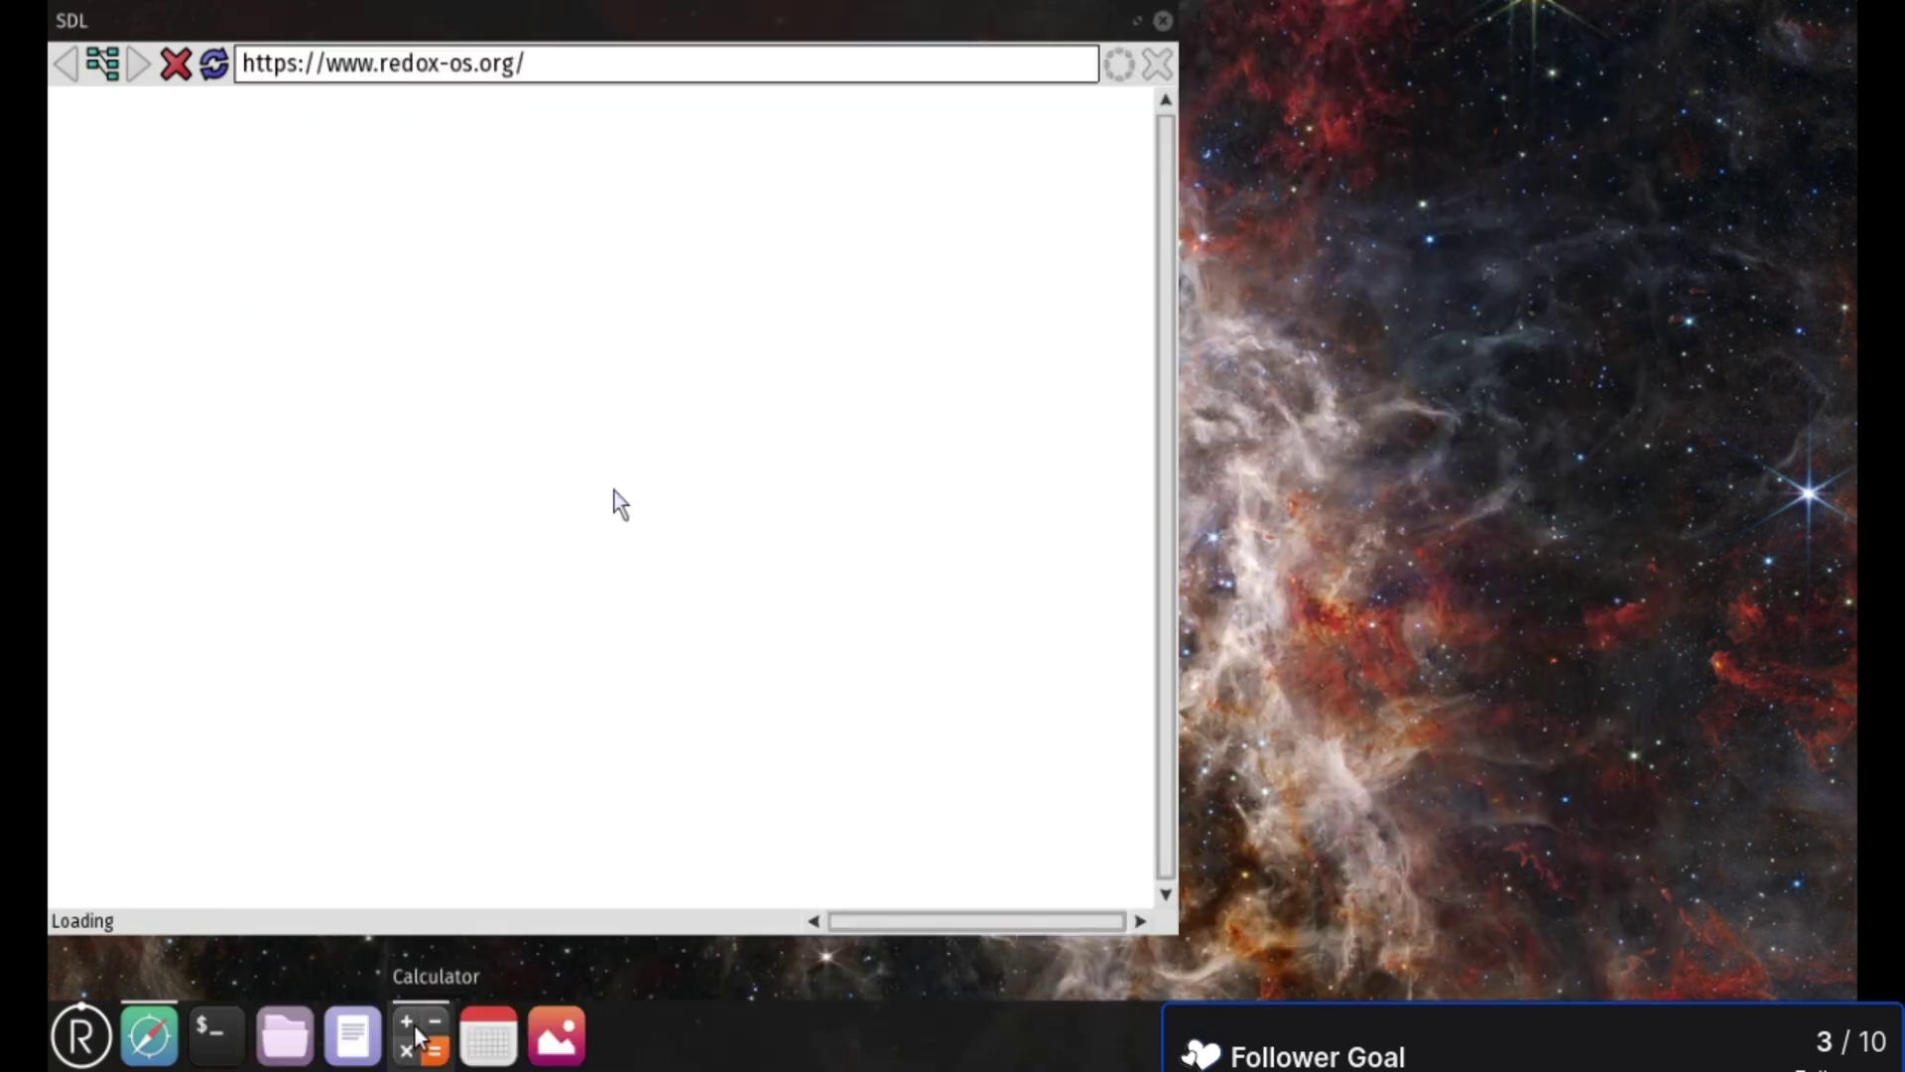
left_click(421, 1035)
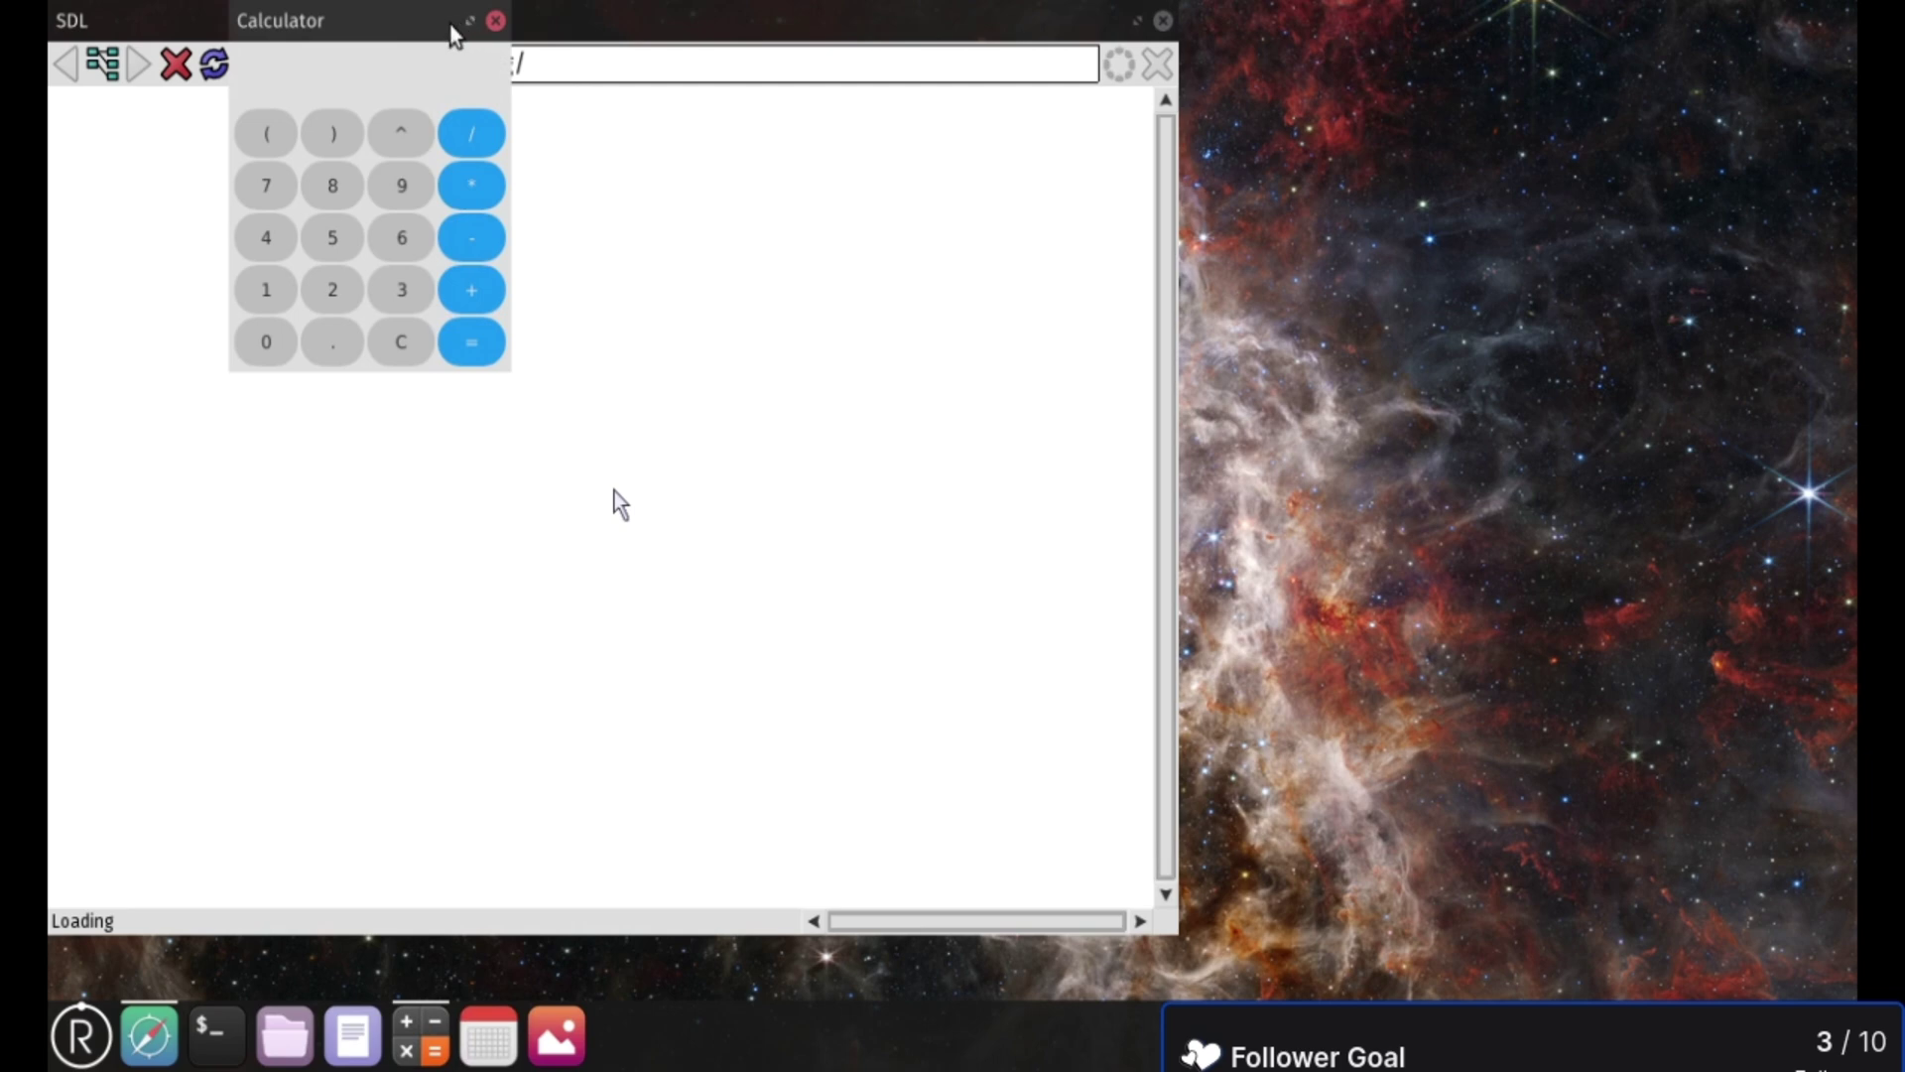
left_click_drag(458, 34, 906, 247)
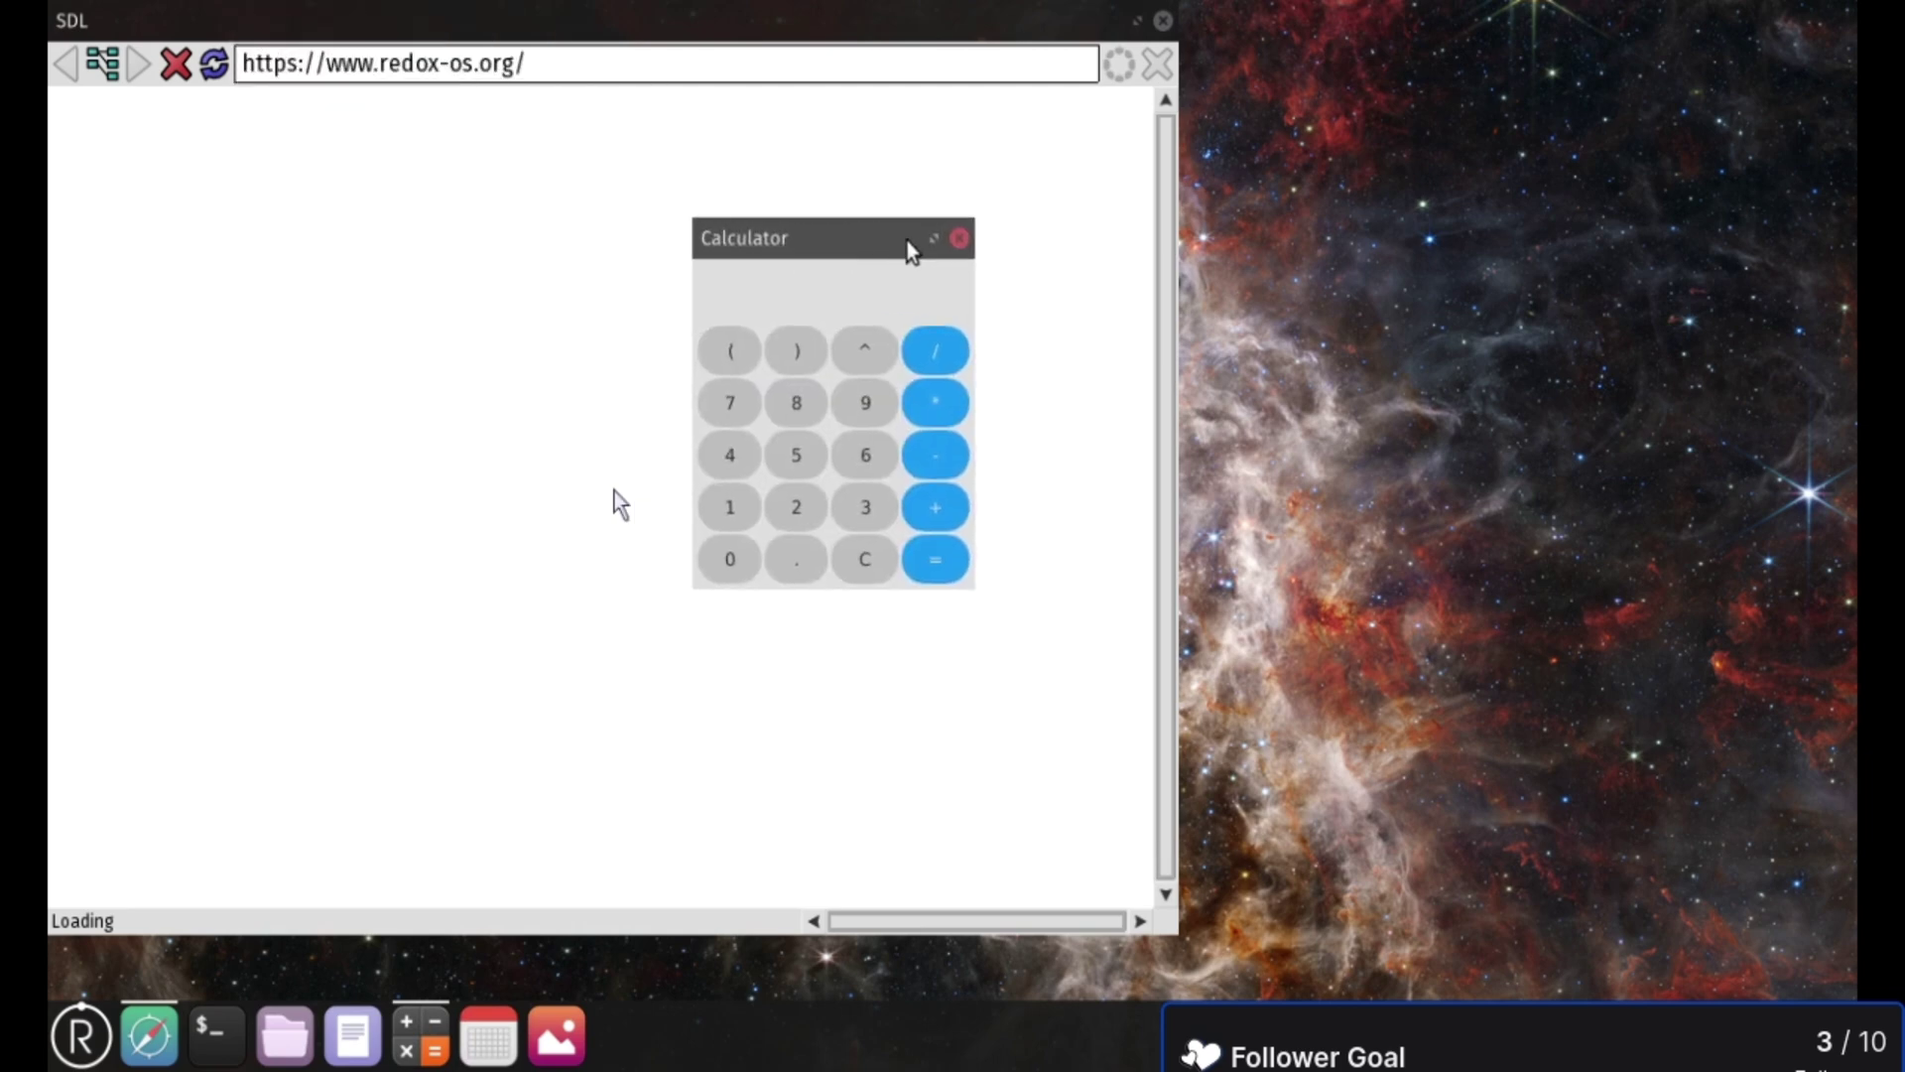
left_click(958, 234)
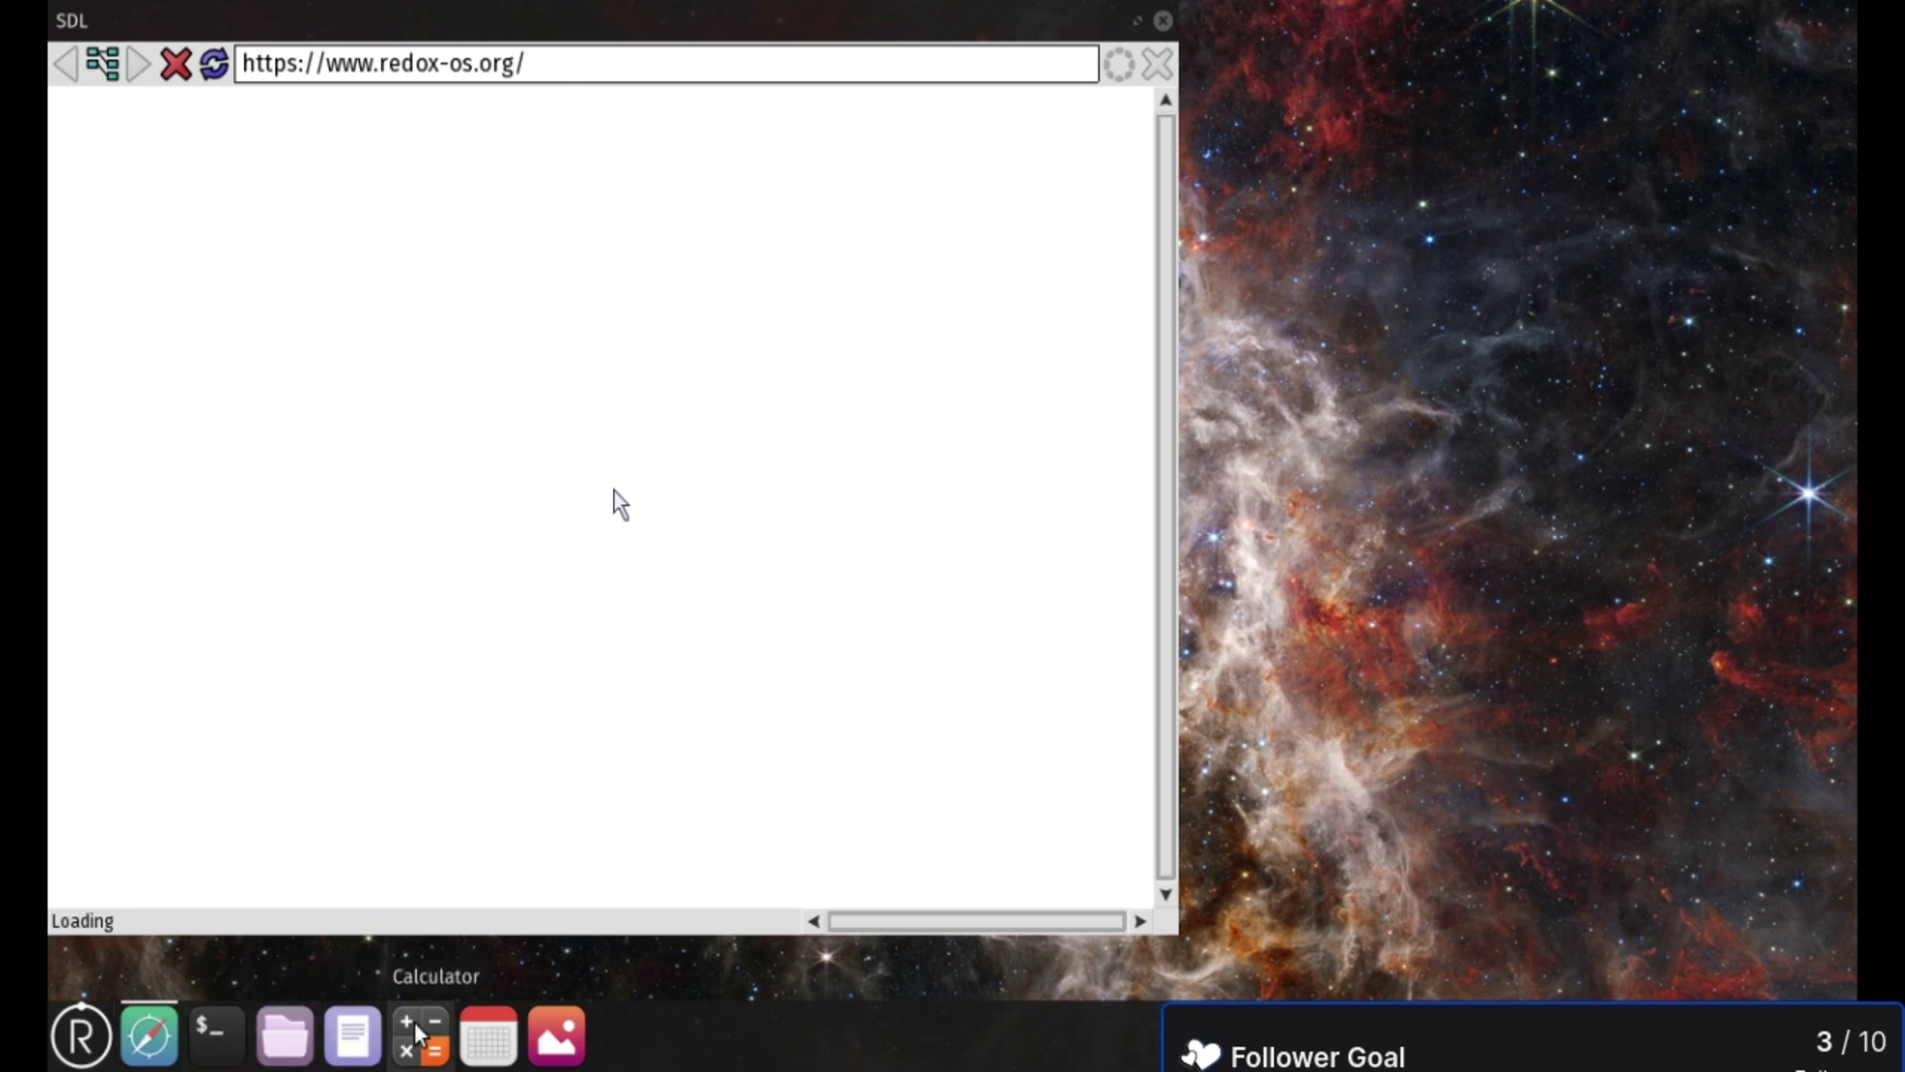
left_click(487, 1038)
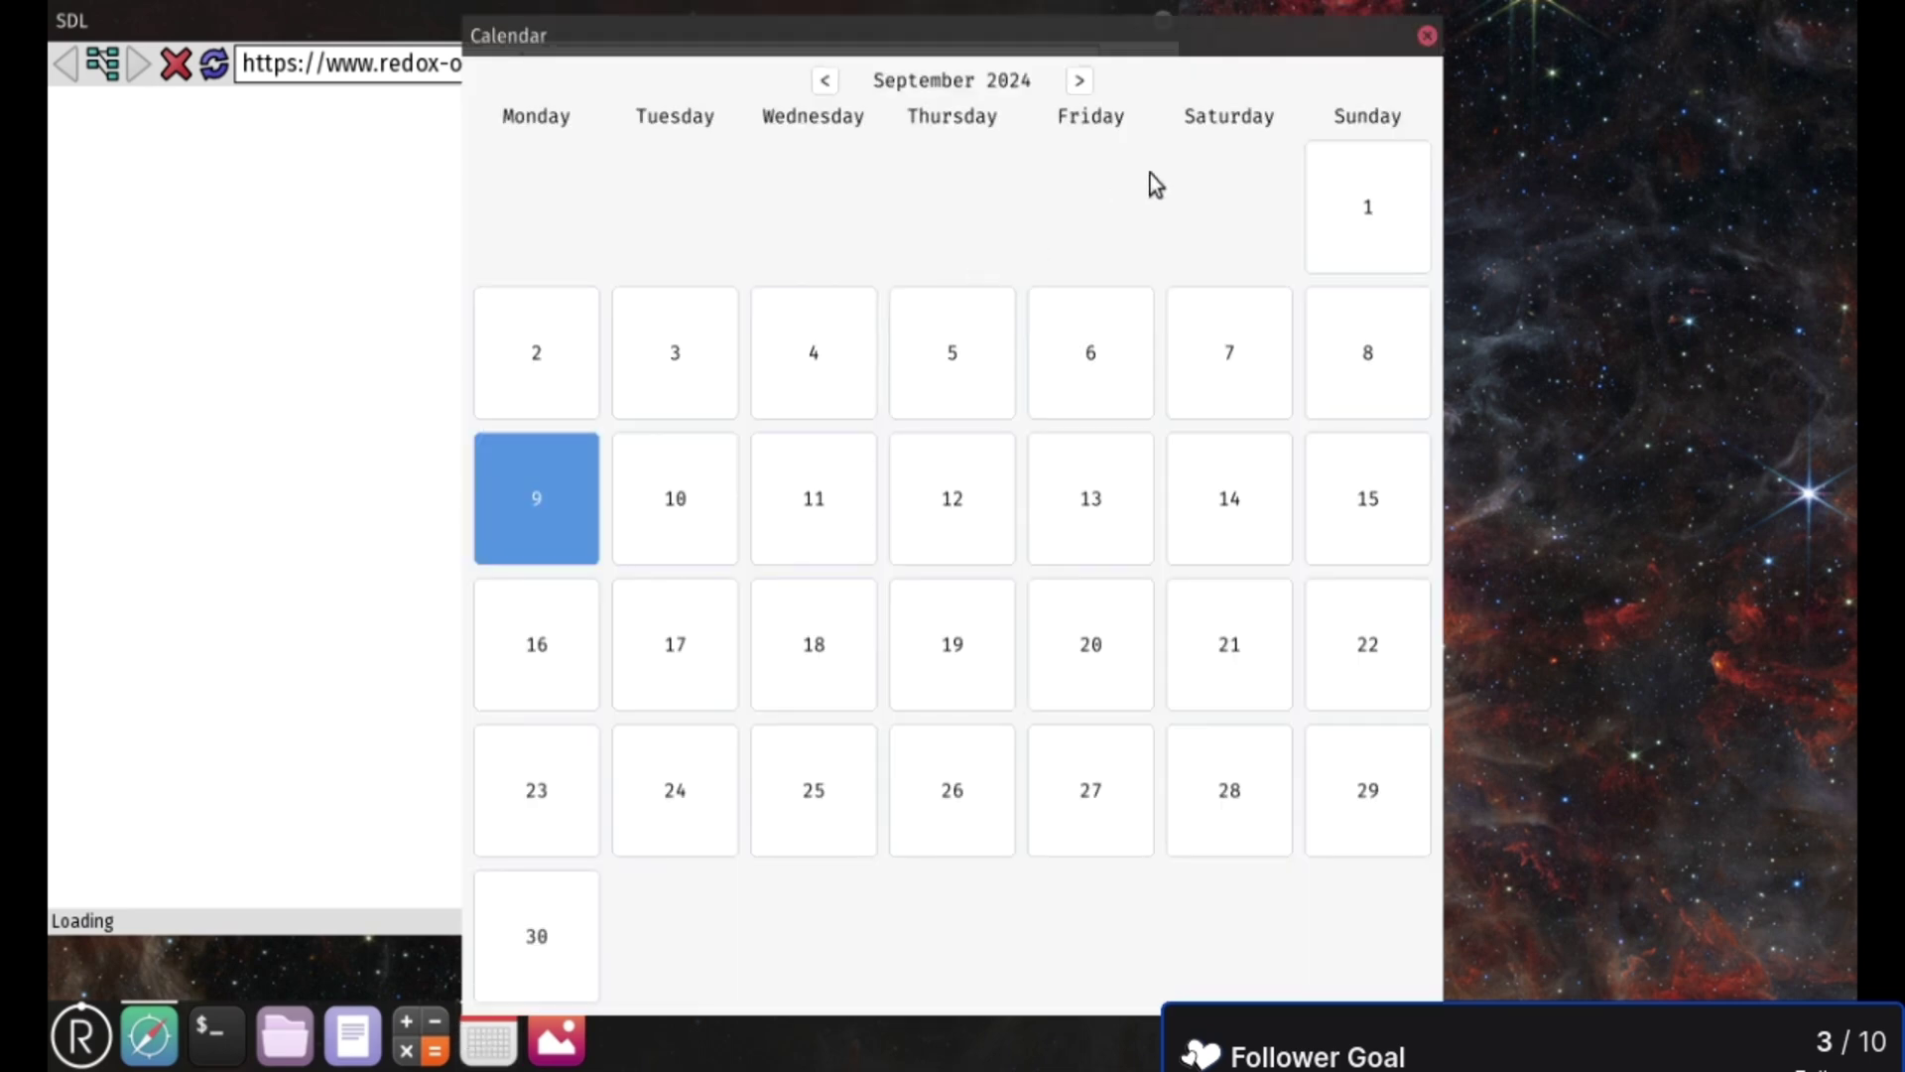
left_click(1426, 38)
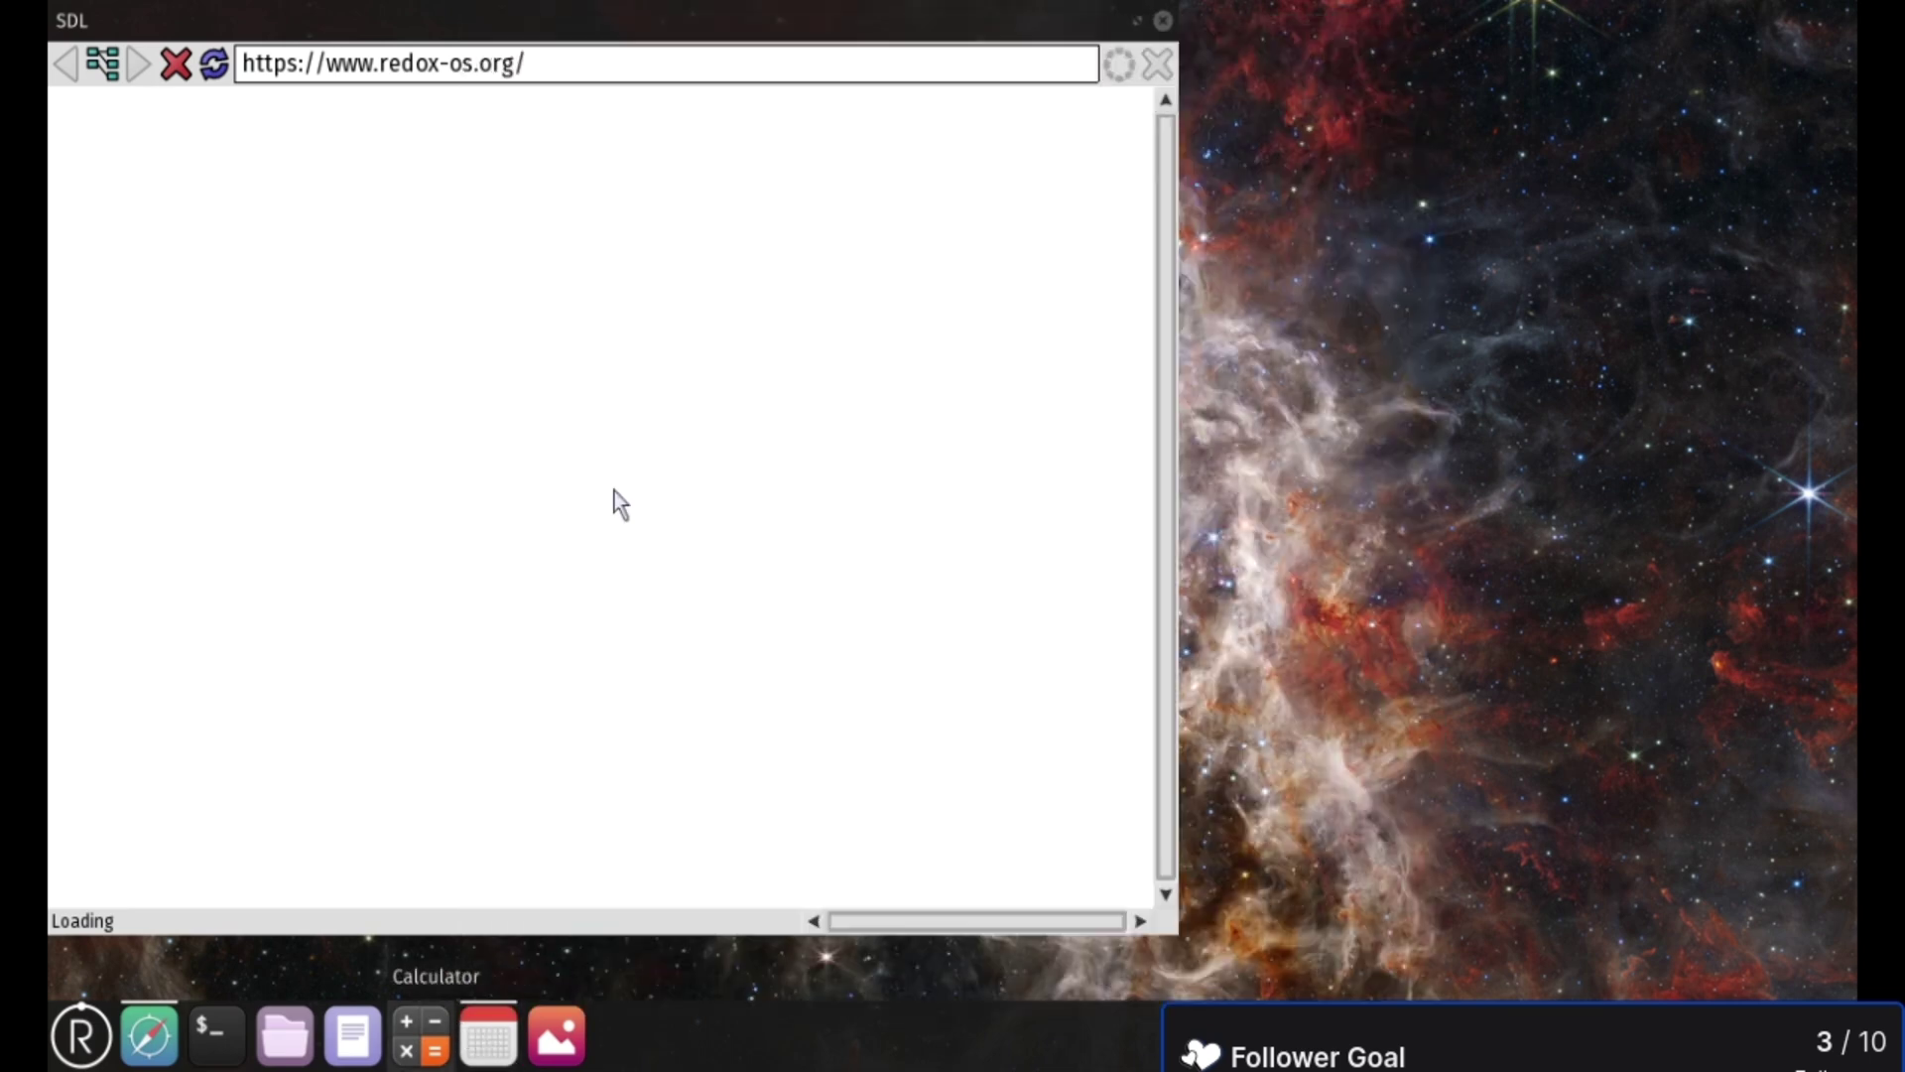
- Open and close the image viewer, file manager, and text editor in turn
left_click(557, 1037)
left_click(1641, 85)
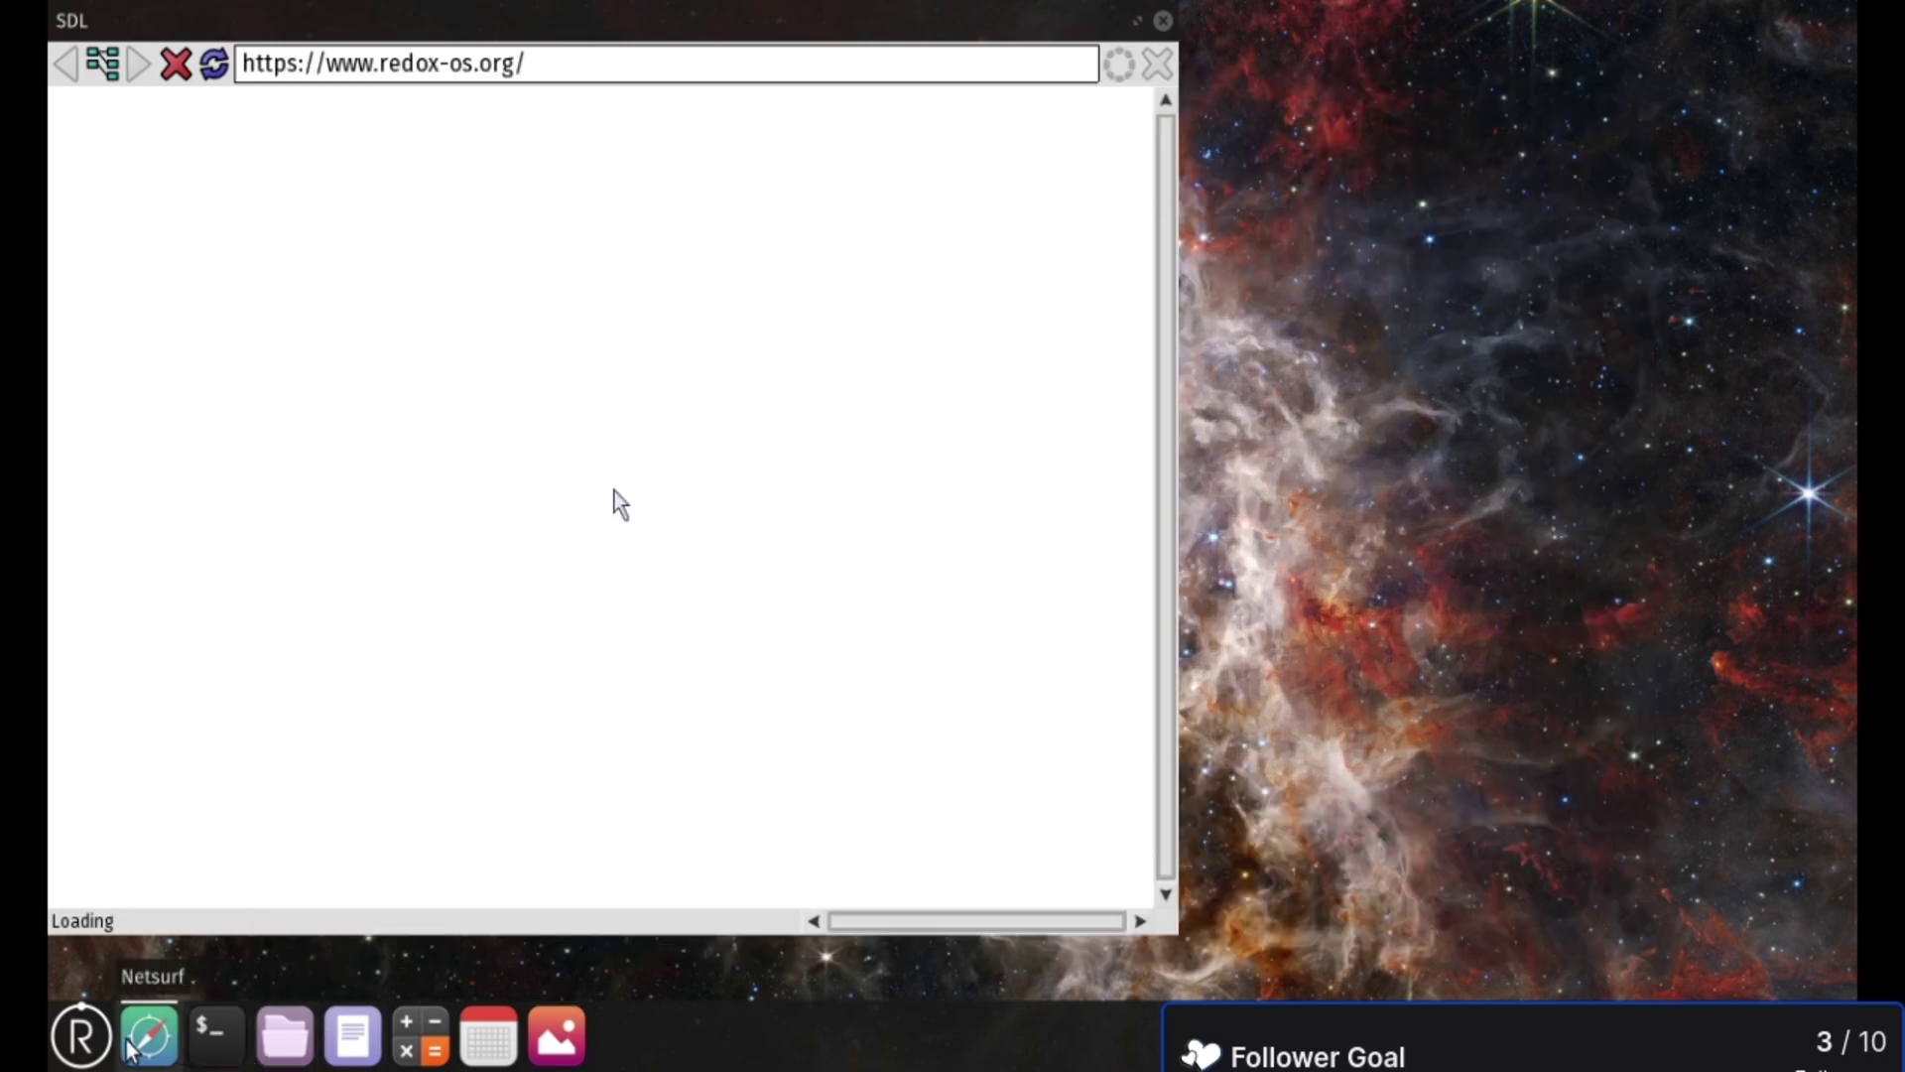
left_click(278, 1042)
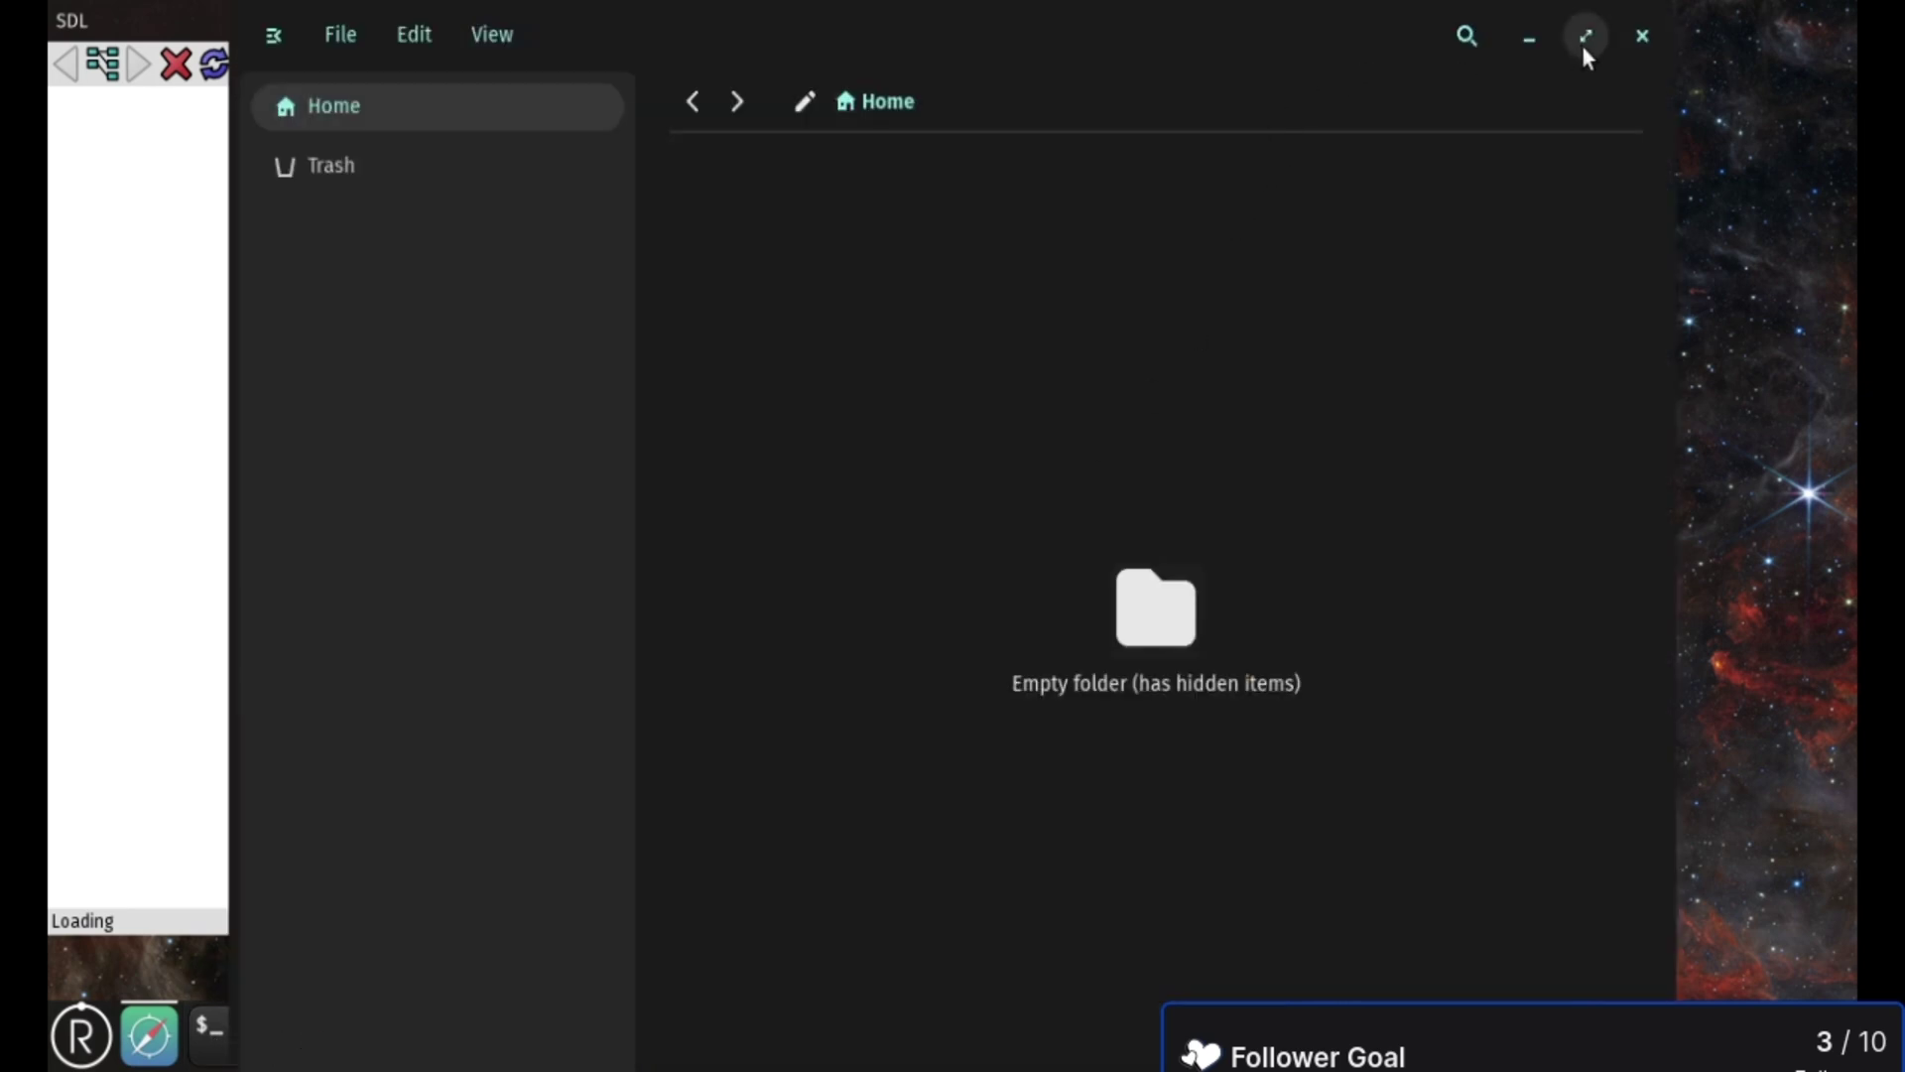
left_click(1640, 36)
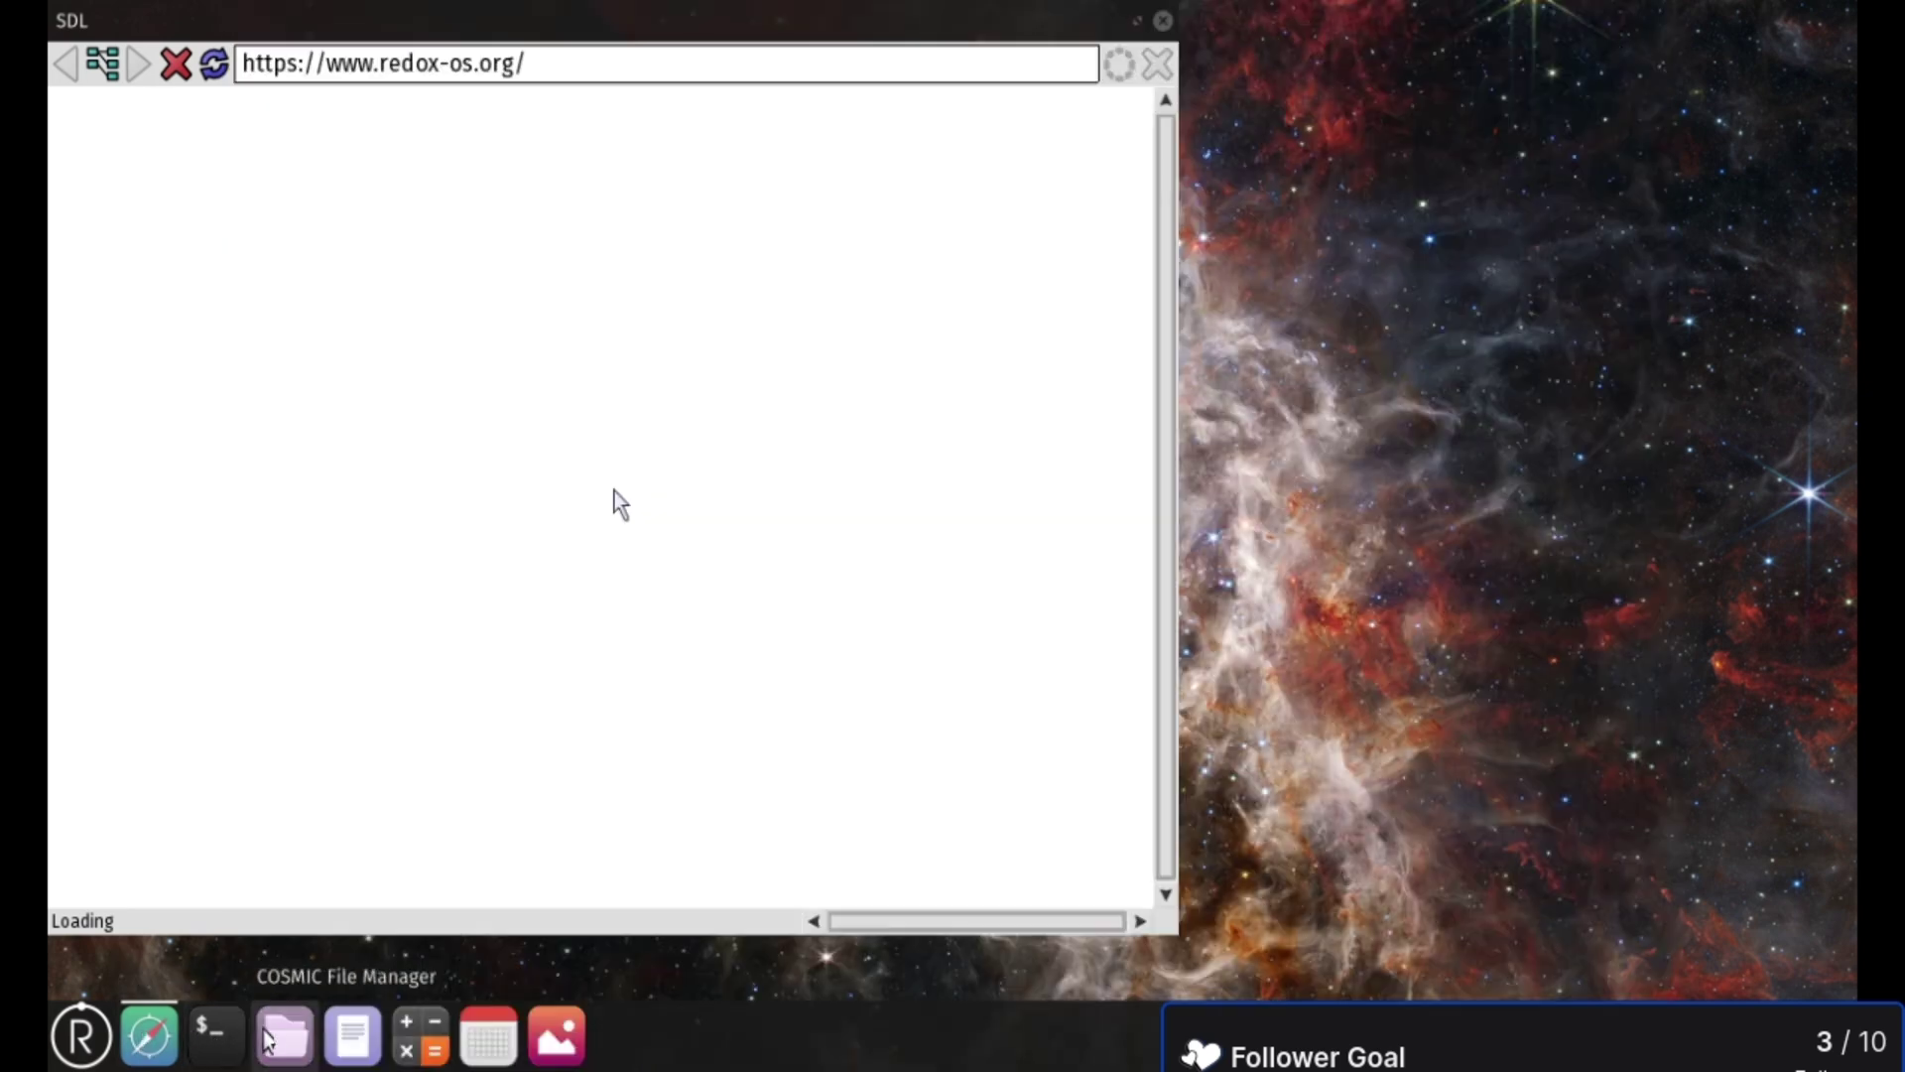
left_click(355, 1037)
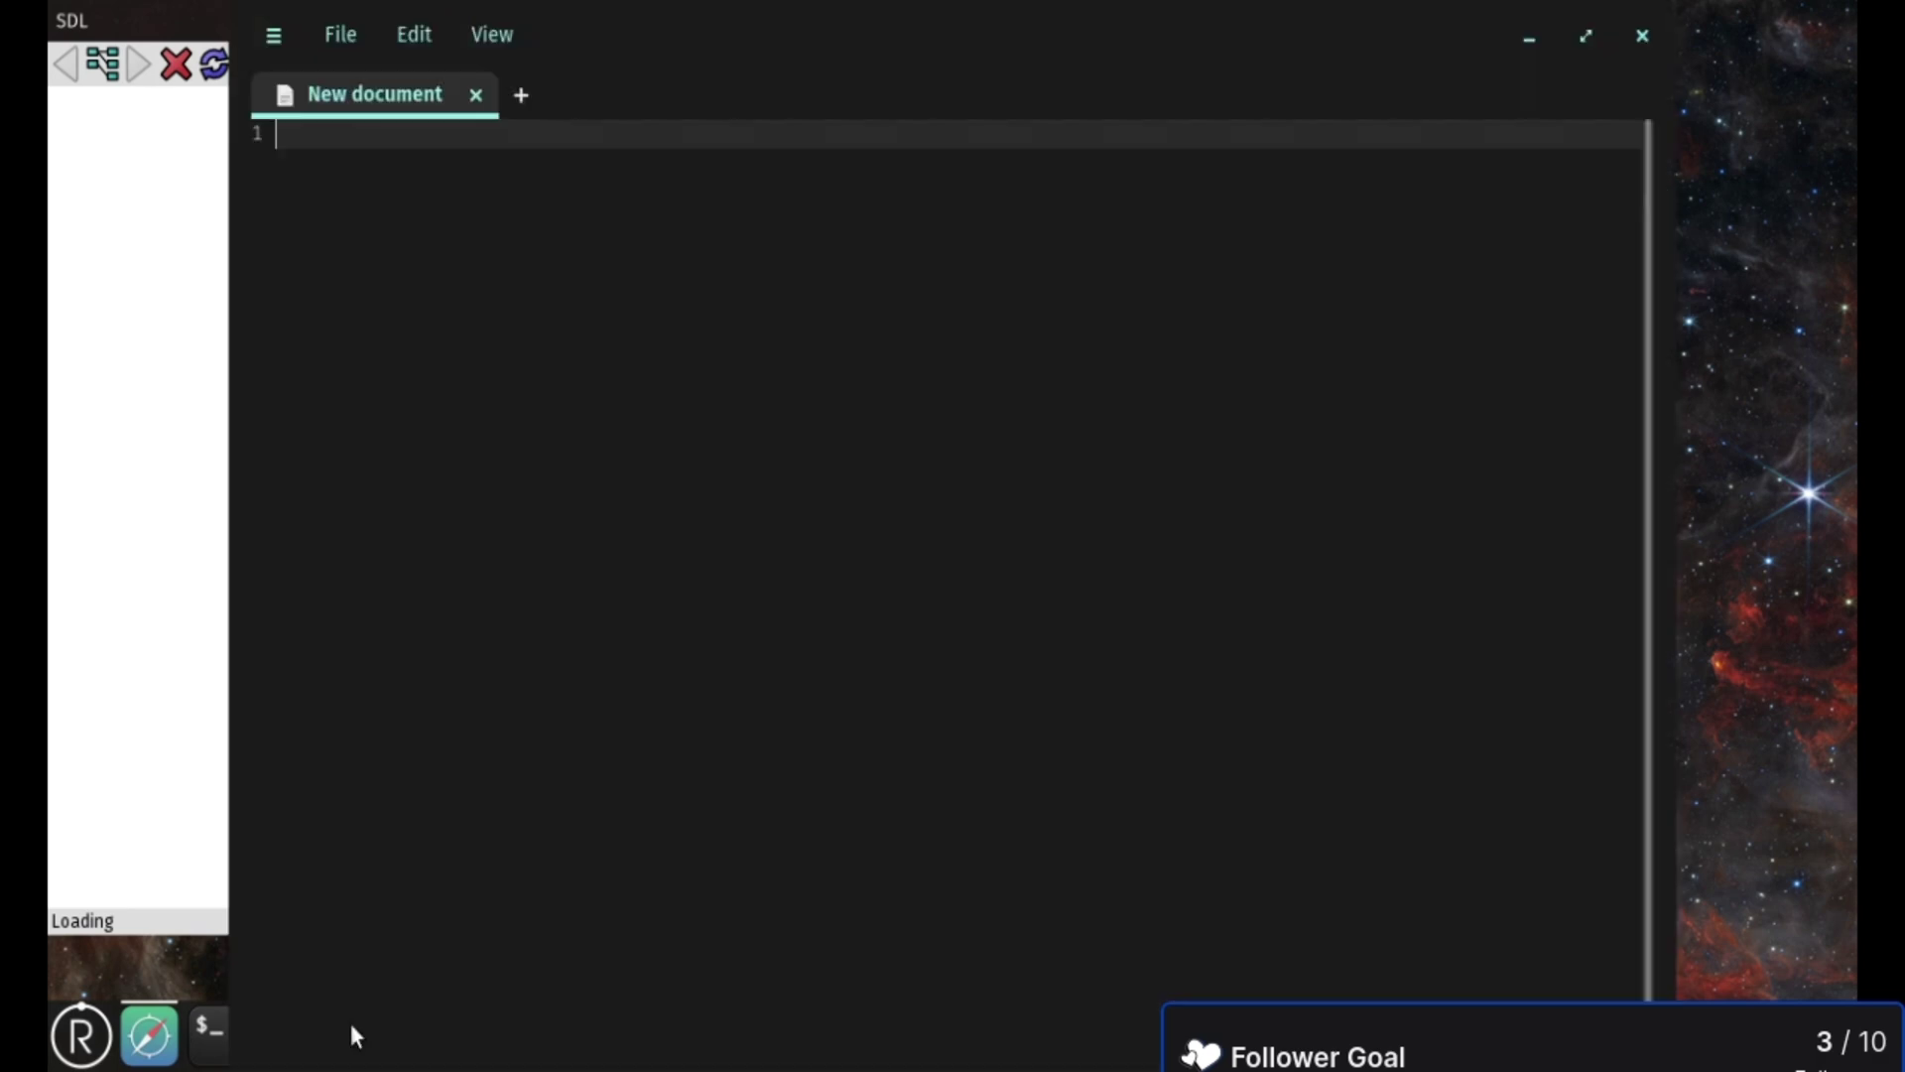
left_click(1642, 36)
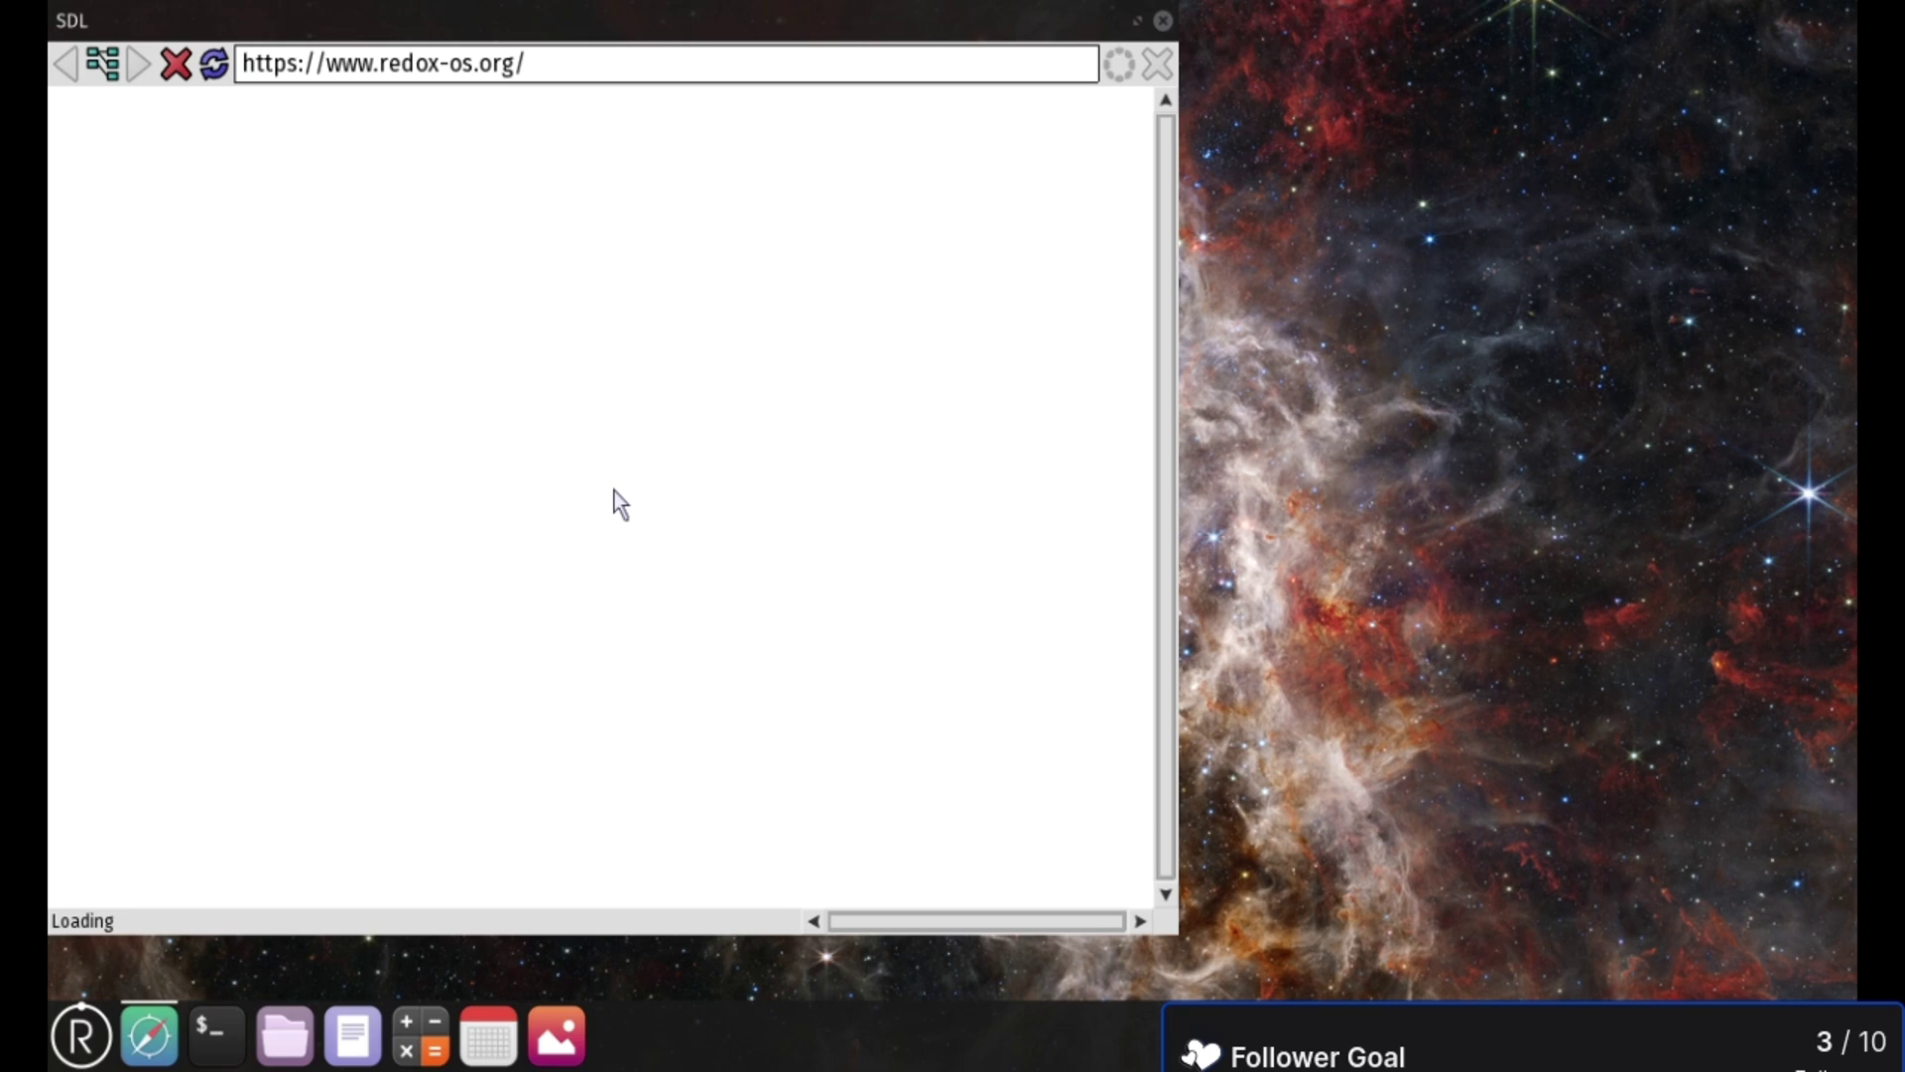
- Open a second NetSurf window on the Redox OS homepage and scroll through it
left_click(149, 1037)
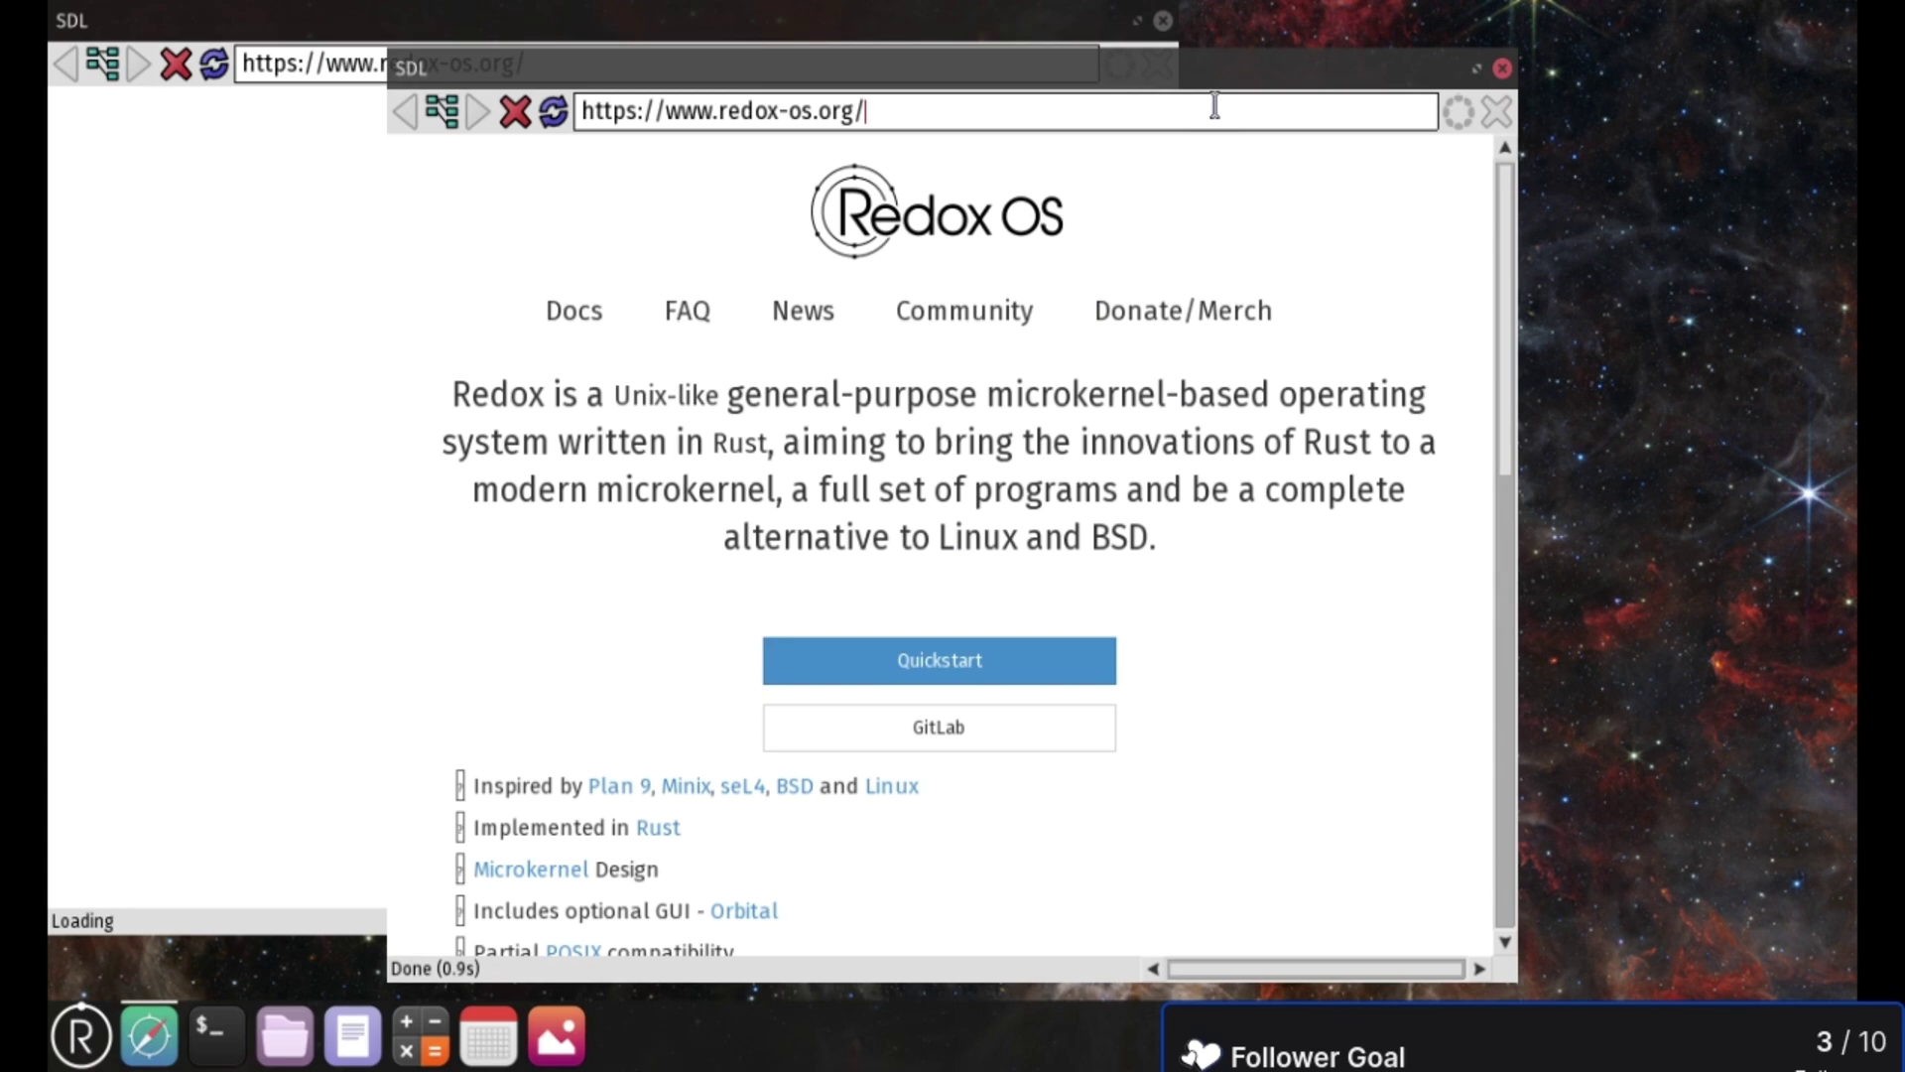
scroll(972, 228, "down", 3)
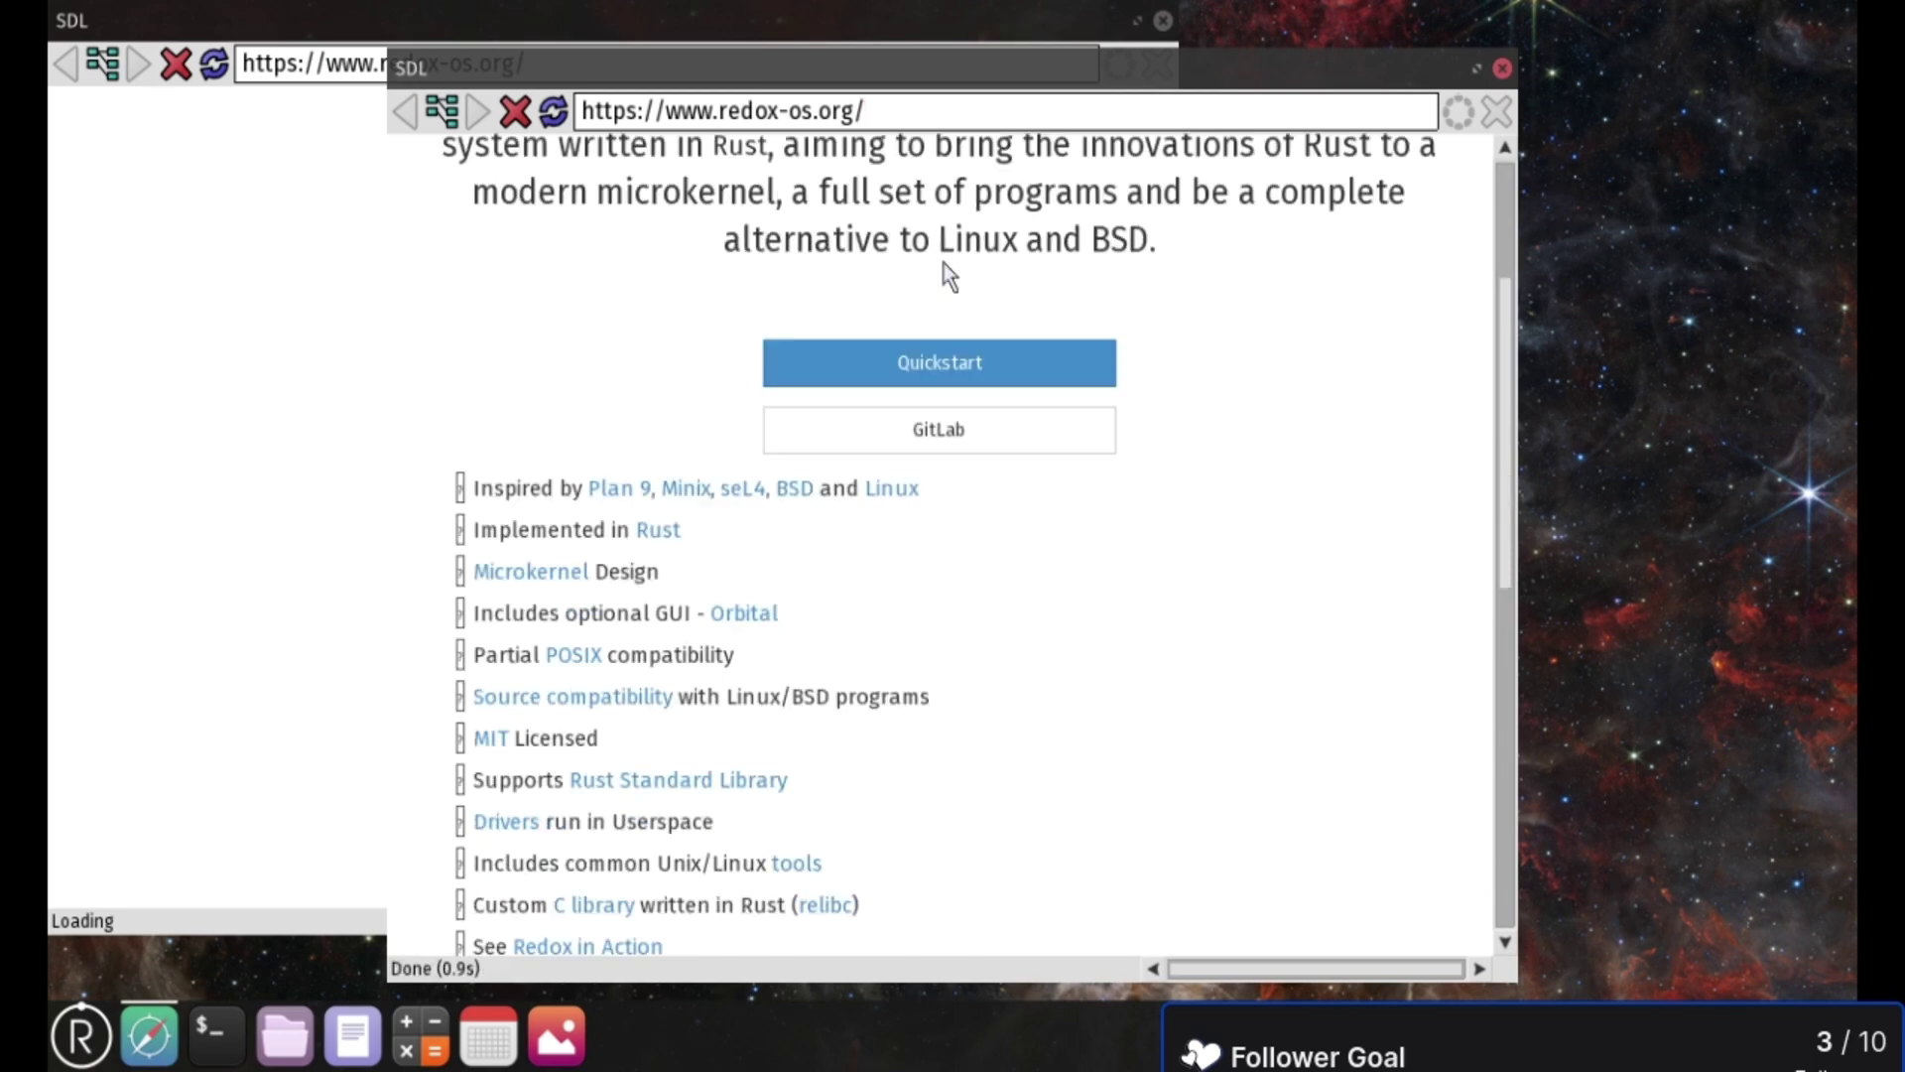
scroll(943, 273, "up", 3)
scroll(992, 357, "down", 5)
scroll(1024, 437, "up", 5)
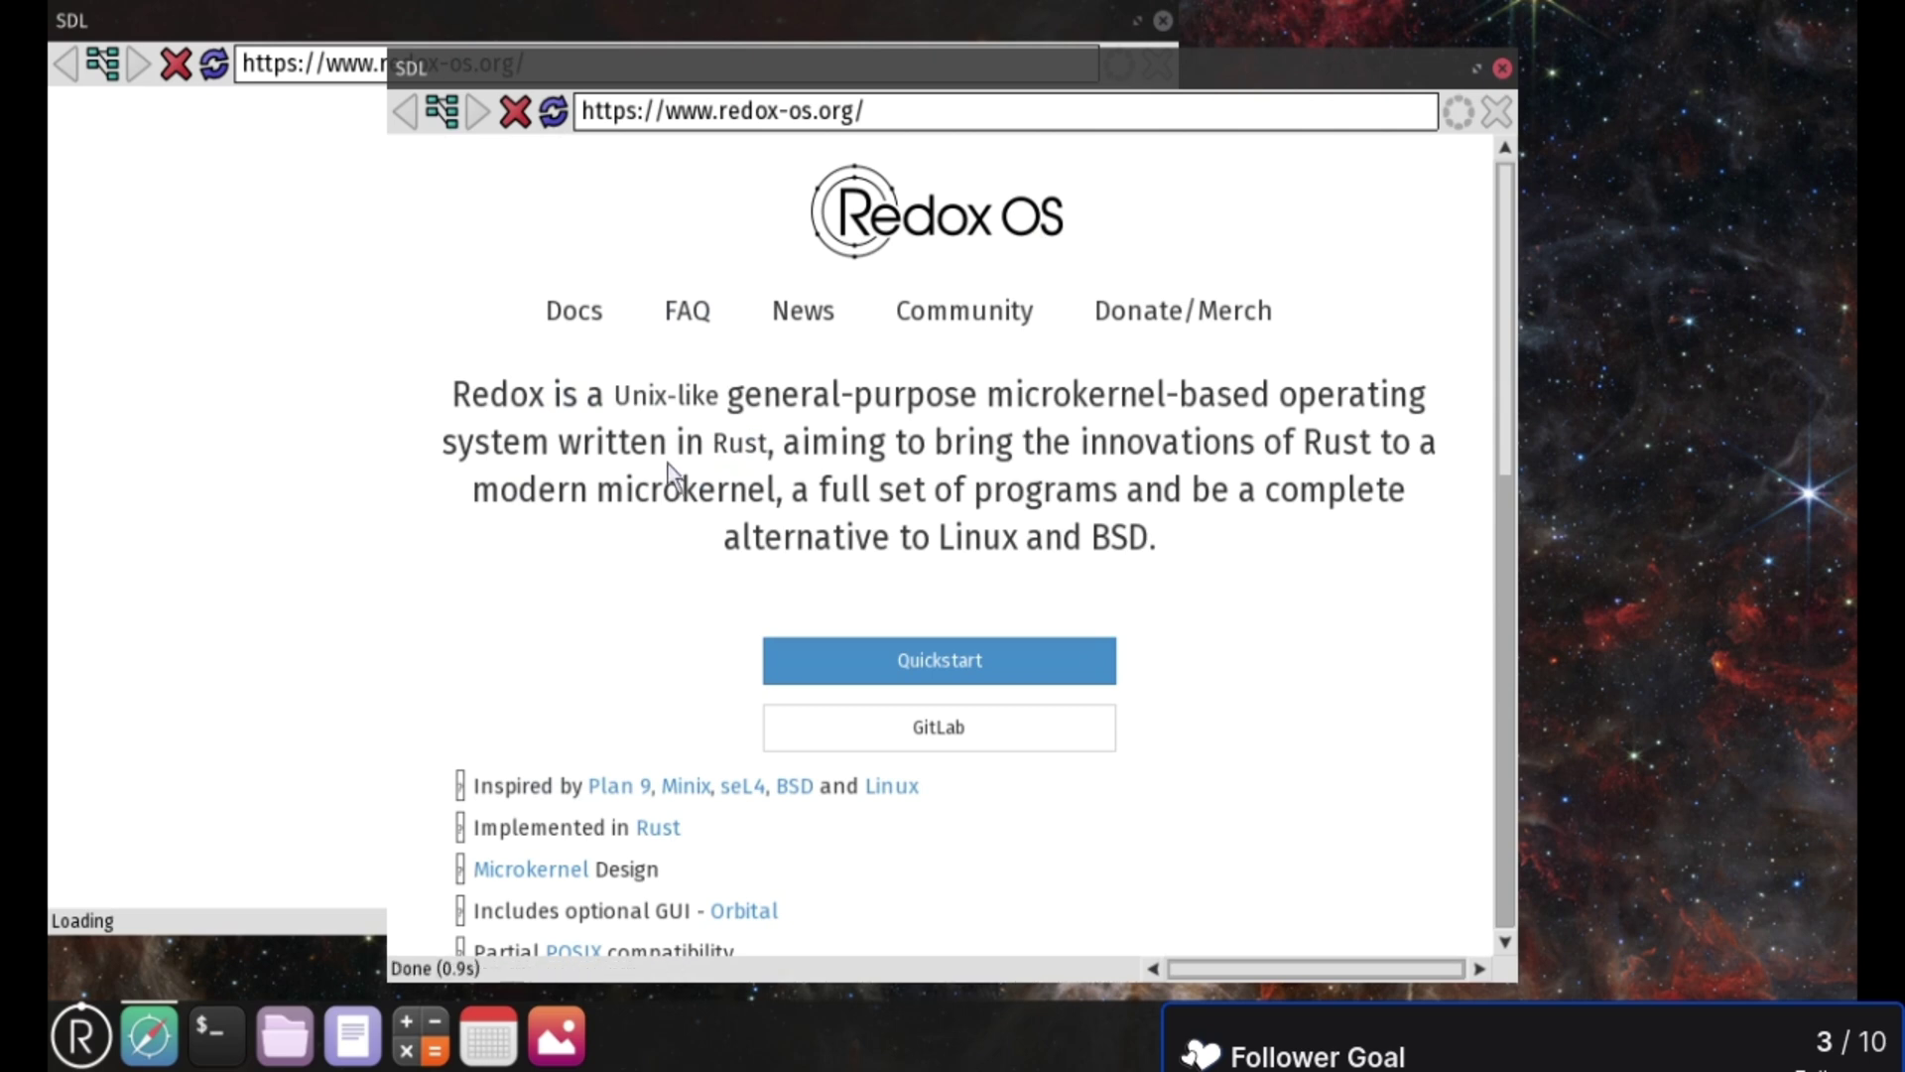
- Bring the Redox homepage window back to the front and maximize it
left_click(1169, 31)
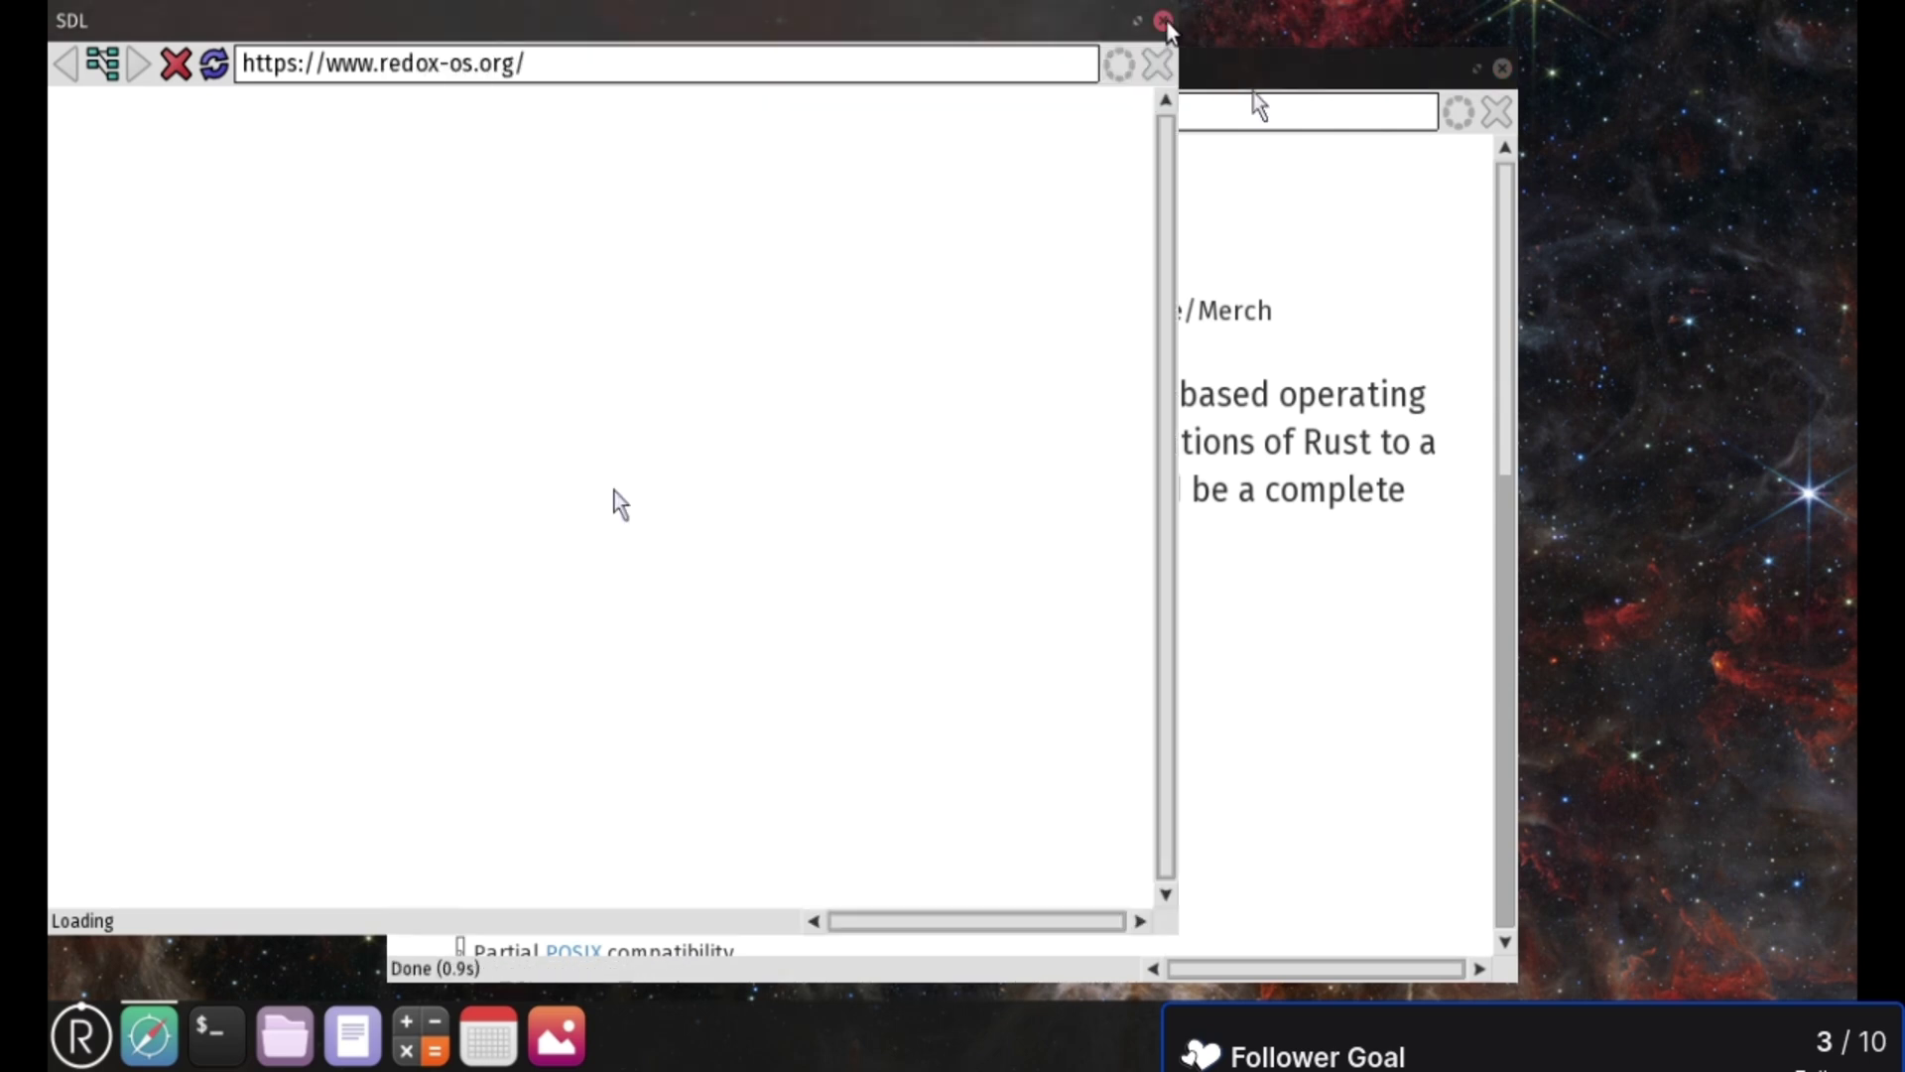
left_click(1267, 79)
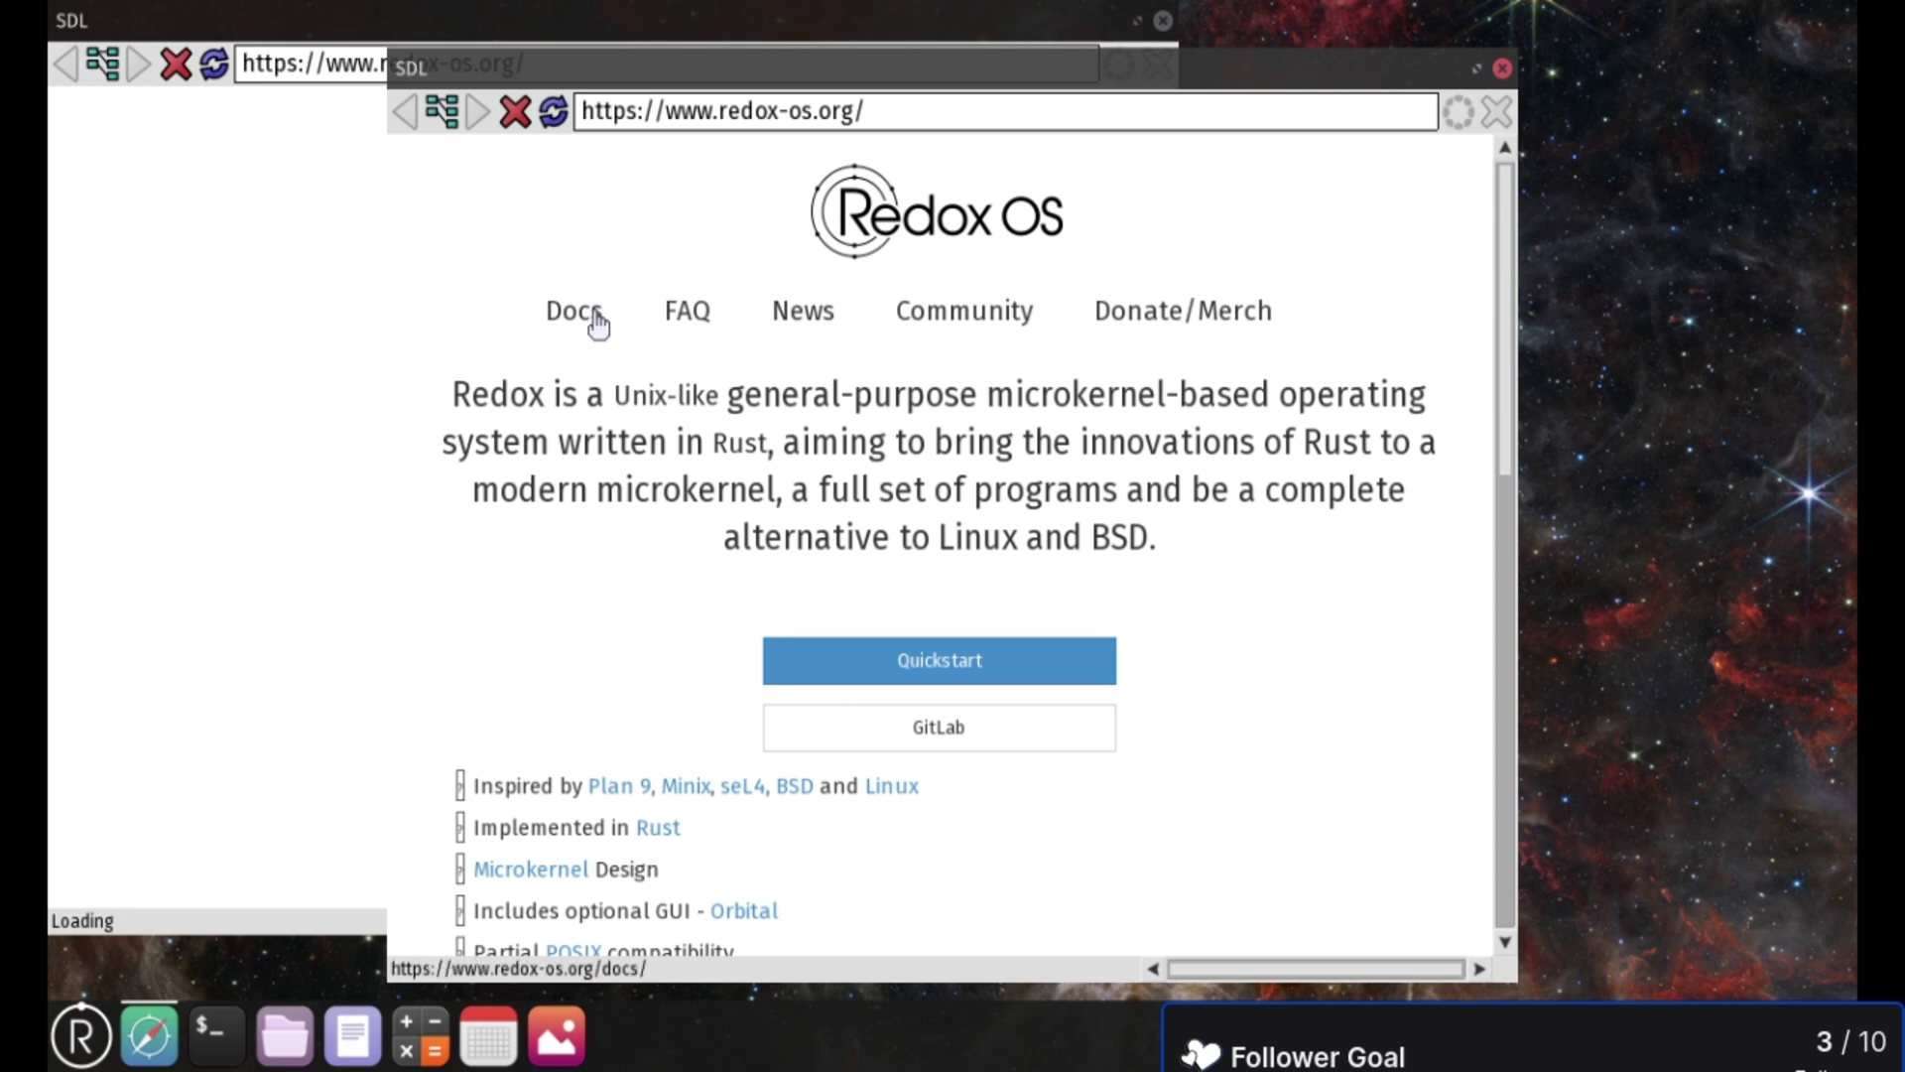
left_click(1476, 68)
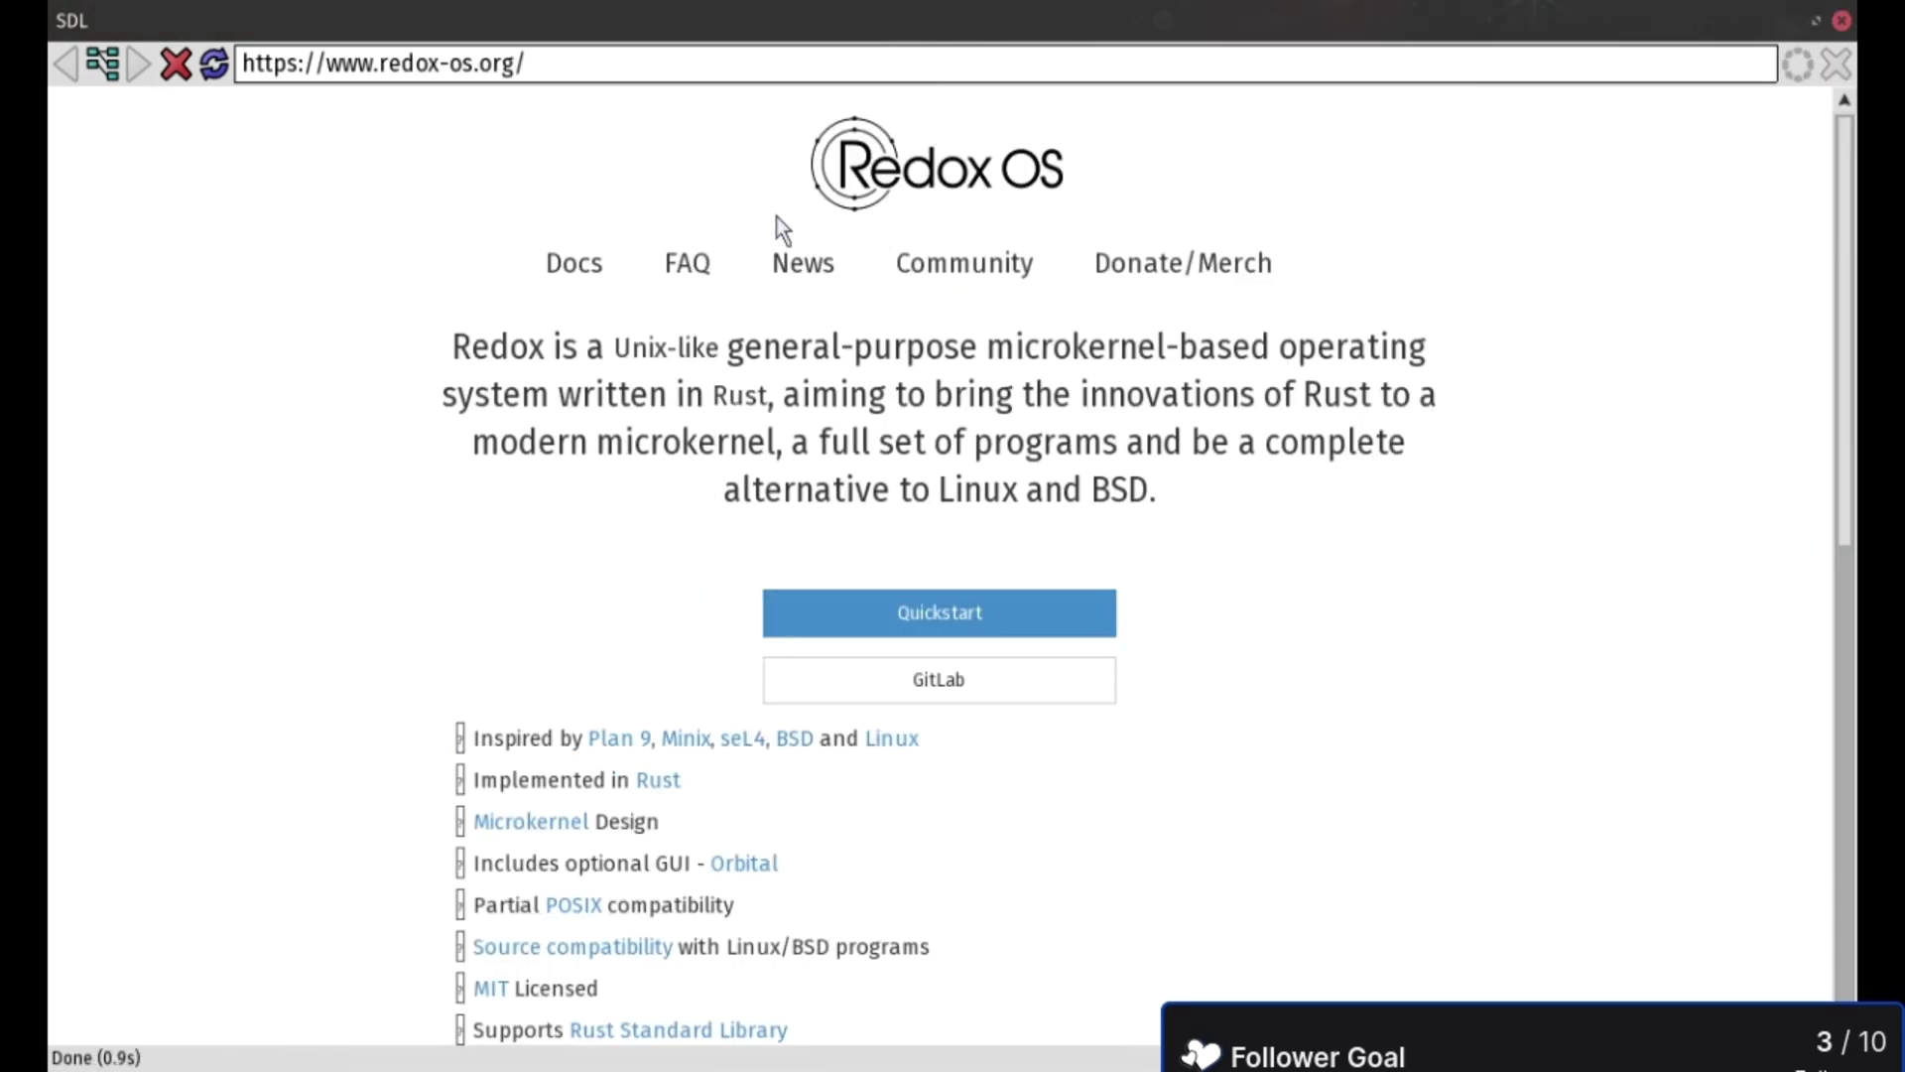
- Open the Redox site's Community page
left_click(943, 260)
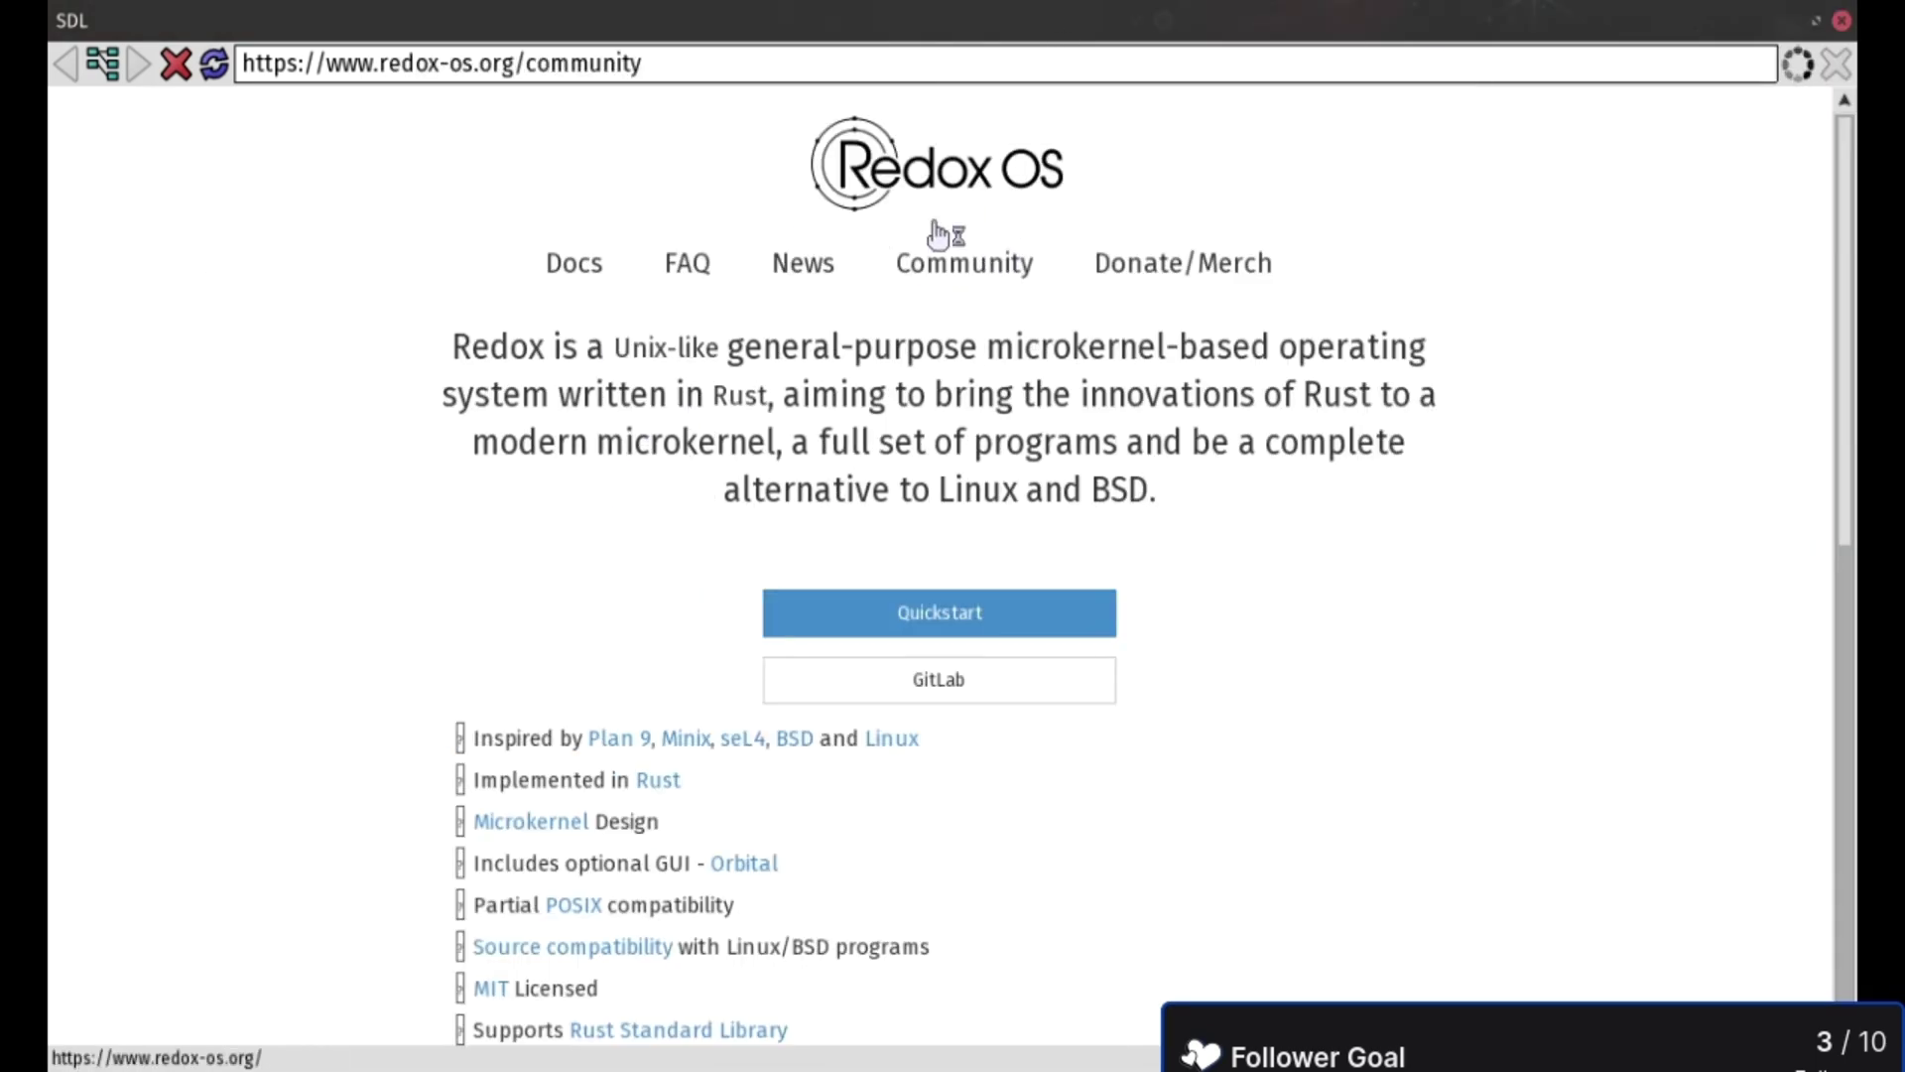
scroll(980, 353, "down", 3)
scroll(1002, 419, "up", 3)
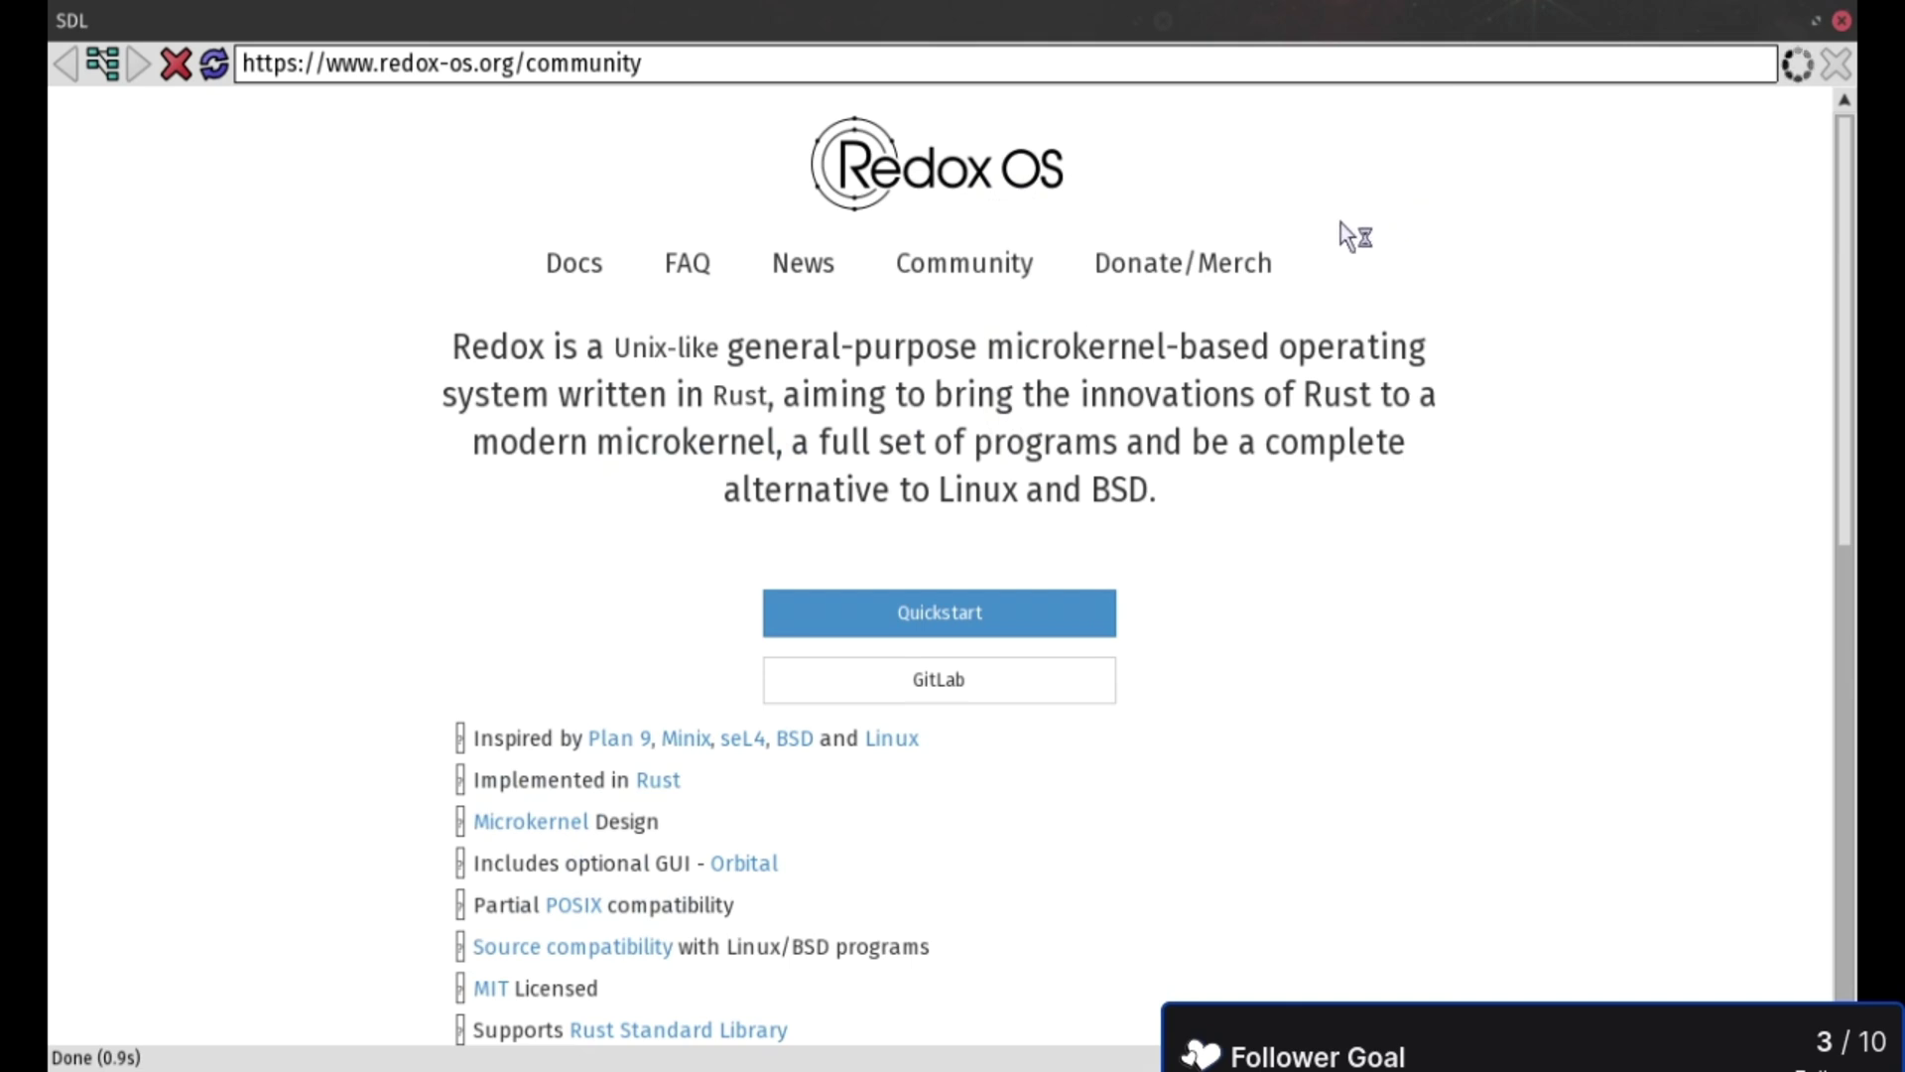
scroll(1082, 248, "down", 10)
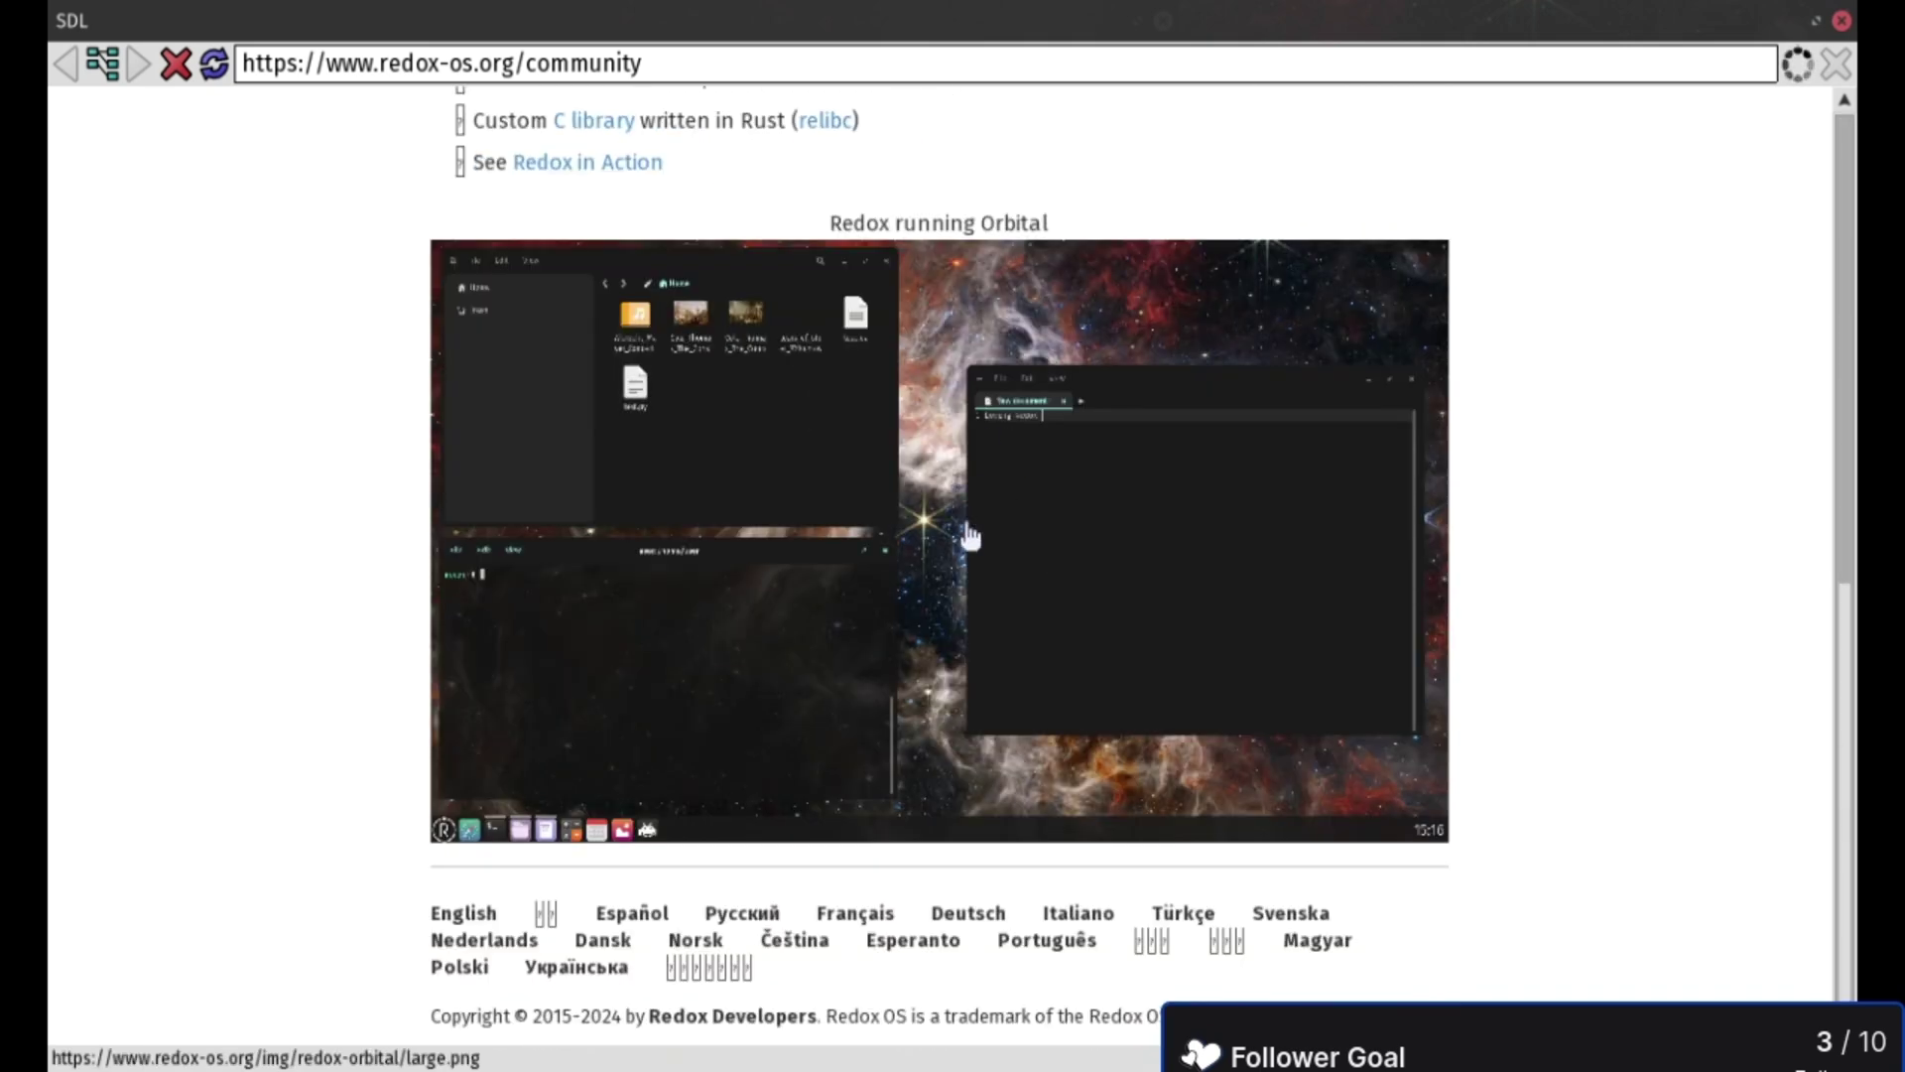
scroll(1330, 209, "up", 10)
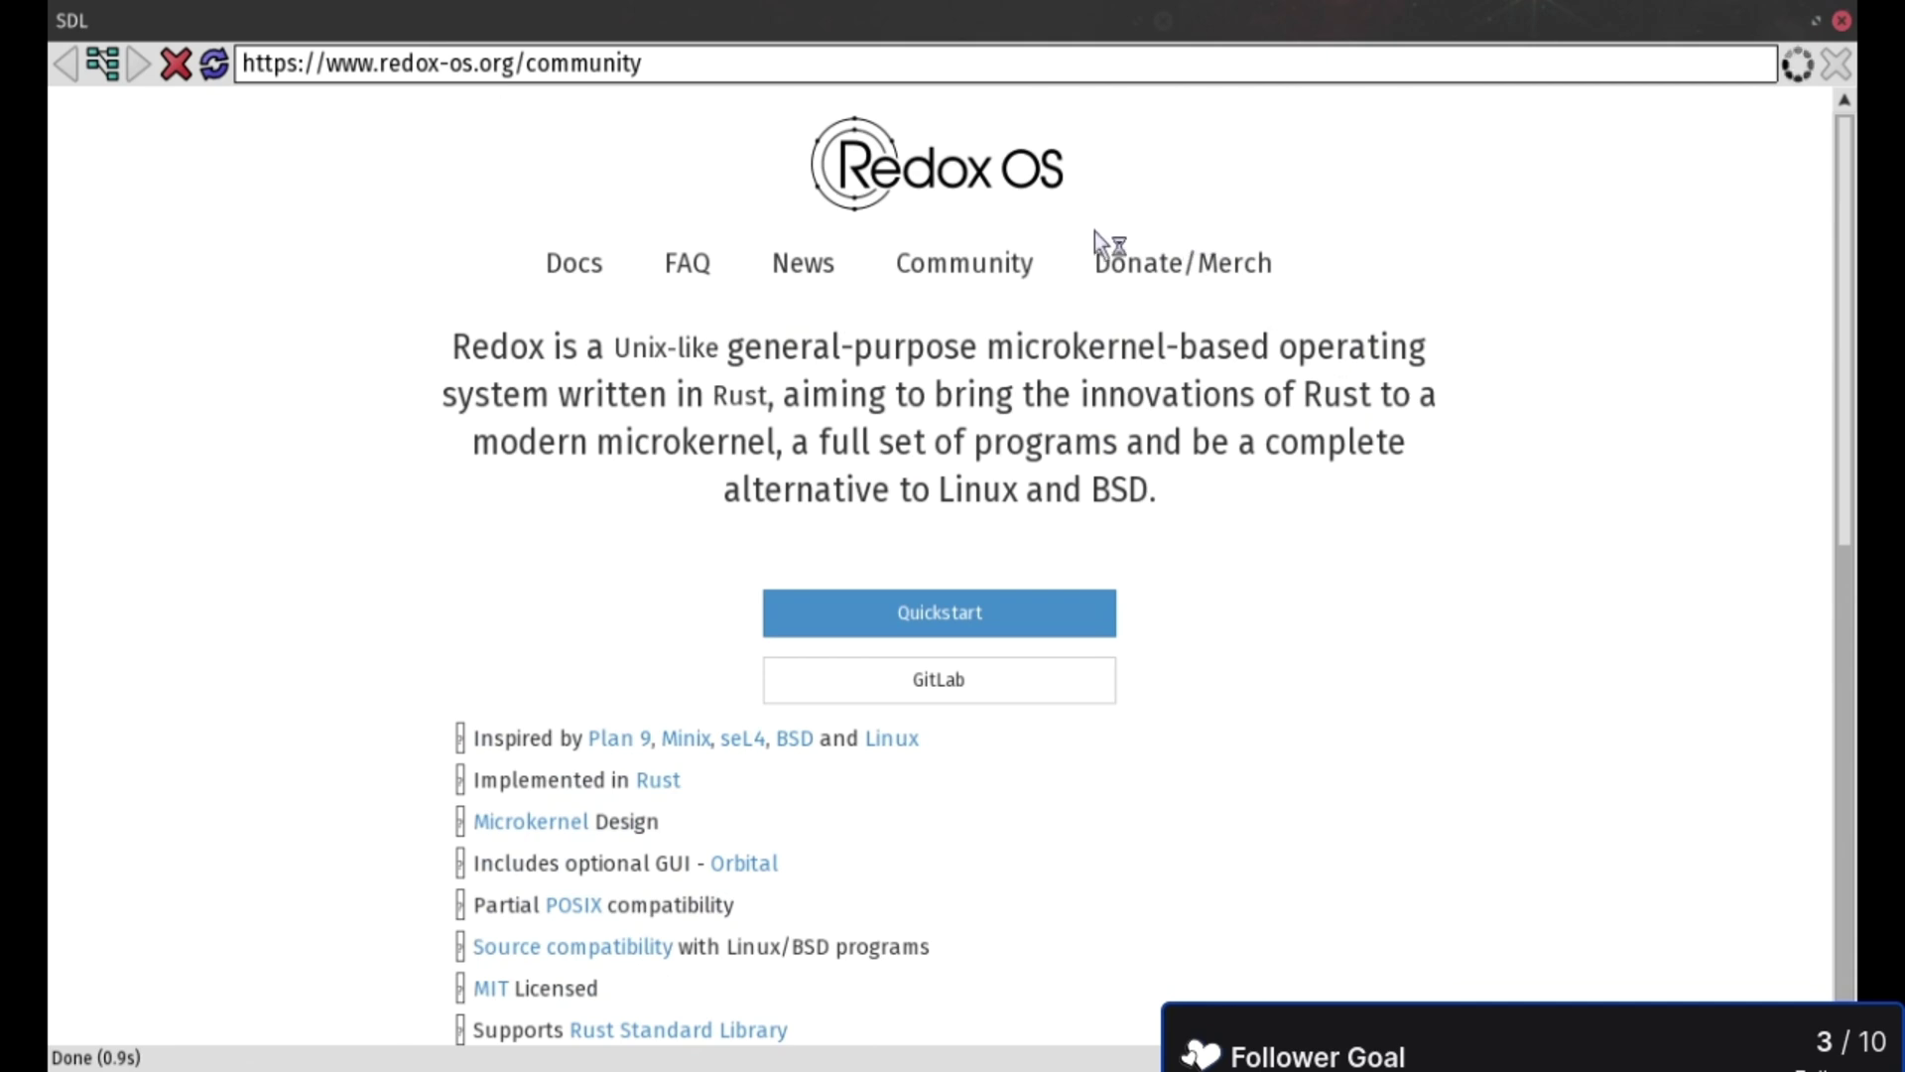
left_click(949, 274)
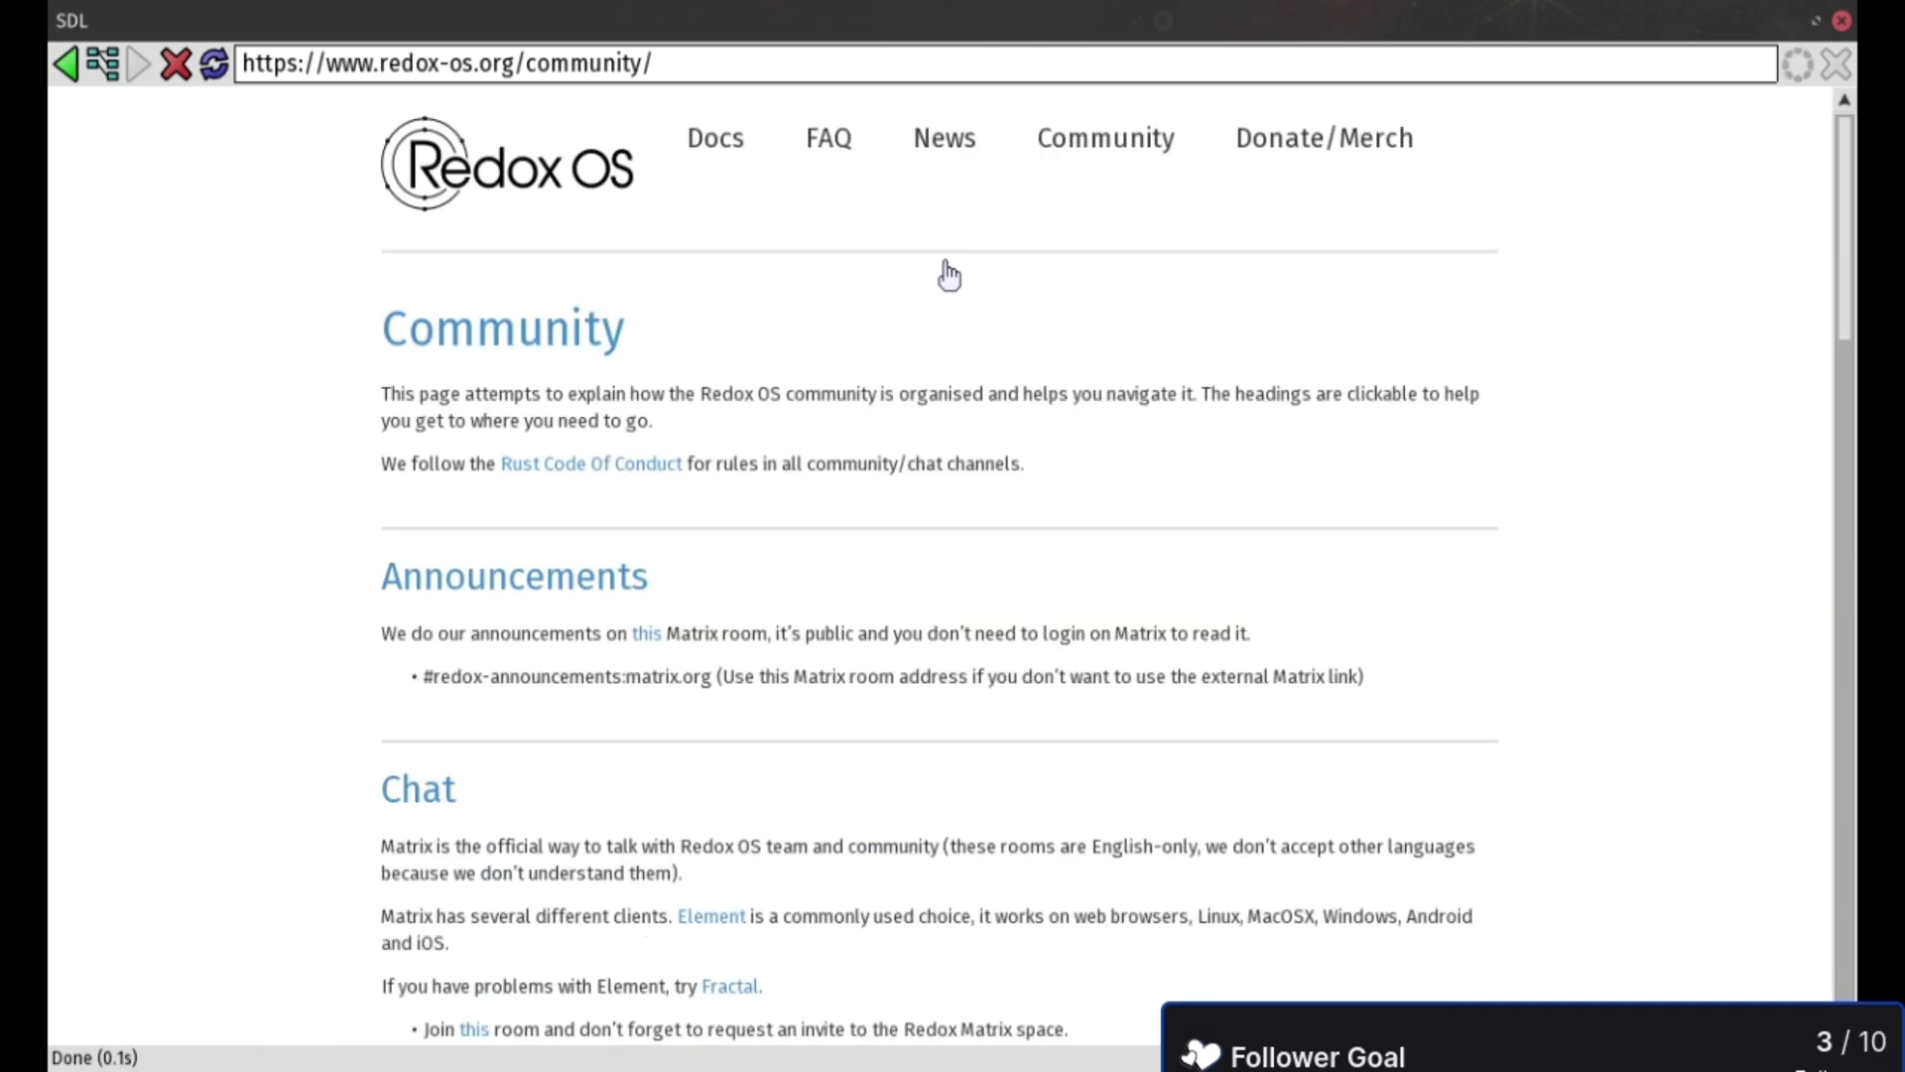
- Scroll to the GitLab section and follow its link to gitlab.redox-os.org/redox-os/redox
scroll(679, 740, "down", 3)
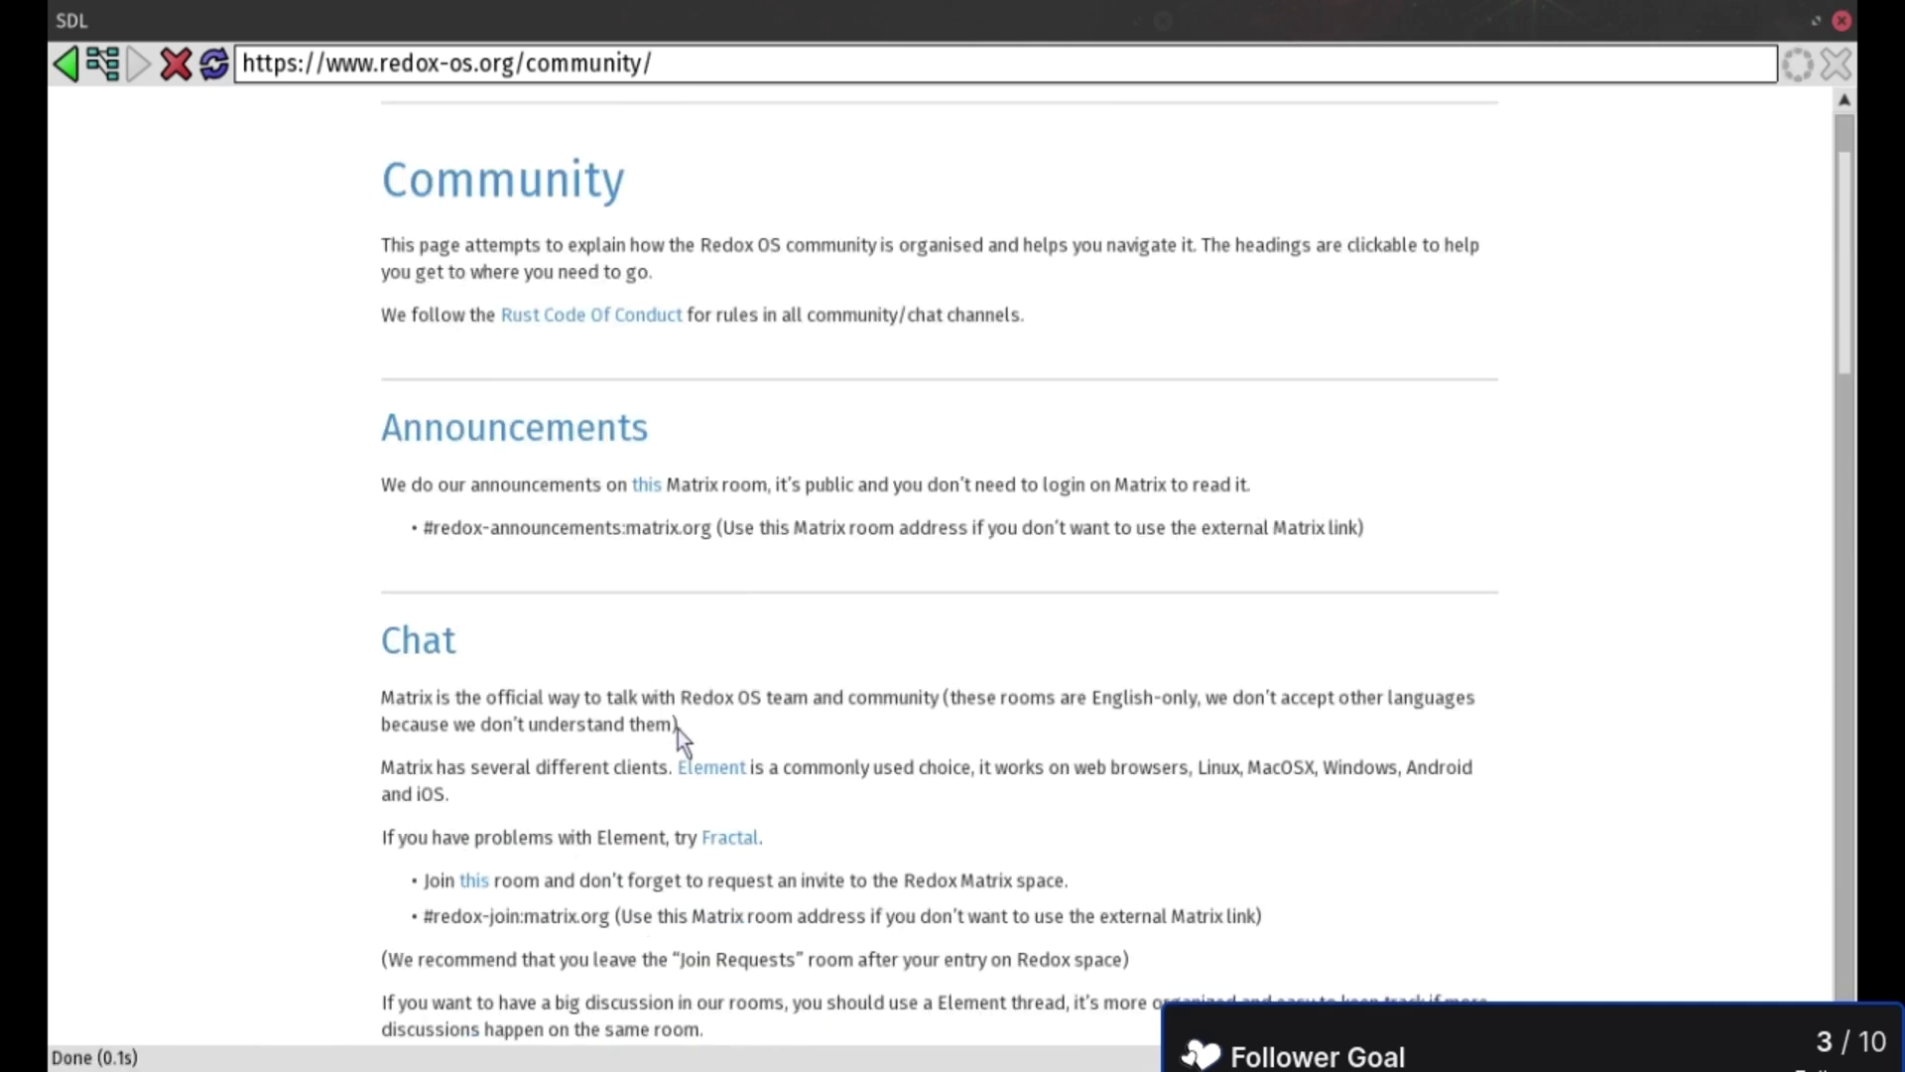
scroll(575, 635, "up", 3)
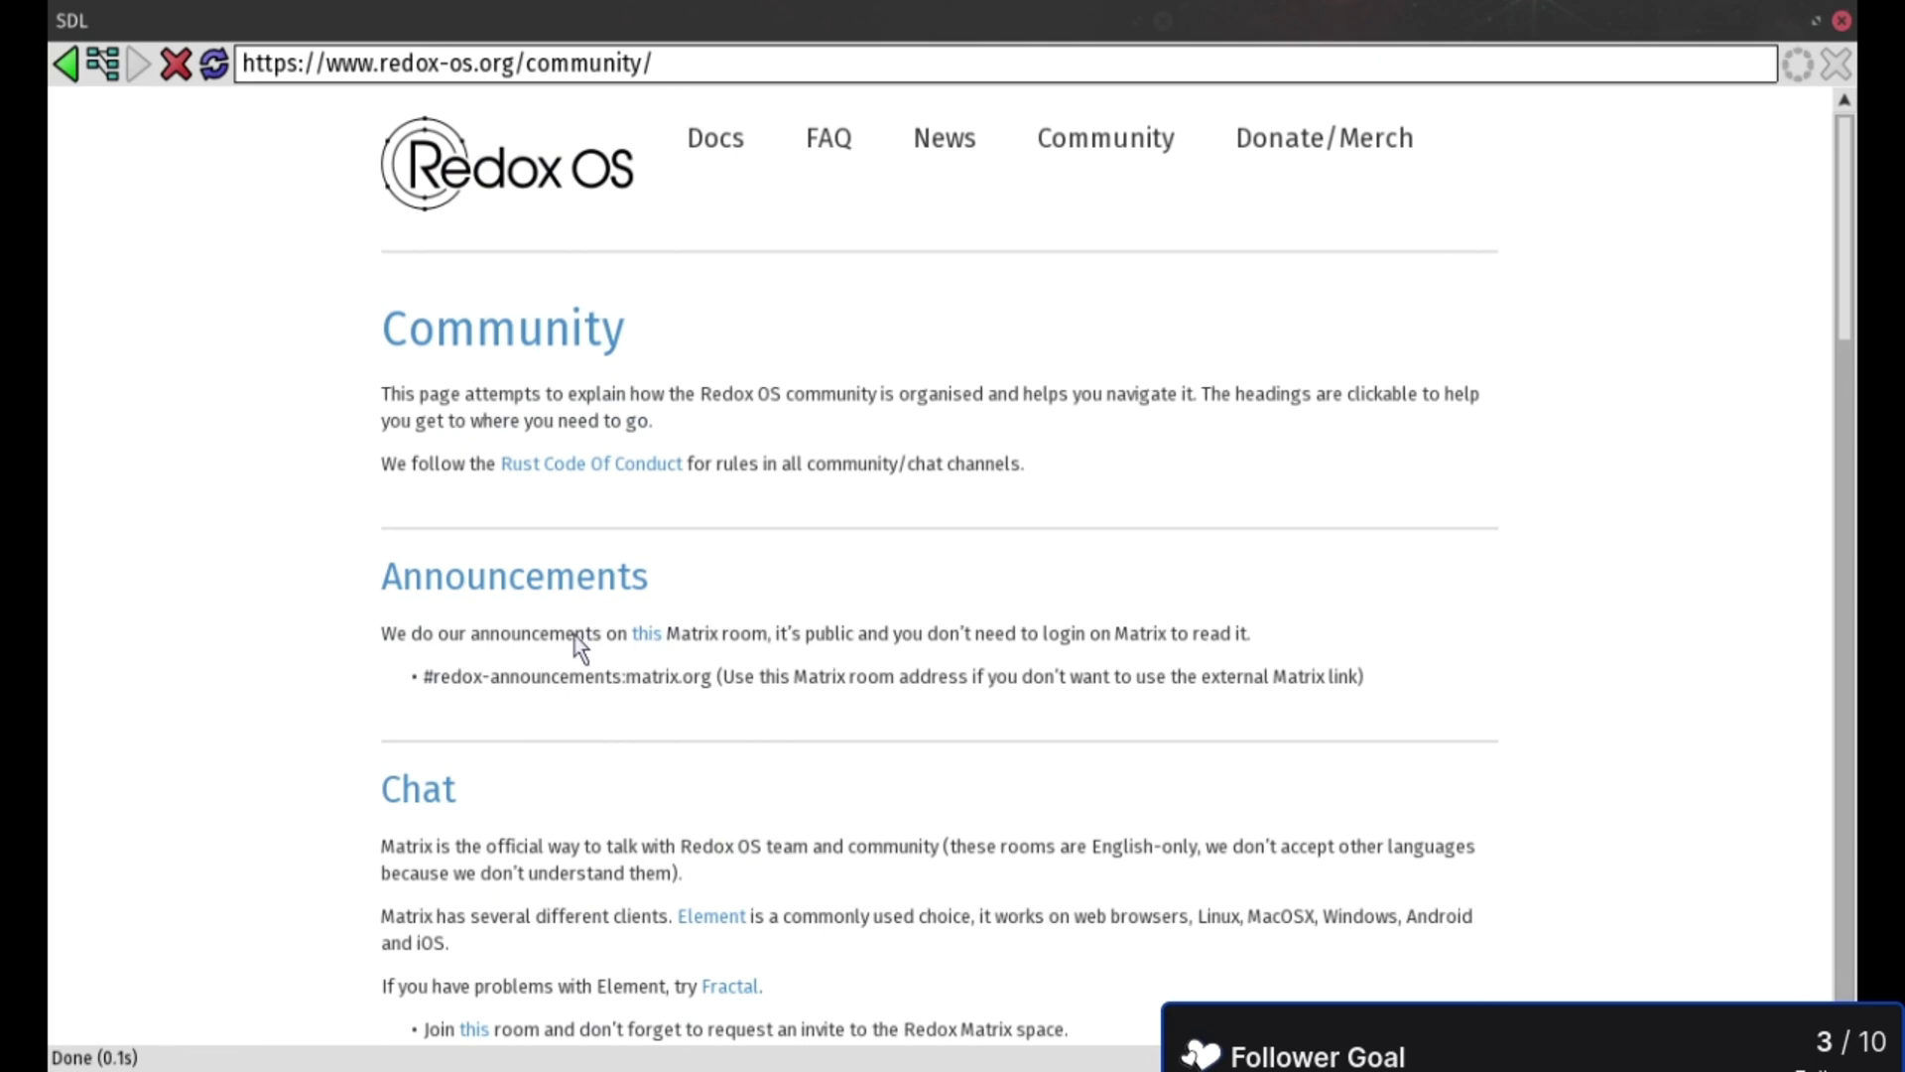
scroll(573, 635, "down", 18)
scroll(574, 640, "down", 6)
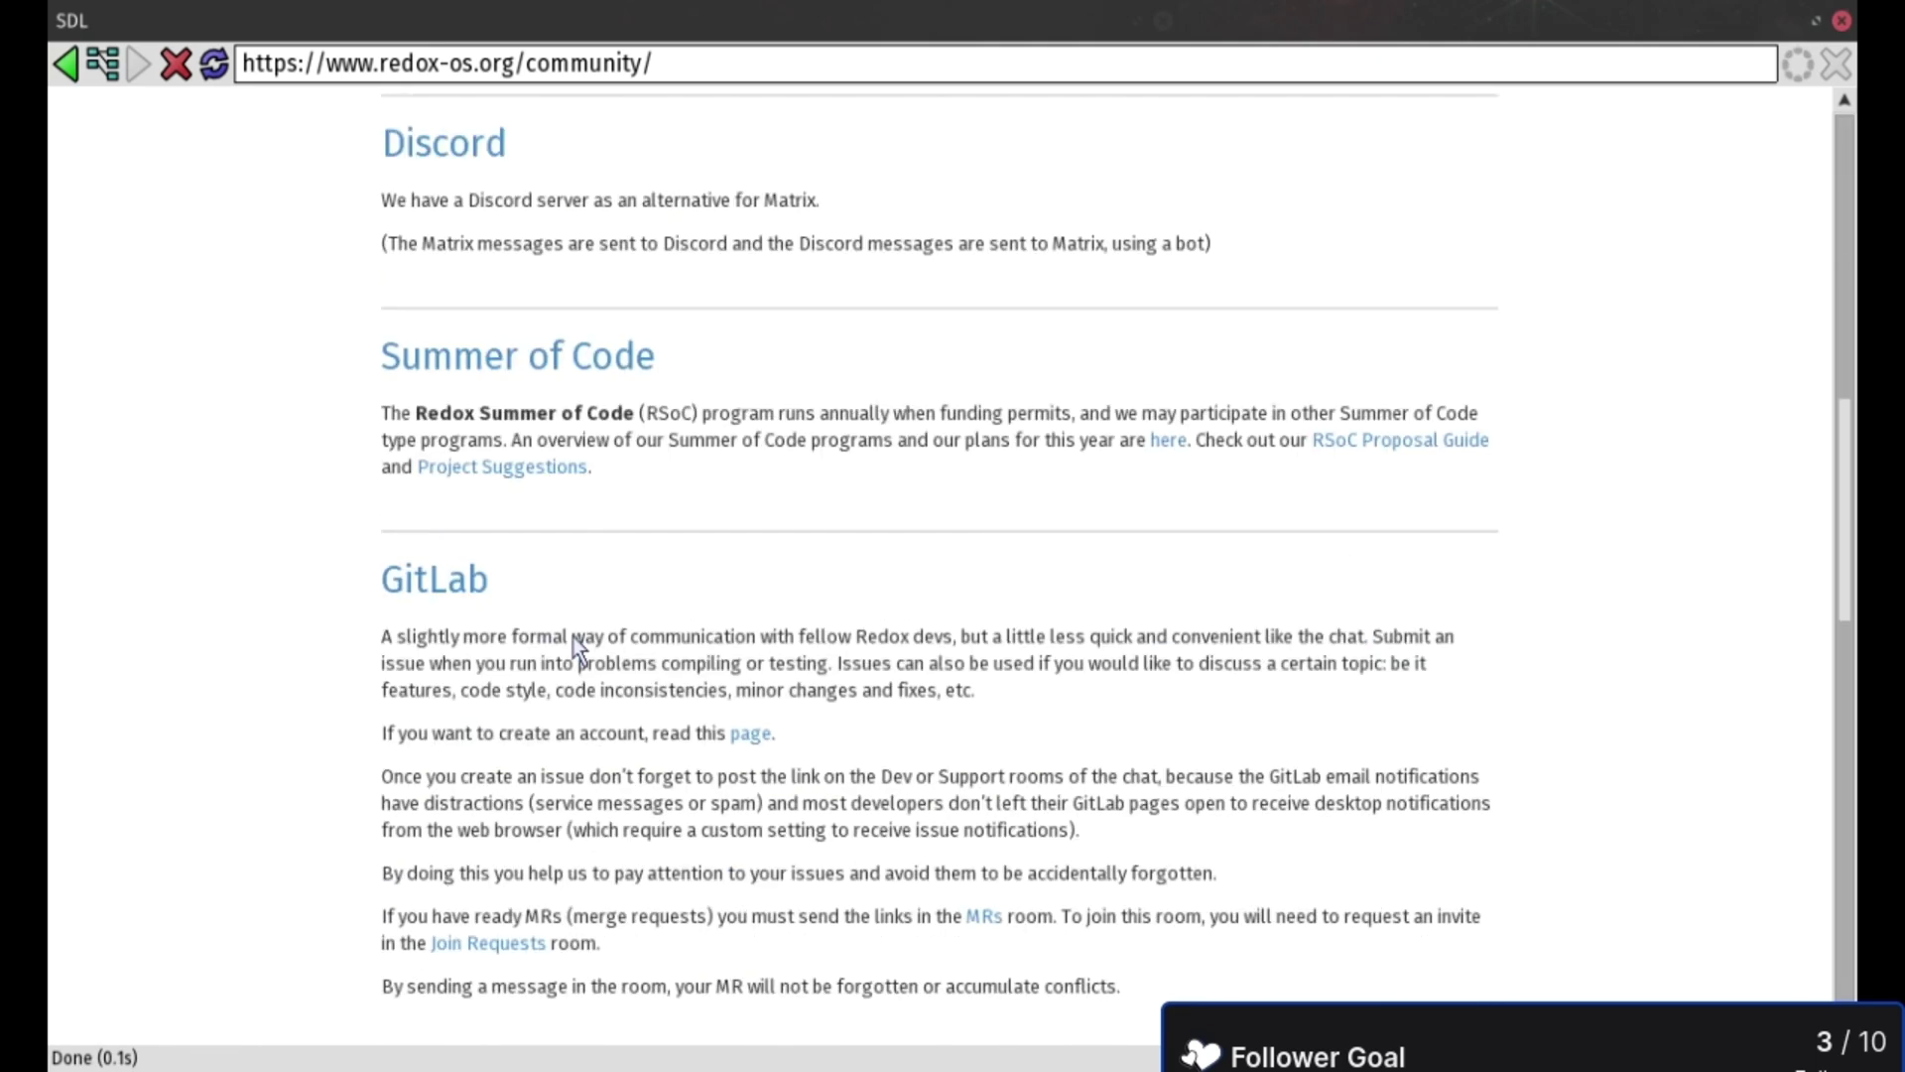
left_click(447, 587)
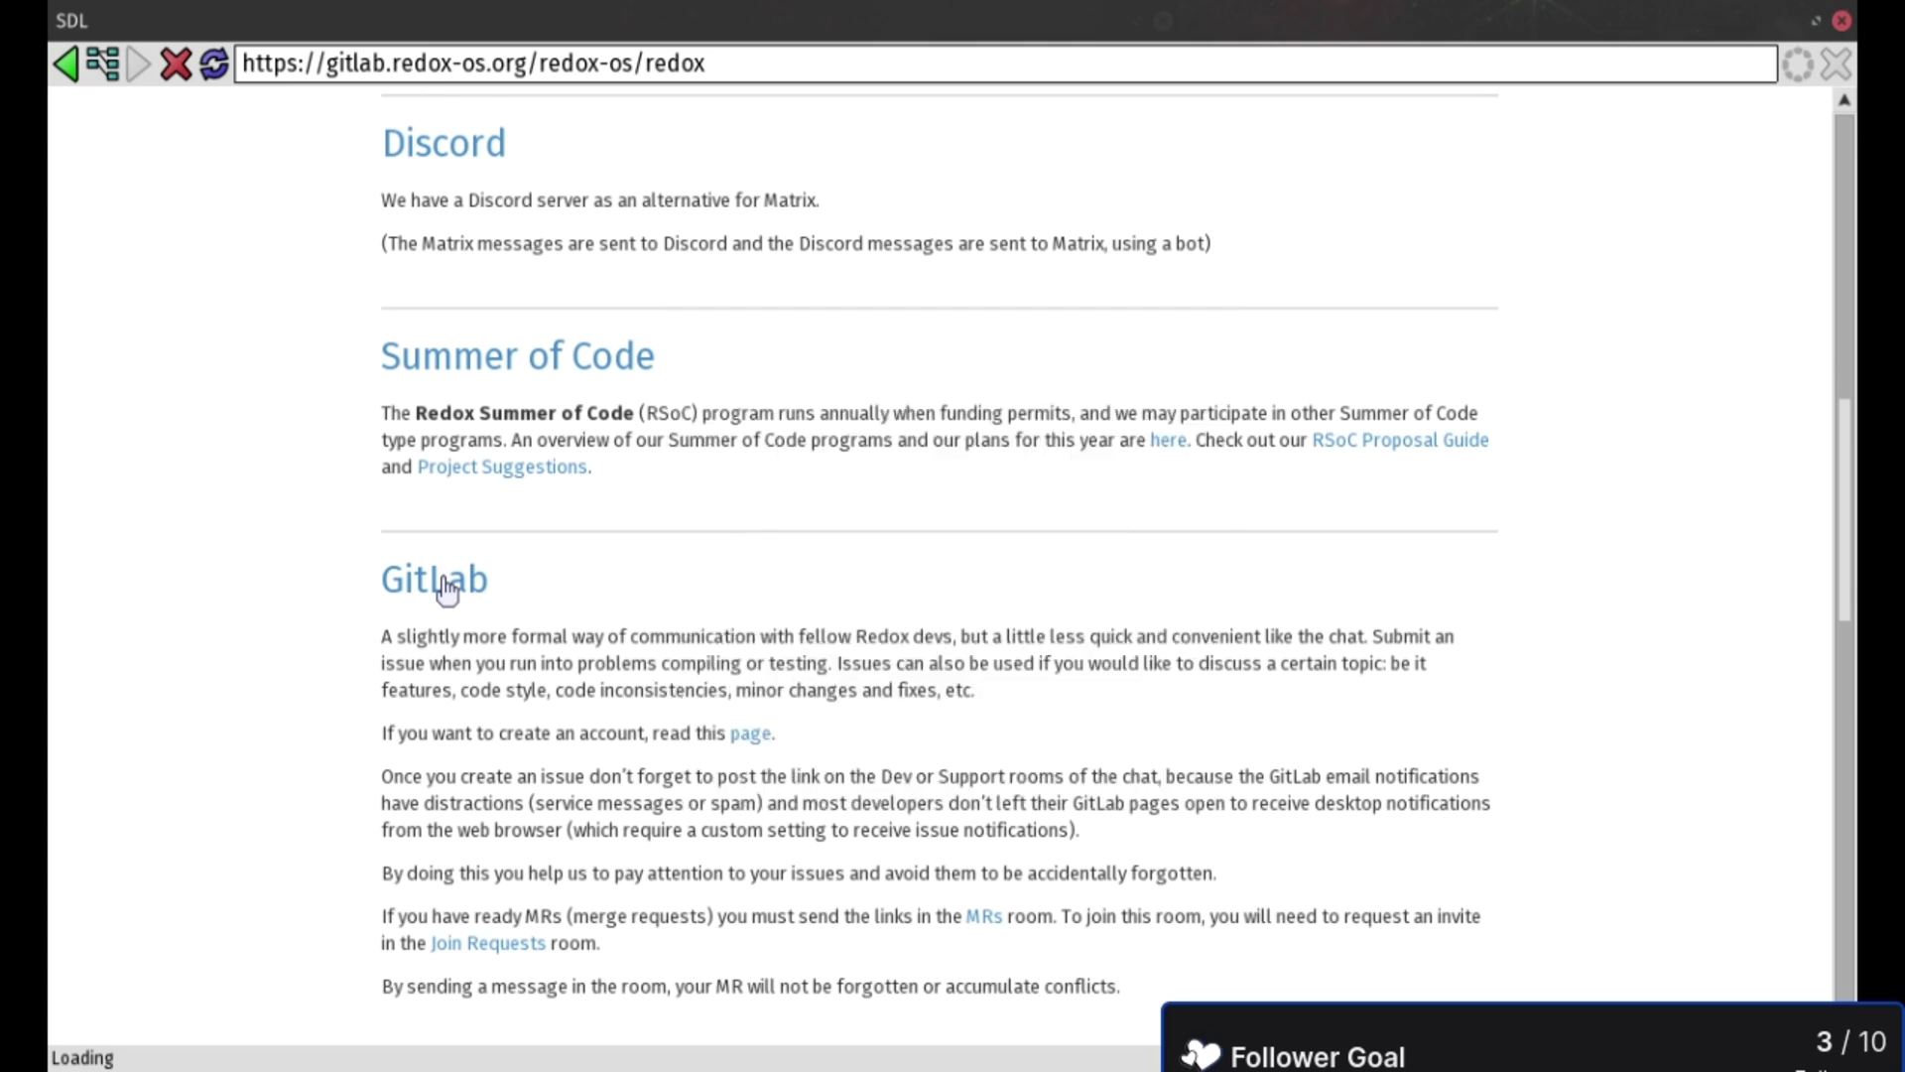
- Cycle the NetSurf windows with Super-Tab and unmaximize the GitLab window with Super-M
key("super")
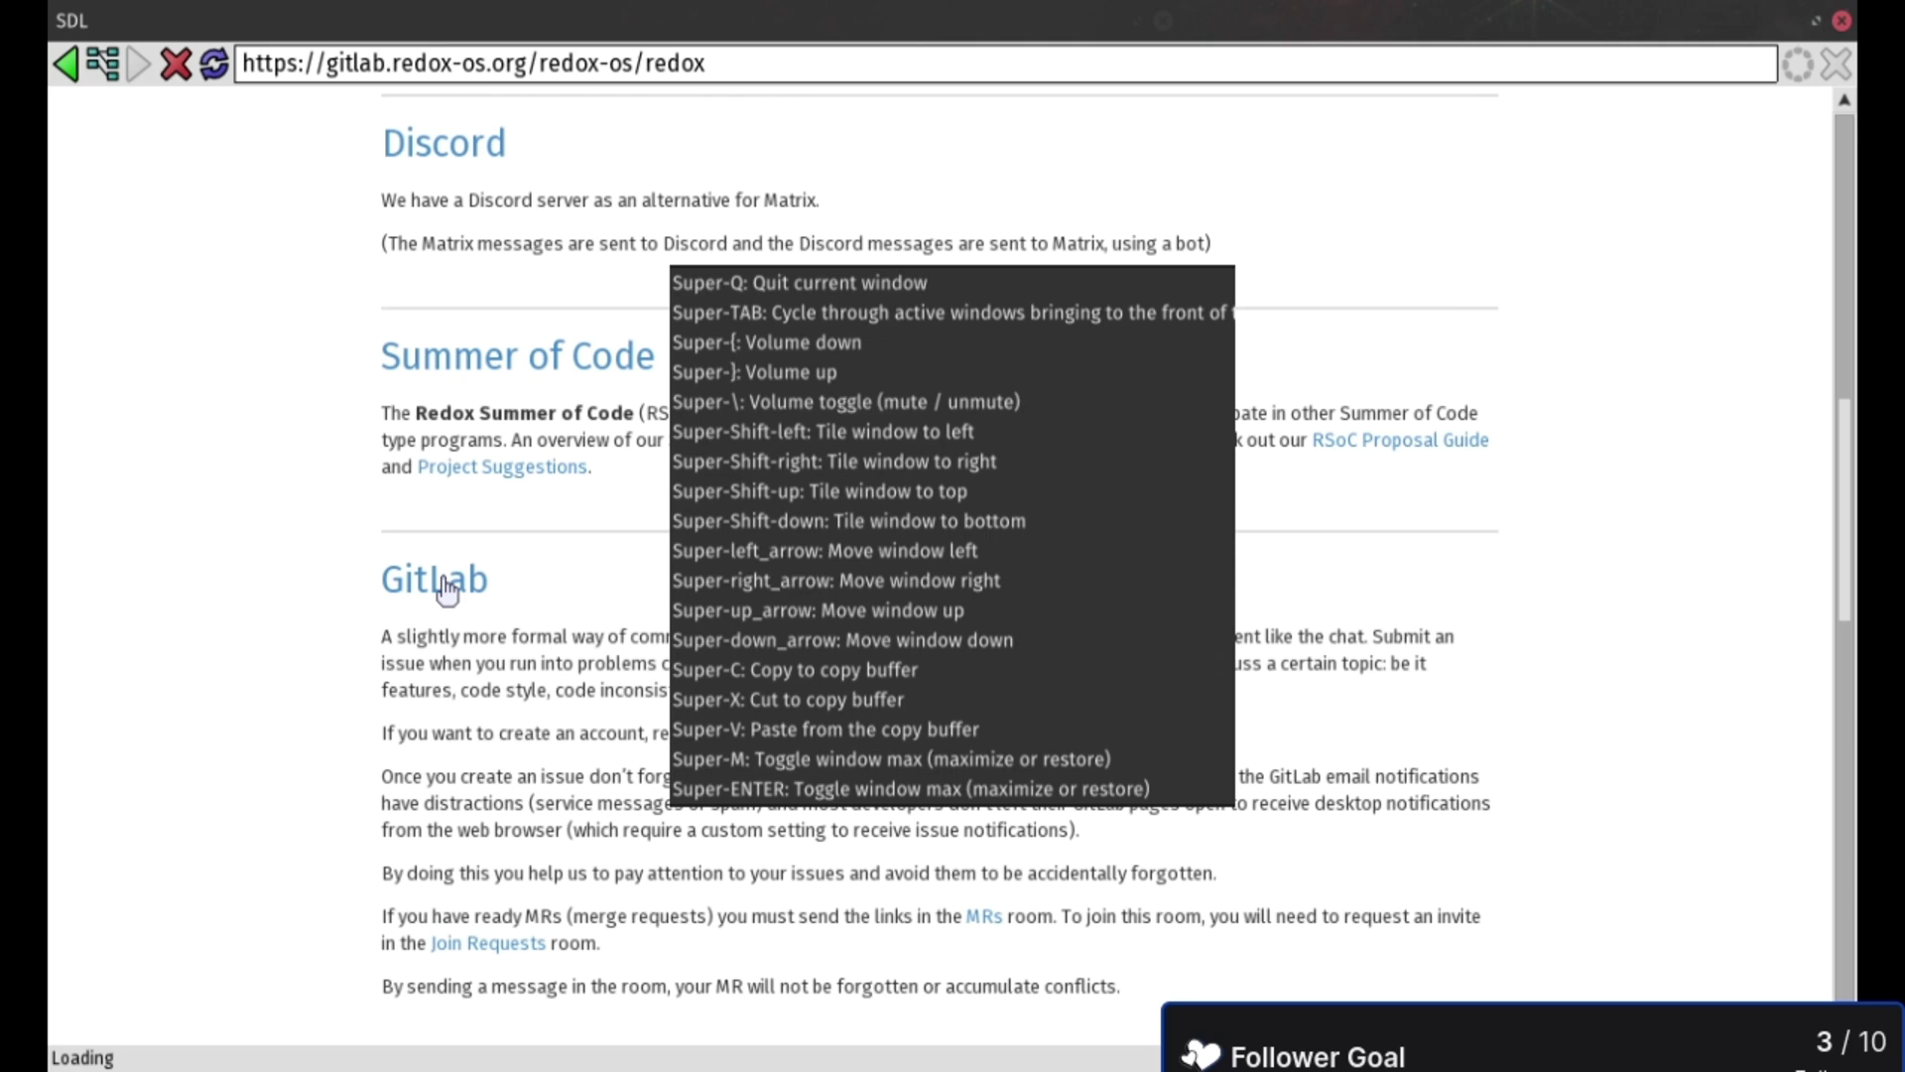
key("super+Tab")
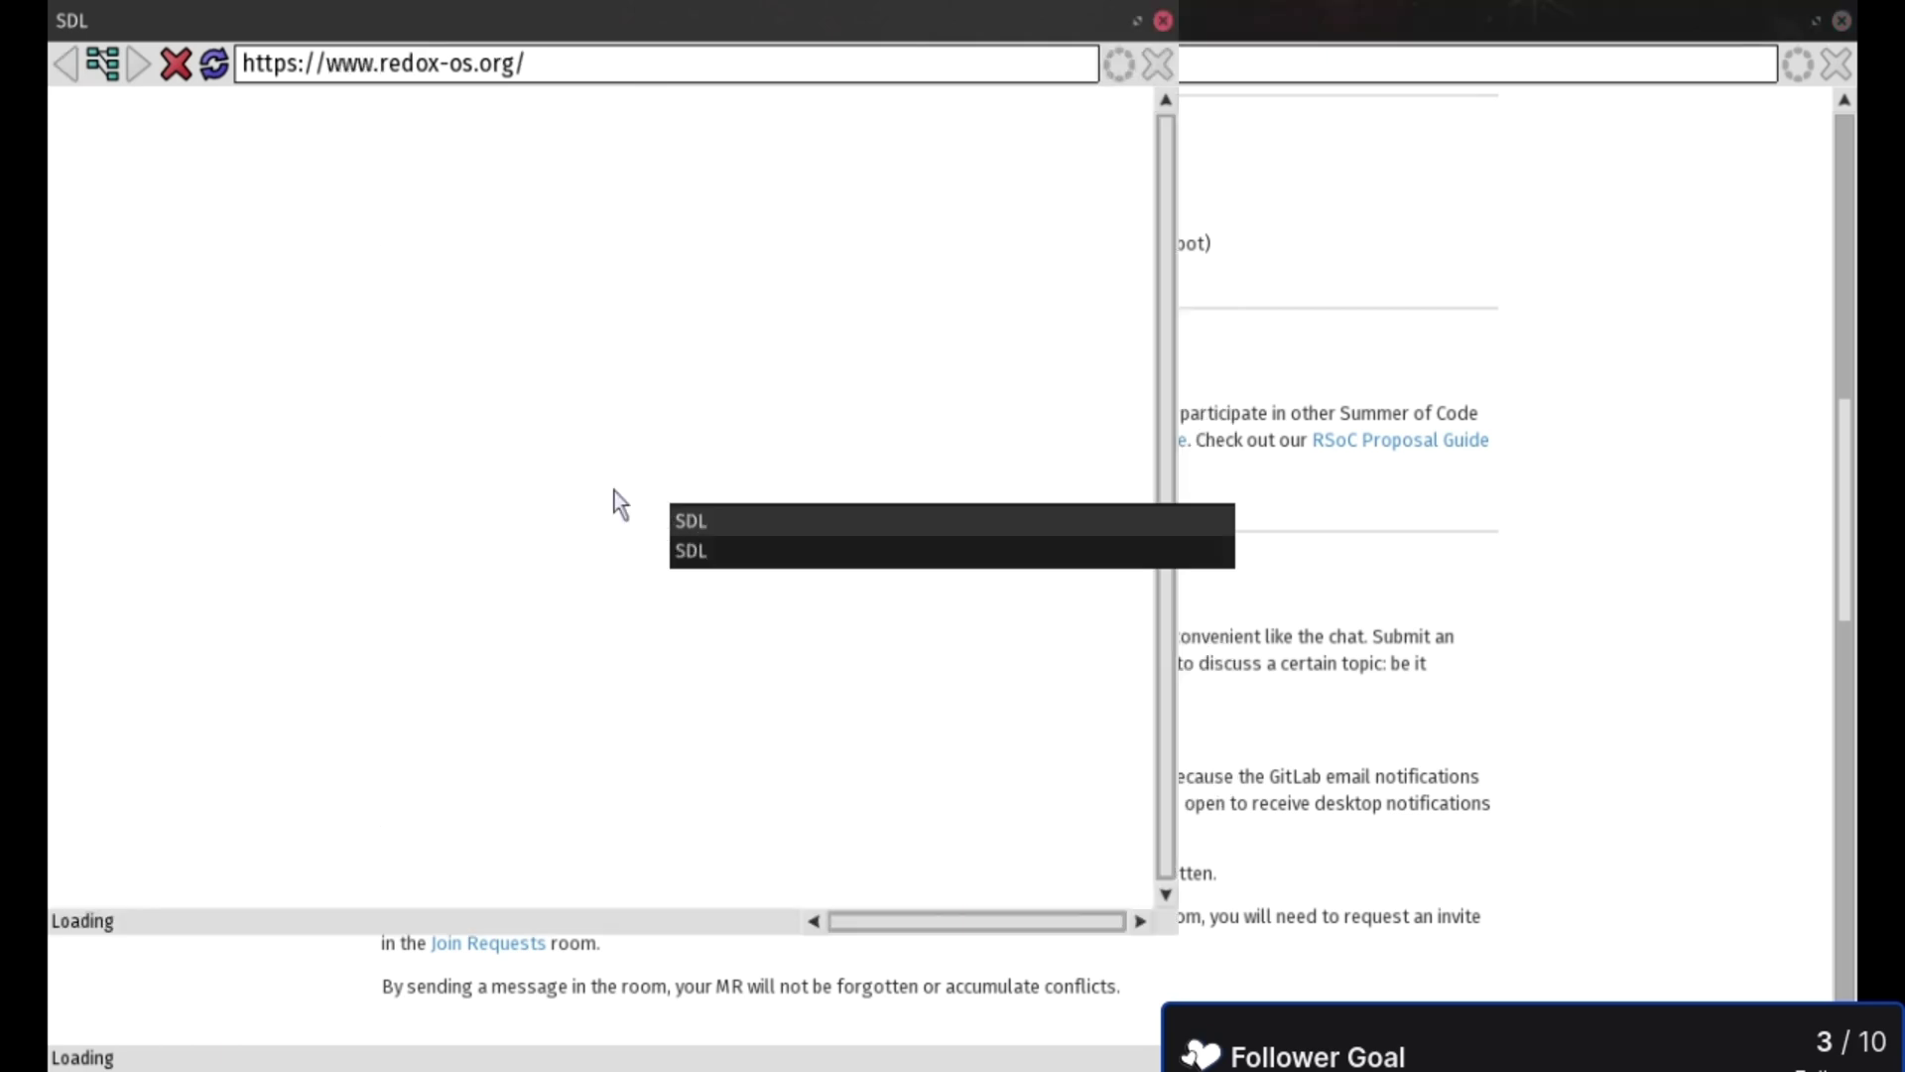
key("super+Tab")
key("super+Tab")
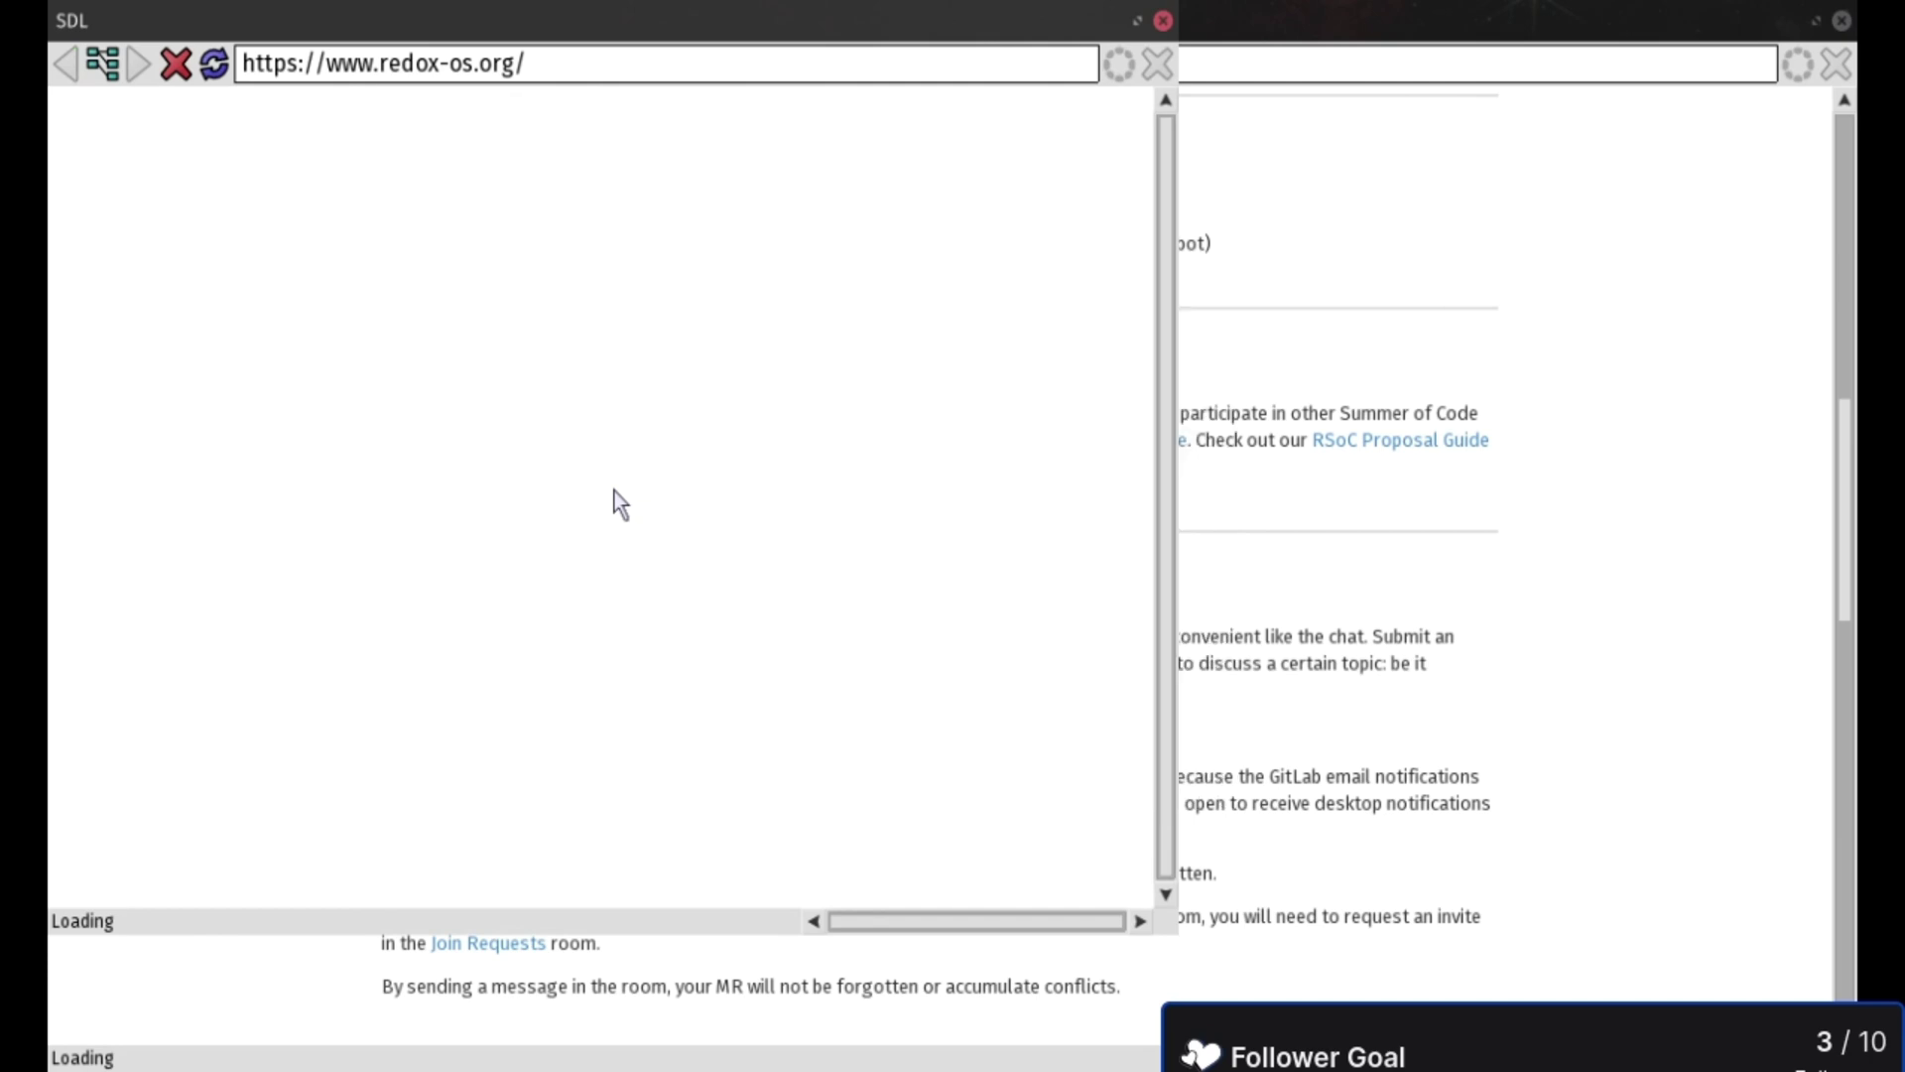
key("super")
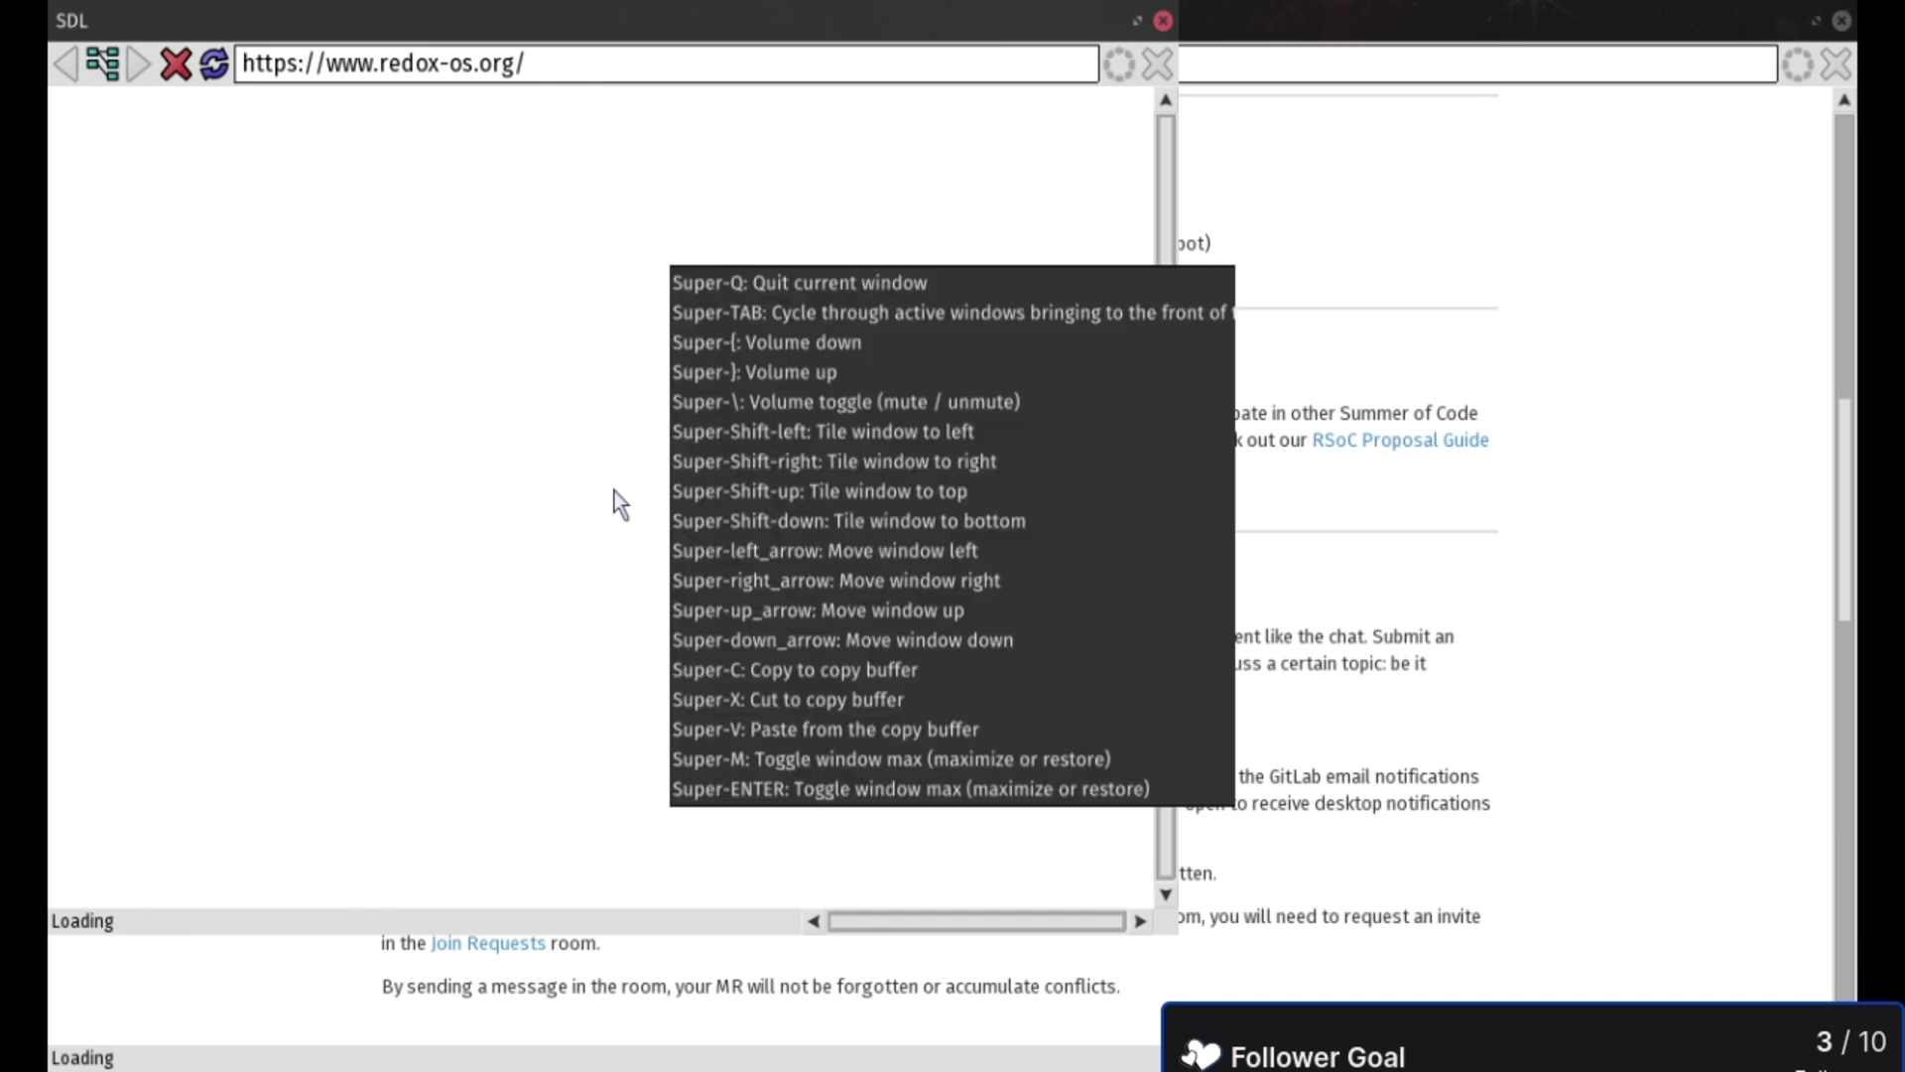
key("super")
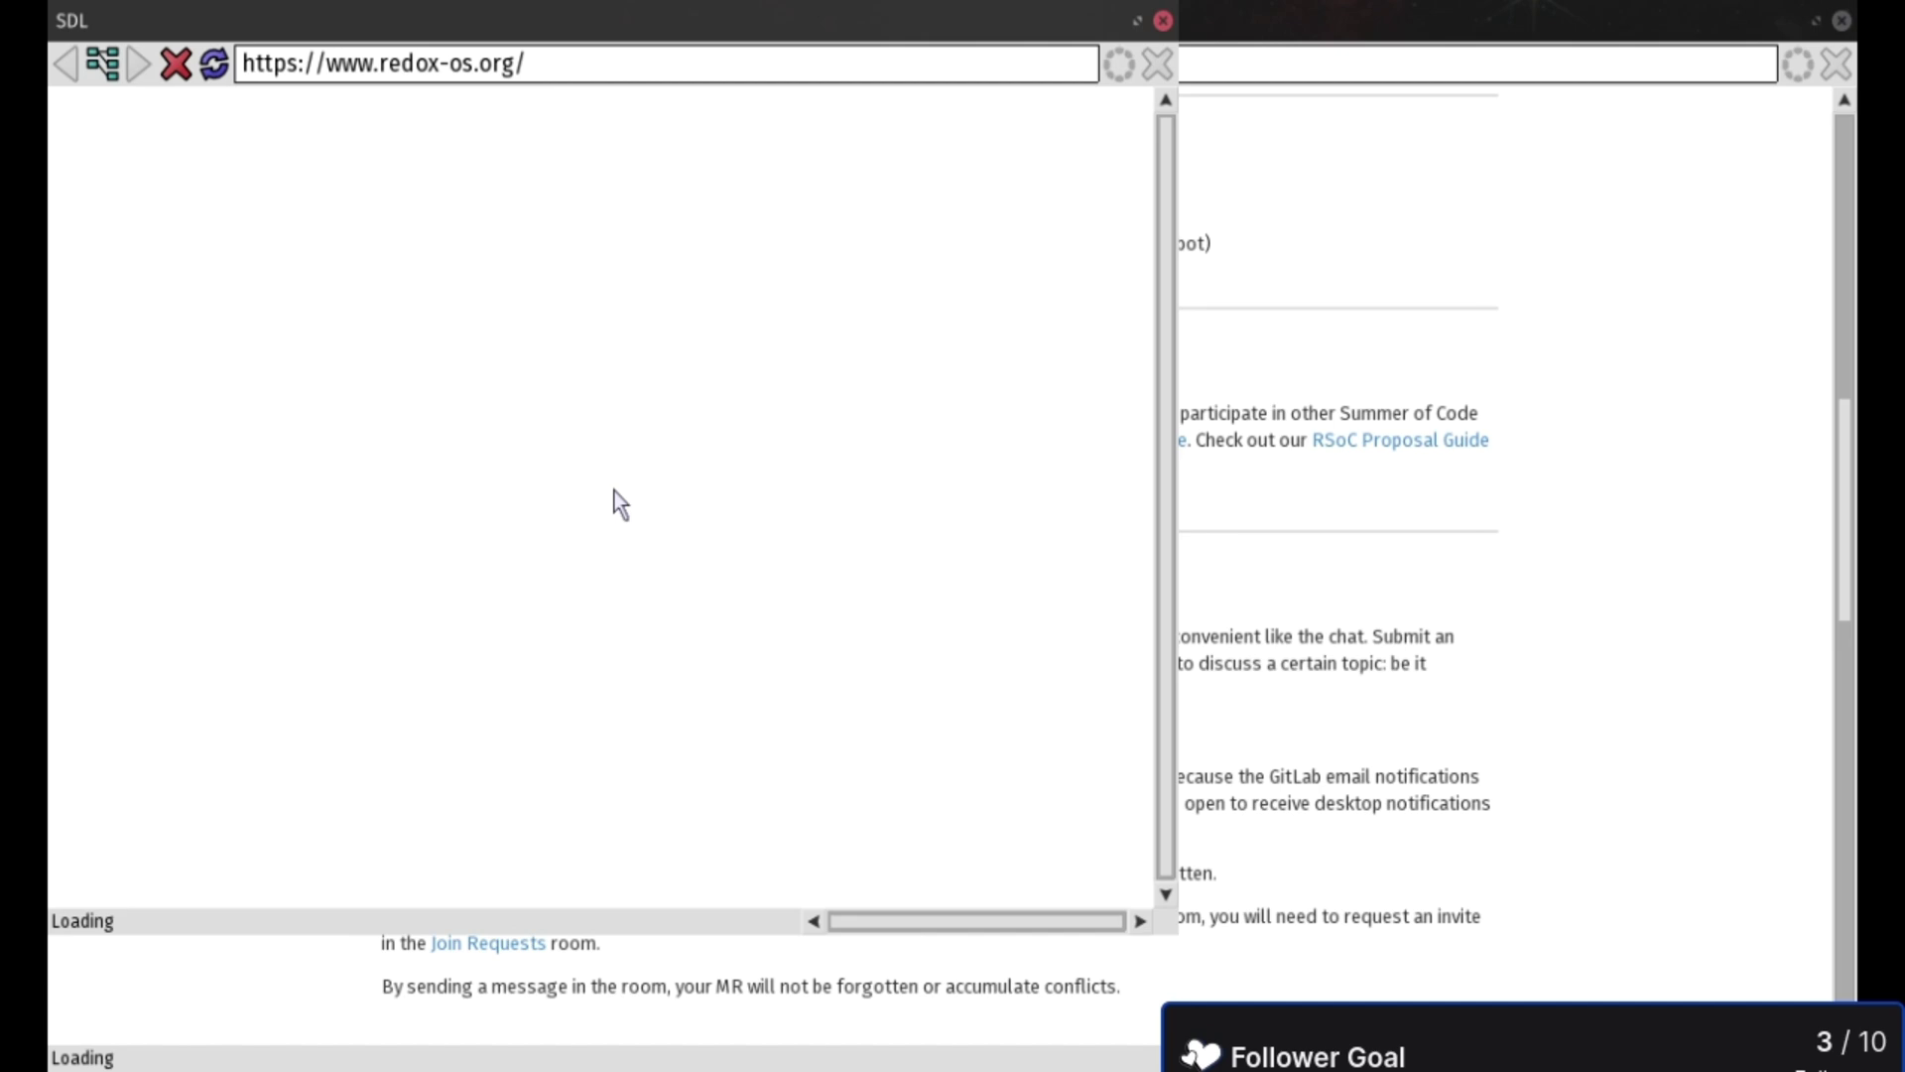
key("super")
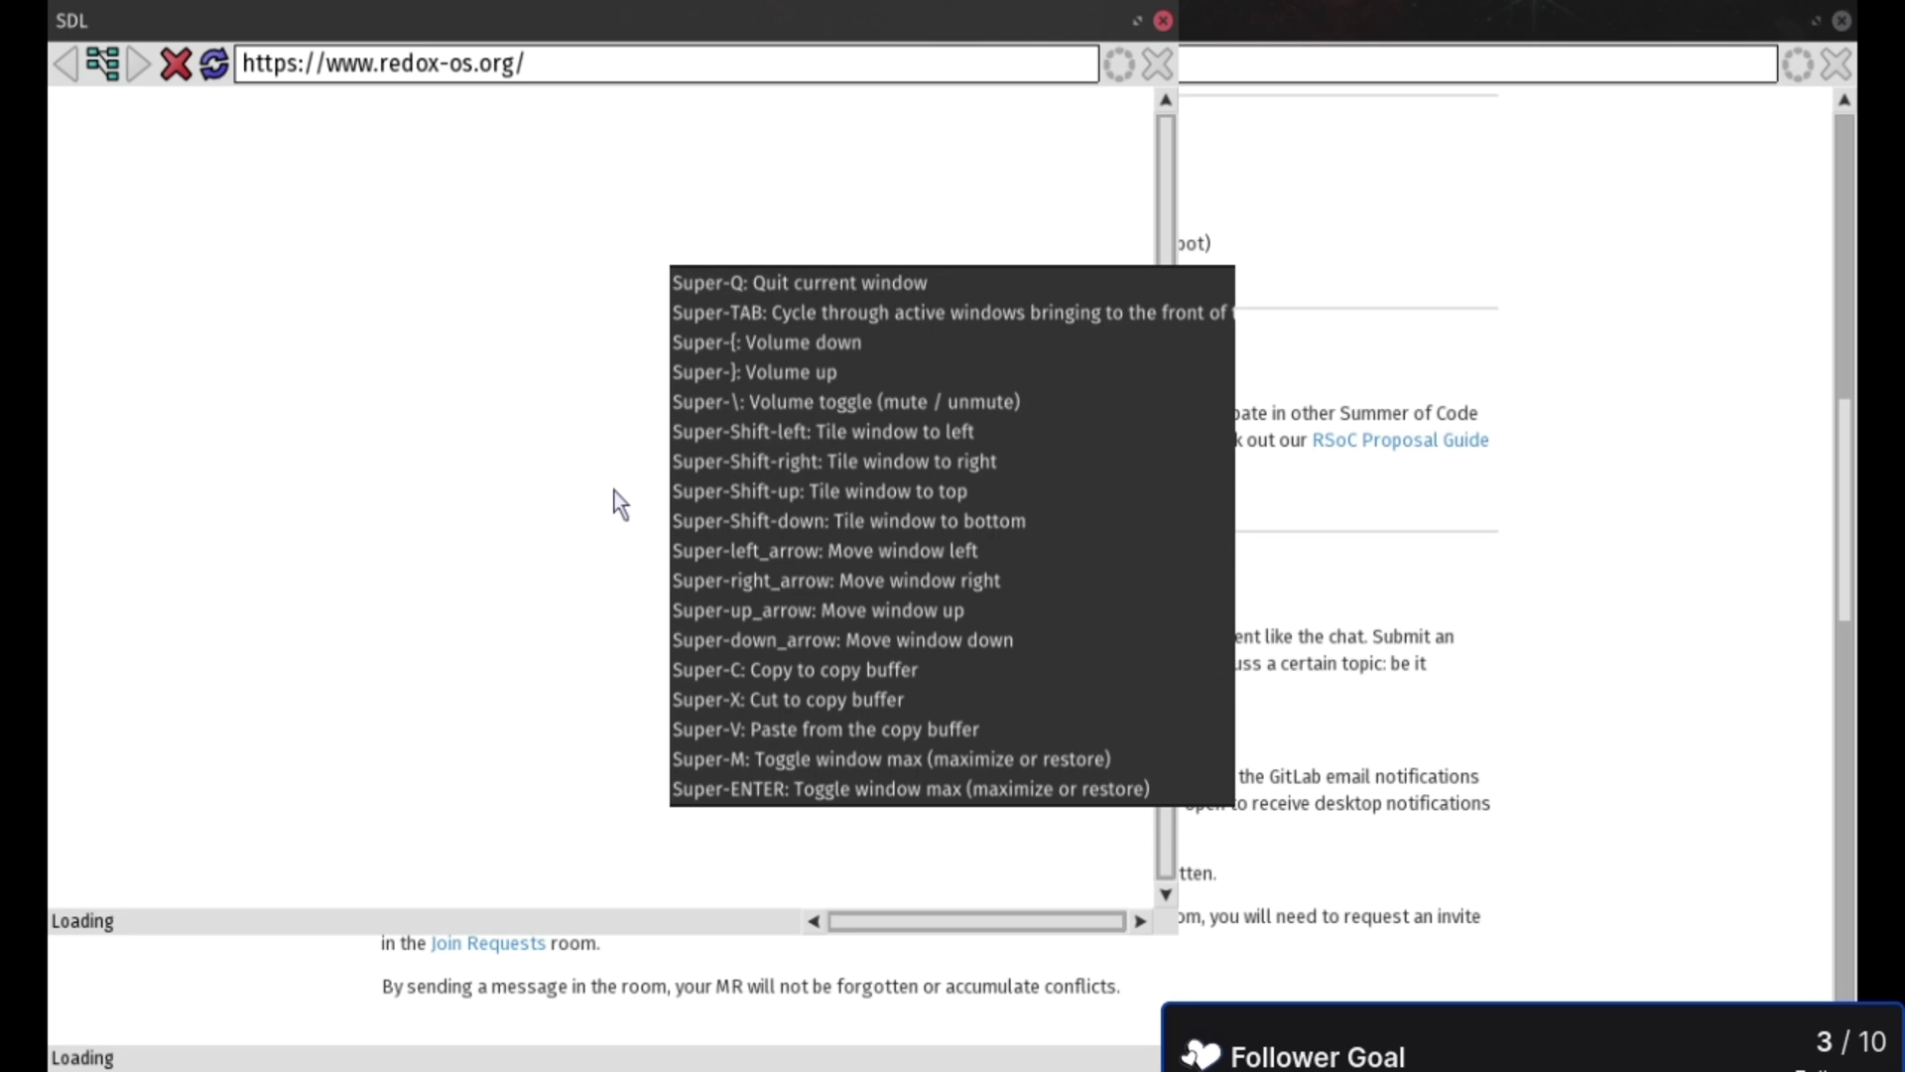
key("super+Tab")
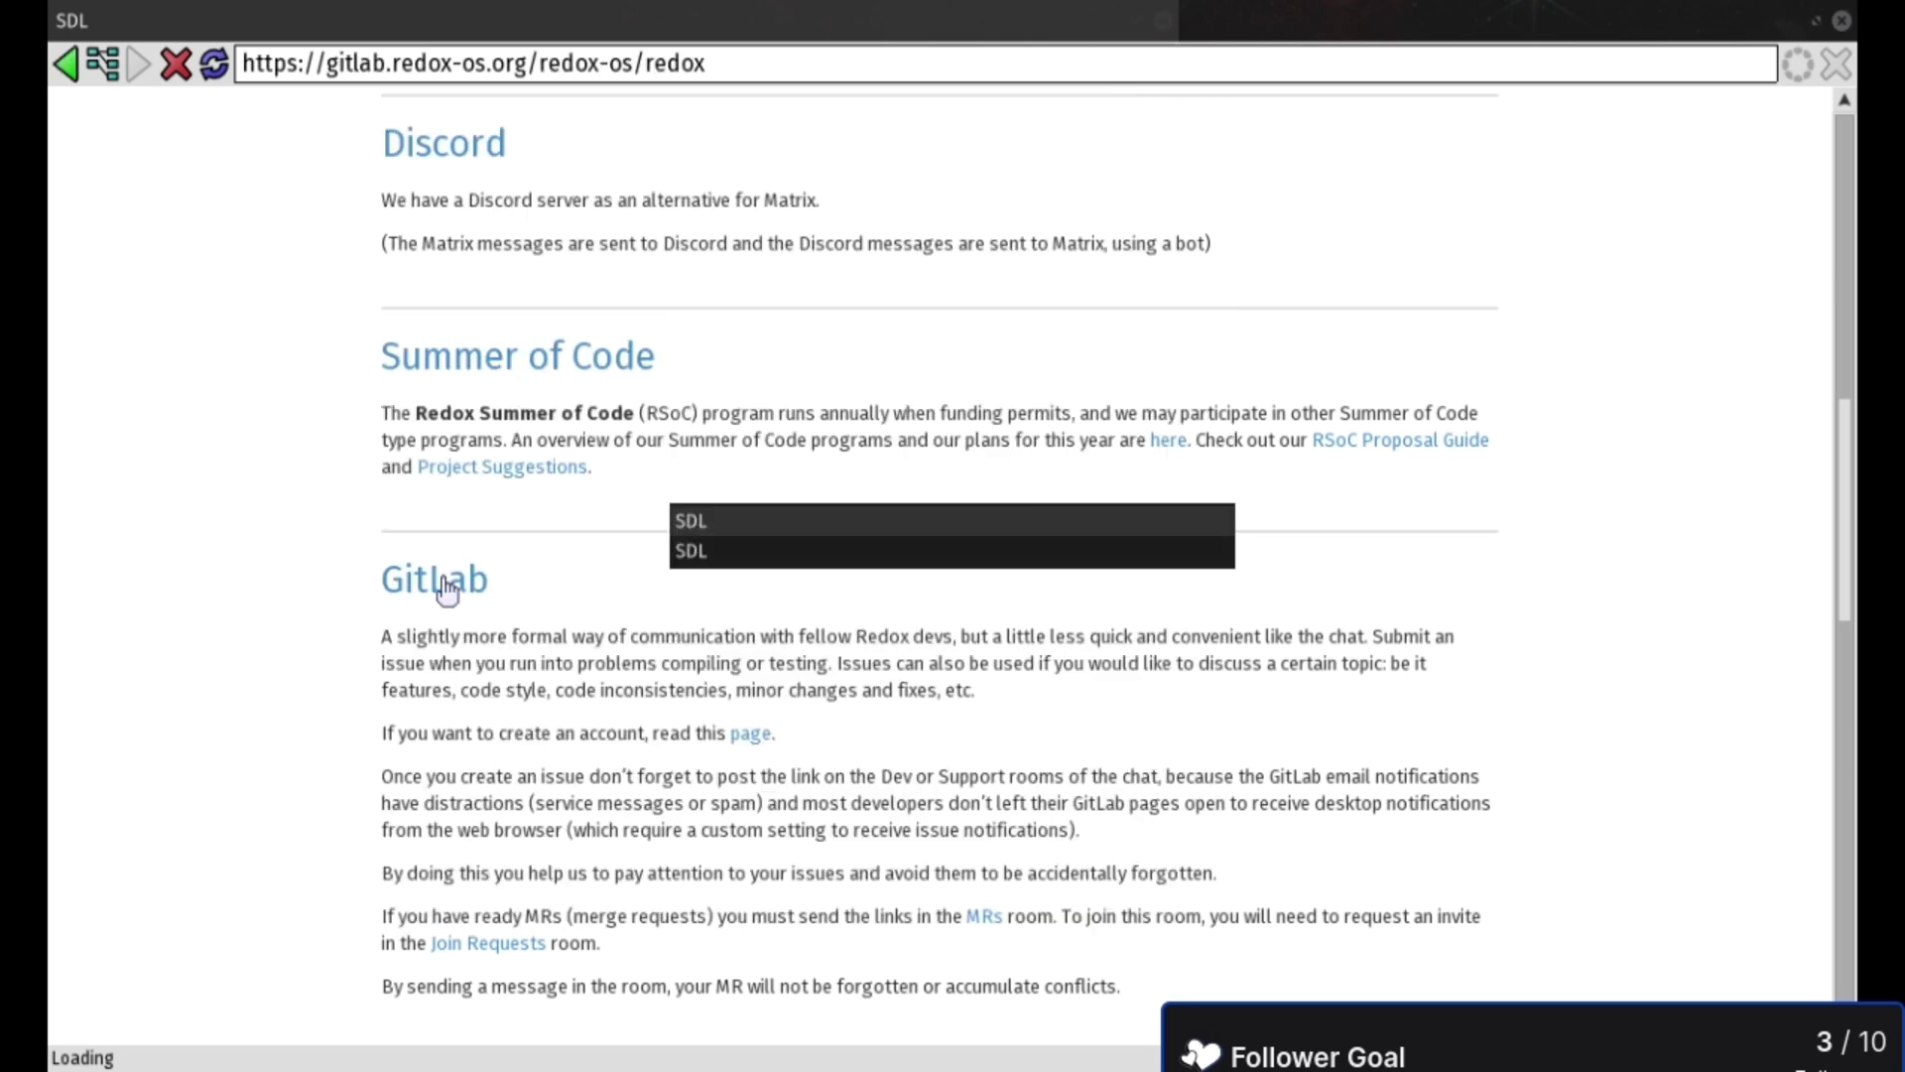
key("super")
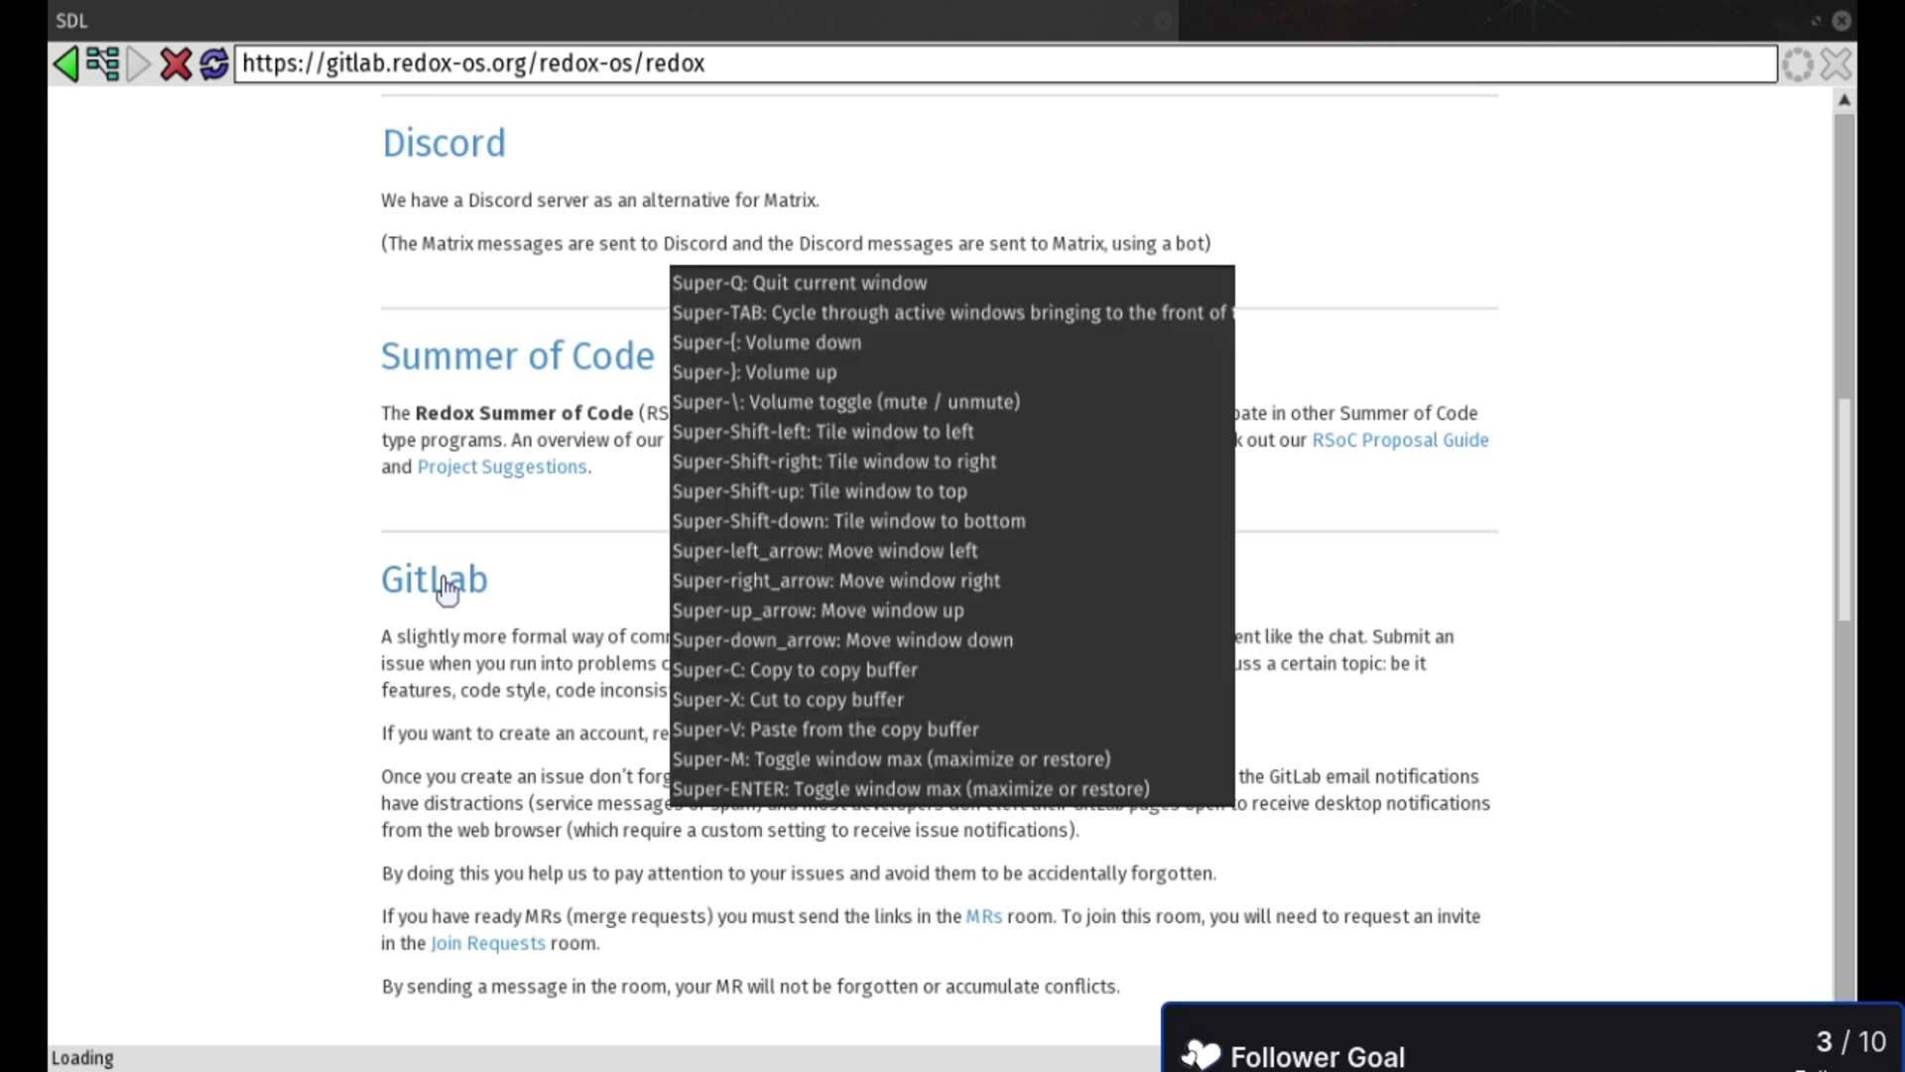
key("super+m")
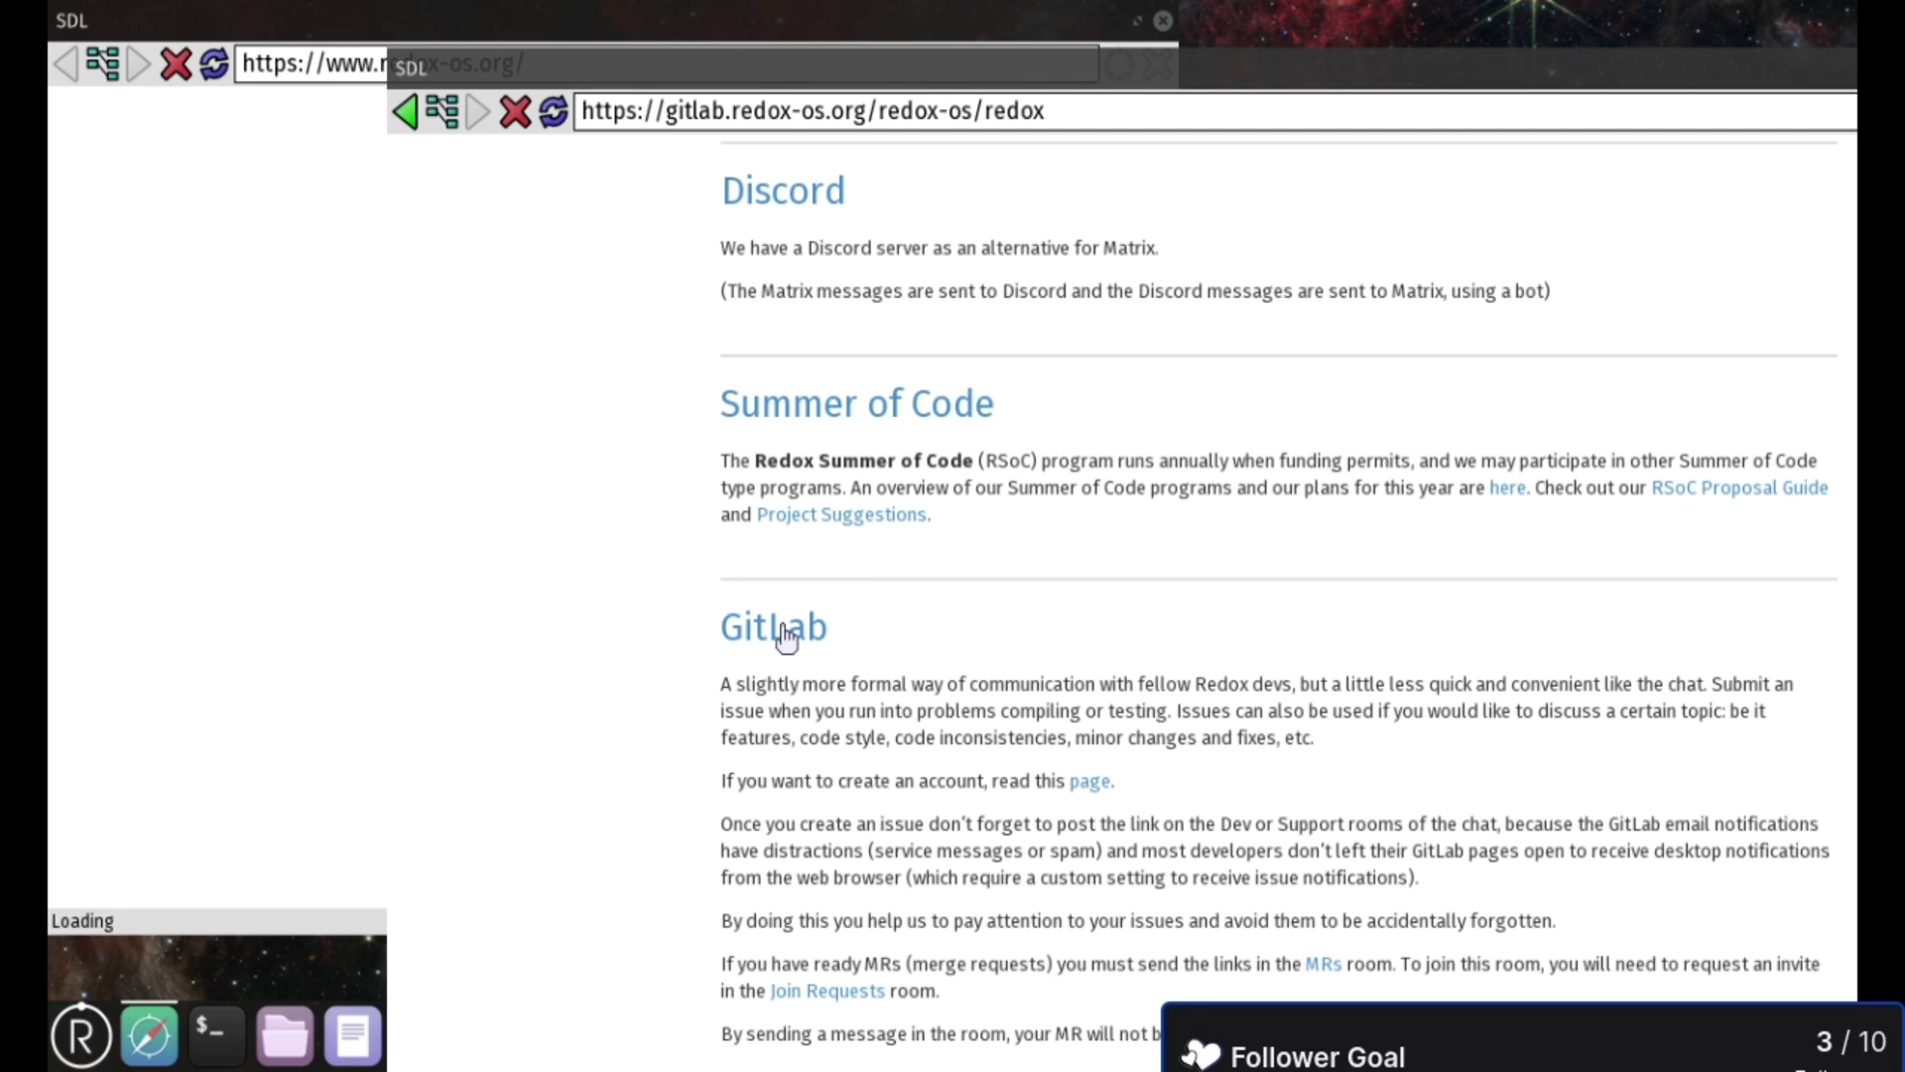
- Move and narrow the GitLab NetSurf window, then drag the browser off the right of the desktop
left_click_drag(1355, 61, 1658, 106)
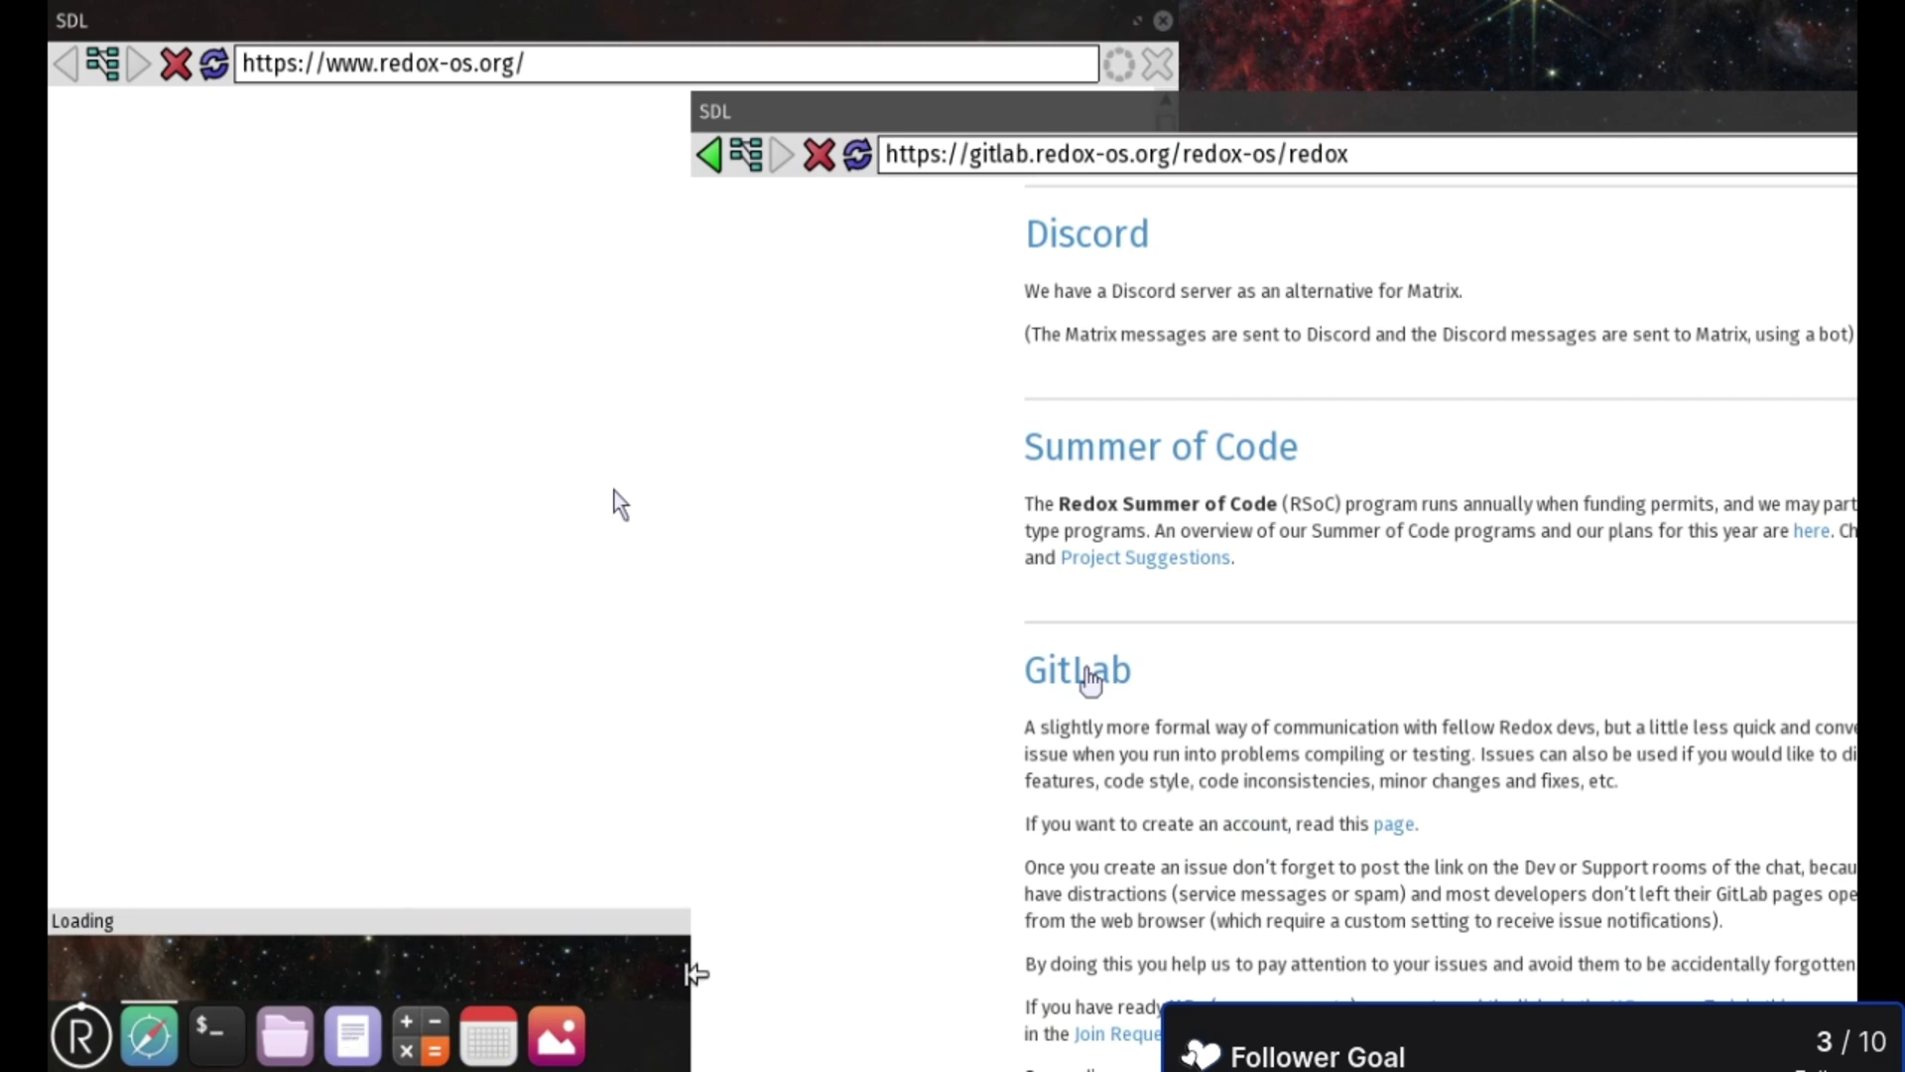
left_click_drag(689, 970, 1855, 943)
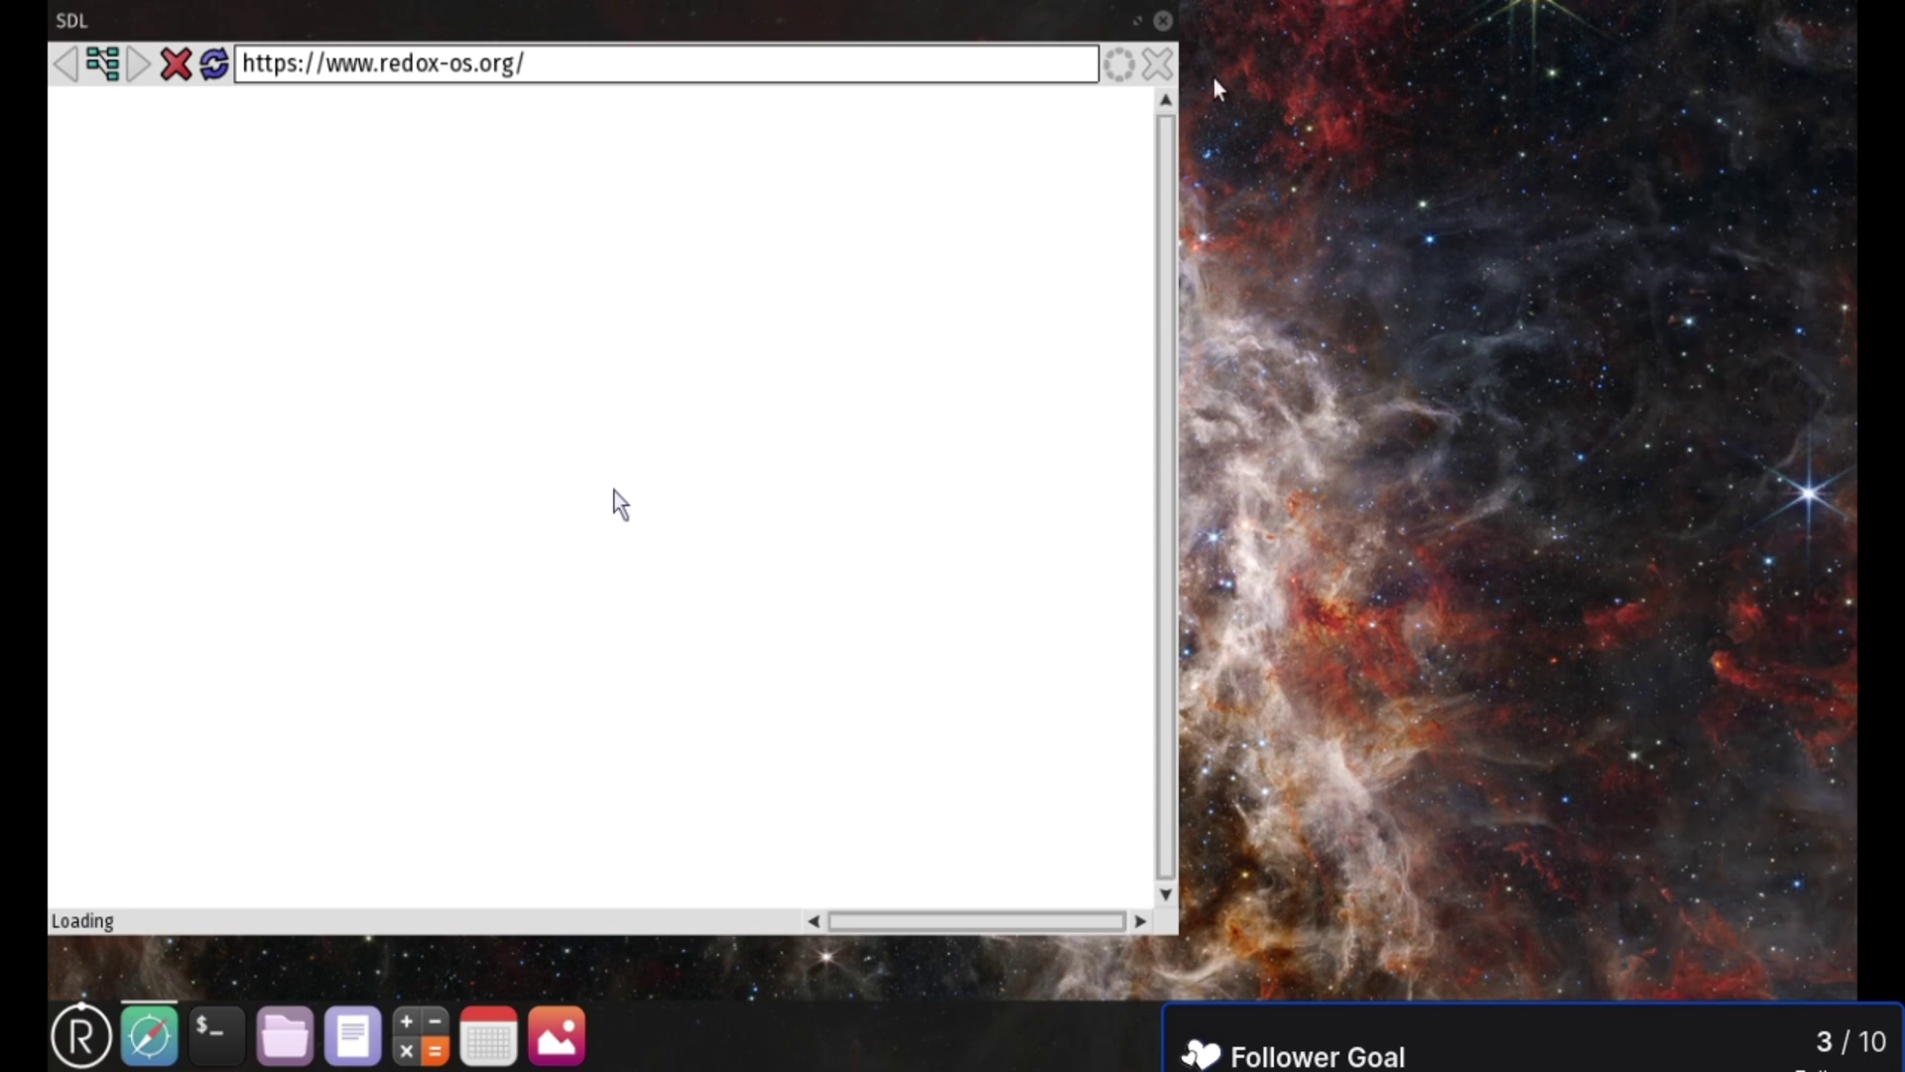
left_click_drag(1178, 194, 394, 240)
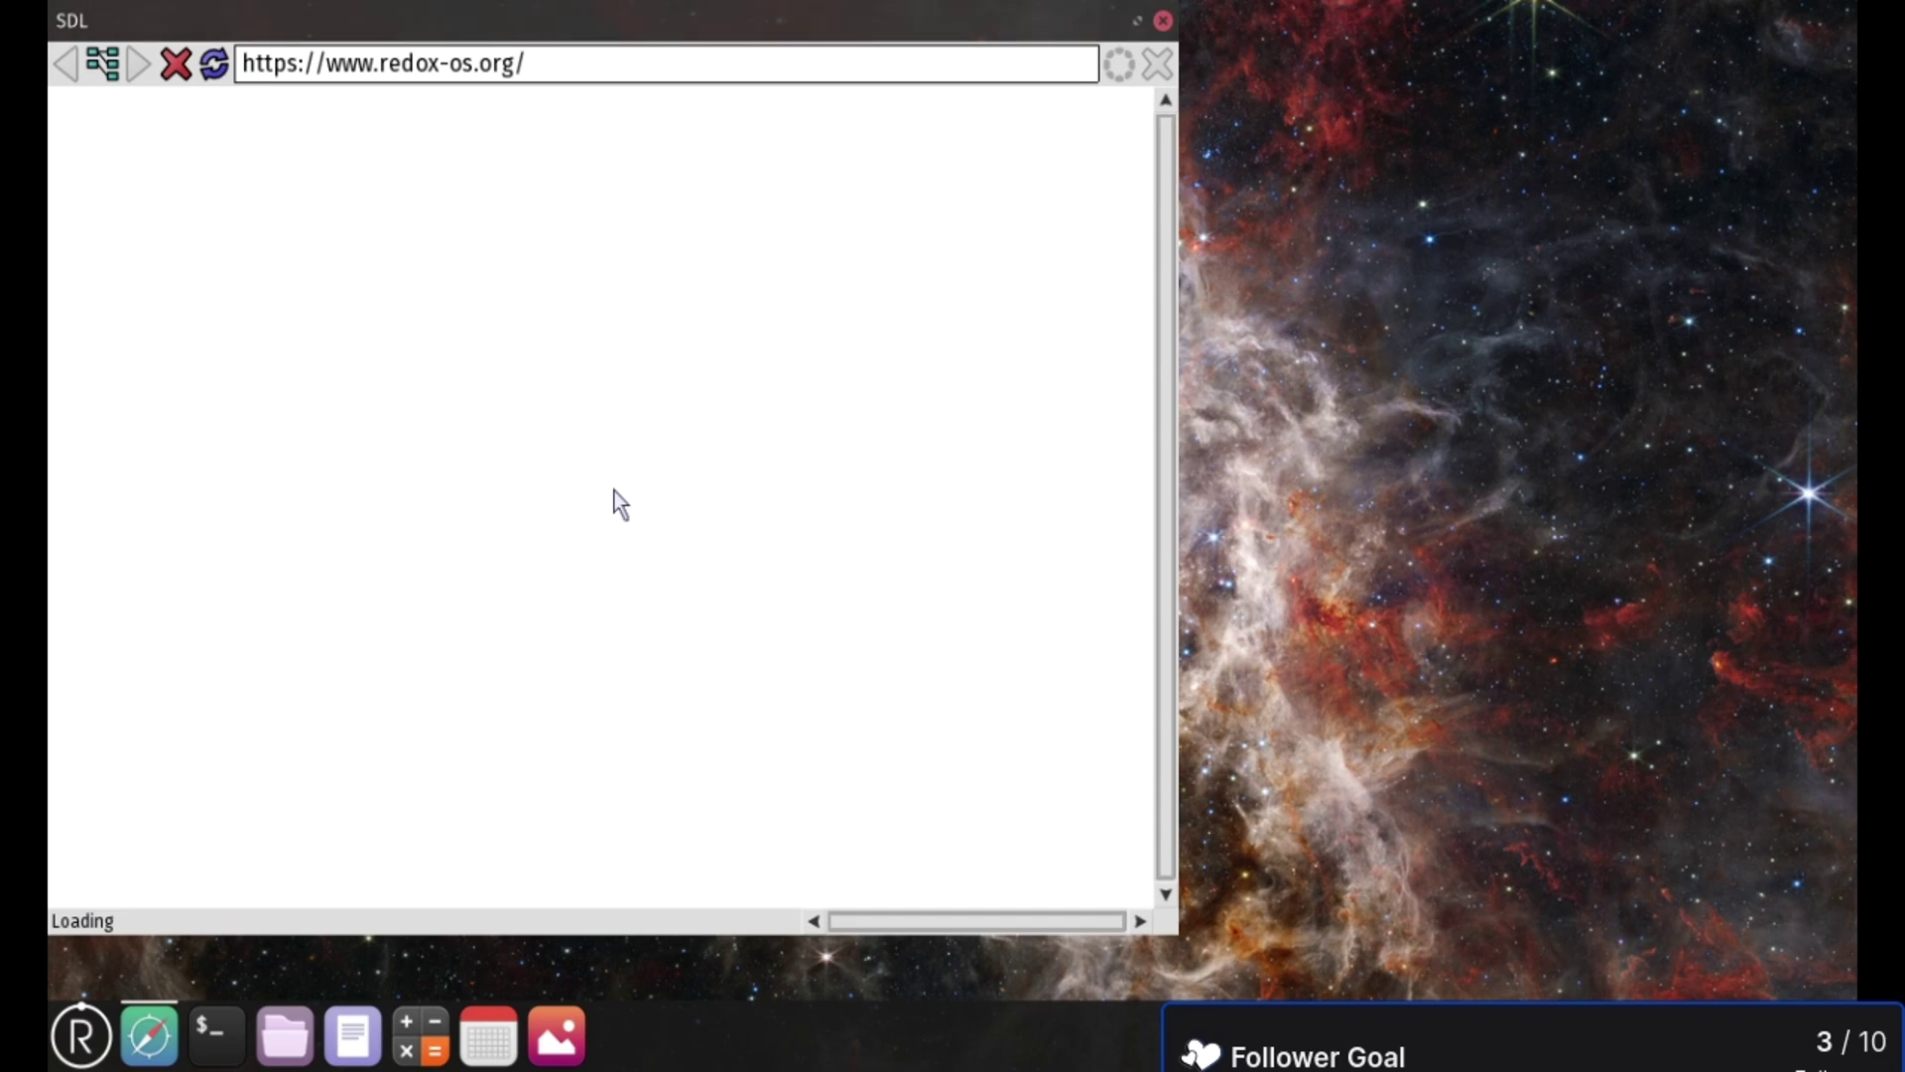
left_click_drag(903, 26, 1858, 185)
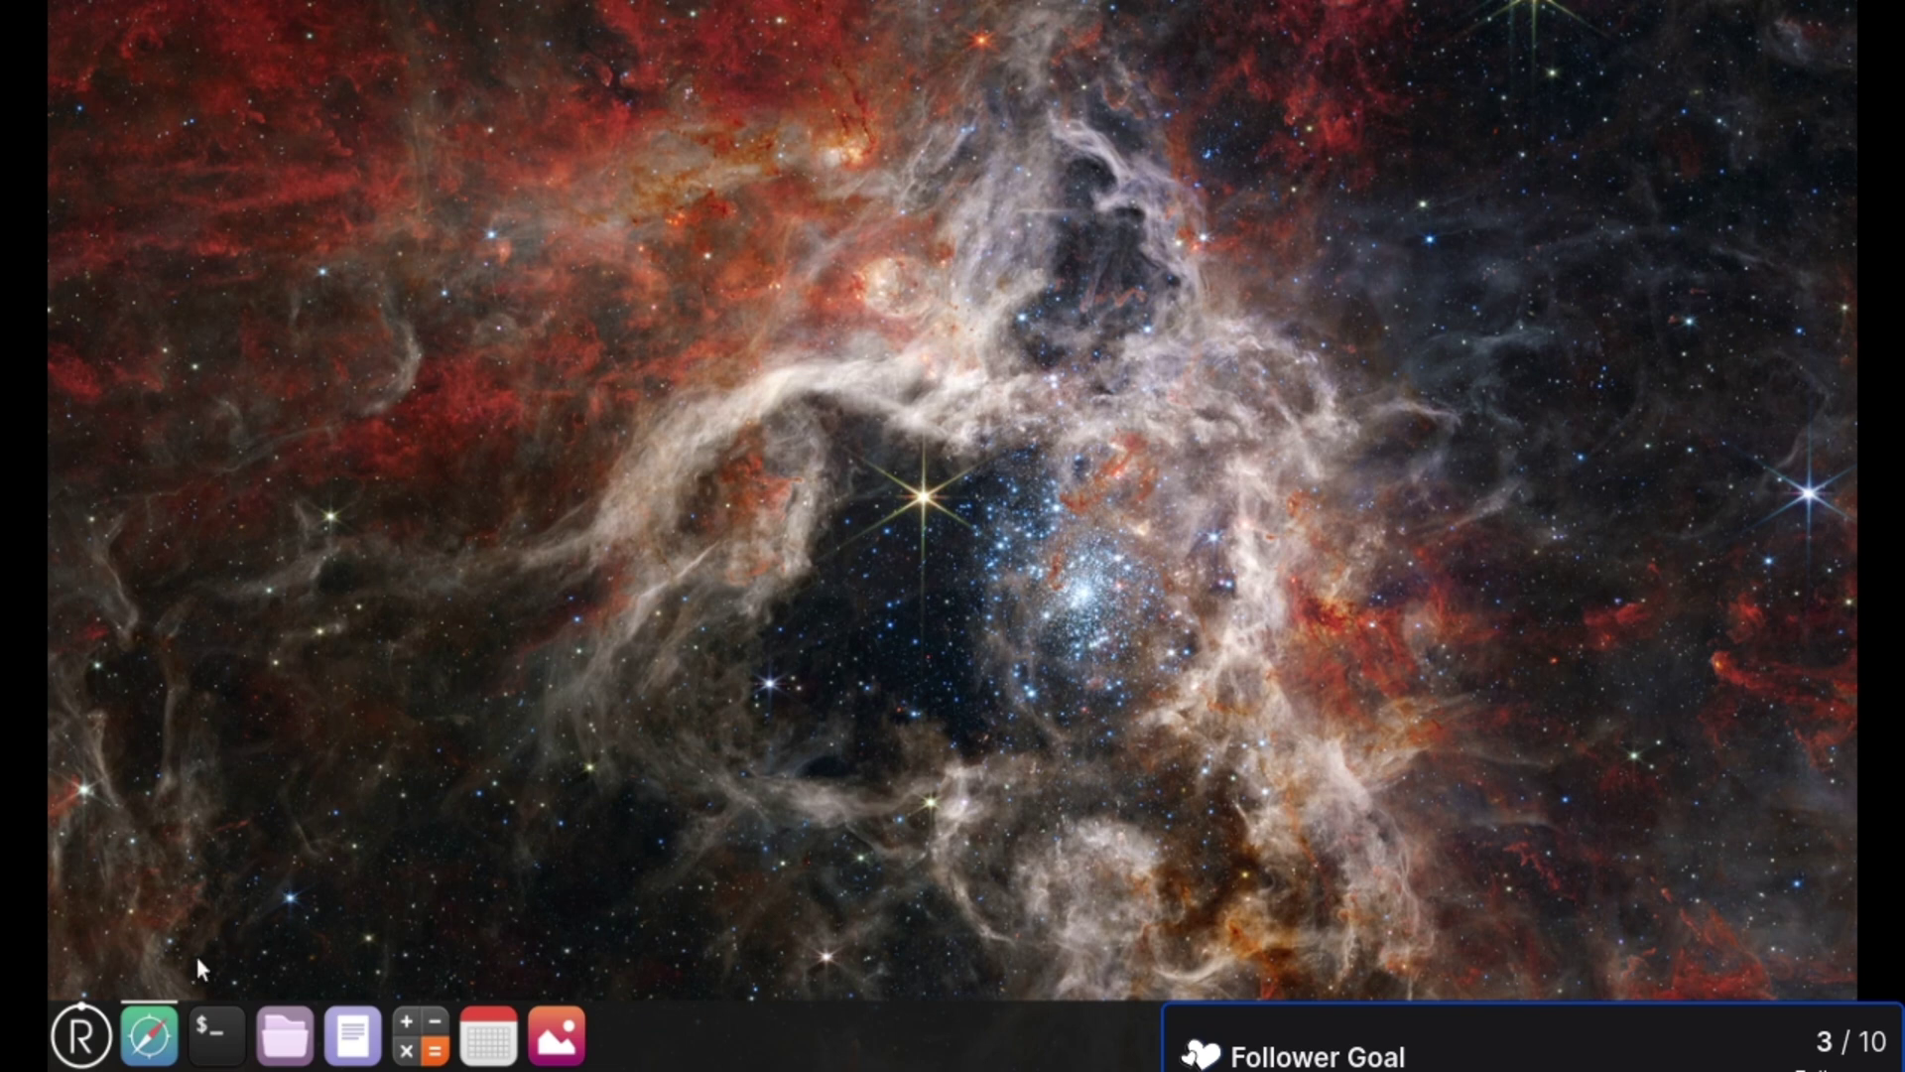
- Relaunch NetSurf, open the Community page and follow its GitLab link to the Redox repository
left_click(149, 1035)
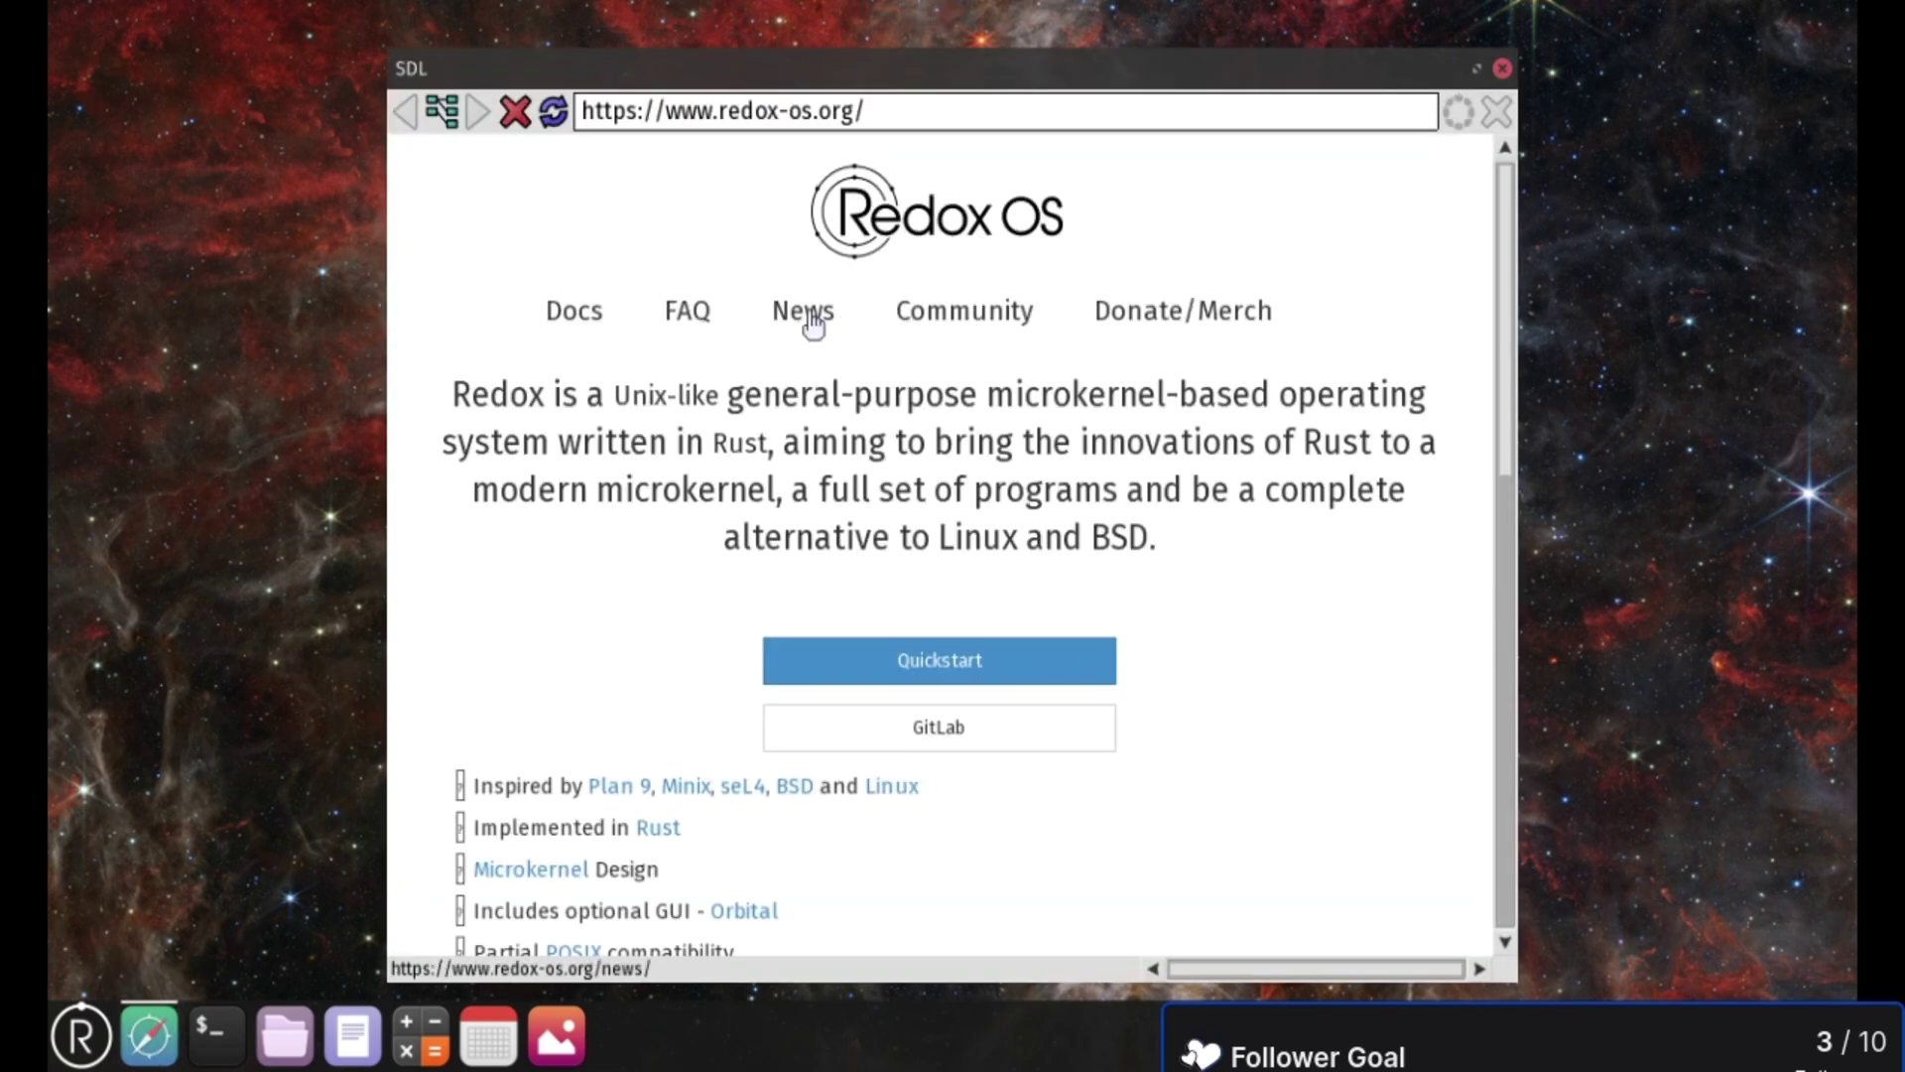
left_click(928, 316)
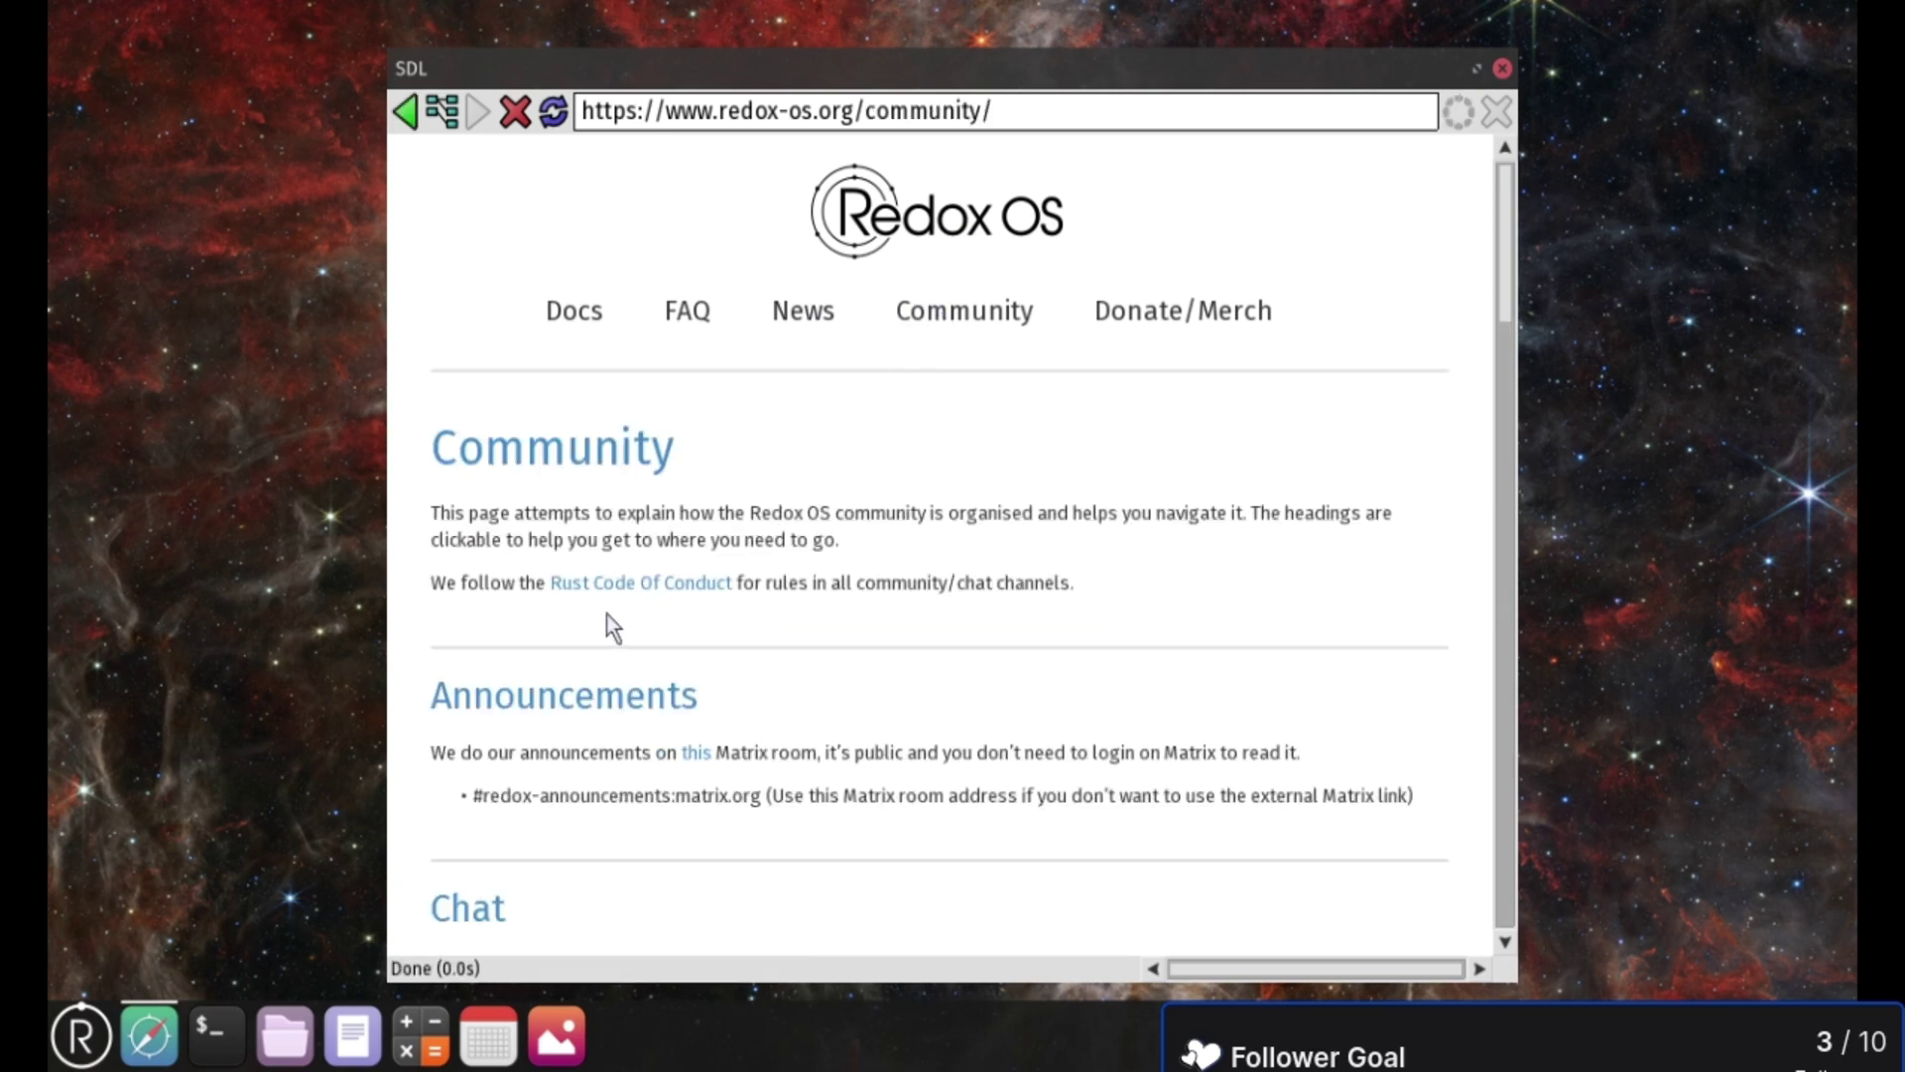
scroll(607, 617, "down", 10)
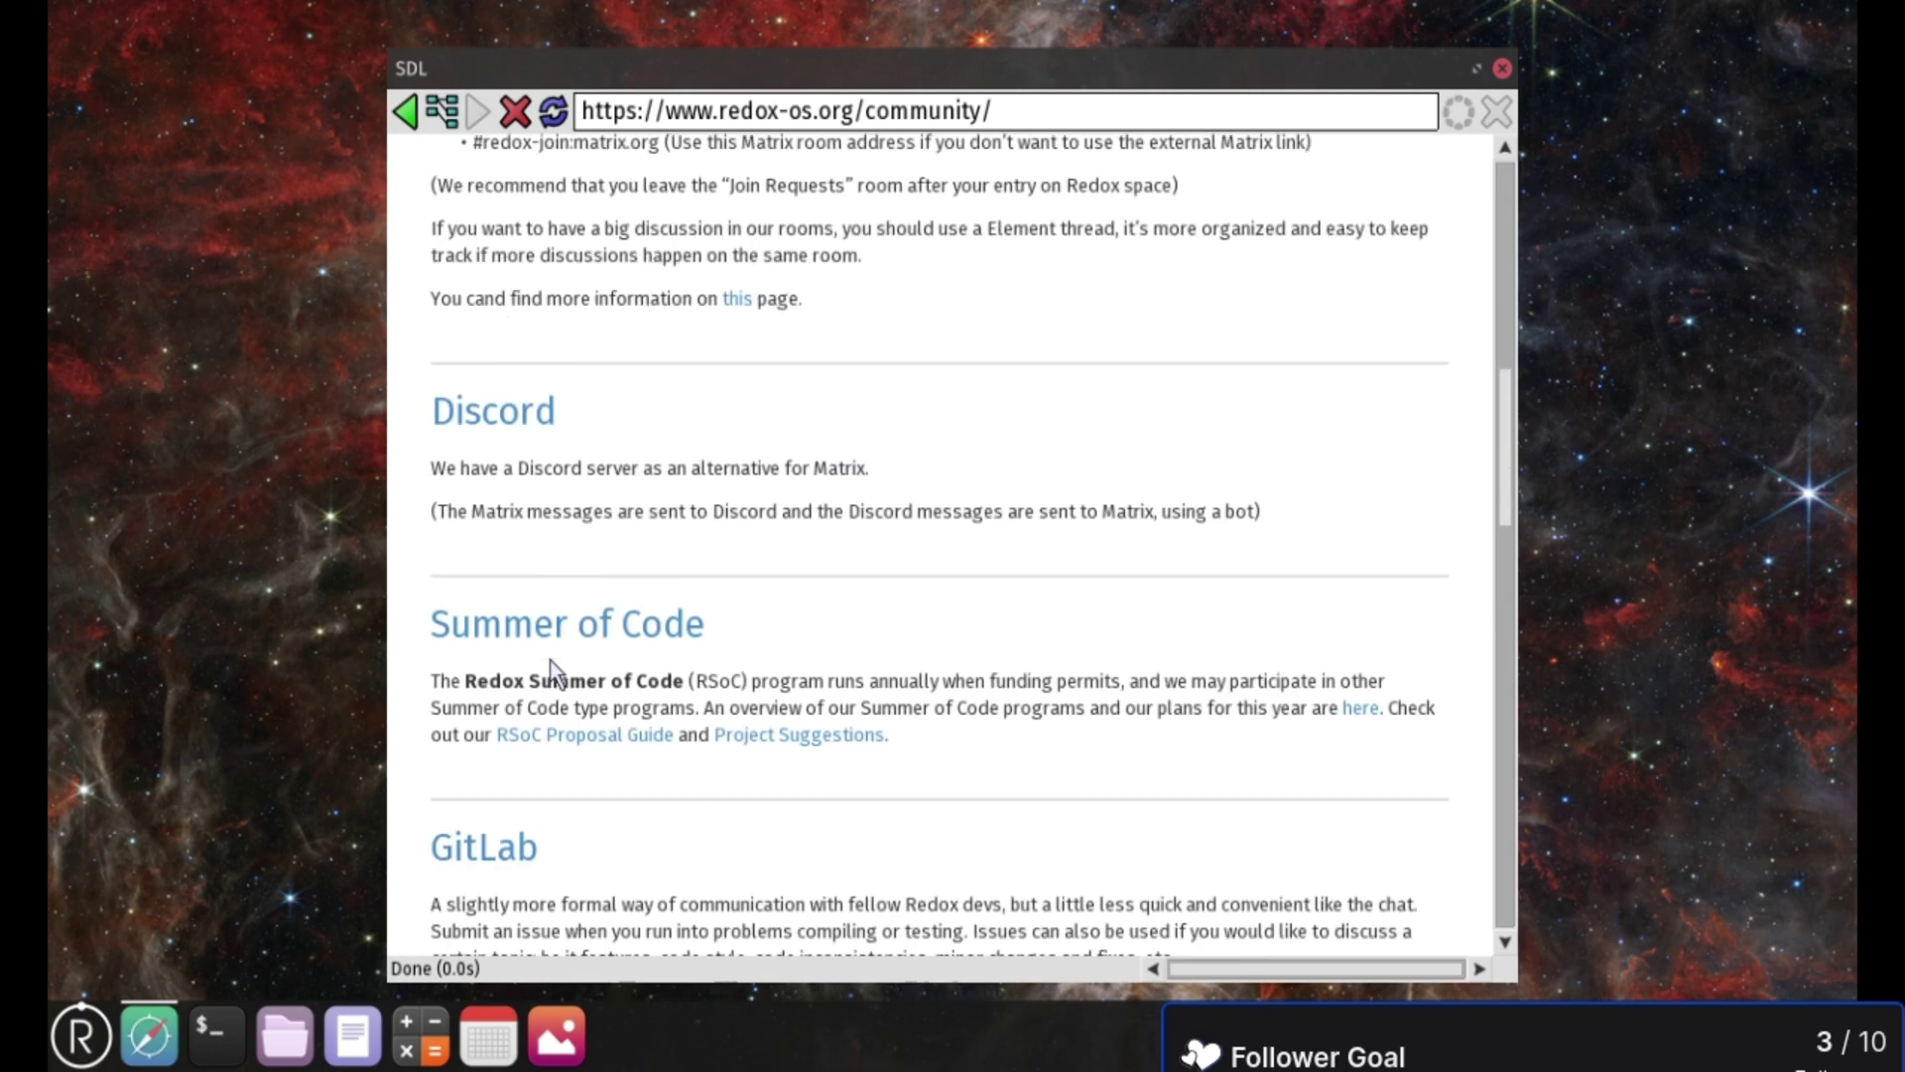
scroll(549, 659, "down", 3)
left_click(504, 695)
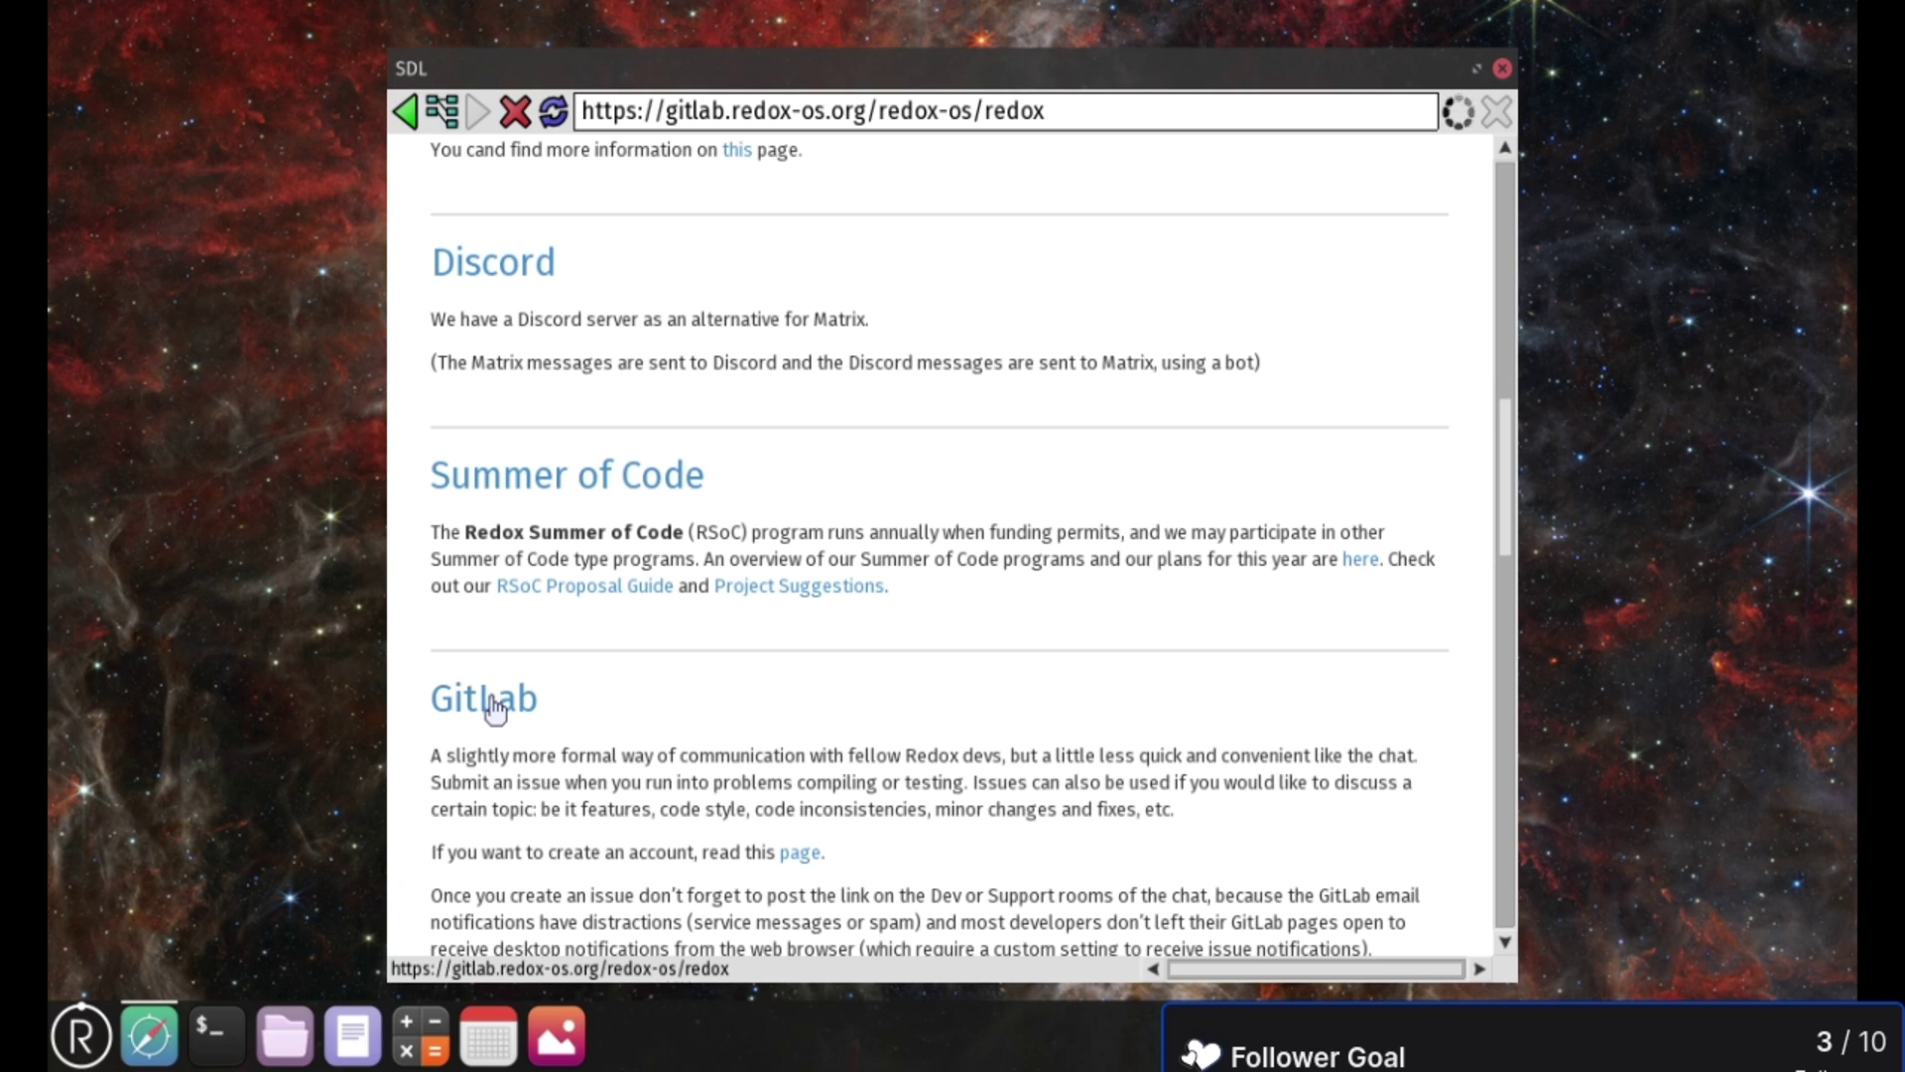
- Use history, Back and Forward to return to Community, then follow the GitLab link again
left_click(442, 111)
left_click(713, 184)
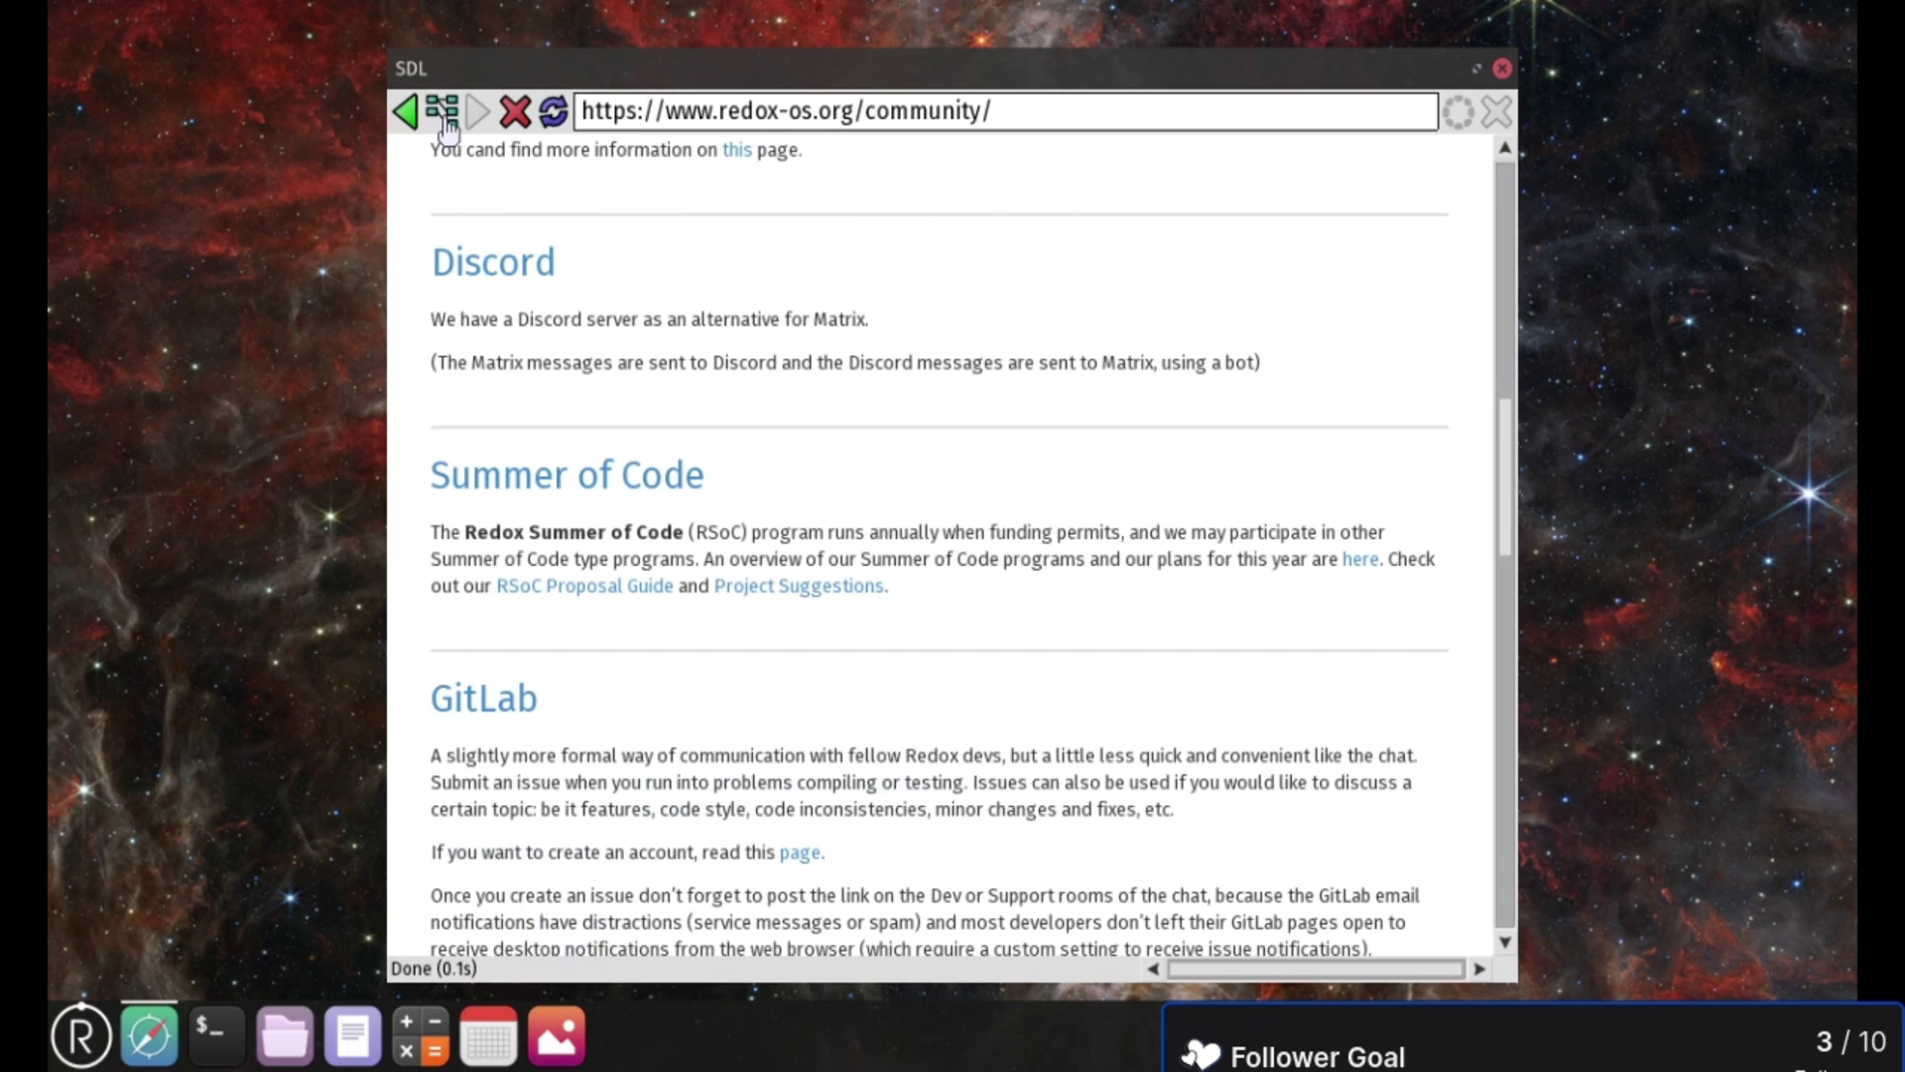
left_click(510, 702)
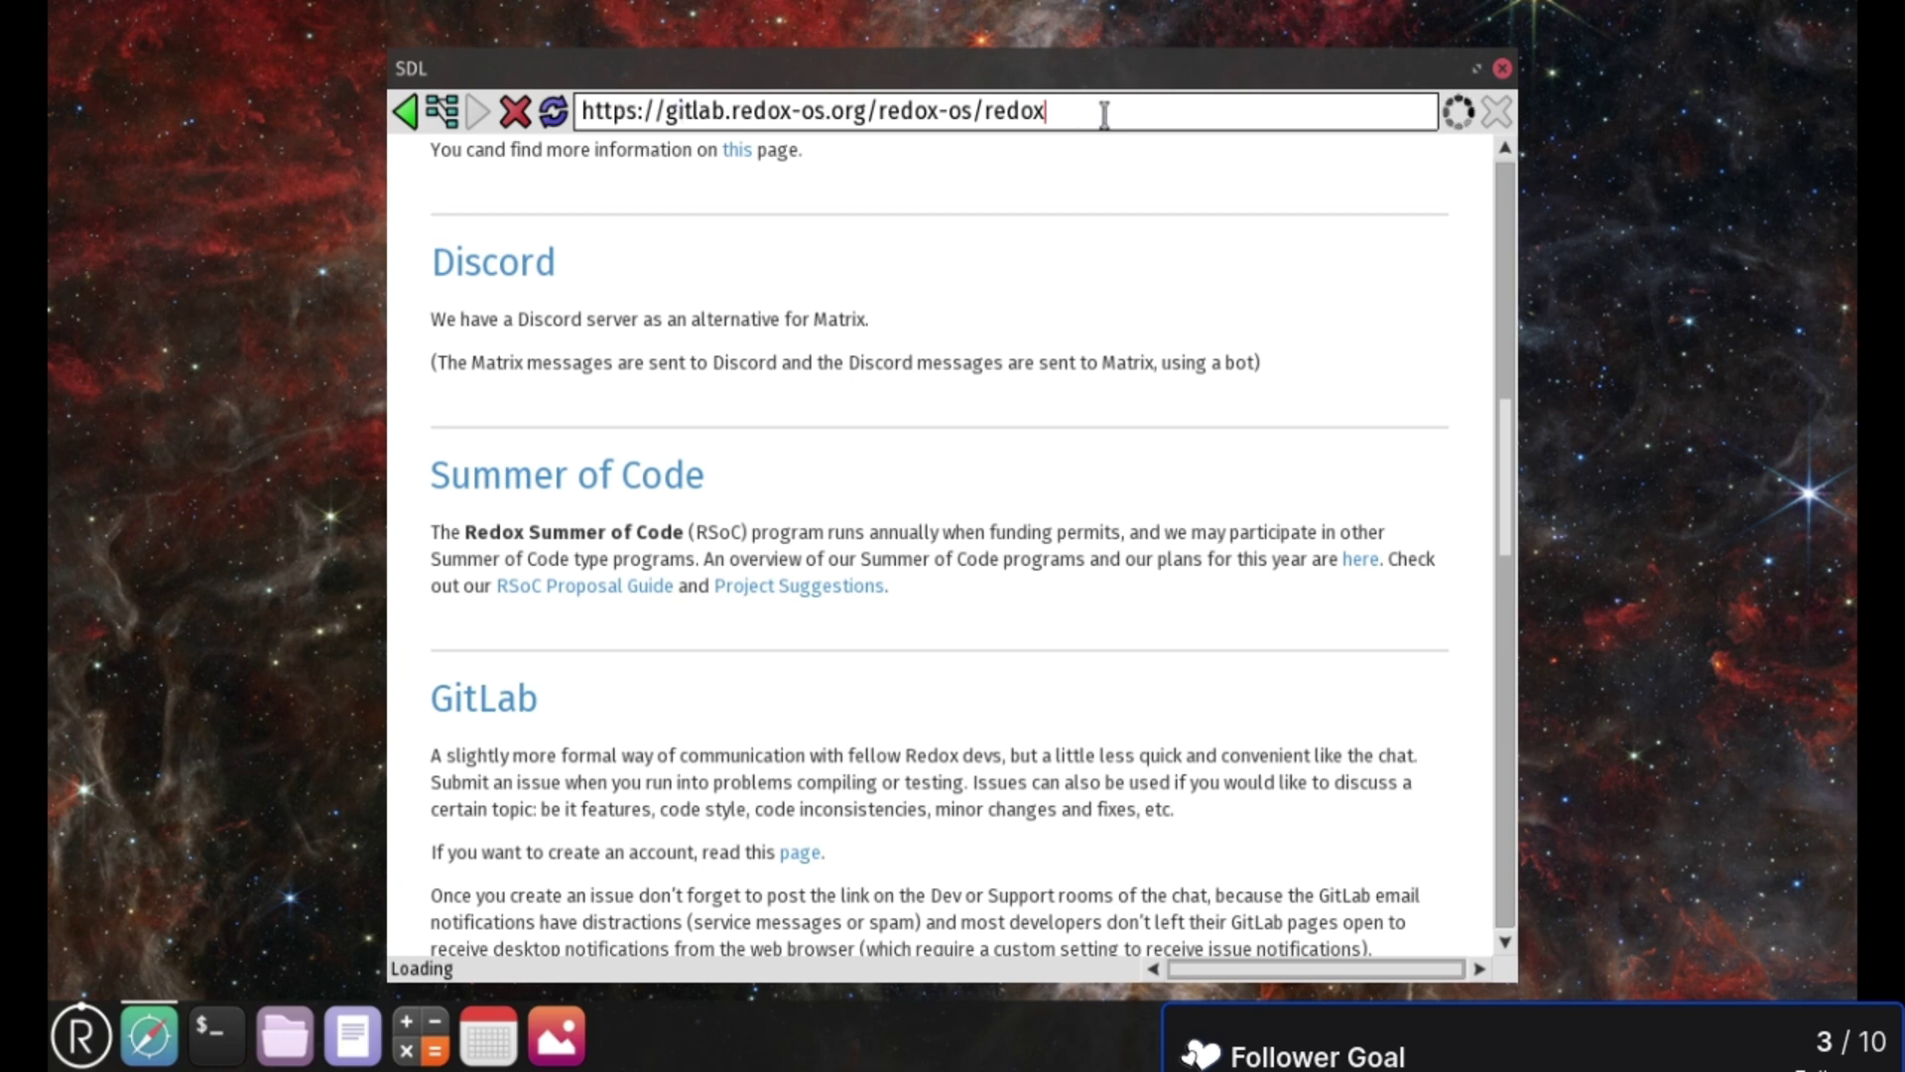
left_click(405, 111)
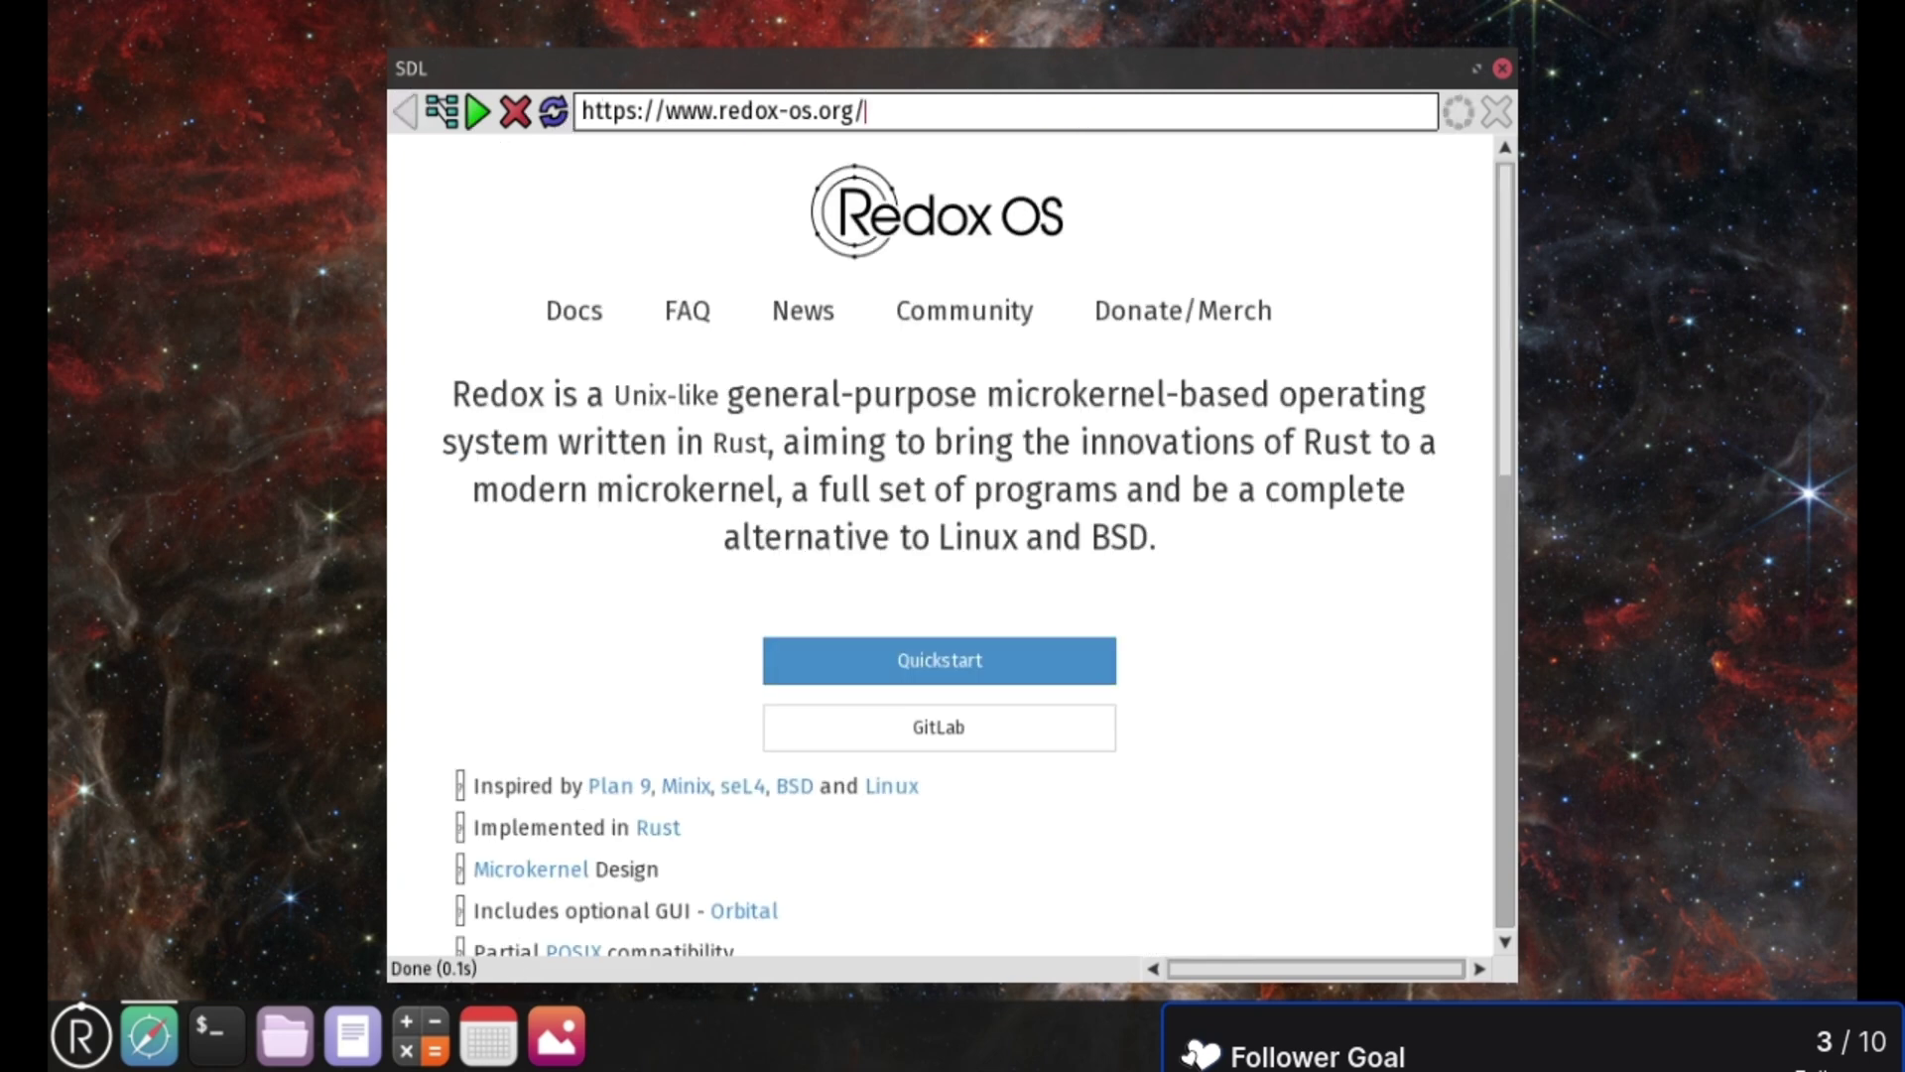
left_click(477, 113)
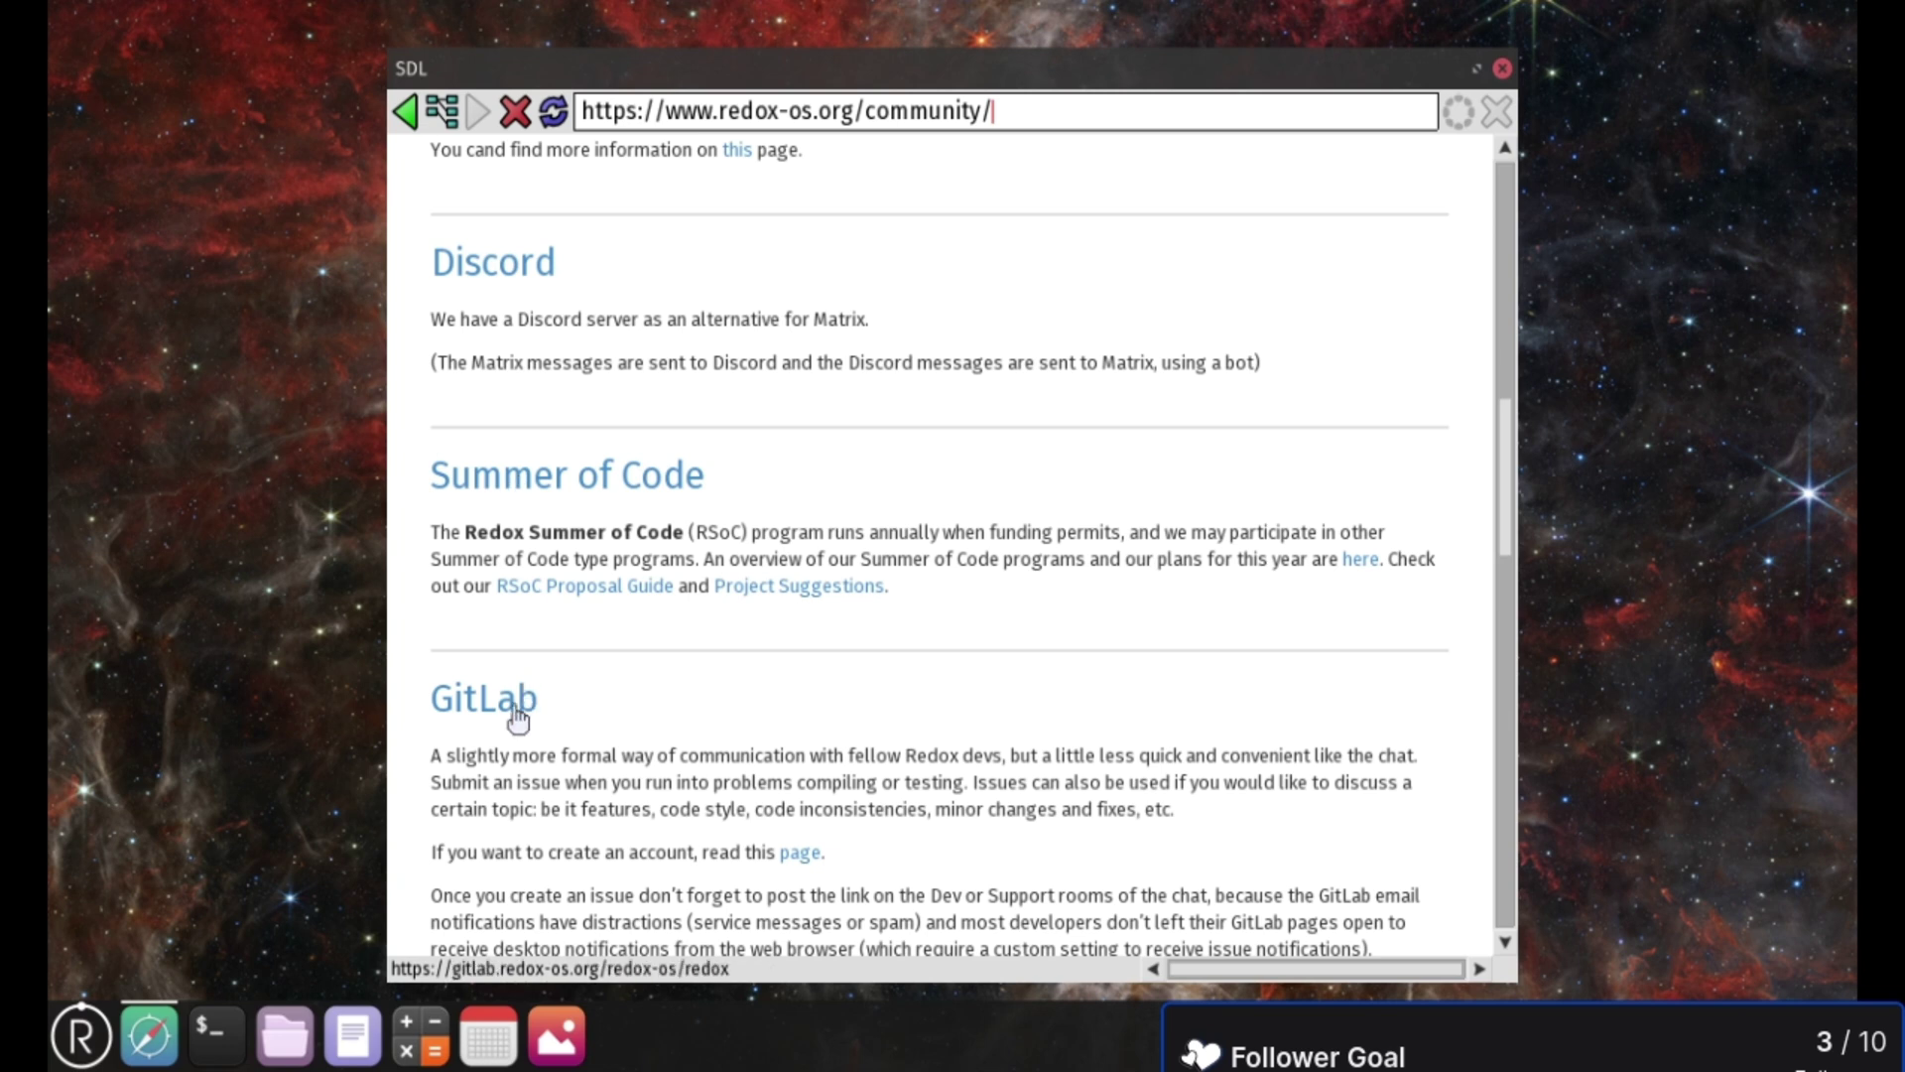
left_click(512, 704)
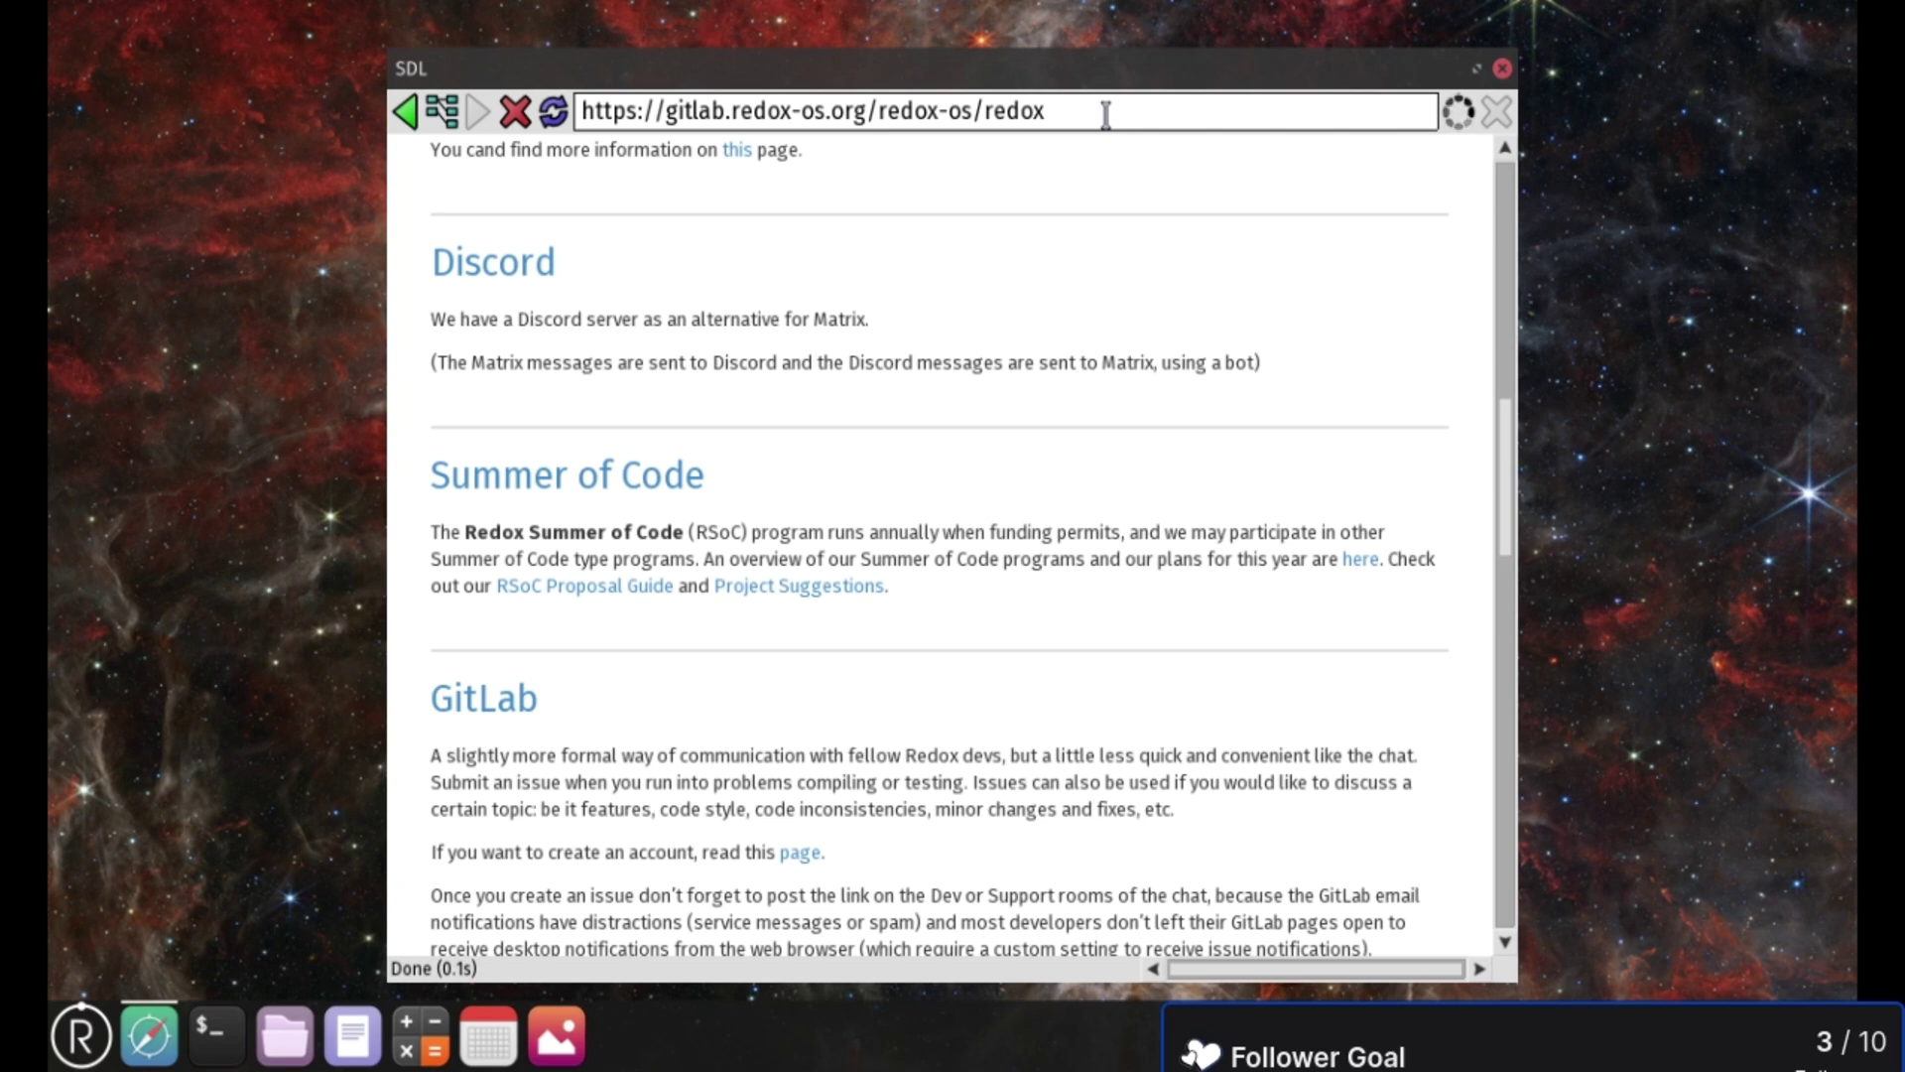
- Replace the address with 'netsurf' and load it, then drag the browser window off-screen
left_click(1105, 113)
key("Return")
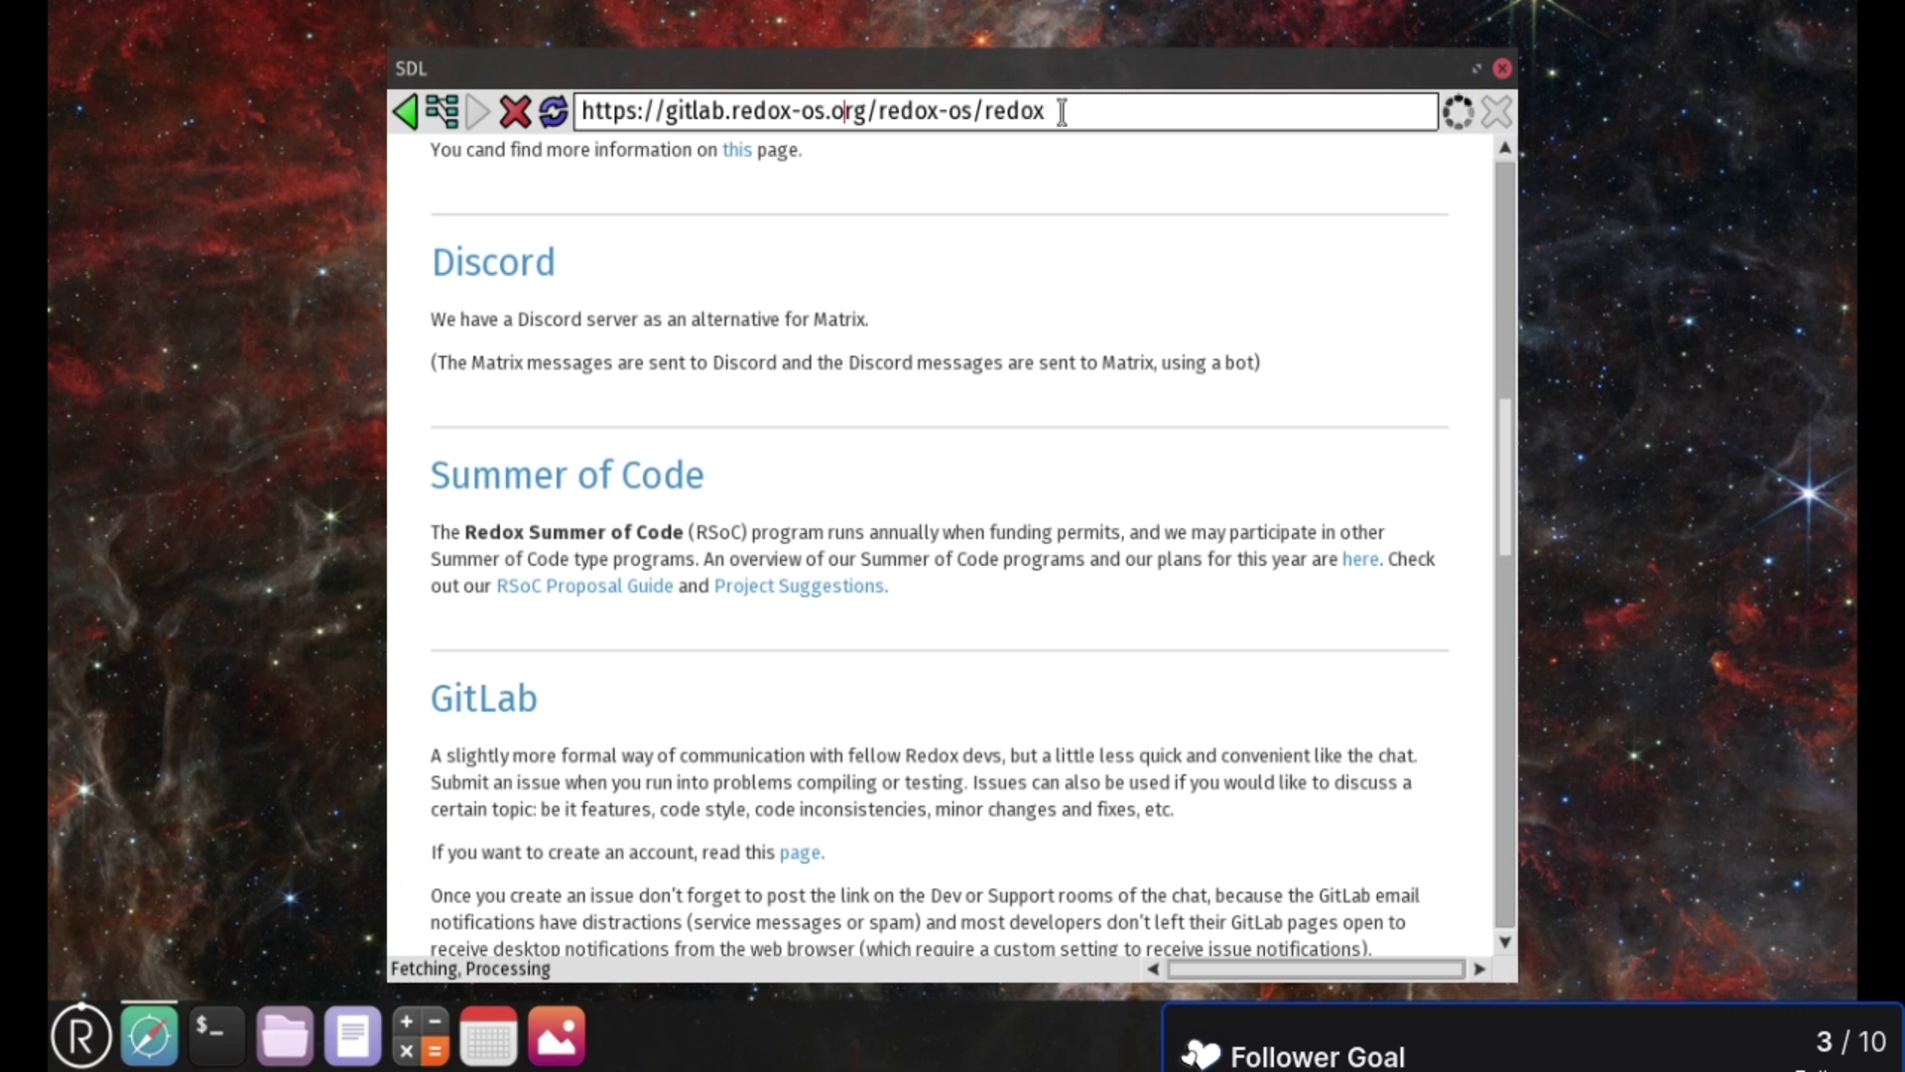
key("BackSpace")
key("BackSpace")
key("BackSpace")
key("BackSpace")
key("BackSpace")
key("BackSpace")
key("BackSpace")
key("BackSpace")
key("BackSpace")
key("BackSpace")
key("BackSpace")
key("BackSpace")
key("BackSpace")
key("BackSpace")
key("BackSpace")
key("BackSpace")
key("BackSpace")
key("BackSpace")
key("BackSpace")
key("BackSpace")
key("BackSpace")
key("BackSpace")
key("BackSpace")
key("BackSpace")
key("BackSpace")
key("BackSpace")
key("BackSpace")
key("BackSpace")
key("BackSpace")
key("BackSpace")
key("BackSpace")
key("BackSpace")
key("BackSpace")
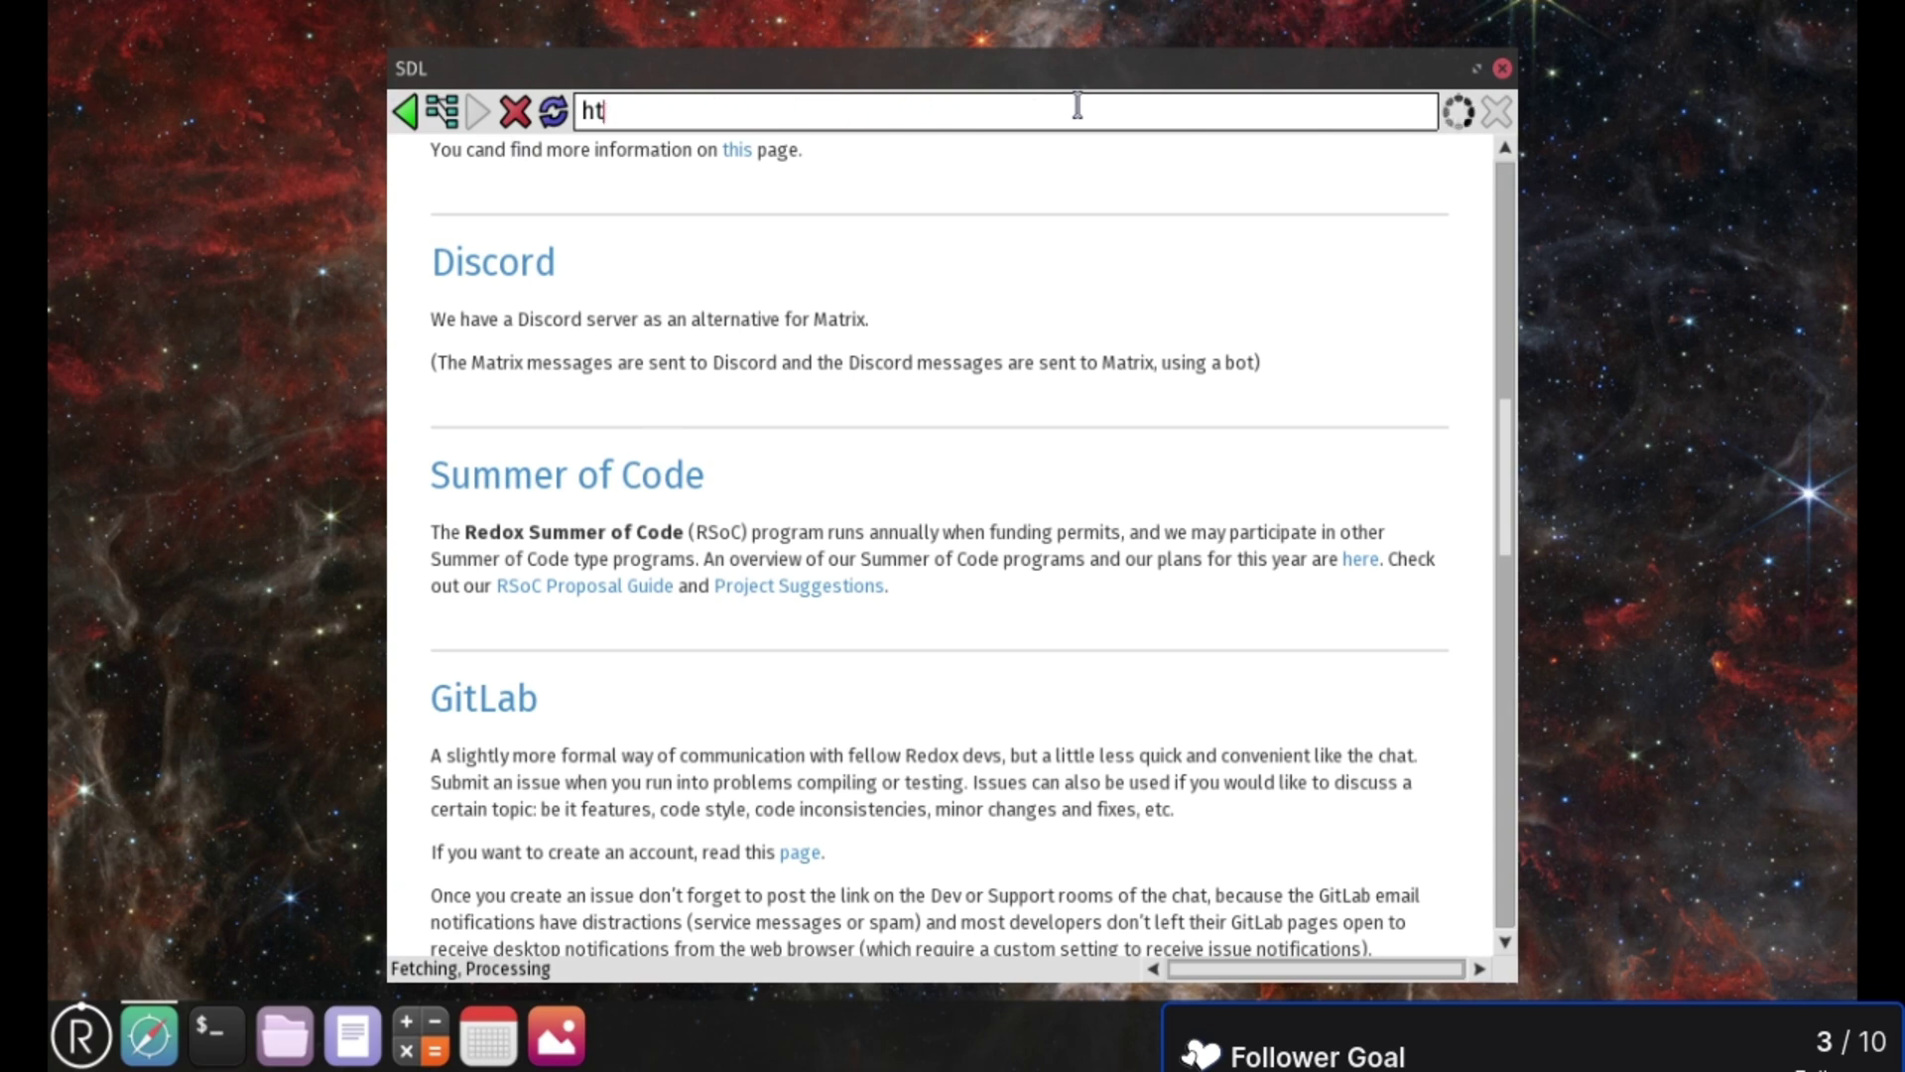
type("netsurf")
key("Return")
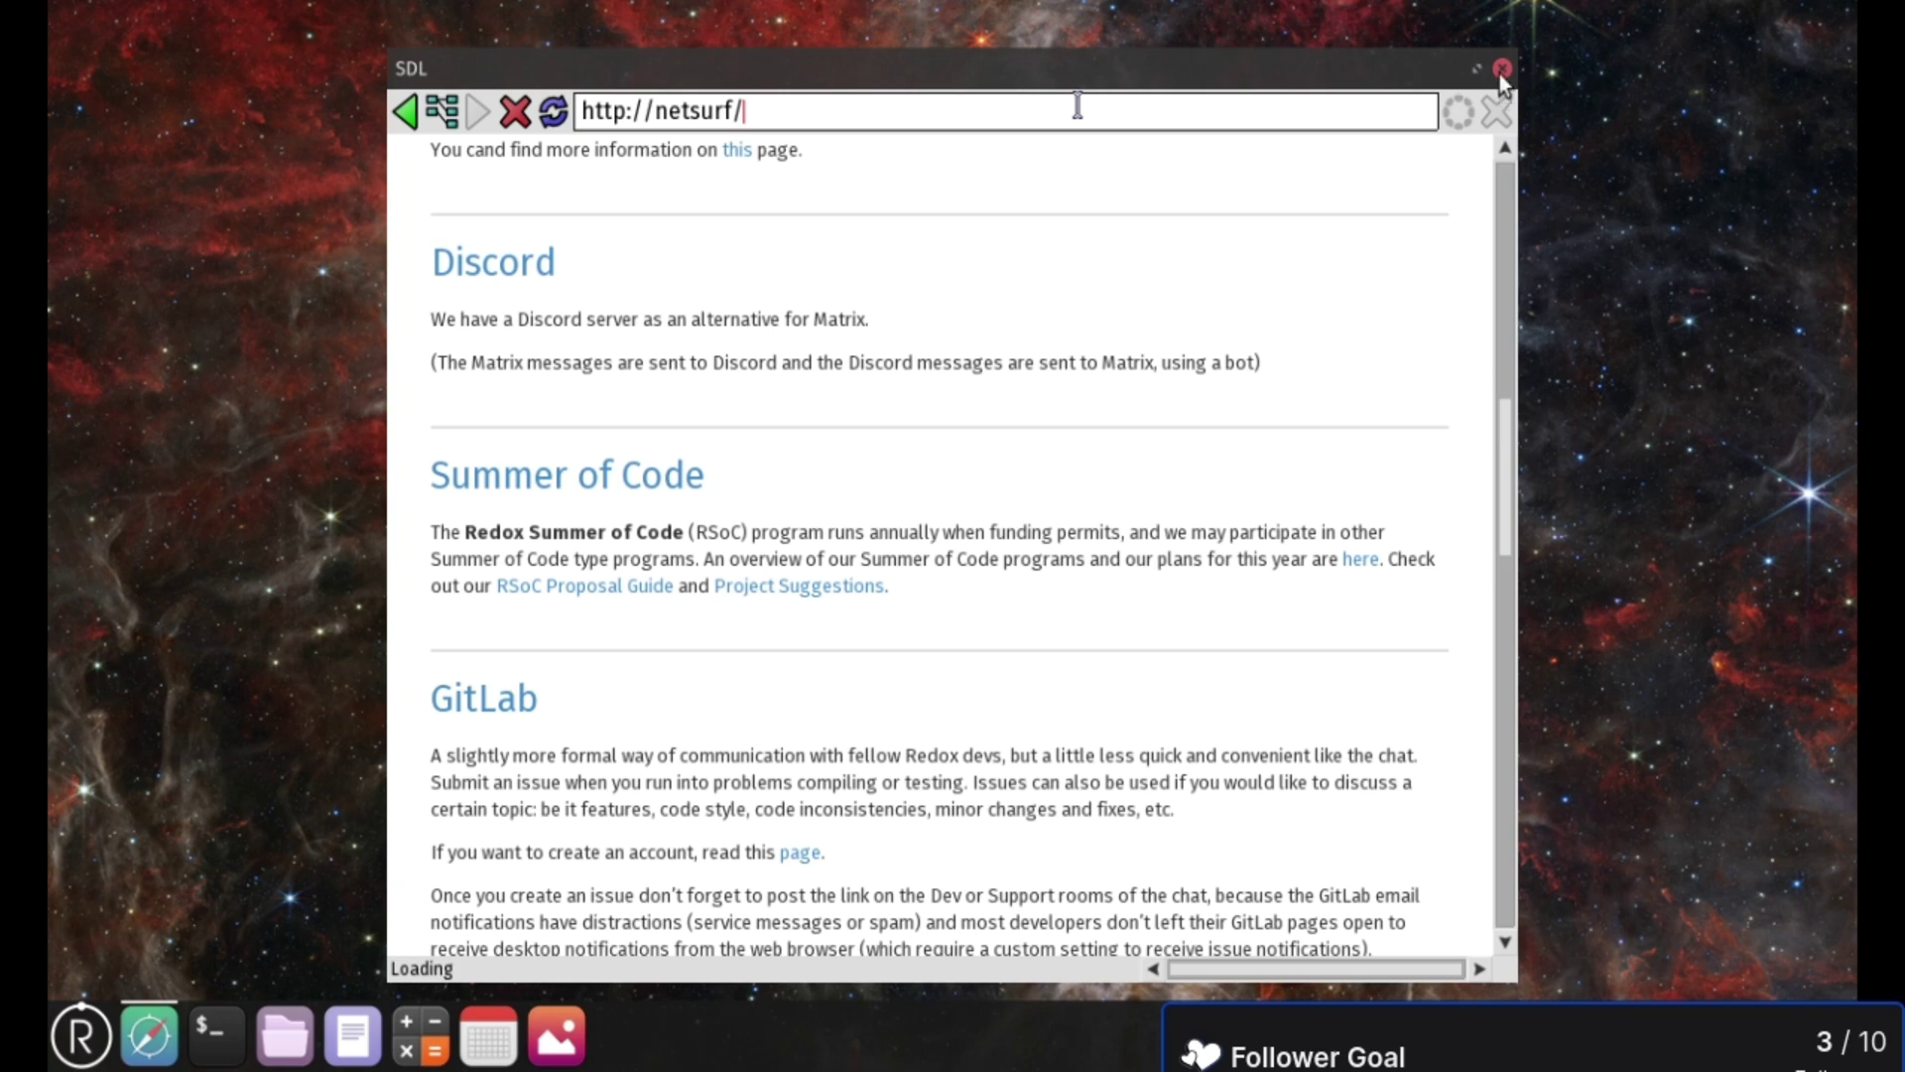
left_click_drag(1218, 56, 1858, 89)
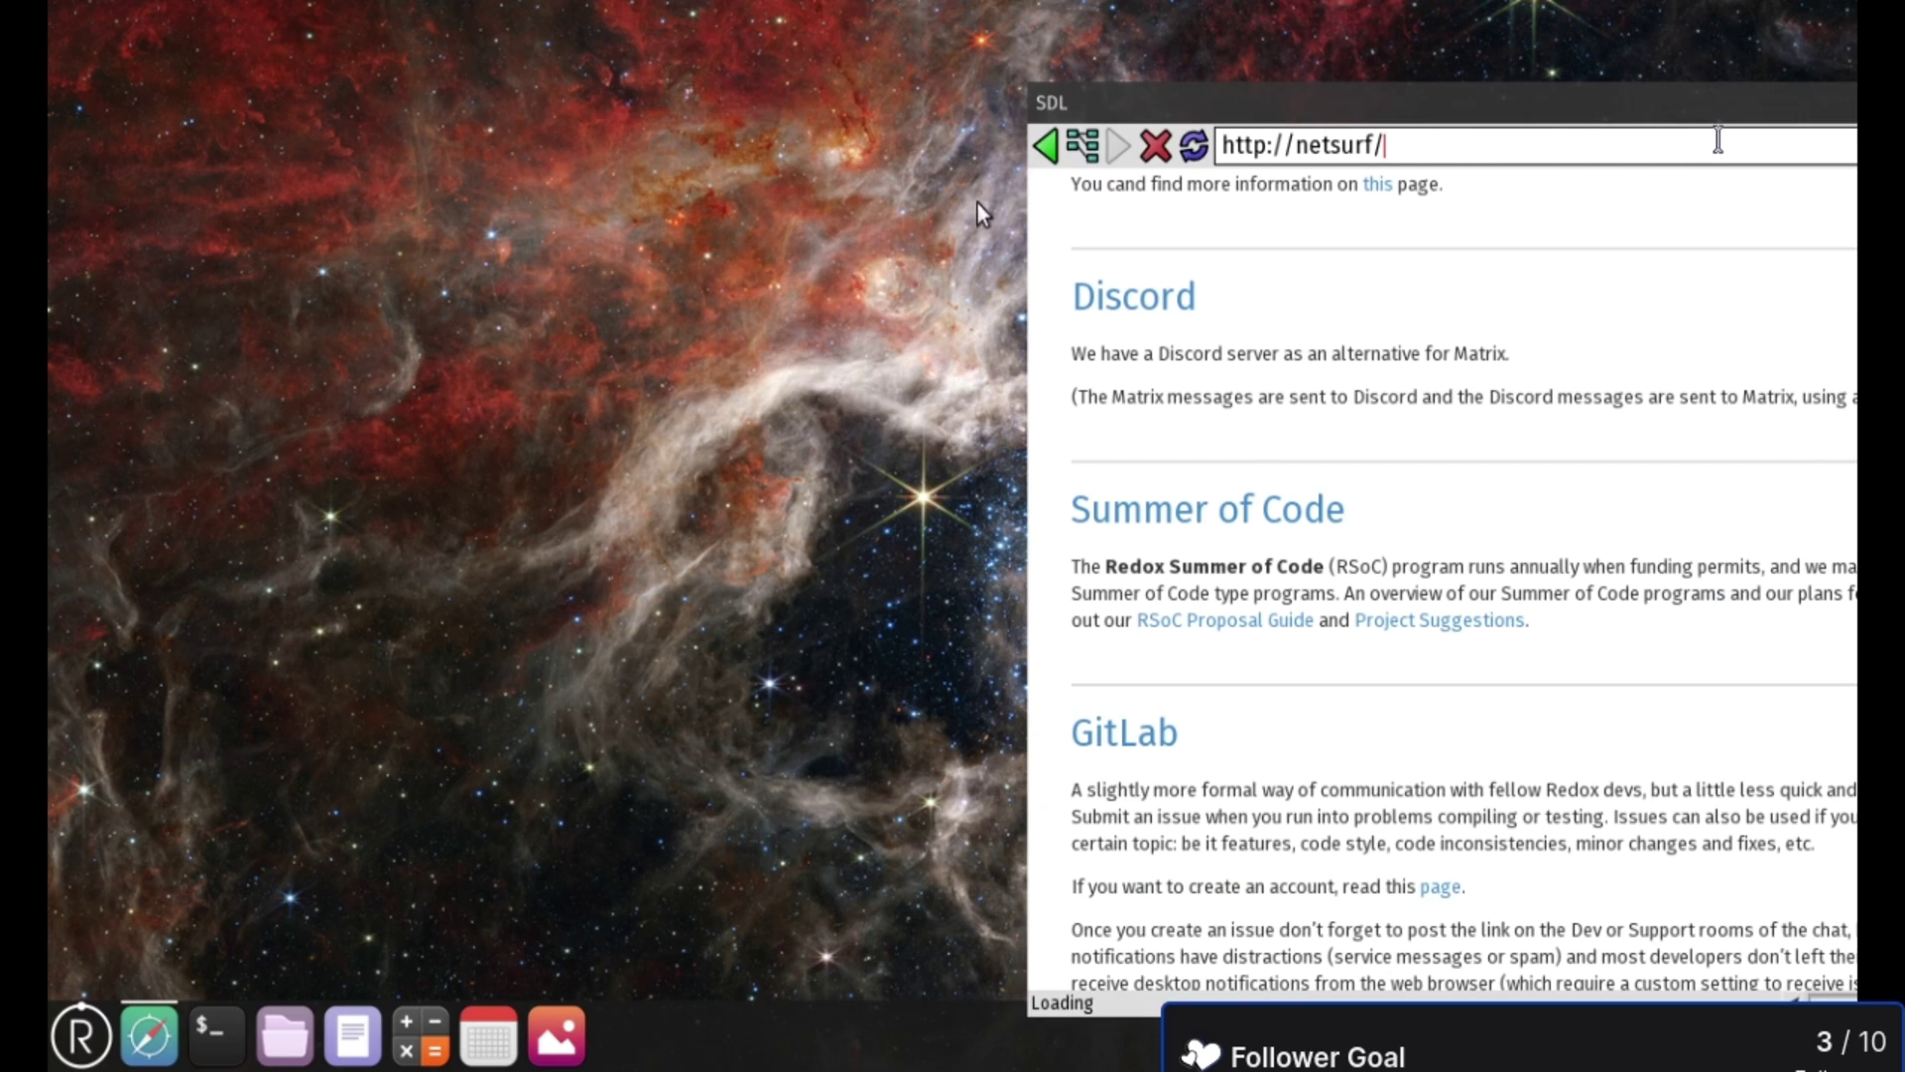
left_click_drag(1029, 433, 1351, 454)
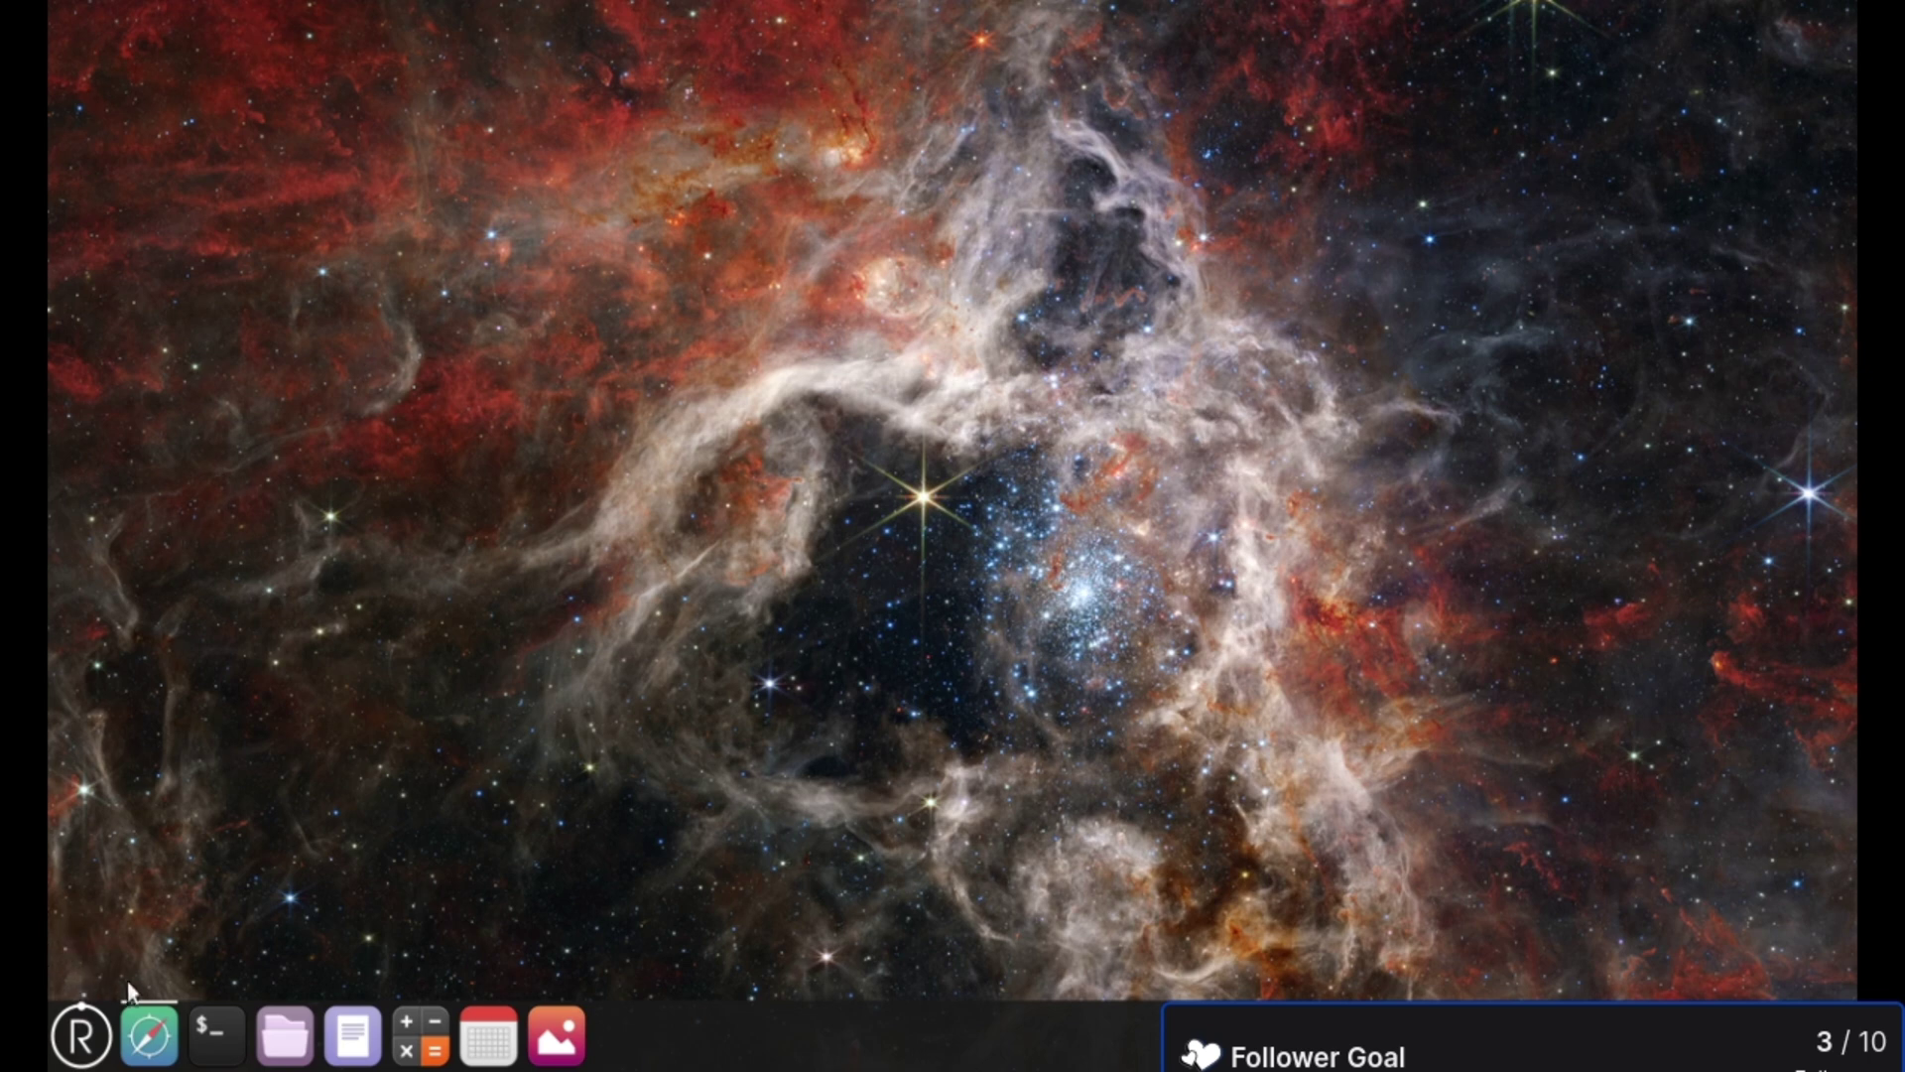
- Relaunch NetSurf and, after trying google.com, load search.brave.com/ in the address bar
left_click(149, 1035)
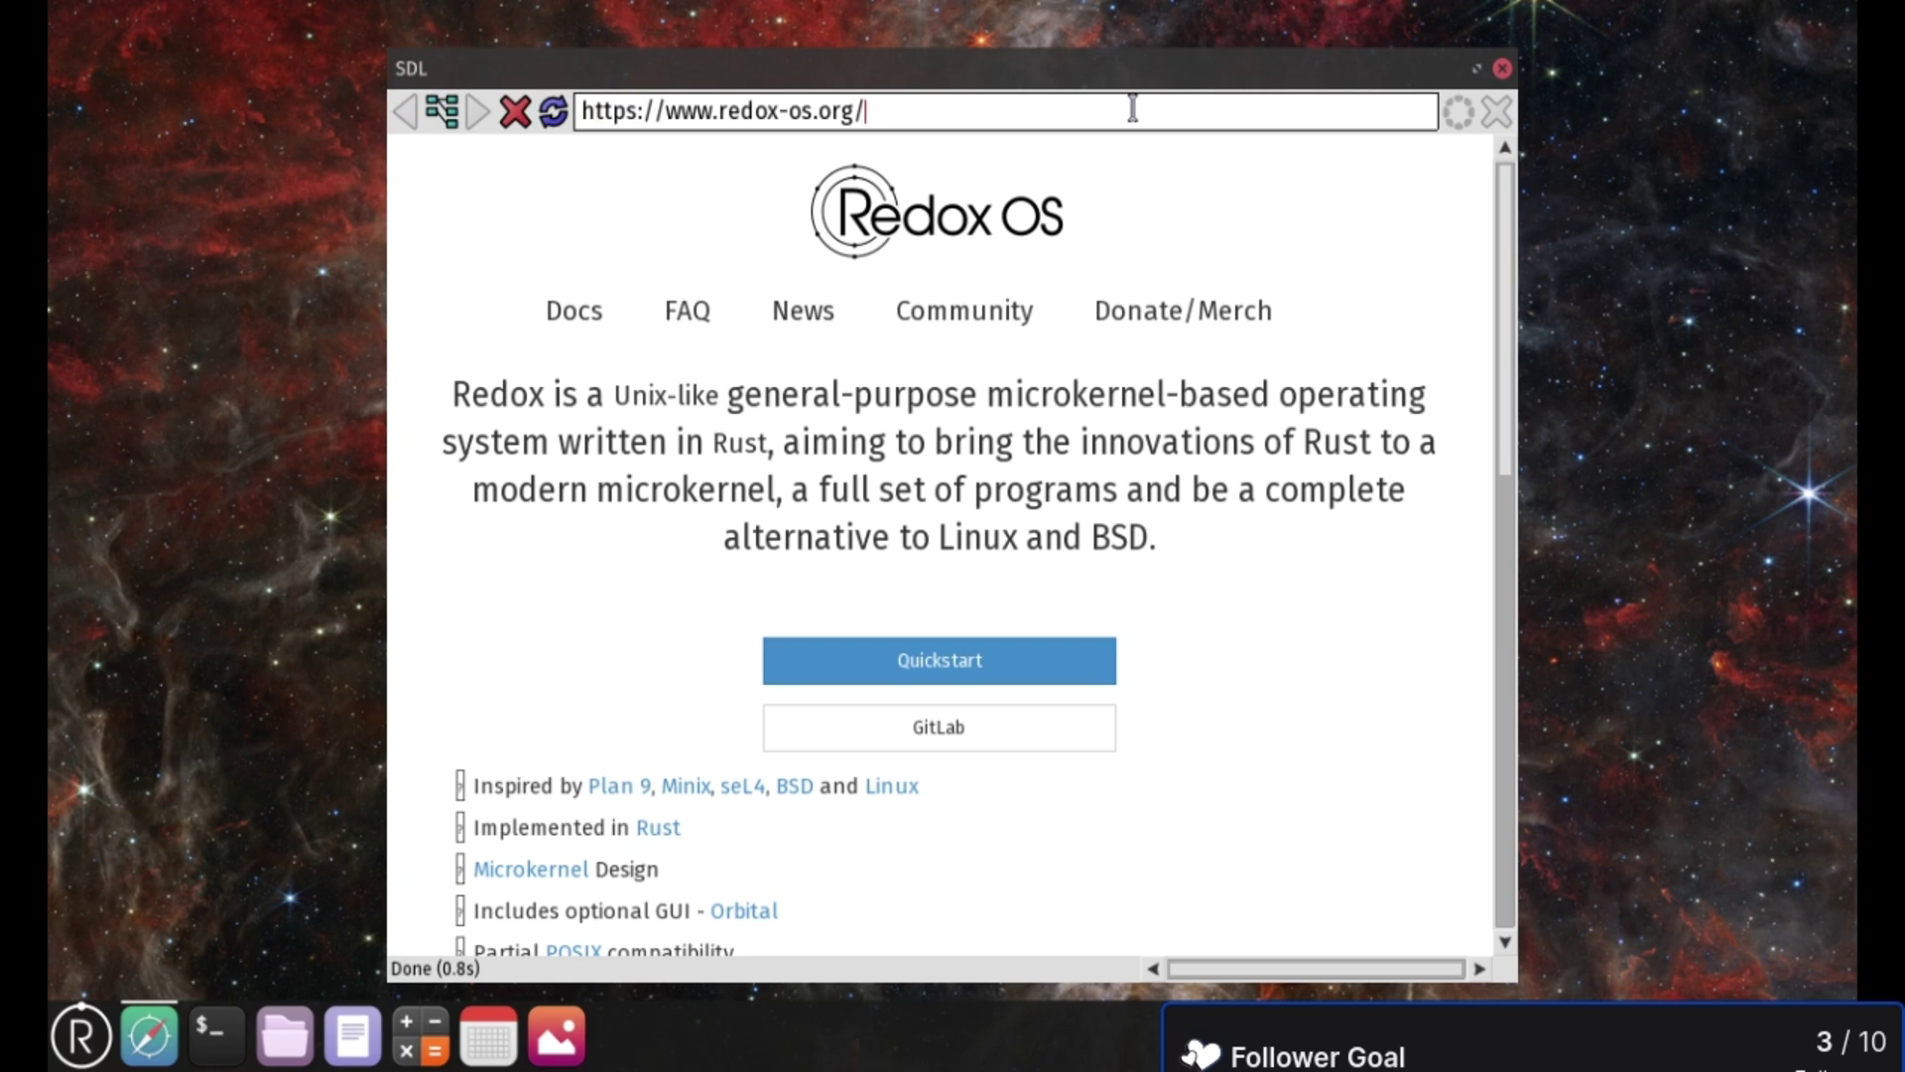
key("BackSpace")
key("BackSpace")
key("BackSpace")
key("BackSpace")
key("BackSpace")
key("BackSpace")
key("BackSpace")
key("BackSpace")
key("BackSpace")
key("BackSpace")
key("BackSpace")
key("BackSpace")
key("BackSpace")
type("google.com")
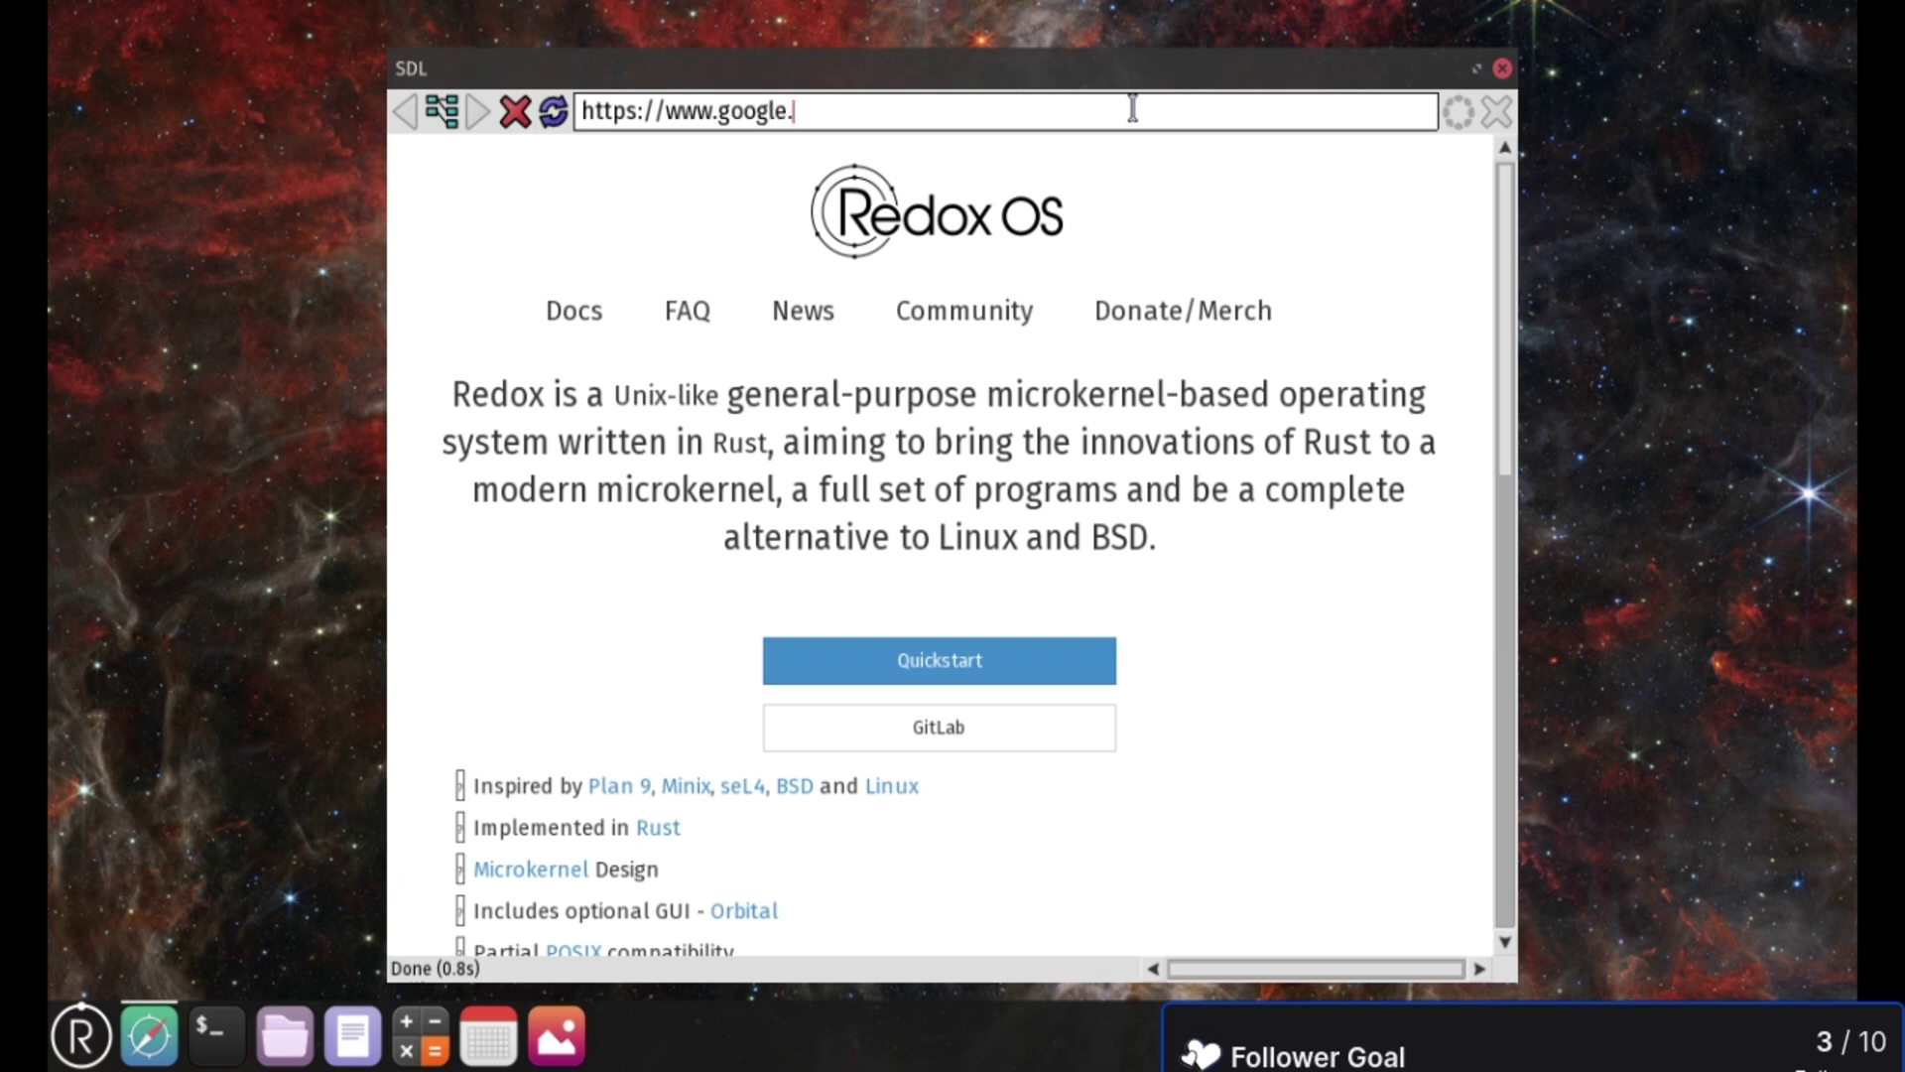
key("BackSpace")
key("BackSpace")
key("BackSpace")
key("BackSpace")
key("BackSpace")
key("BackSpace")
key("BackSpace")
key("BackSpace")
key("BackSpace")
key("BackSpace")
type("a")
key("BackSpace")
key("BackSpace")
key("BackSpace")
key("BackSpace")
key("BackSpace")
type("search.brave.com/")
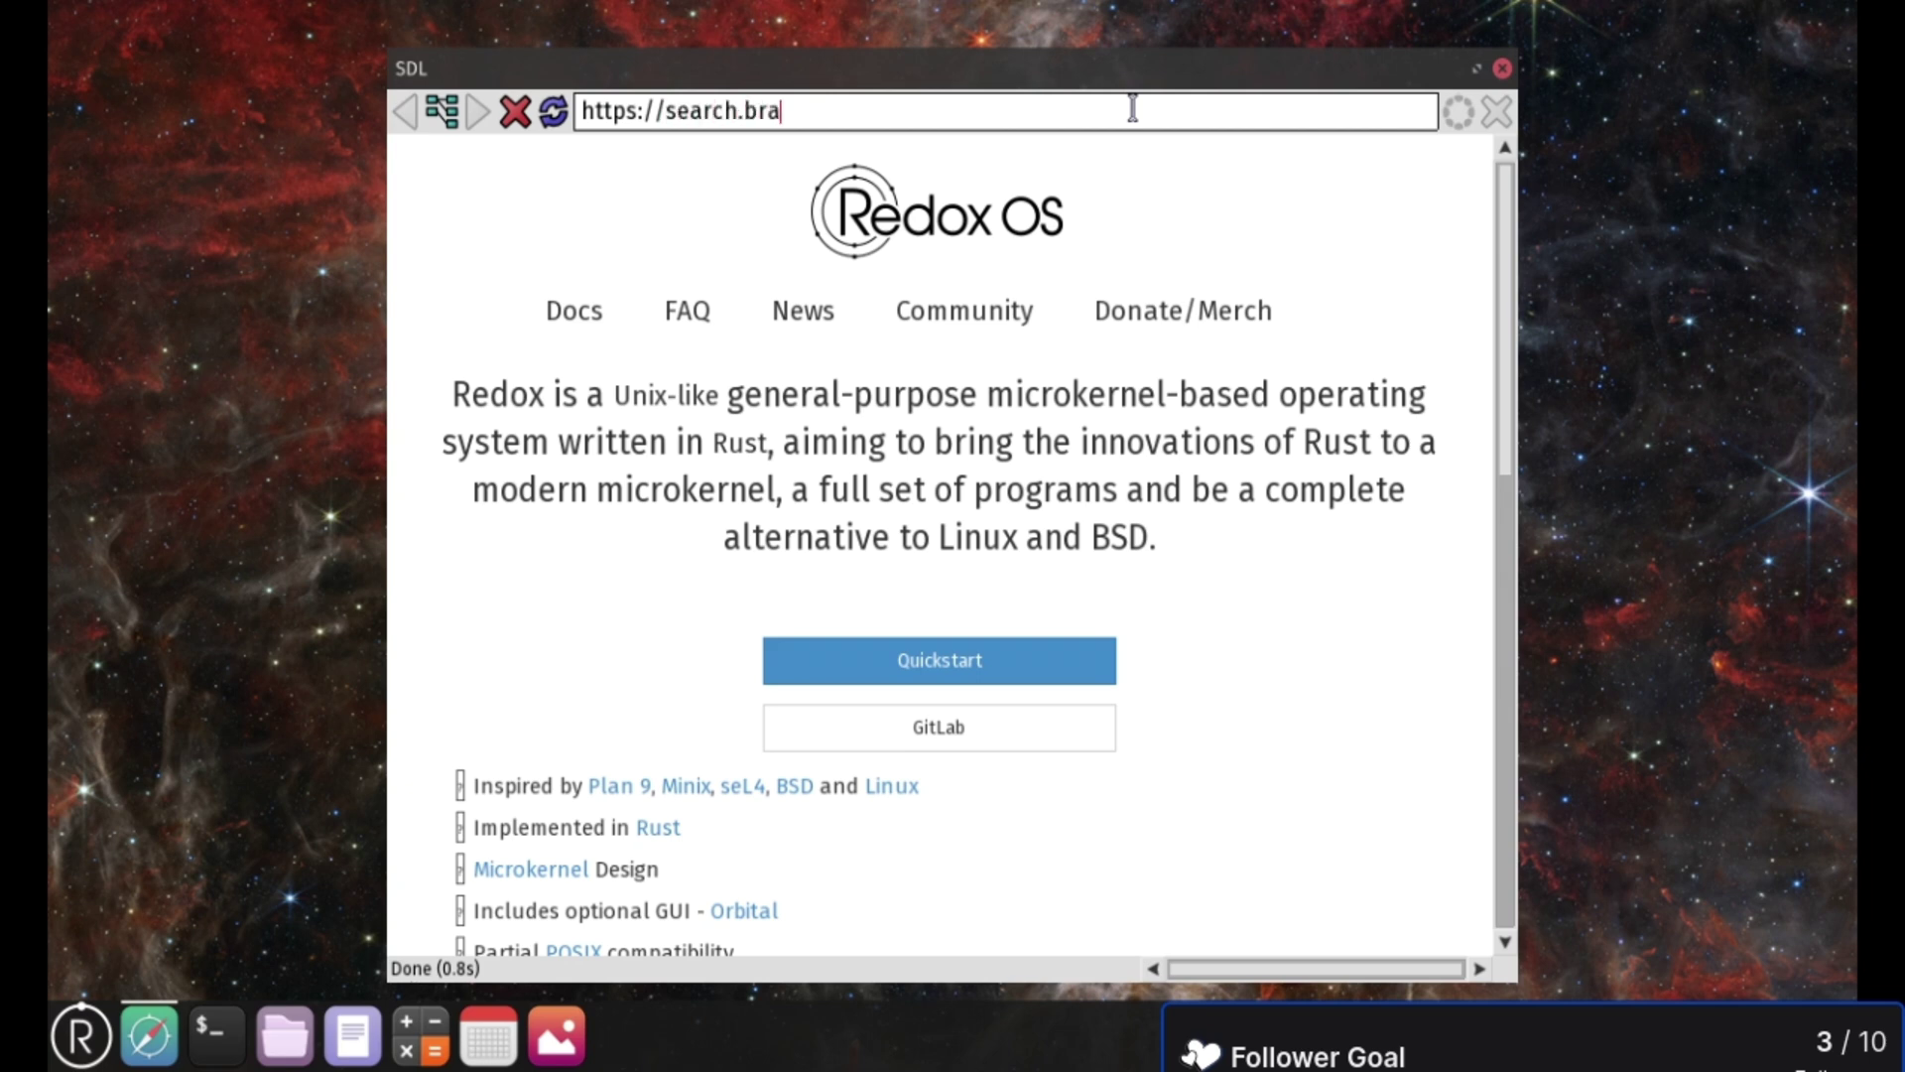
key("Return")
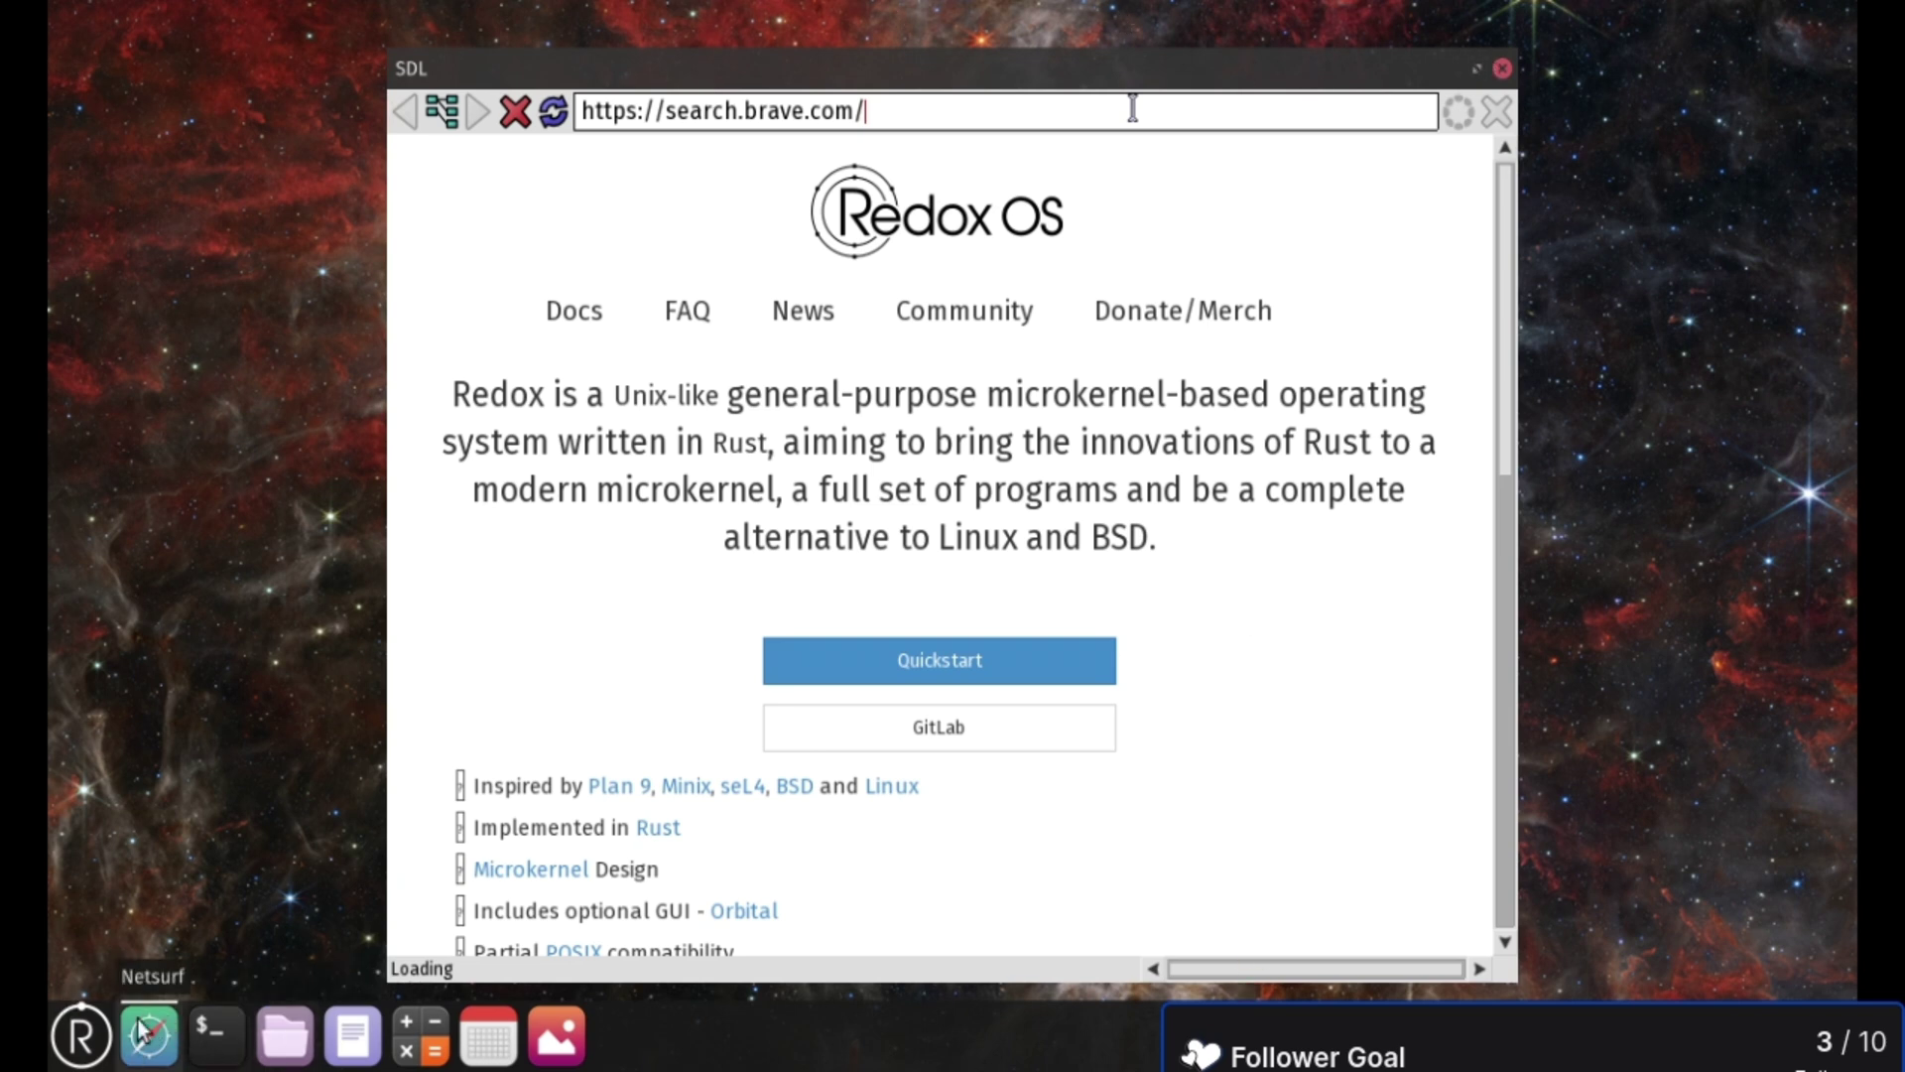
- Open and close a terminal, then choose Logout from the R launcher menu
left_click(224, 1060)
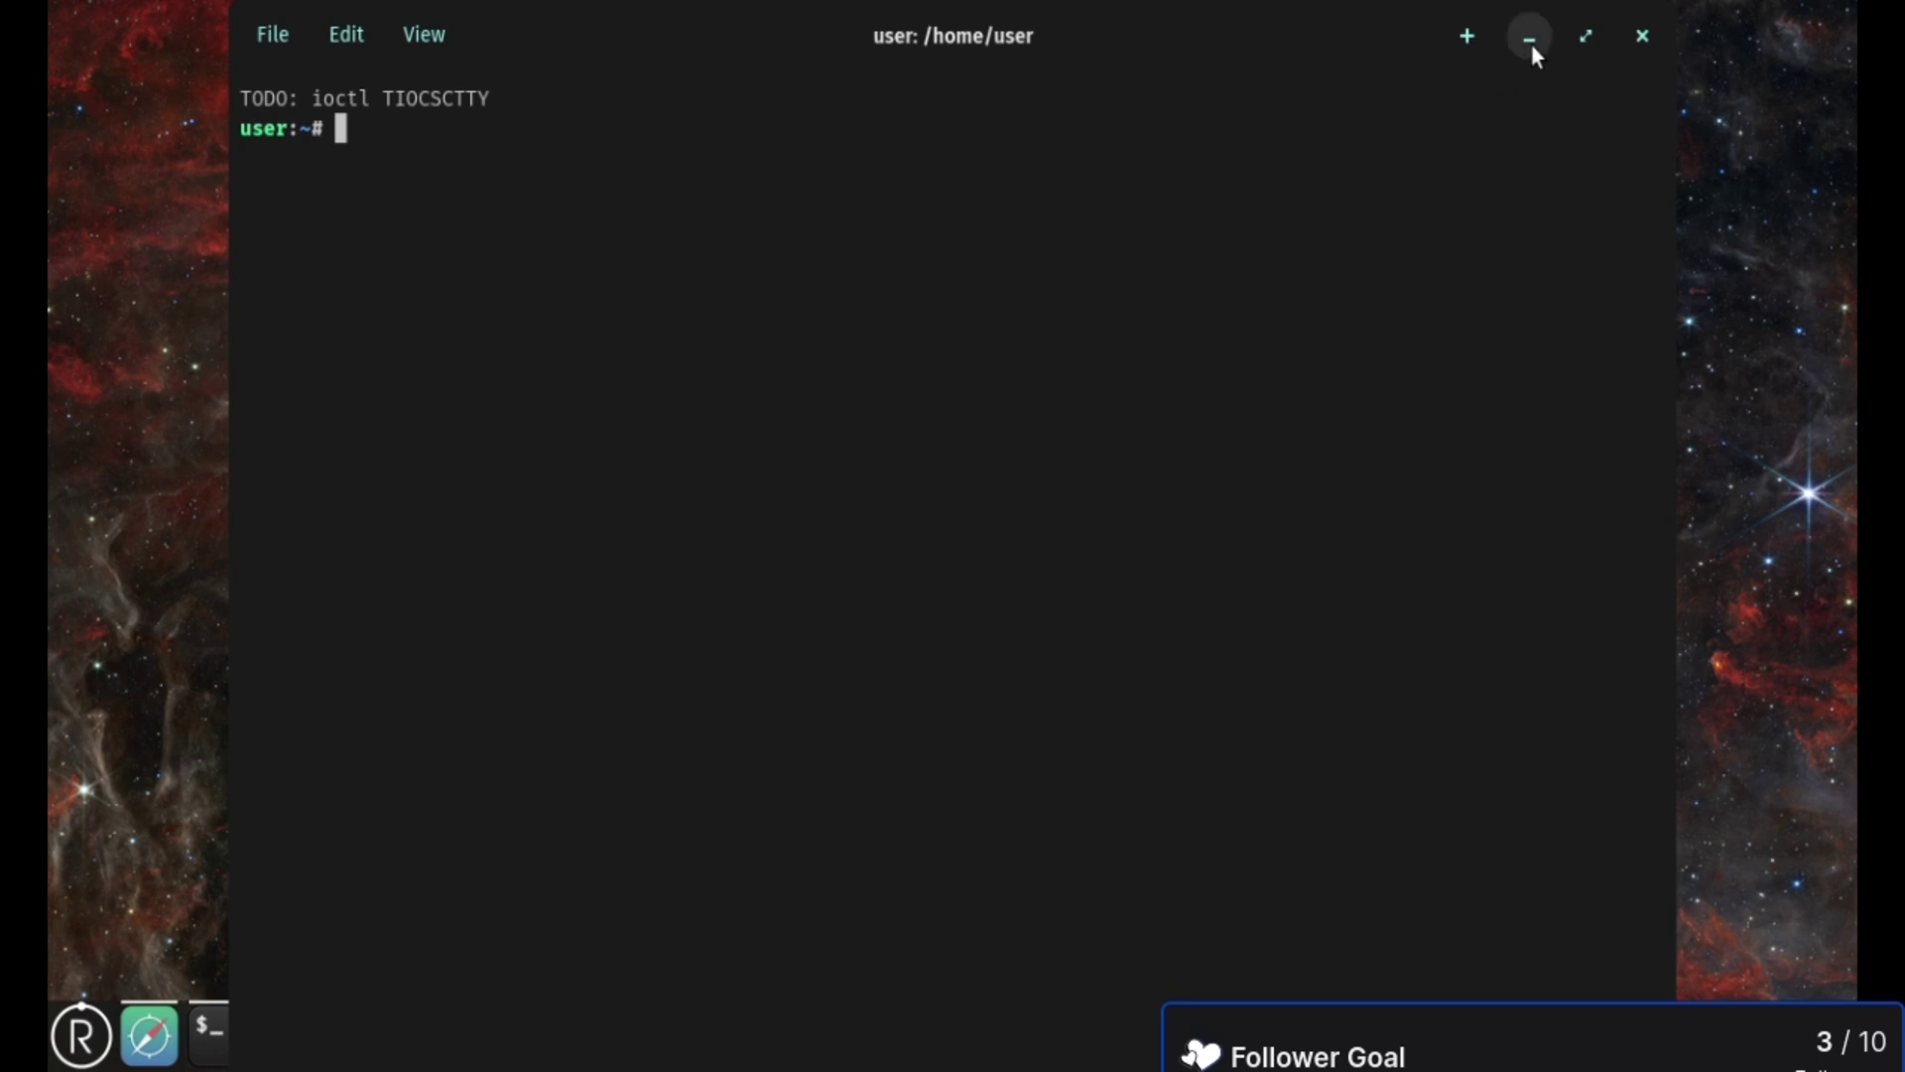
left_click(1651, 32)
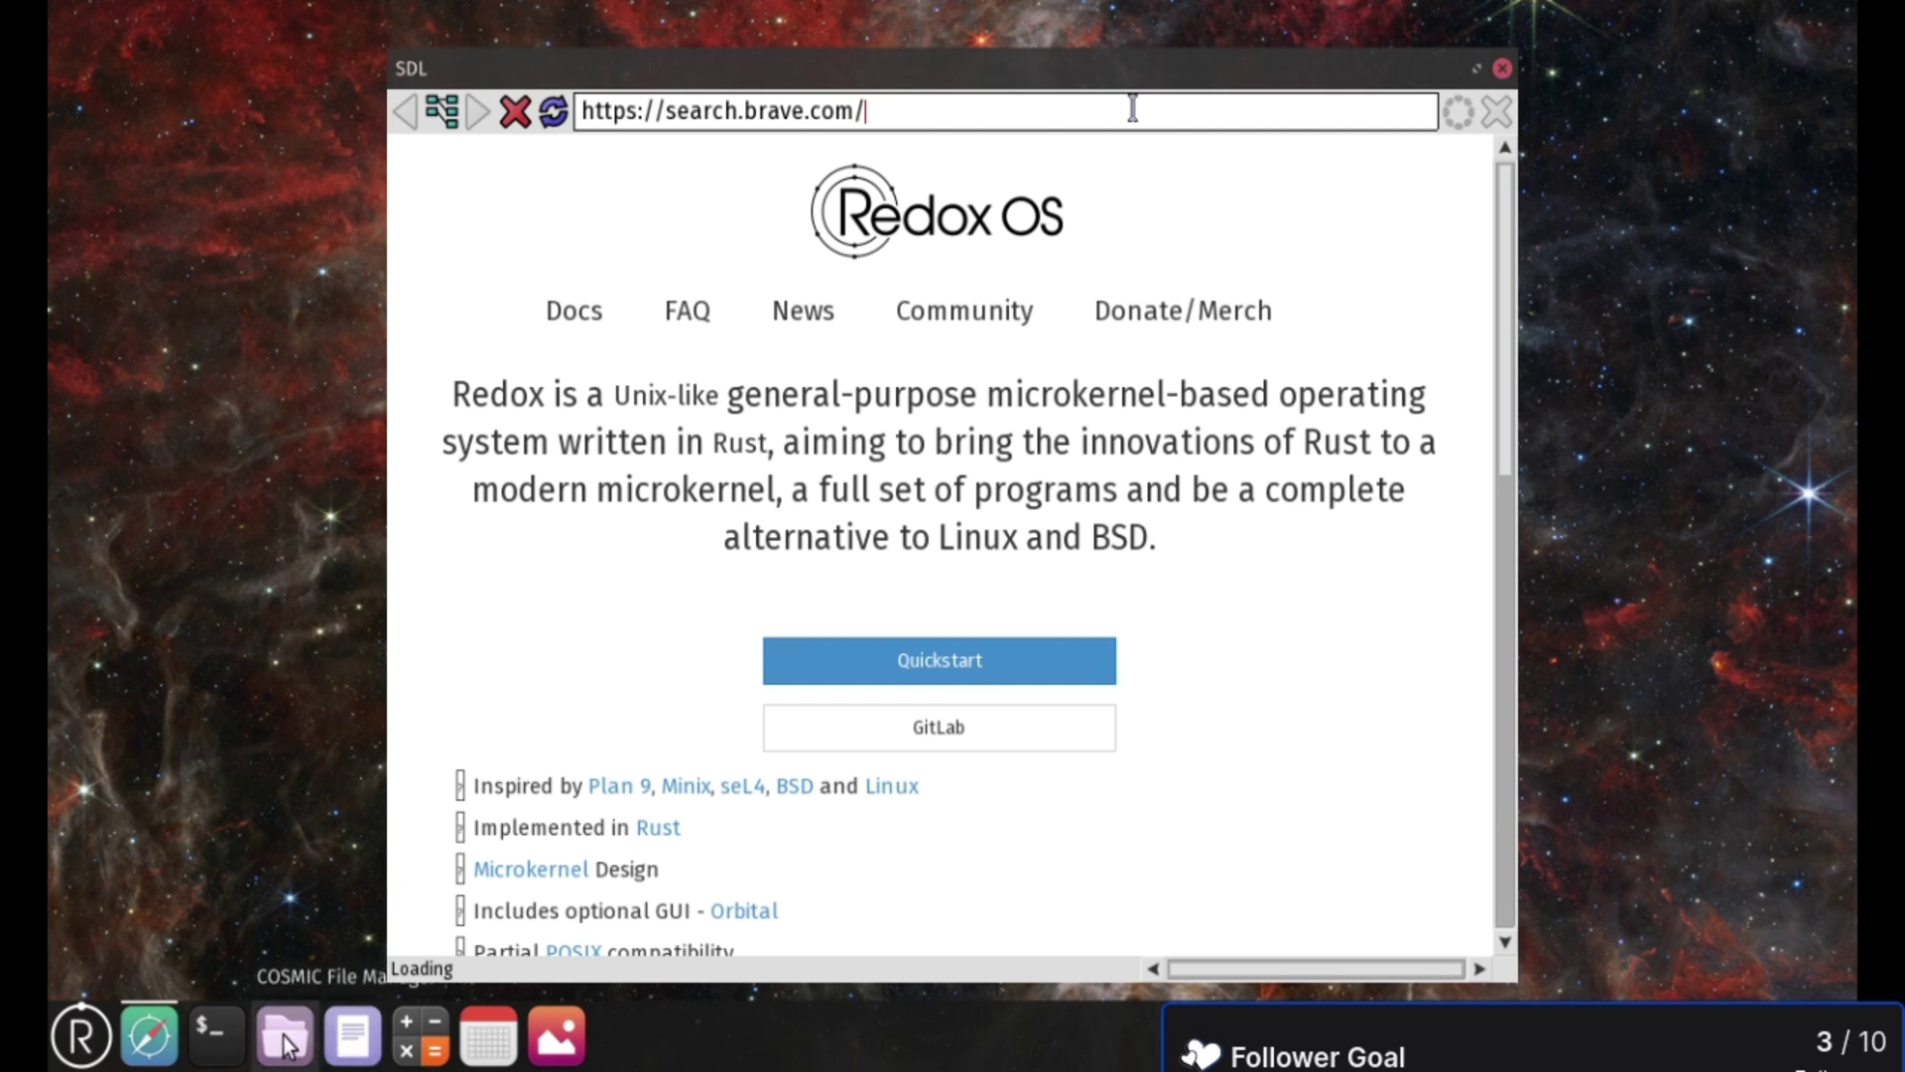
left_click(81, 1037)
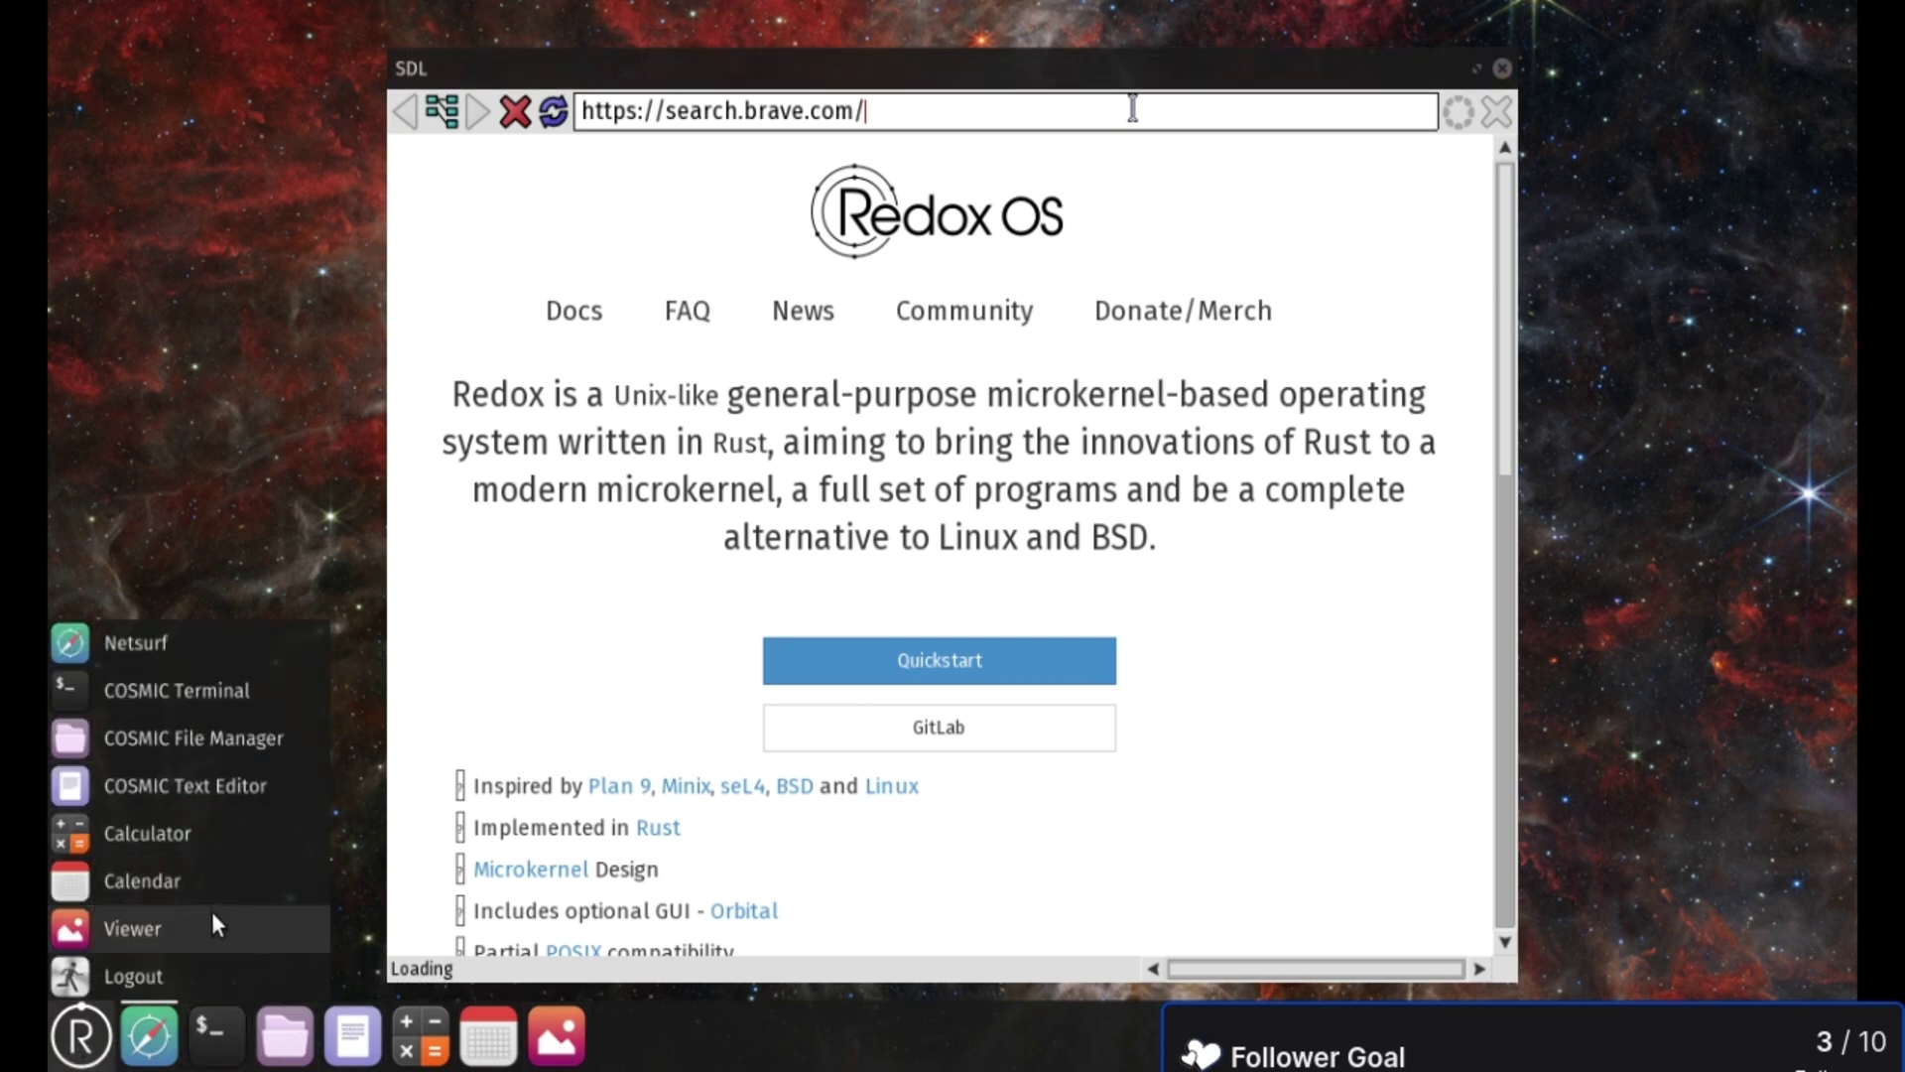
left_click(141, 972)
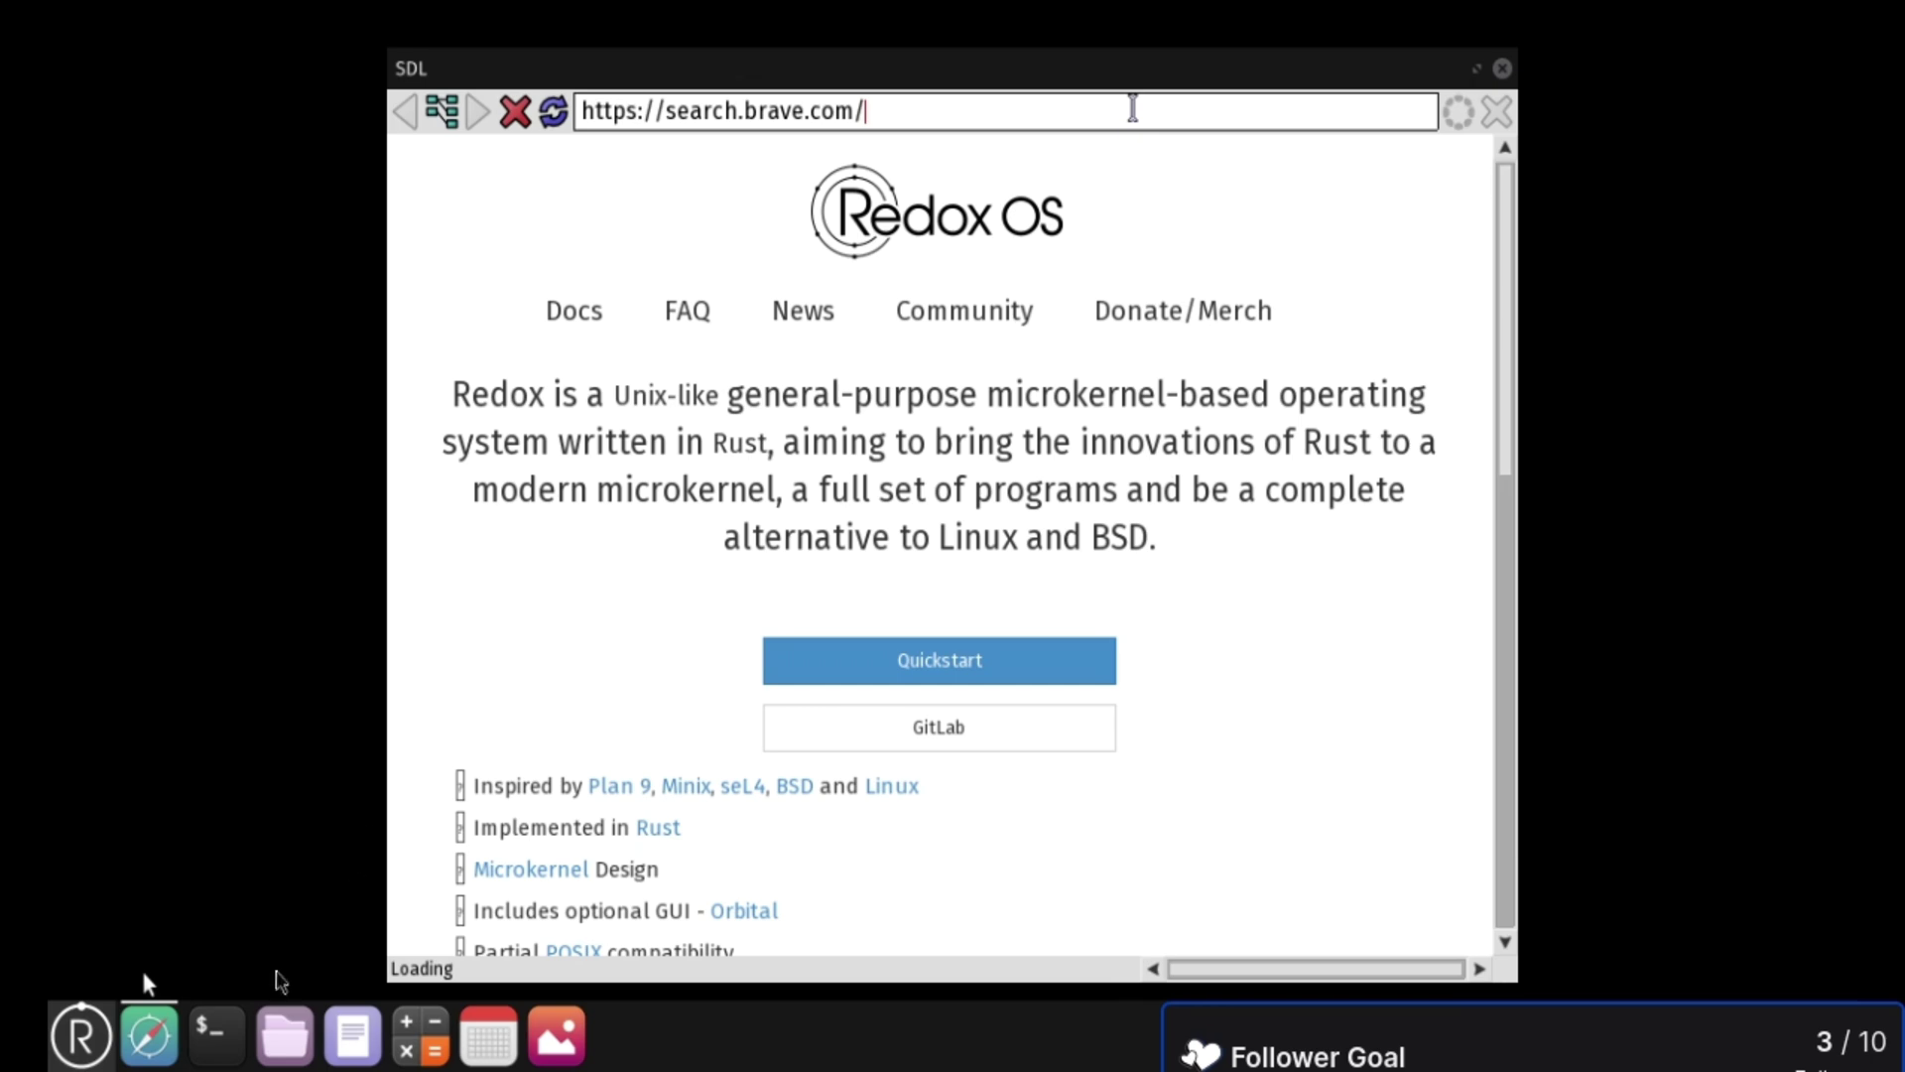
mouse_move(1032, 3)
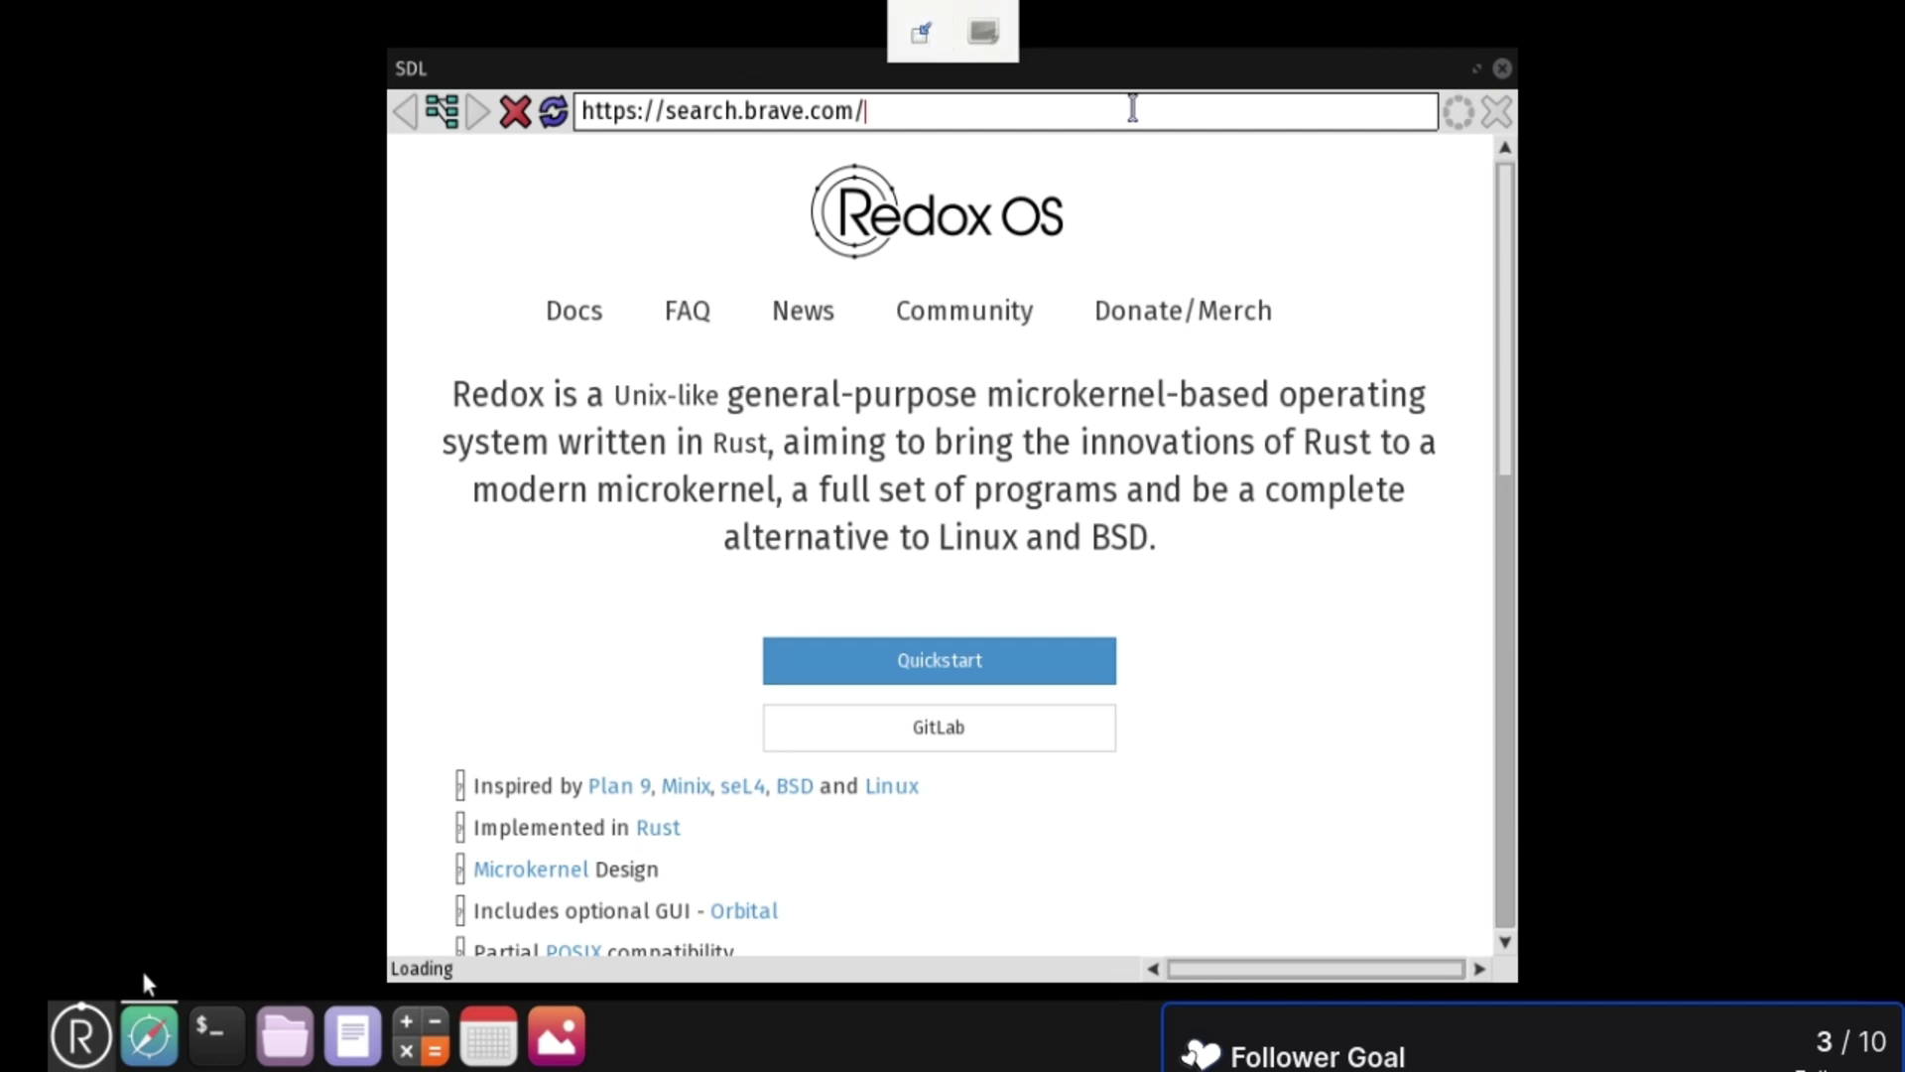
- Press F11 to exit the fullscreen guest view once Redox has shut down
key("F11")
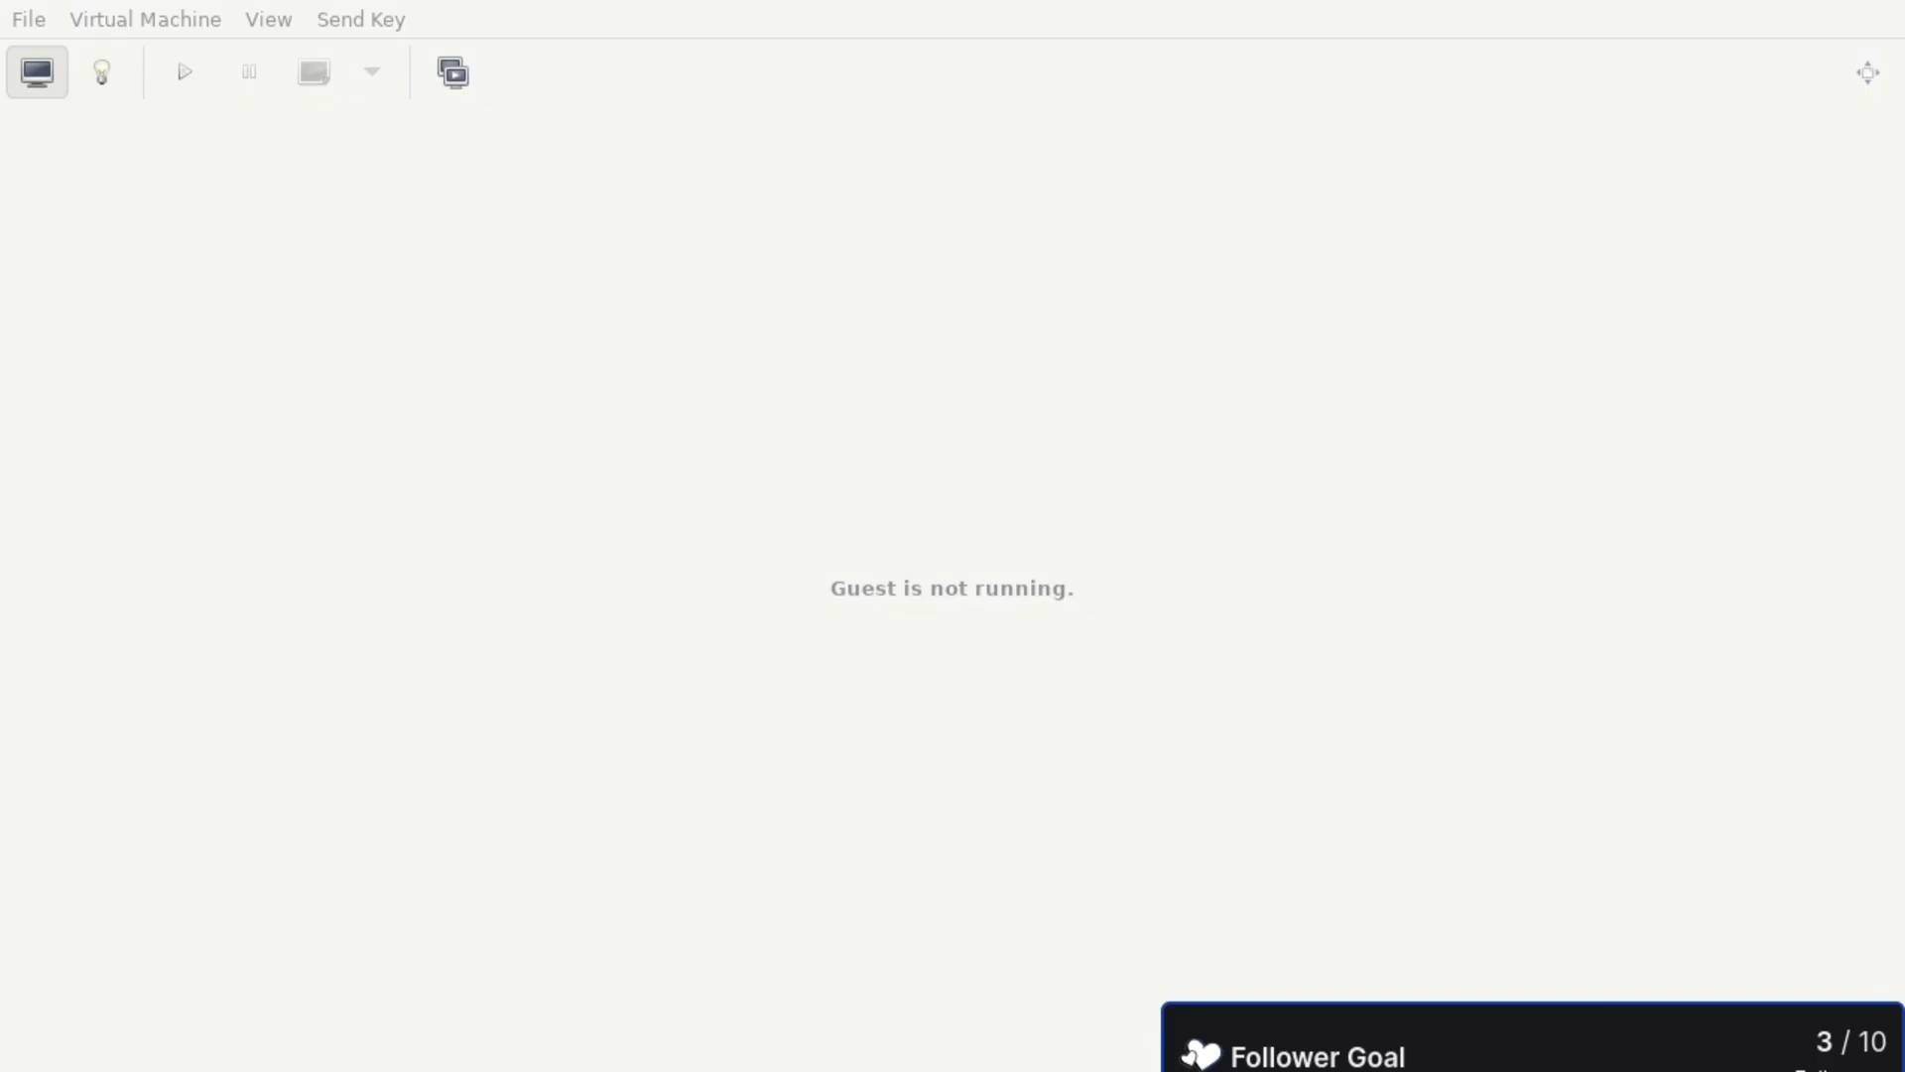
- Run the Alpine Linux VM and switch its console to fullscreen
left_click(185, 73)
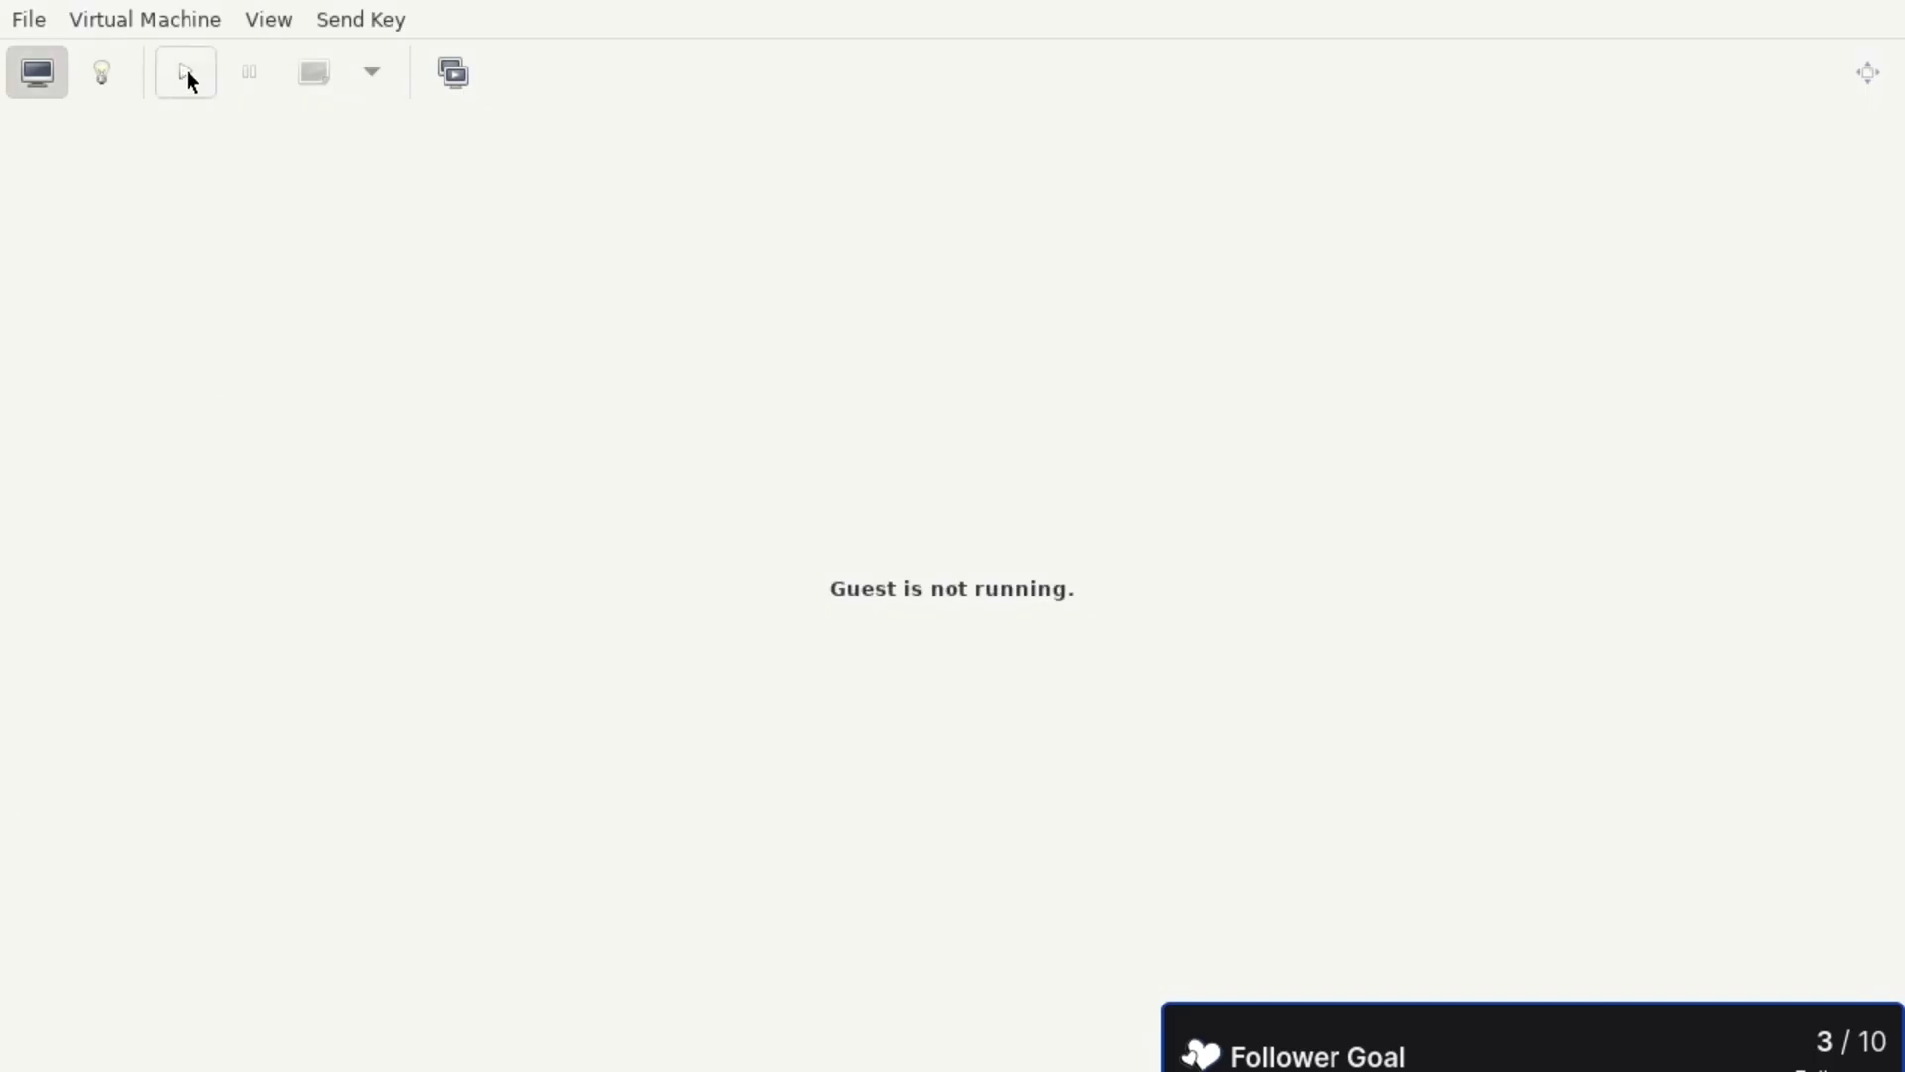
left_click(1866, 72)
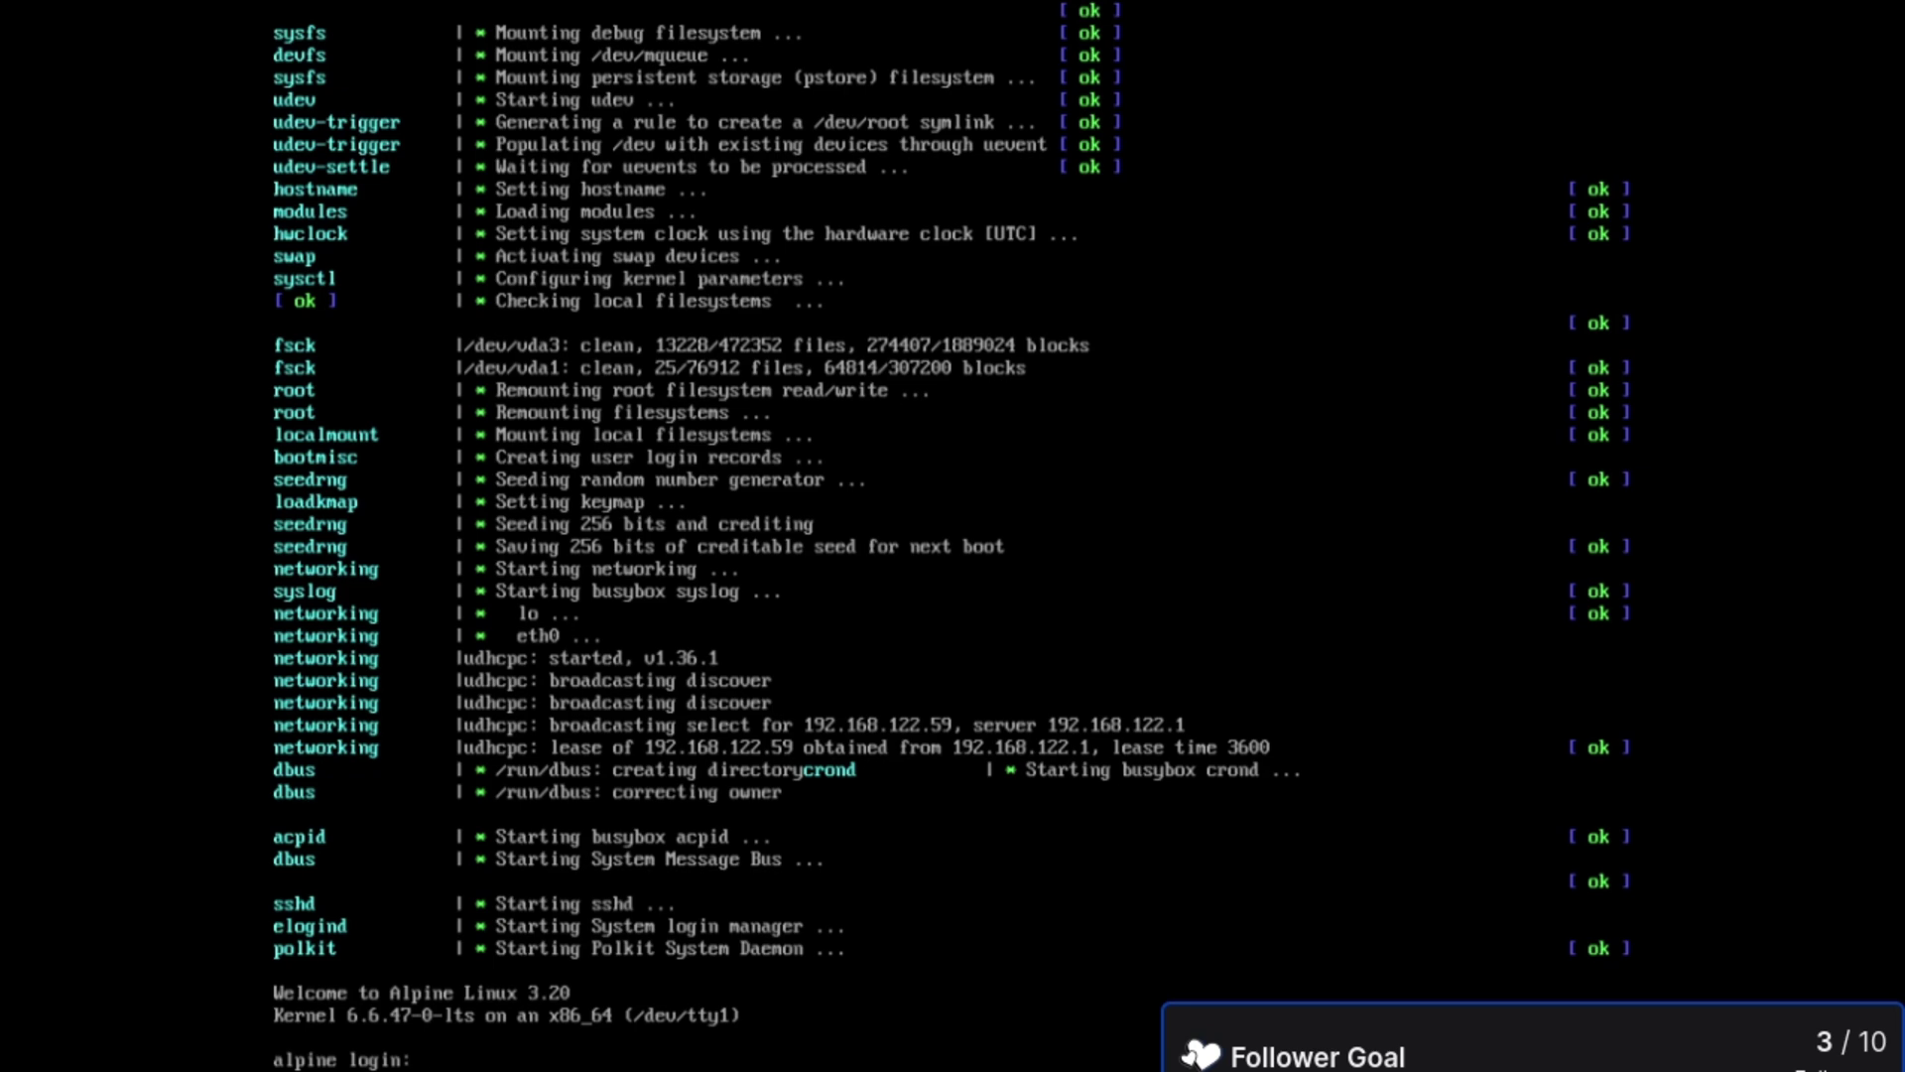
- Log in as root, list users with cat /etc/passwd, then log out with Ctrl+D
type("a")
key("Return")
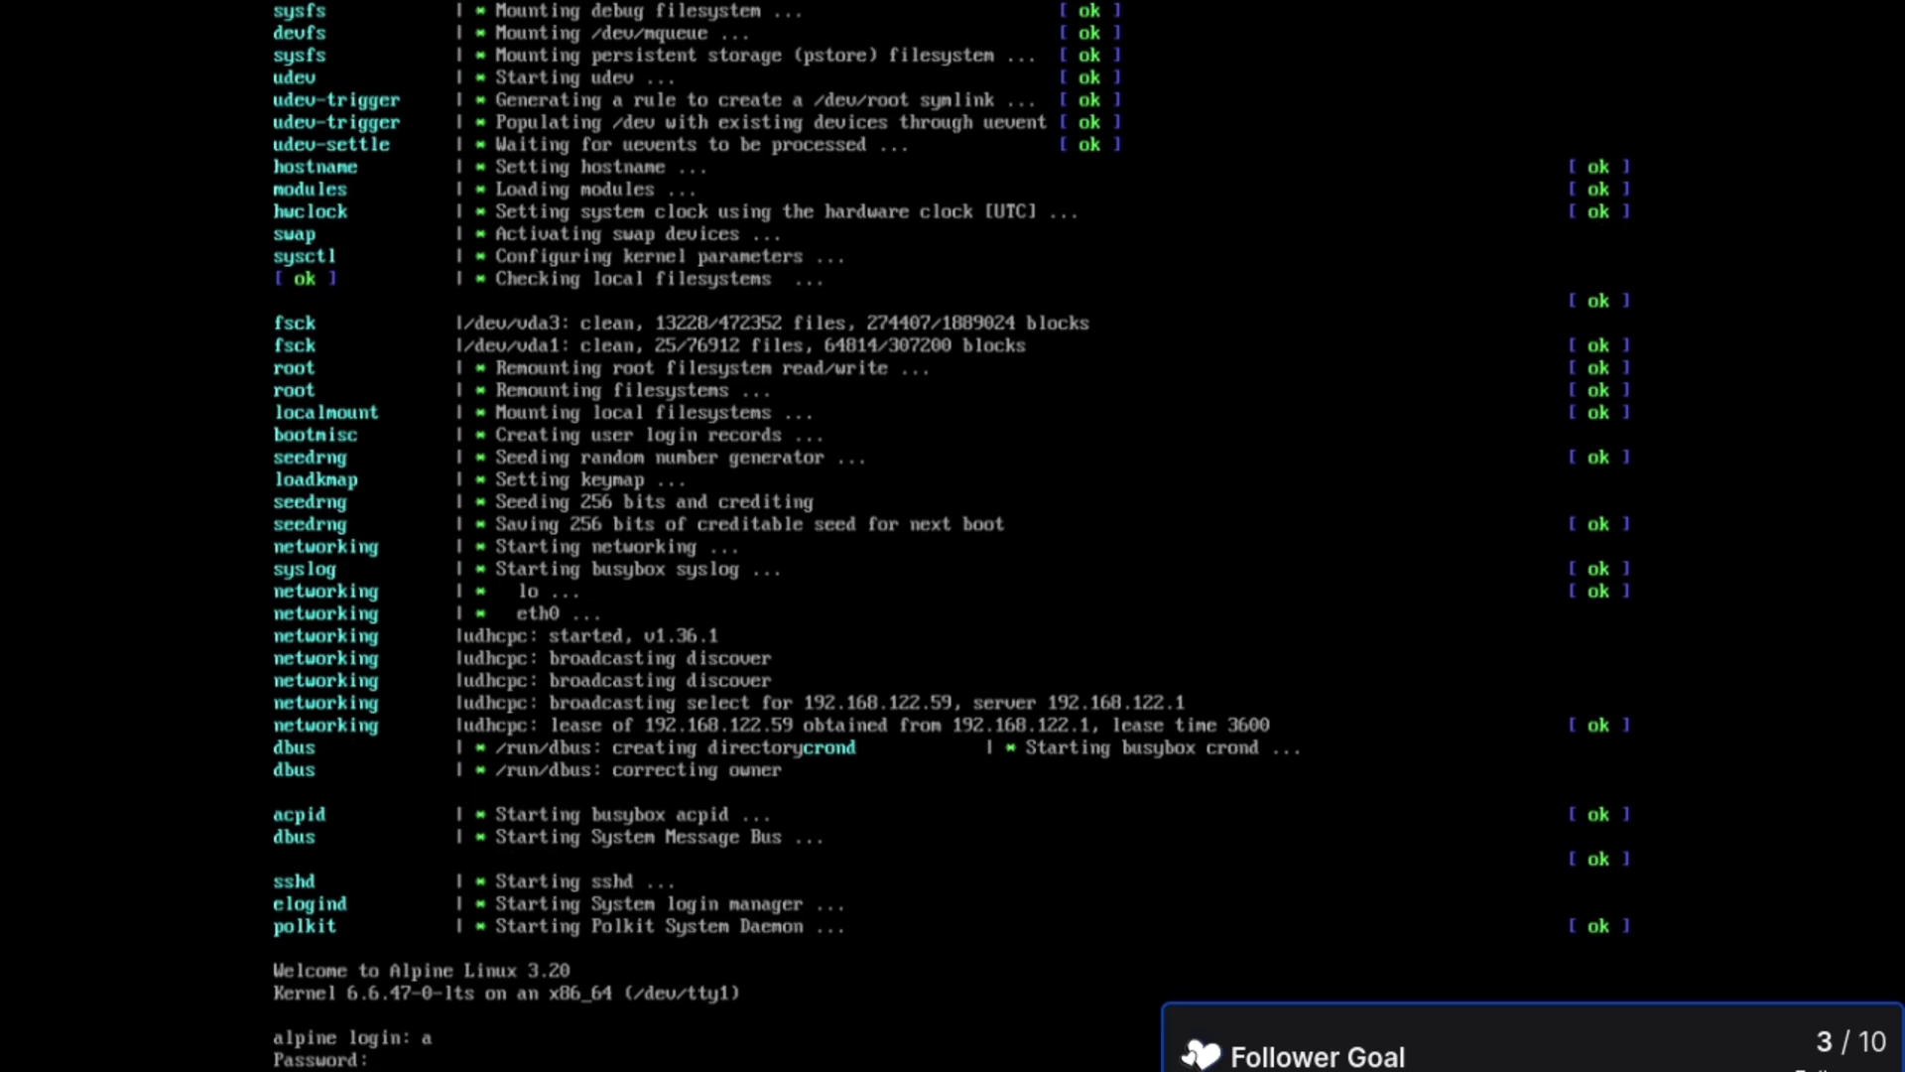
key("Return")
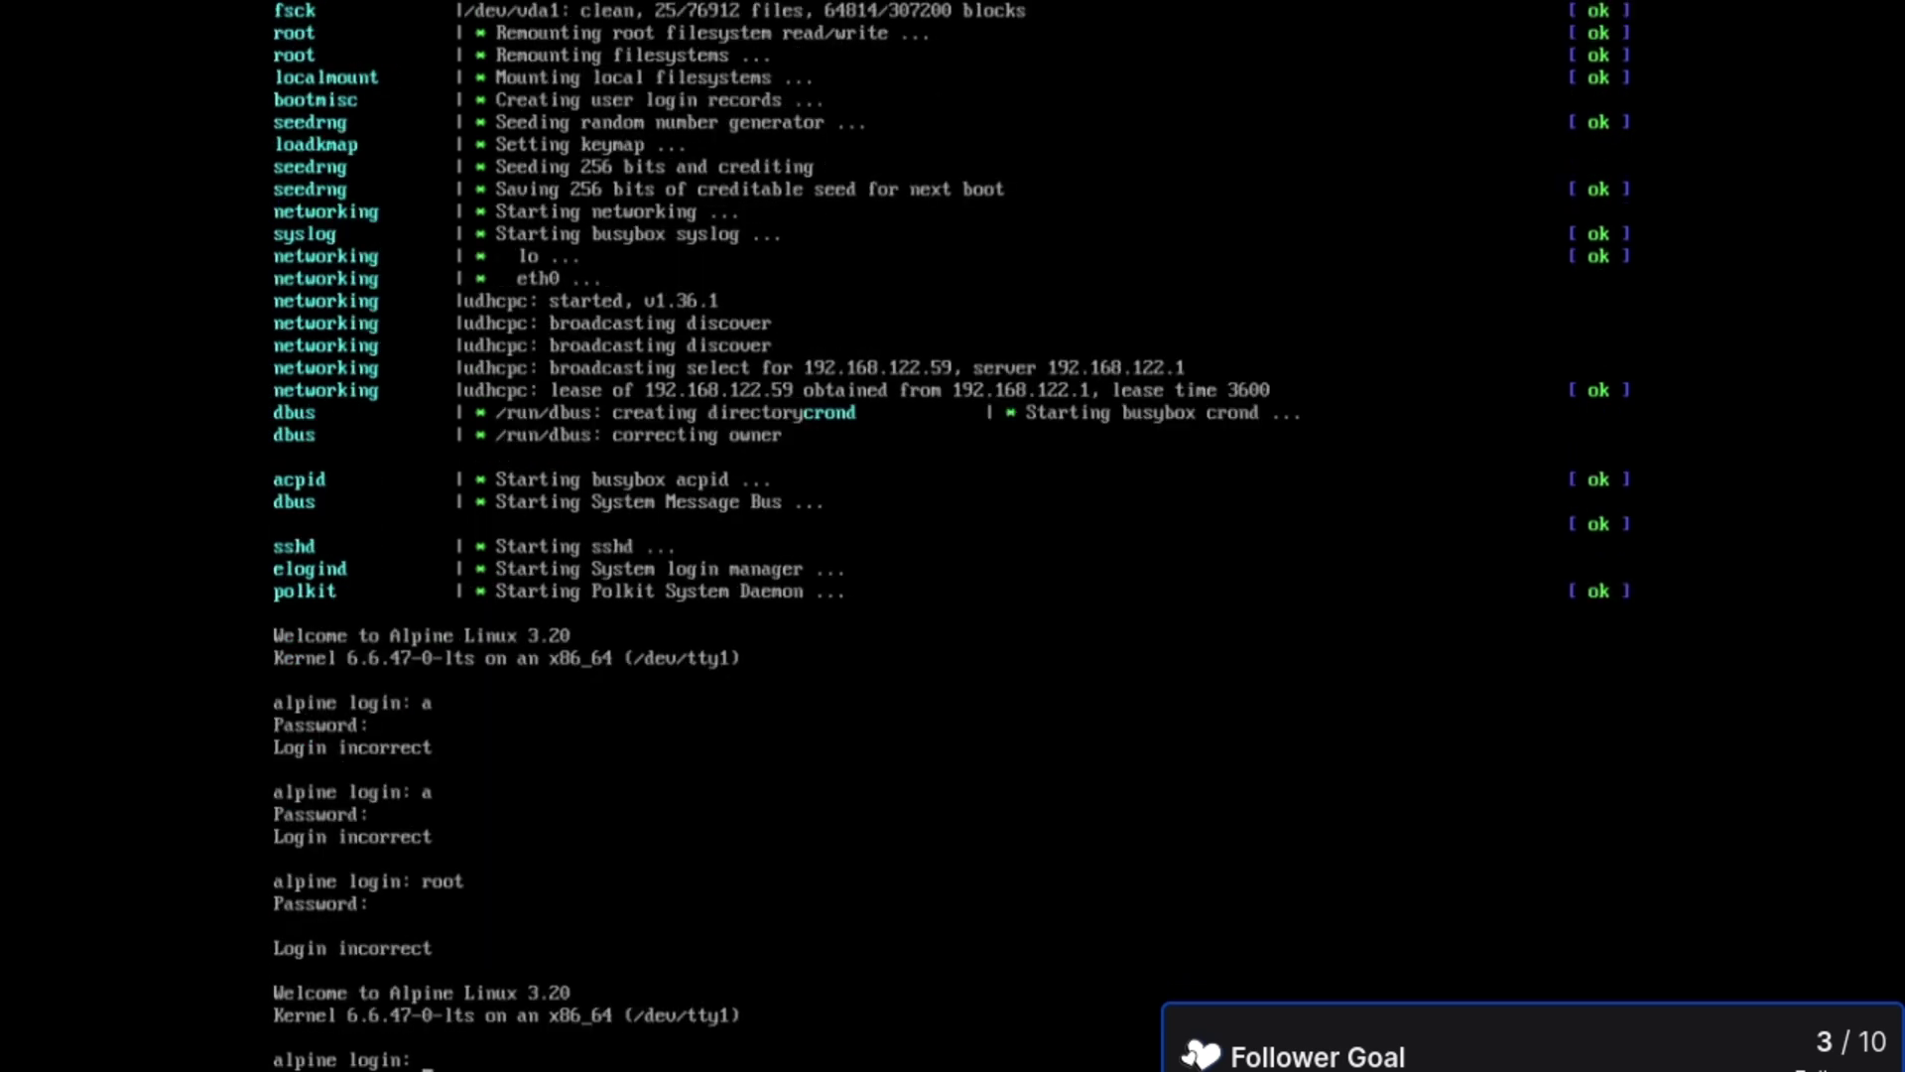
type("root")
key("Return")
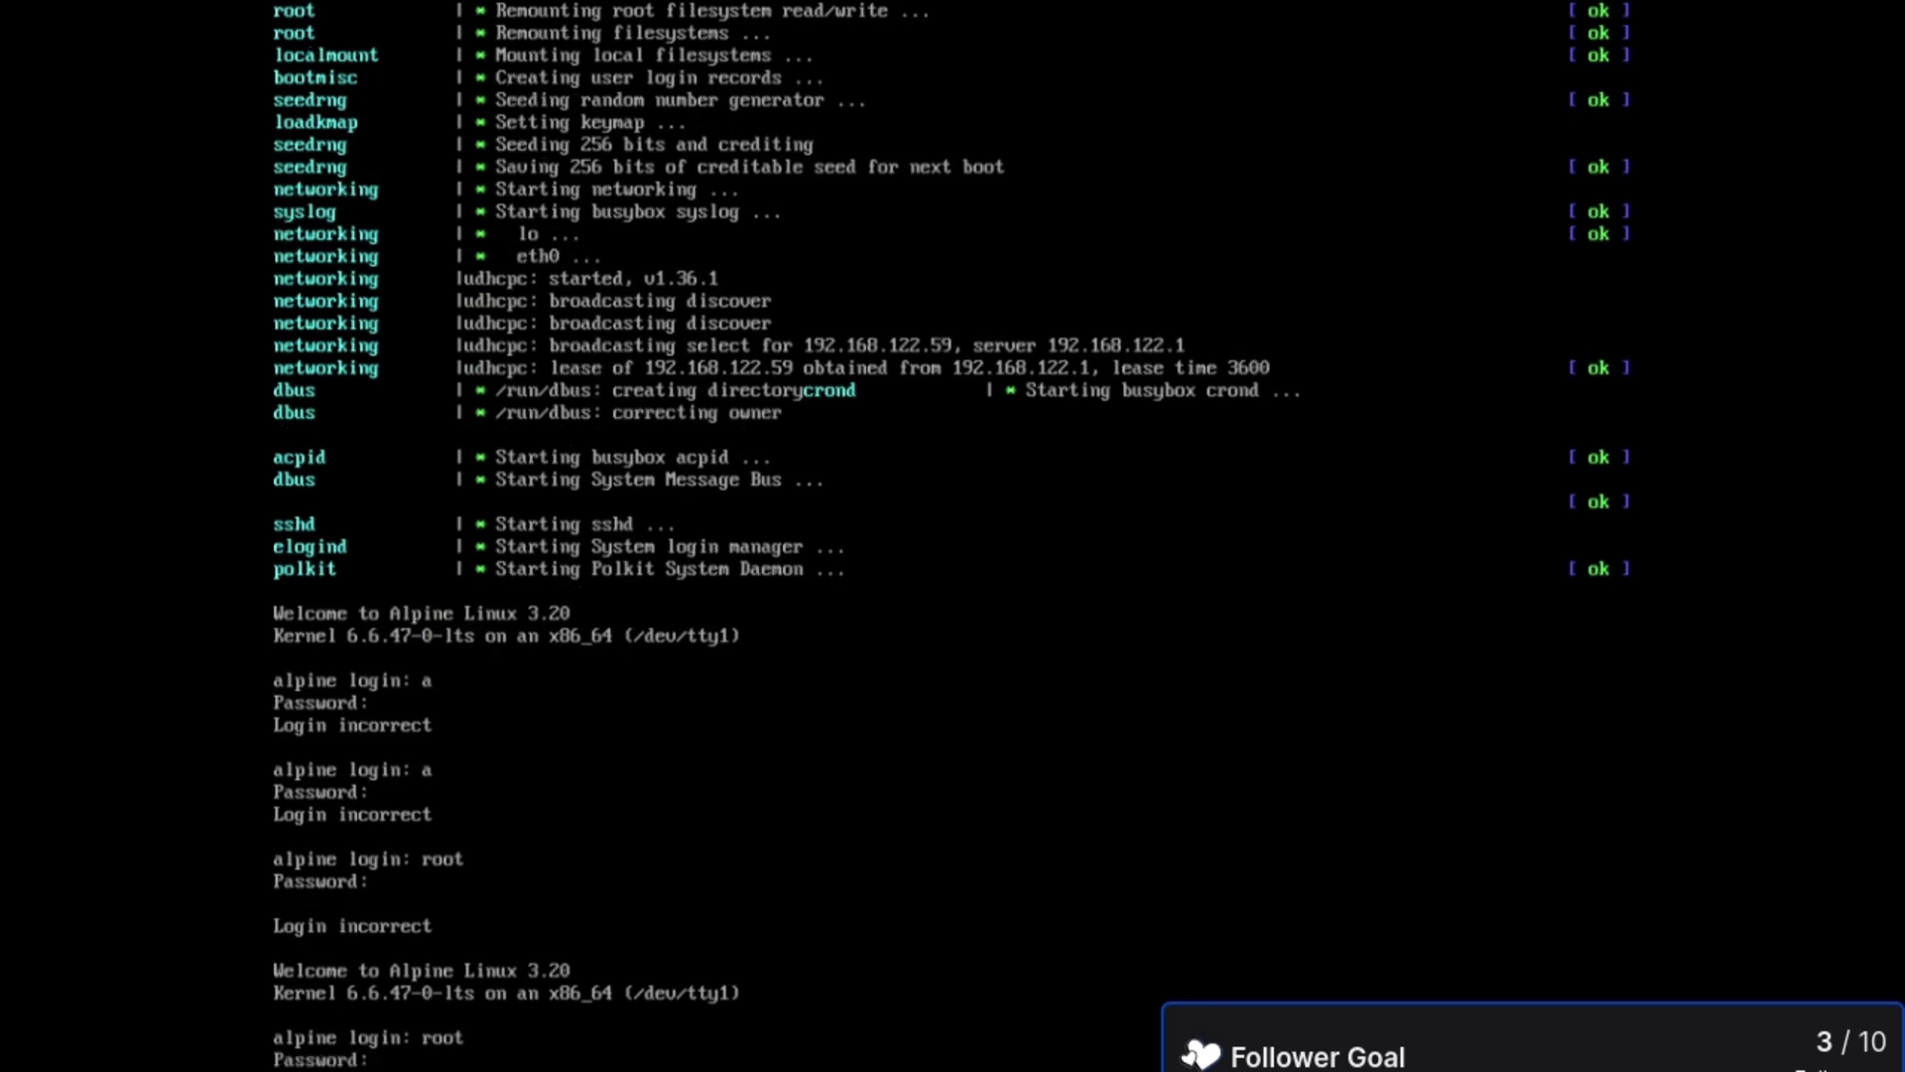
key("Return")
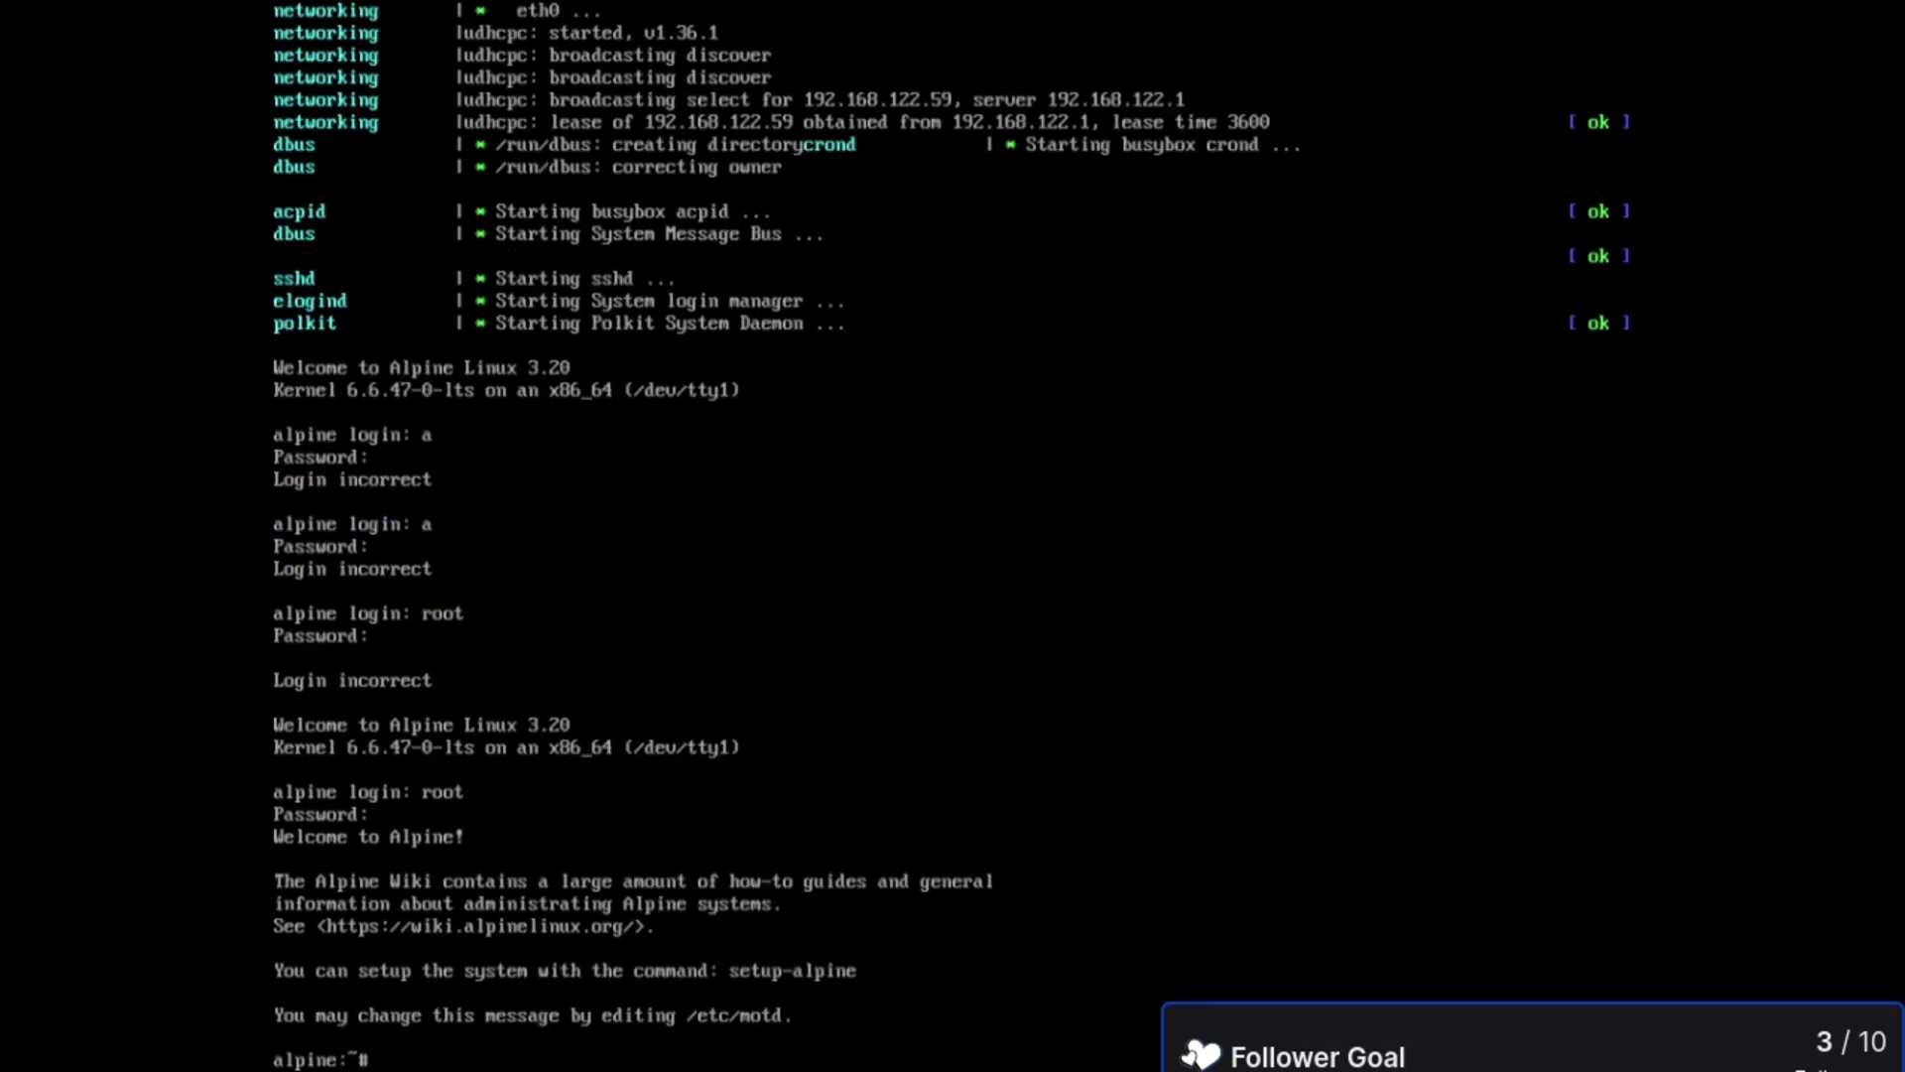
type("cat /etc/passwd")
key("Return")
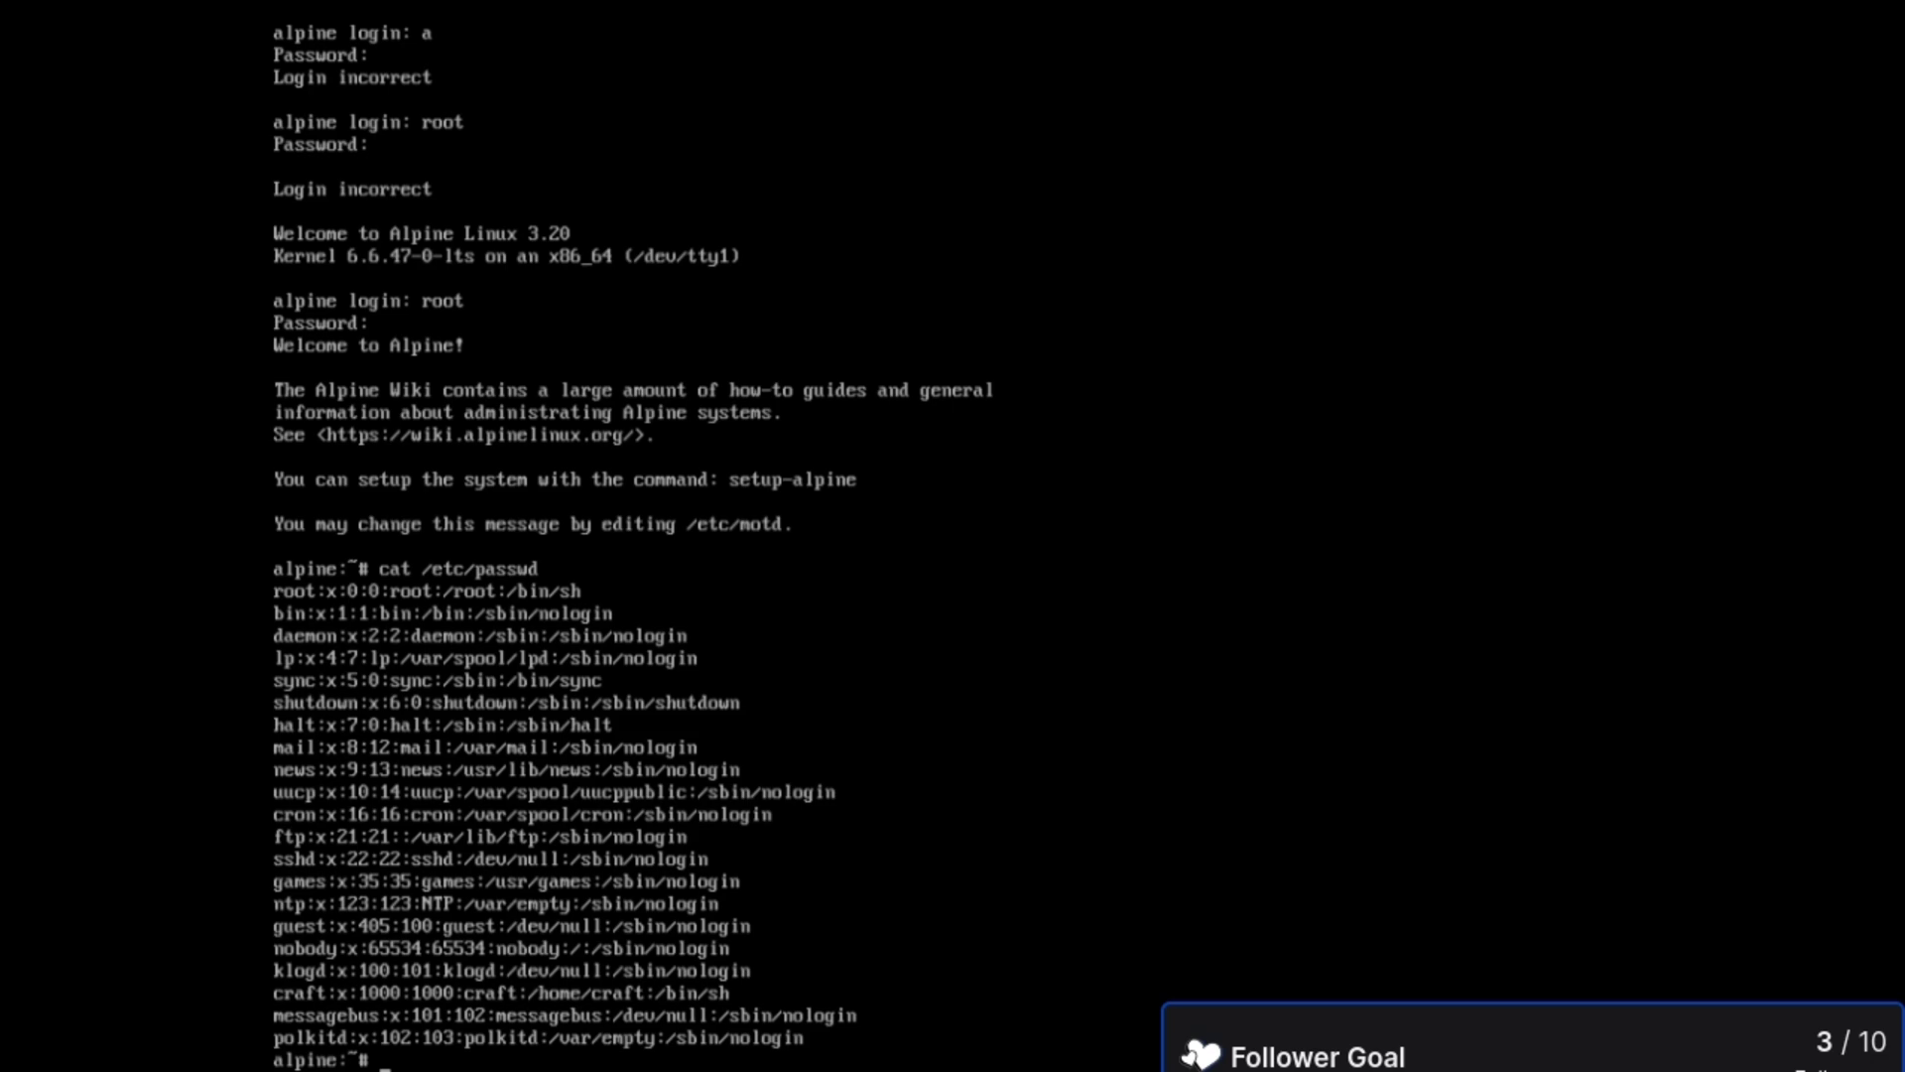
key("ctrl+d")
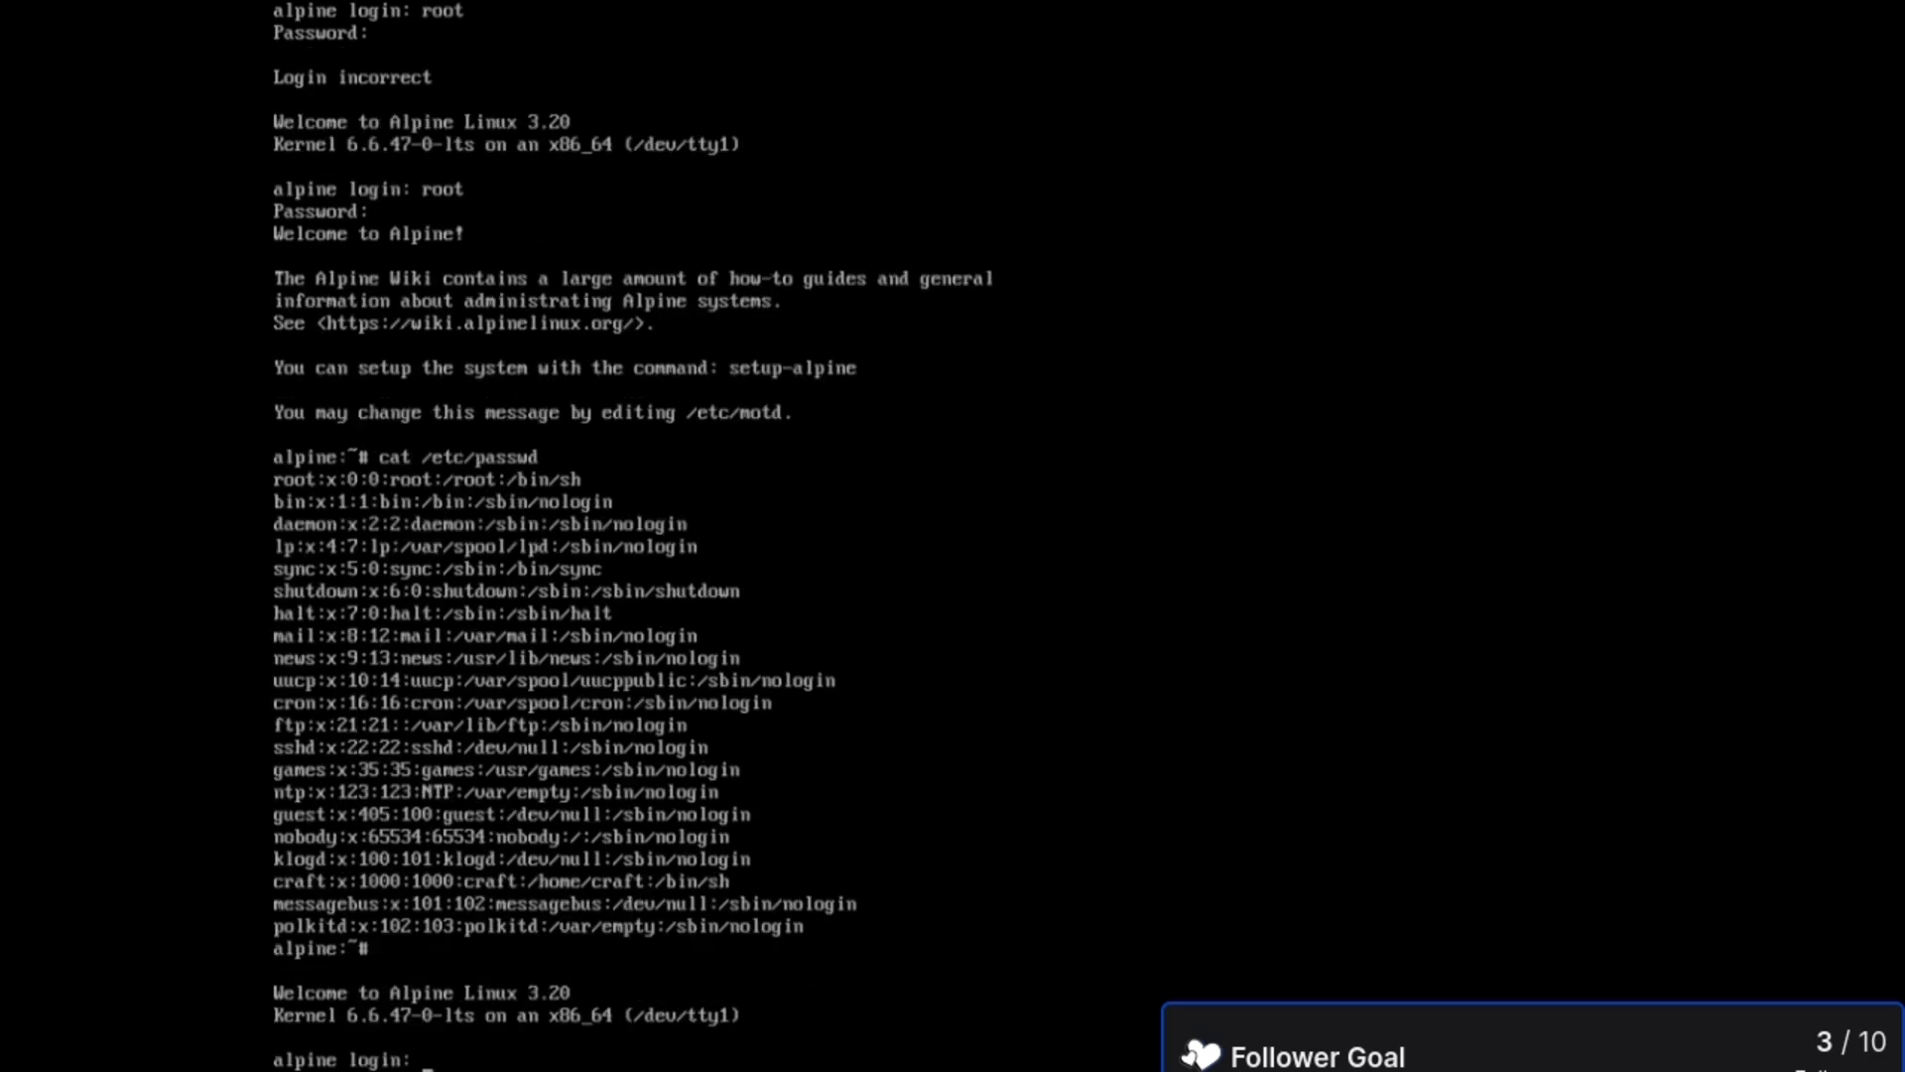
- Log in as the regular user and launch sway using Tab completion
type("craft")
key("Return")
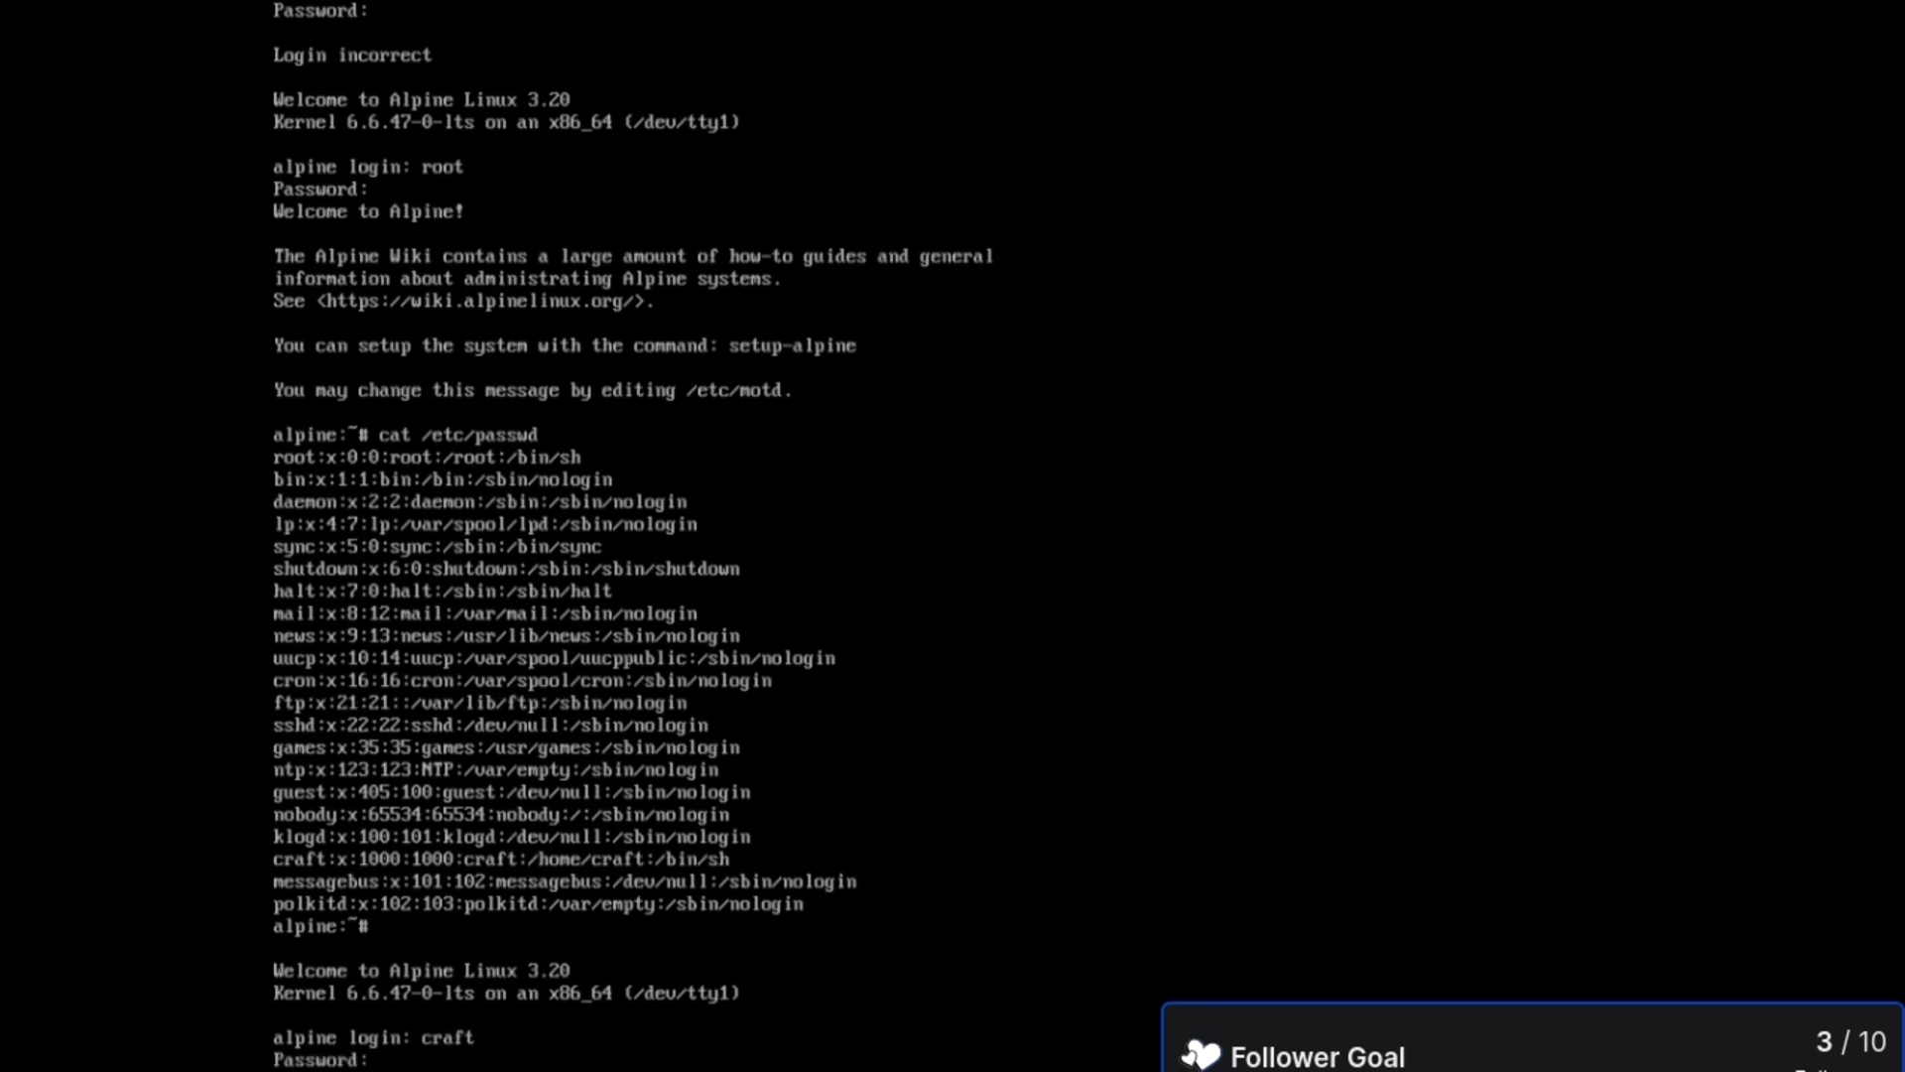
key("Return")
type("sw")
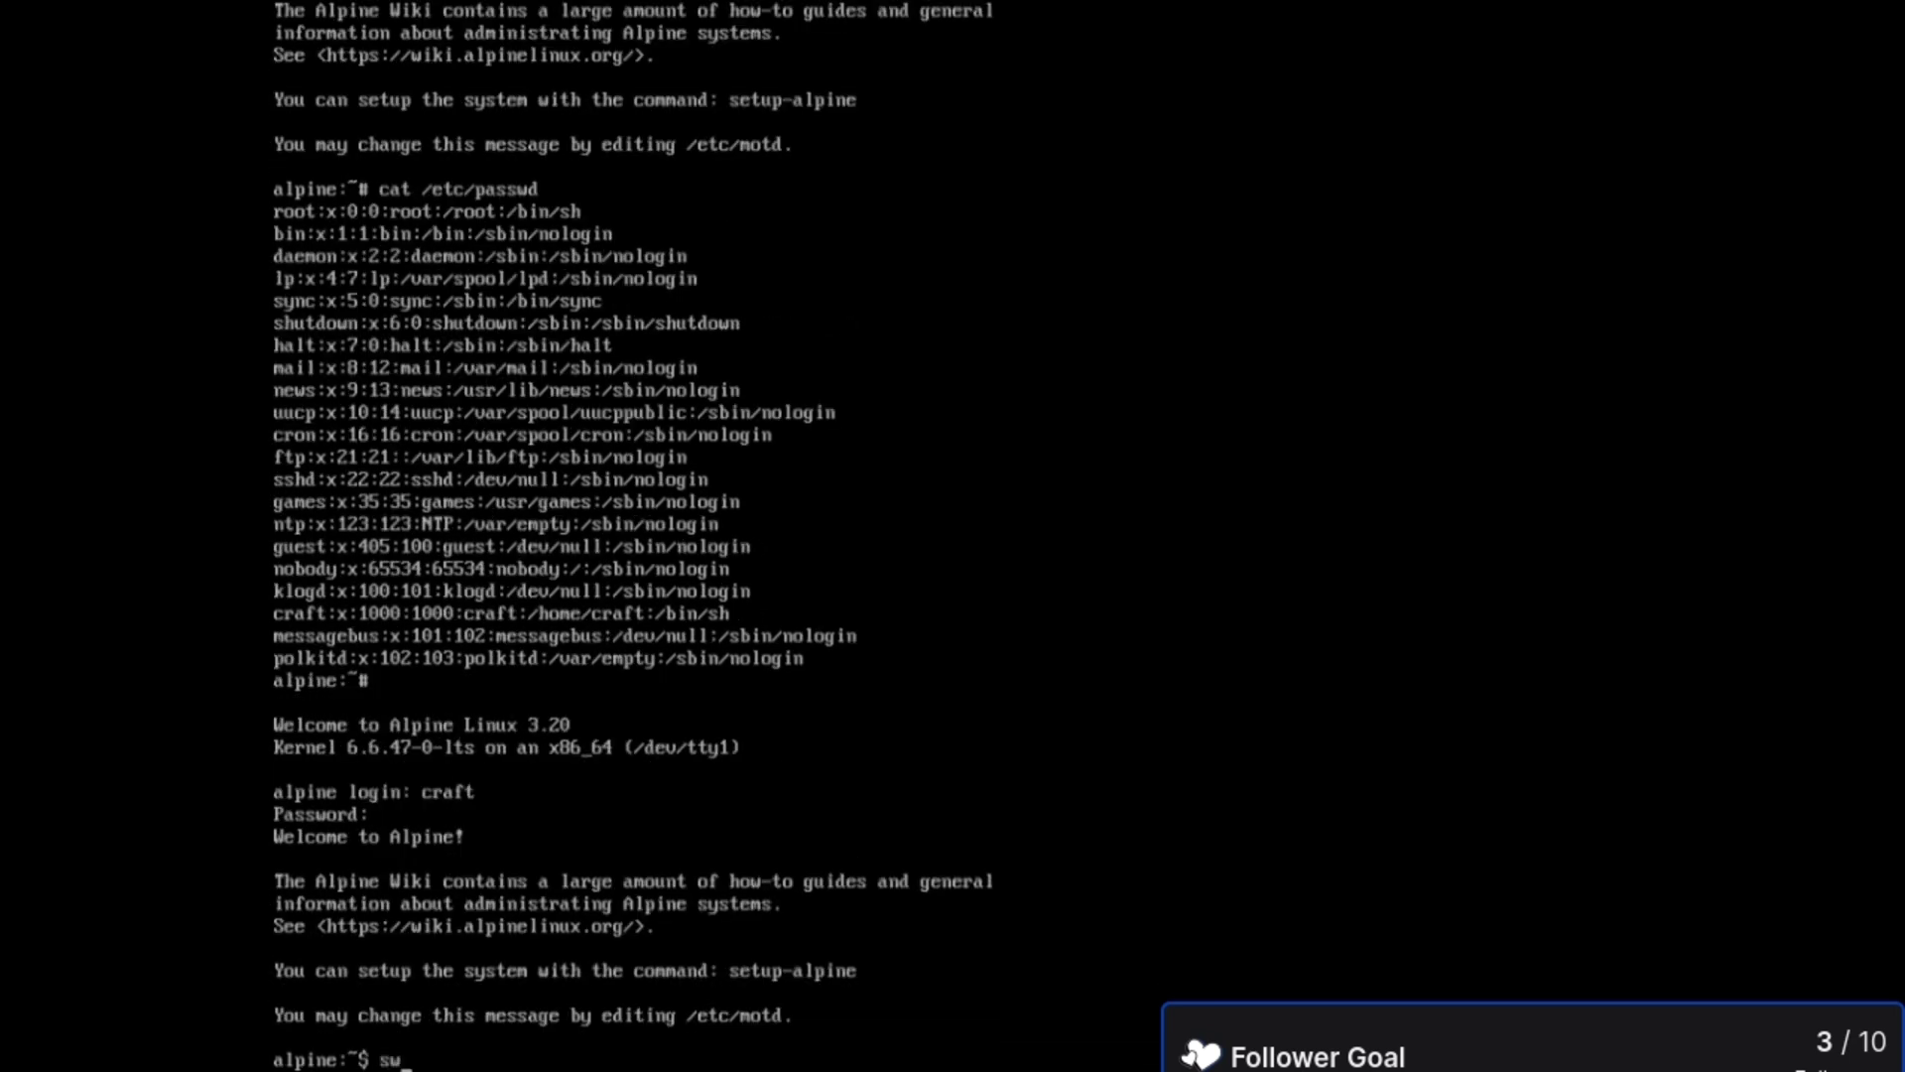
key("Tab")
key("Tab")
key("Tab")
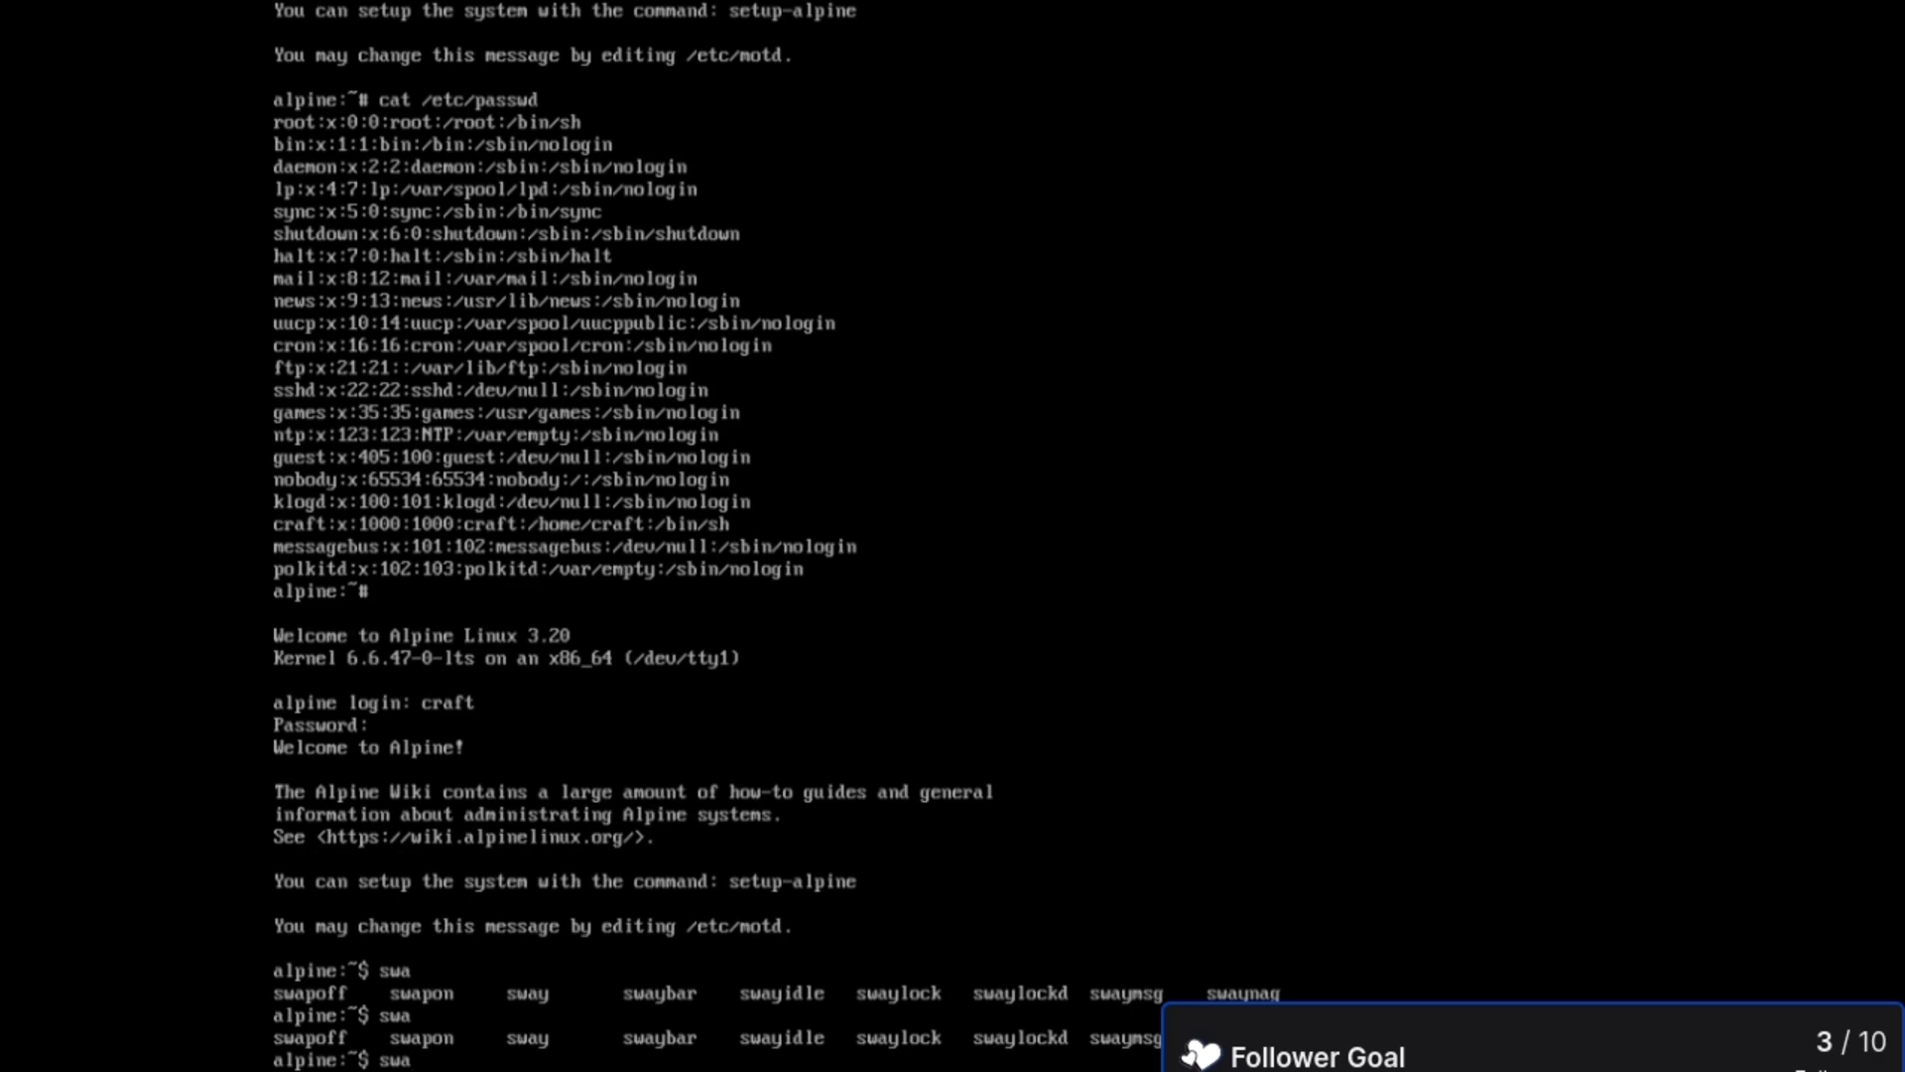
type("y")
key("Return")
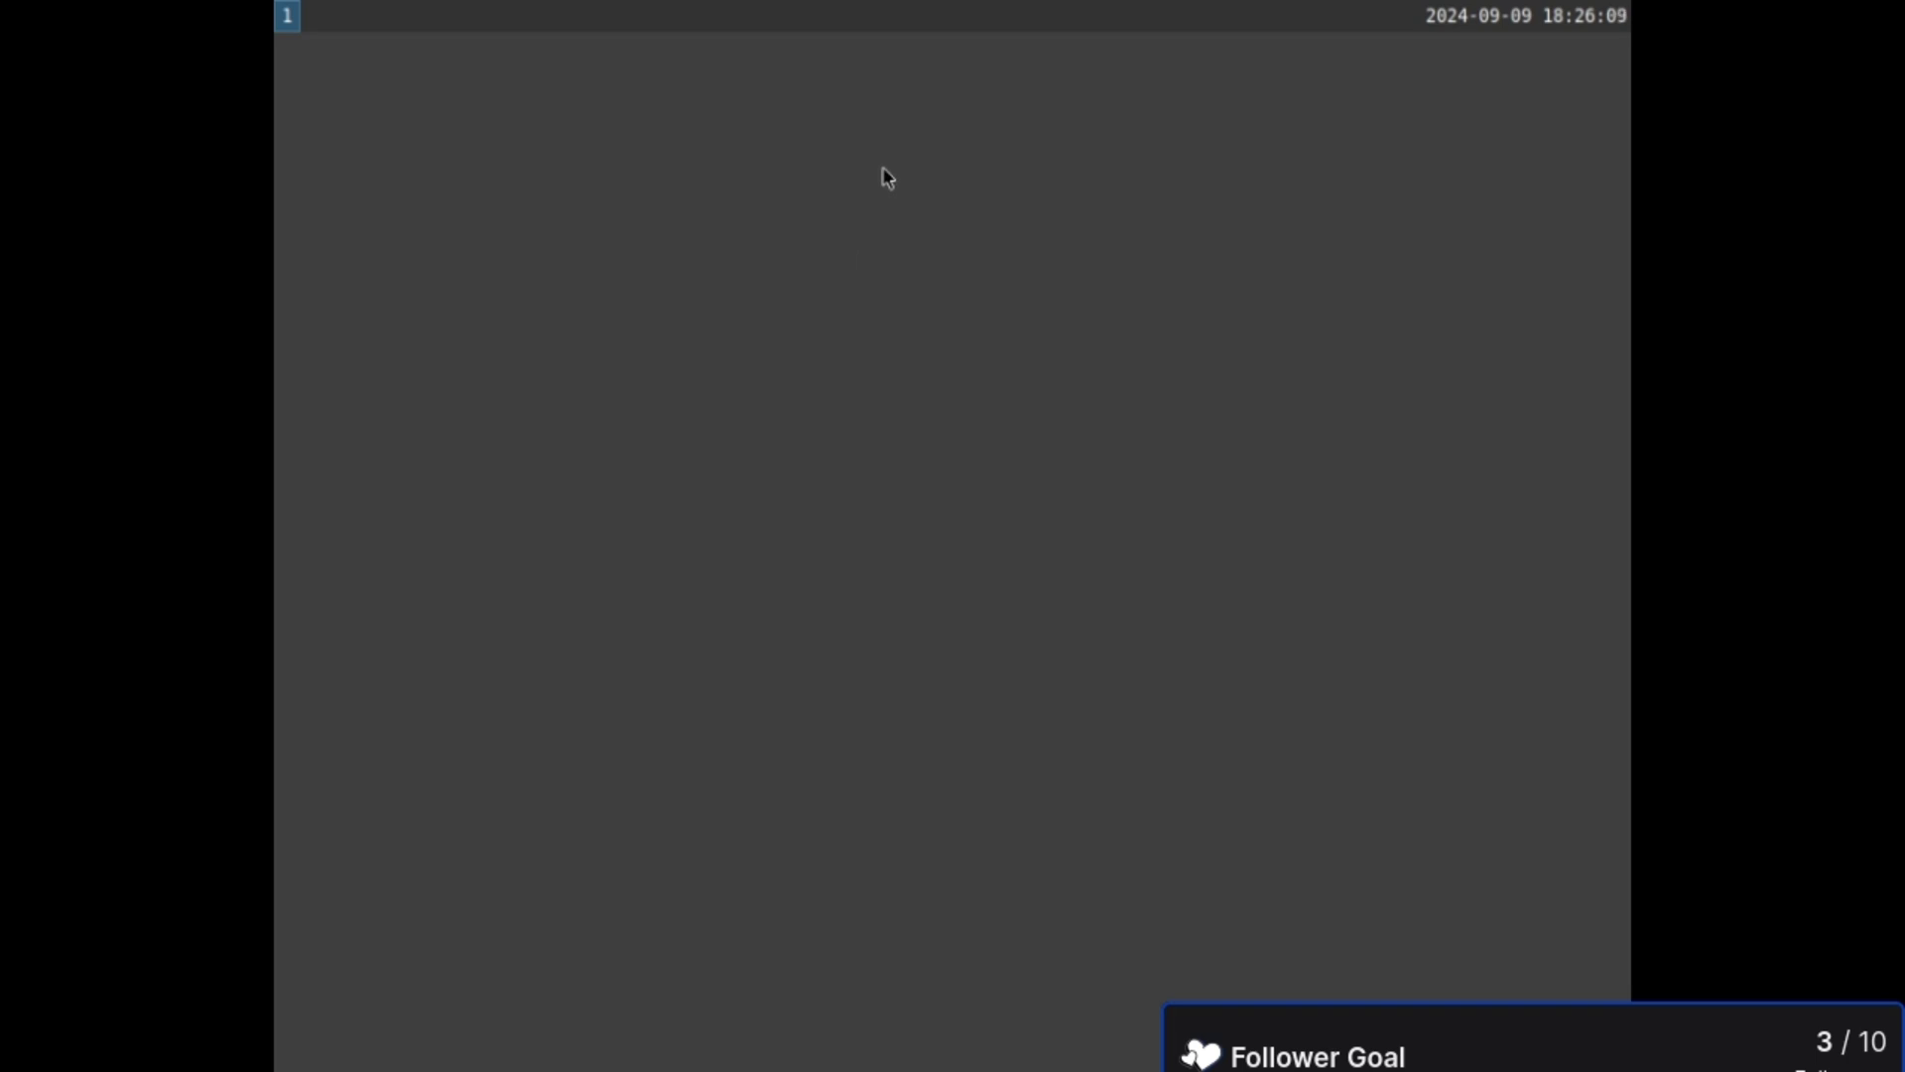
- Launch Firefox from the Sway dmenu launcher
key("super+d")
type("firefox")
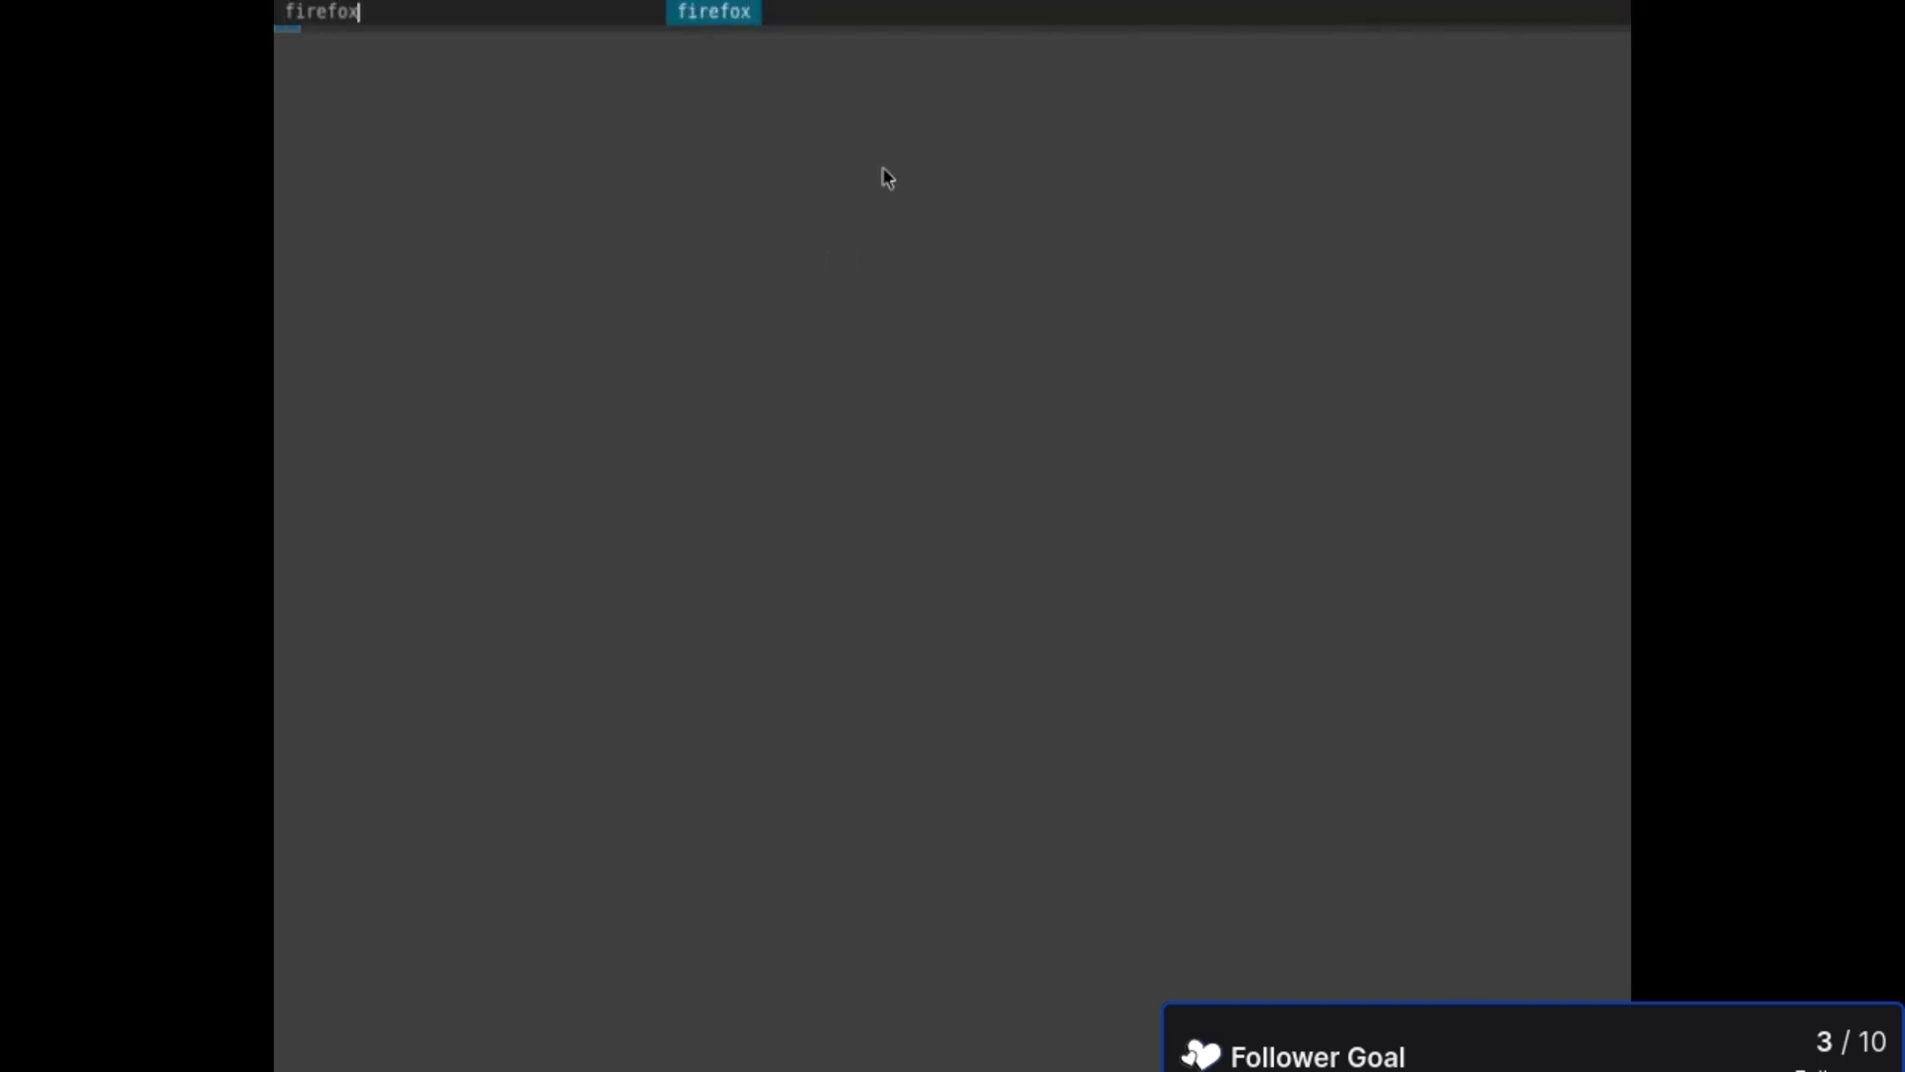
key("Return")
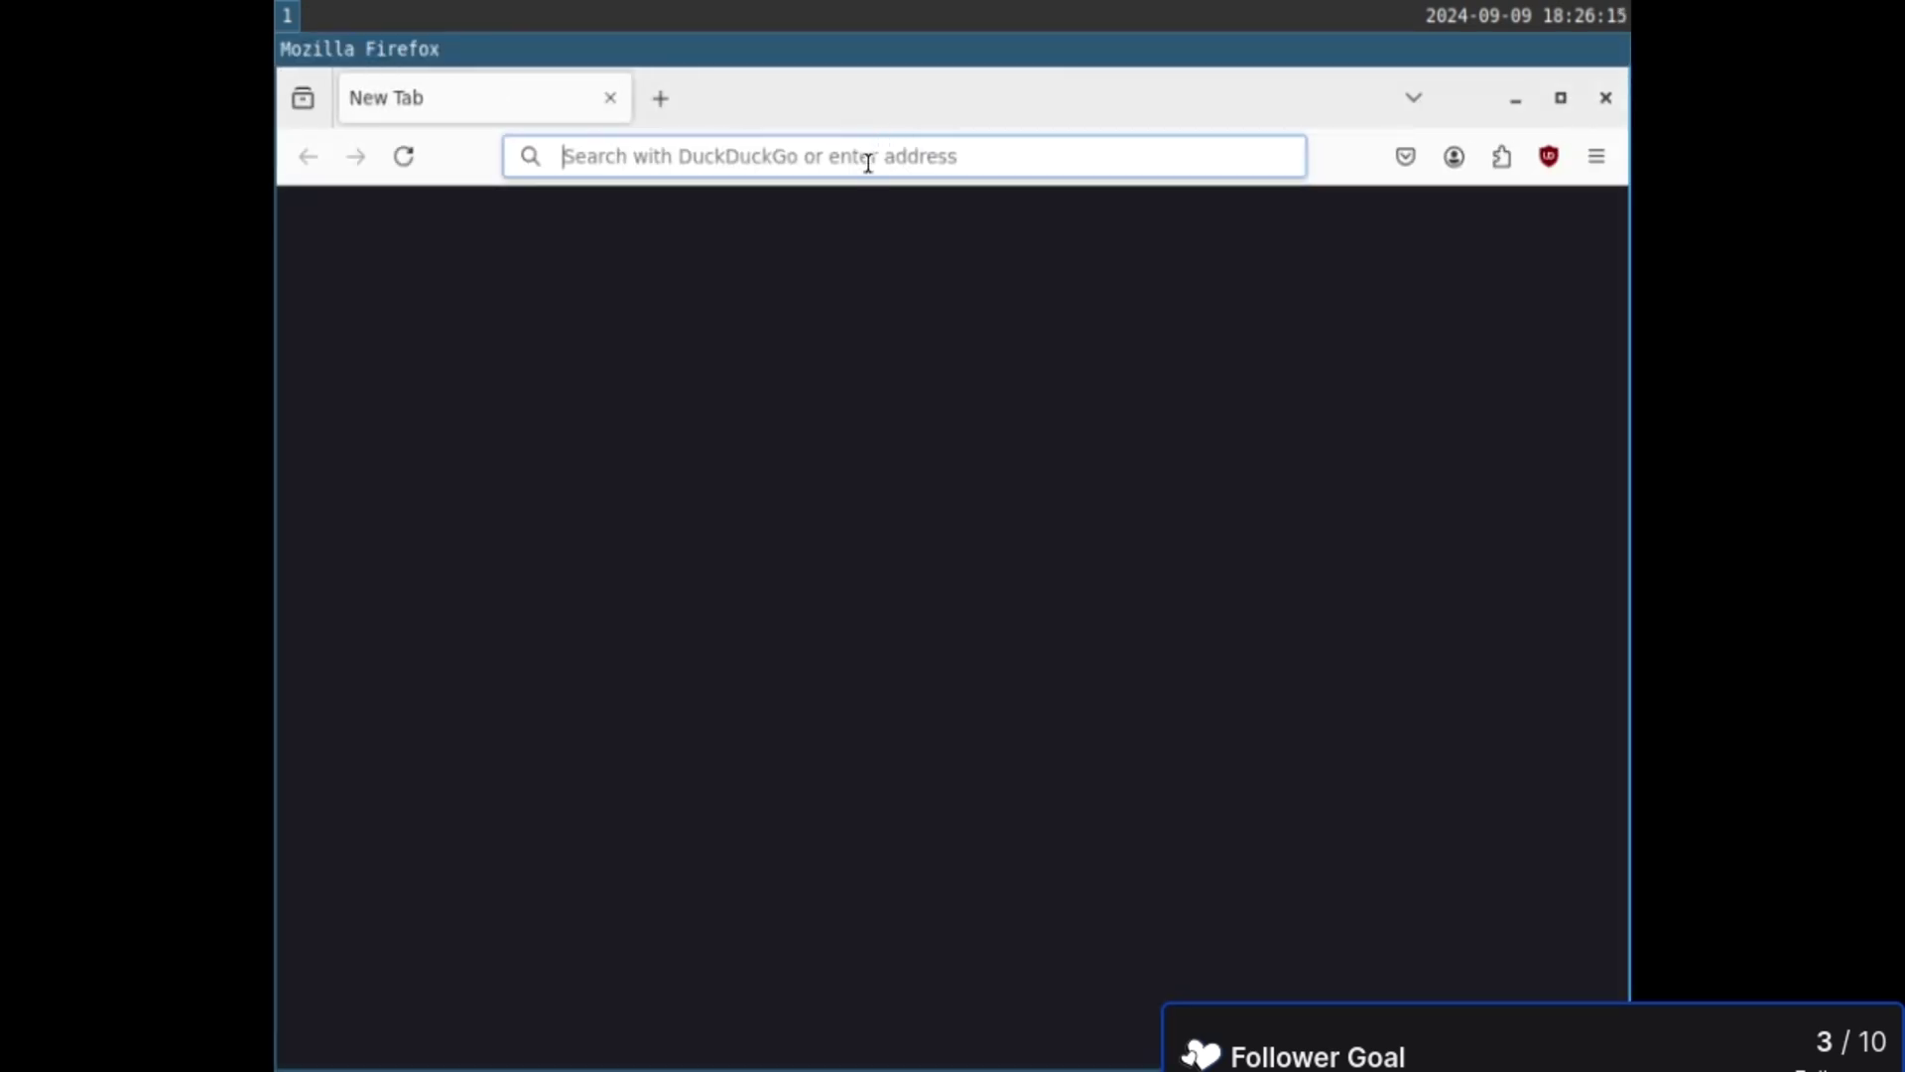
- Search 'redox os', open the redox-os.org result, and open a terminal alongside
type("redox")
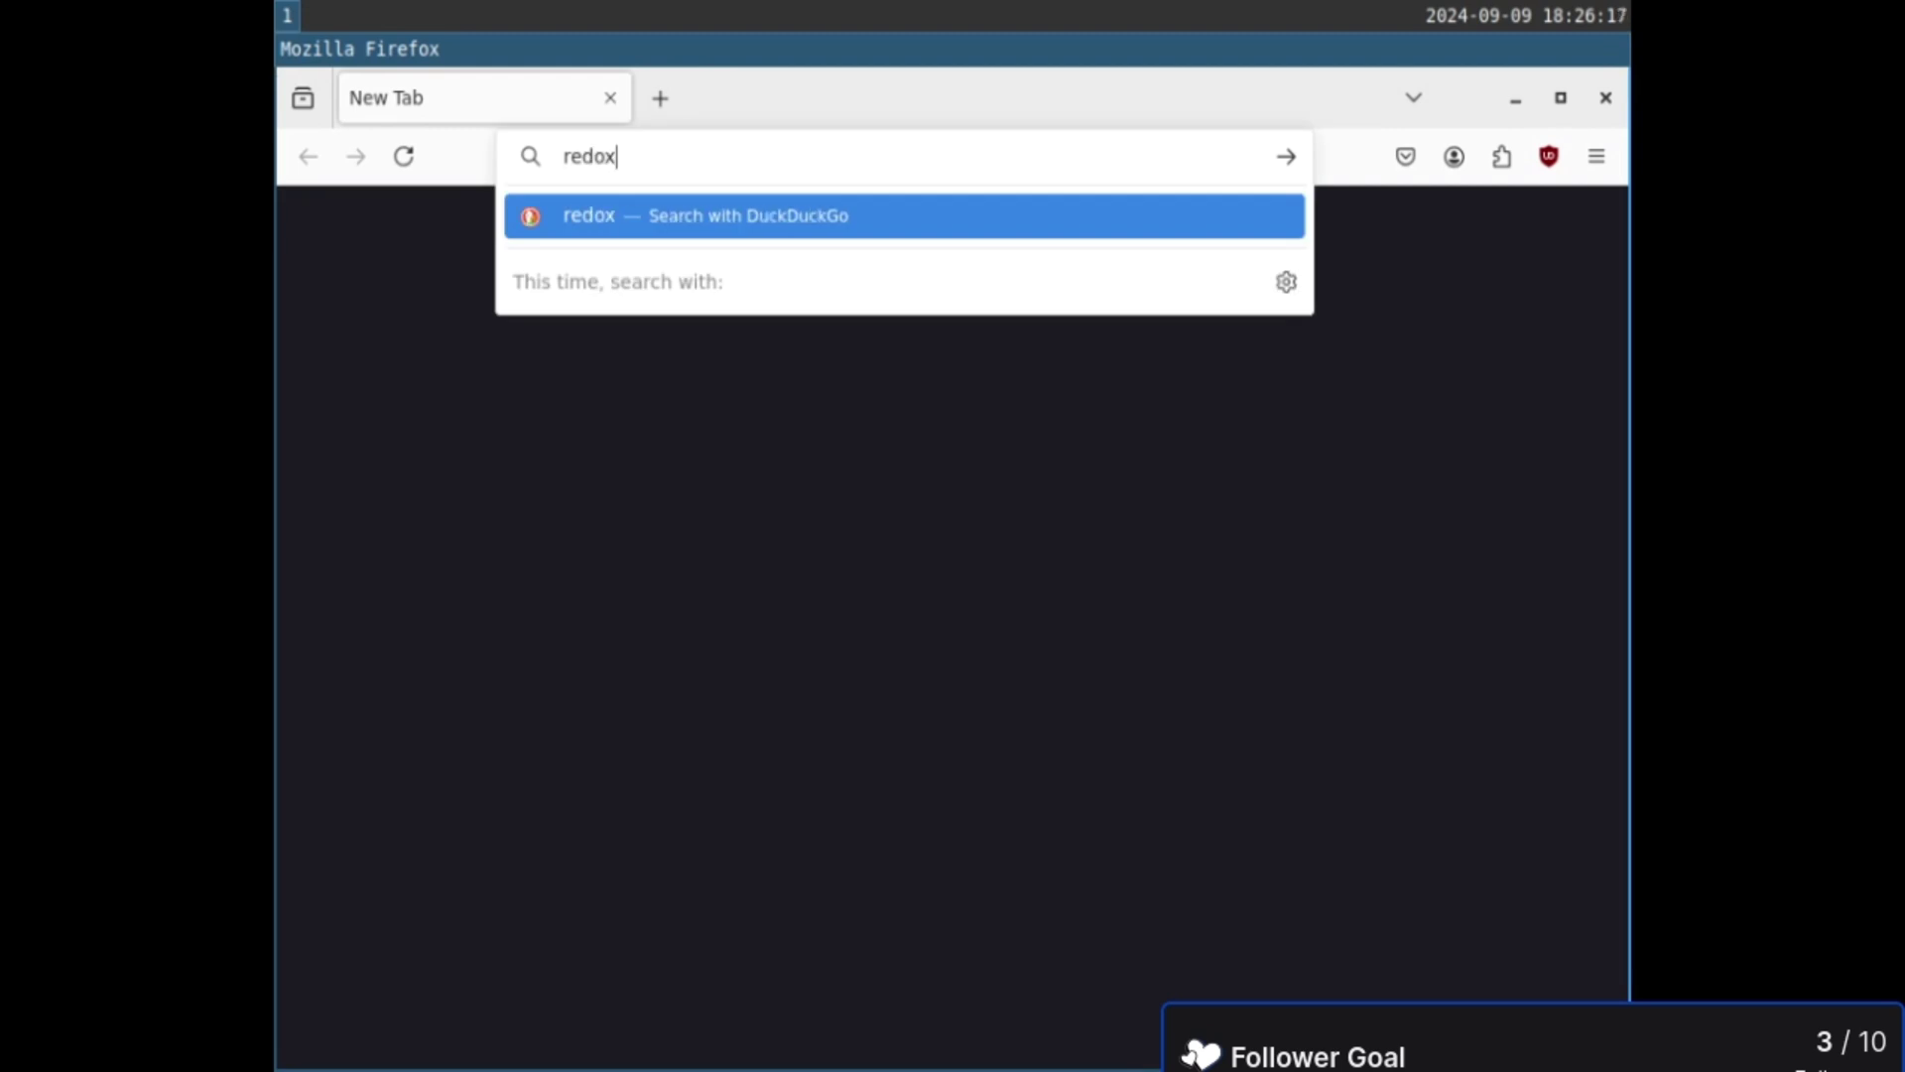
type(" os")
key("Return")
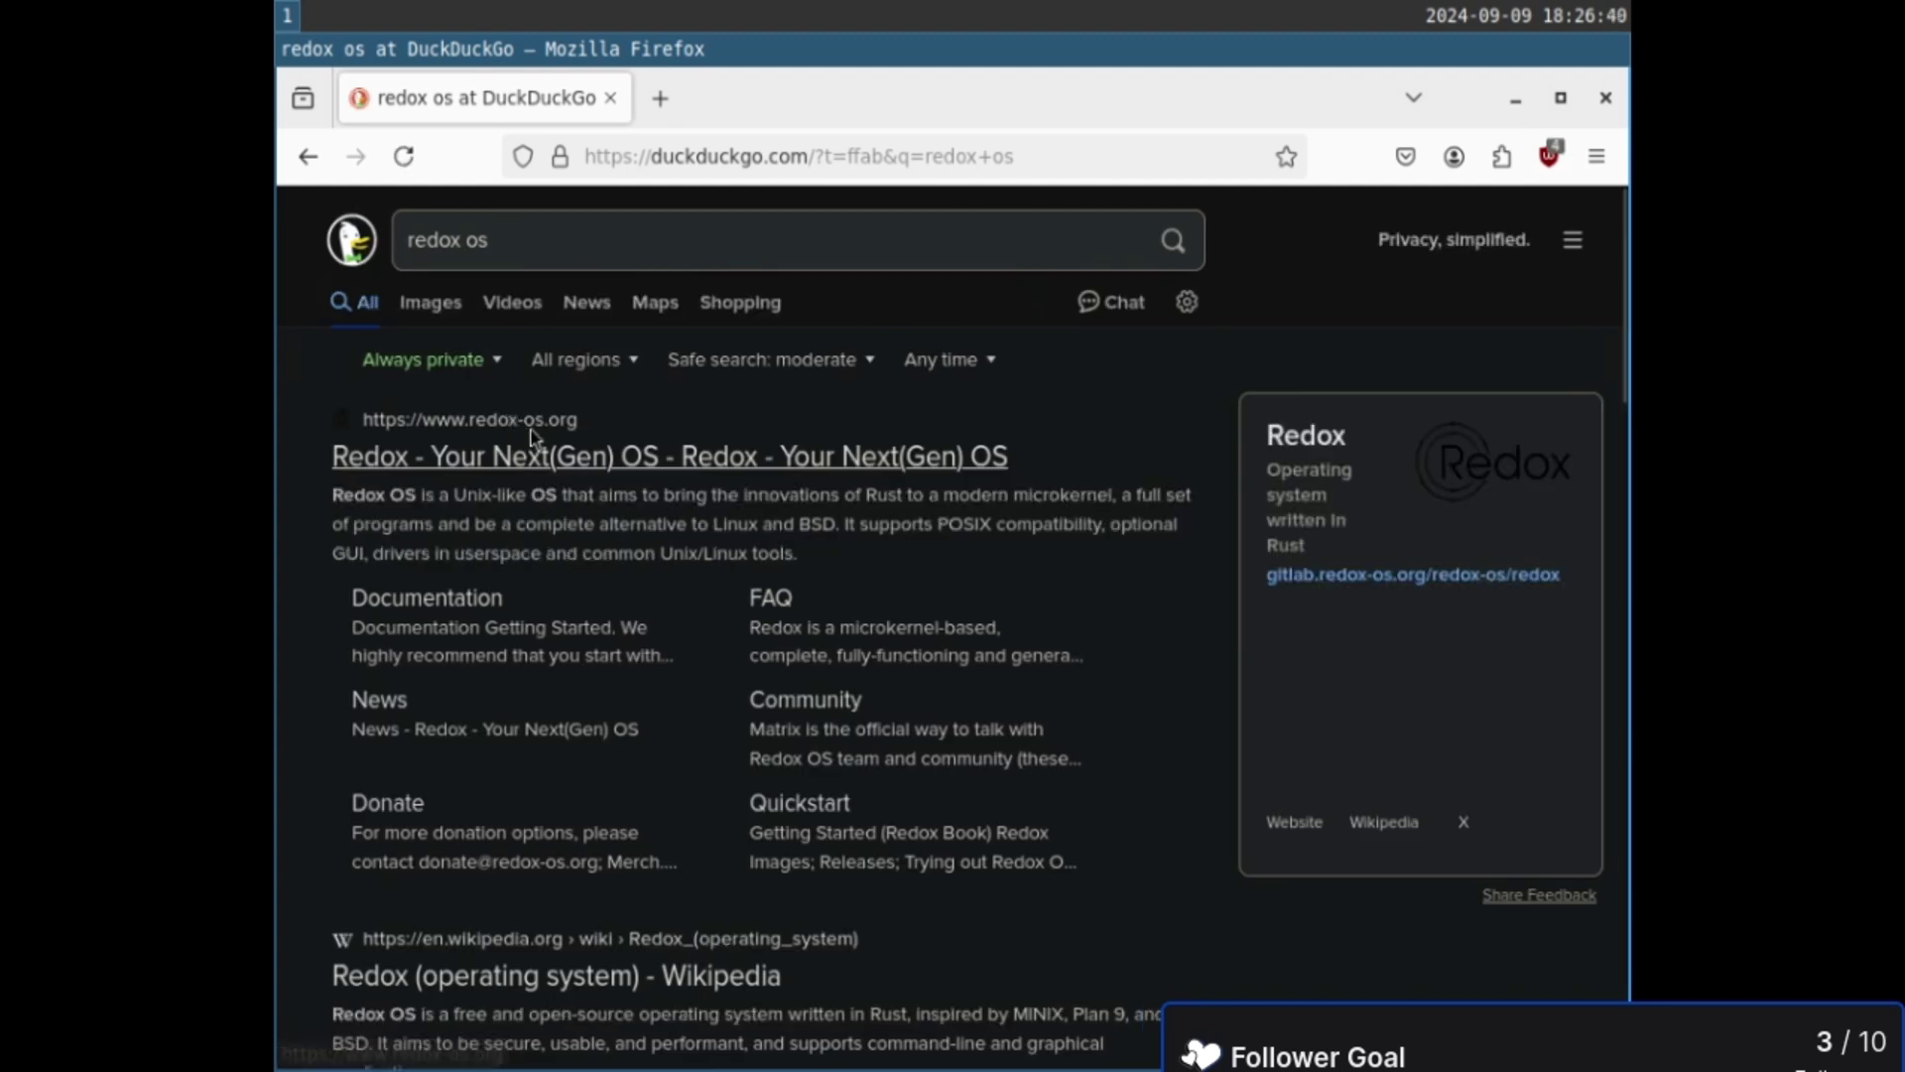
left_click(592, 467)
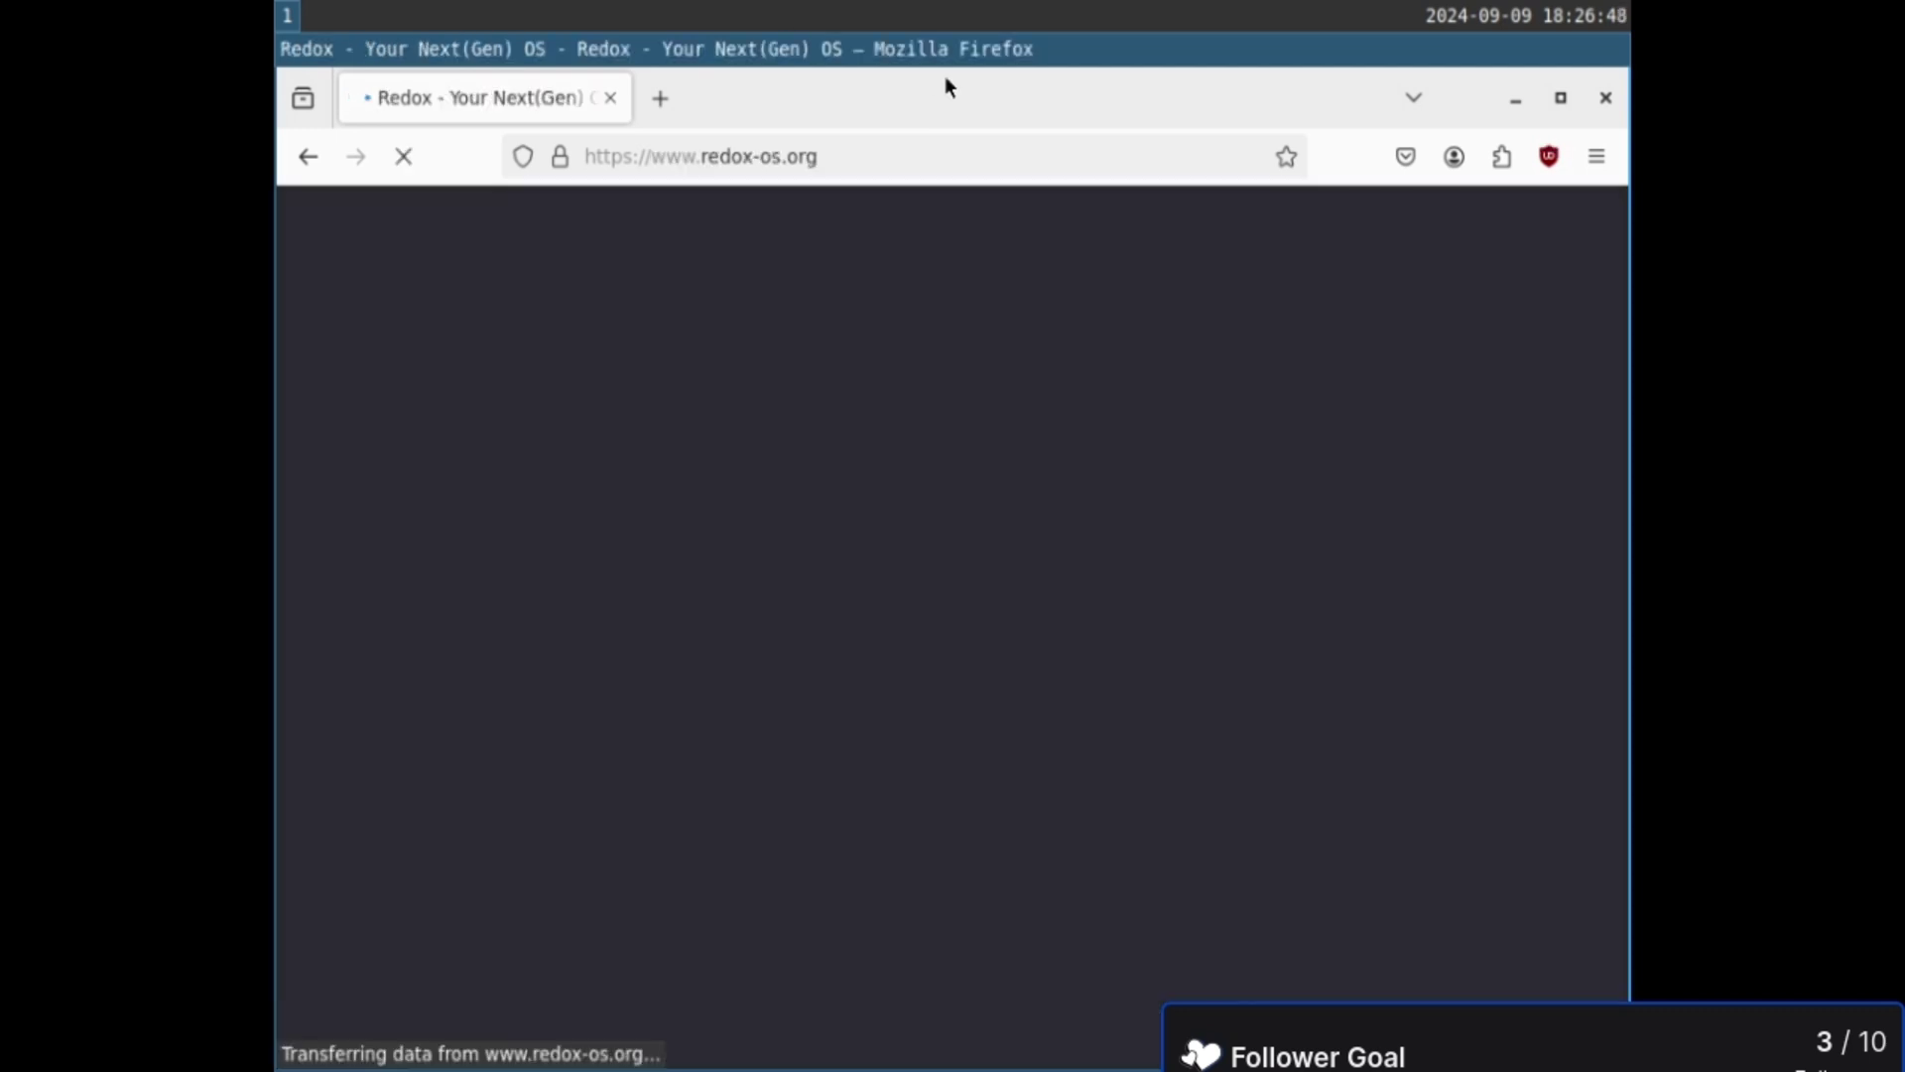
key("super+Return")
- Run whois lookups for redox.org and redoxos.org in foot, scrolling back through the output
type("whois ")
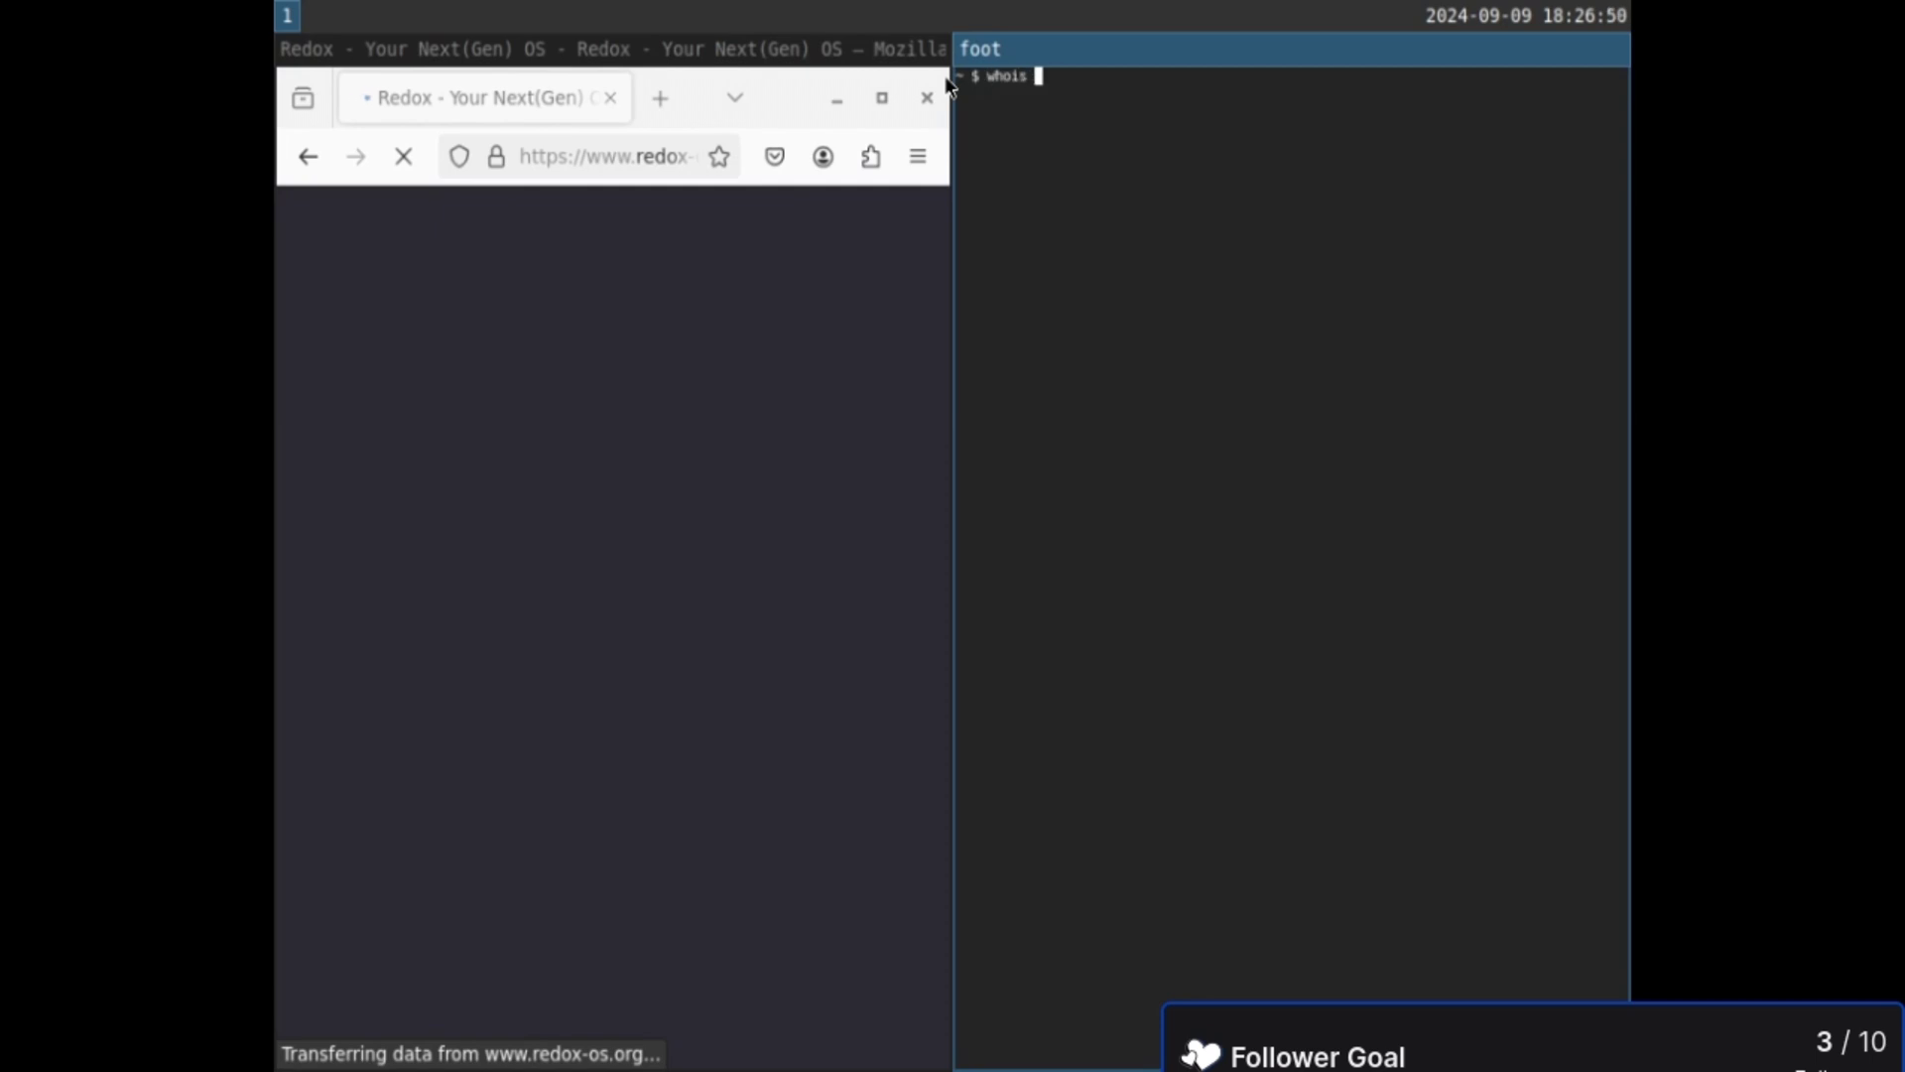
type("redox.org")
key("Return")
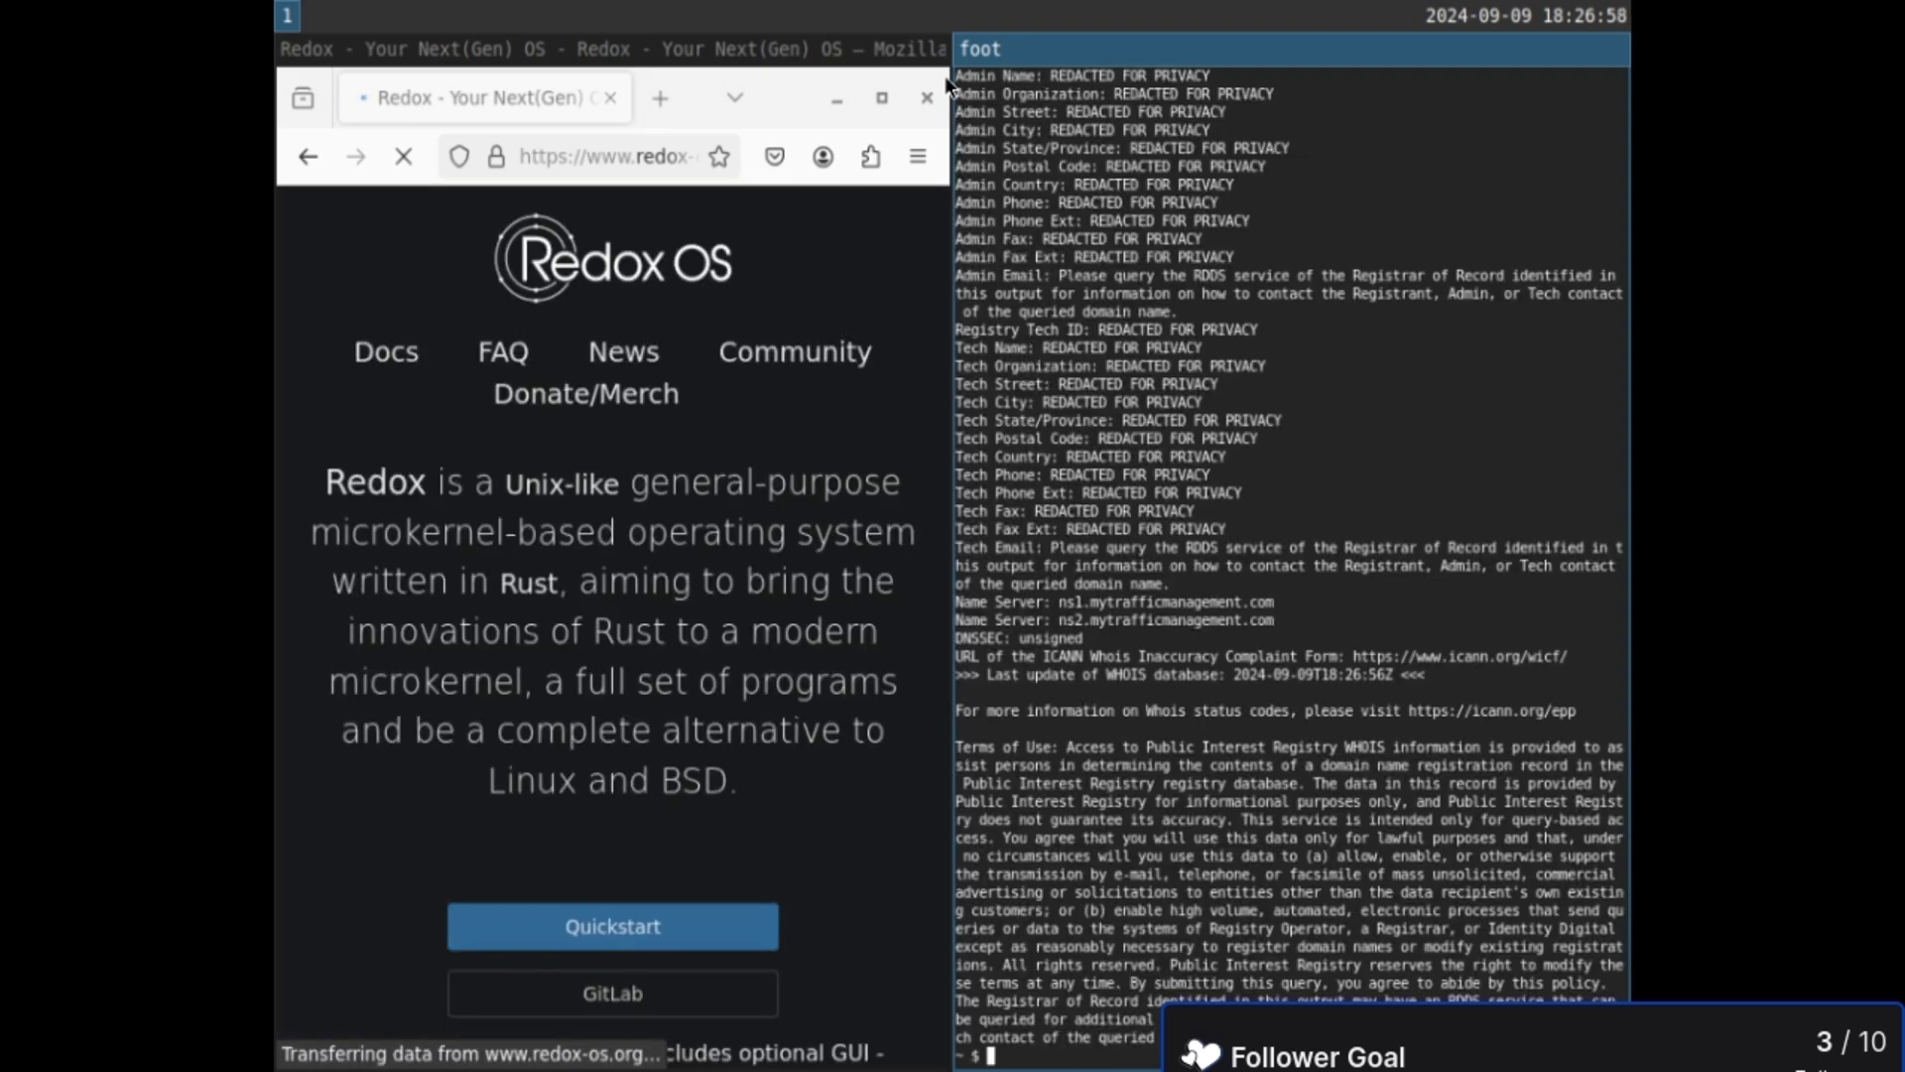
scroll(1488, 744, "up", 11)
scroll(1487, 744, "up", 1)
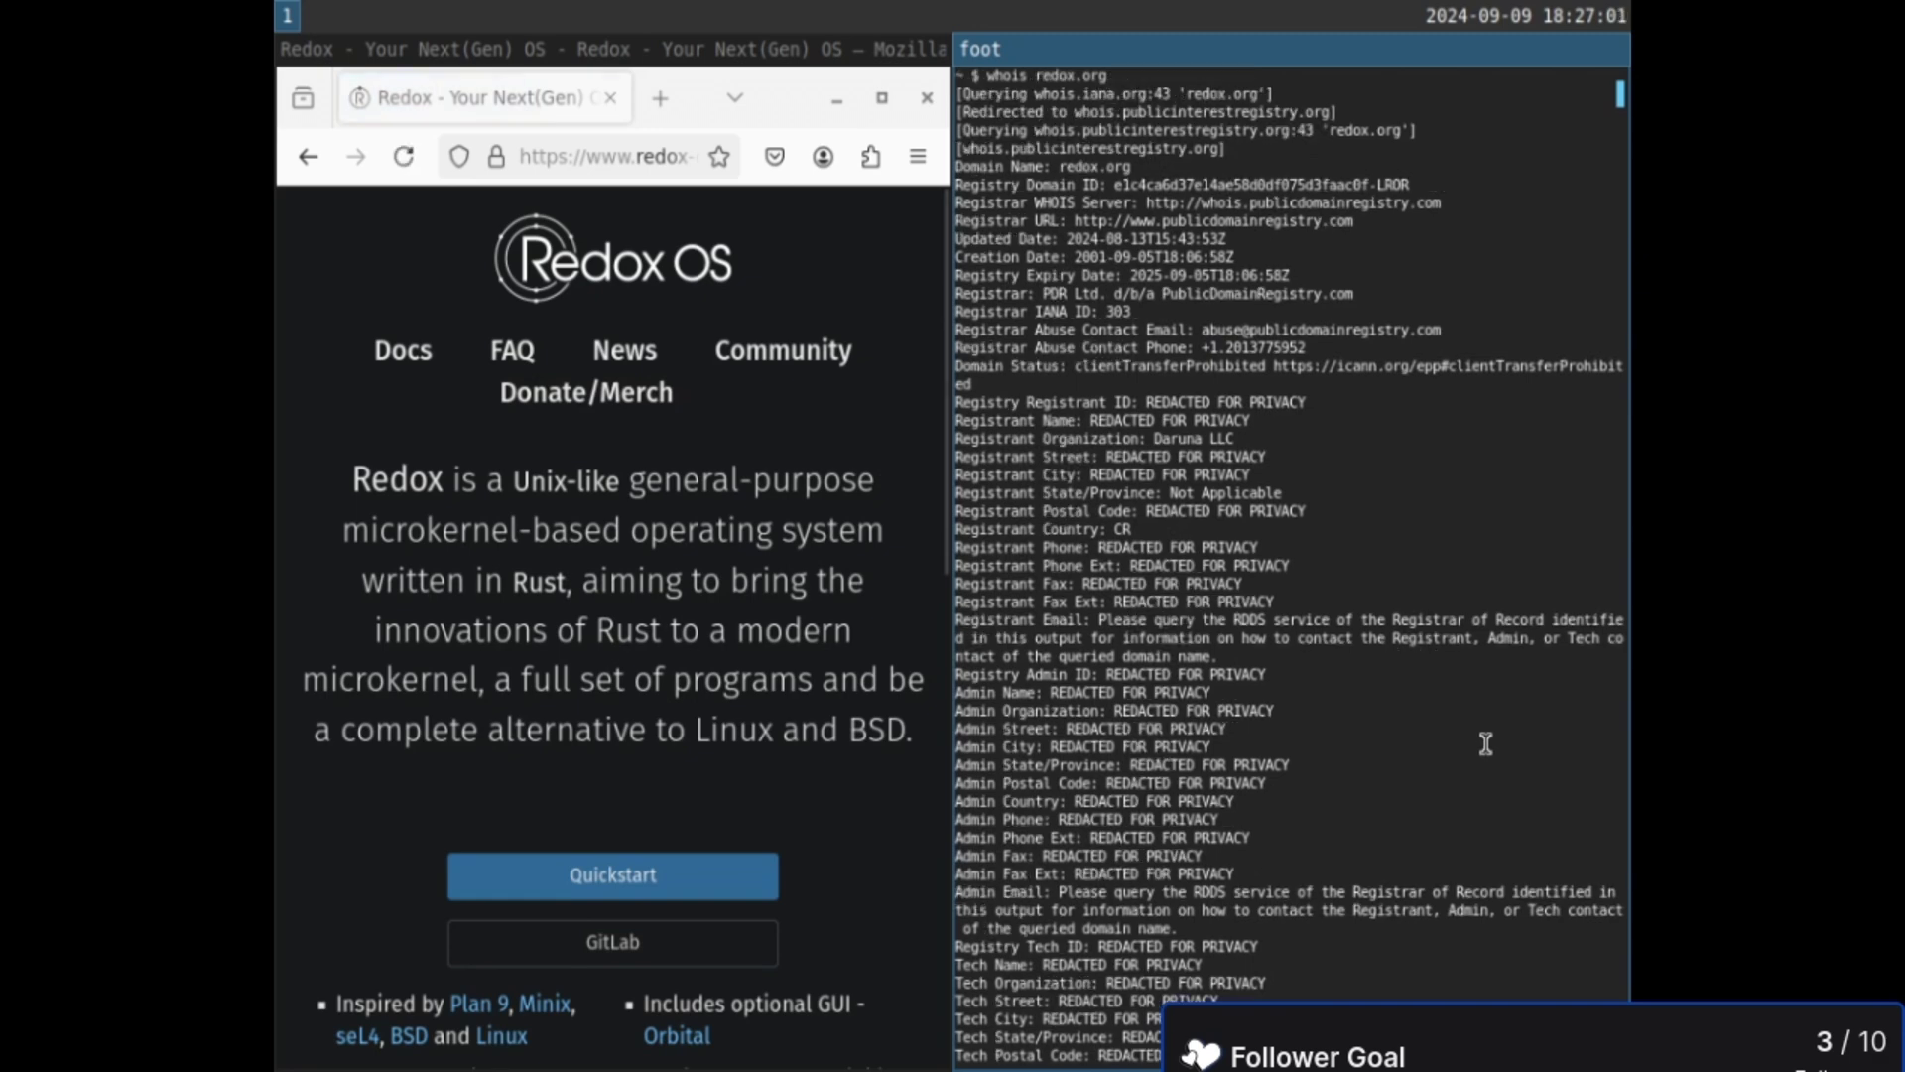
type("whois redoxos.org")
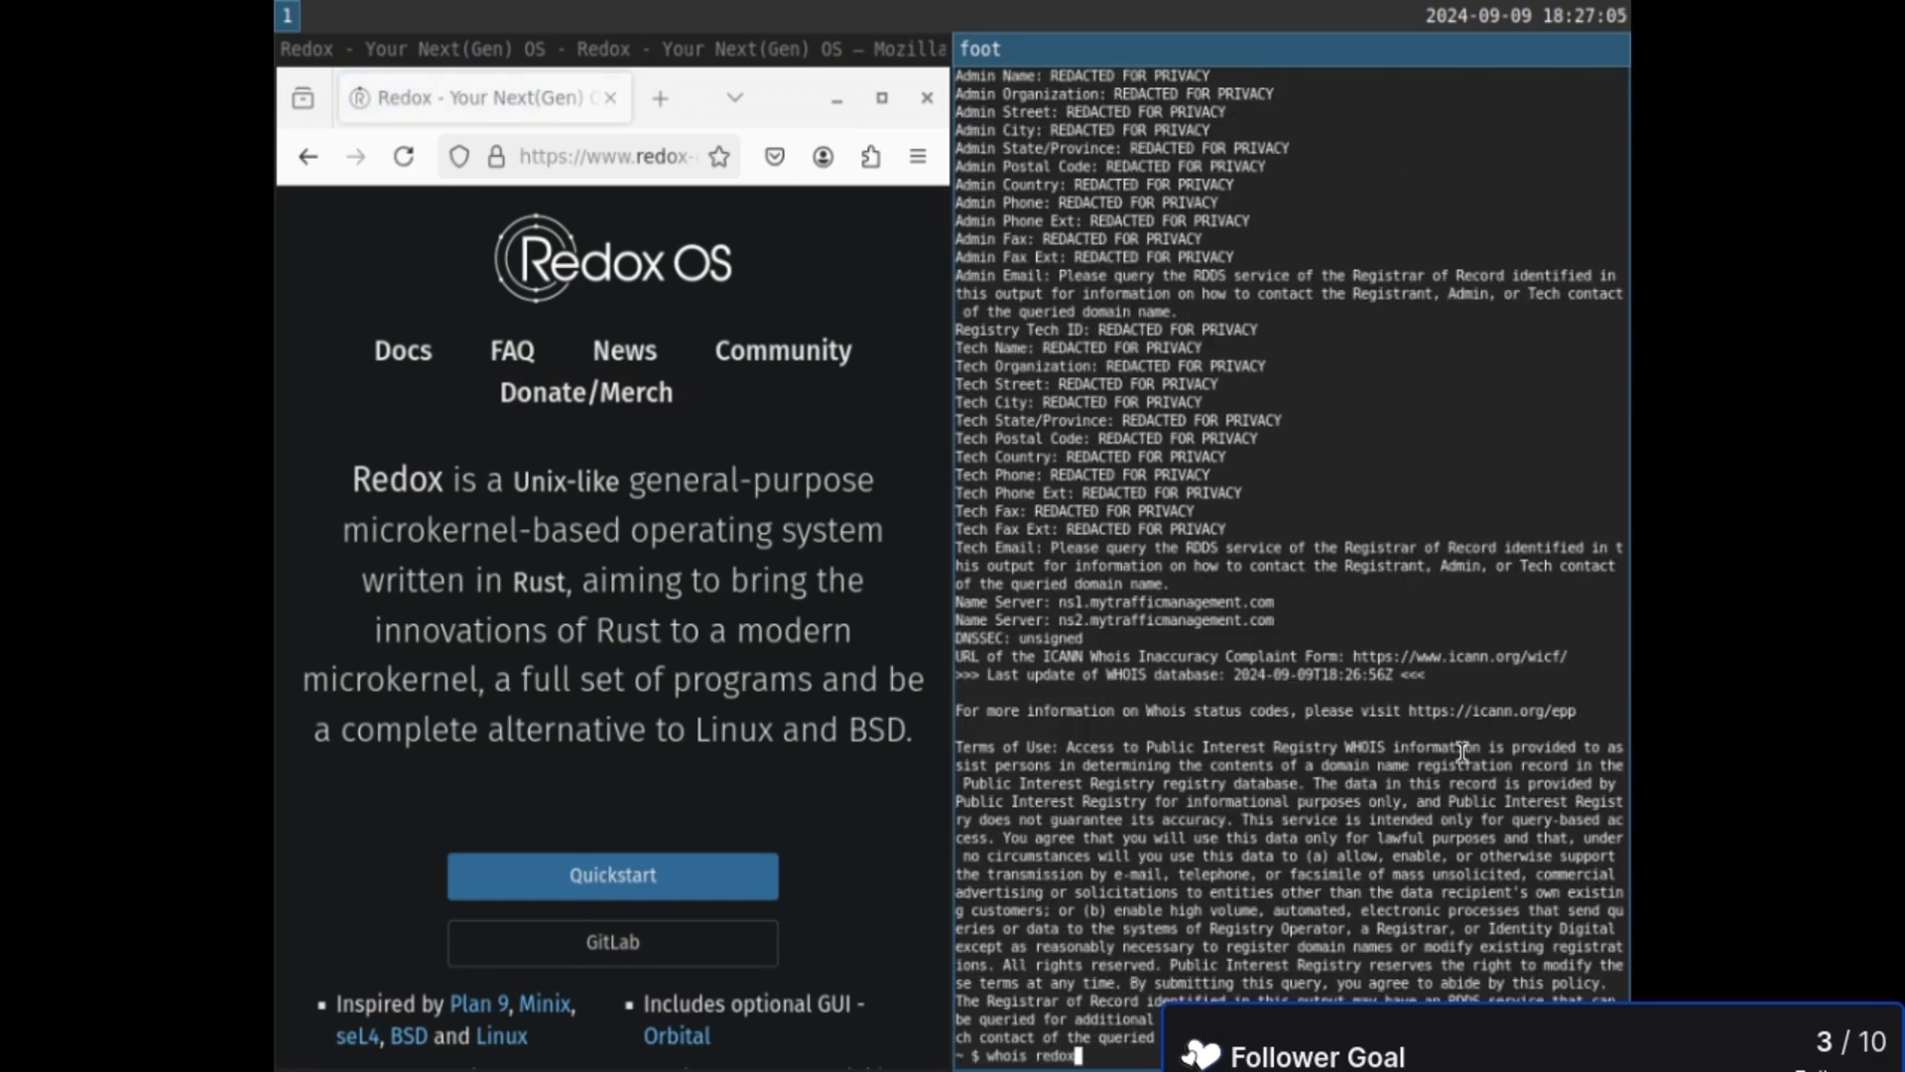
key("Return")
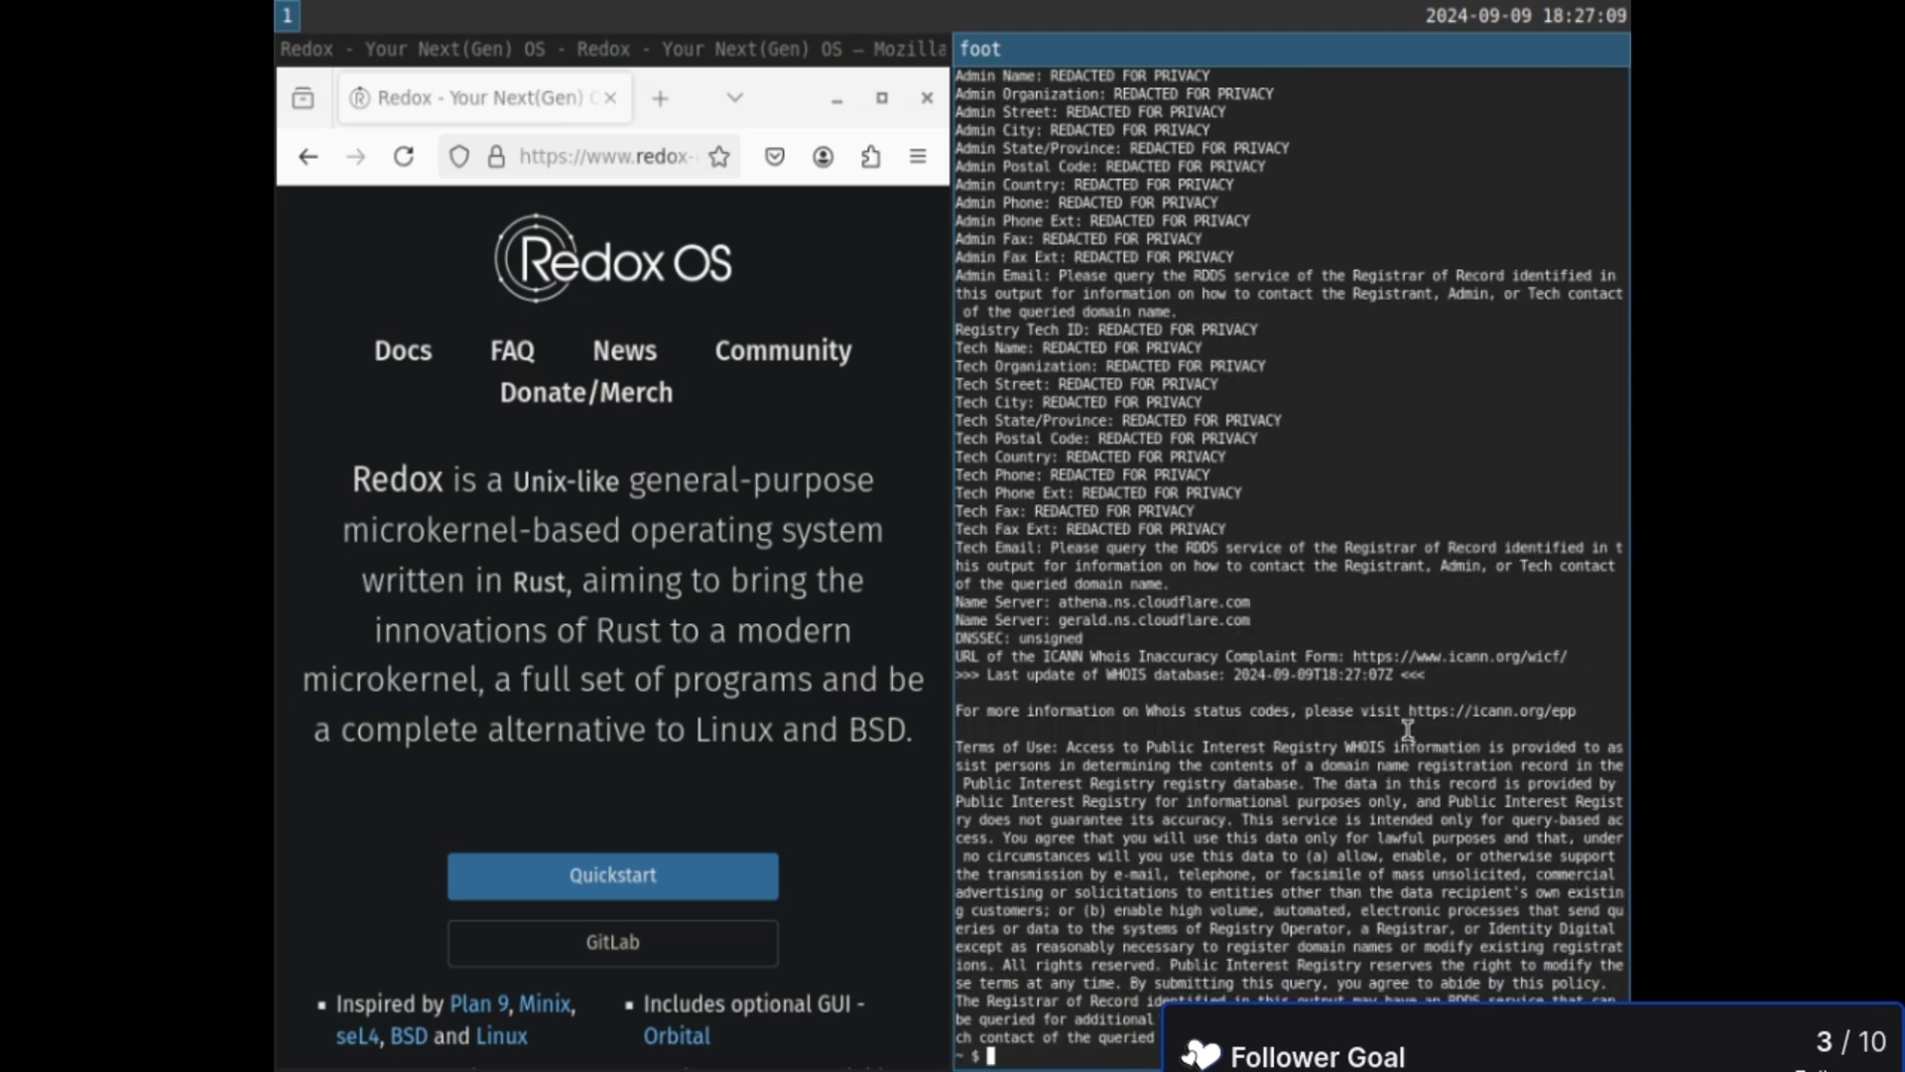
scroll(1428, 724, "up", 15)
scroll(1403, 700, "down", 15)
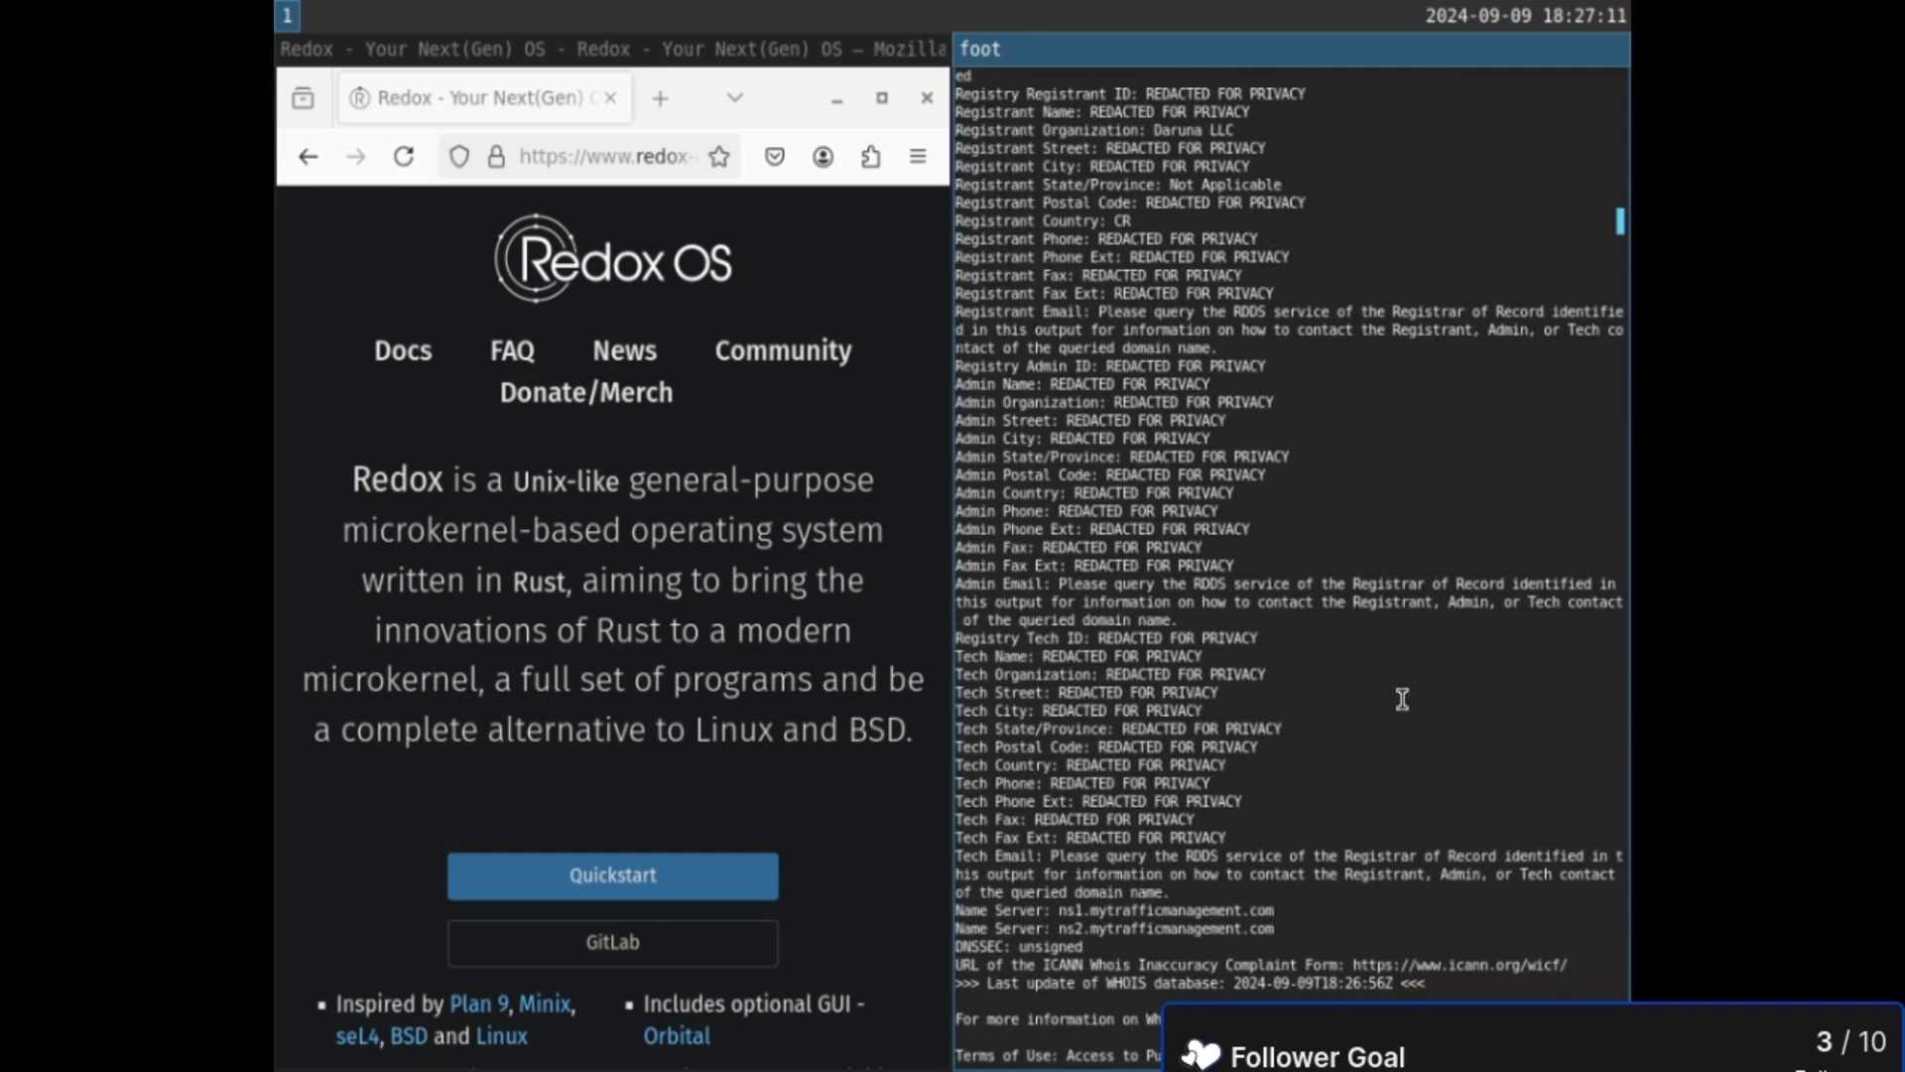
- Run whois for redox.net and redoxos.net; redoxos.net returns no match
type("whois redox.net")
key("Return")
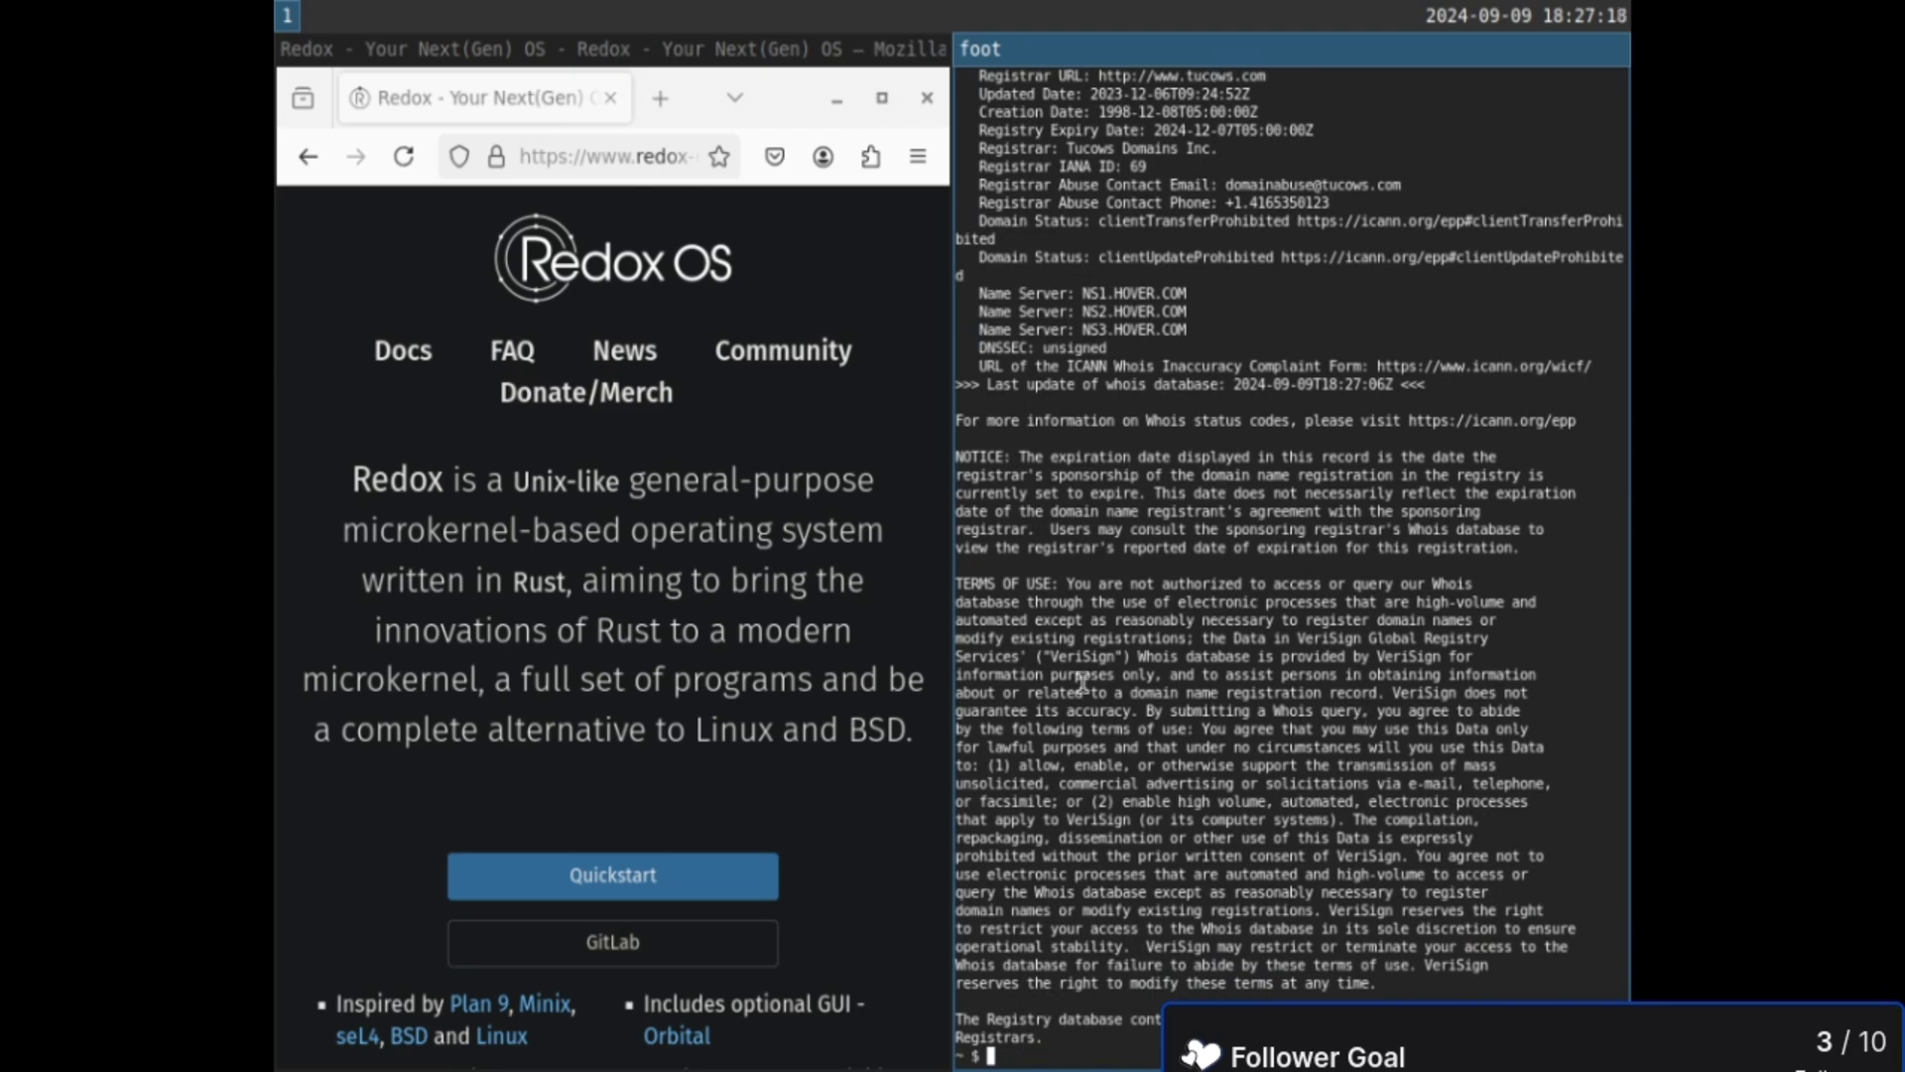
scroll(1083, 683, "up", 12)
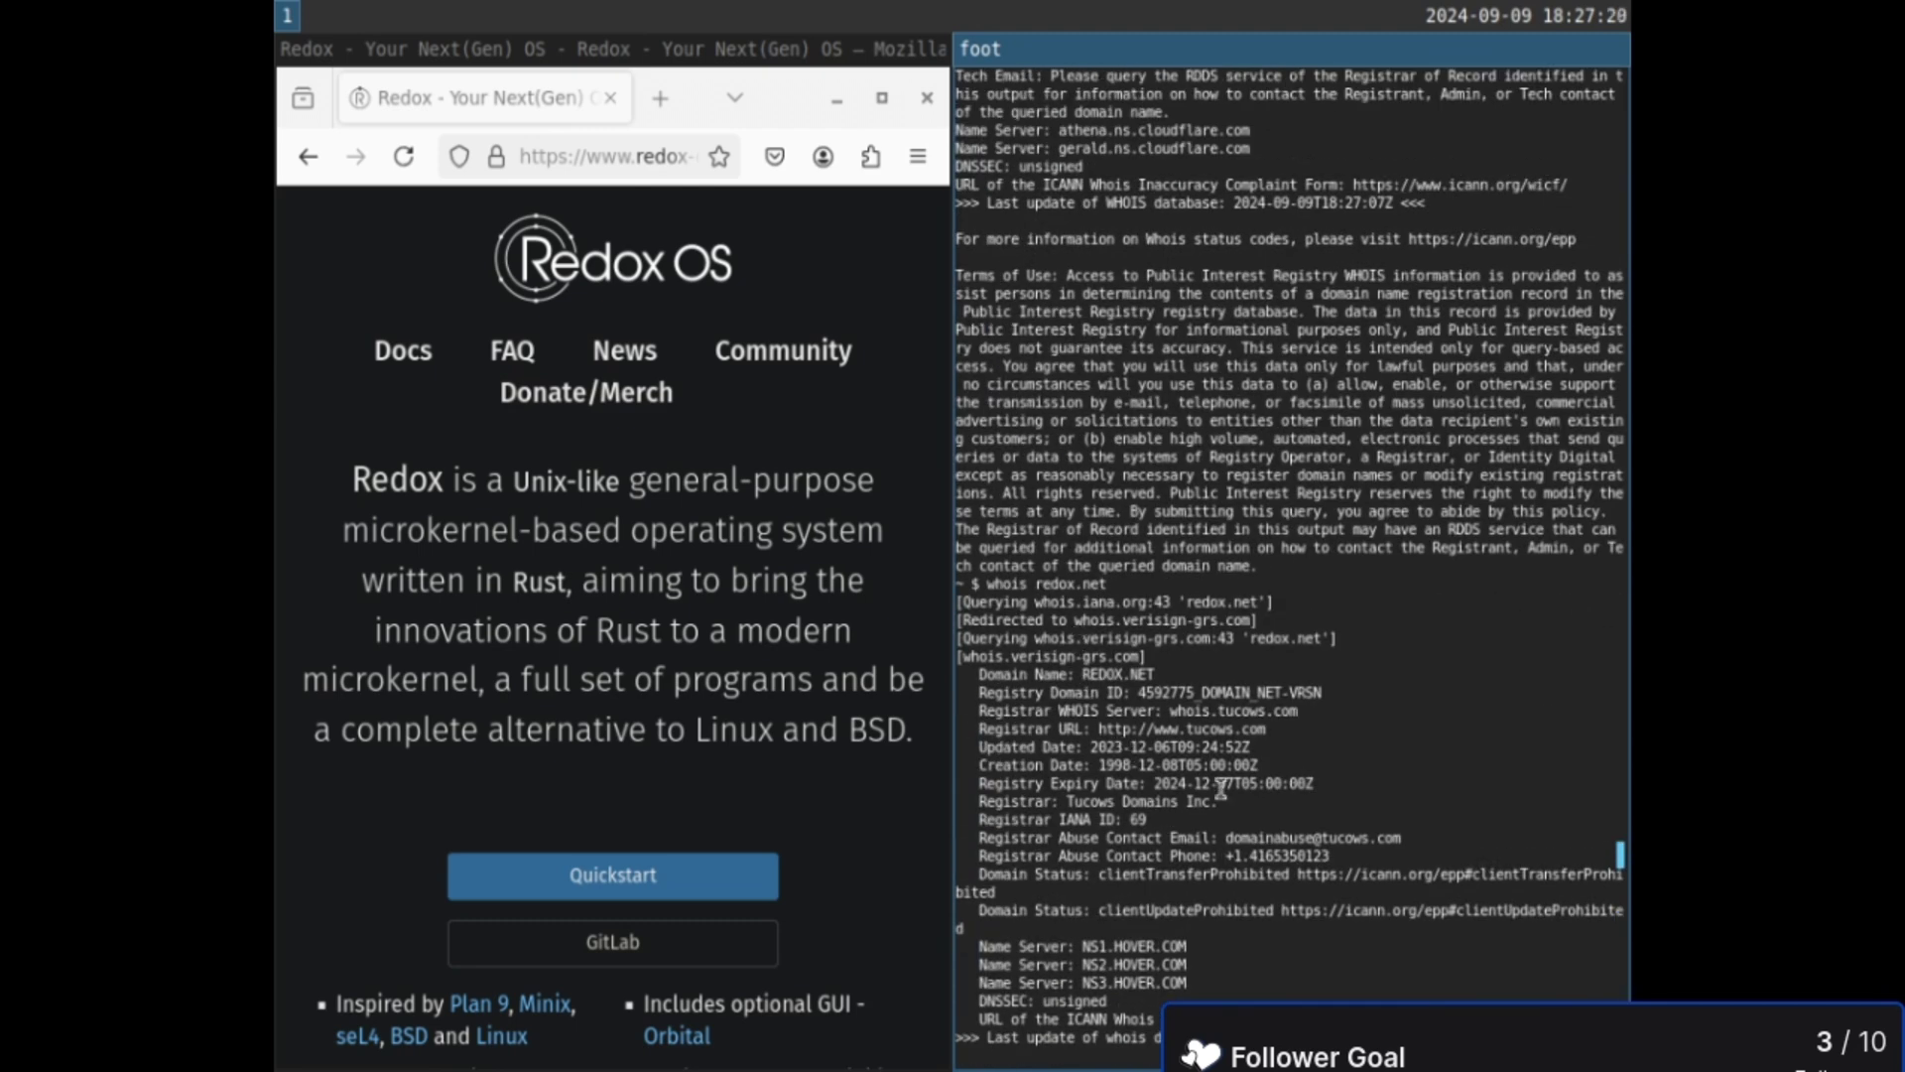
type("whois redox")
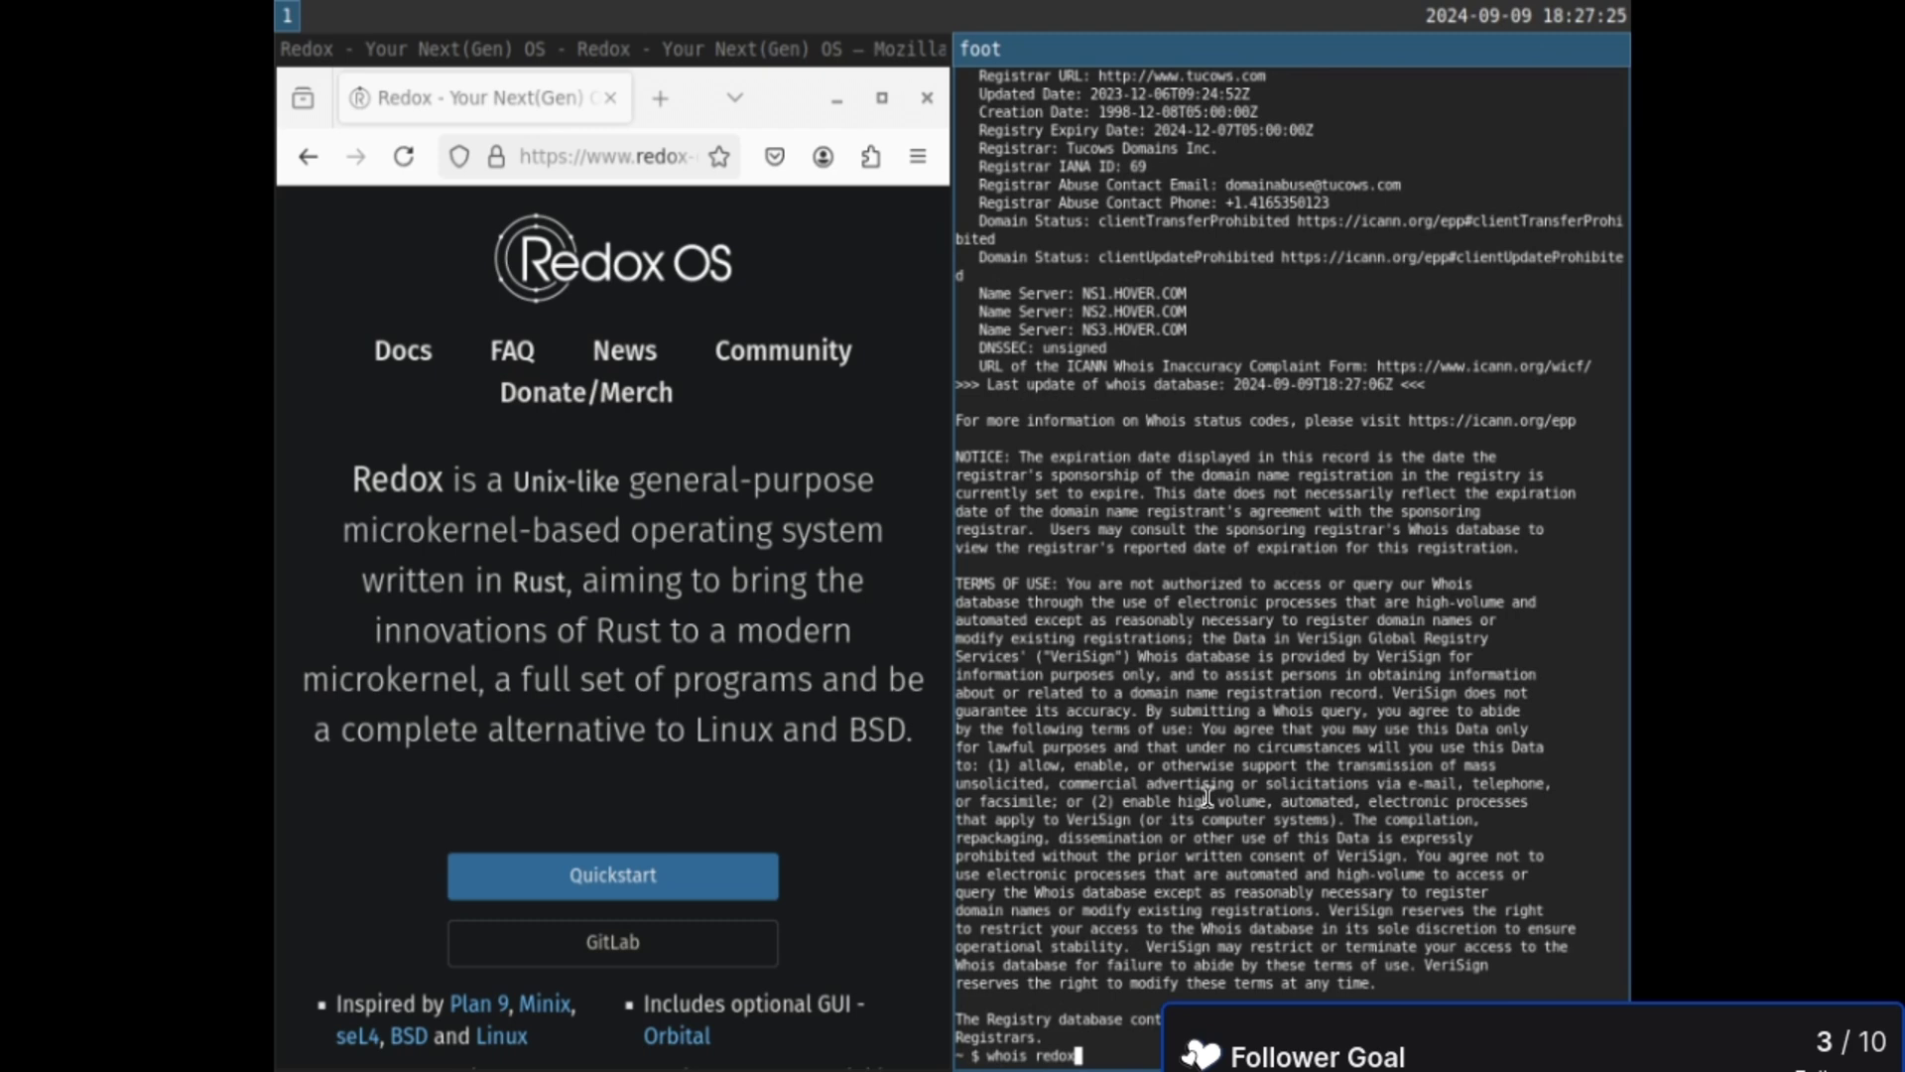
type("os.net")
key("Return")
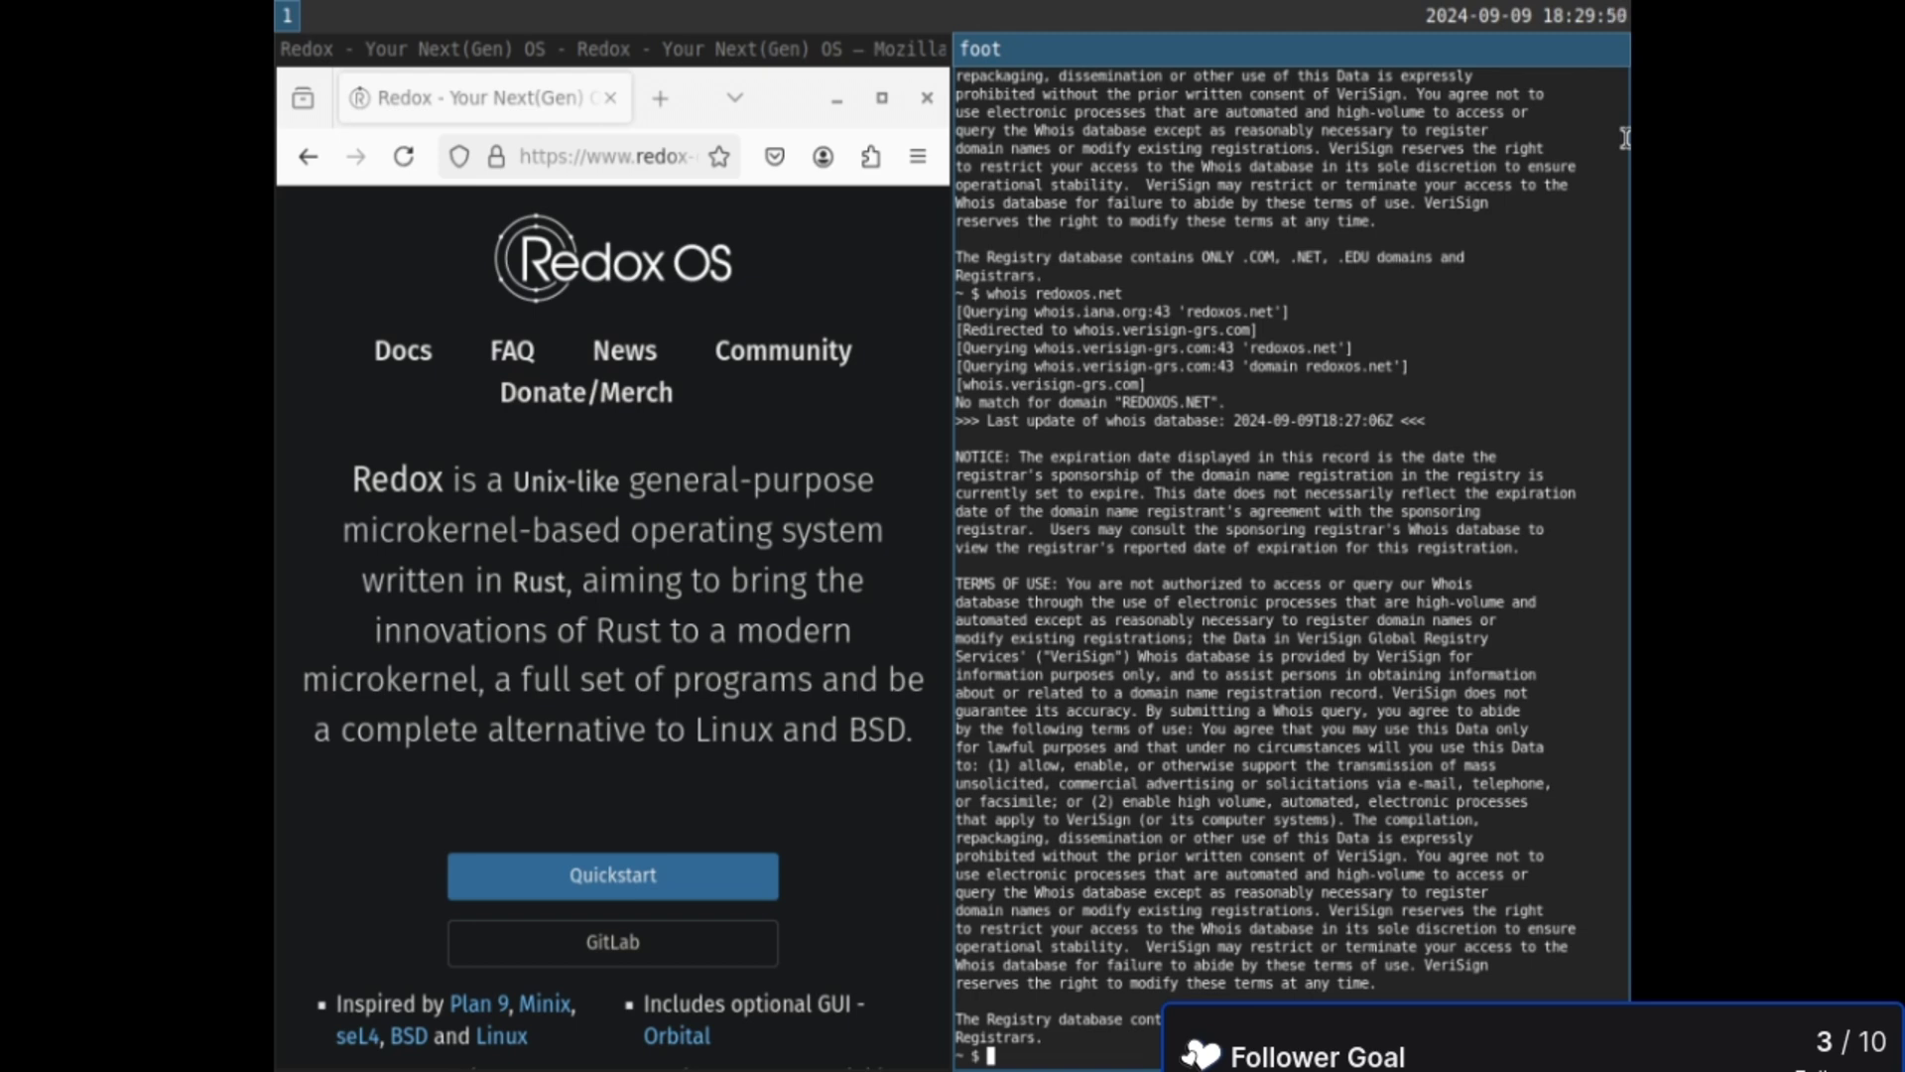
left_click(644, 166)
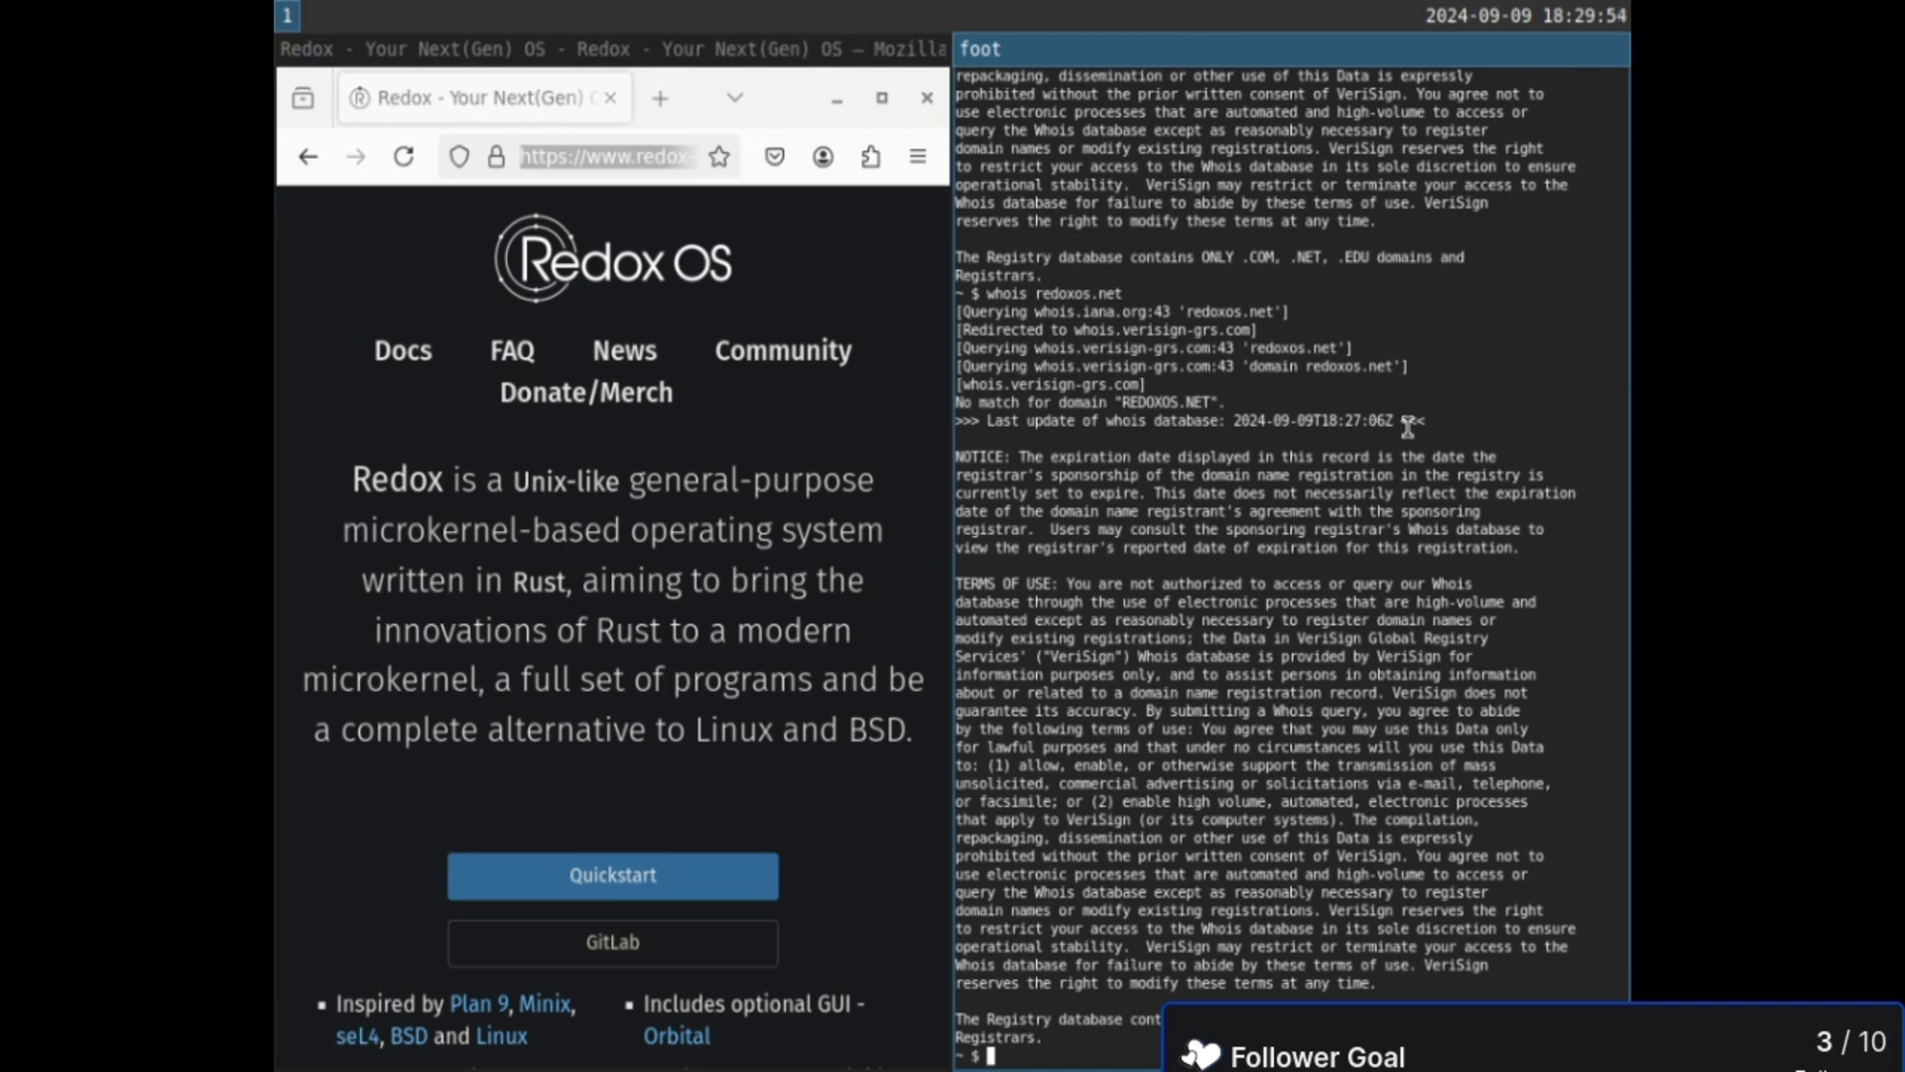
key("super+shift+q")
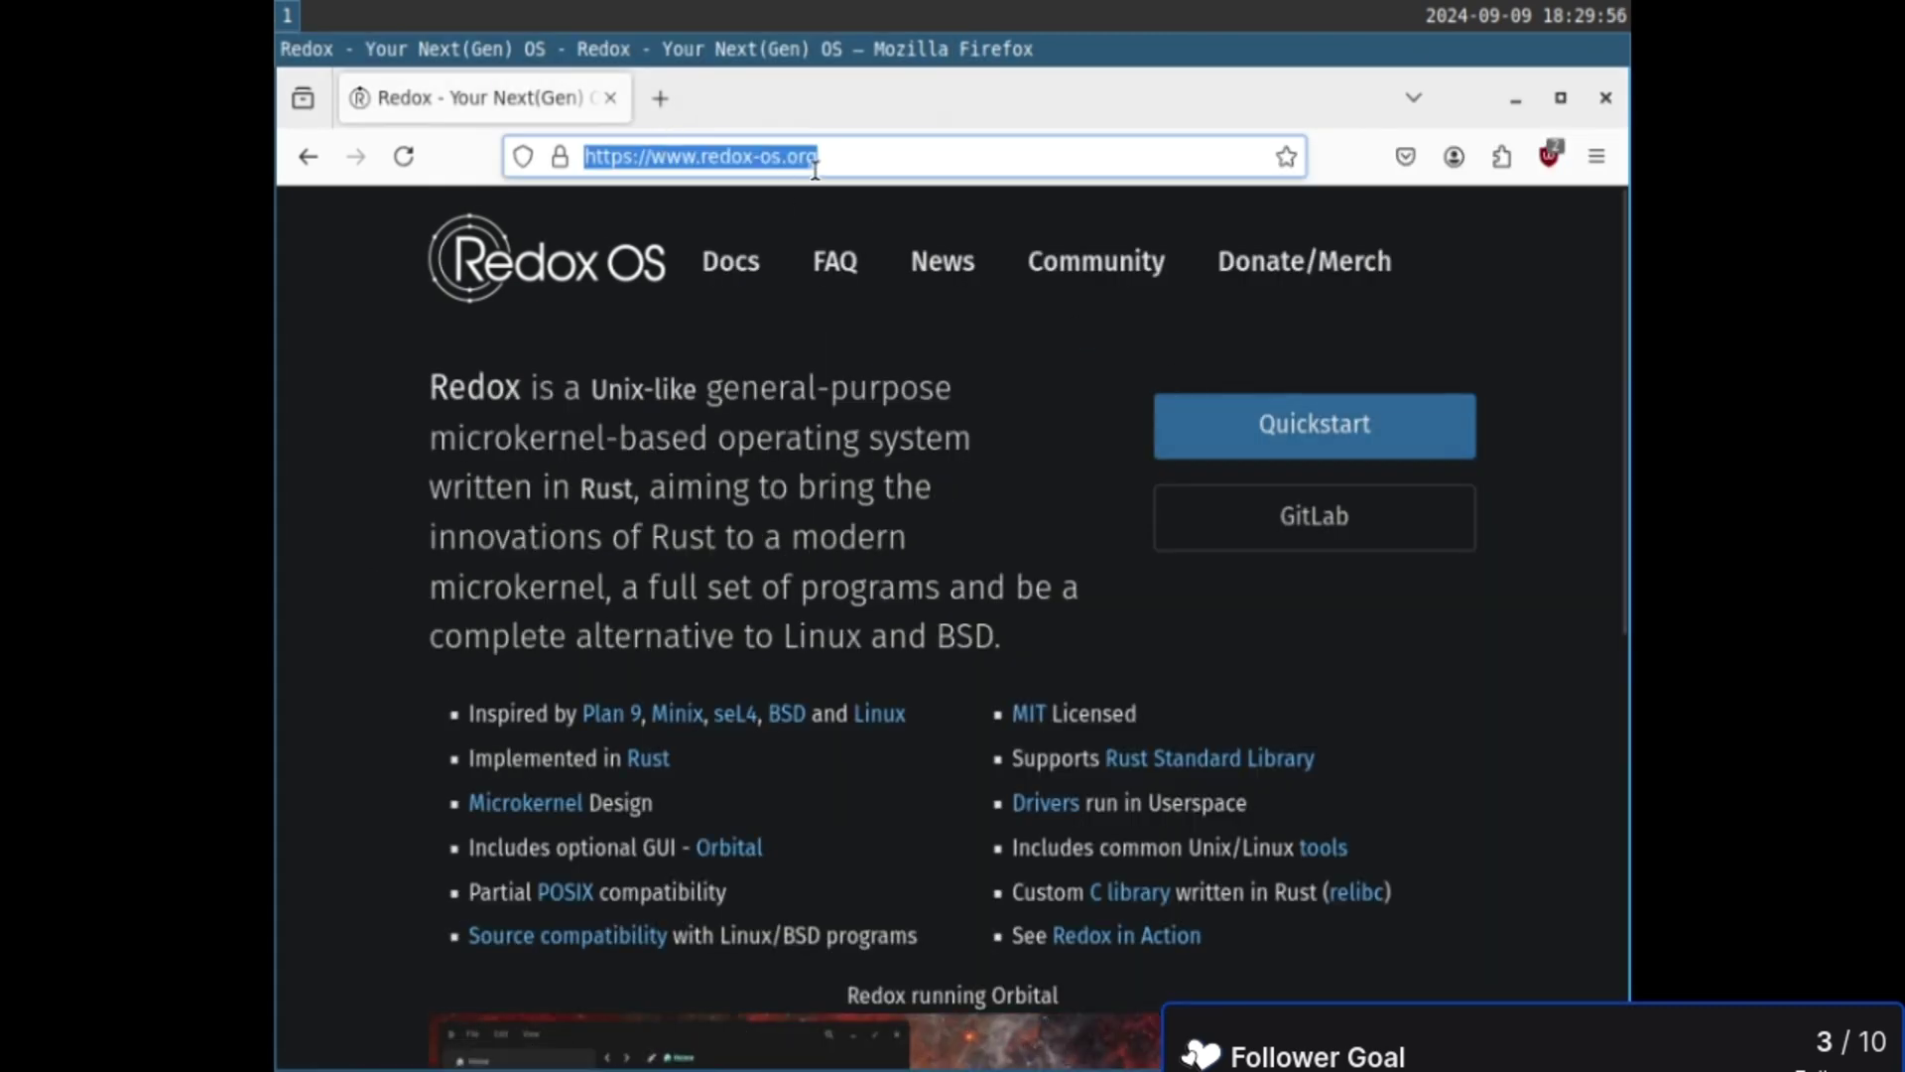
left_click(815, 169)
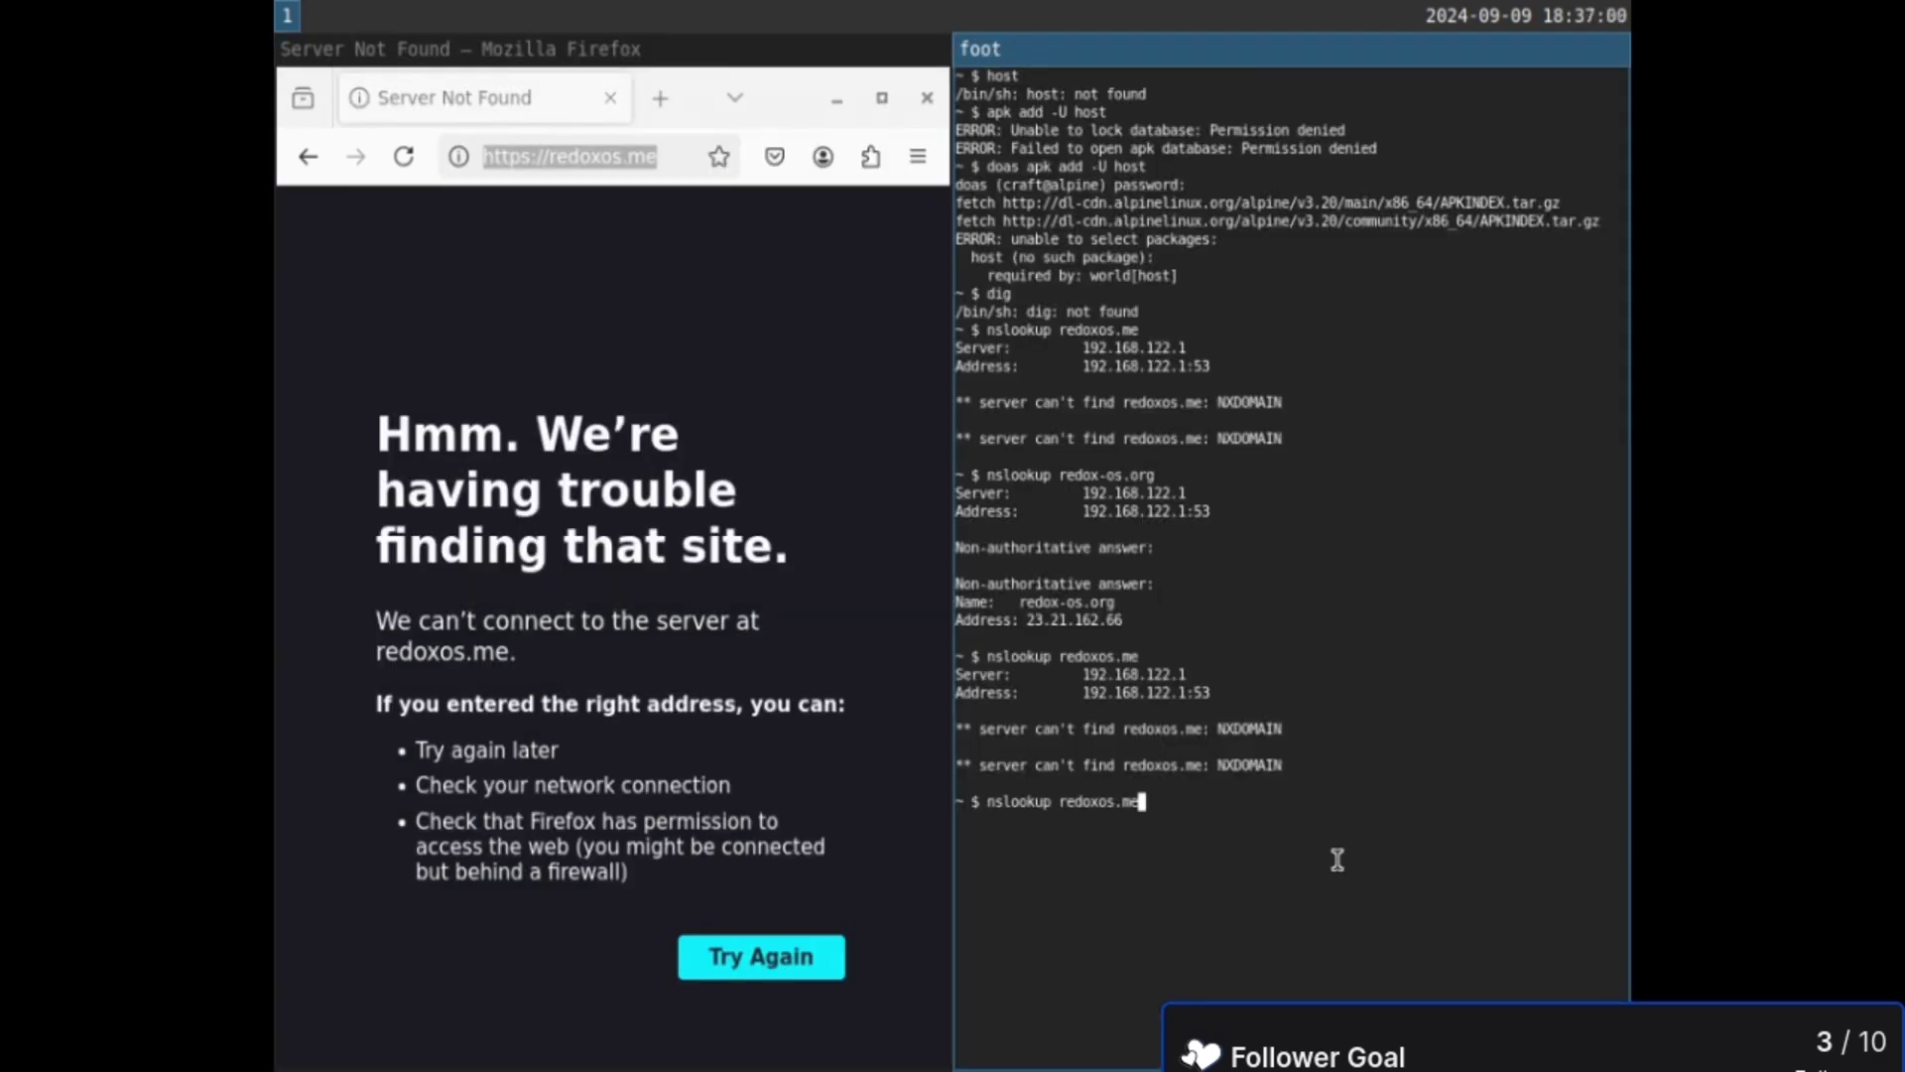
key("BackSpace")
key("BackSpace")
type("org")
key("Return")
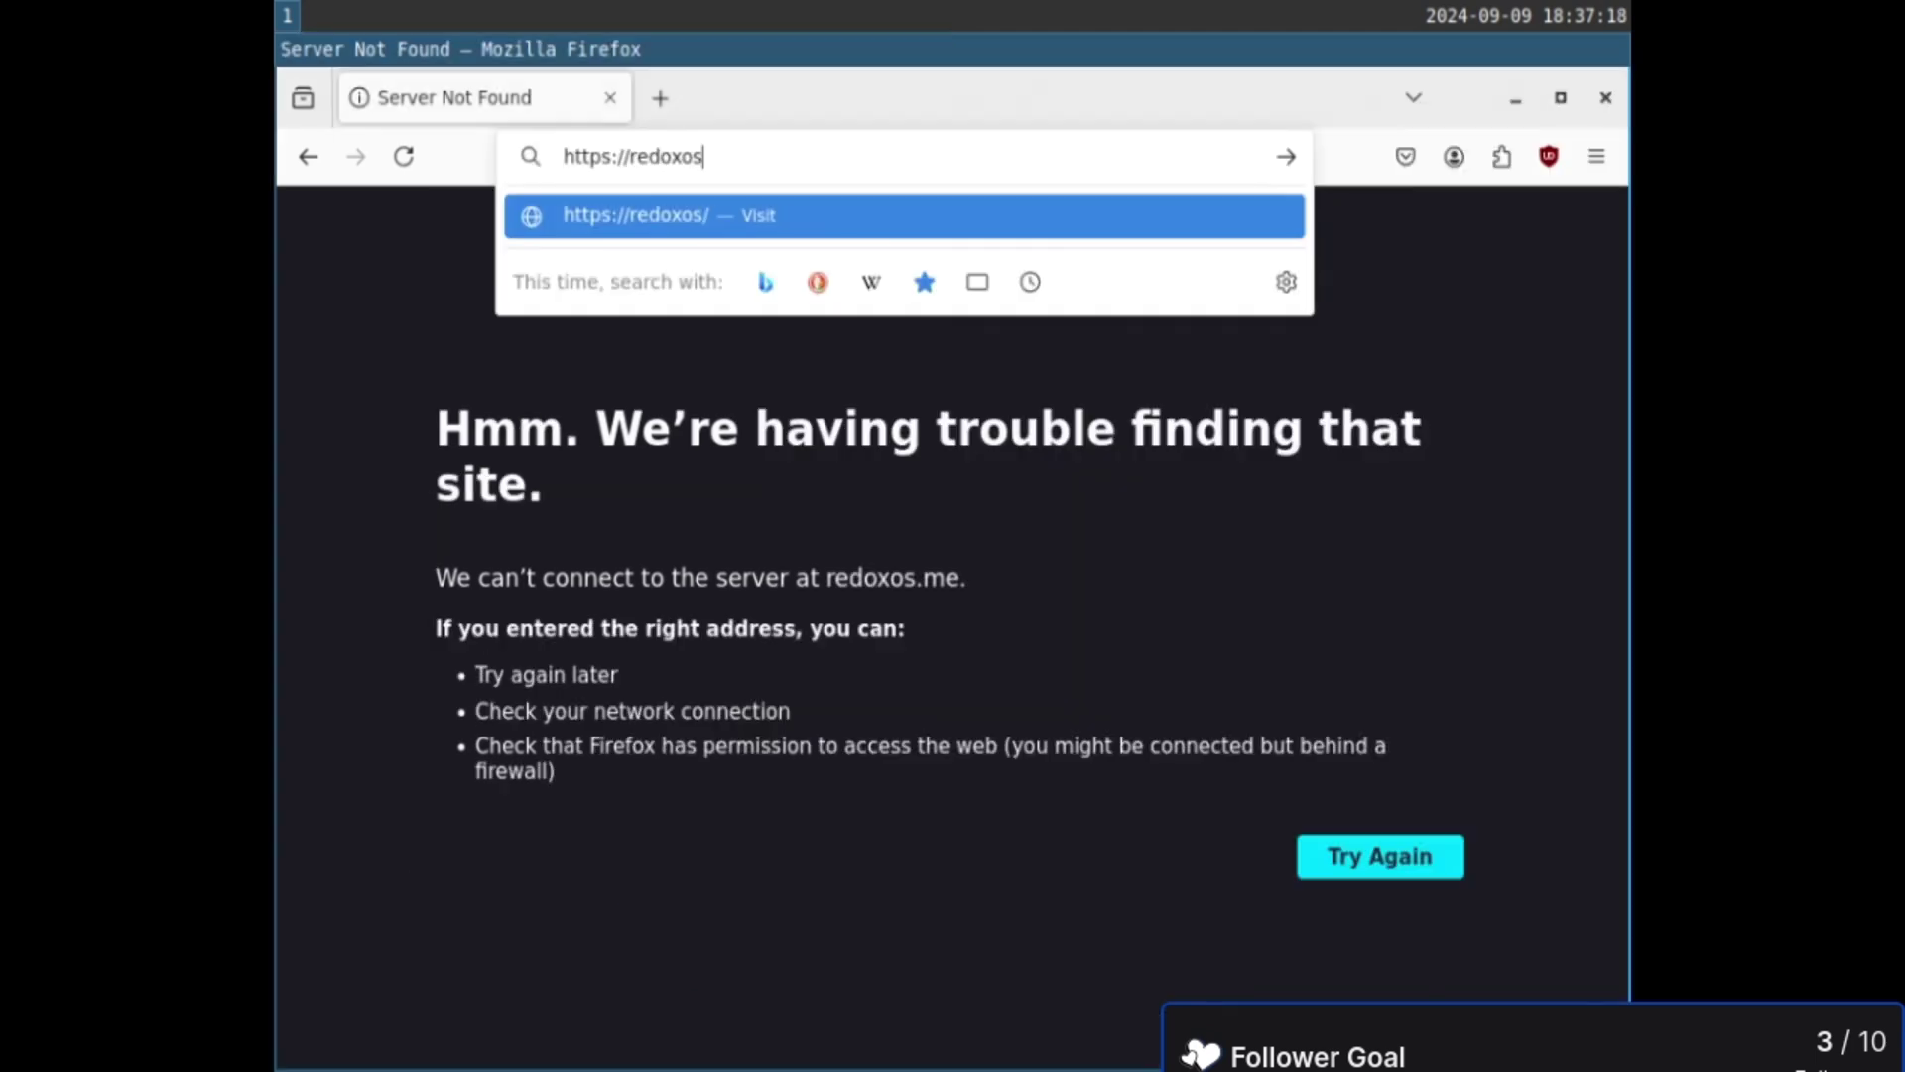
type(".net")
key("Return")
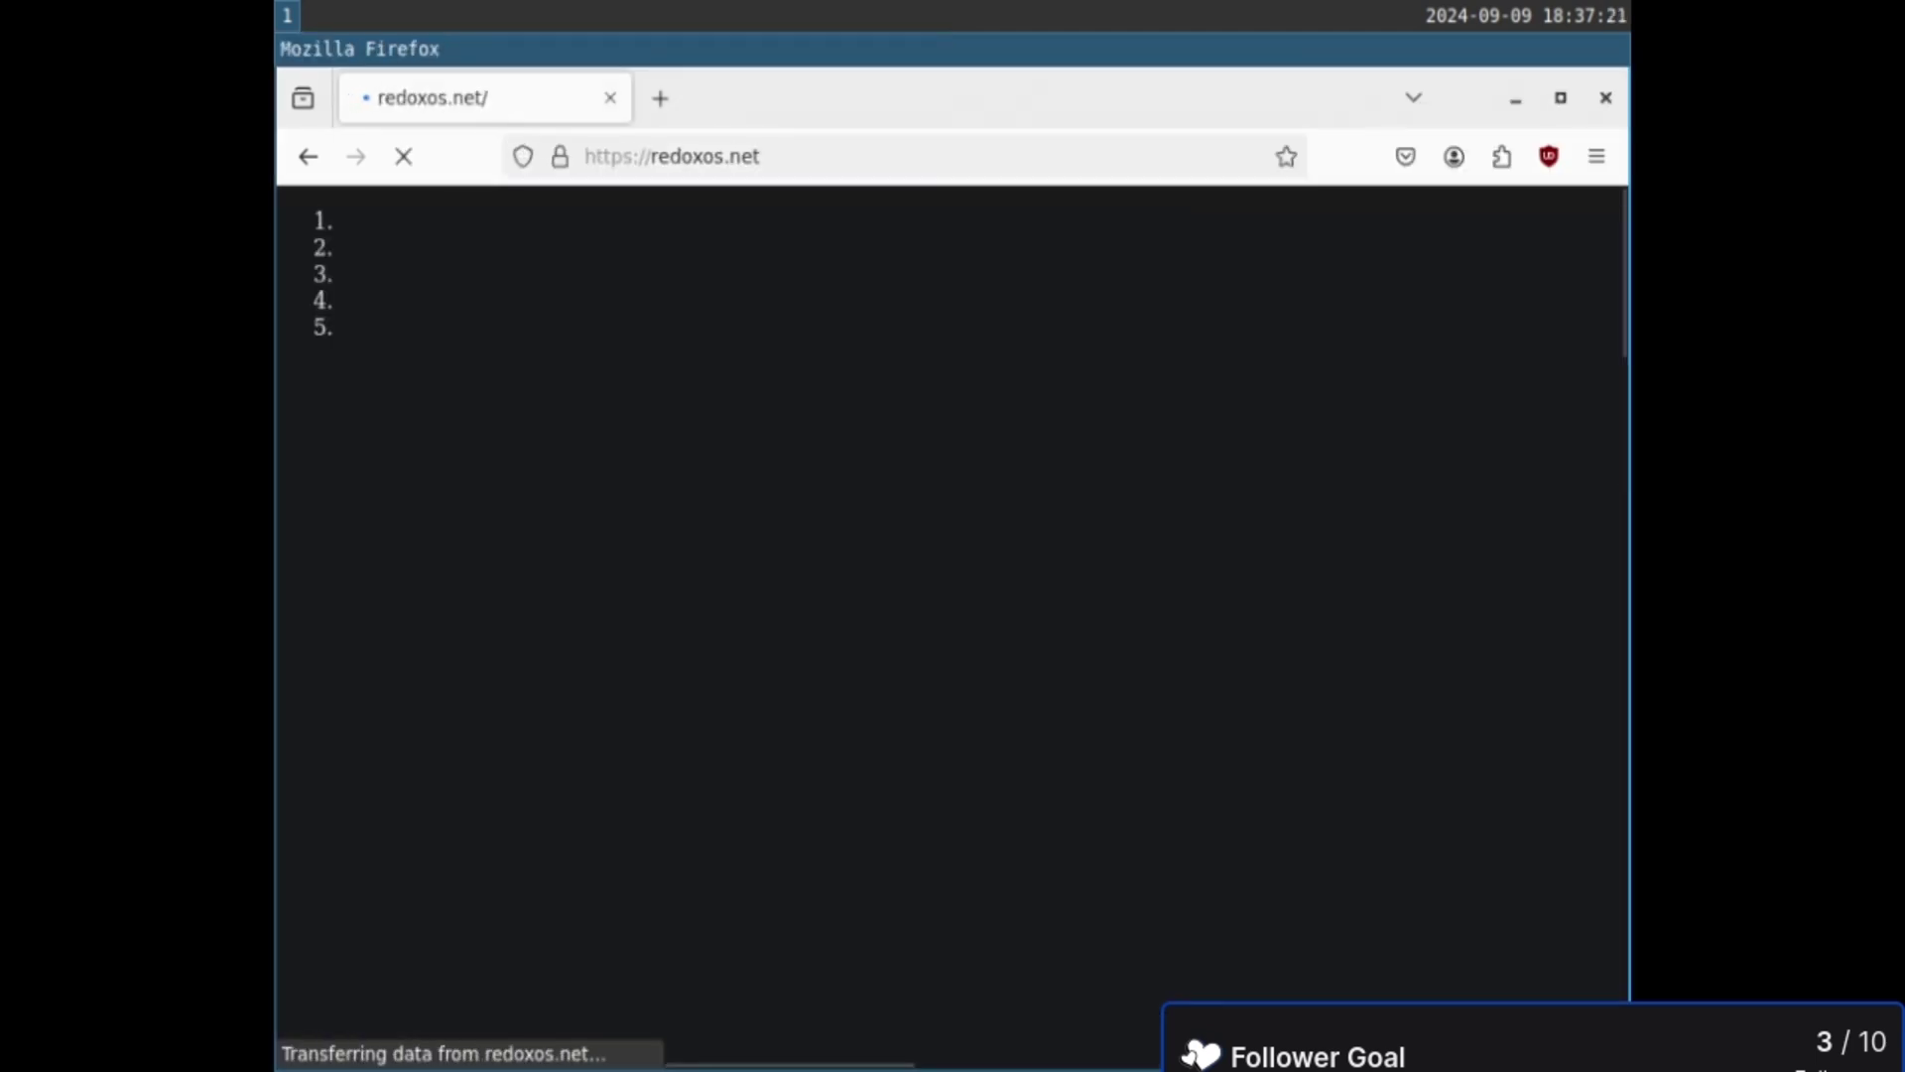
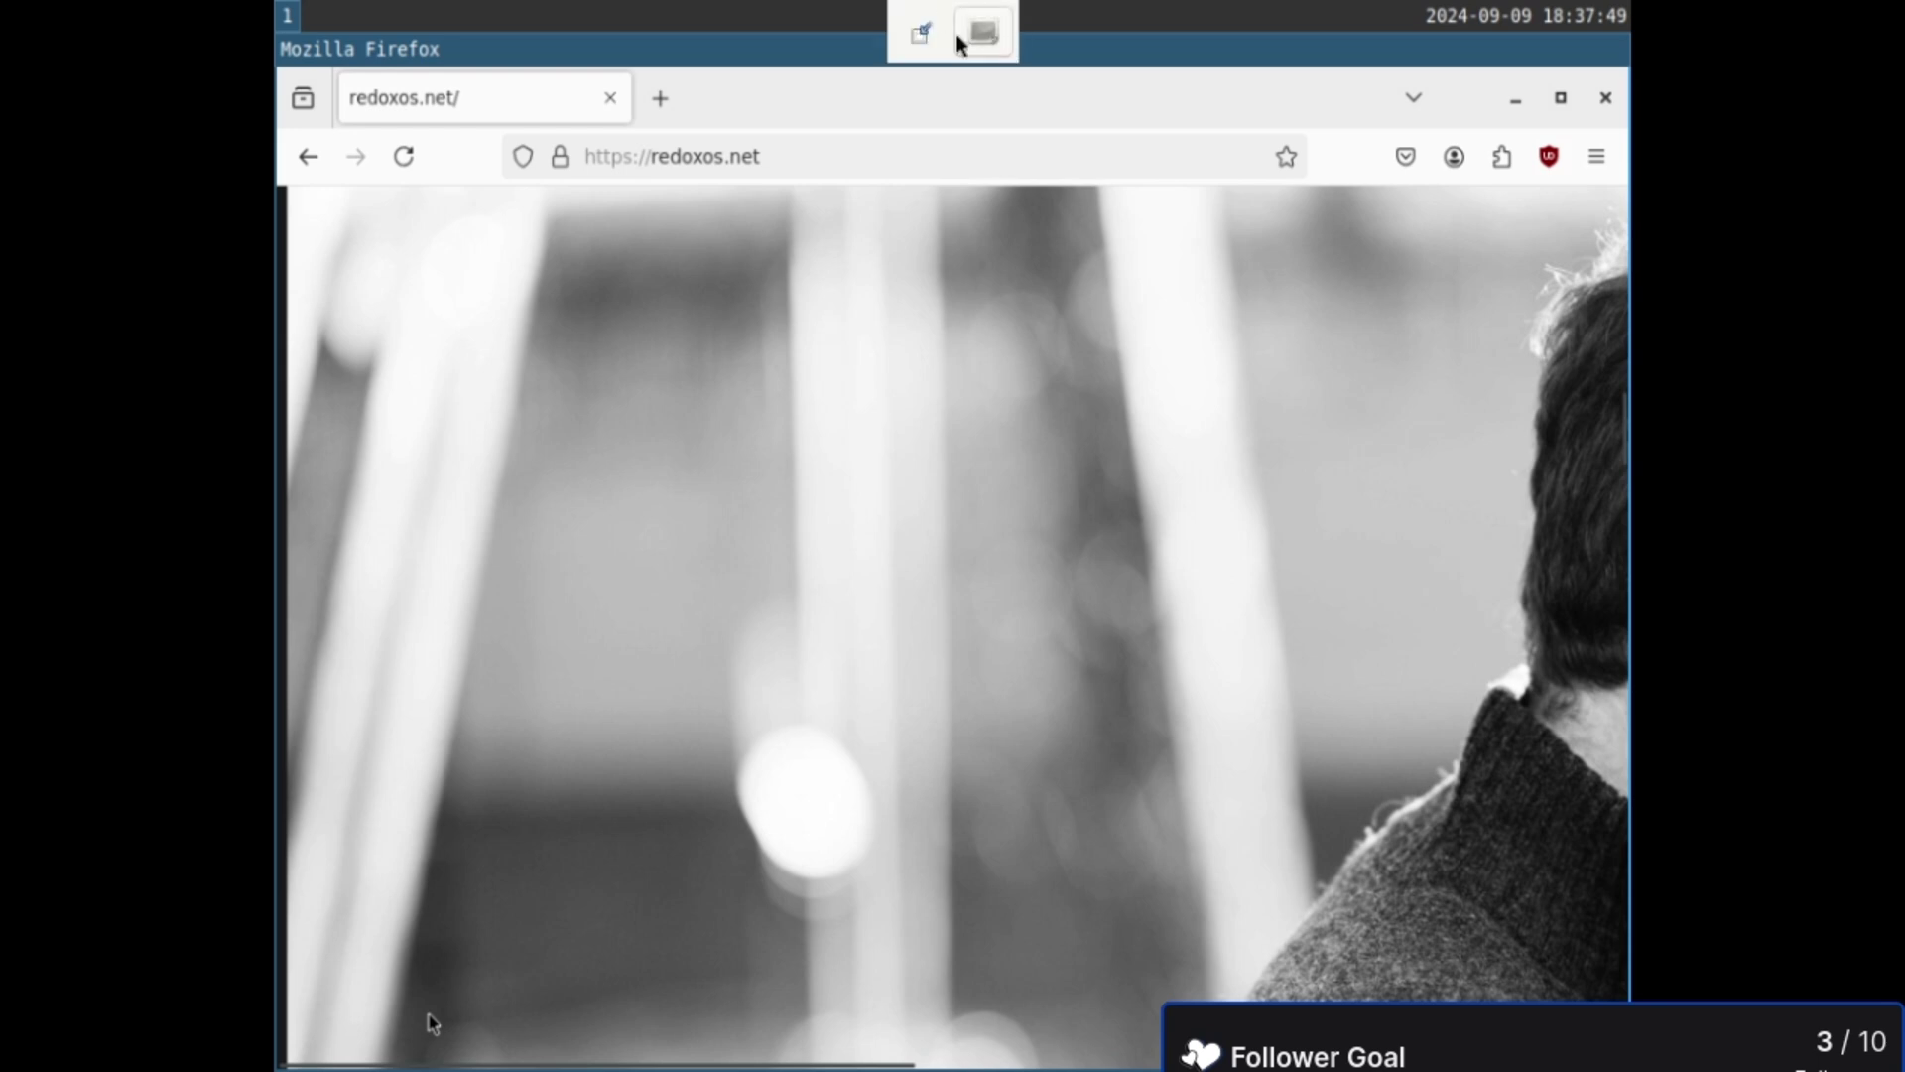
- Take the virtual machine out of full-screen view, showing the Alpine boot countdown
left_click(921, 34)
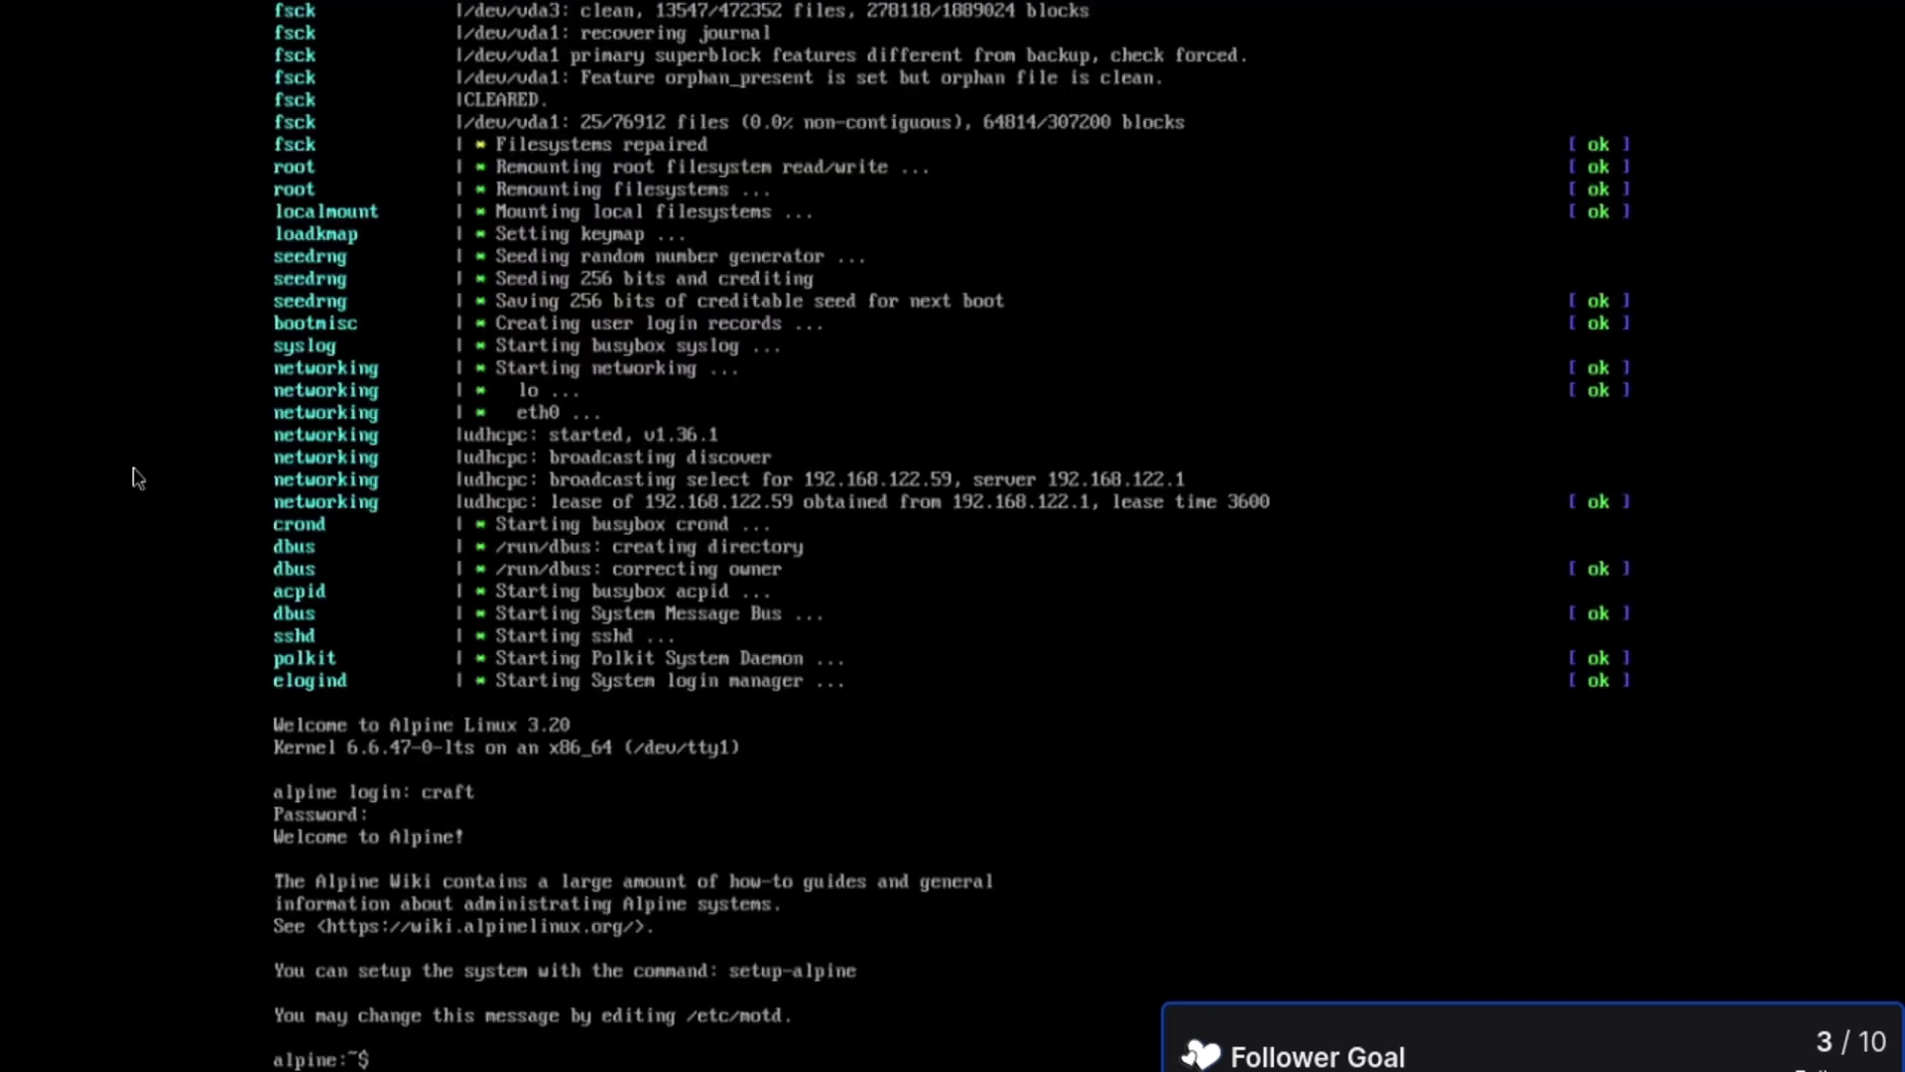
- Start the Sway desktop in the Alpine guest and launch Firefox from dmenu
type("sway")
key("Return")
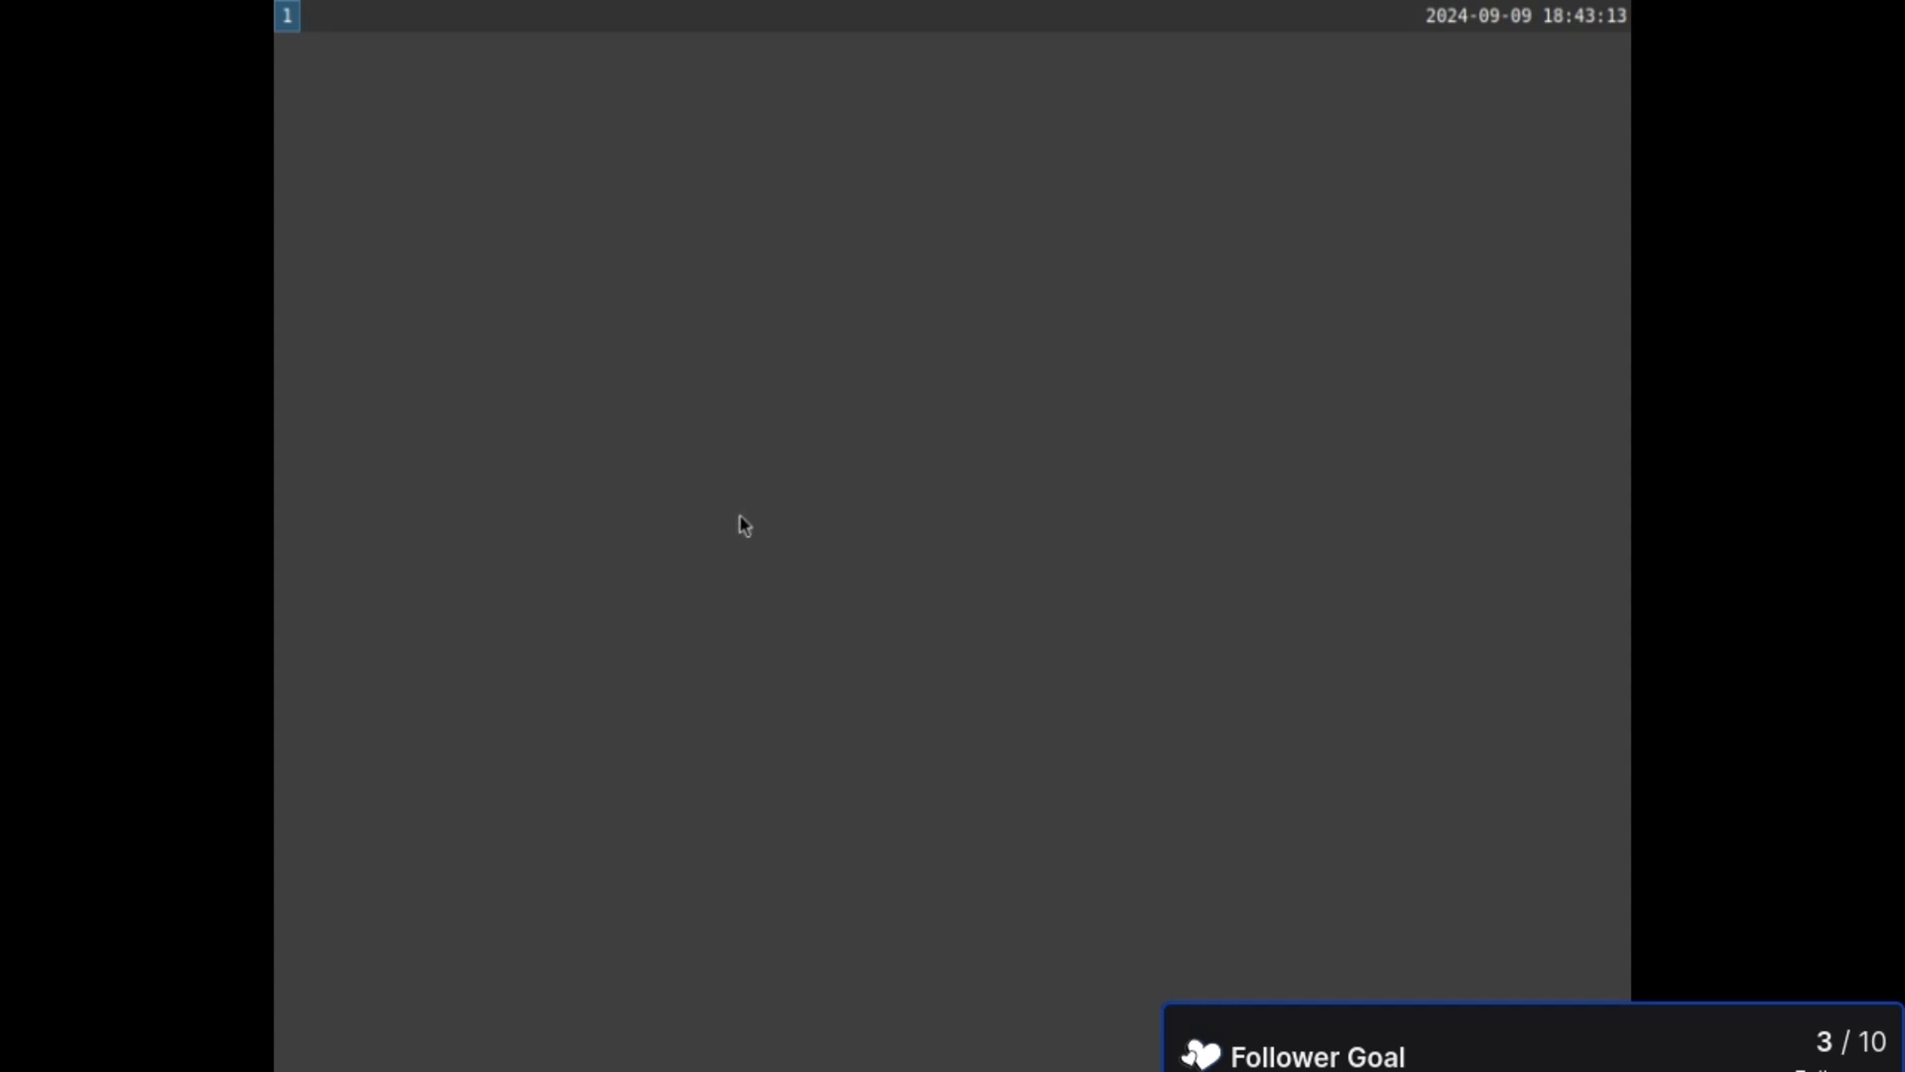
key("super+d")
type("firefox")
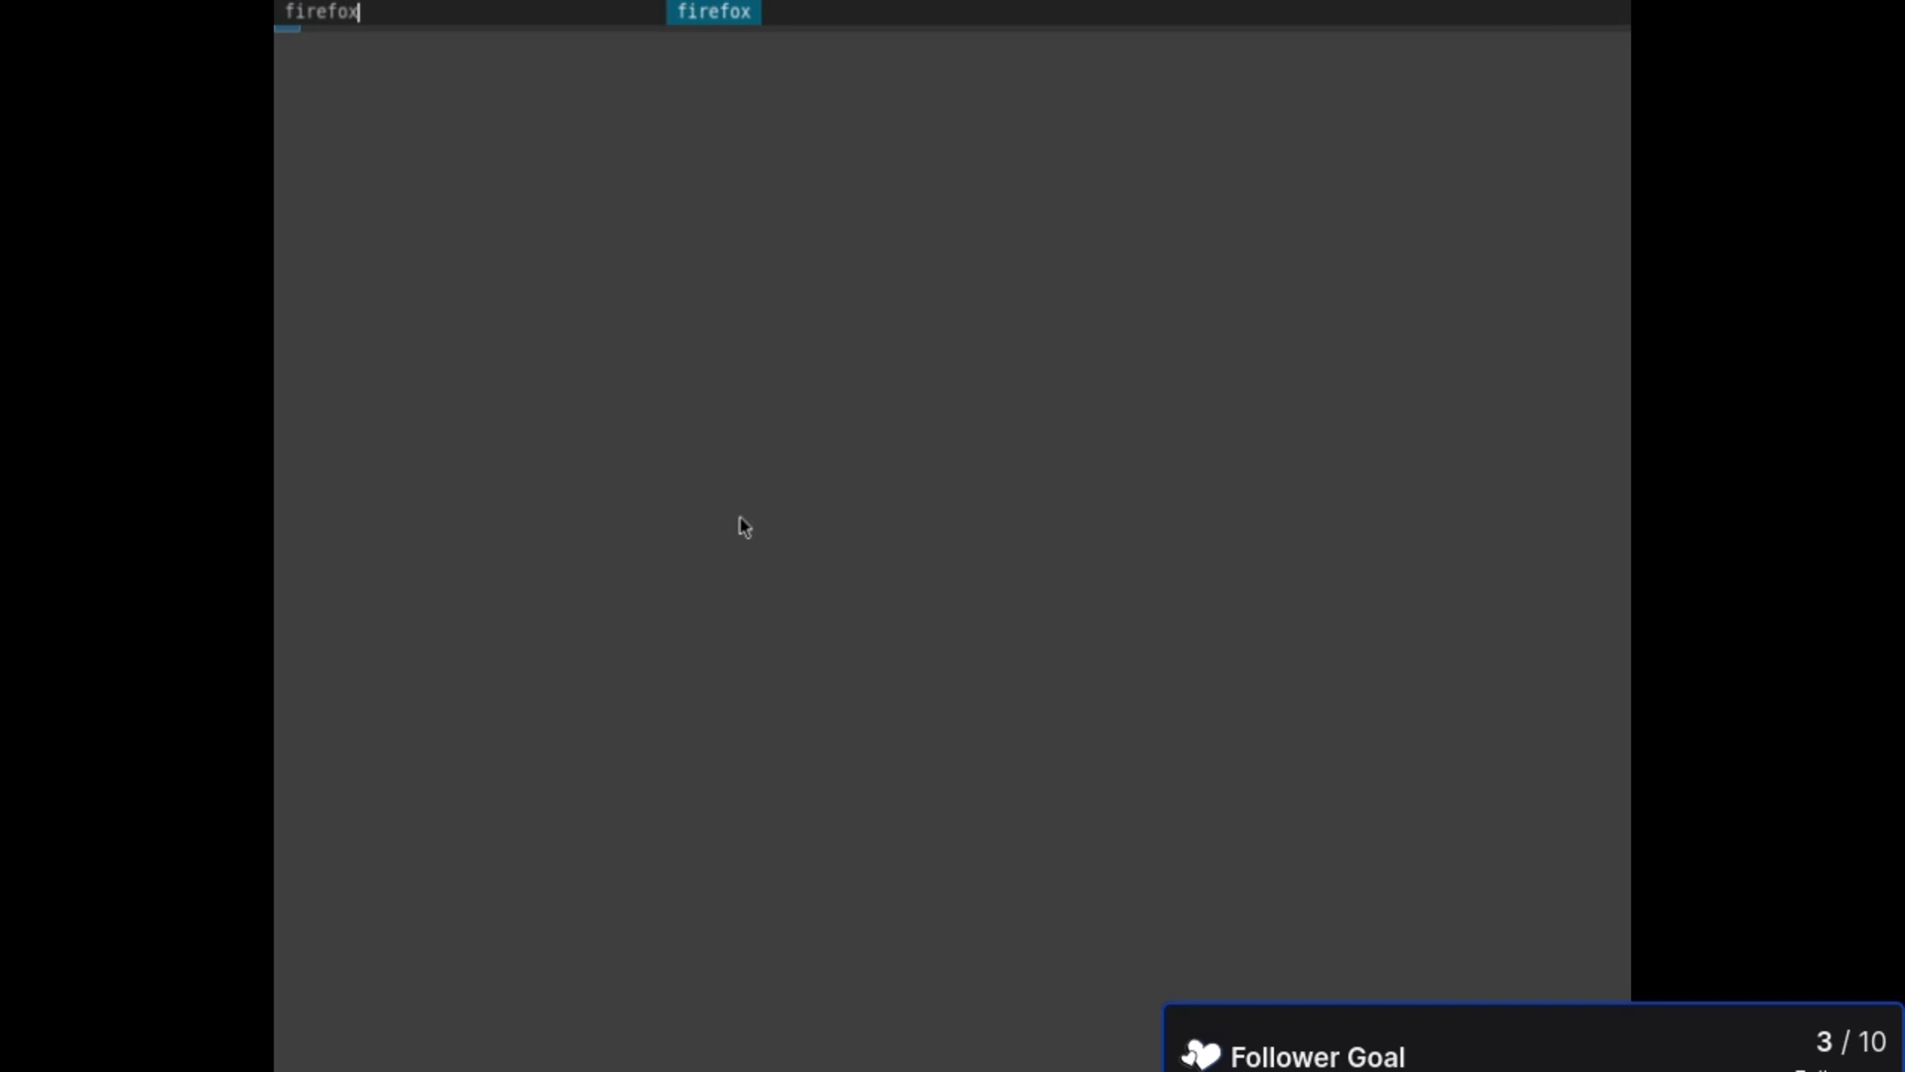
key("Return")
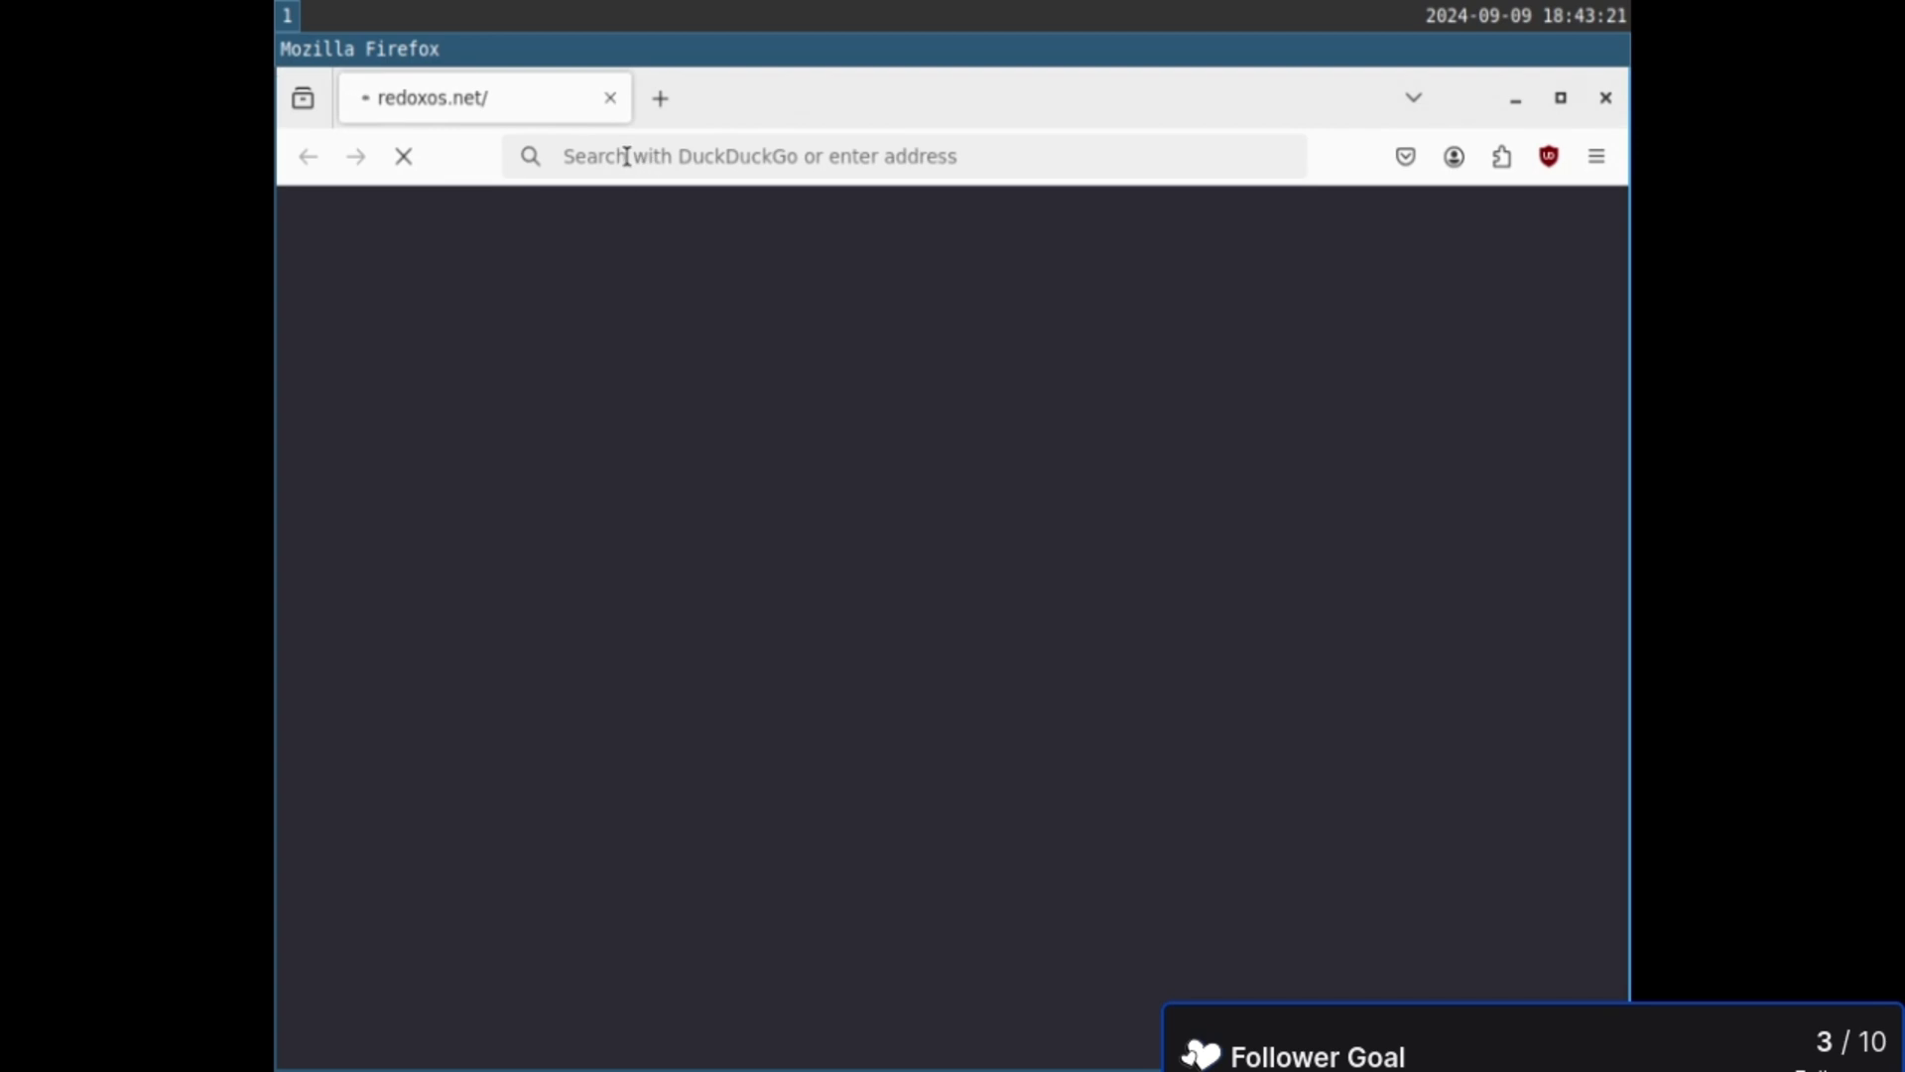
- Load redox-os.org in Firefox and scroll down the Redox OS homepage
left_click(742, 148)
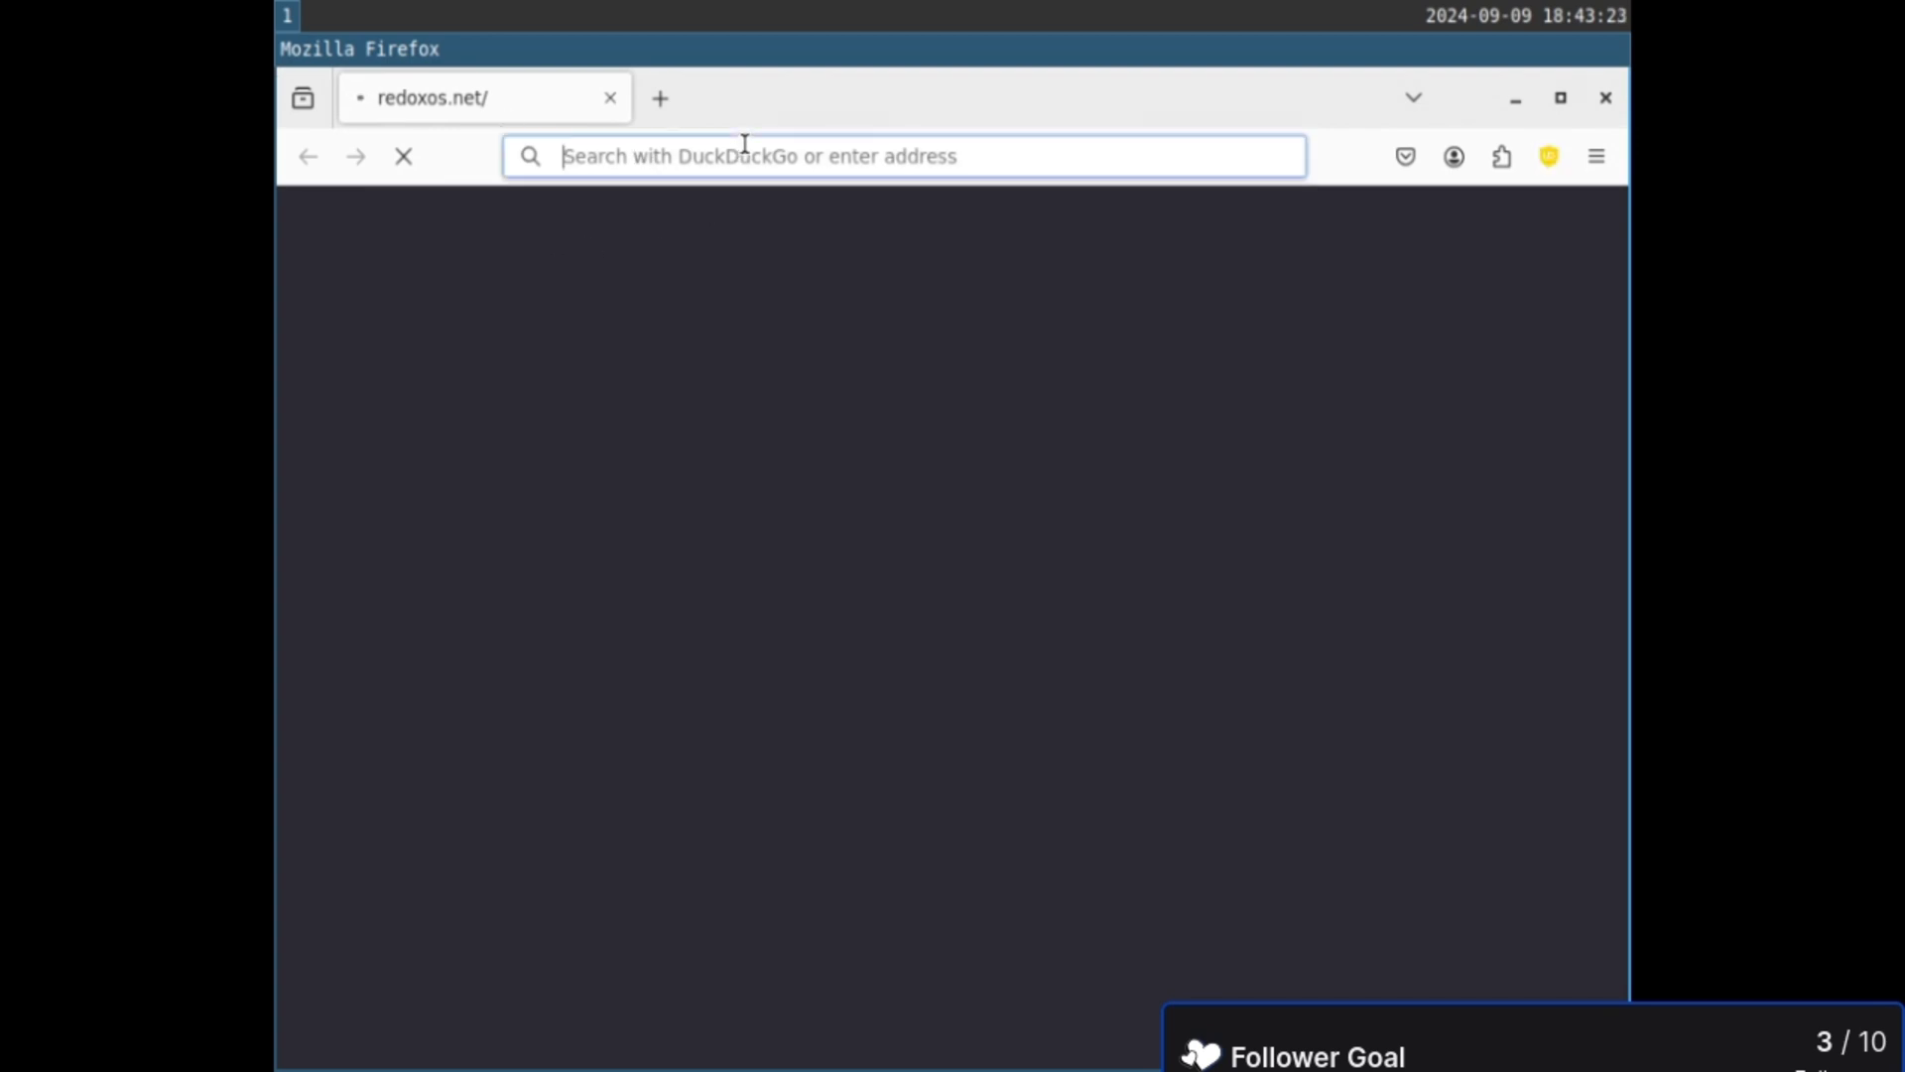
type("redox-os.")
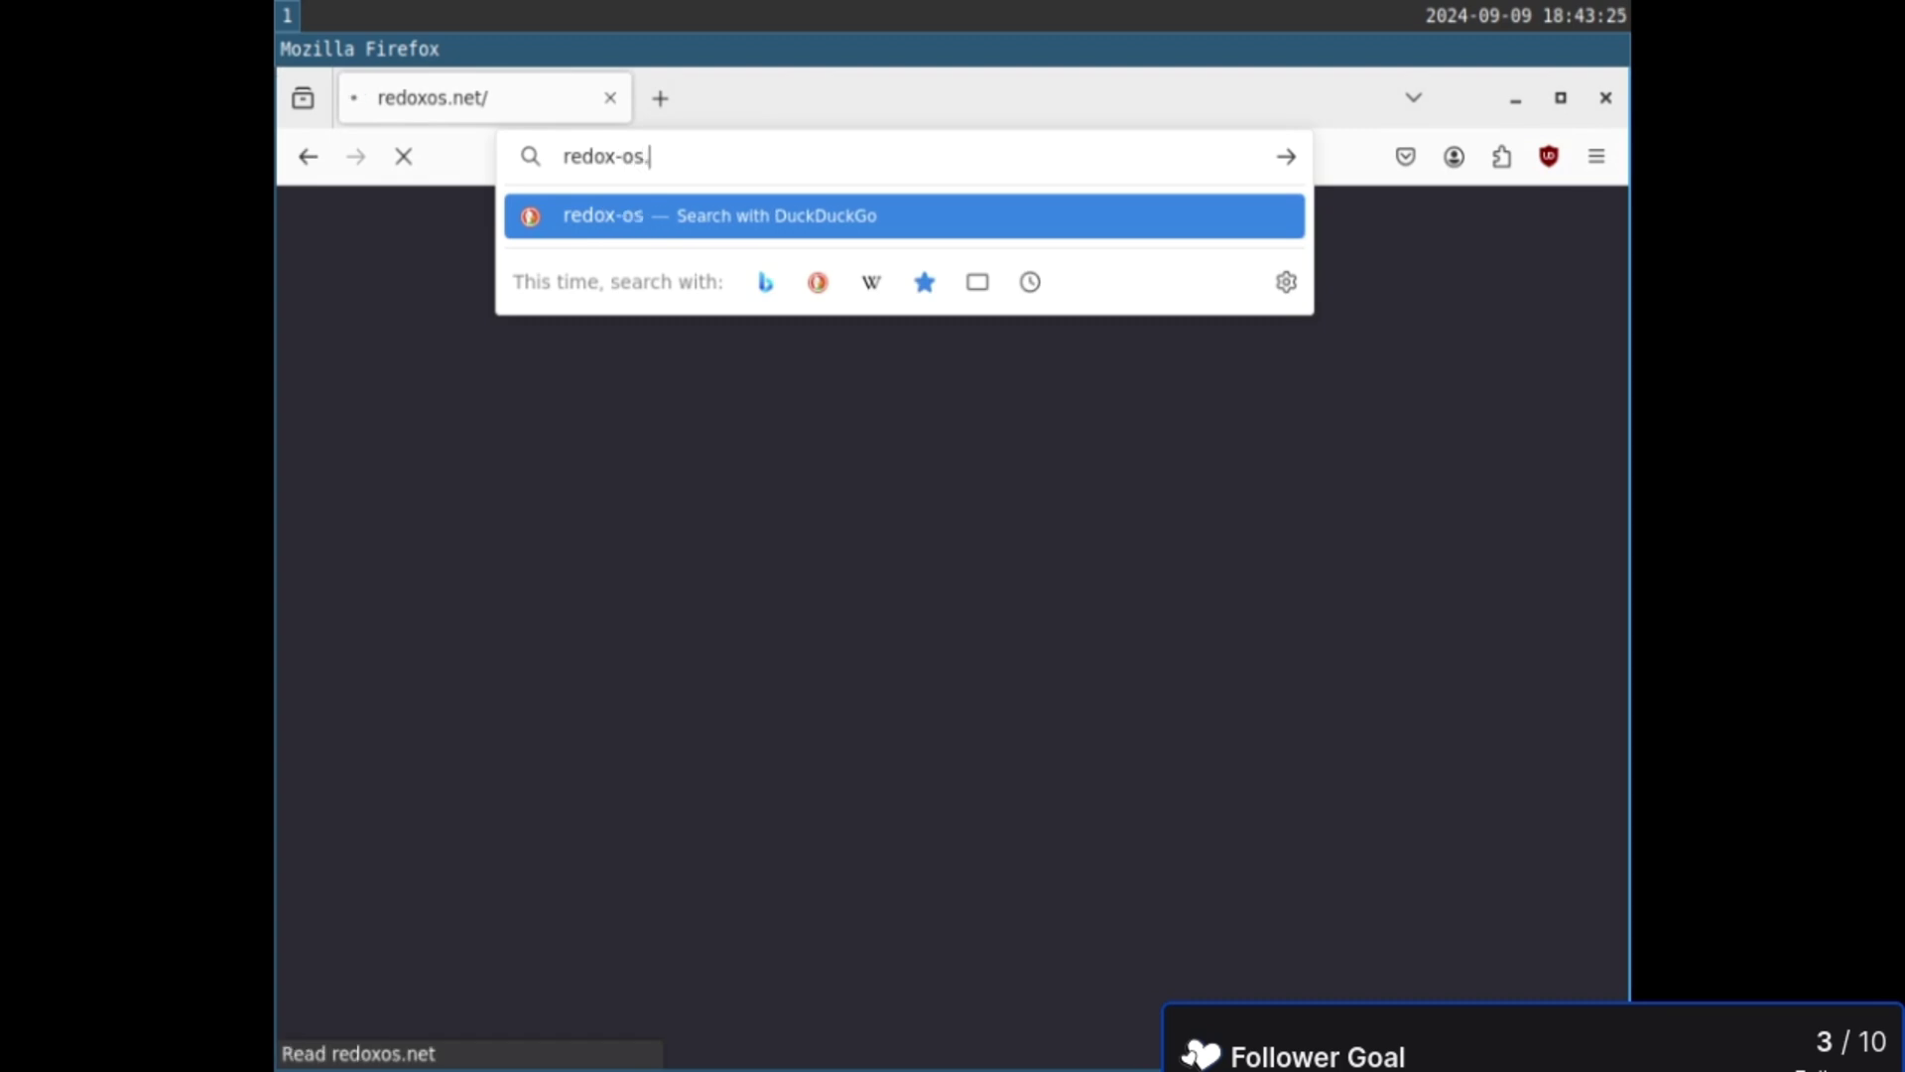
type("org")
key("Return")
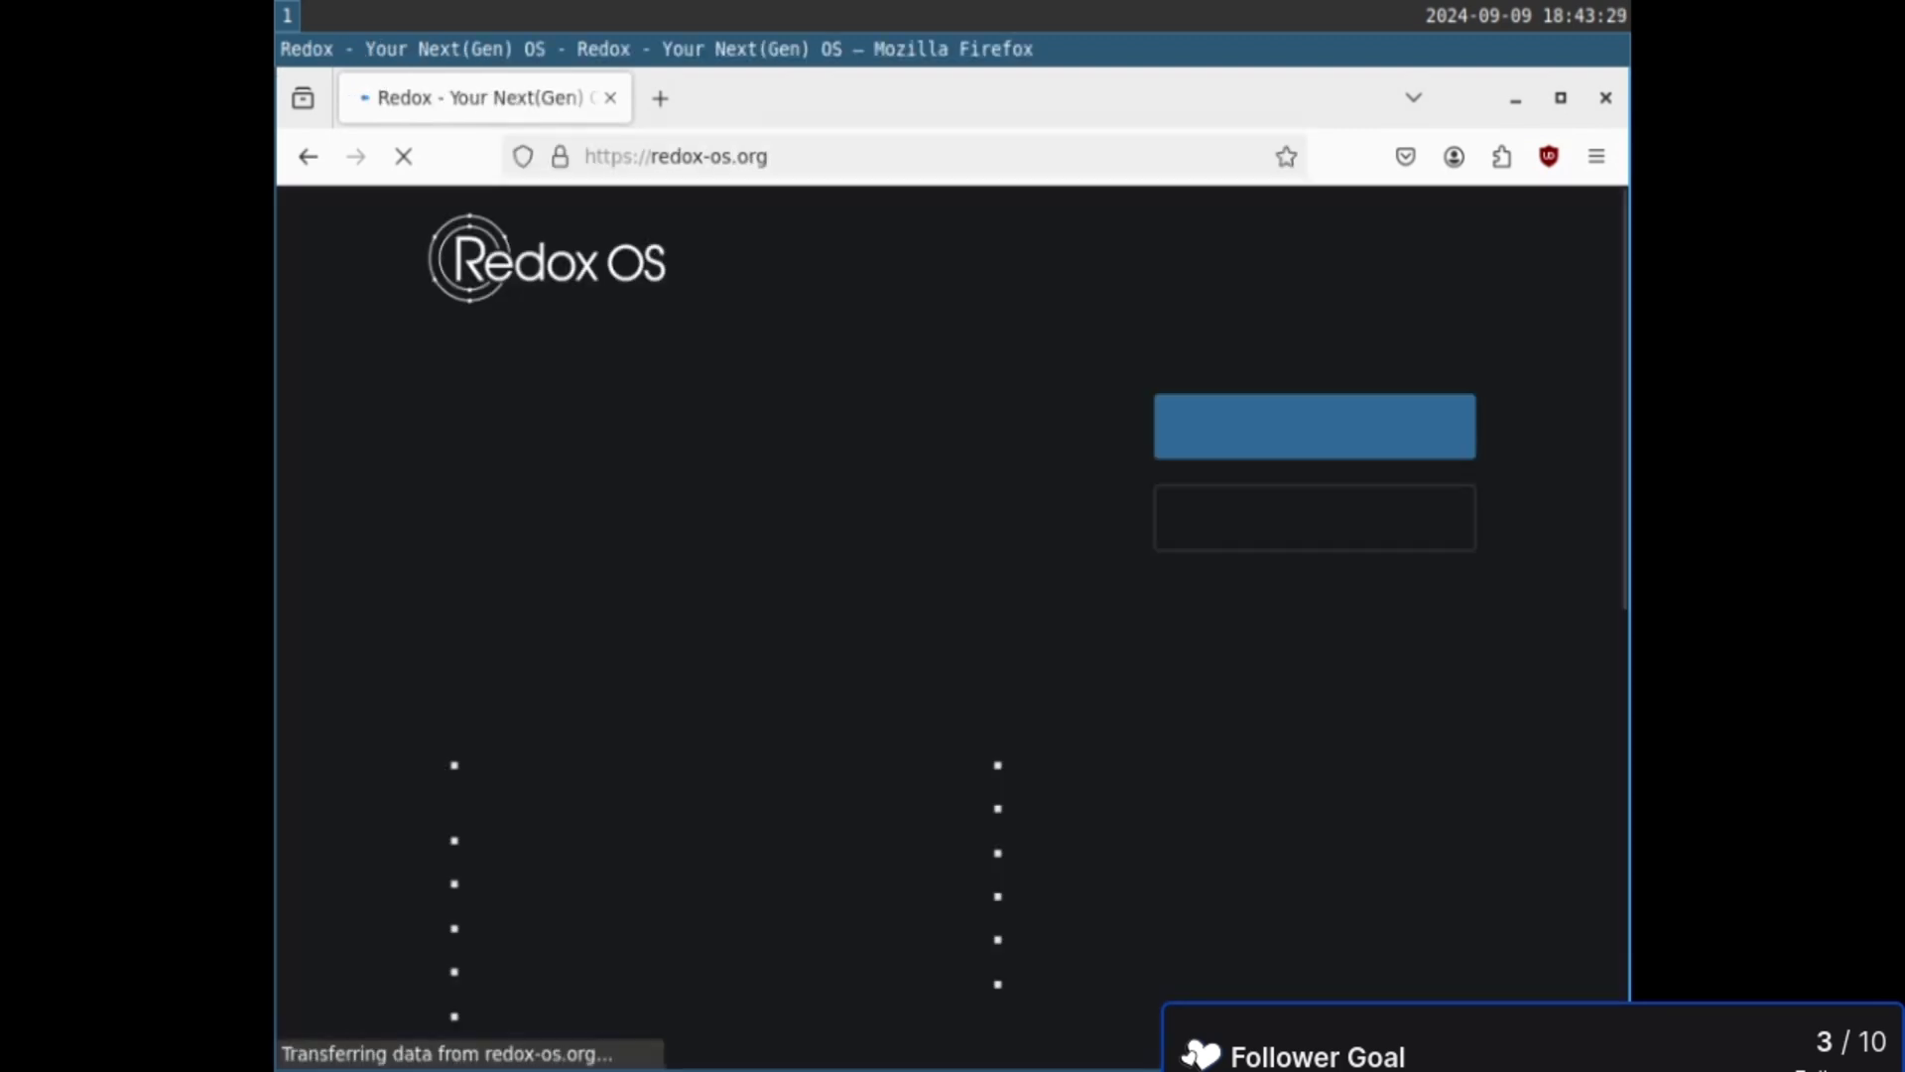
scroll(952, 596, "down", 10)
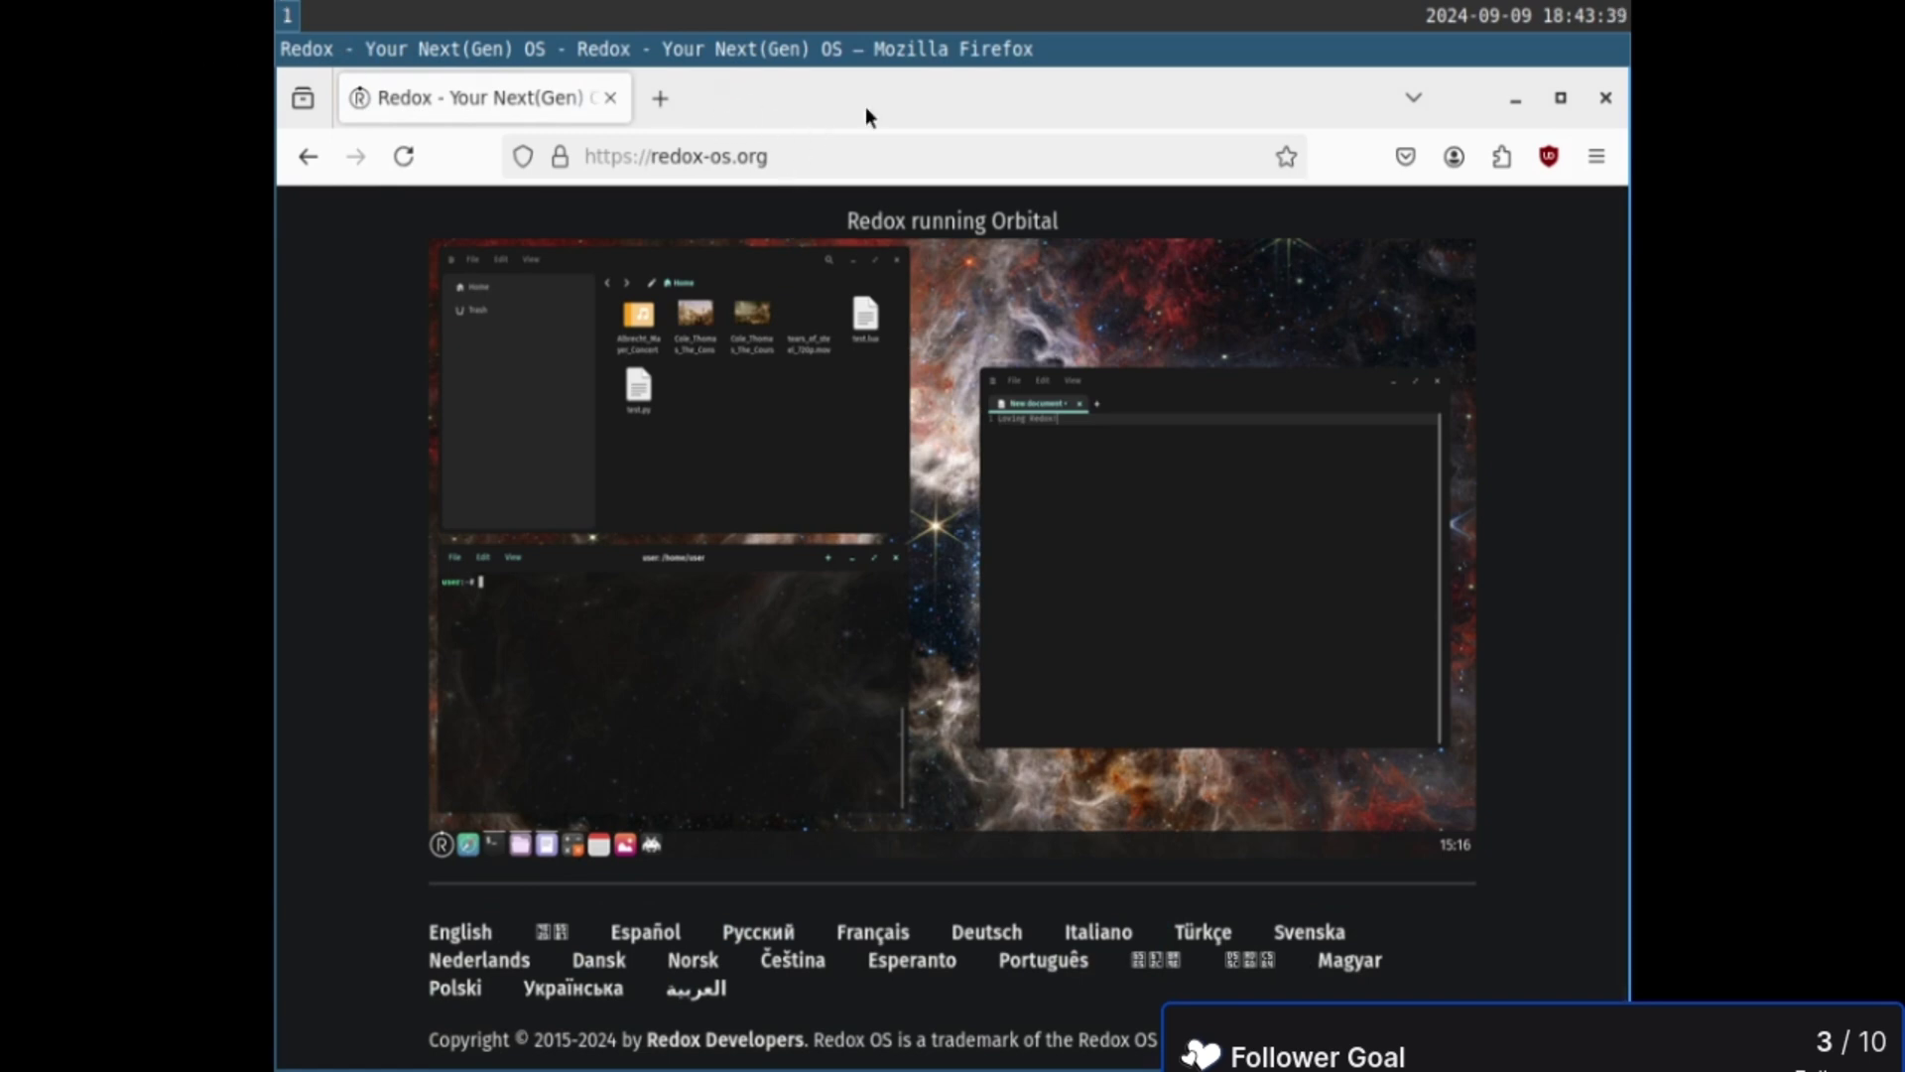
key("super+Return")
- Run nslookup redox-os.org in foot, fixing the mistyped domain name
type("nsl")
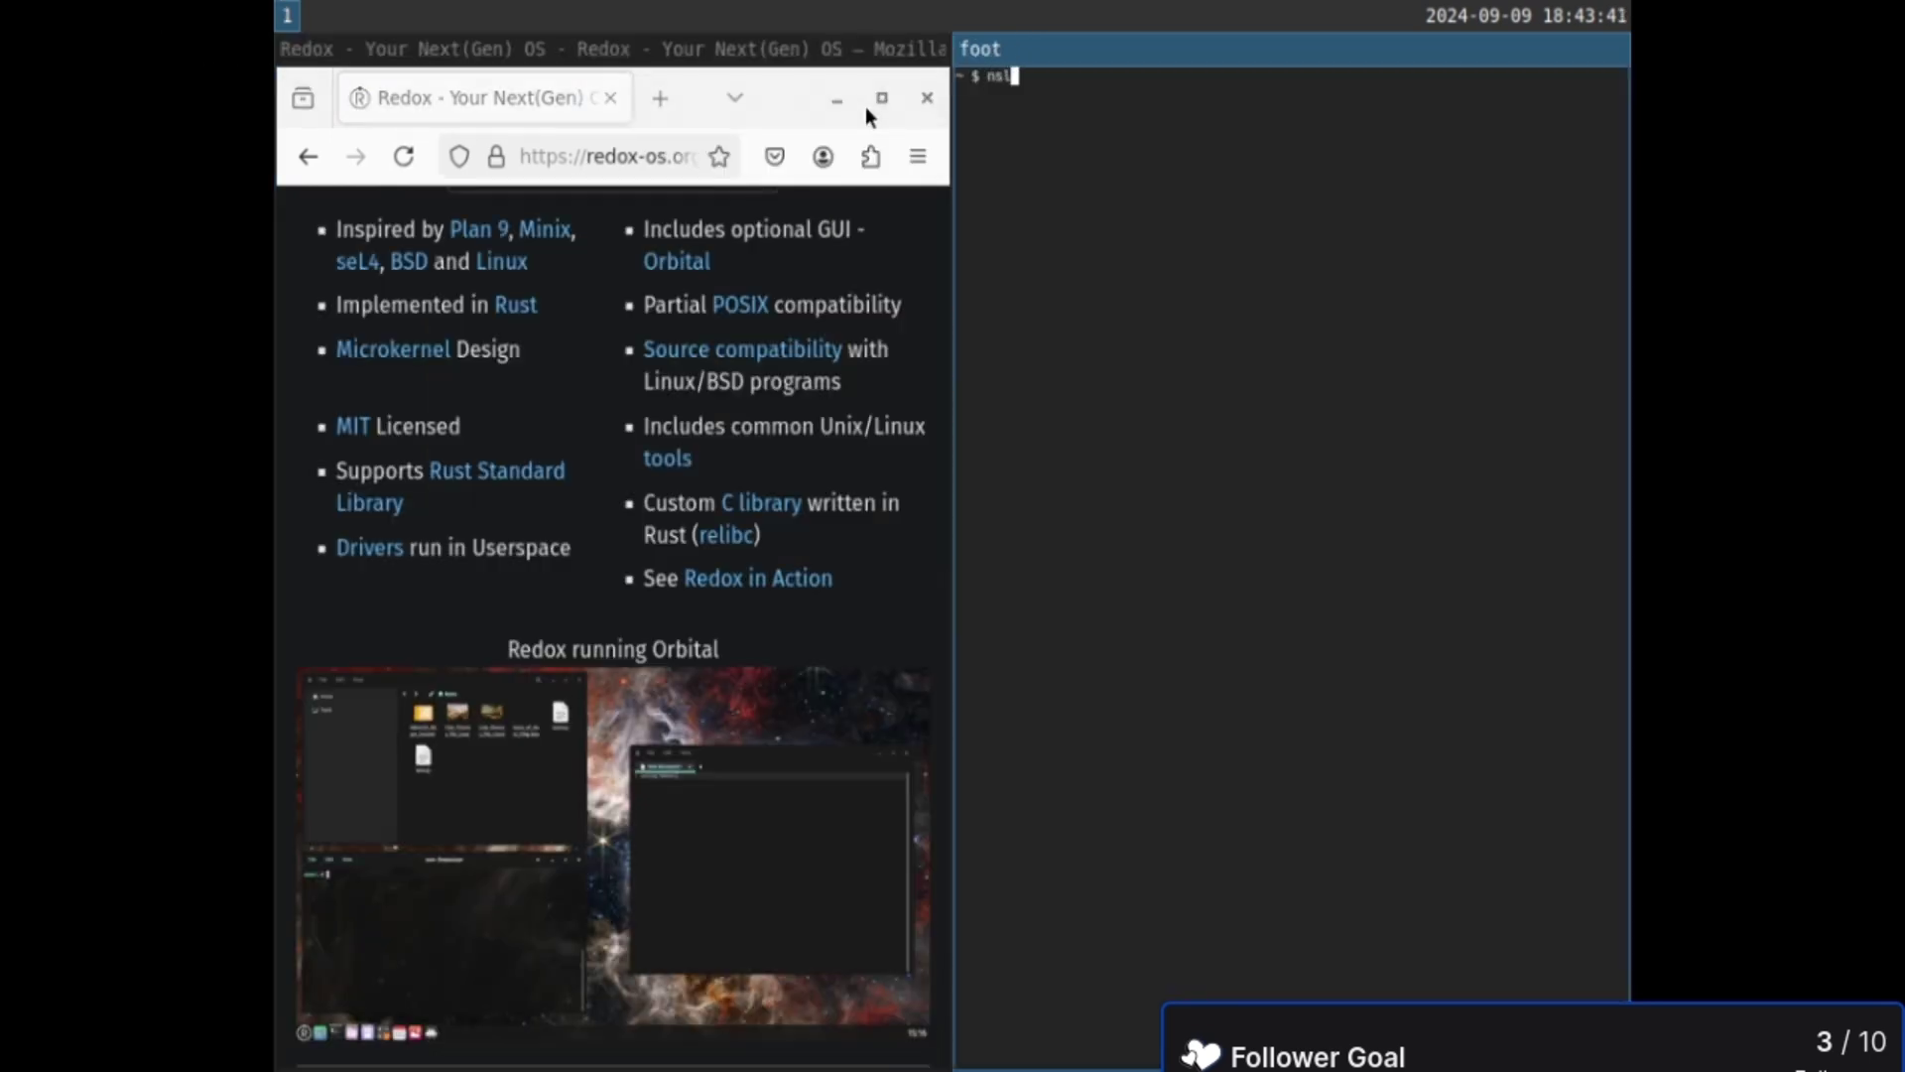
type("ookup redox-os.org")
key("Return")
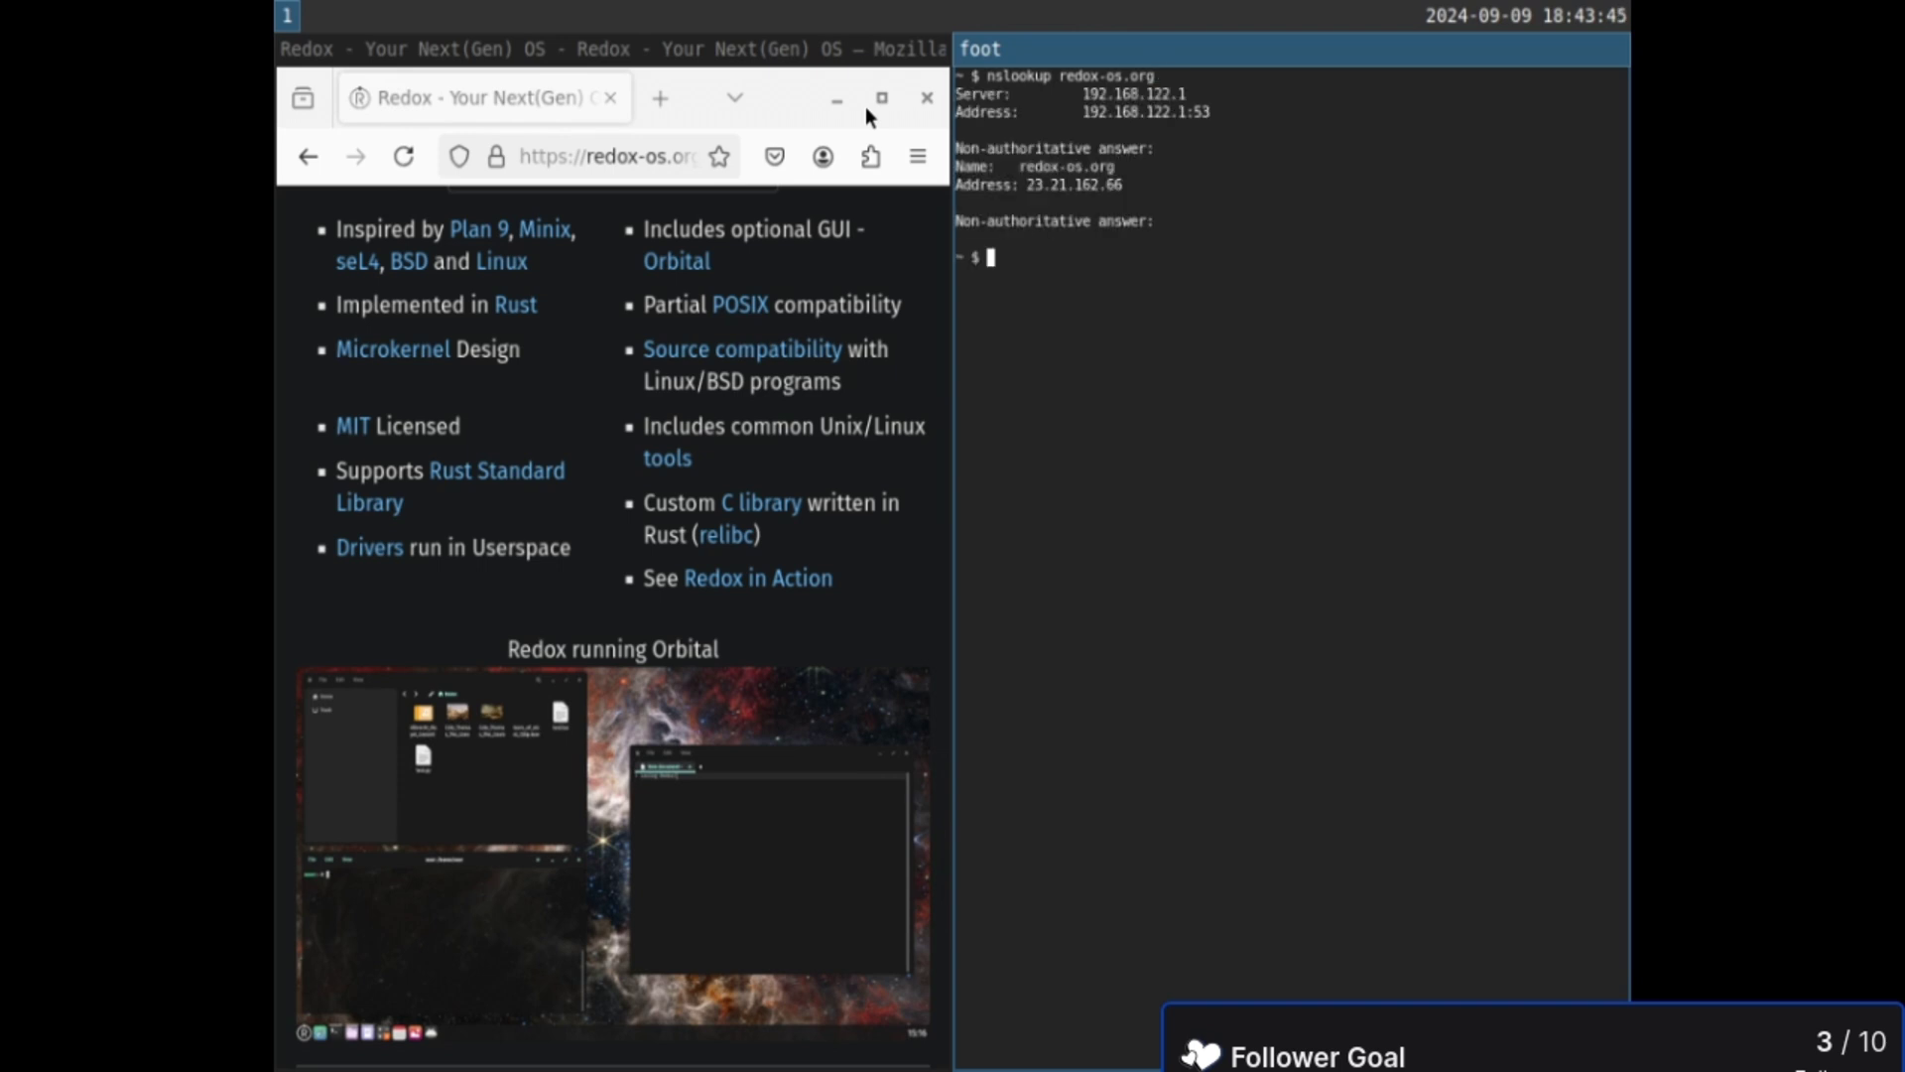
- Open the resolved address 23.21.162.66 in a new Firefox tab over plain HTTP and scroll through it
double_click(1045, 184)
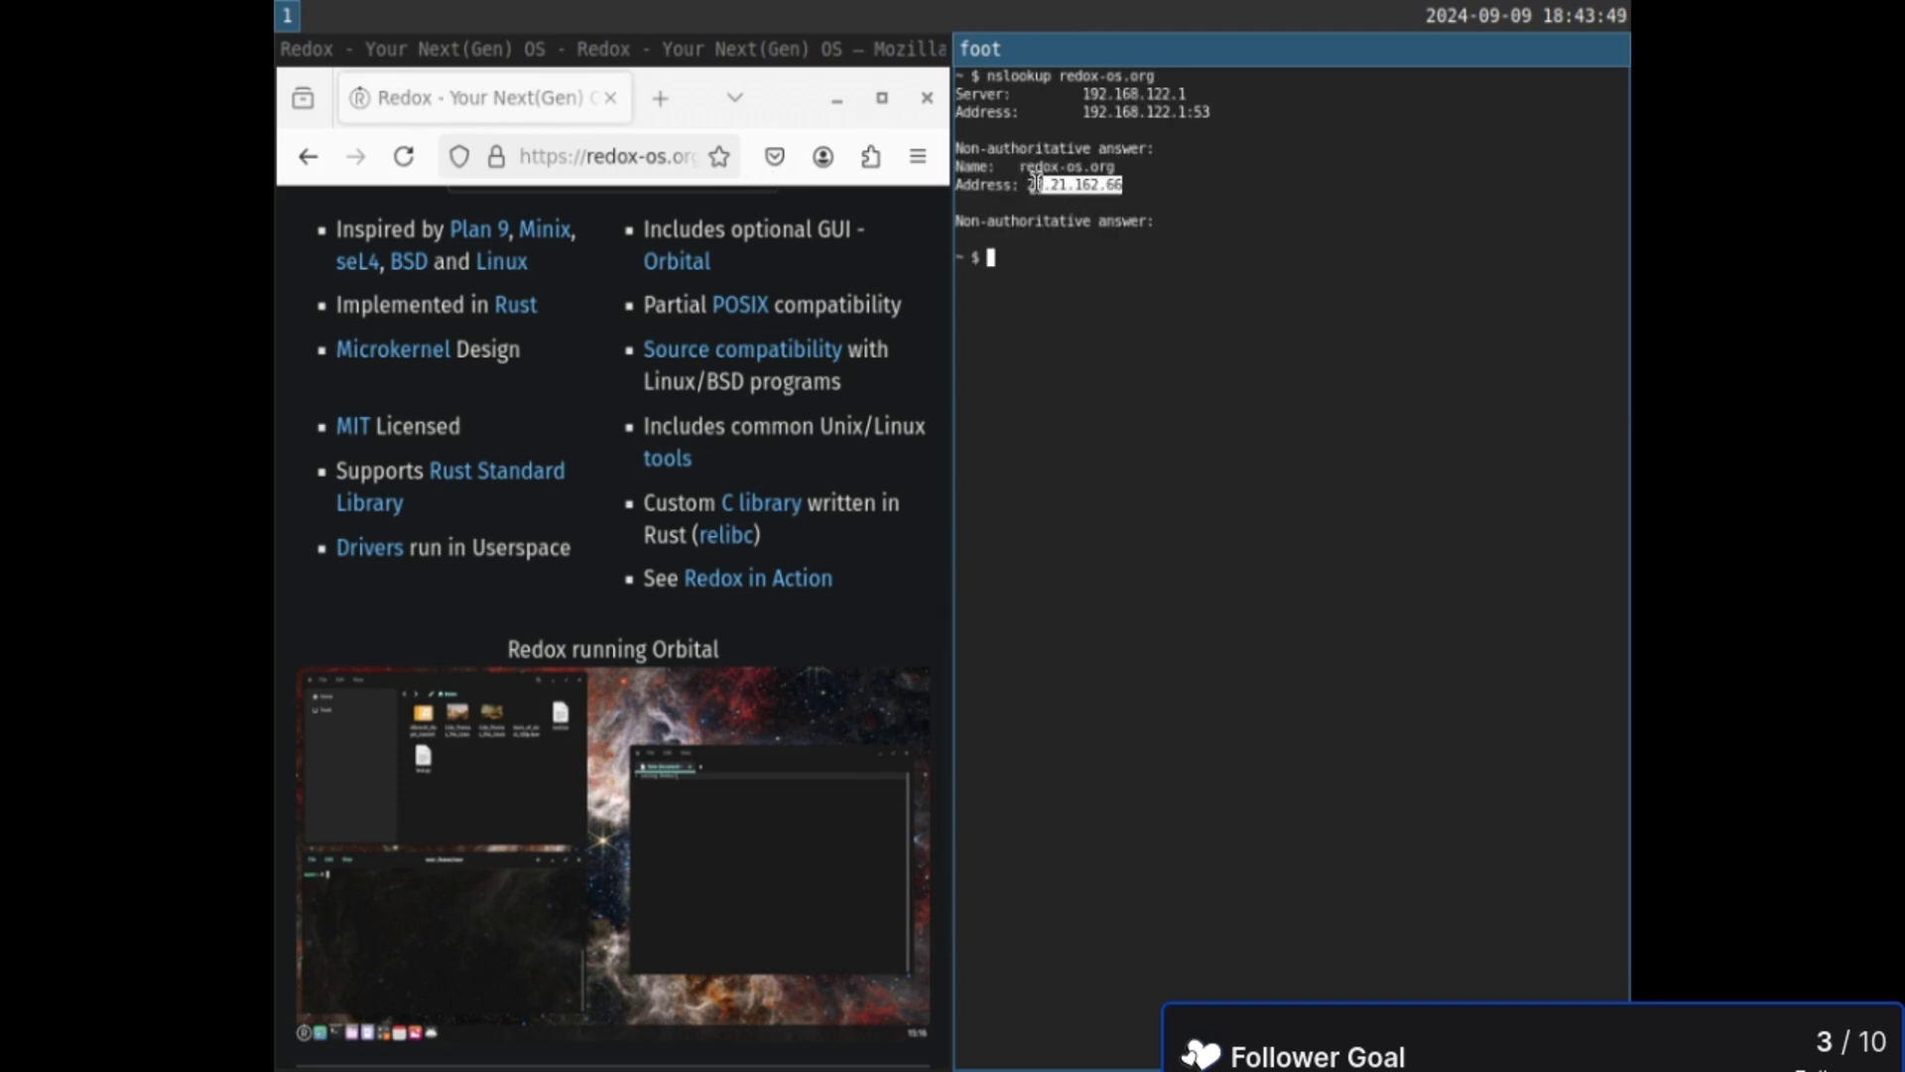
double_click(1049, 185)
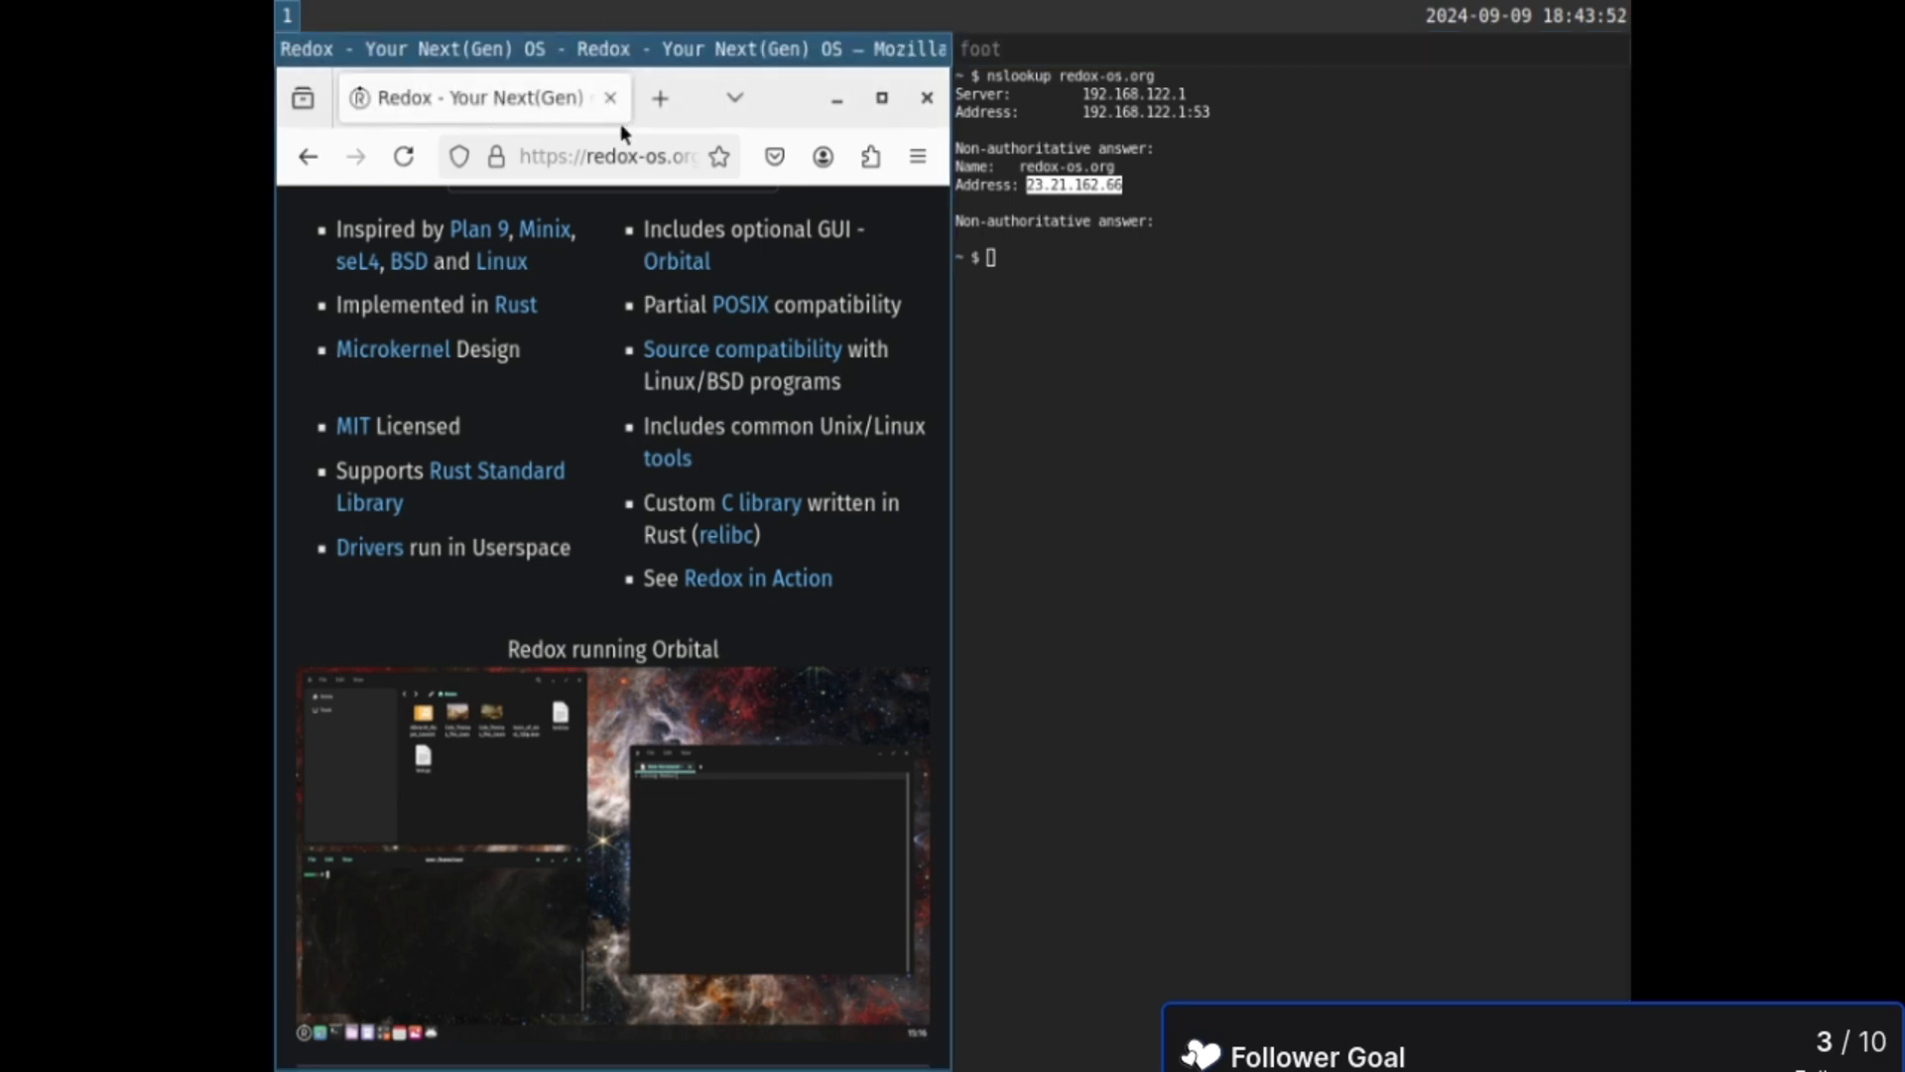
left_click(658, 97)
type("23.21.162.66")
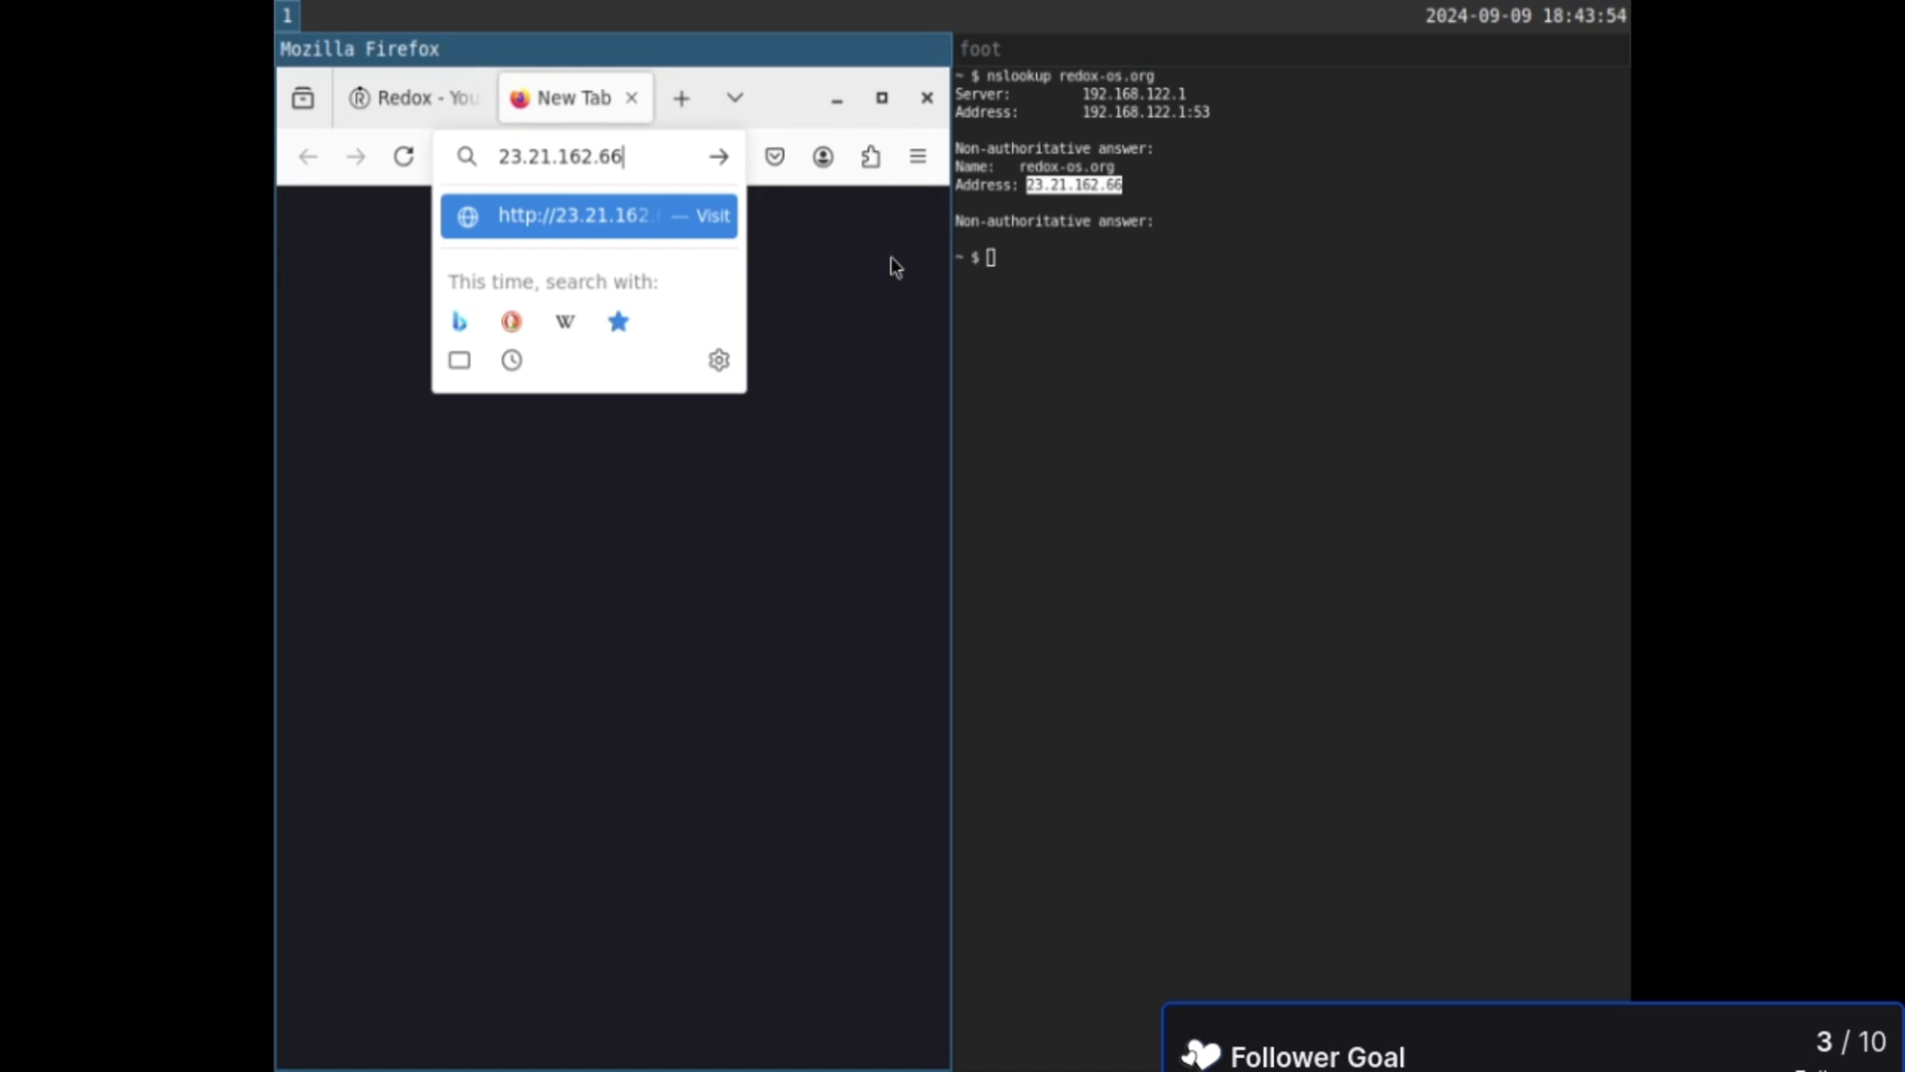
key("Return")
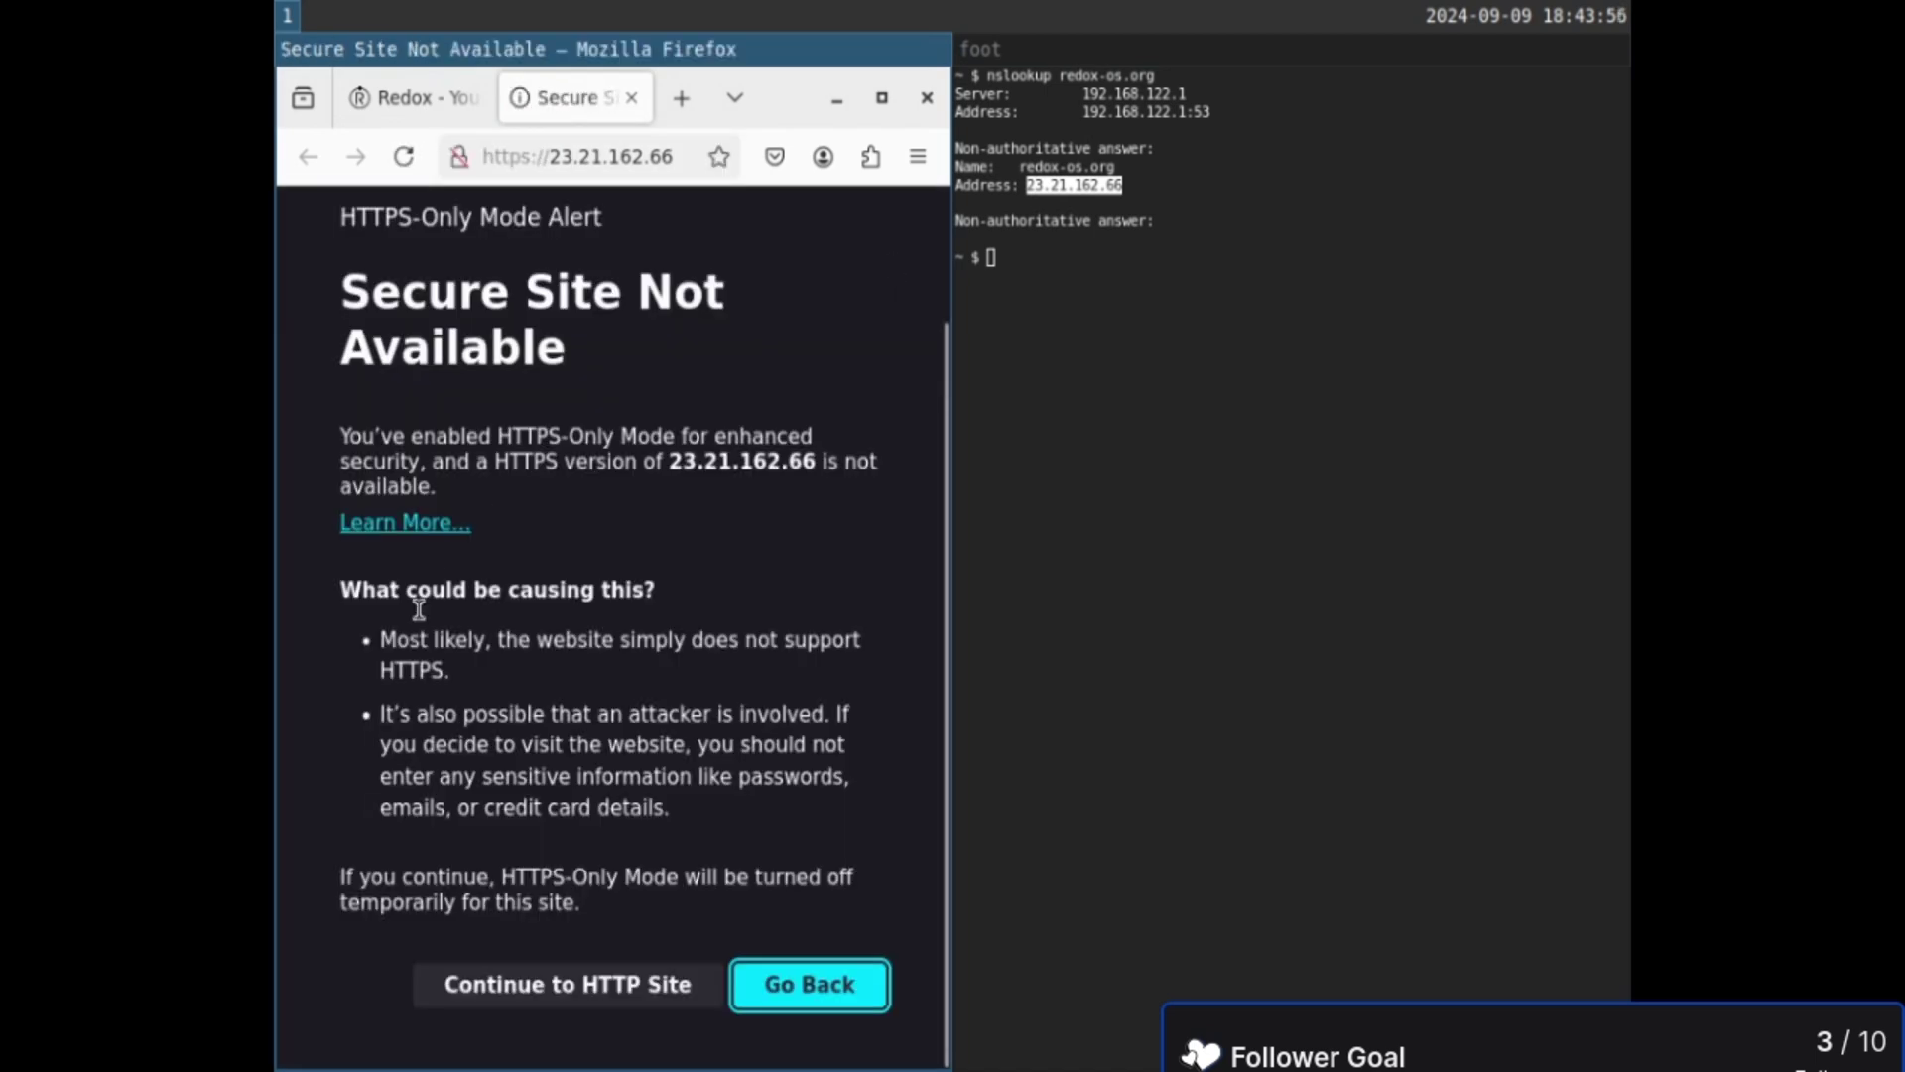
left_click(581, 988)
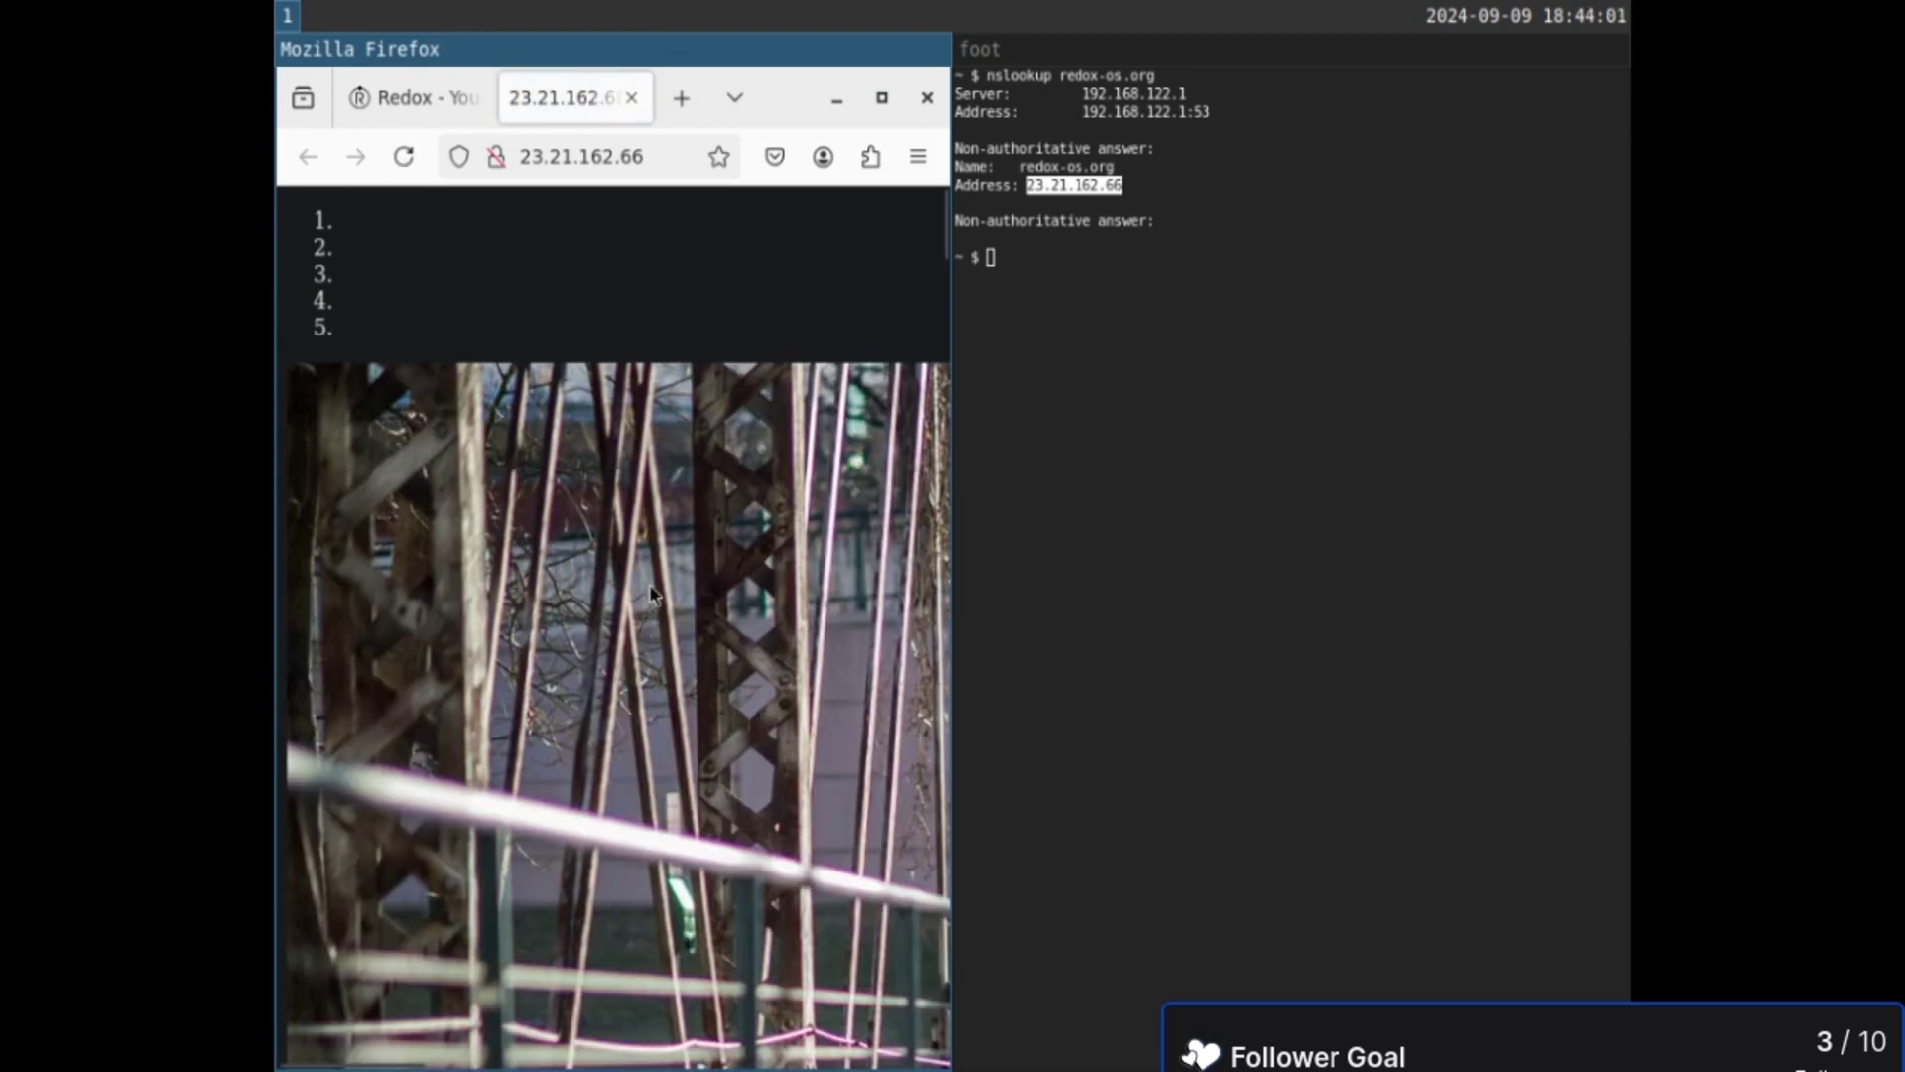
scroll(649, 574, "down", 8)
scroll(651, 583, "down", 20)
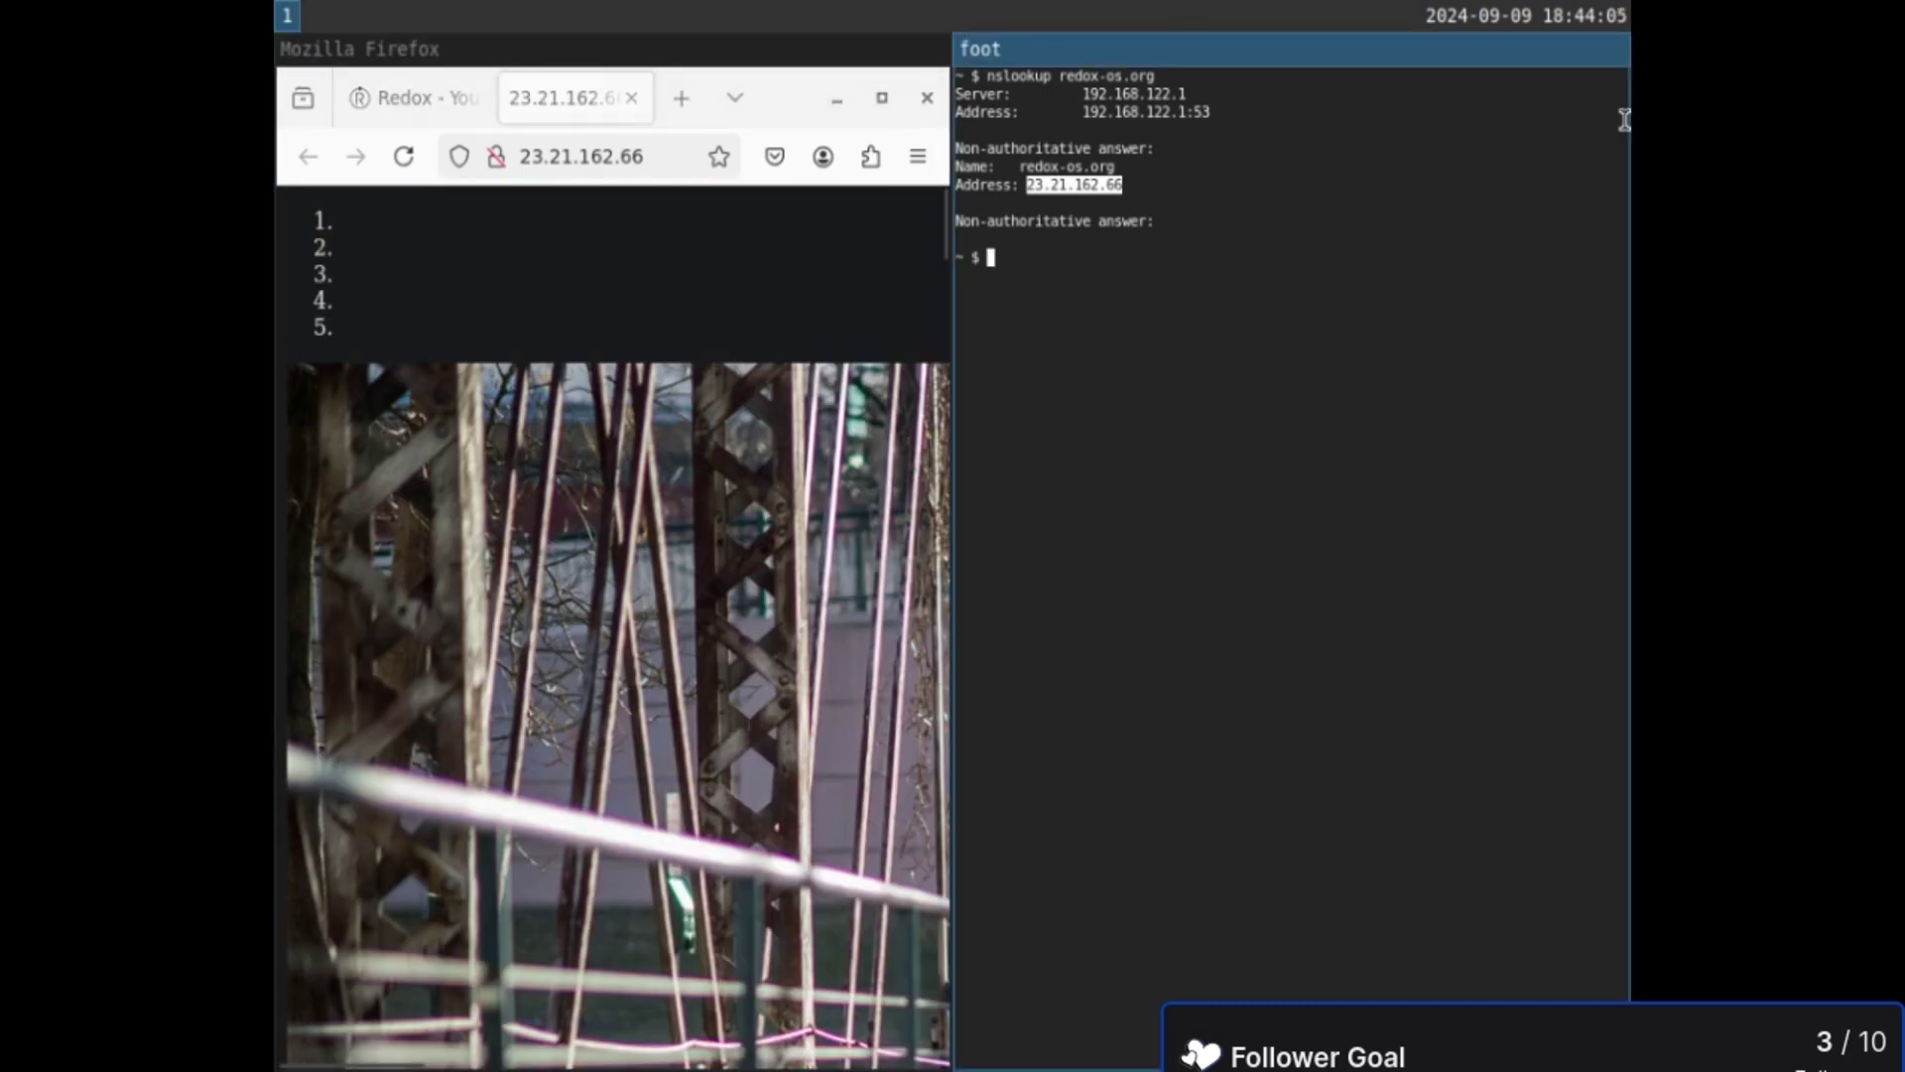
scroll(655, 596, "up", 10)
scroll(655, 595, "down", 10)
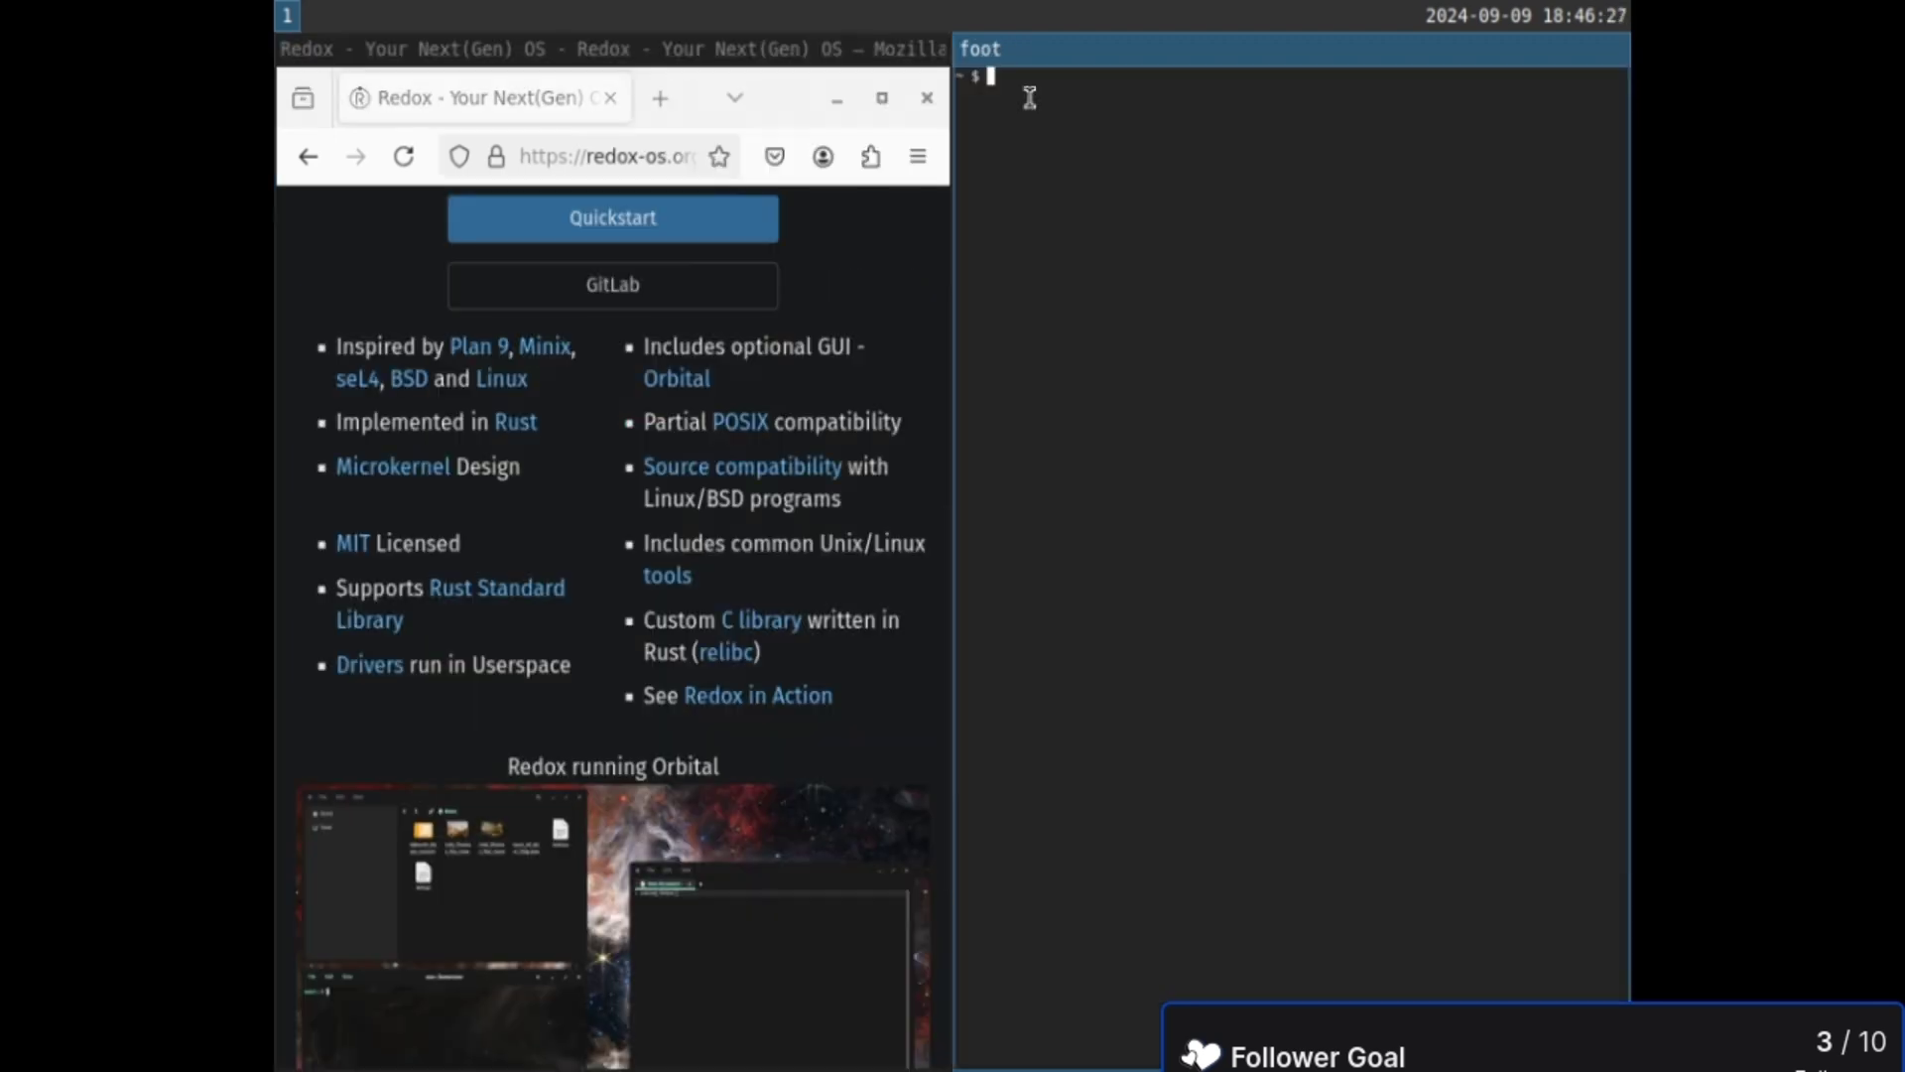
- Note 'redoxos.me -> 301/302 Redirect -> redox-os.org' at the foot prompt, then close the terminal
type("redoxos.me -> cNAME - redox-os")
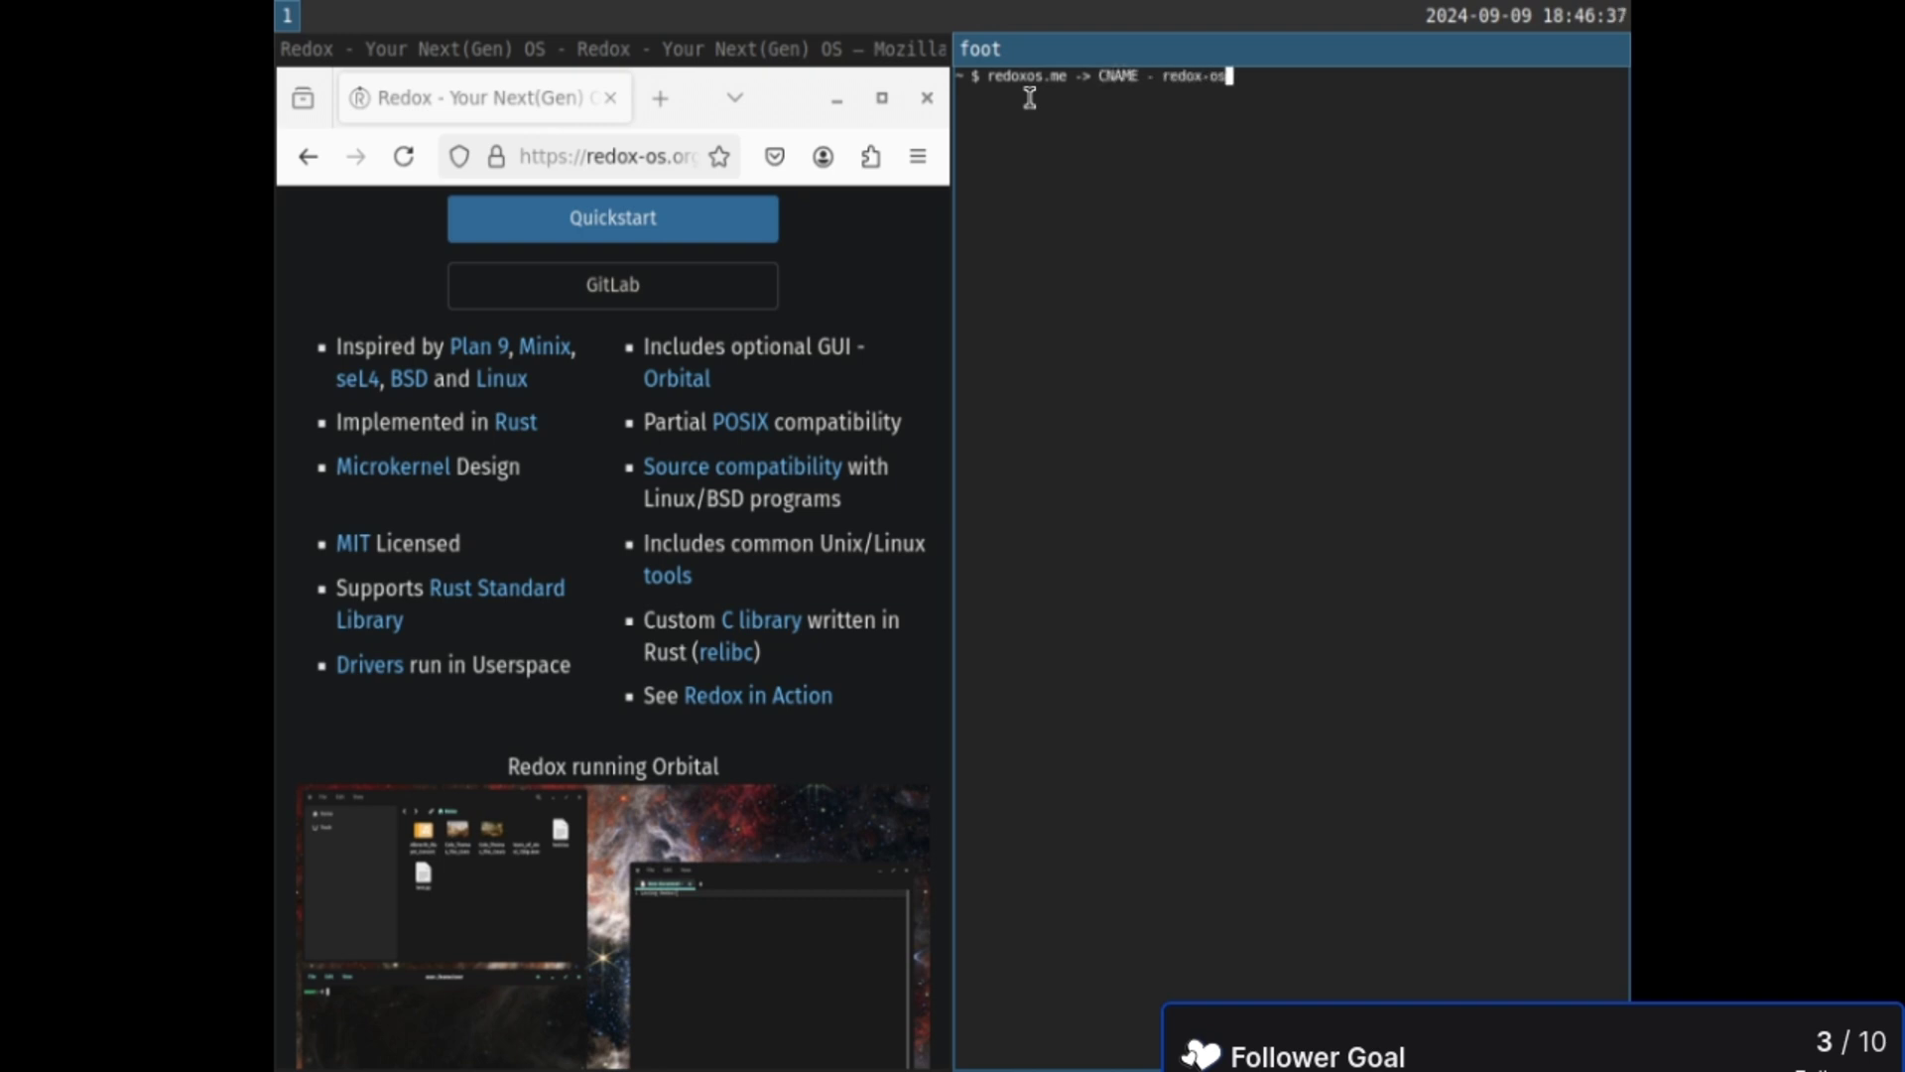
type(".org")
key("Left")
key("Left")
key("Left")
key("Left")
key("Left")
key("Right")
key("Right")
key("Right")
key("Right")
key("Right")
key("Left")
key("Left")
key("Left")
key("Left")
key("Left")
key("Left")
key("Left")
key("Left")
key("Left")
key("Left")
key("Left")
key("Left")
key("Left")
type(">")
key("Right")
key("Right")
key("Right")
key("Right")
key("Right")
key("Right")
key("Right")
key("Right")
key("Right")
key("Right")
key("Right")
key("Right")
key("Right")
key("BackSpace")
key("BackSpace")
key("BackSpace")
key("BackSpace")
key("BackSpace")
key("BackSpace")
key("BackSpace")
key("BackSpace")
key("BackSpace")
key("BackSpace")
key("BackSpace")
key("BackSpace")
key("BackSpace")
key("BackSpace")
key("BackSpace")
key("BackSpace")
key("BackSpace")
key("BackSpace")
key("BackSpace")
key("BackSpace")
key("BackSpace")
key("BackSpace")
type("> 301/302 Redirect -> ")
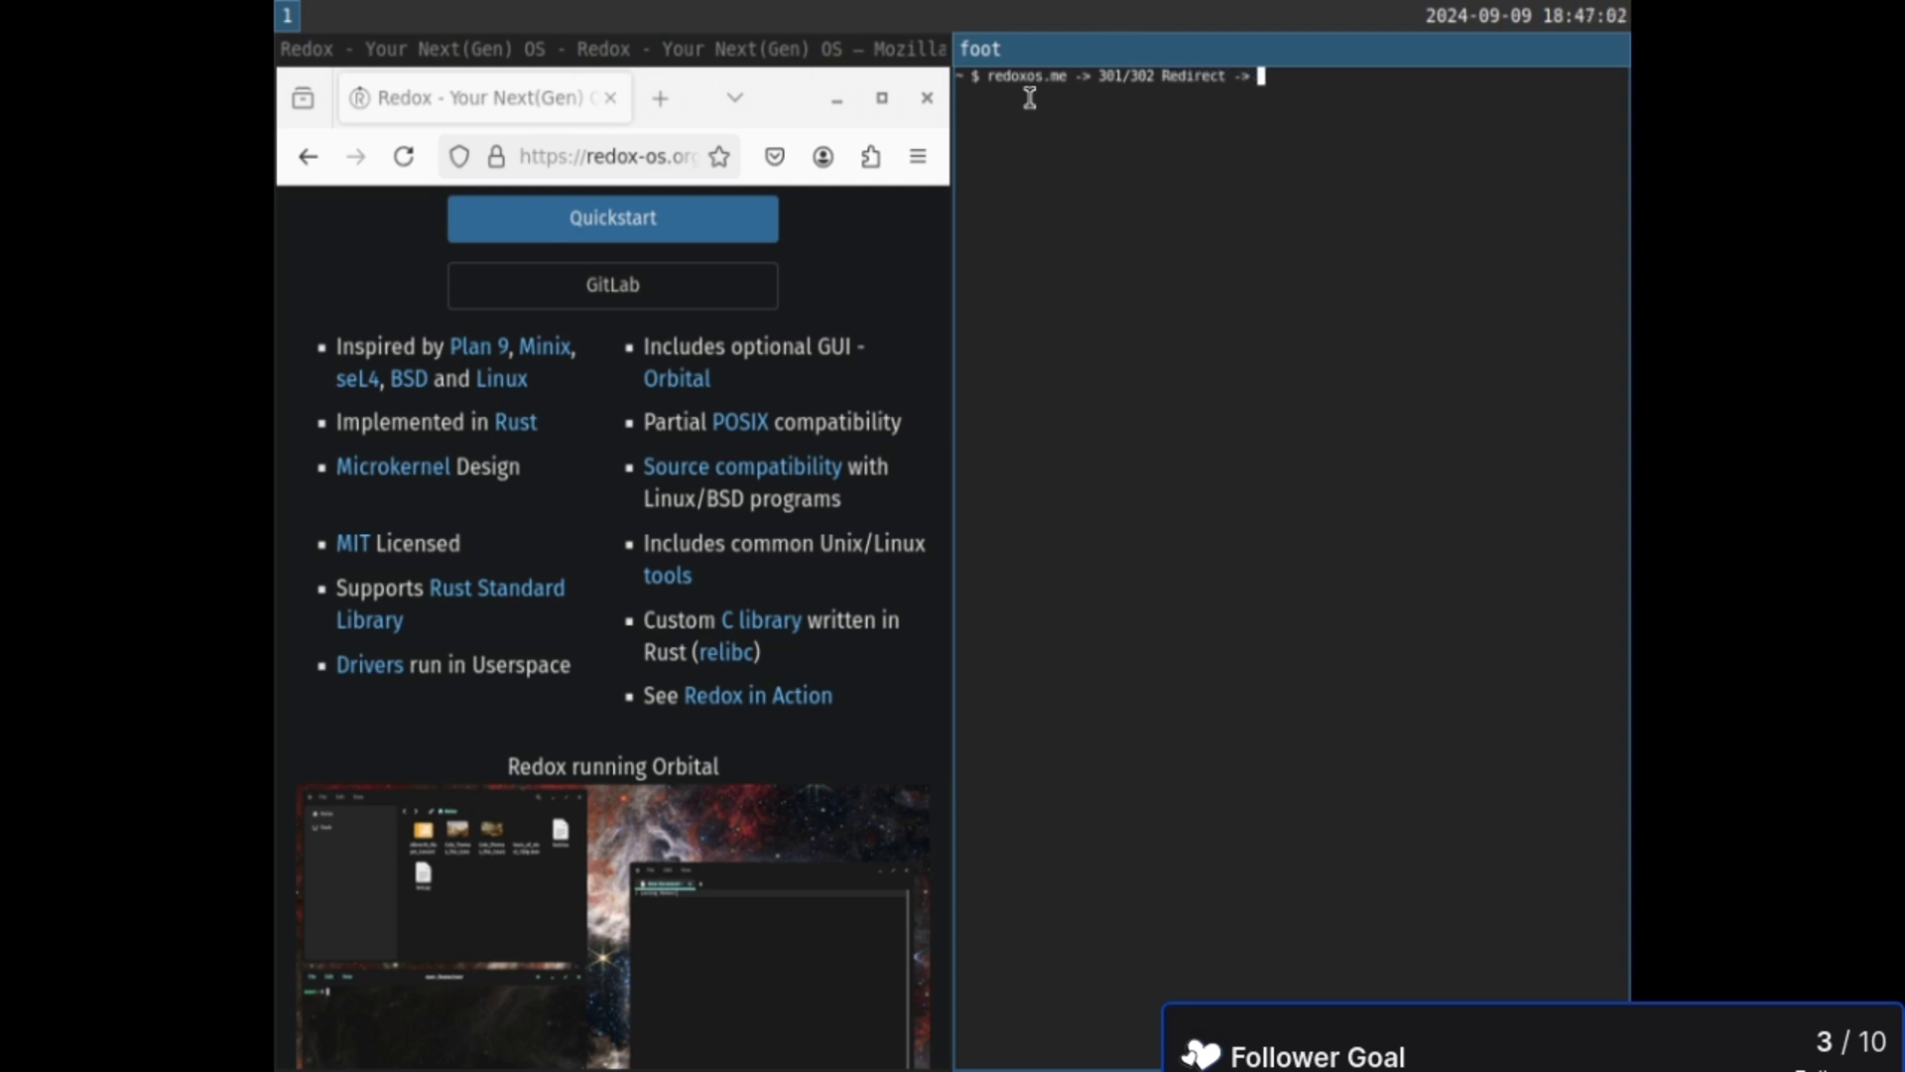
type("redox-os.org^C")
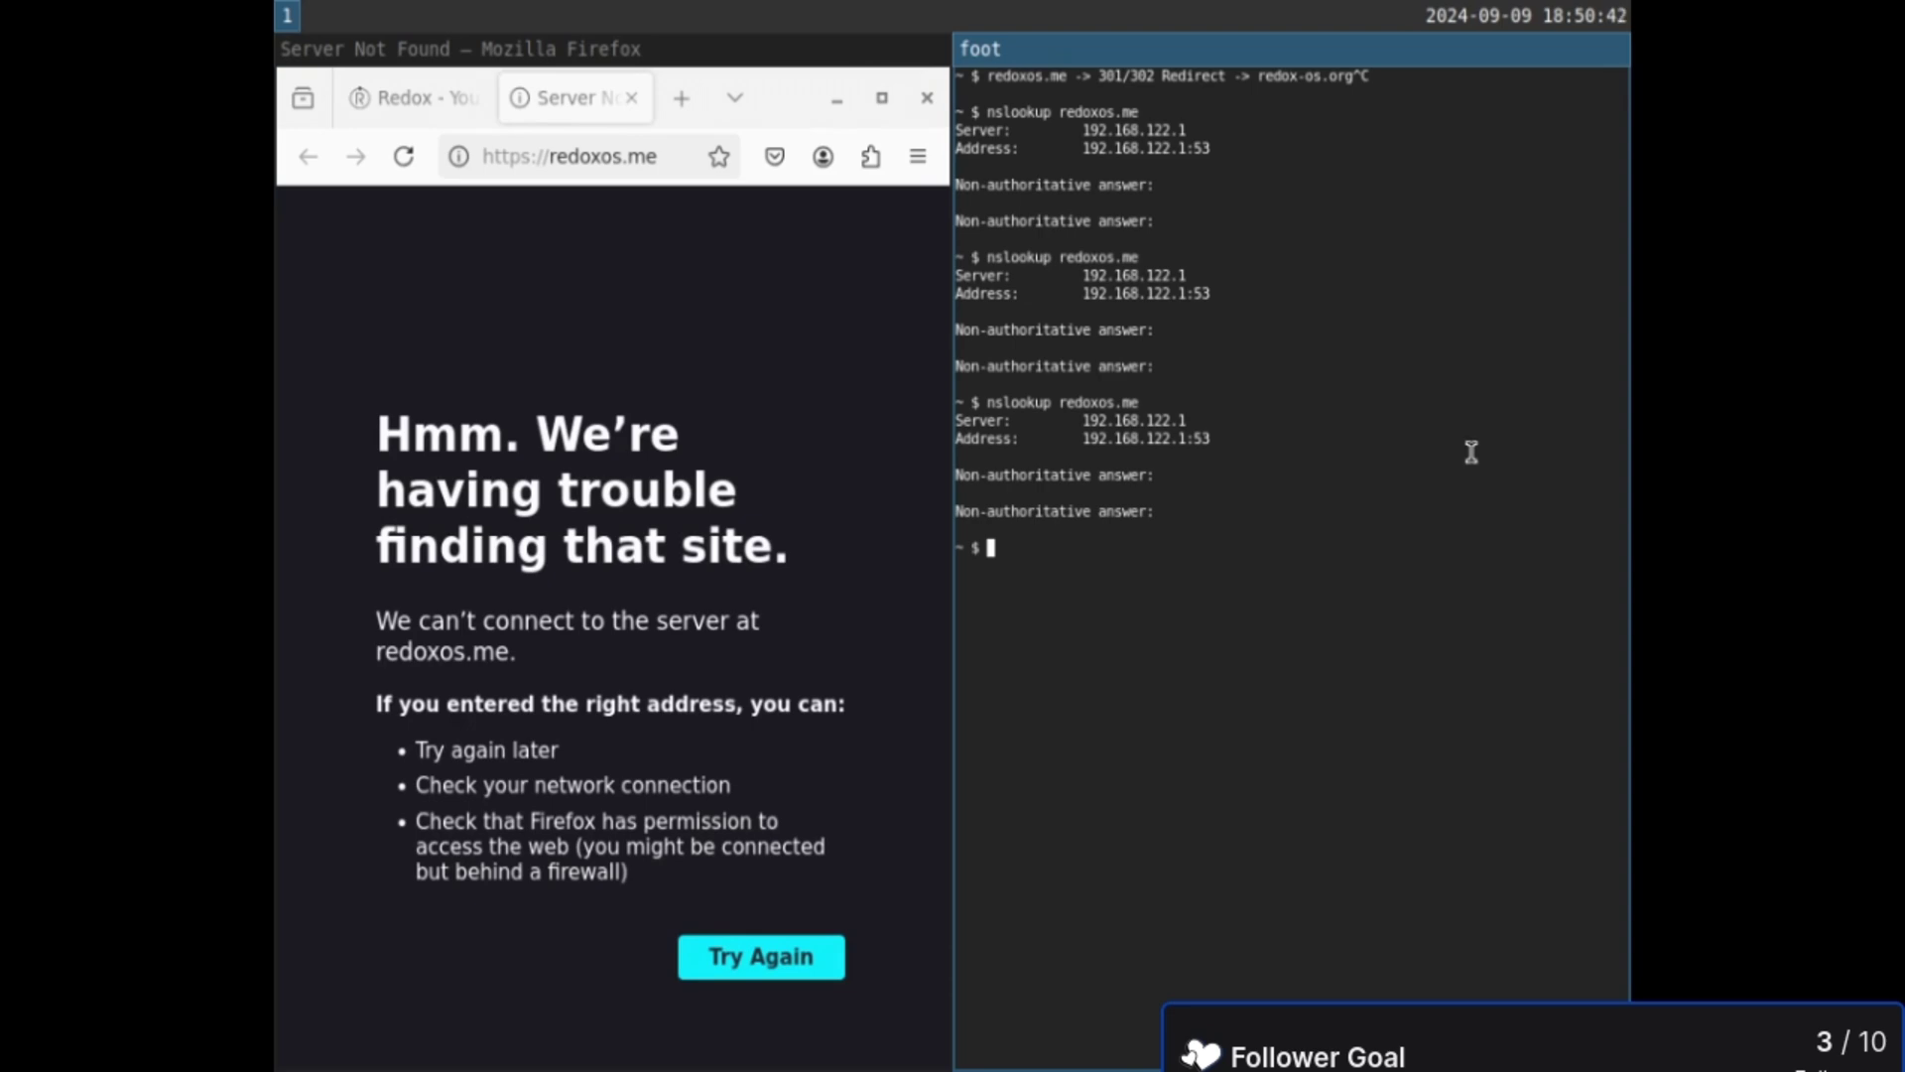
key("ctrl+d")
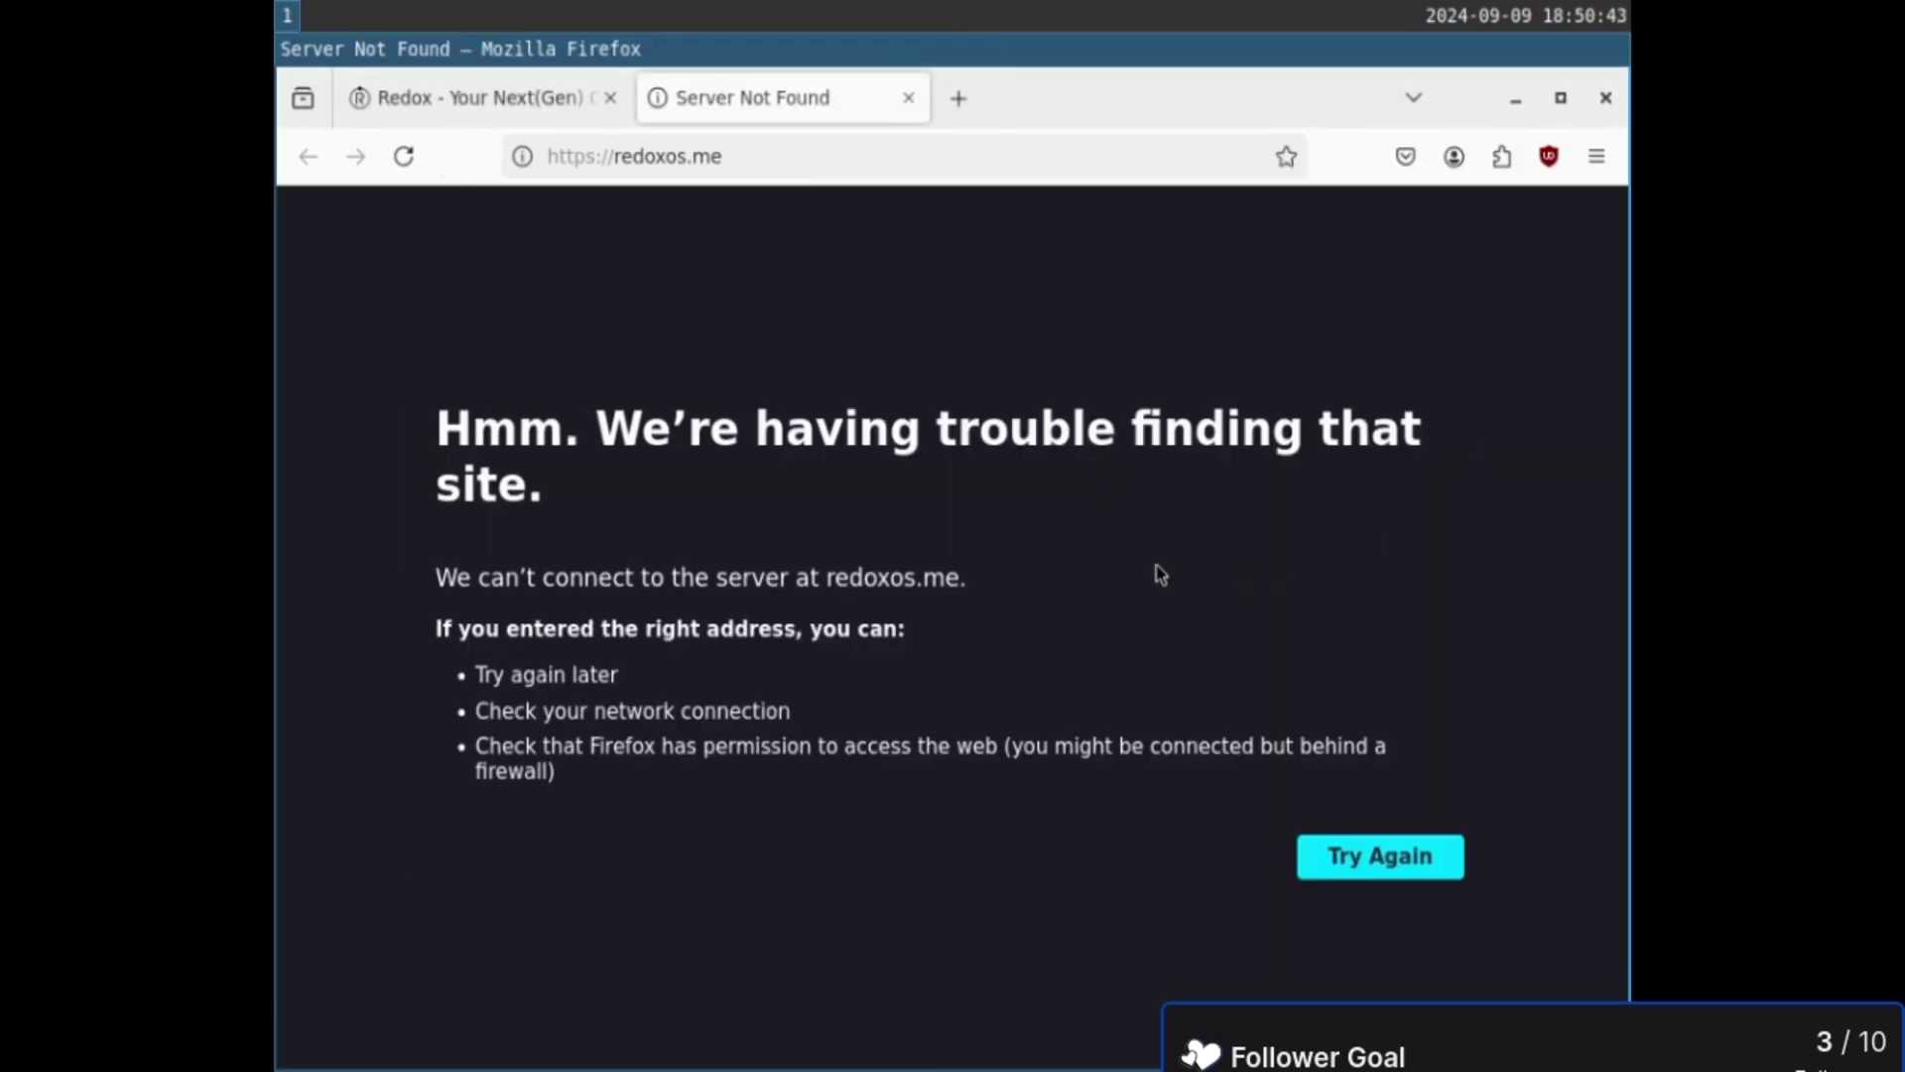
key("ctrl+w")
- Scroll the redox-os.org homepage and open its Community page
scroll(914, 327, "up", 6)
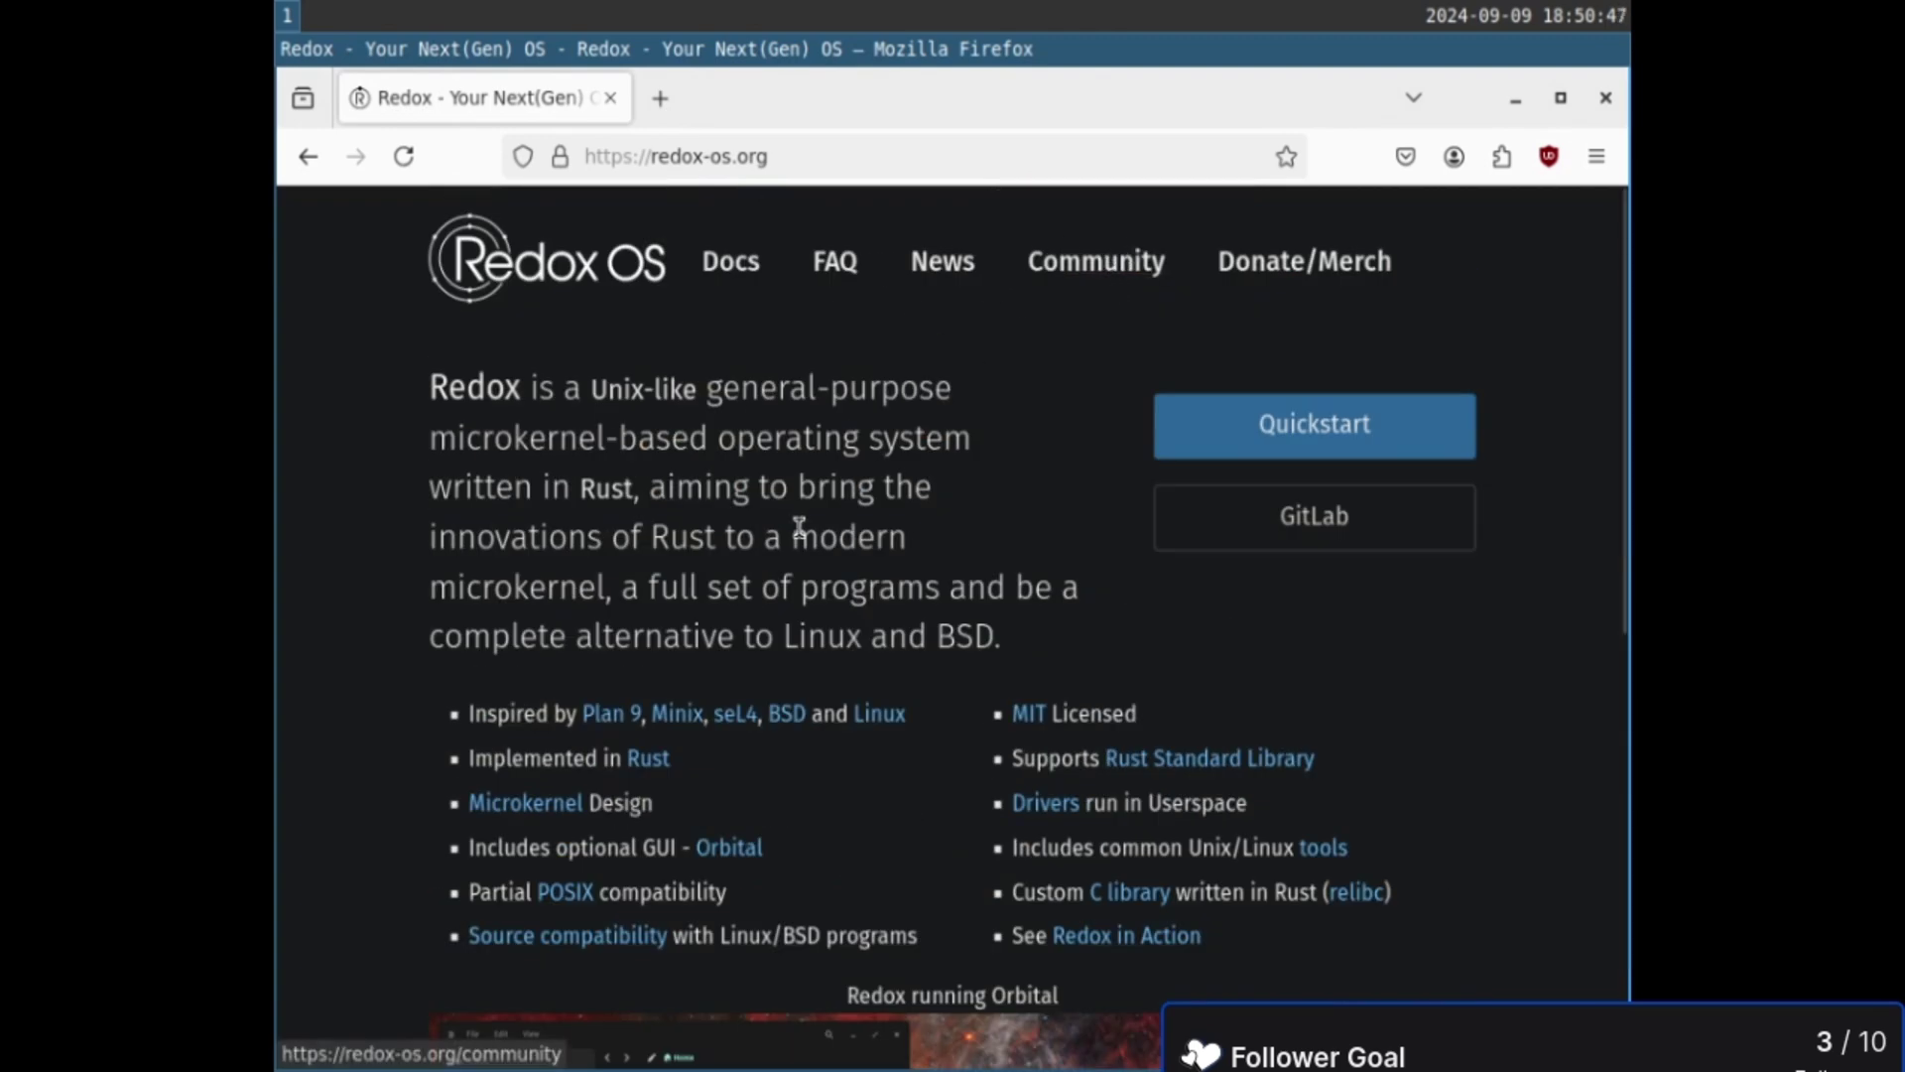
scroll(799, 525, "down", 6)
scroll(800, 532, "up", 6)
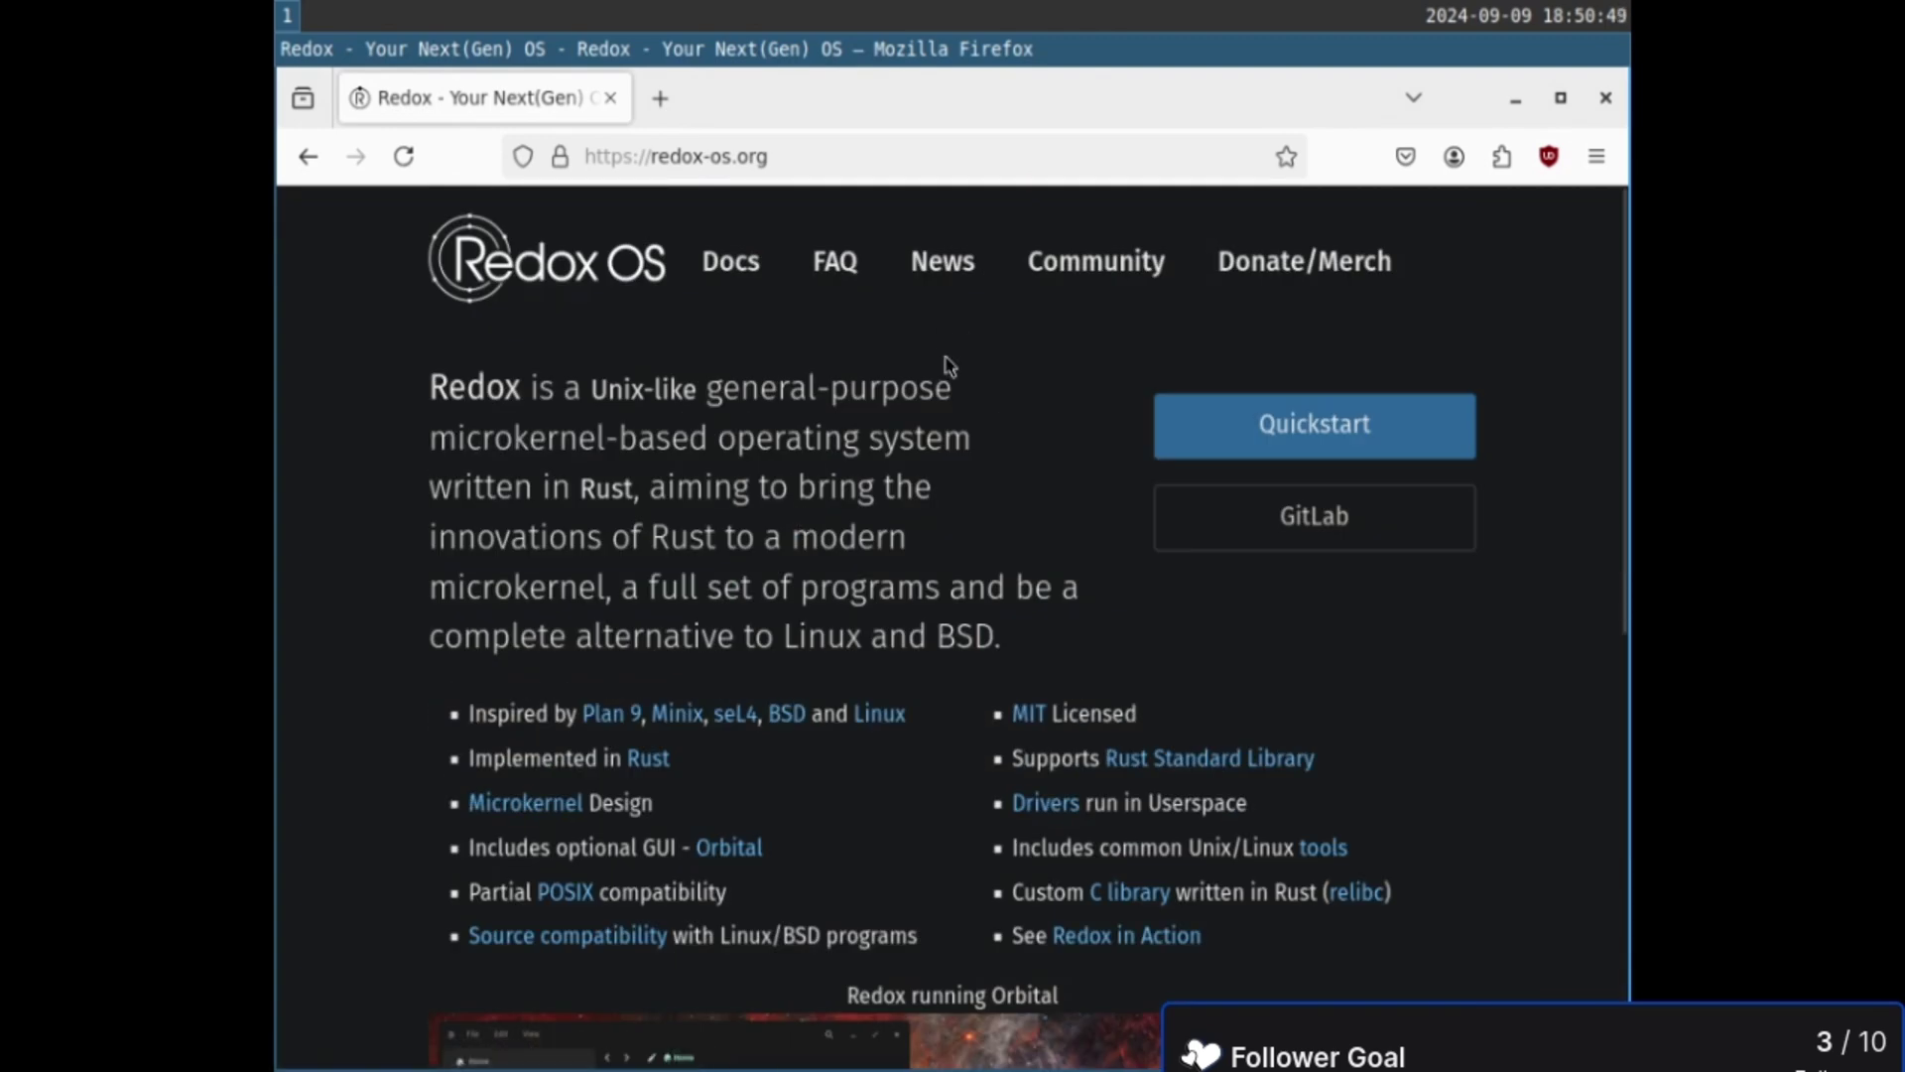
scroll(947, 365, "down", 6)
scroll(893, 608, "up", 6)
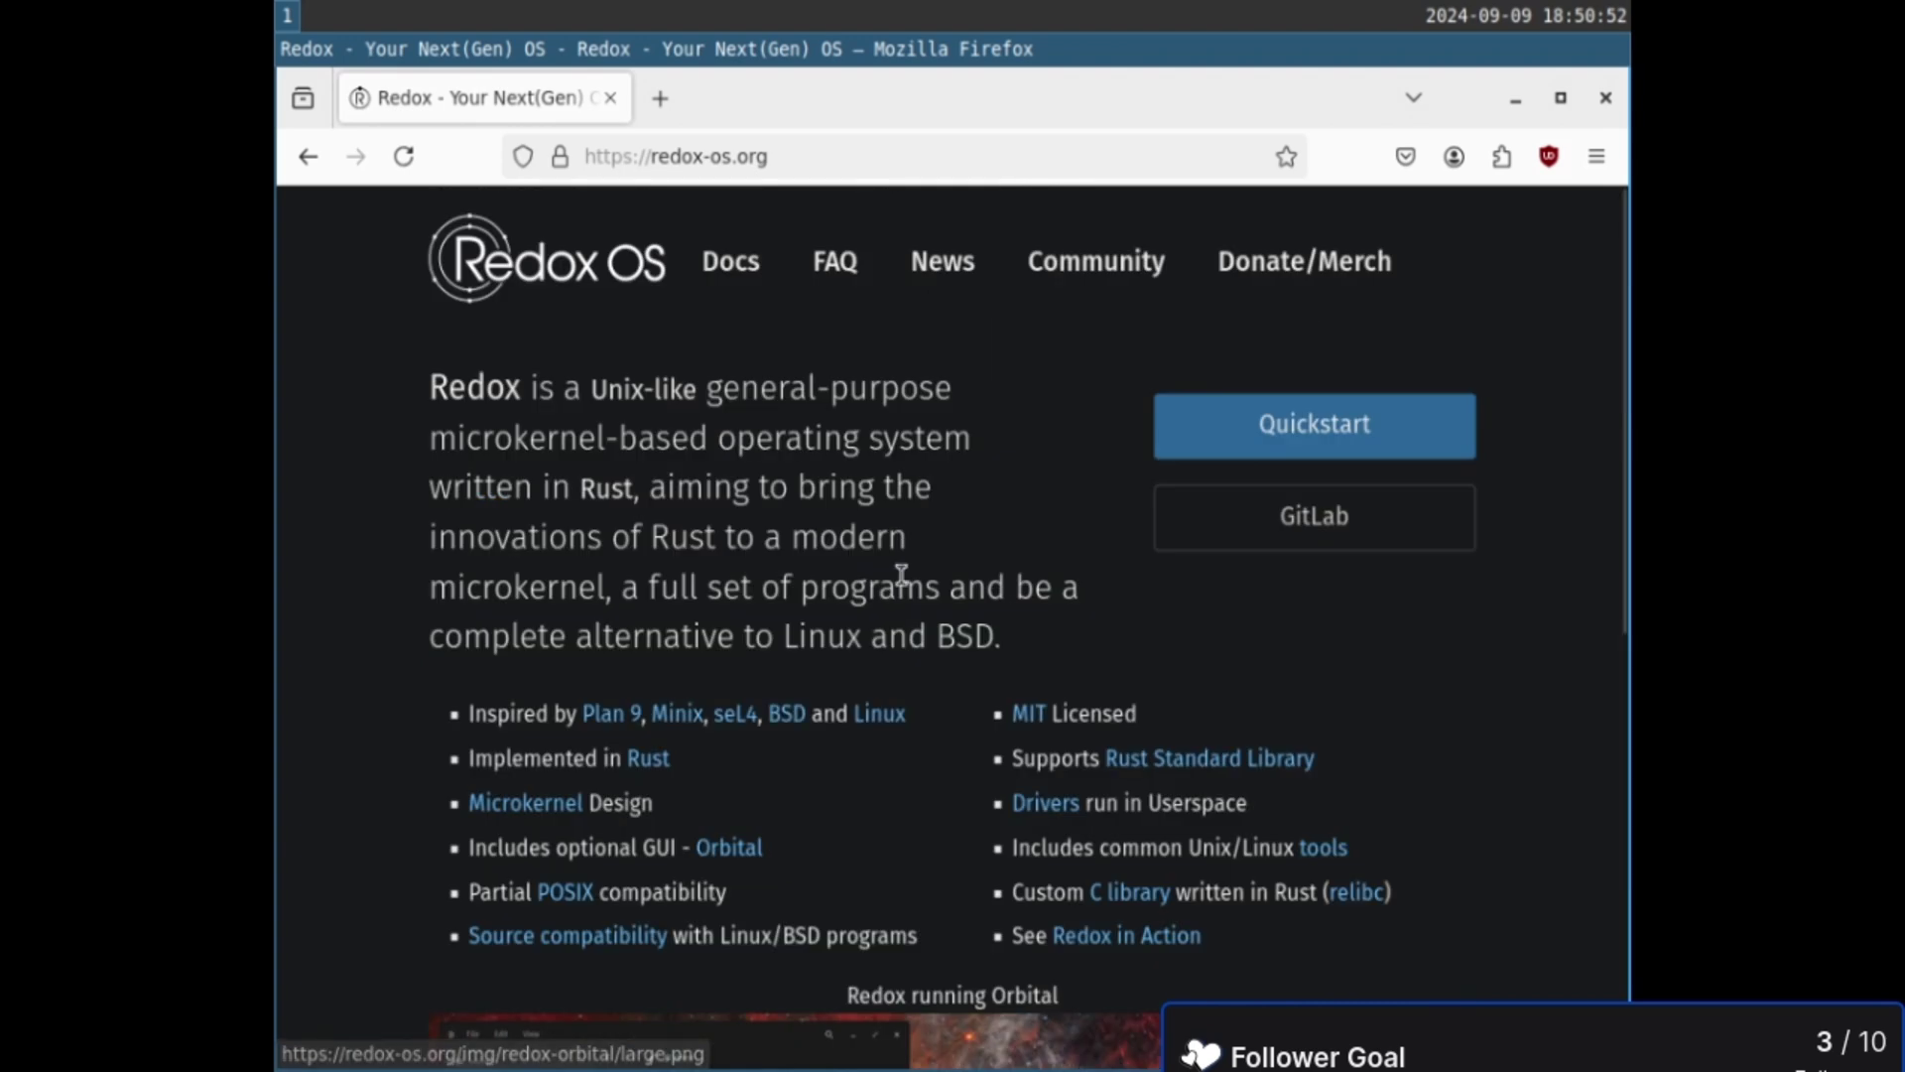
left_click(1081, 270)
scroll(426, 586, "down", 10)
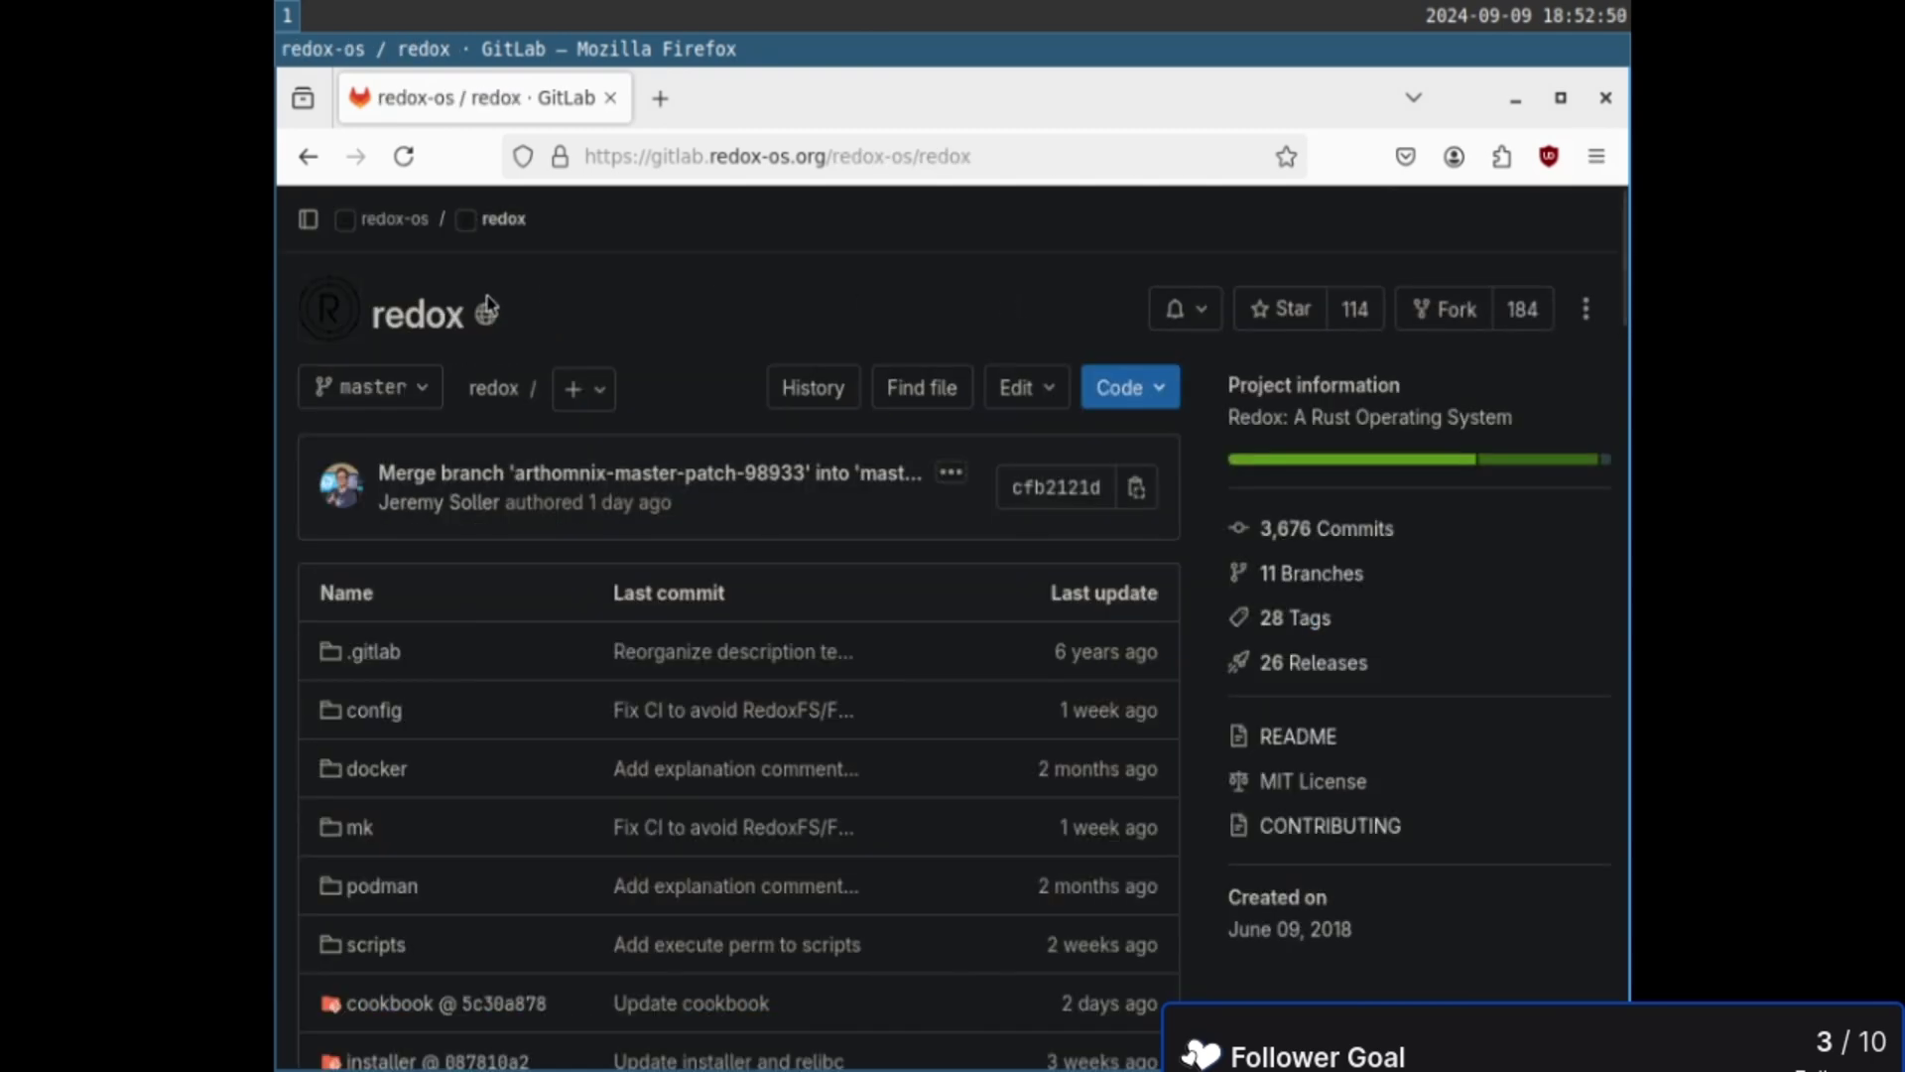
- Dock the project navigation sidebar and open the redox project's issue list
left_click(308, 221)
left_click(308, 223)
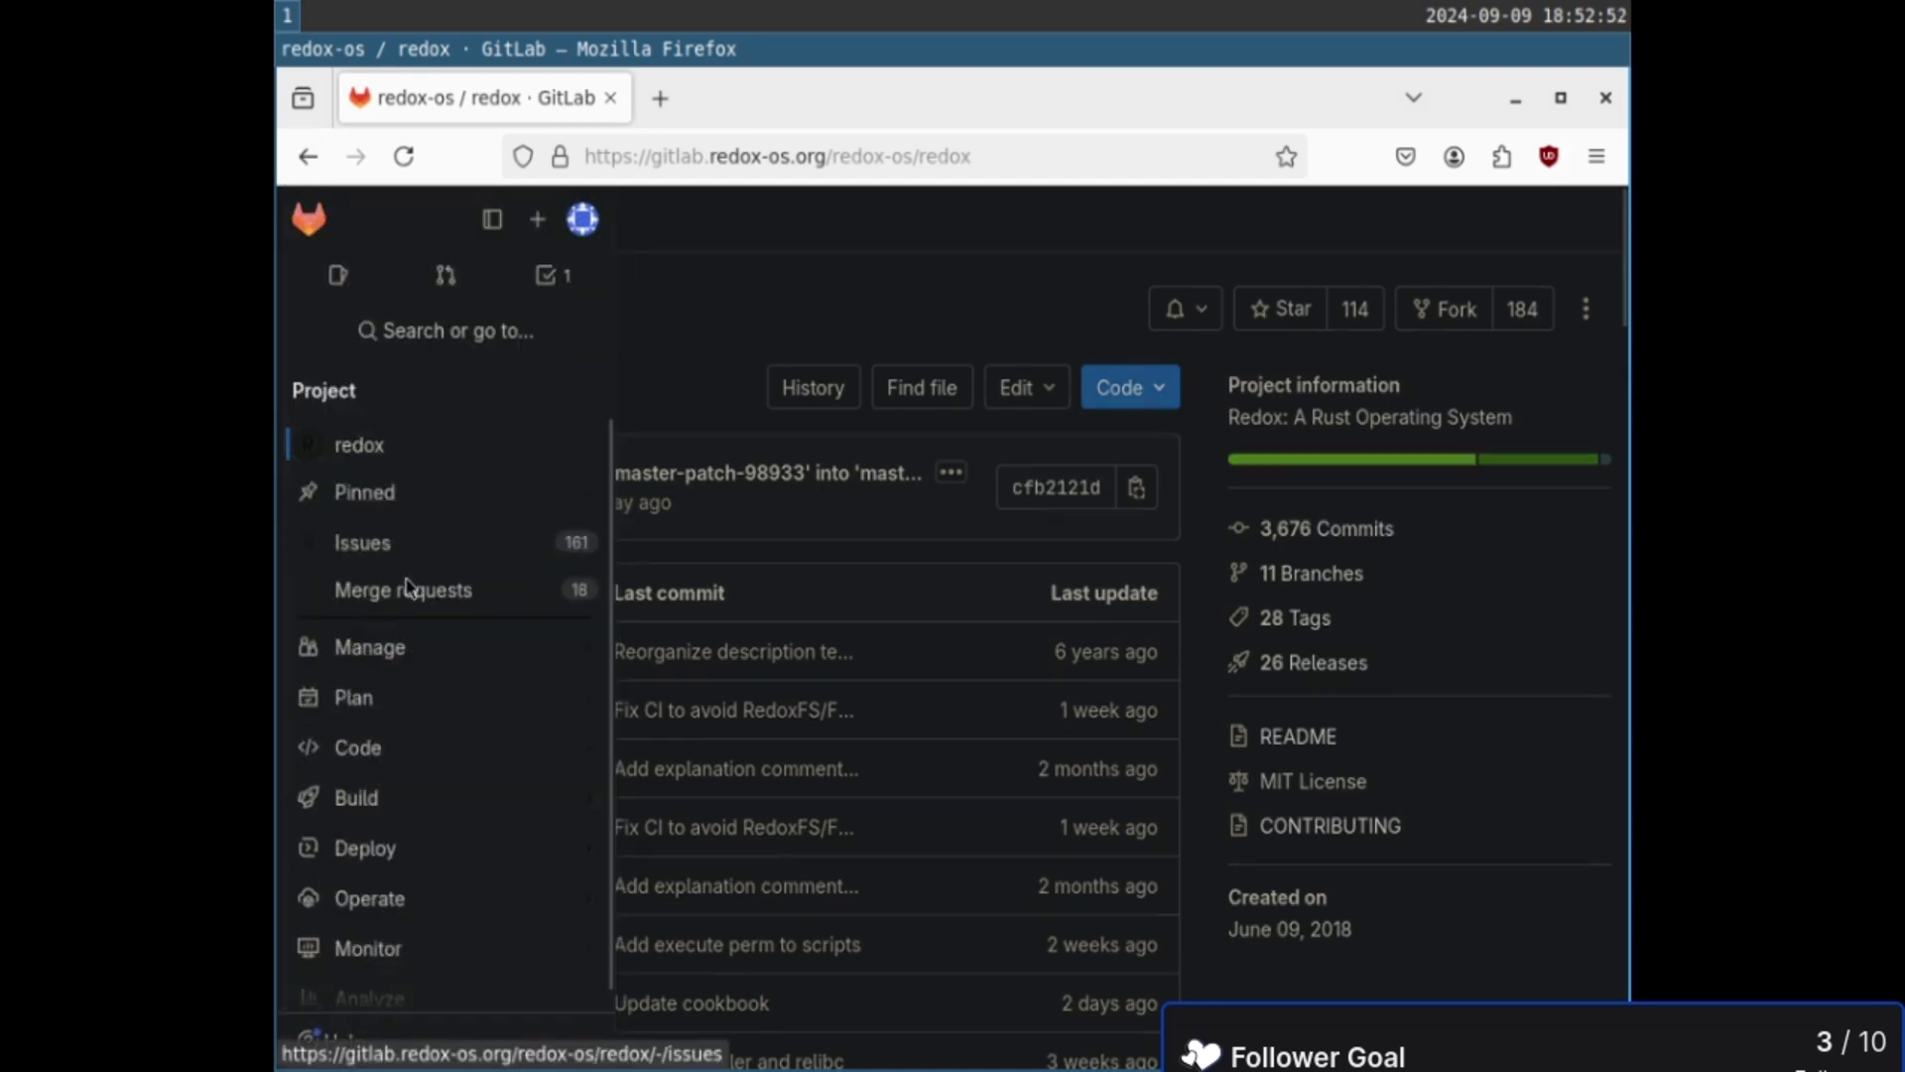
left_click(365, 544)
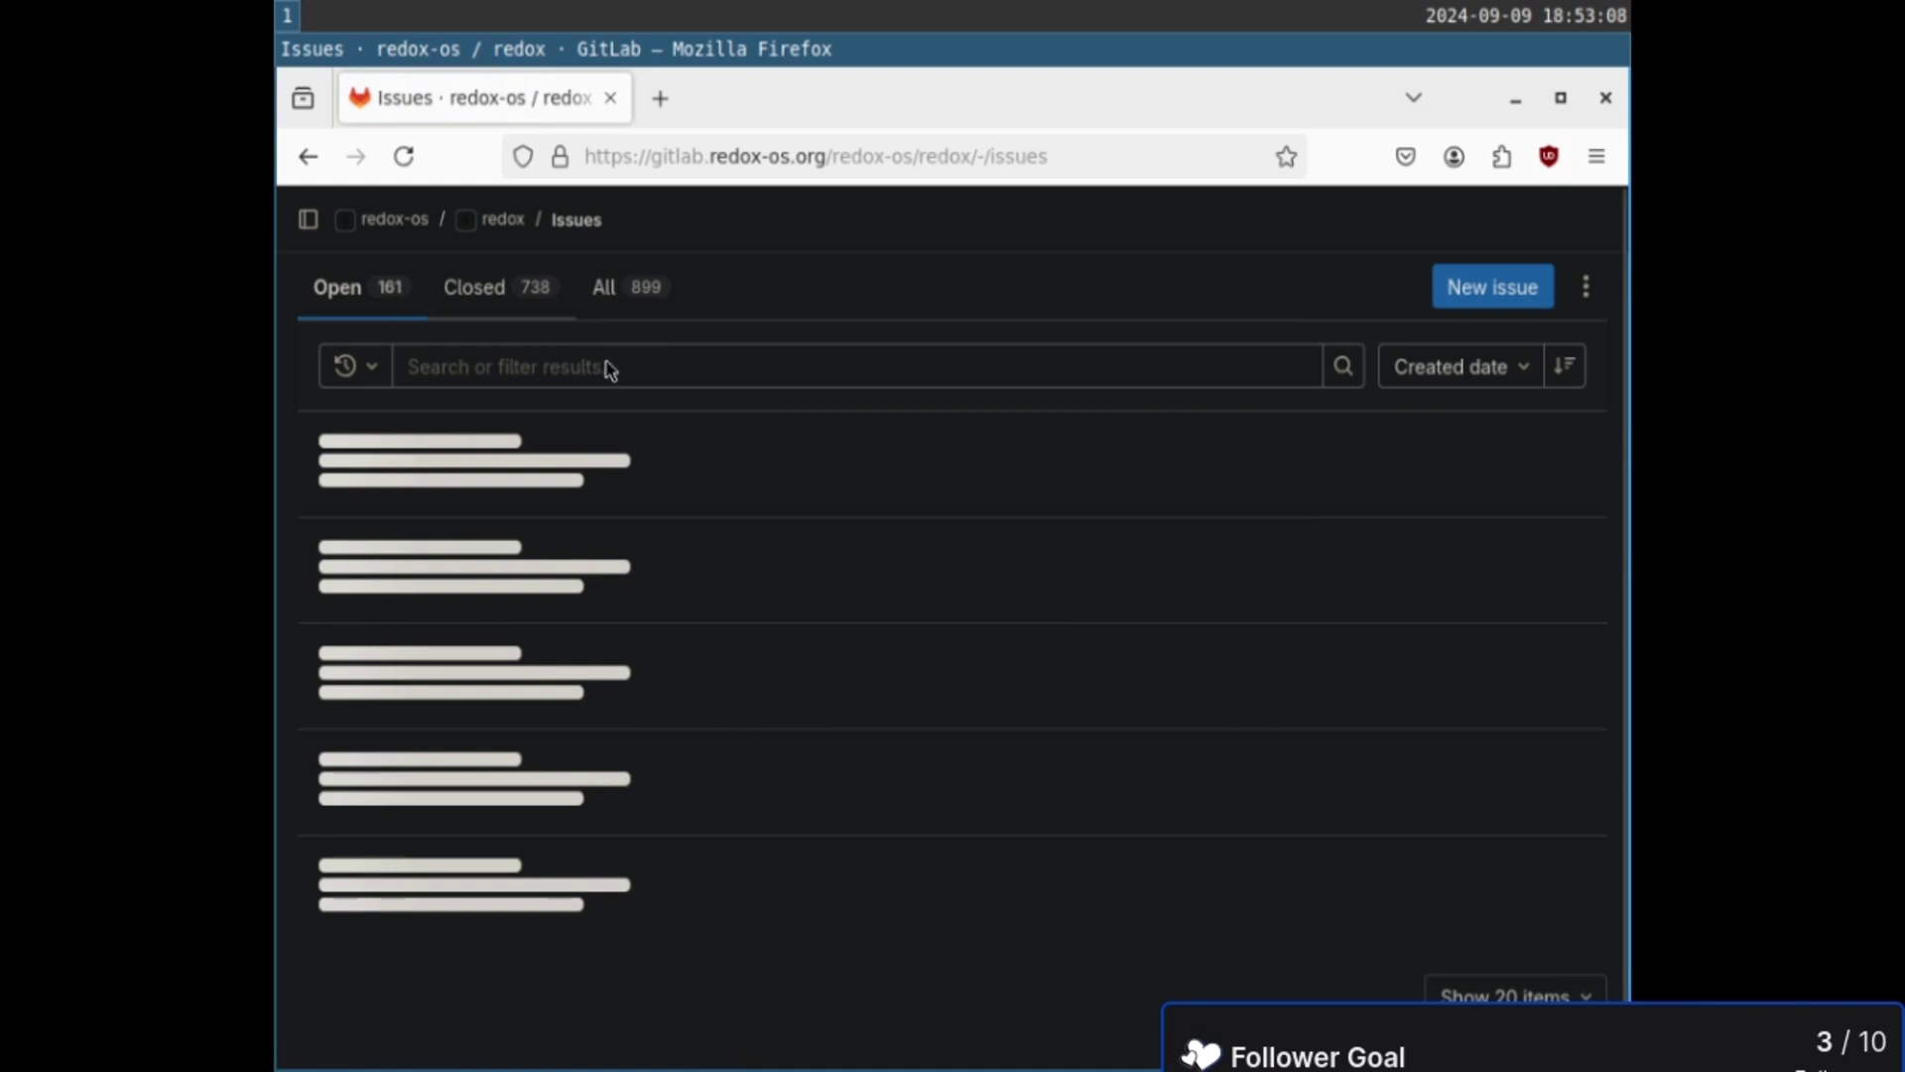
- Filter issues to your own author account and open #1522, 'virt-manager (ICH6 handling) support'
left_click(545, 366)
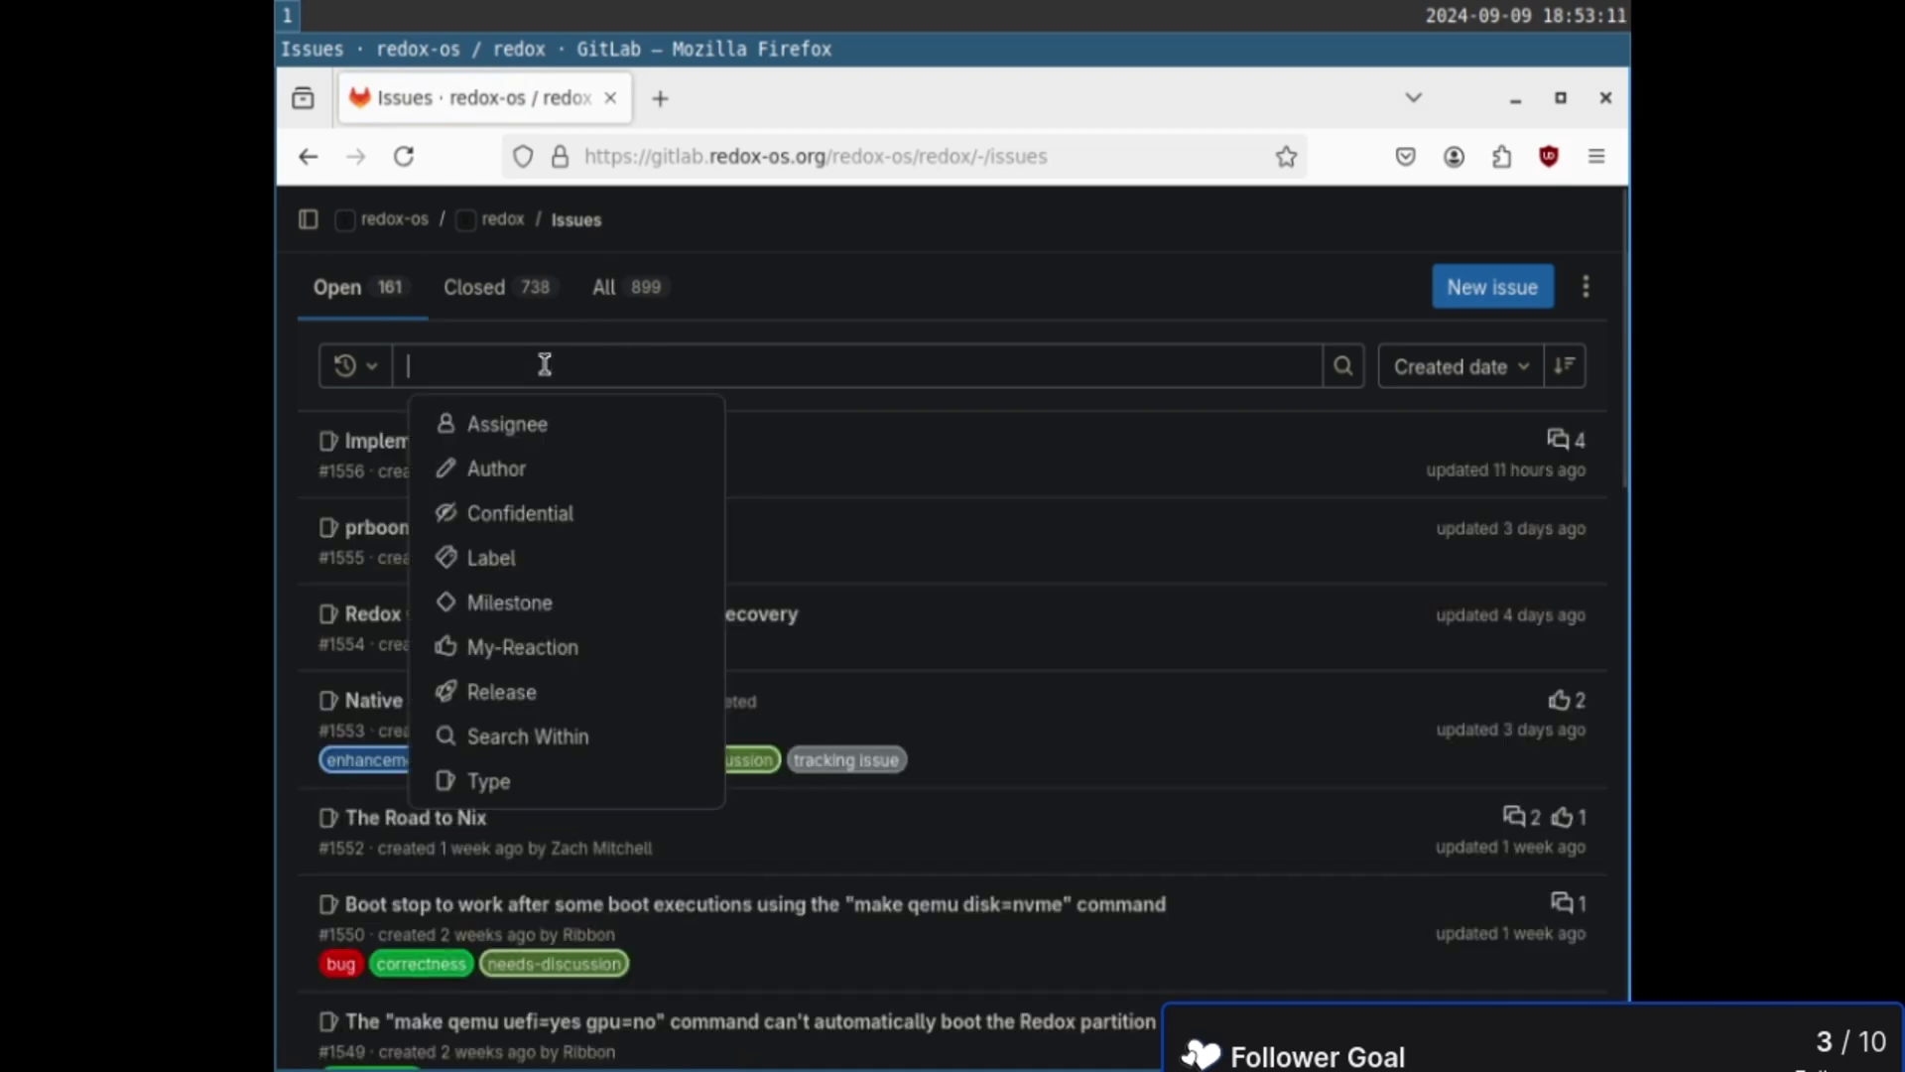
left_click(494, 465)
left_click(592, 425)
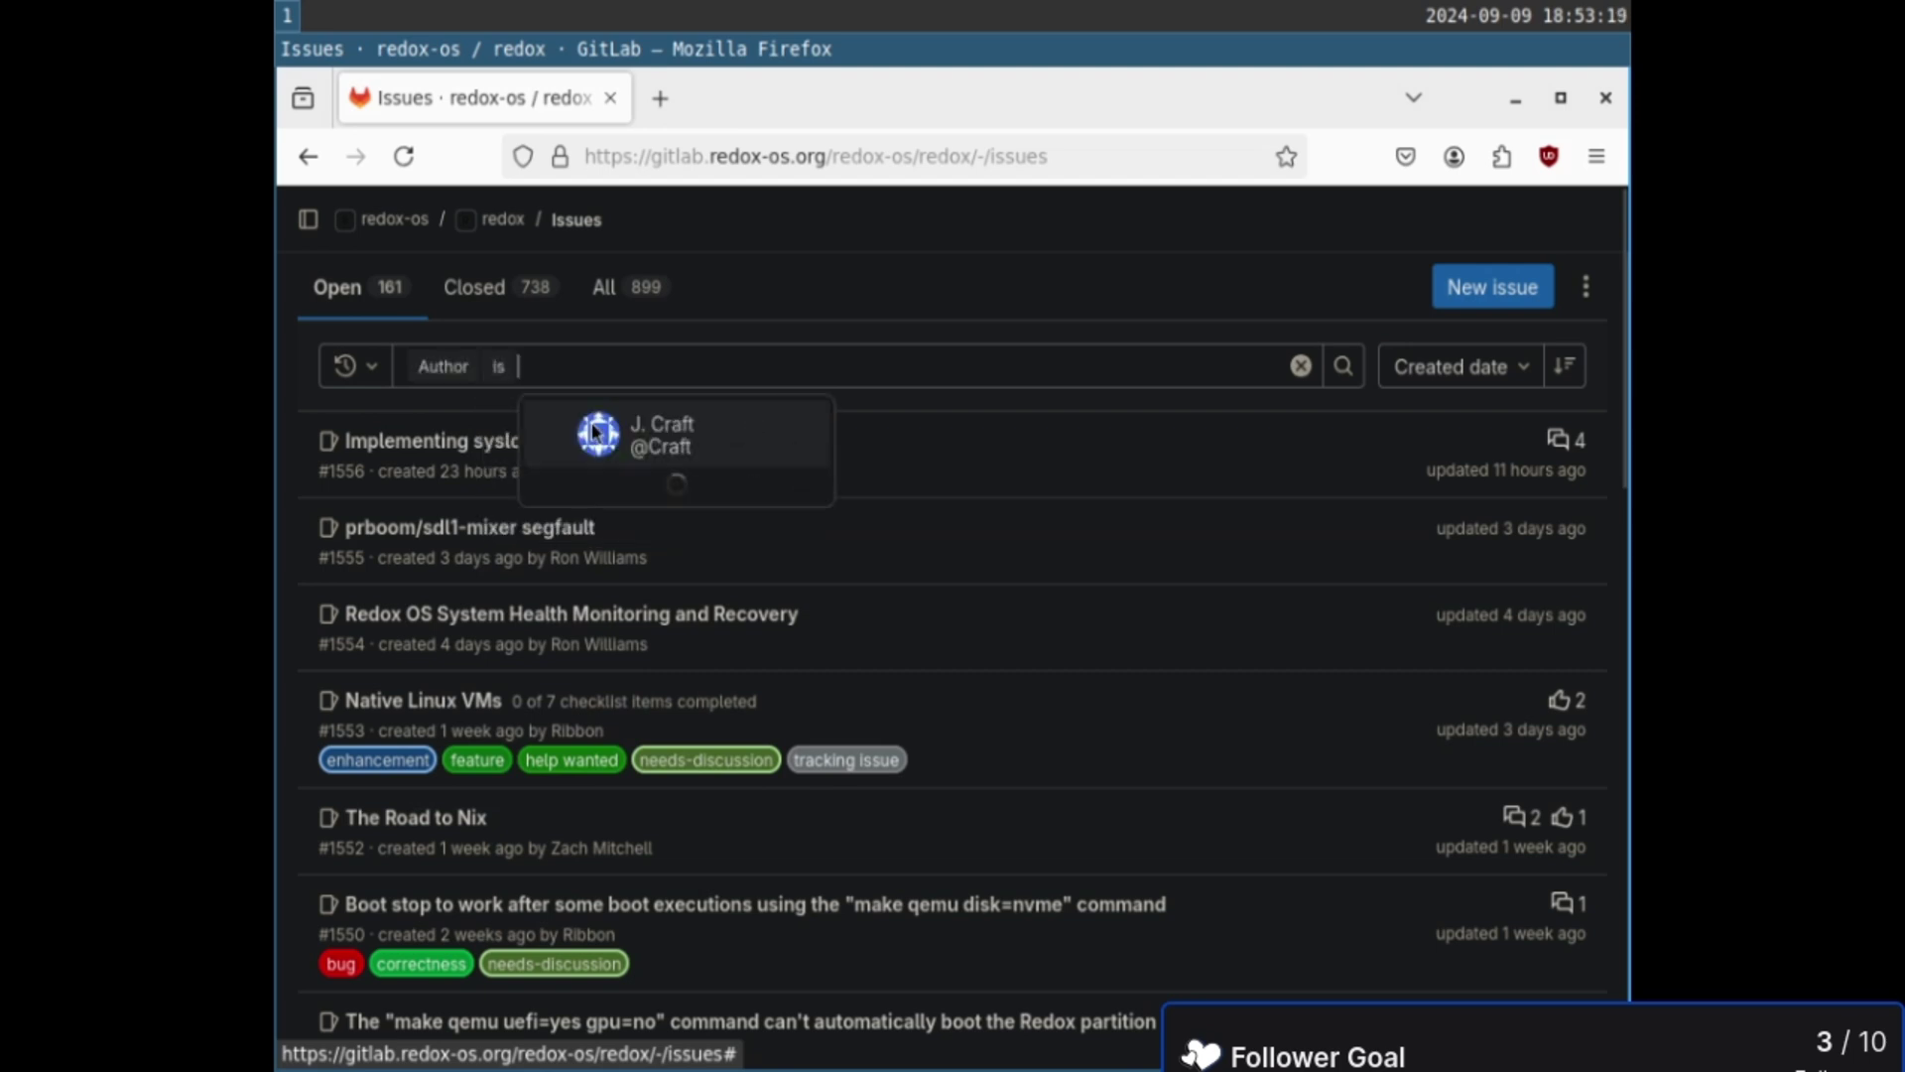
left_click(593, 426)
left_click(1345, 366)
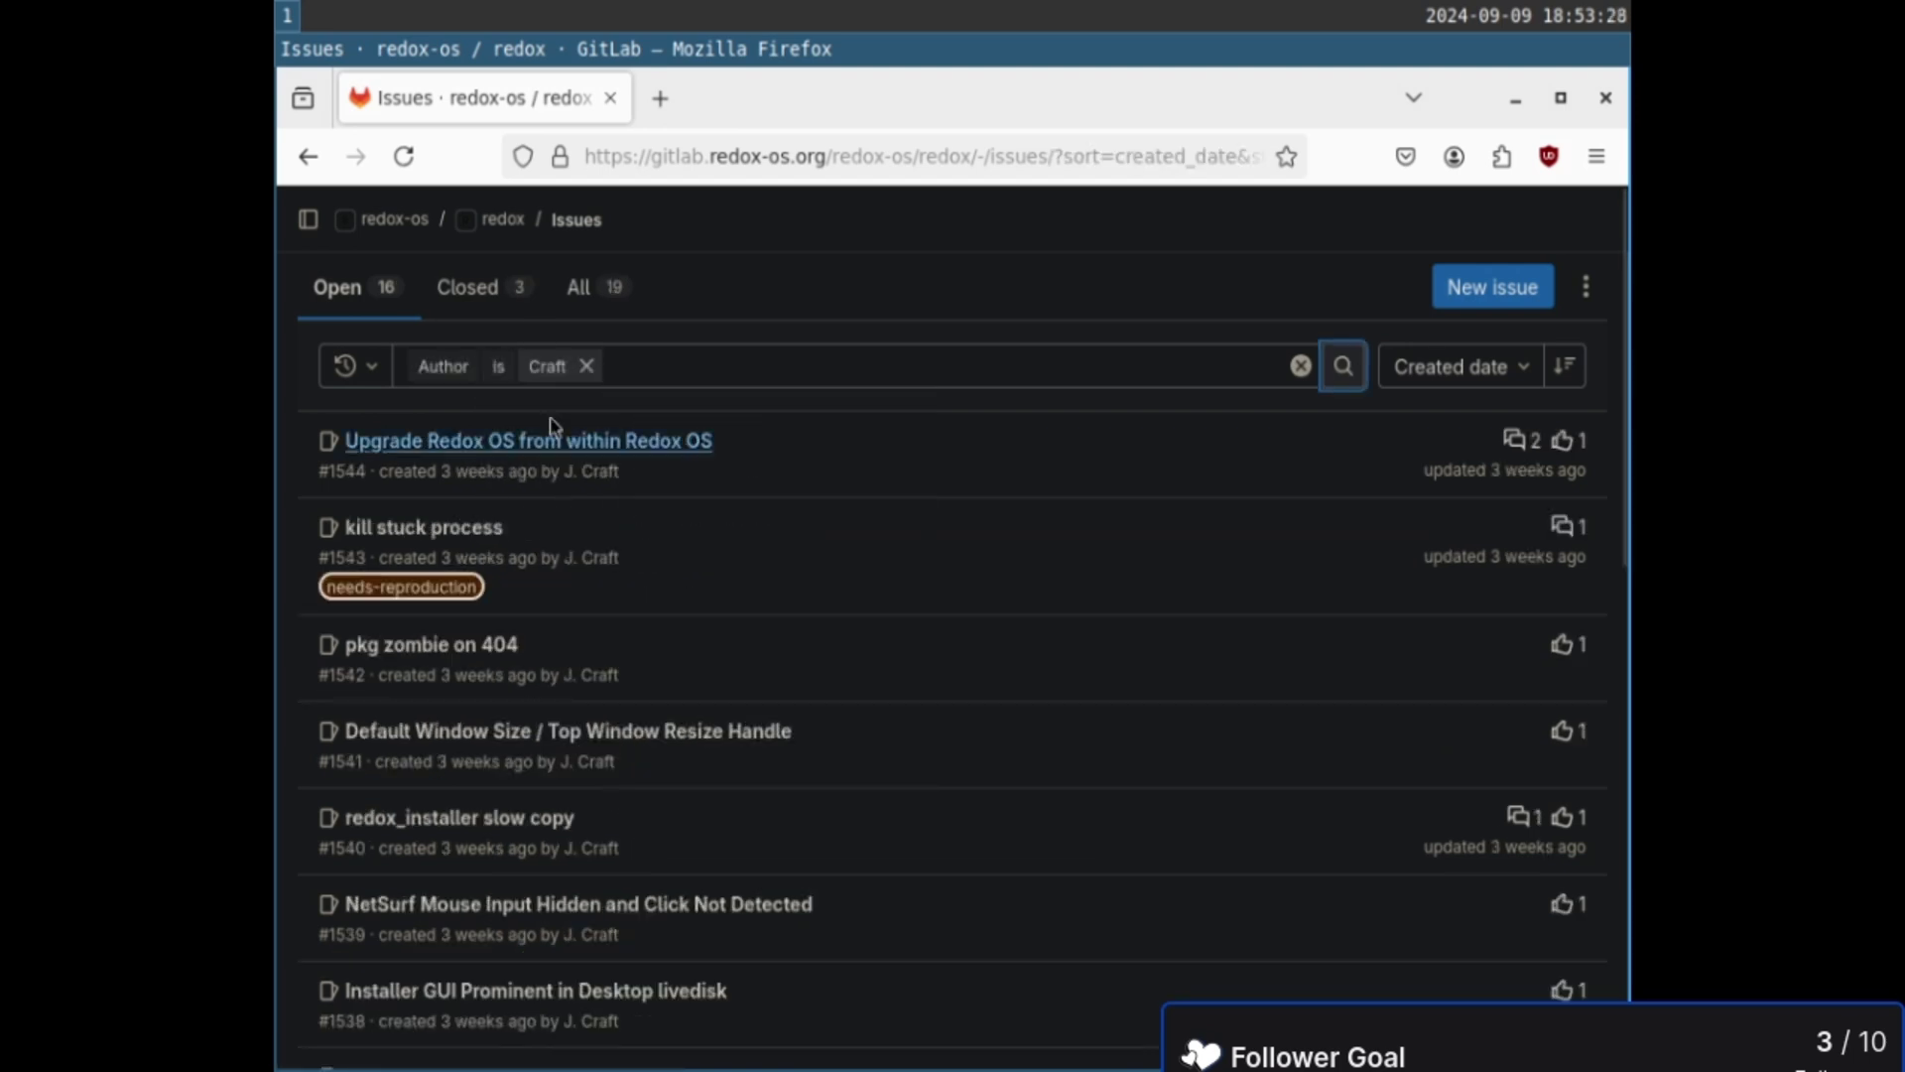
scroll(787, 585, "down", 10)
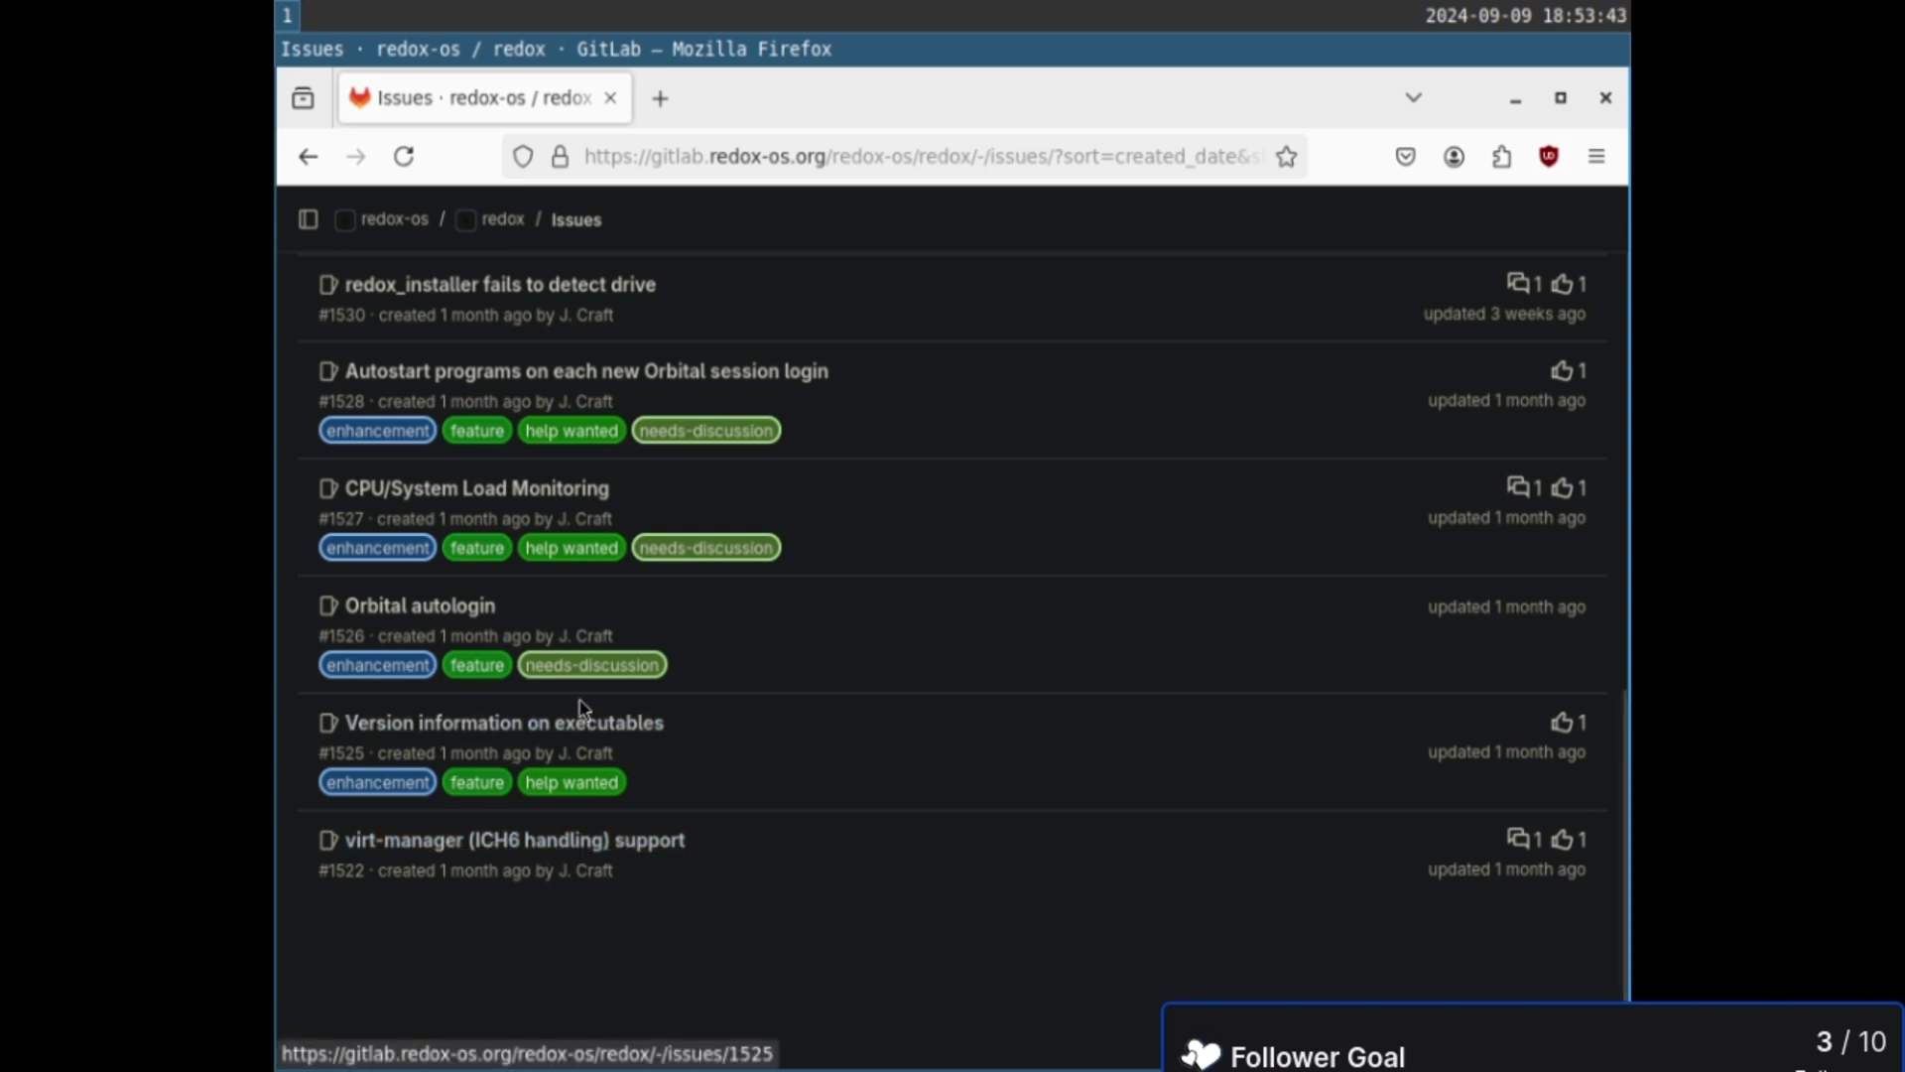
left_click(574, 842)
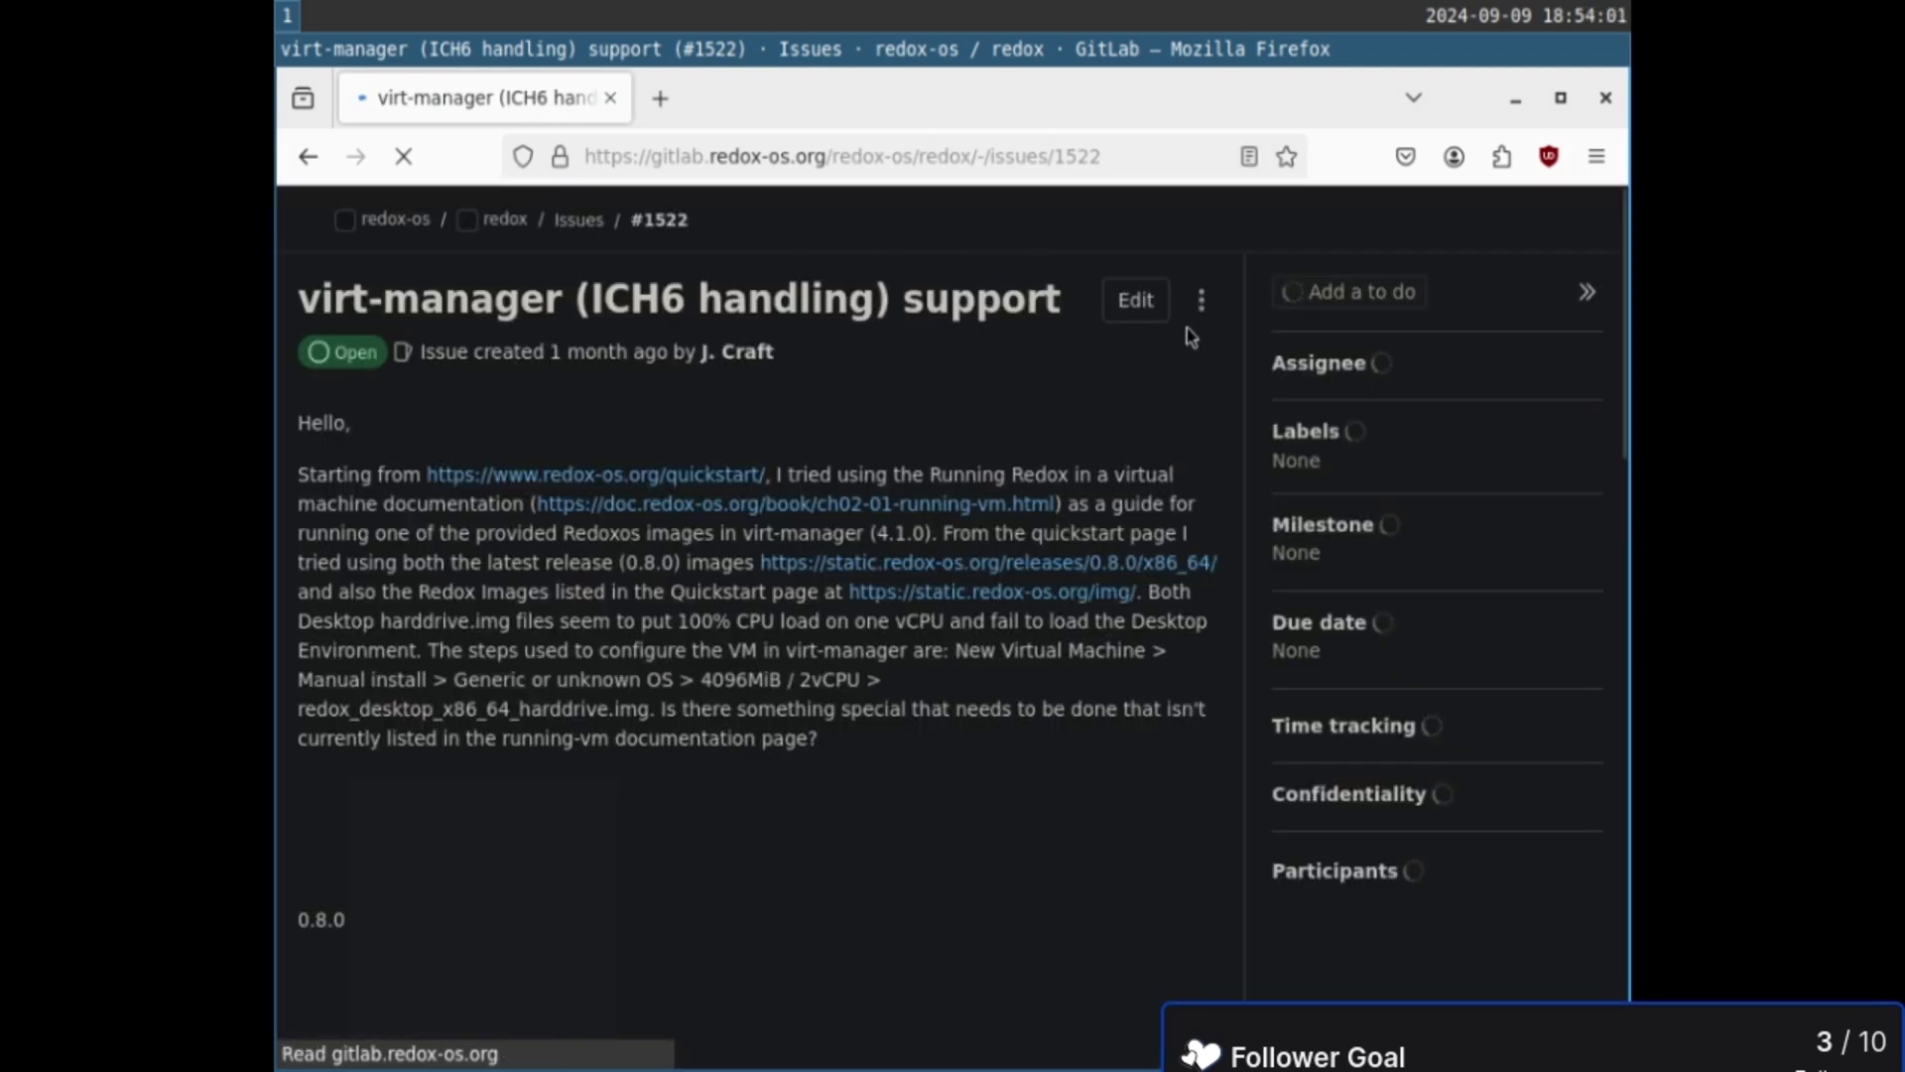
- Open issue #1522 for editing, select 'manager' in its title, then exit VM fullscreen
left_click(1141, 302)
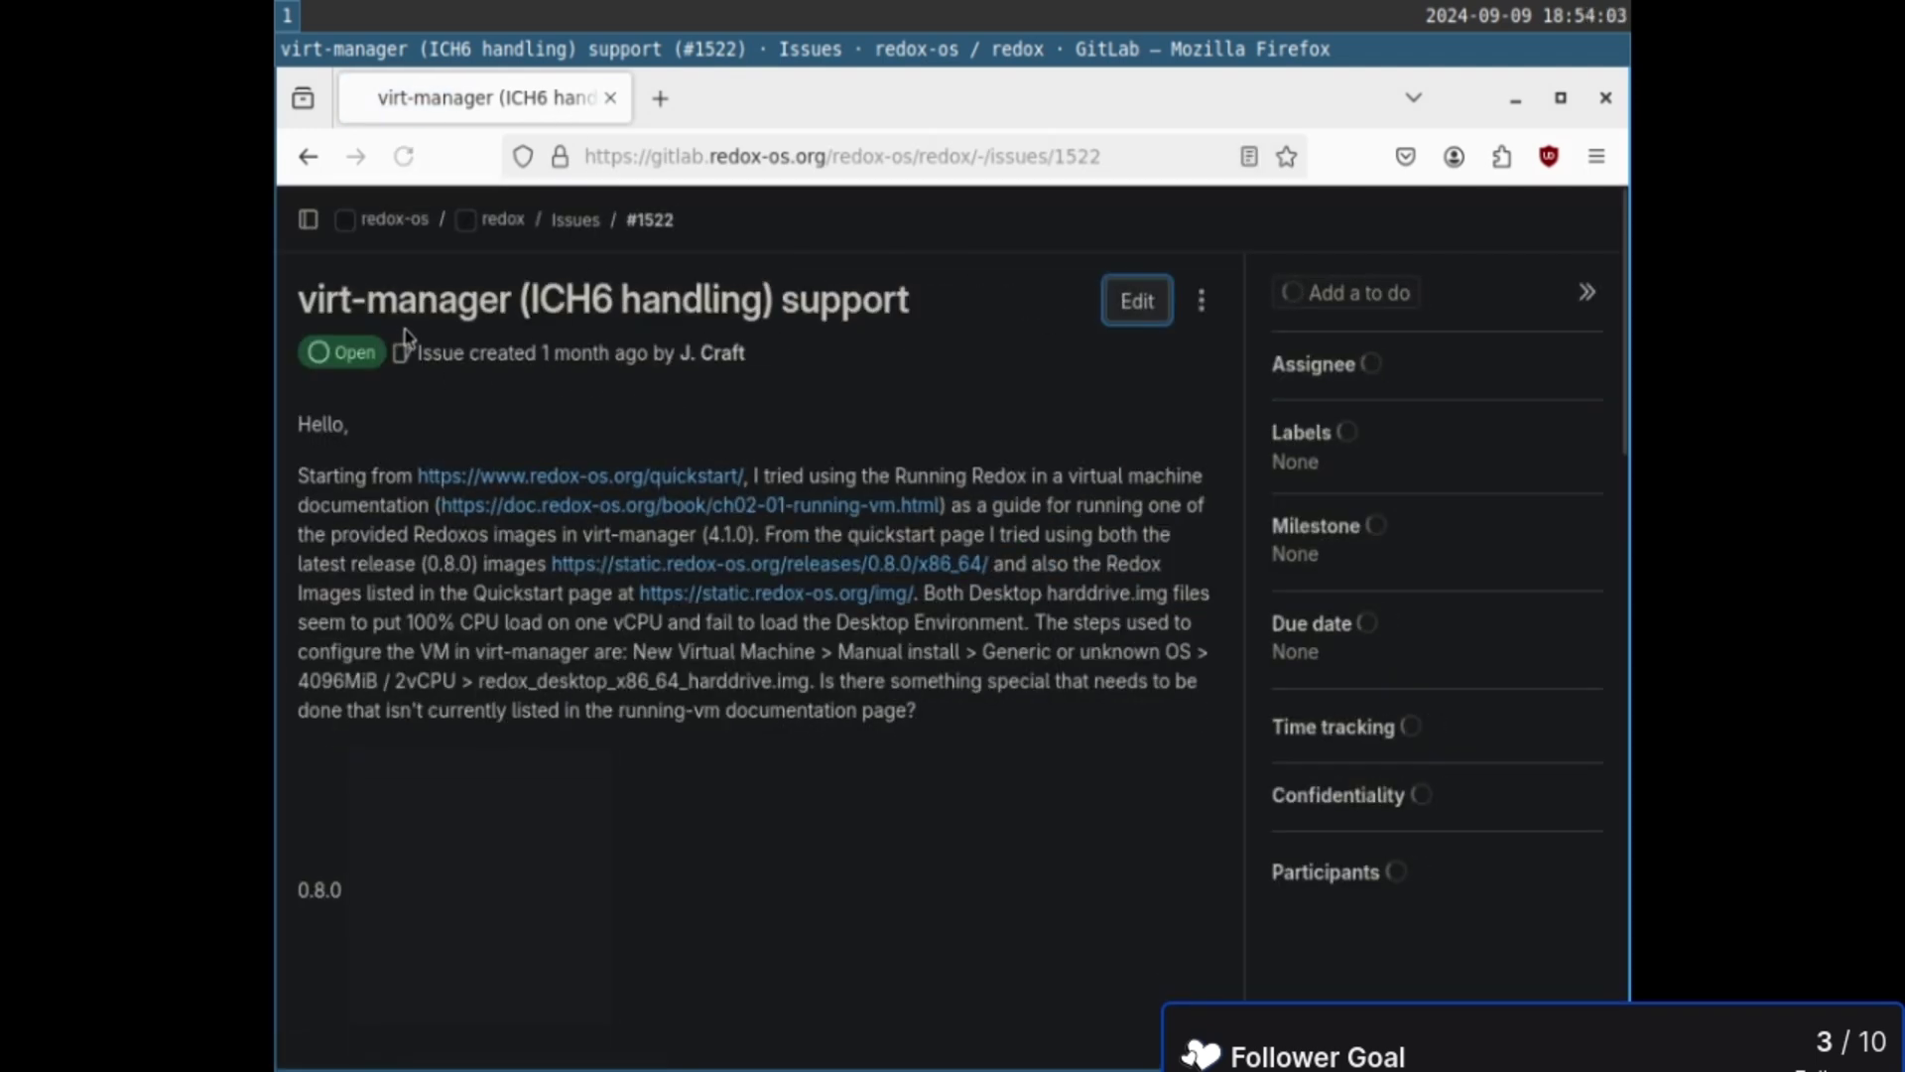
double_click(437, 301)
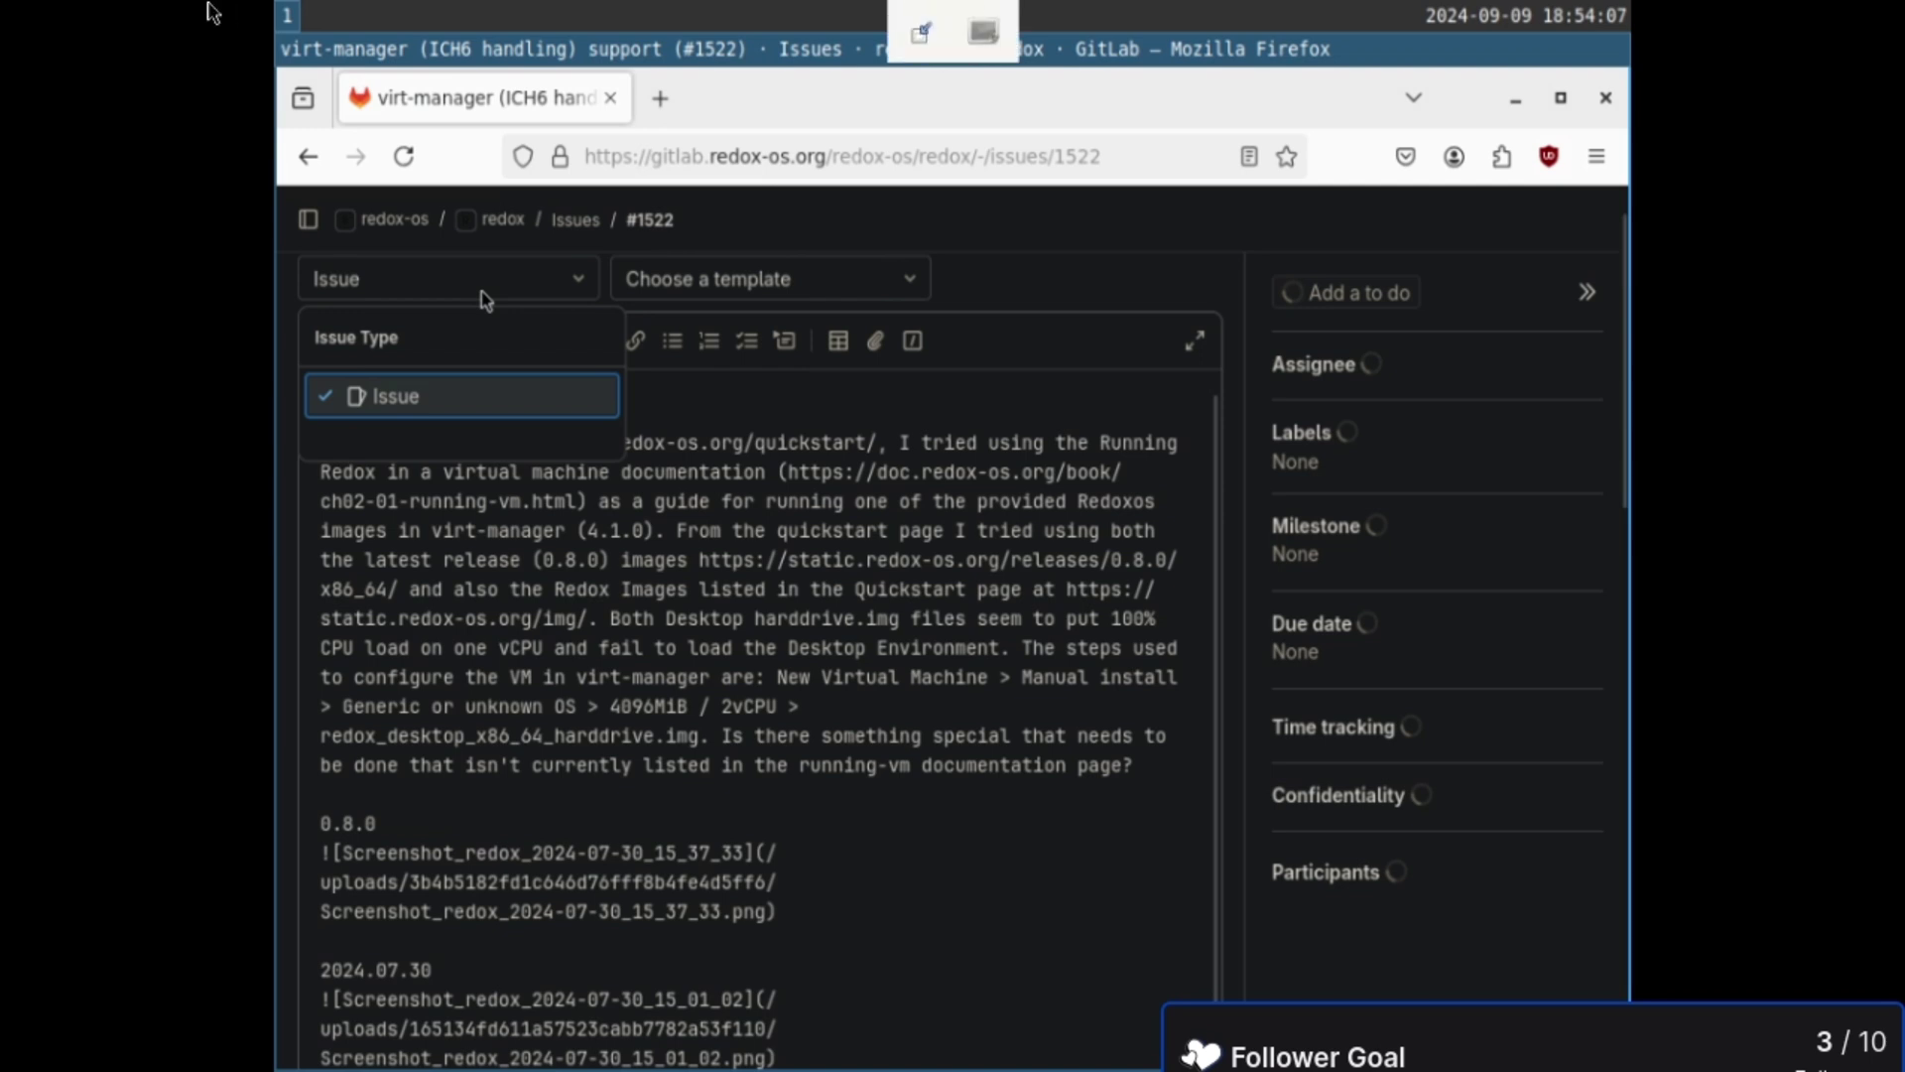
left_click(982, 27)
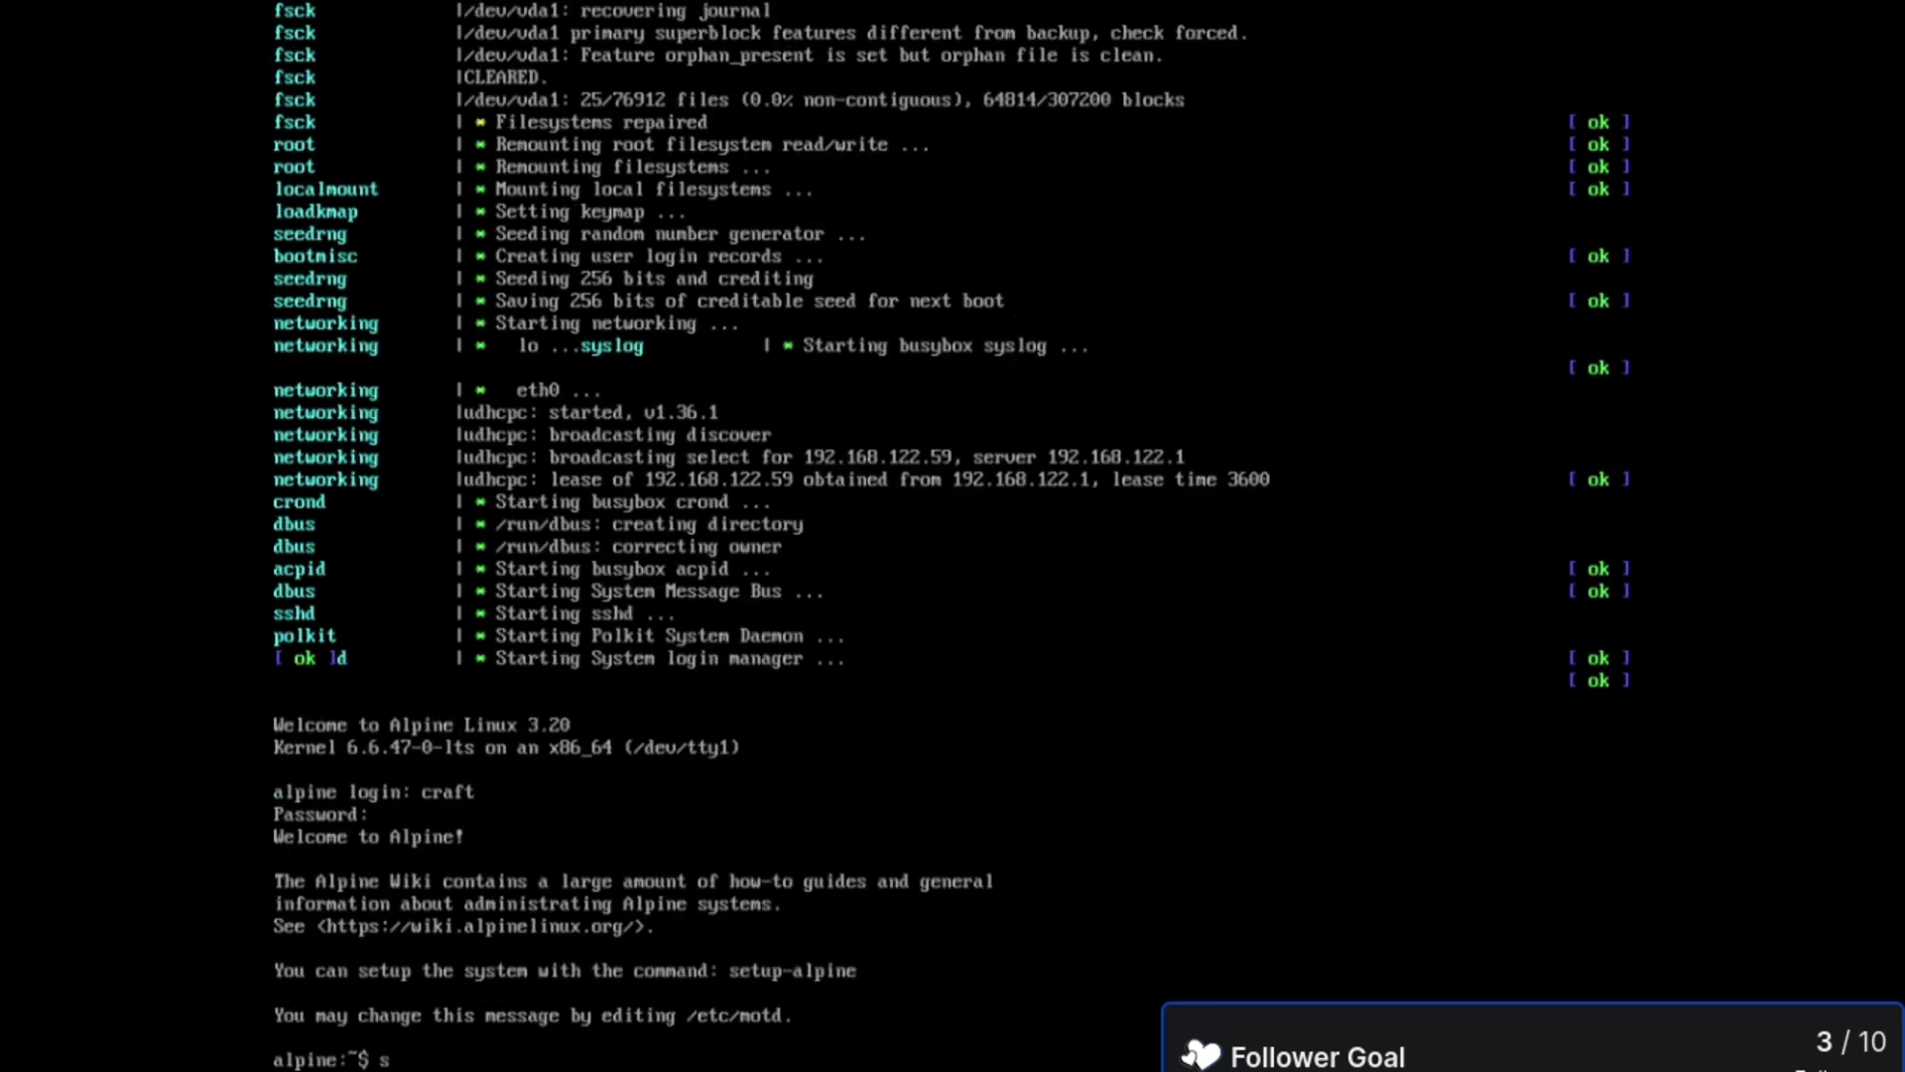
- Start sway in the Alpine guest, launch Firefox via dmenu, and show the VM hardware details
type("sway")
key("Return")
key("super+d")
type("firefox")
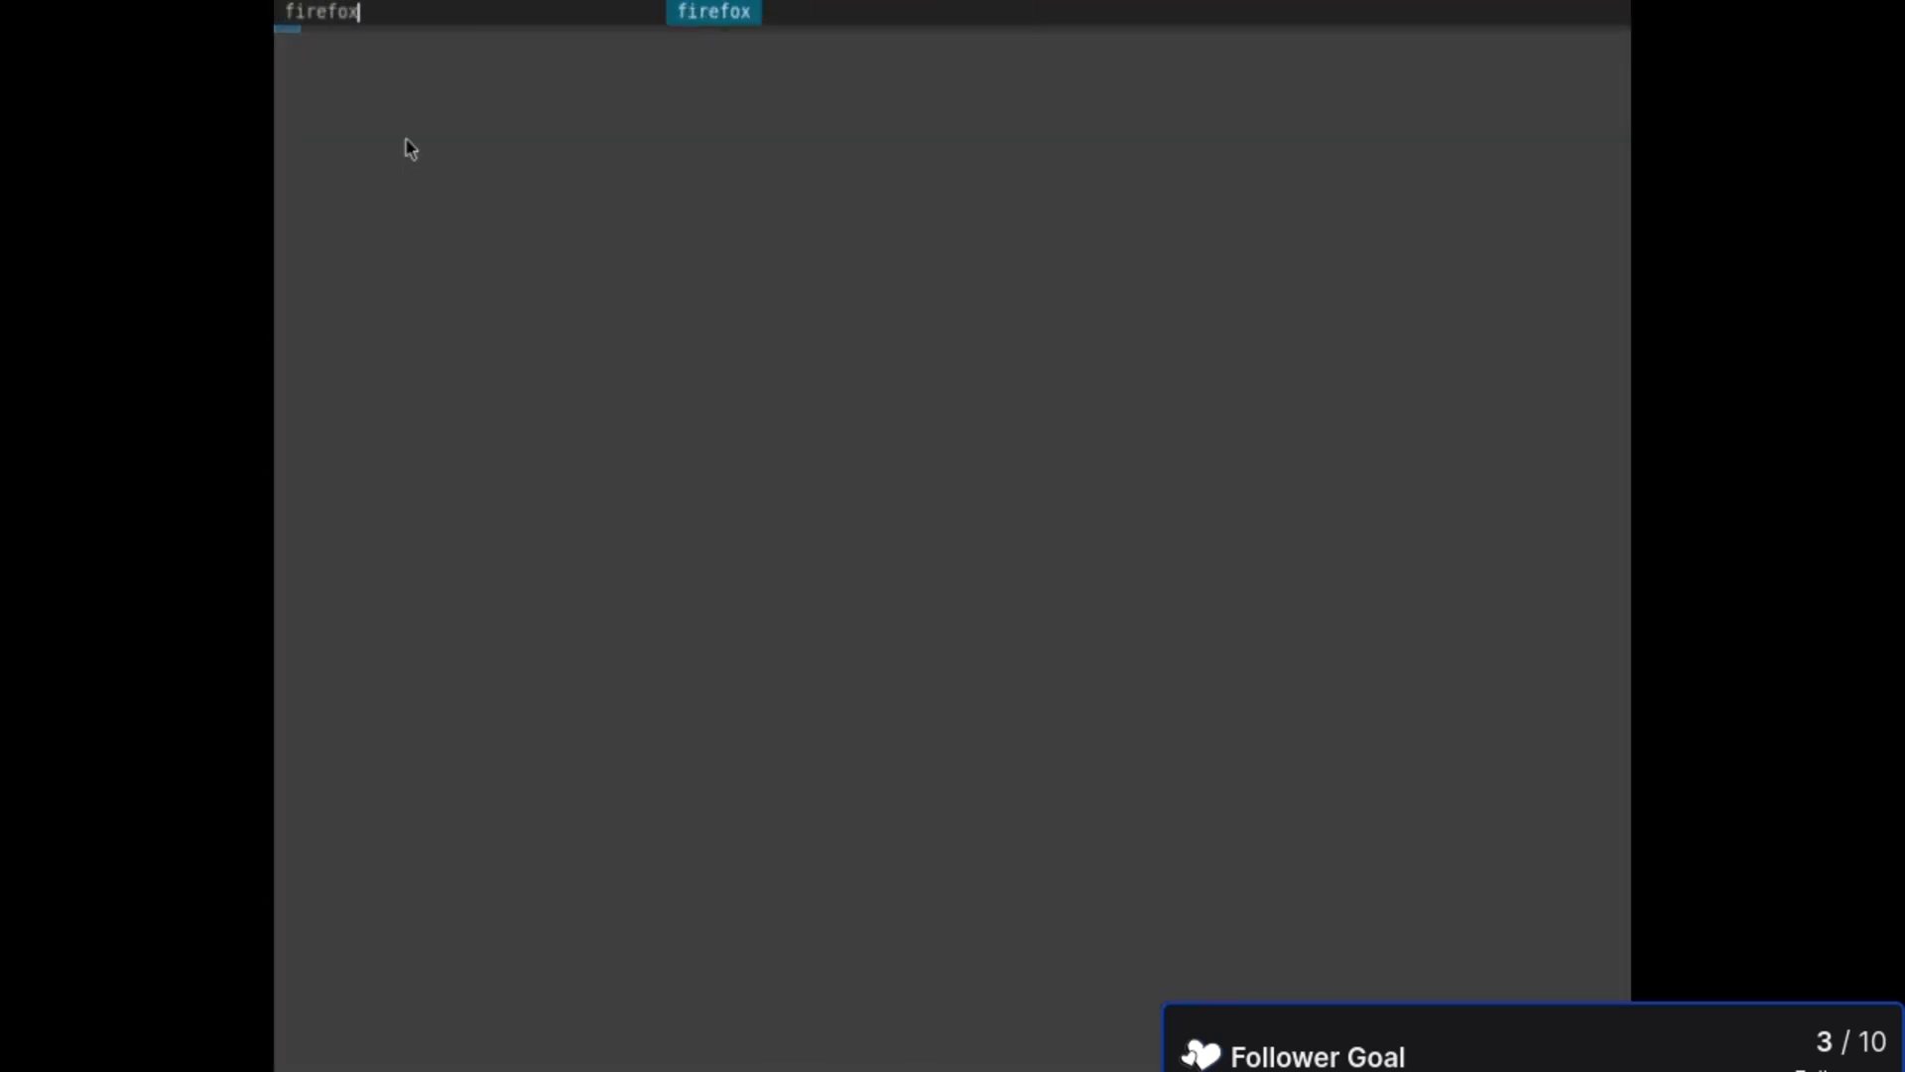
key("Return")
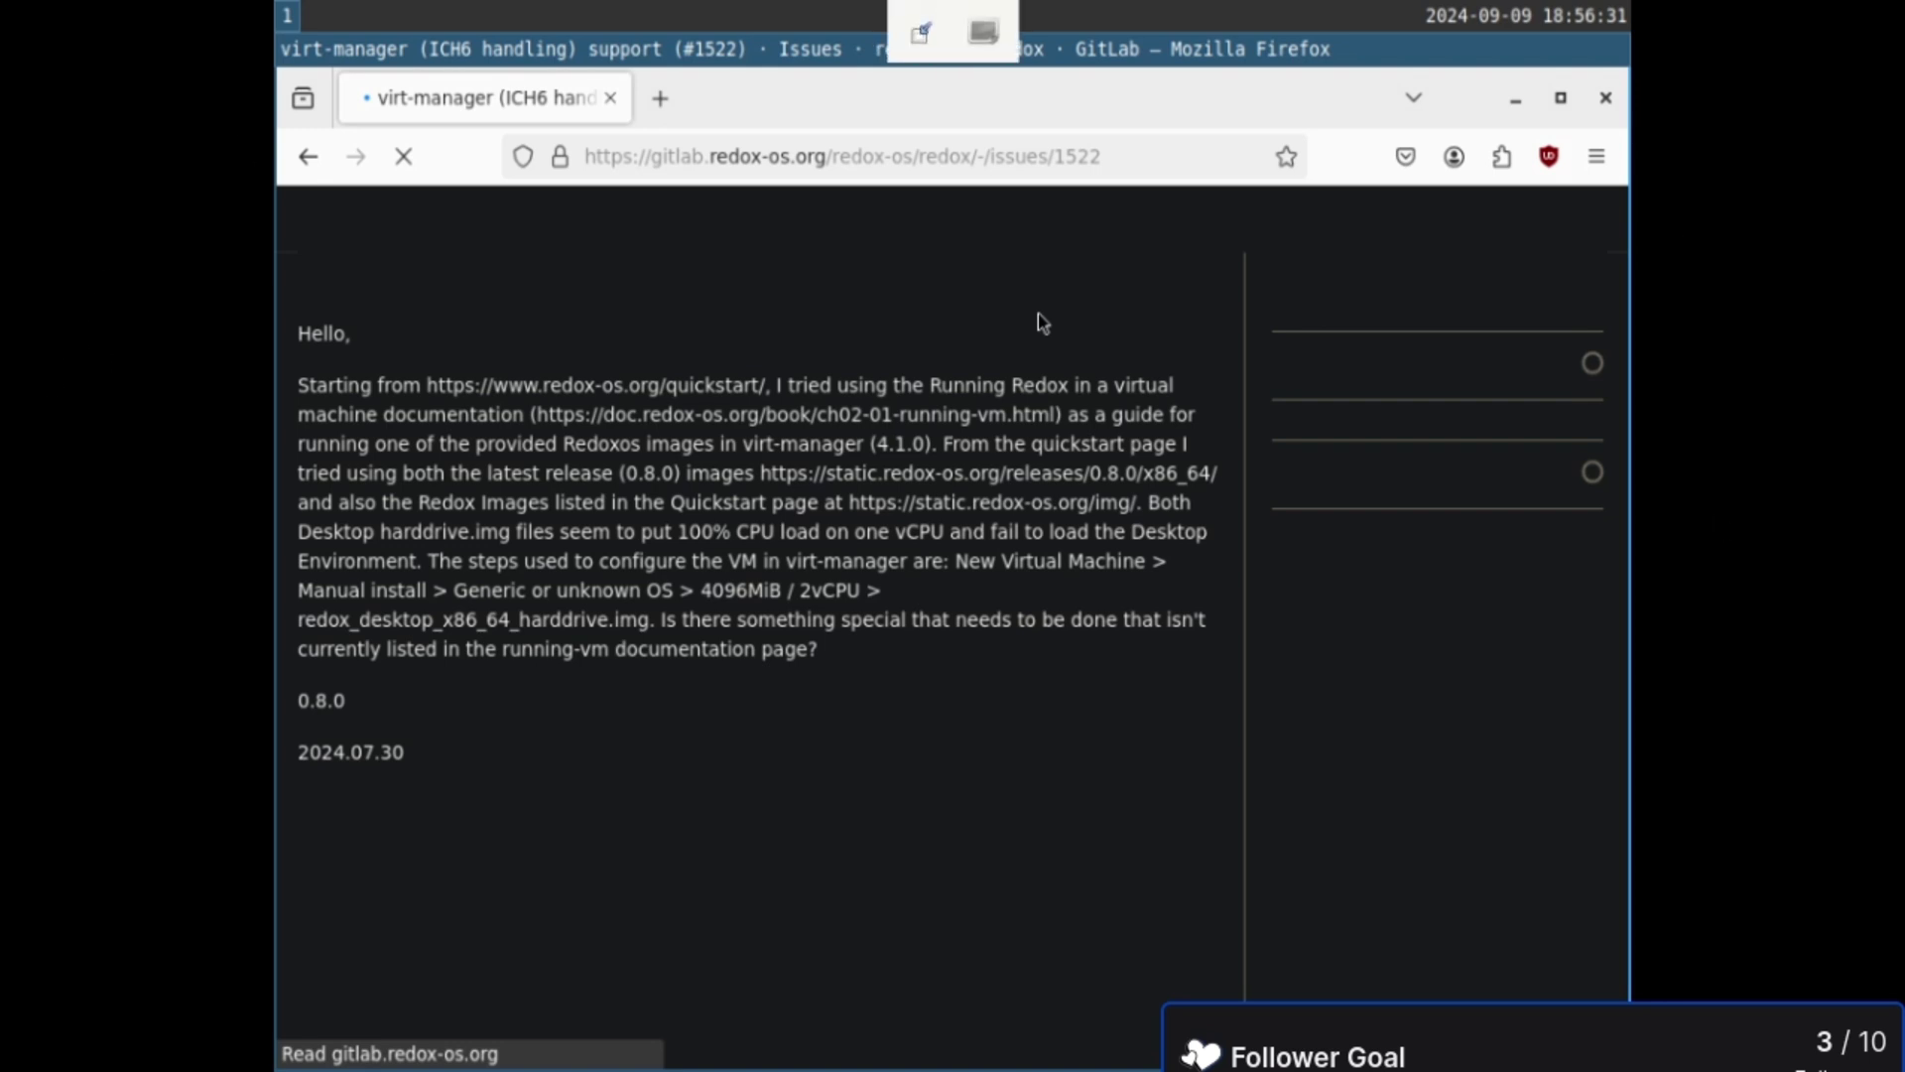
left_click(920, 32)
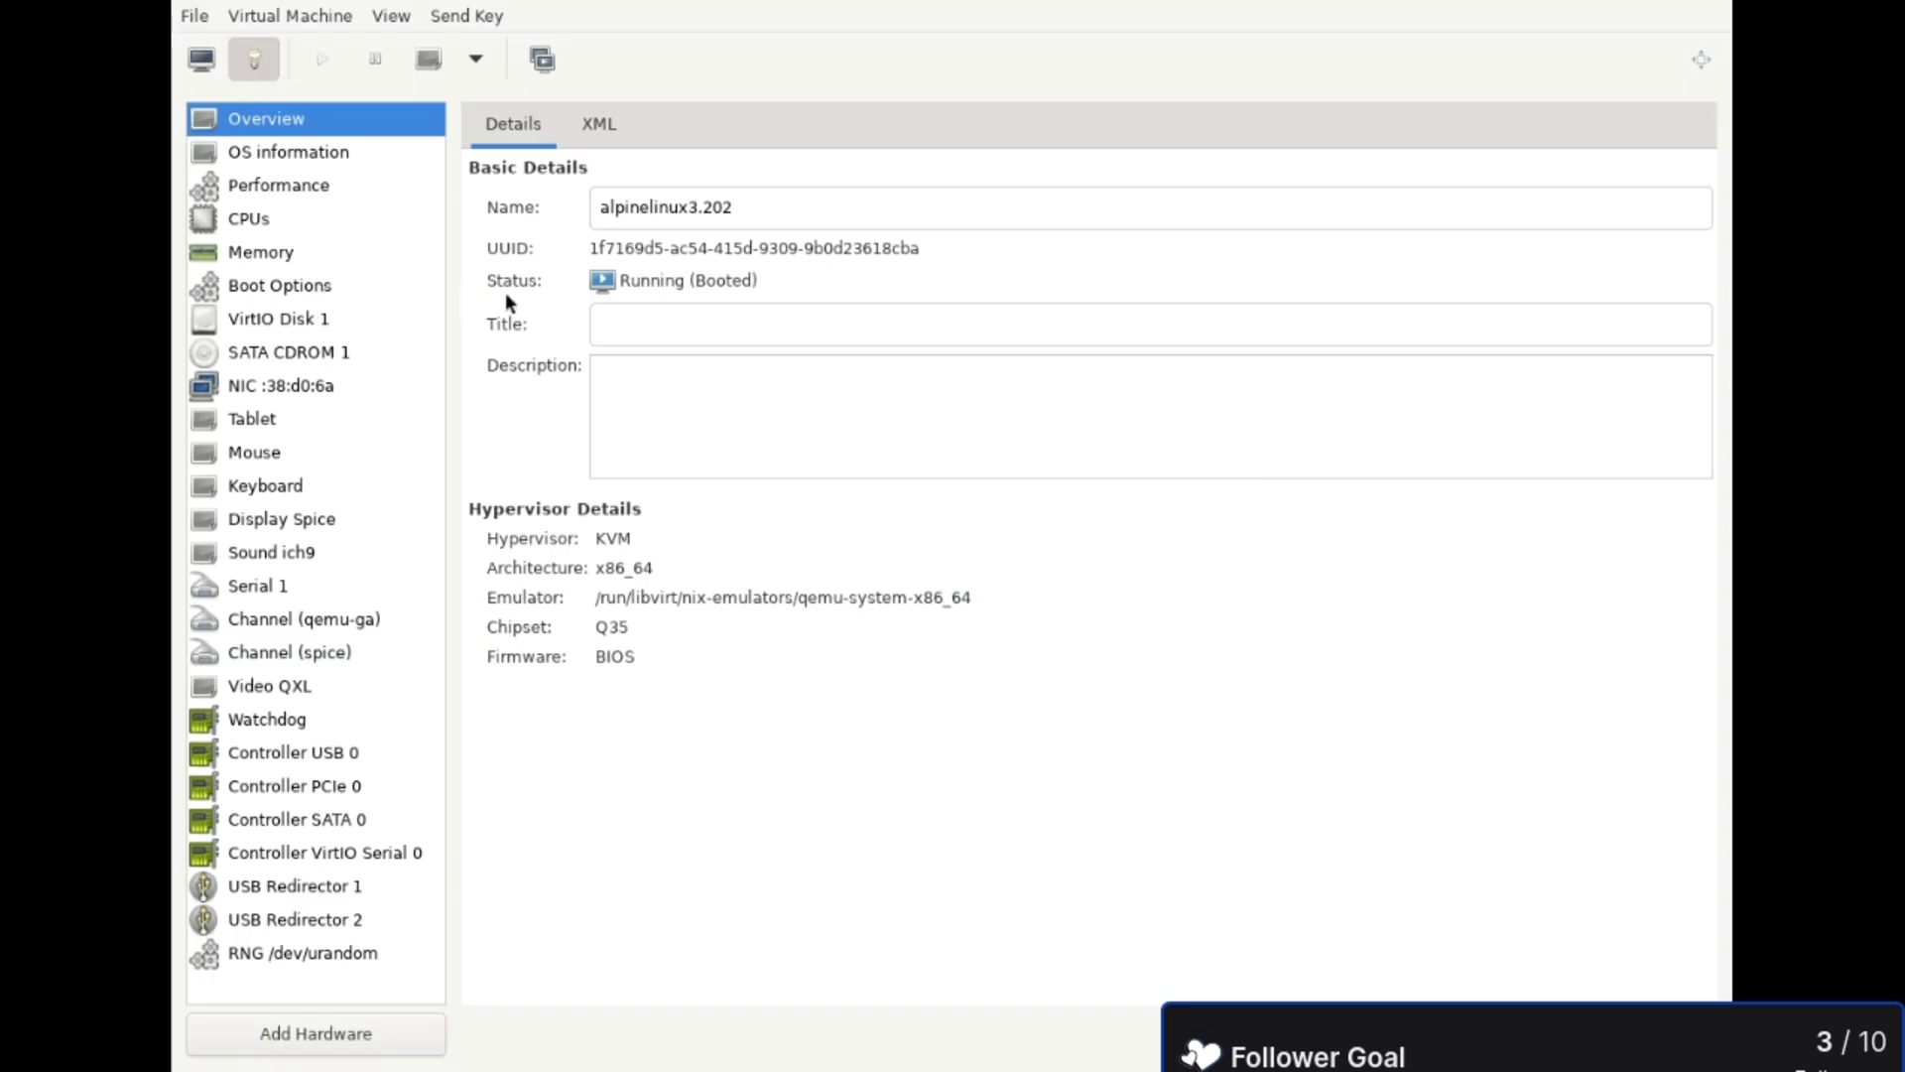
- Check the CPUs page confirming 2 vCPUs, then return to the graphical console
left_click(296, 220)
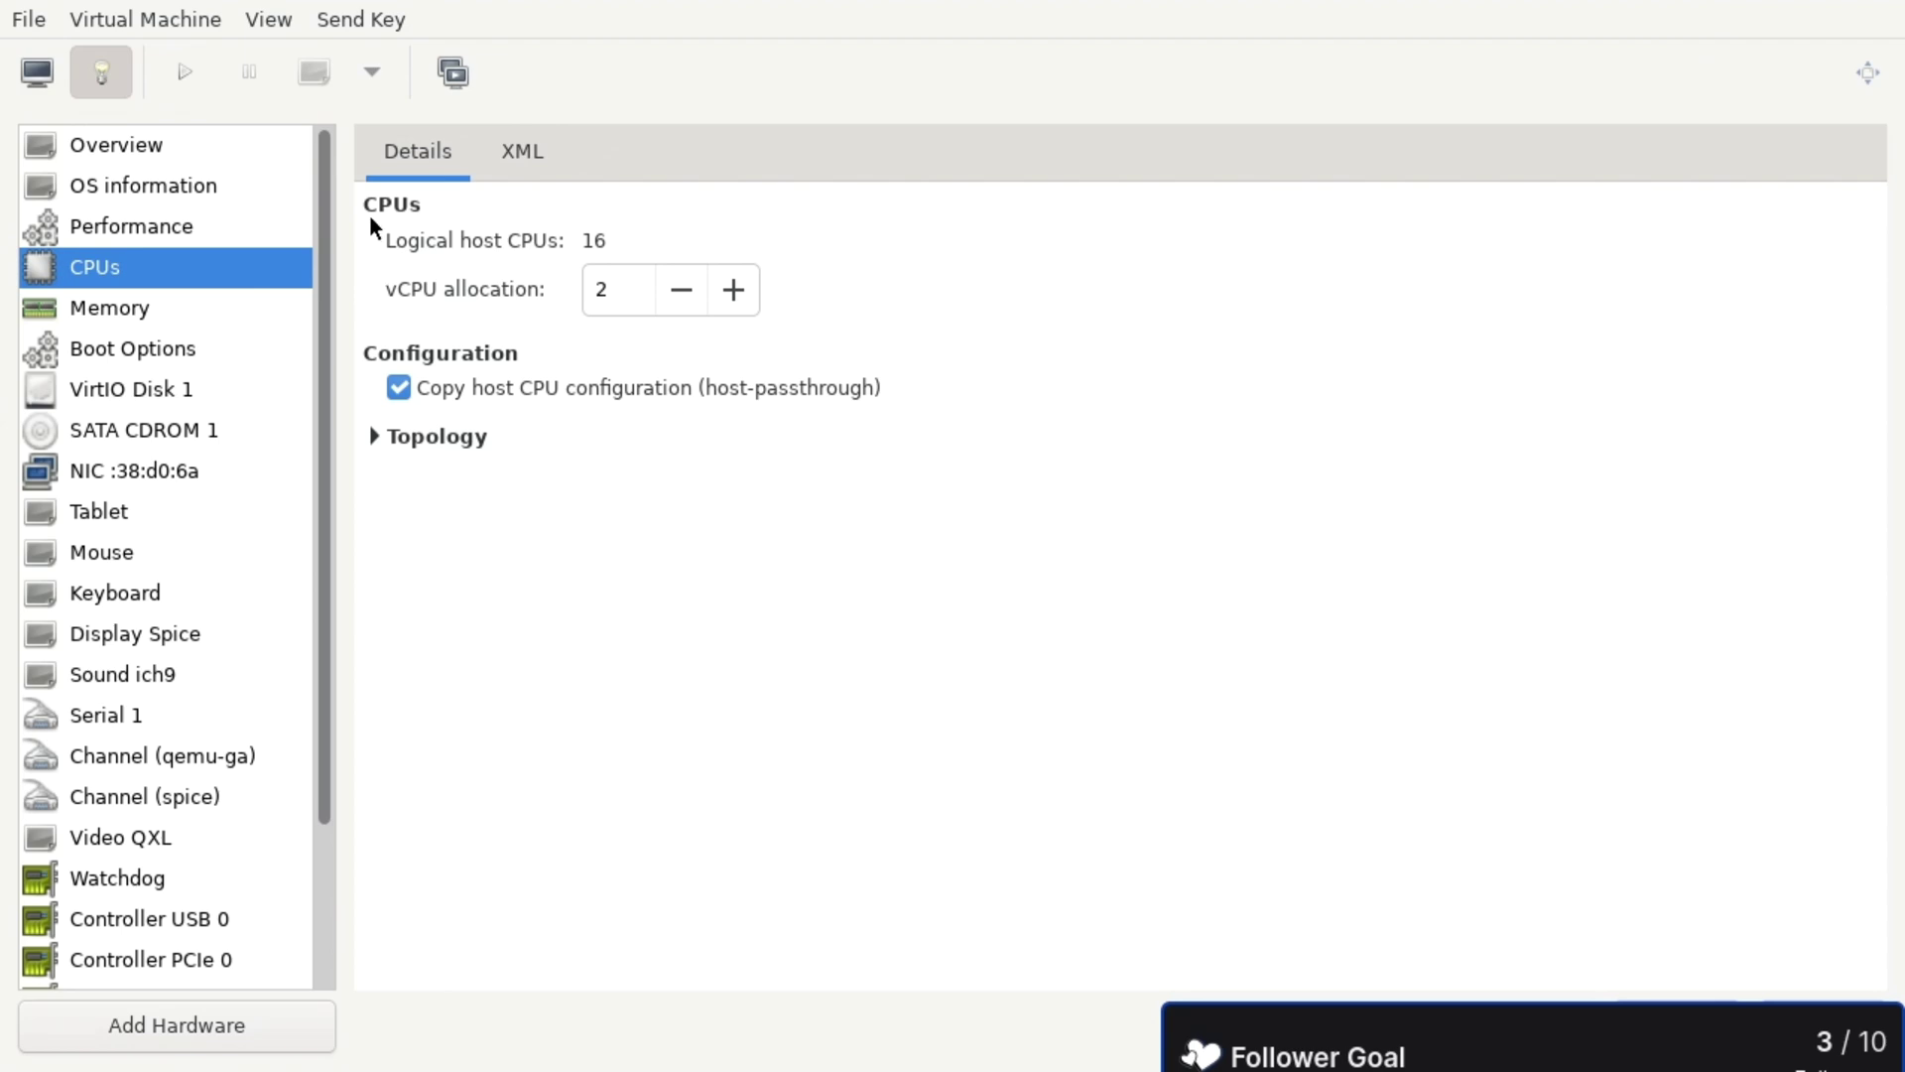
left_click(36, 72)
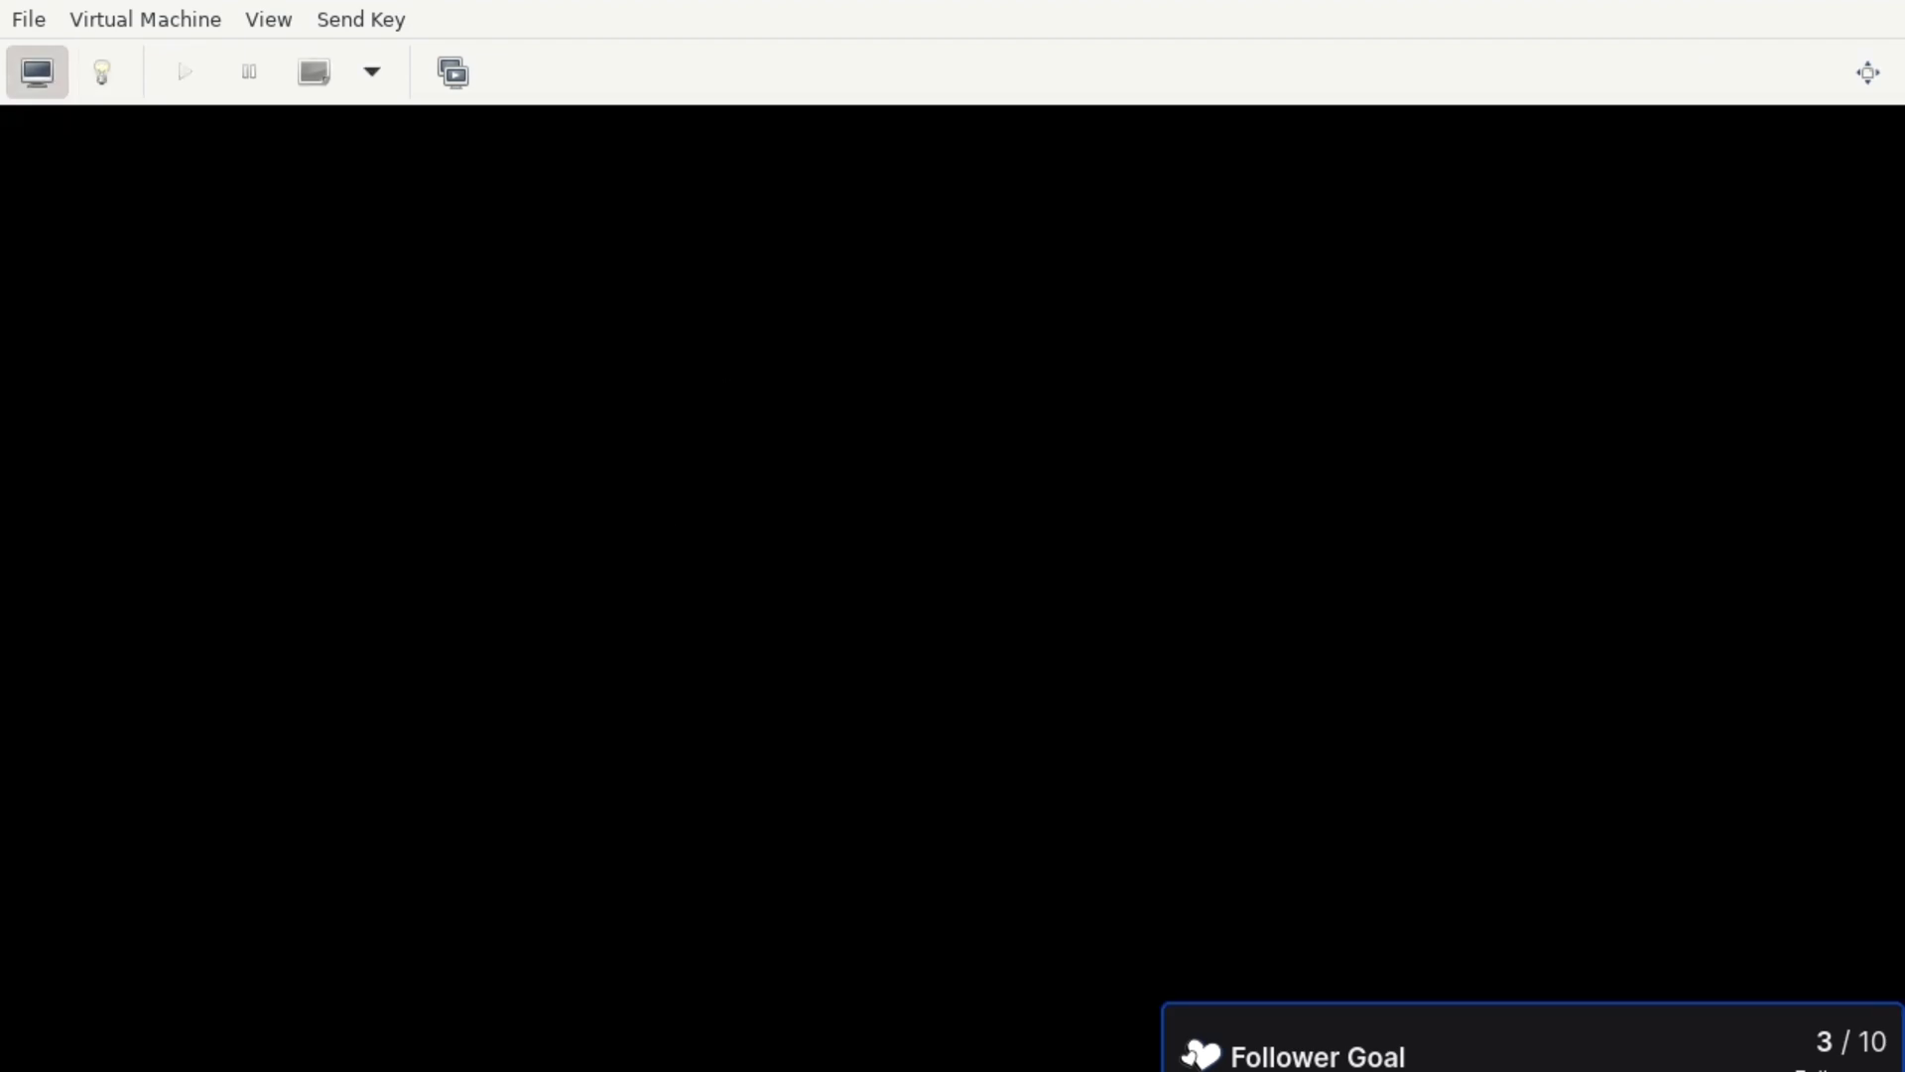
- Switch the console to fullscreen, log into Alpine with the user's login name and password, and start sway
left_click(1868, 71)
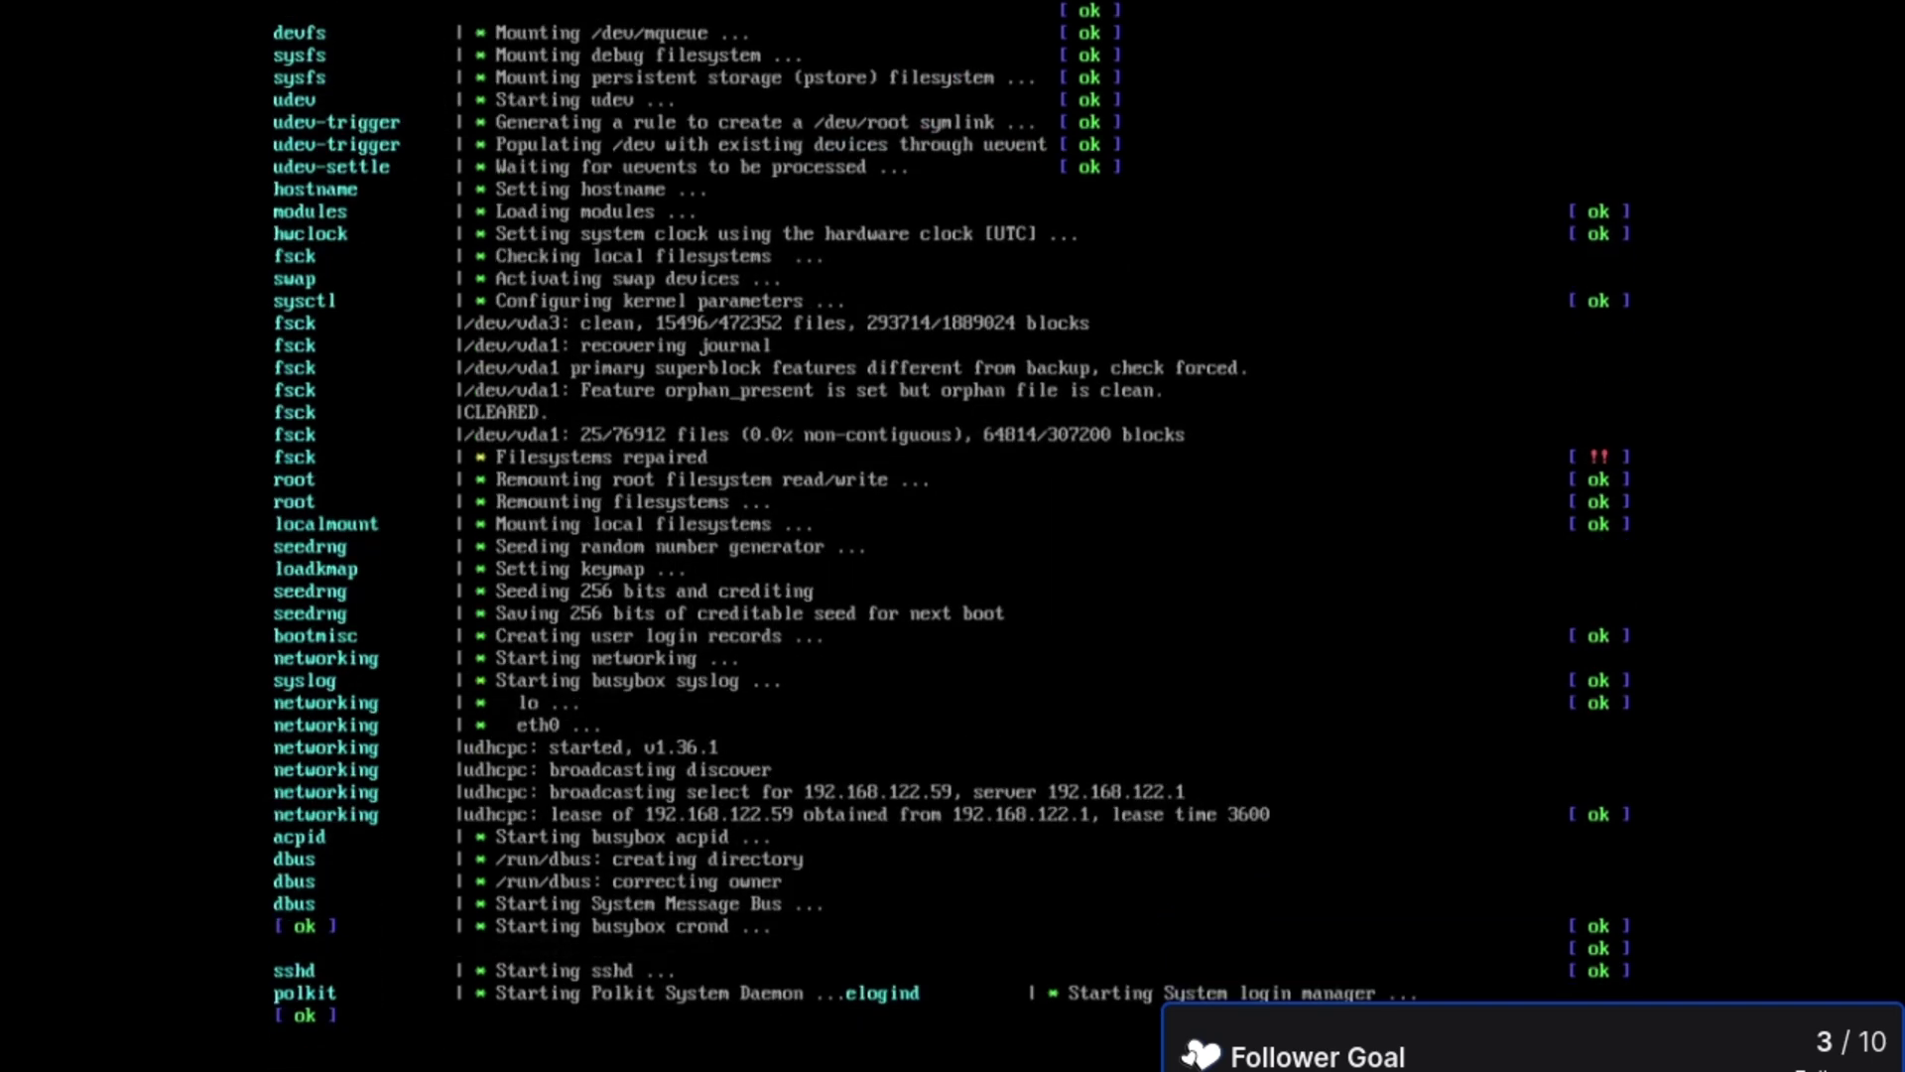
type("craft")
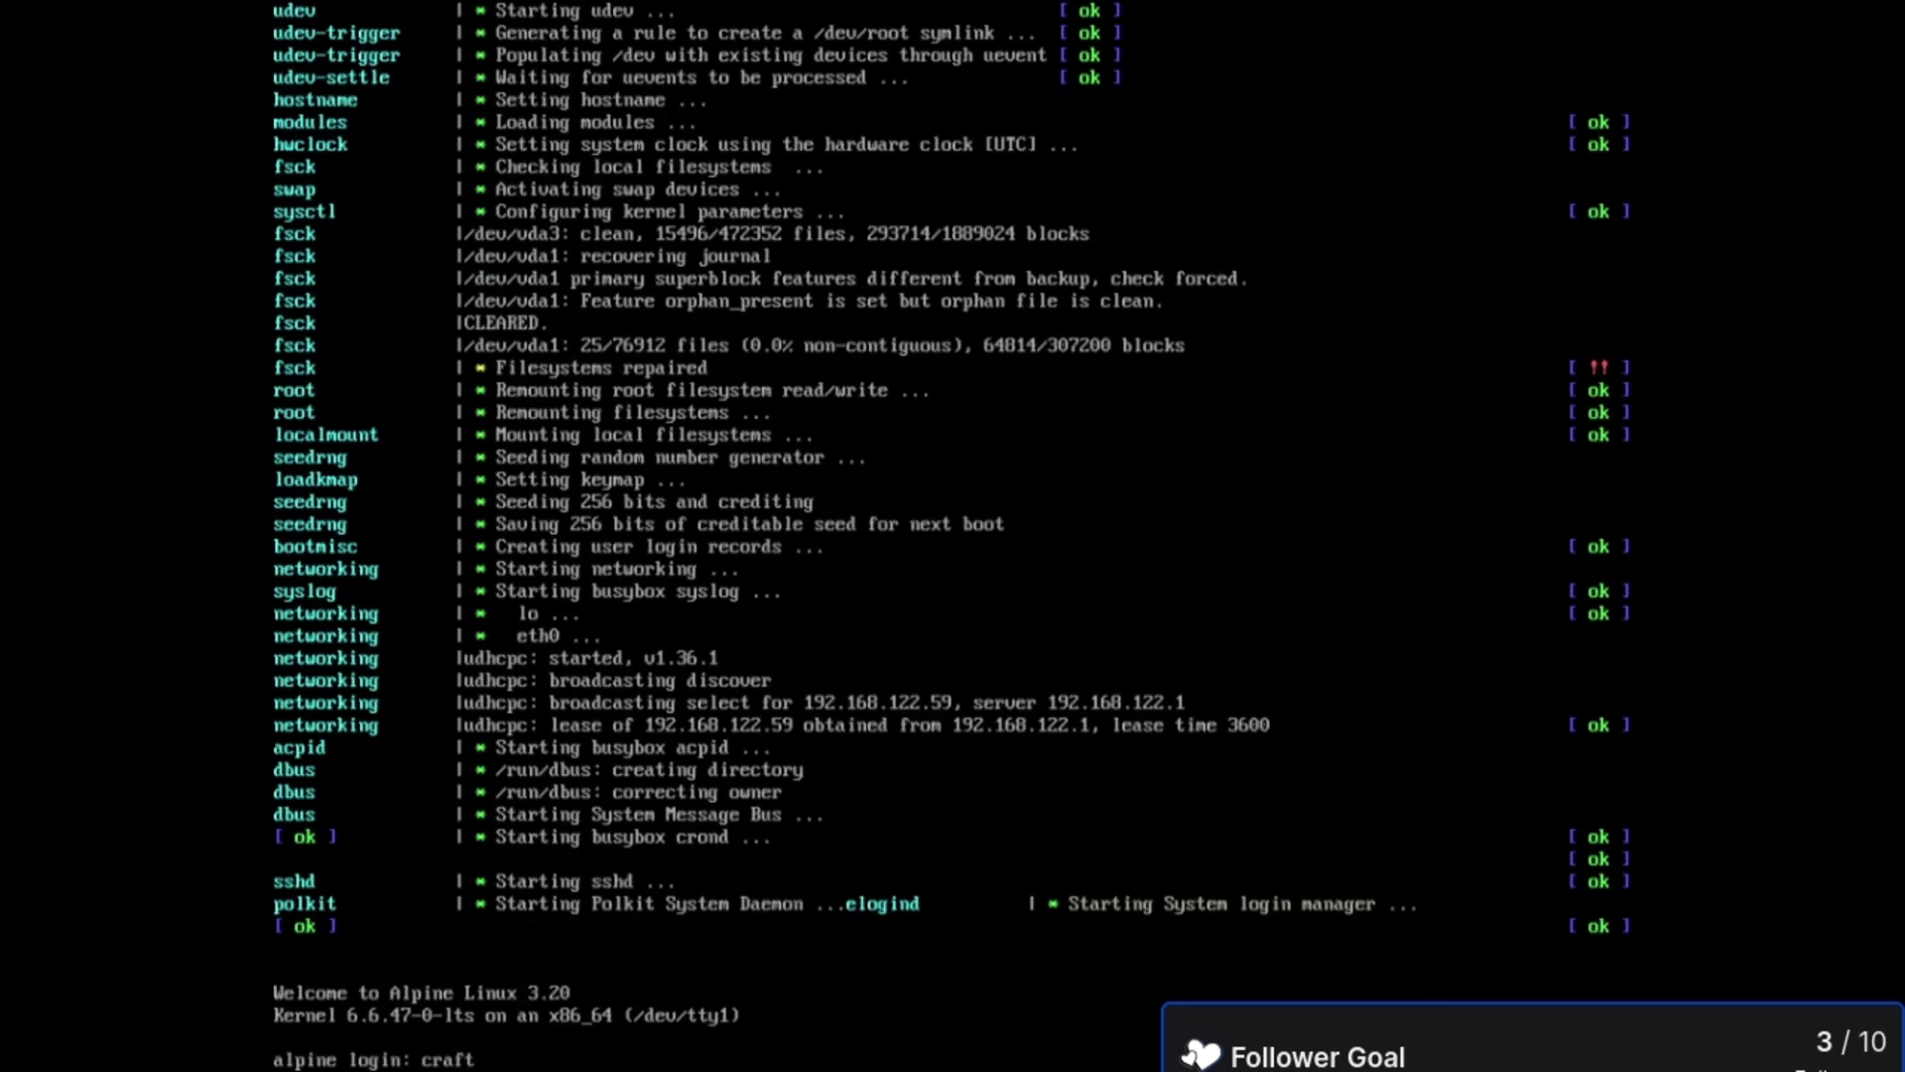
key("Return")
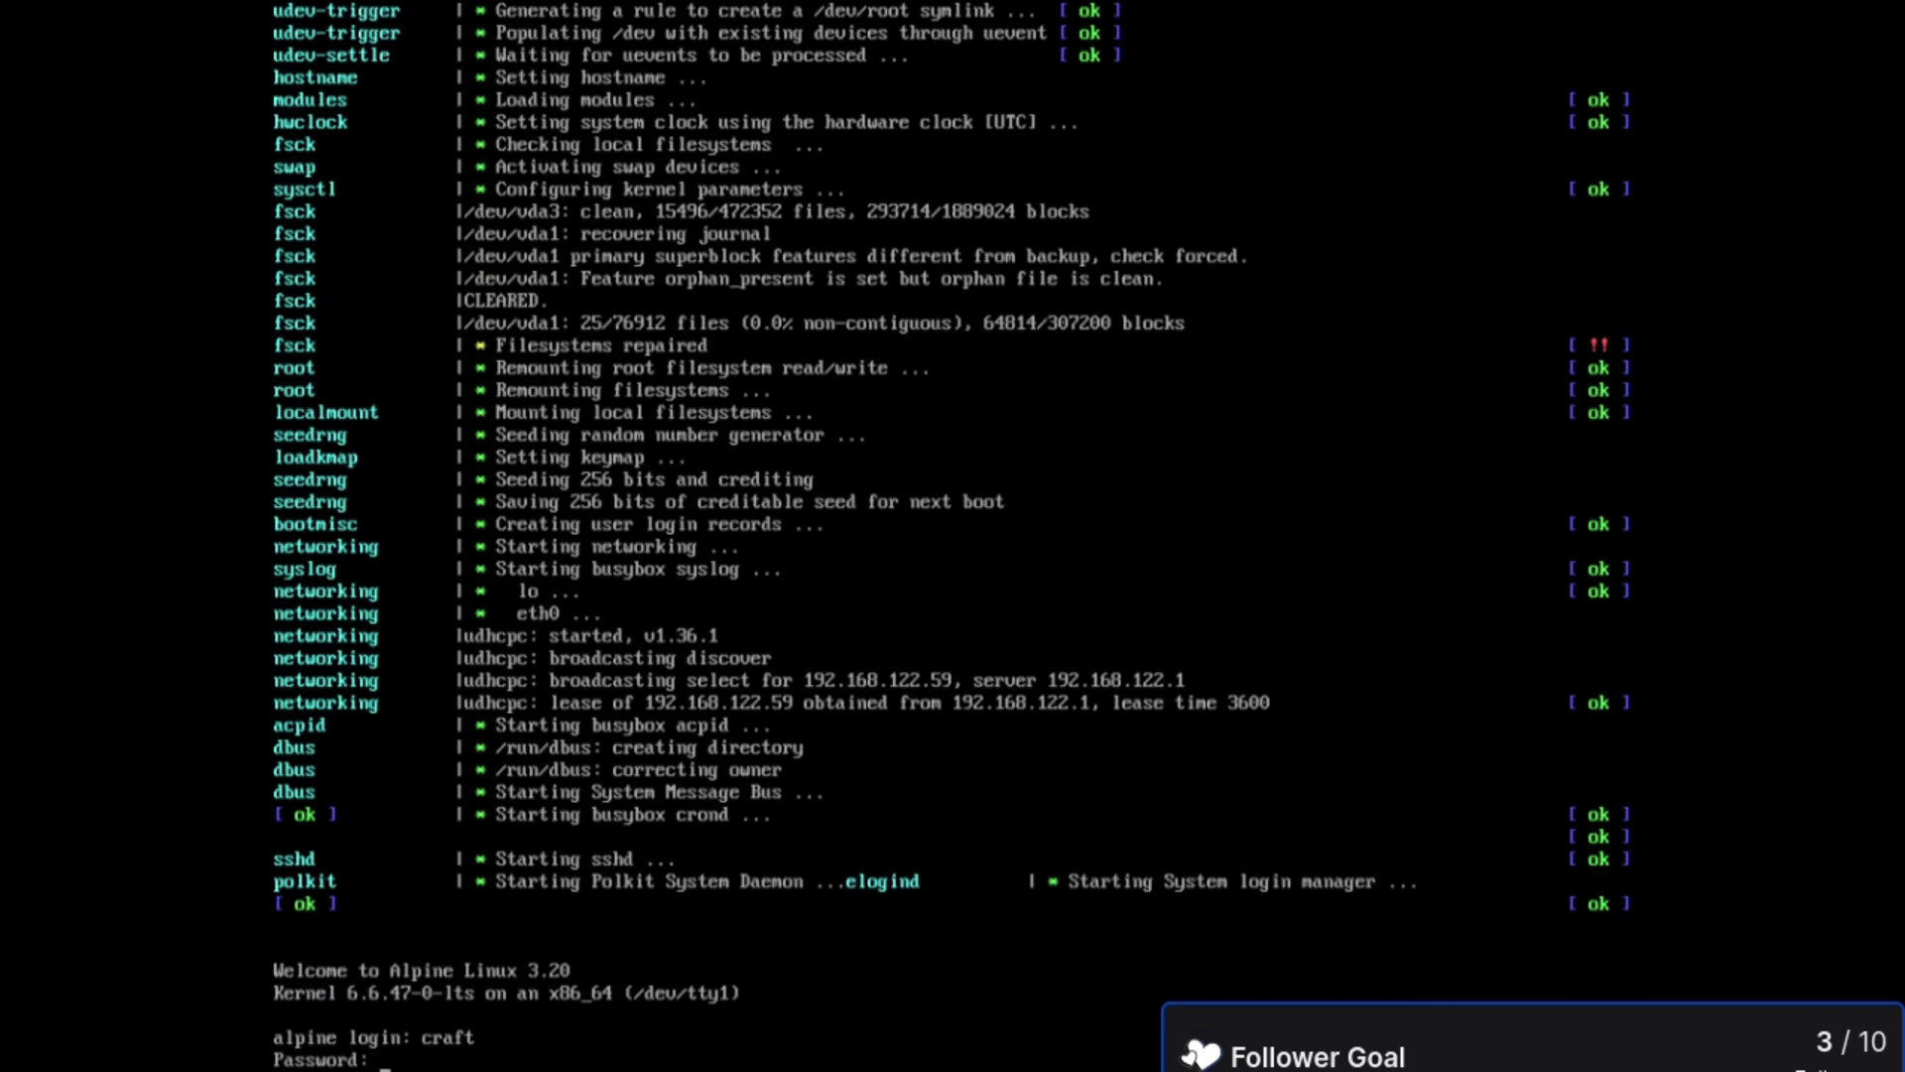
key("Return")
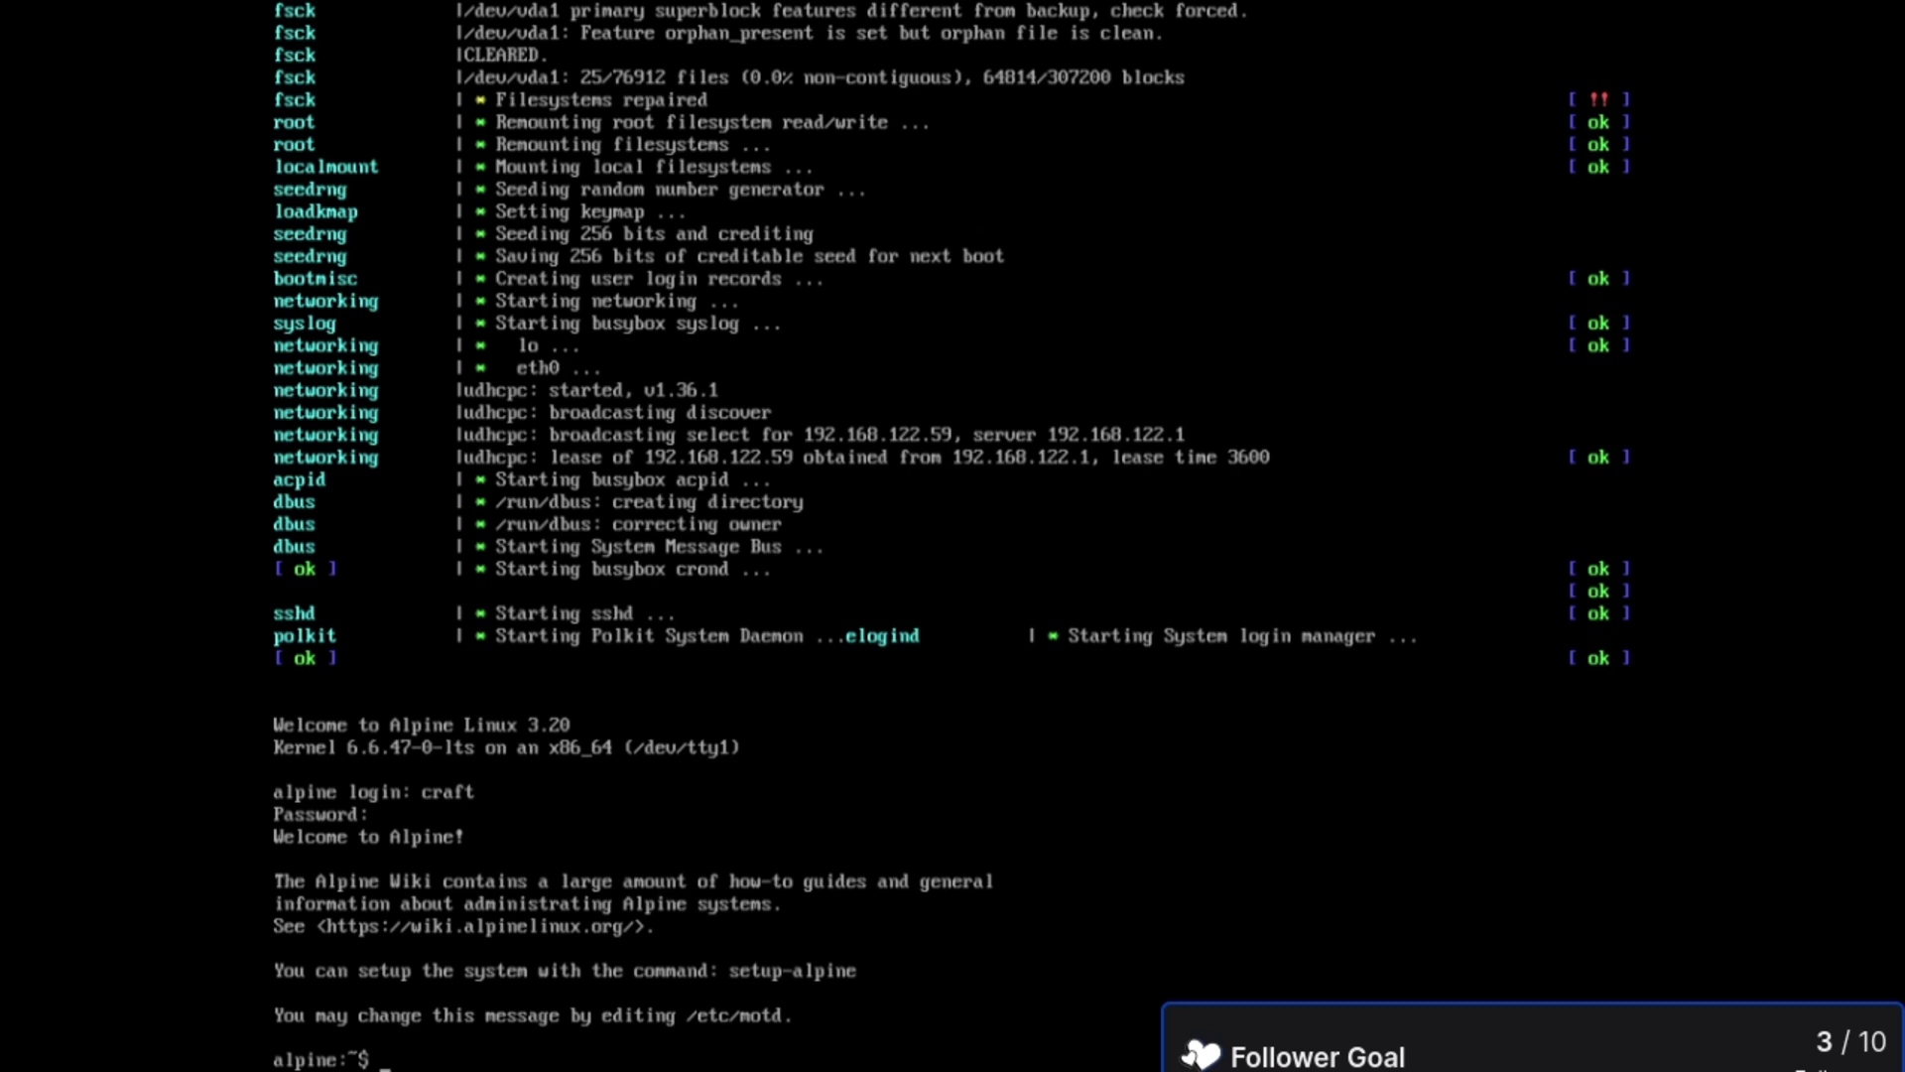
type("sway")
key("Return")
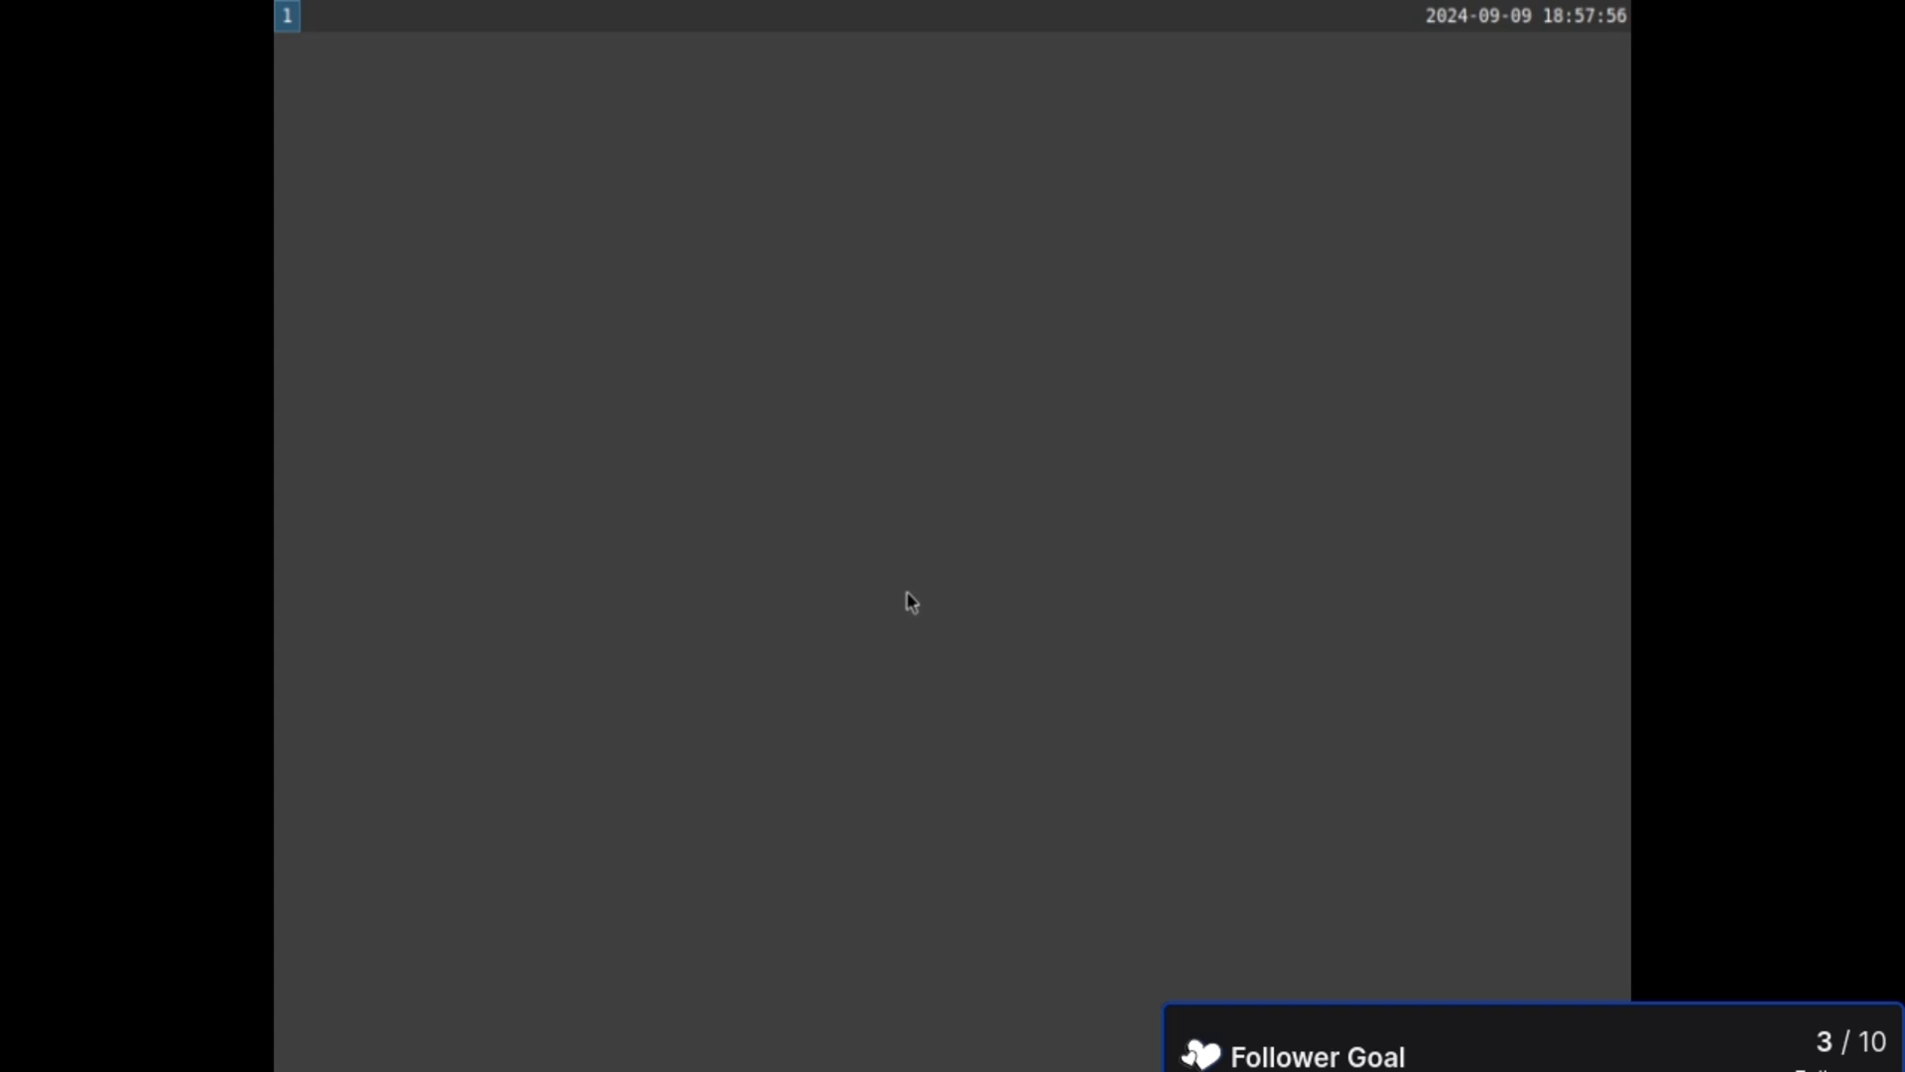
- Launch Firefox in the guest from the dmenu launcher
key("super+d")
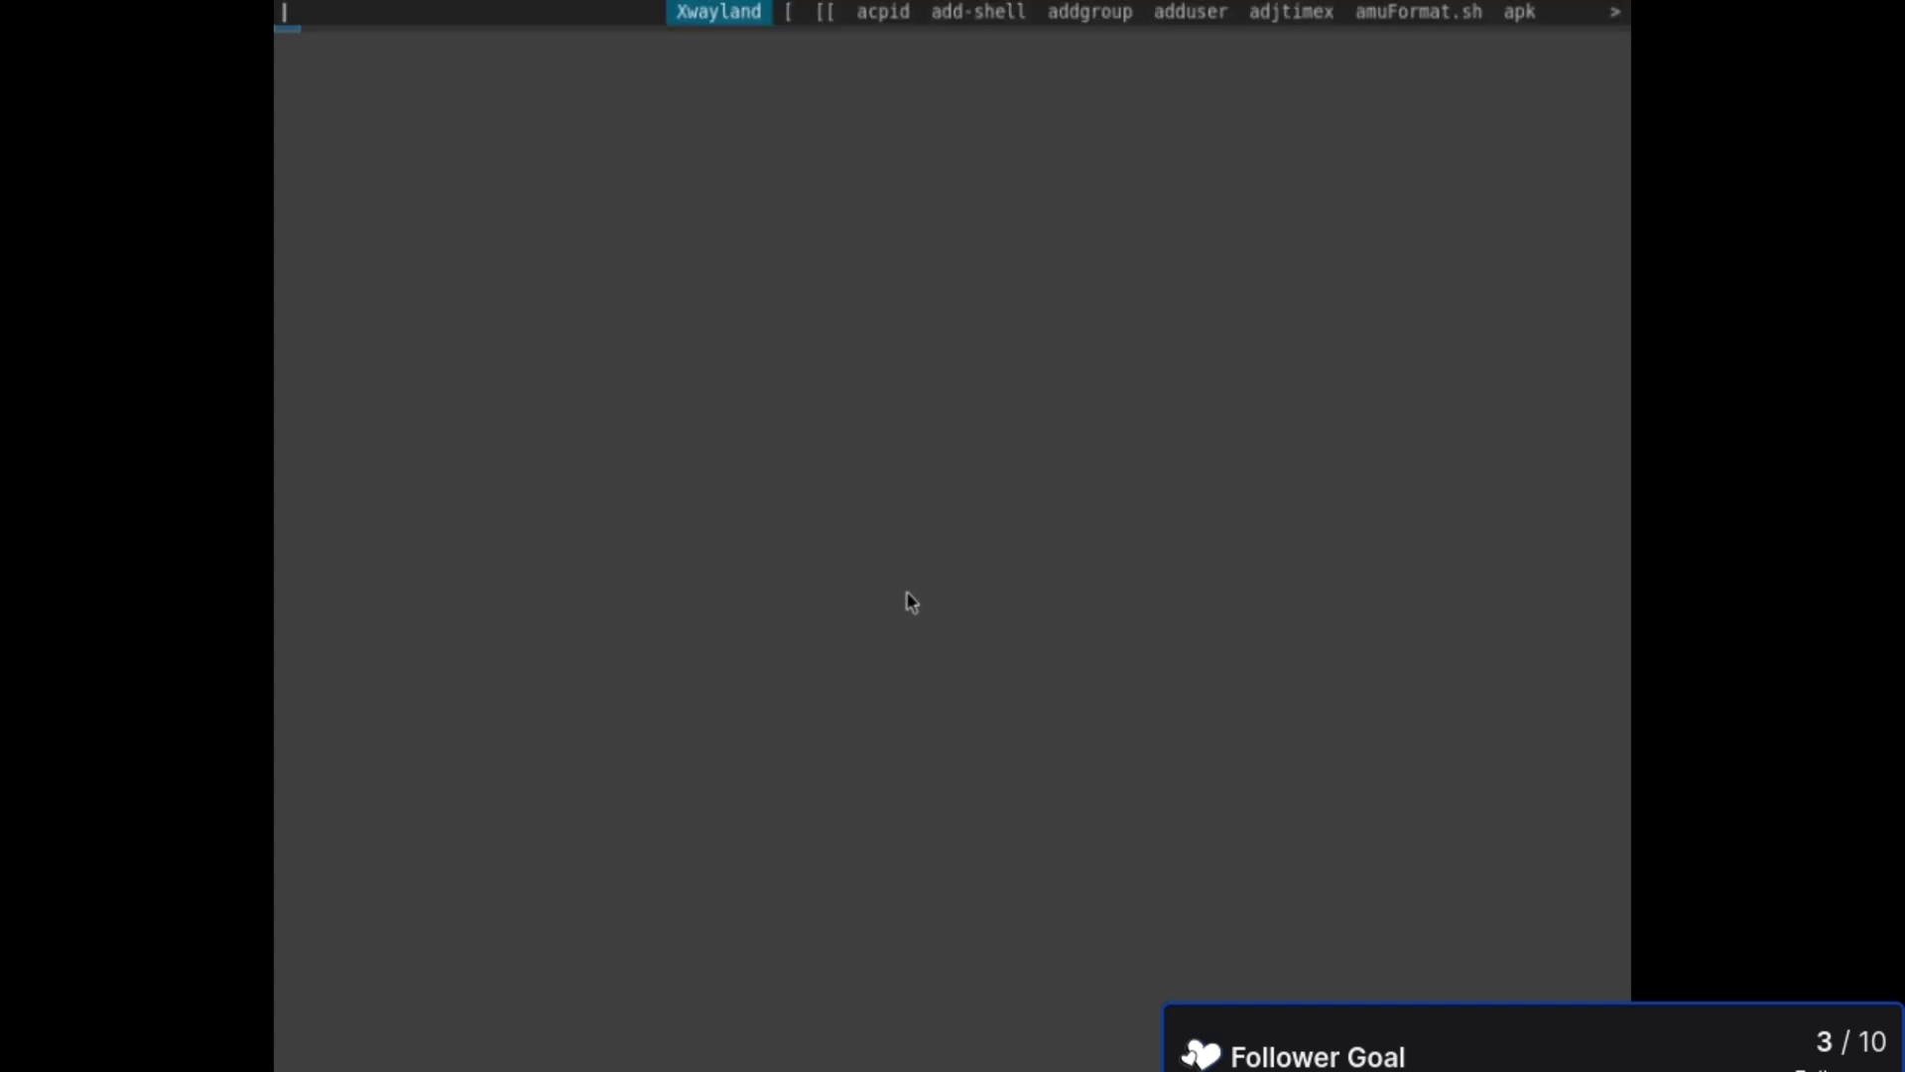
type("firefox")
key("Return")
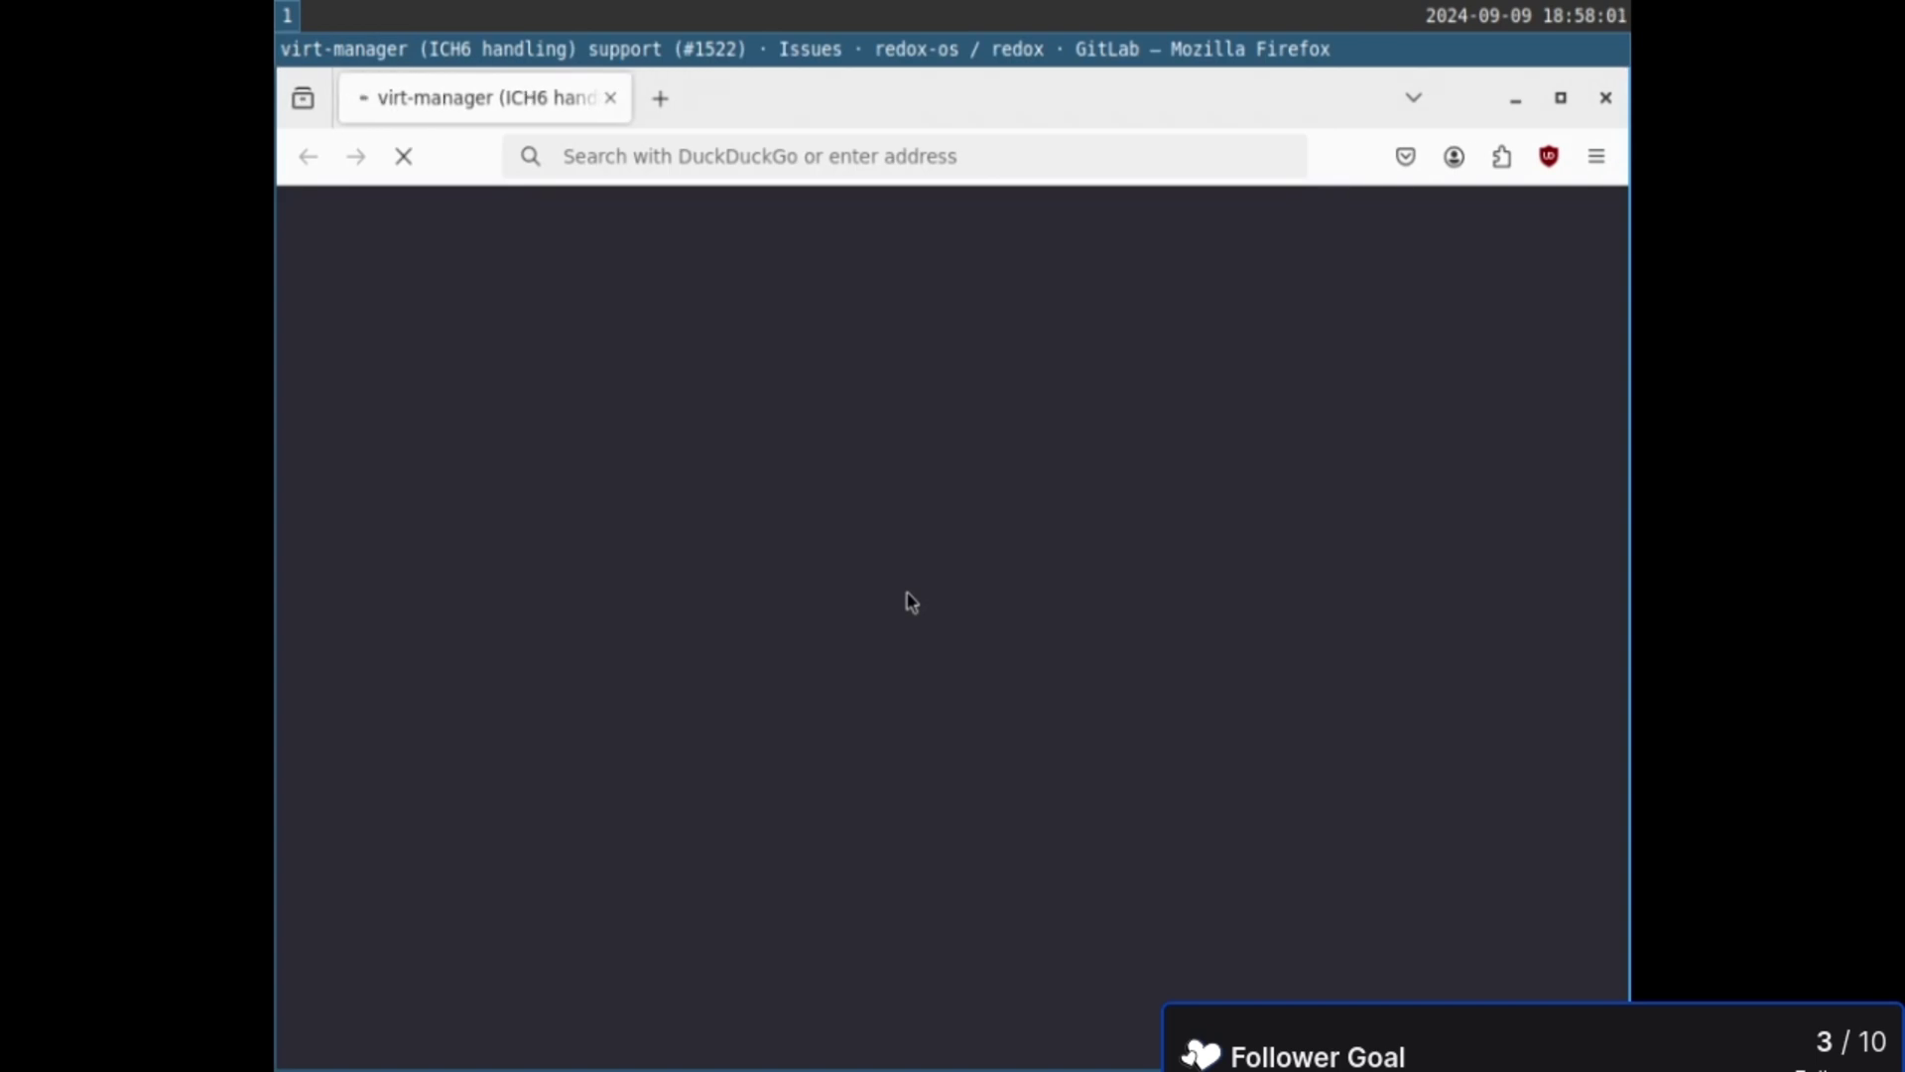
- In a new tab, search for 'harlem globetrotters' from the address bar
left_click(661, 99)
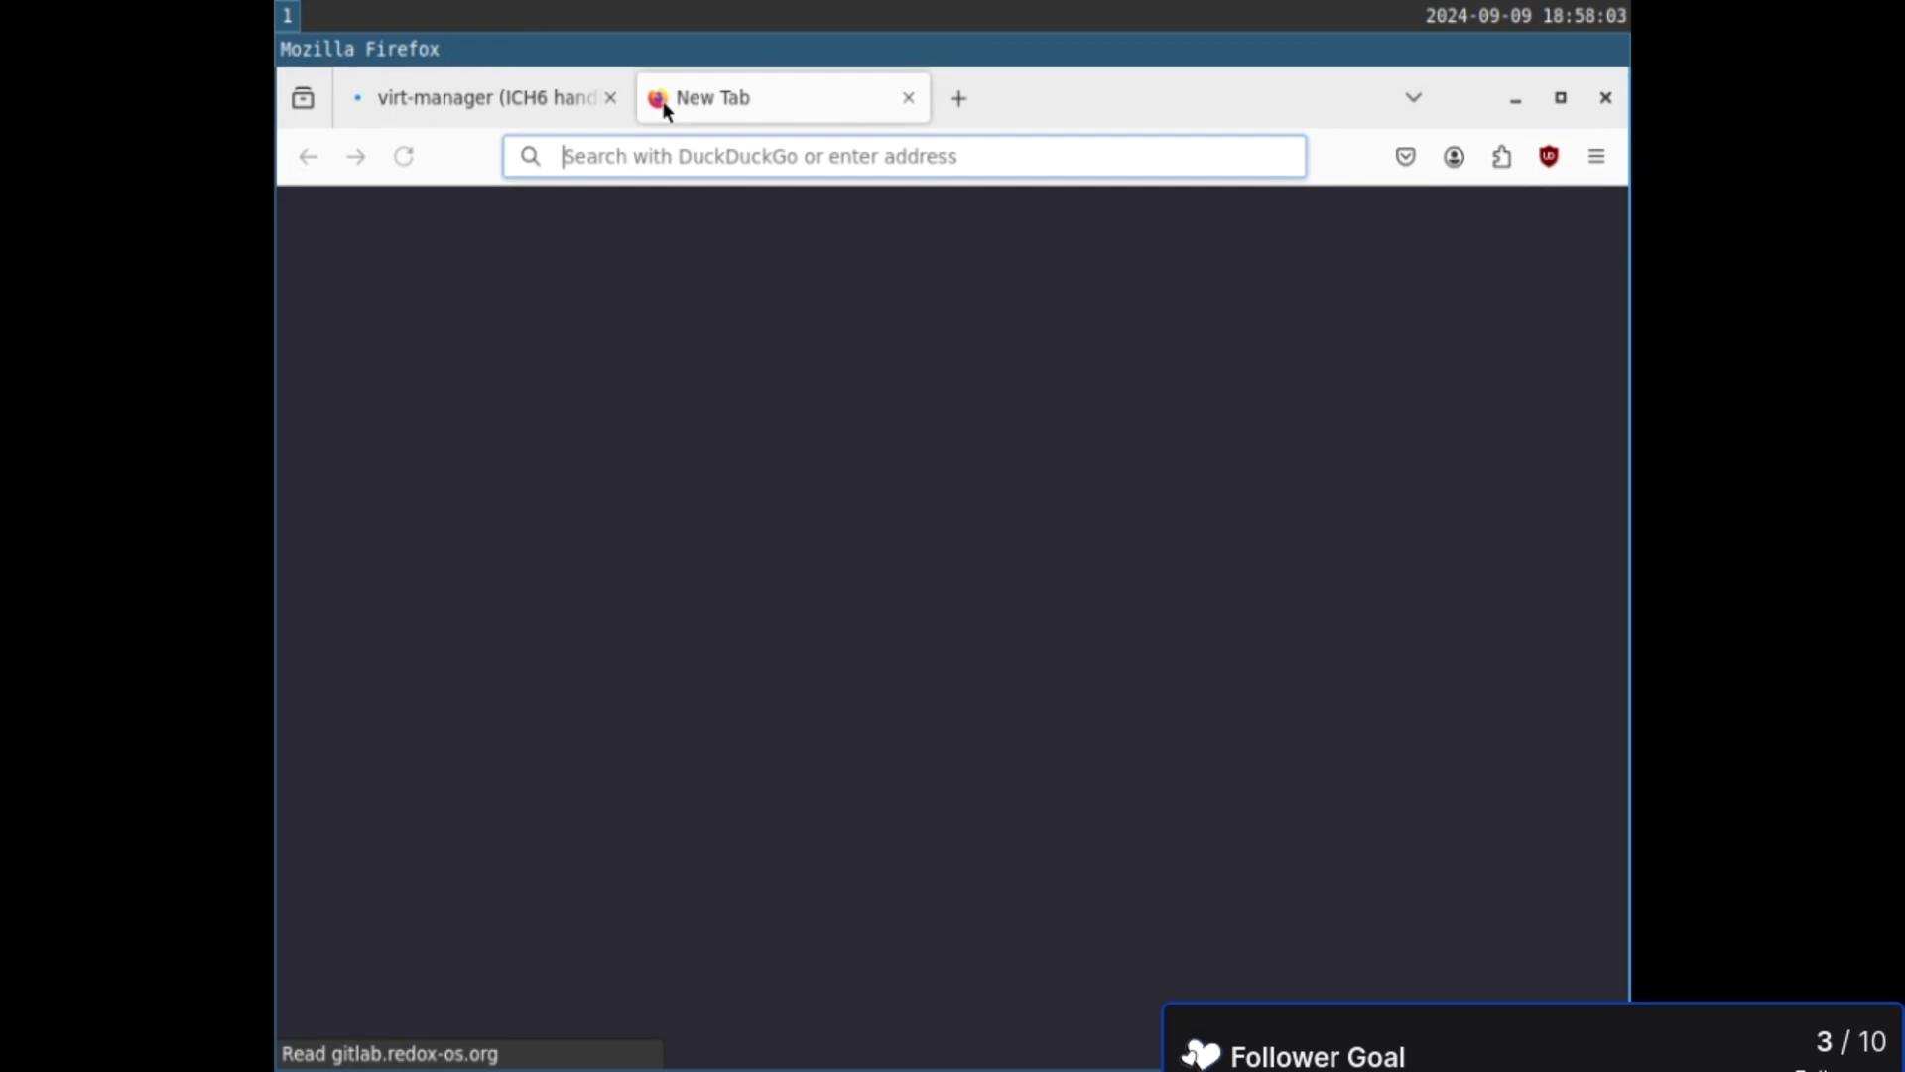
left_click(703, 155)
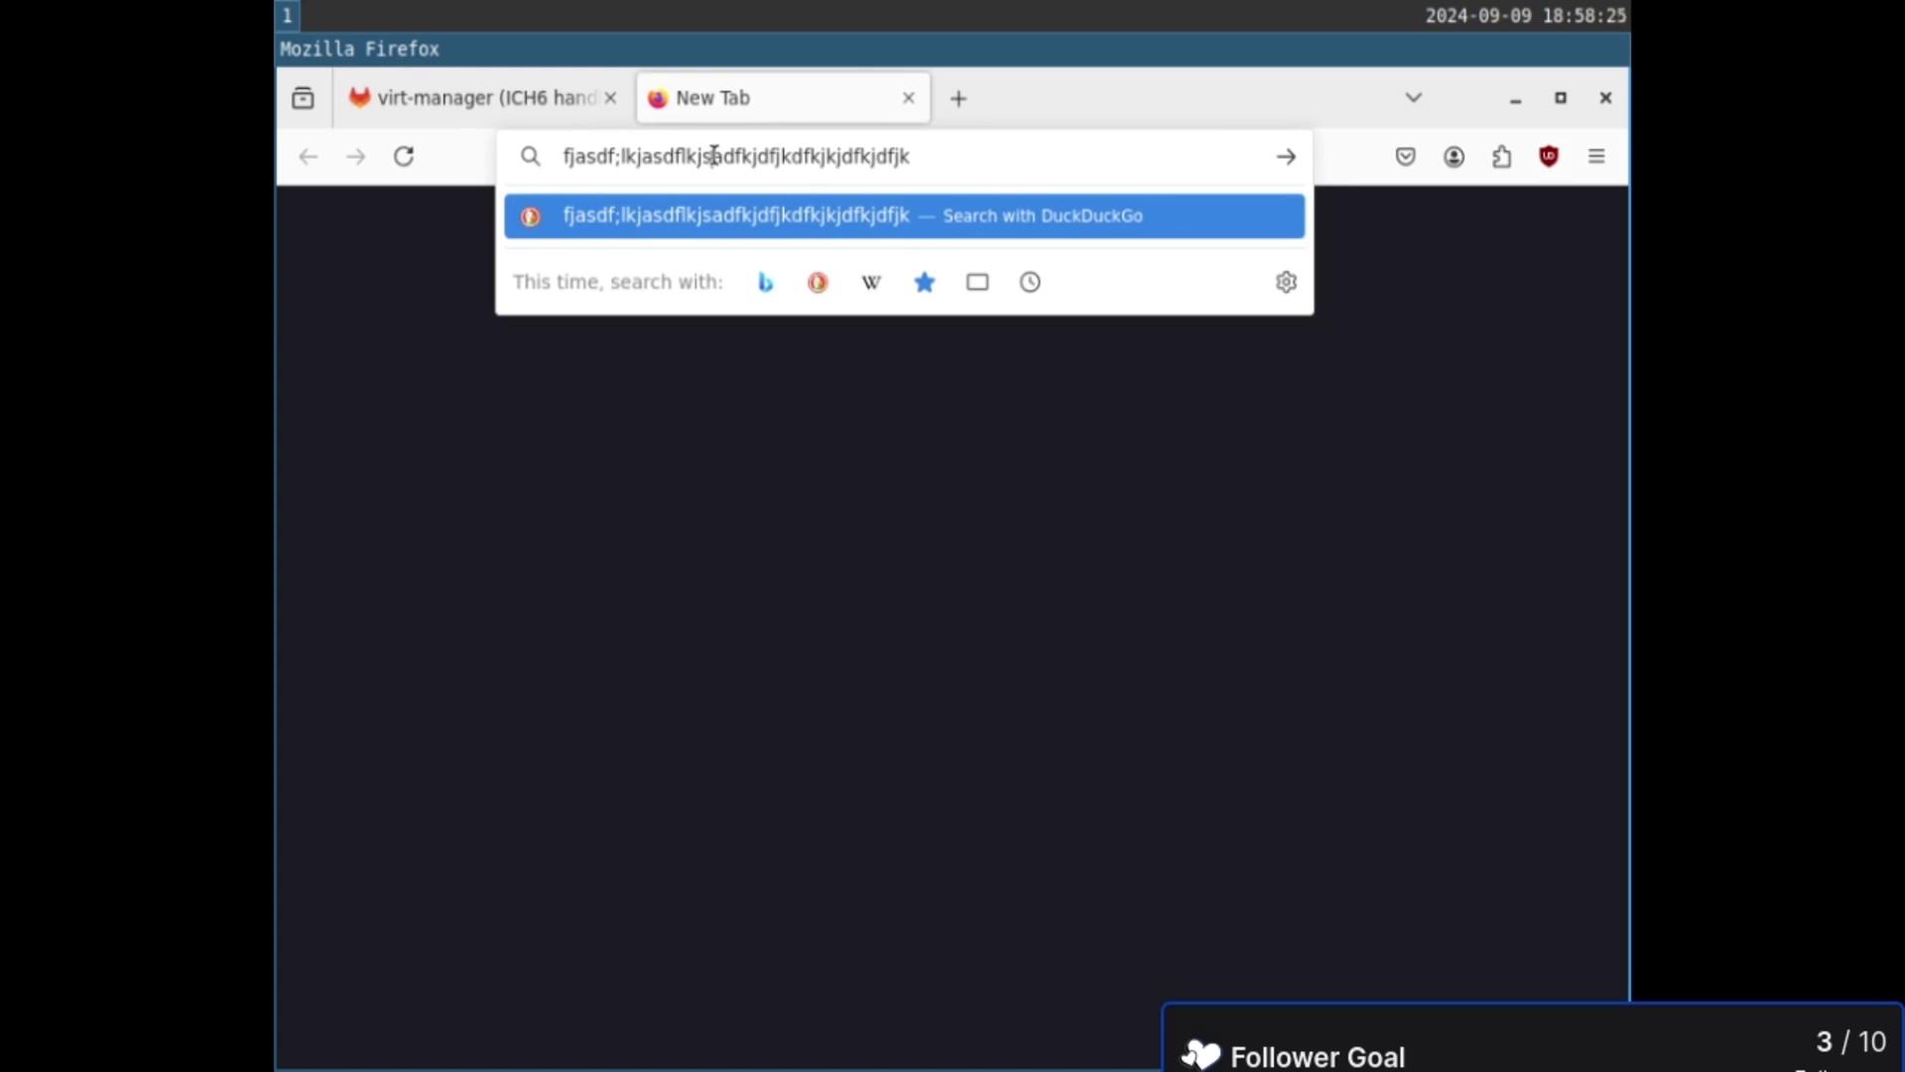
key("ctrl+a")
type("har")
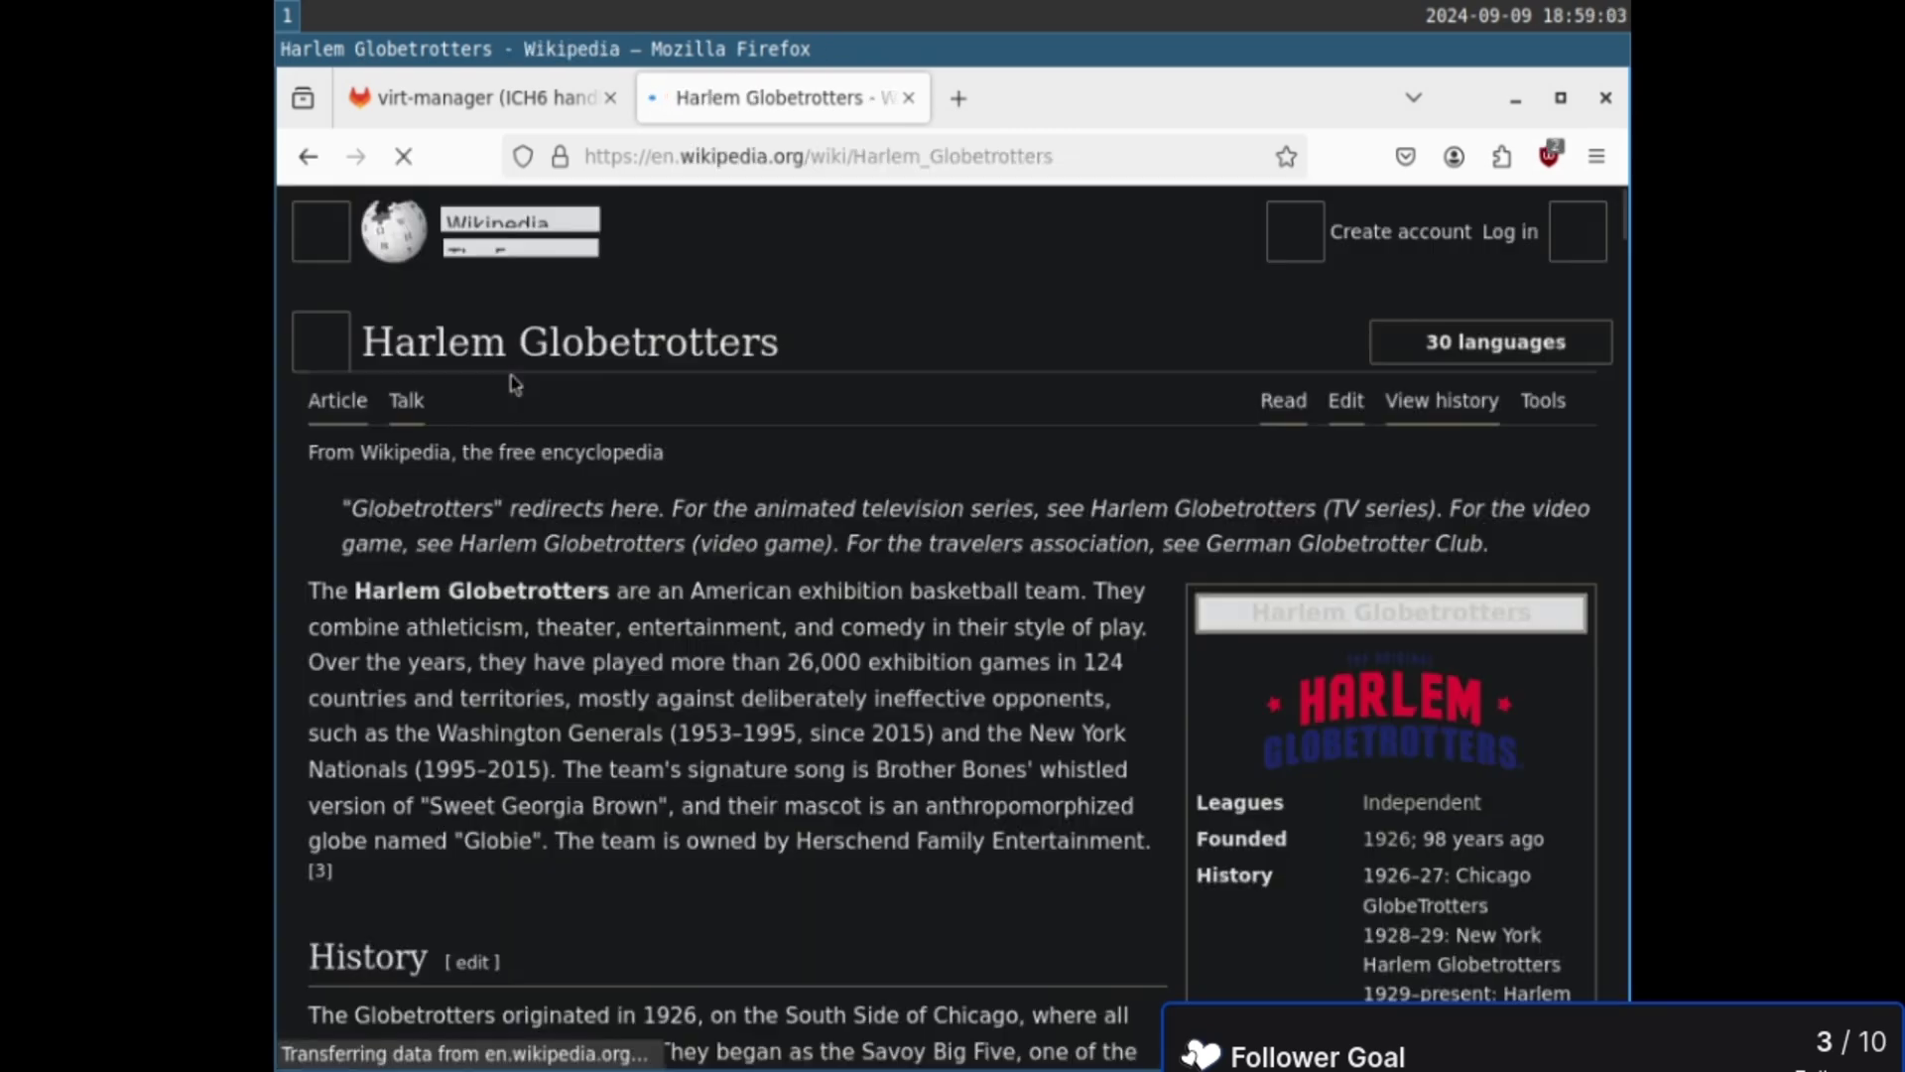
- Scroll down through the Harlem Globetrotters Wikipedia article
scroll(923, 678, "down", 3)
scroll(923, 678, "down", 2)
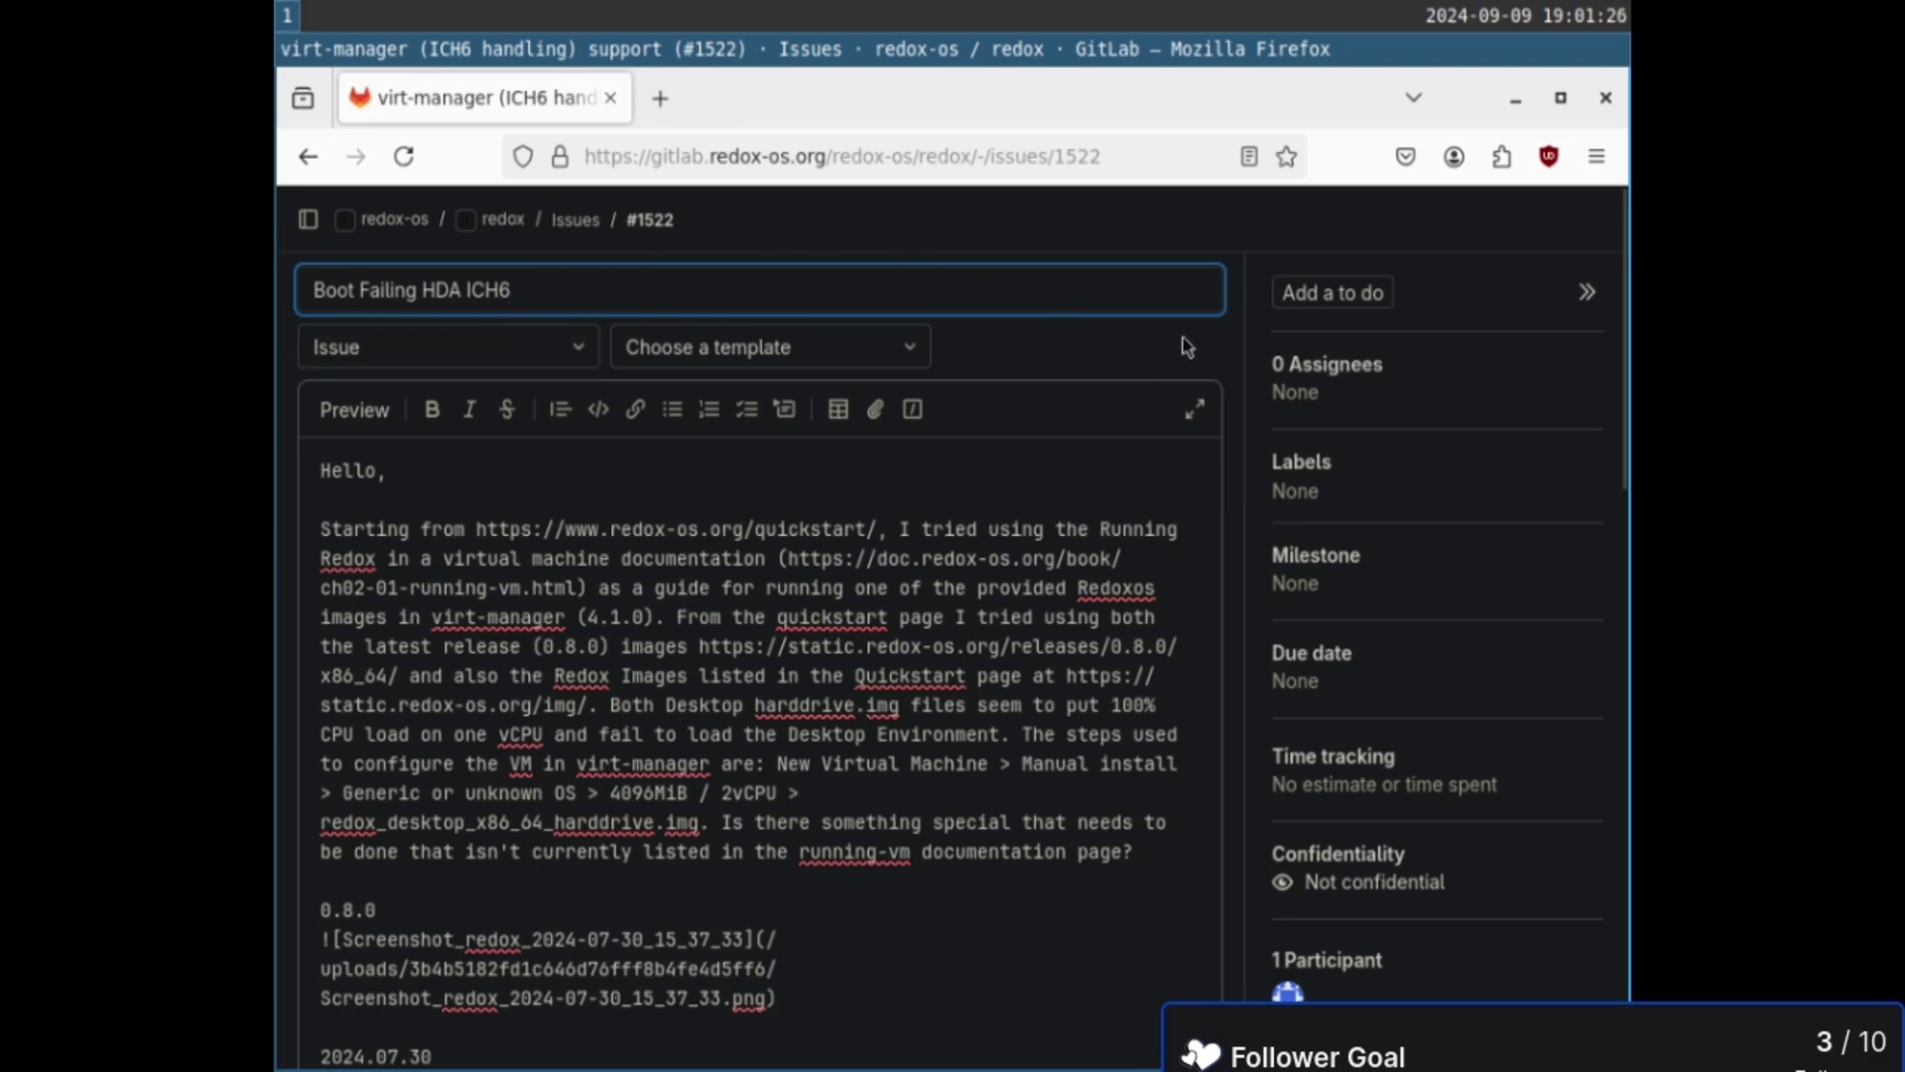
- Finish the comment on issue #1522 noting that ICH9 boots fine
scroll(1240, 393, "down", 10)
scroll(1240, 393, "up", 4)
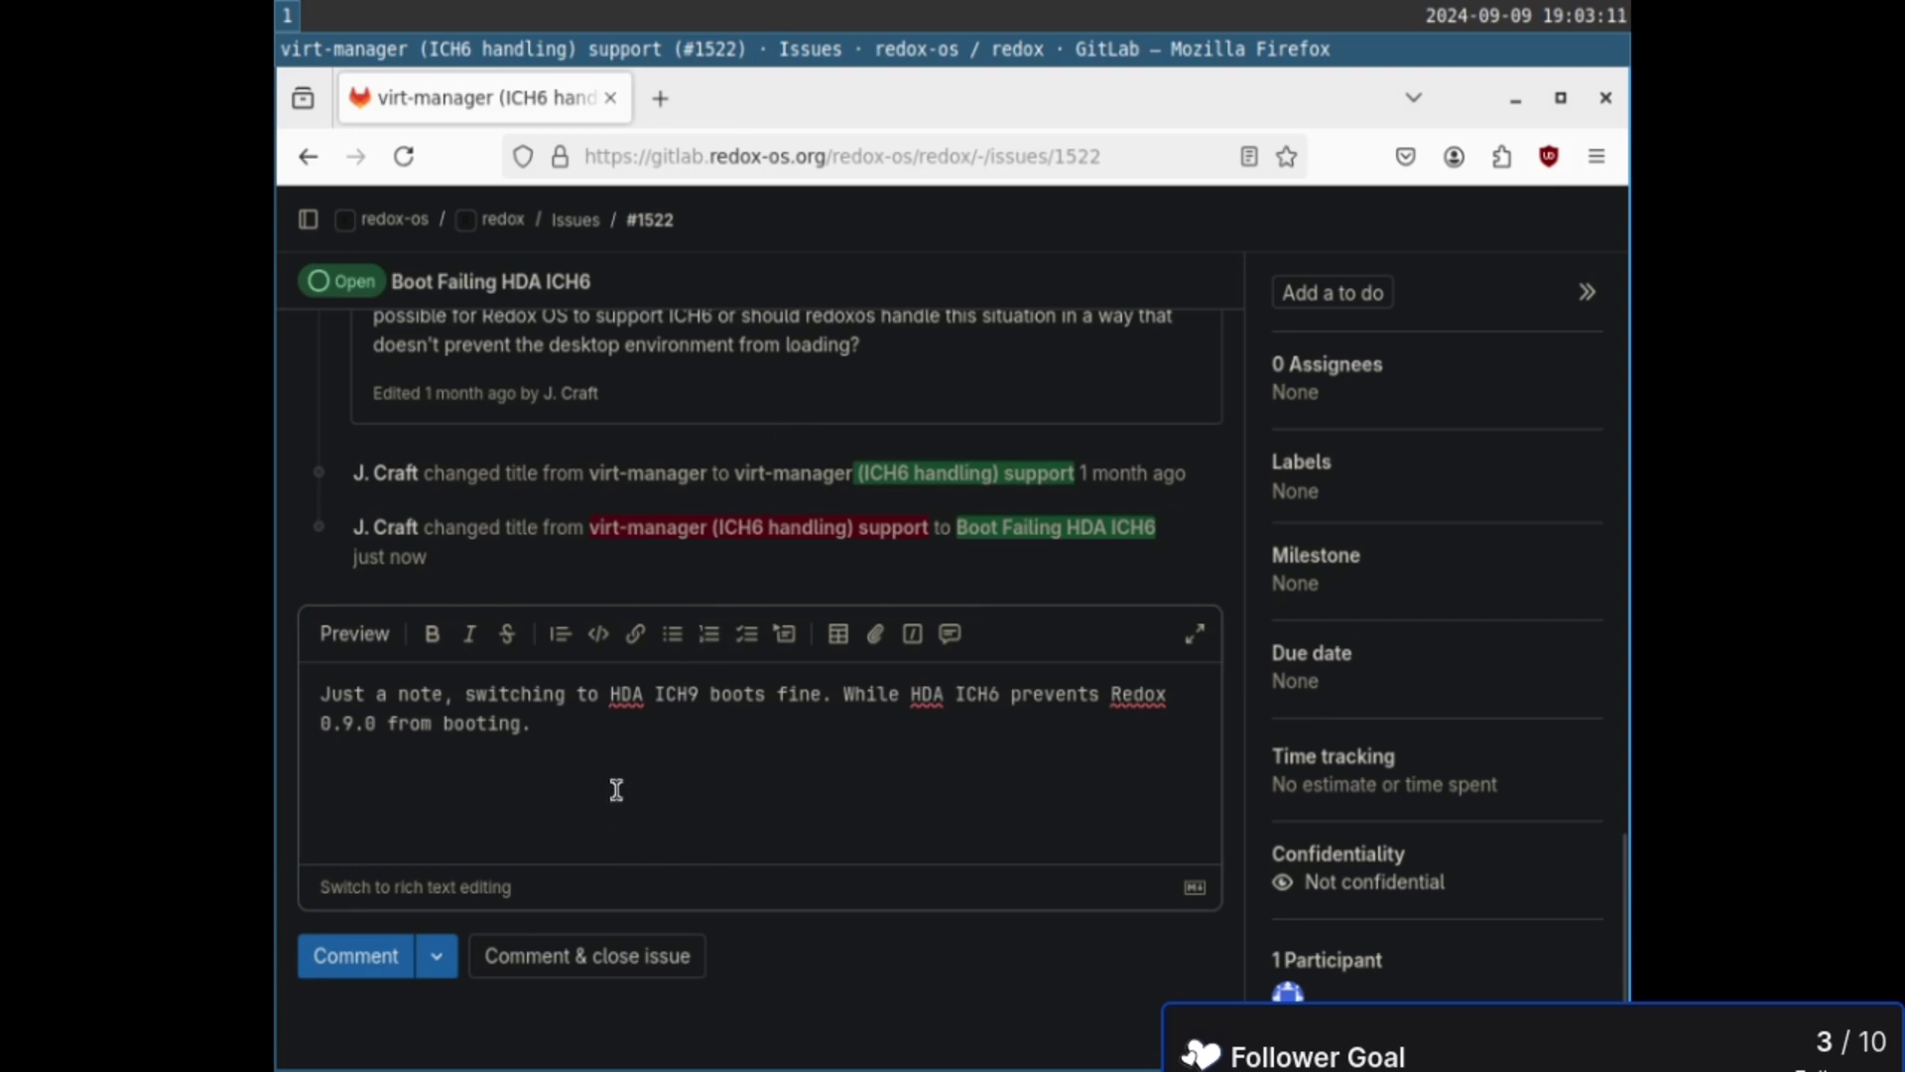
left_click(616, 789)
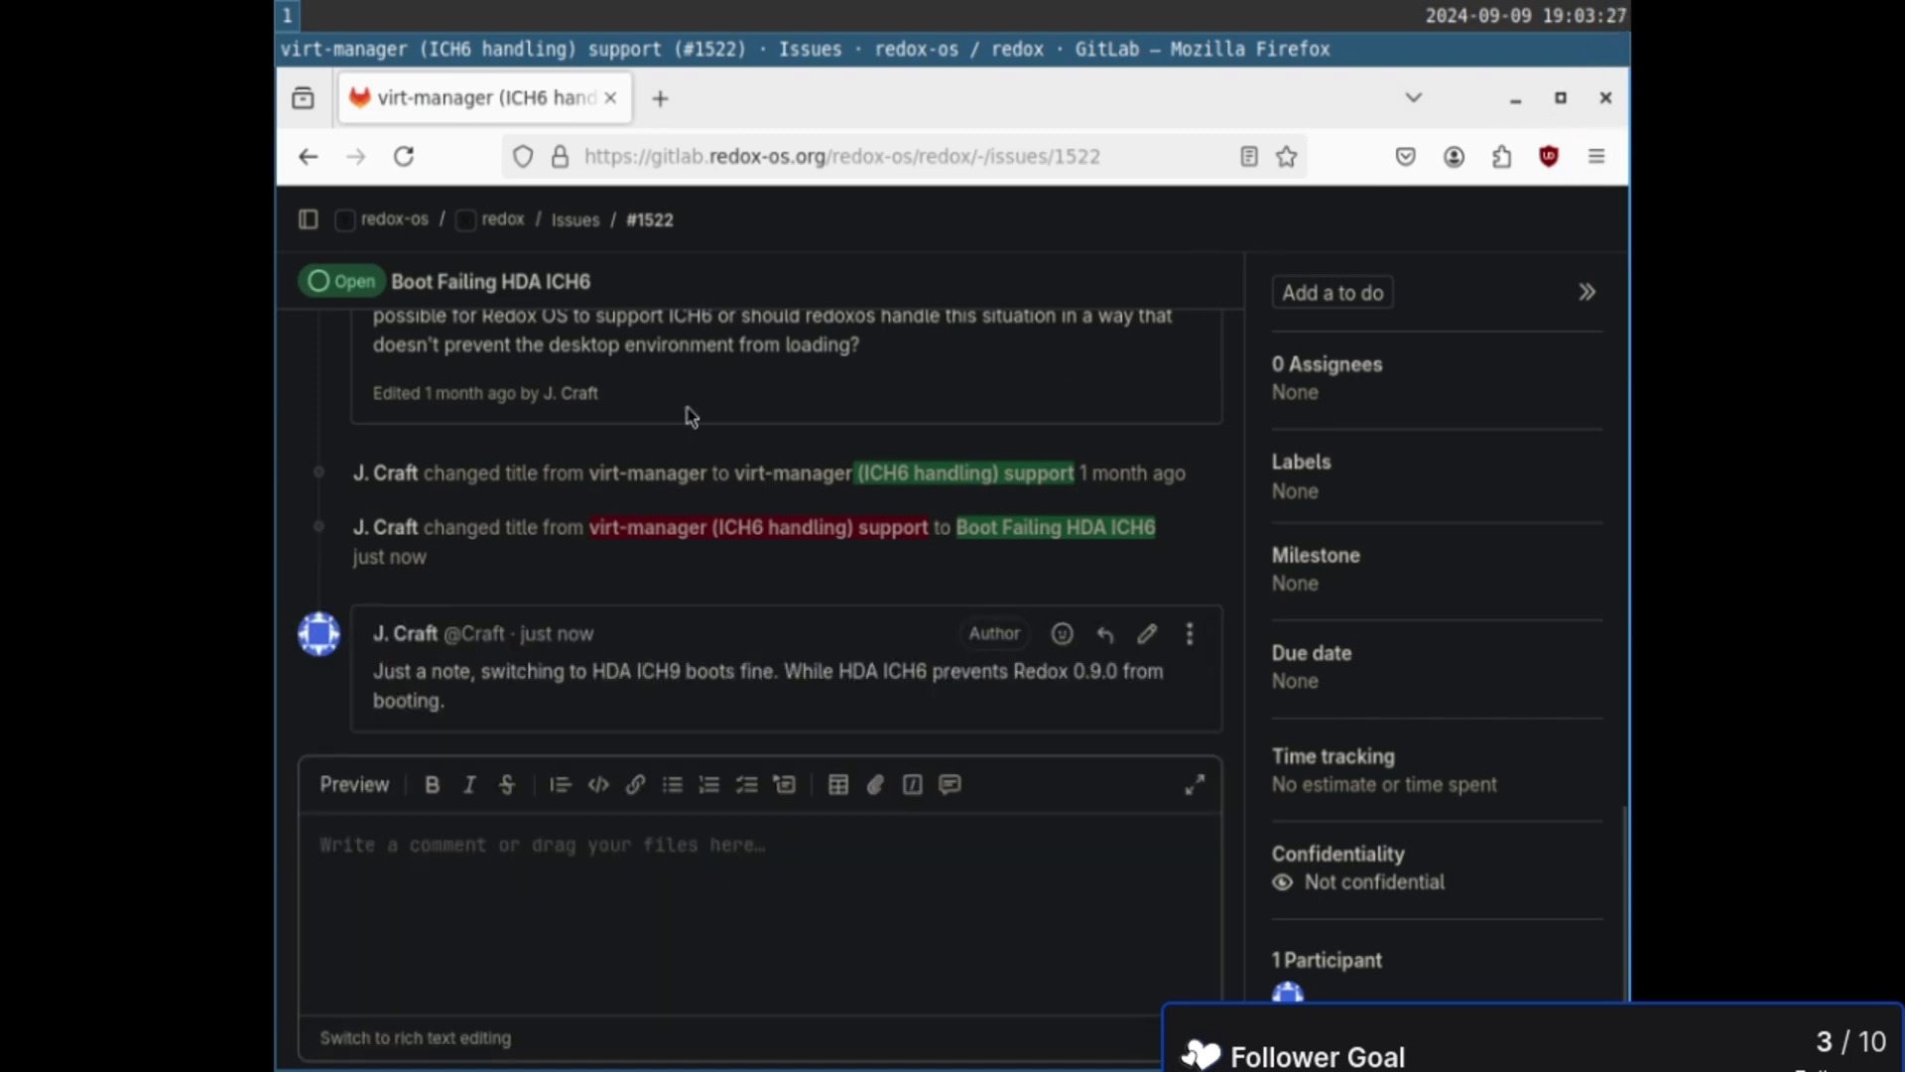
scroll(691, 416, "up", 5)
- Post the autologin comment on the Orbital issue #1526
key("alt+Left")
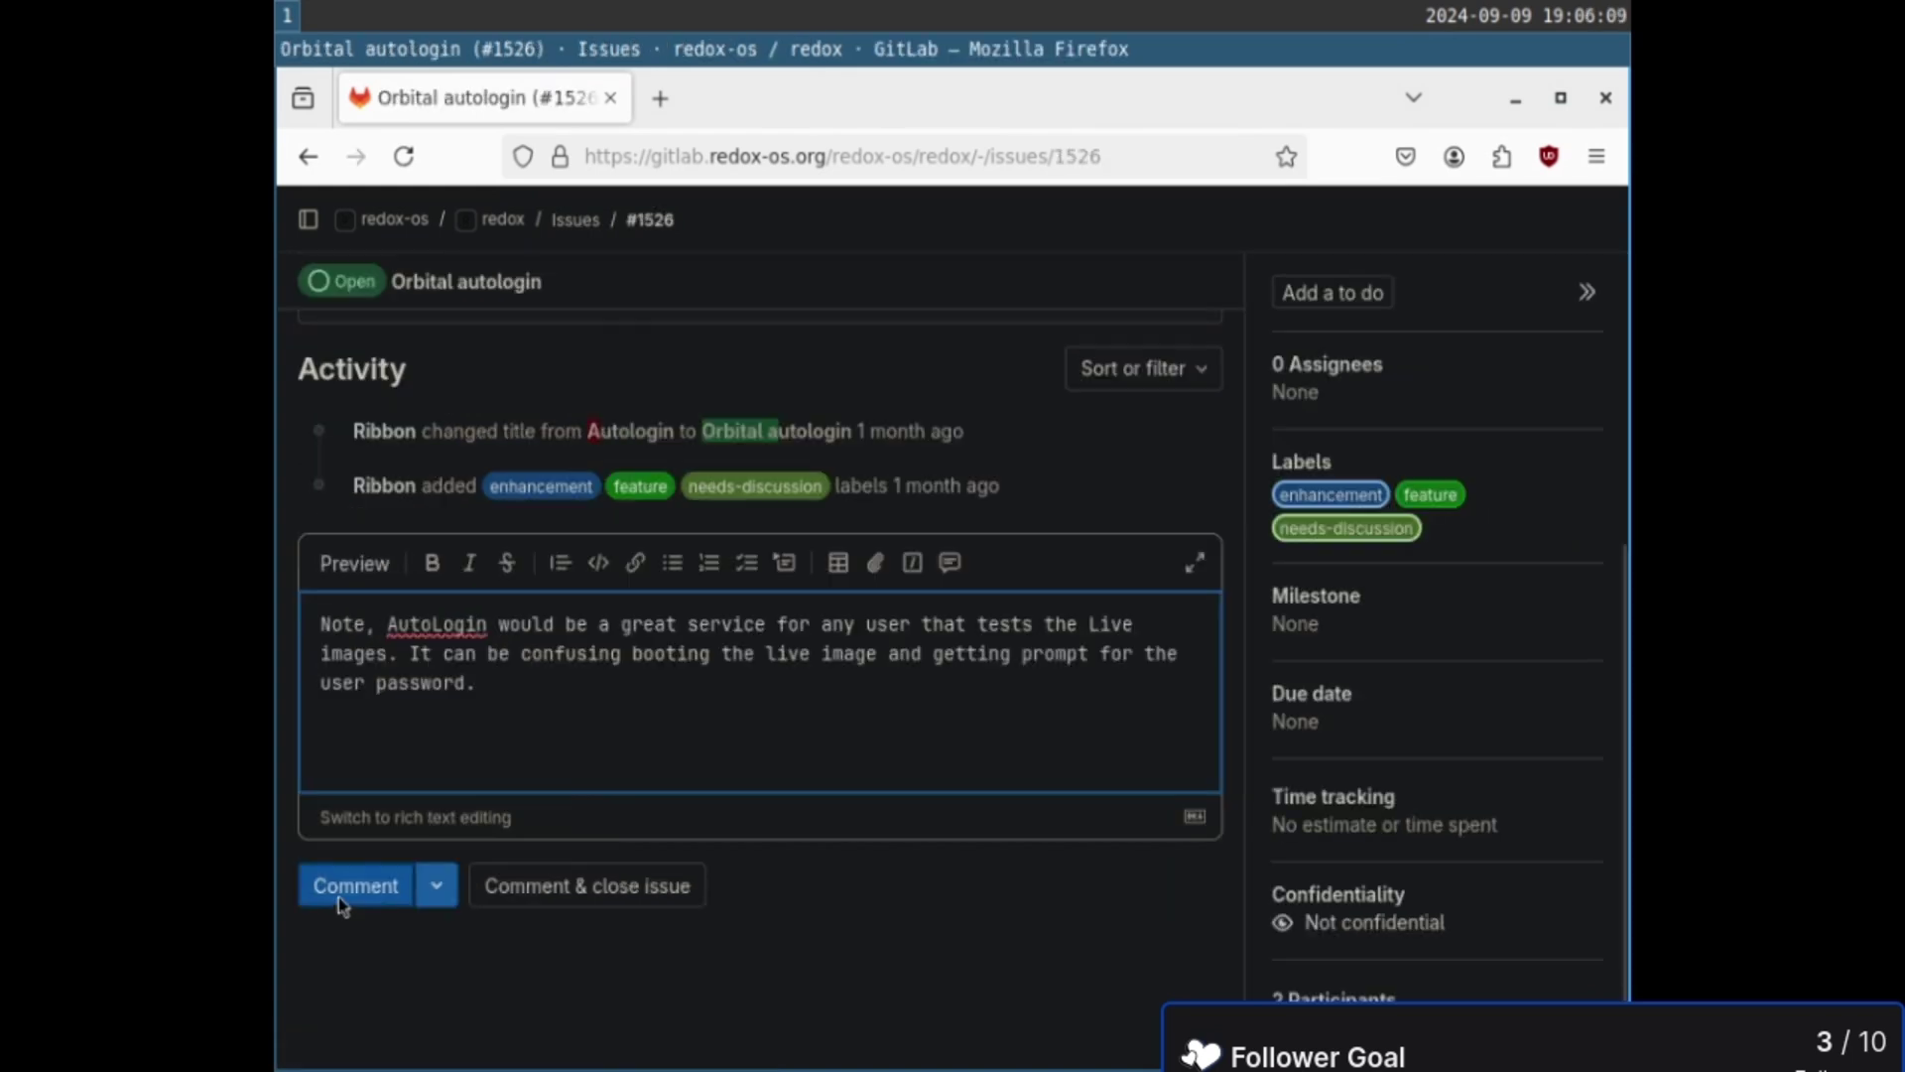
left_click(337, 897)
scroll(764, 571, "up", 5)
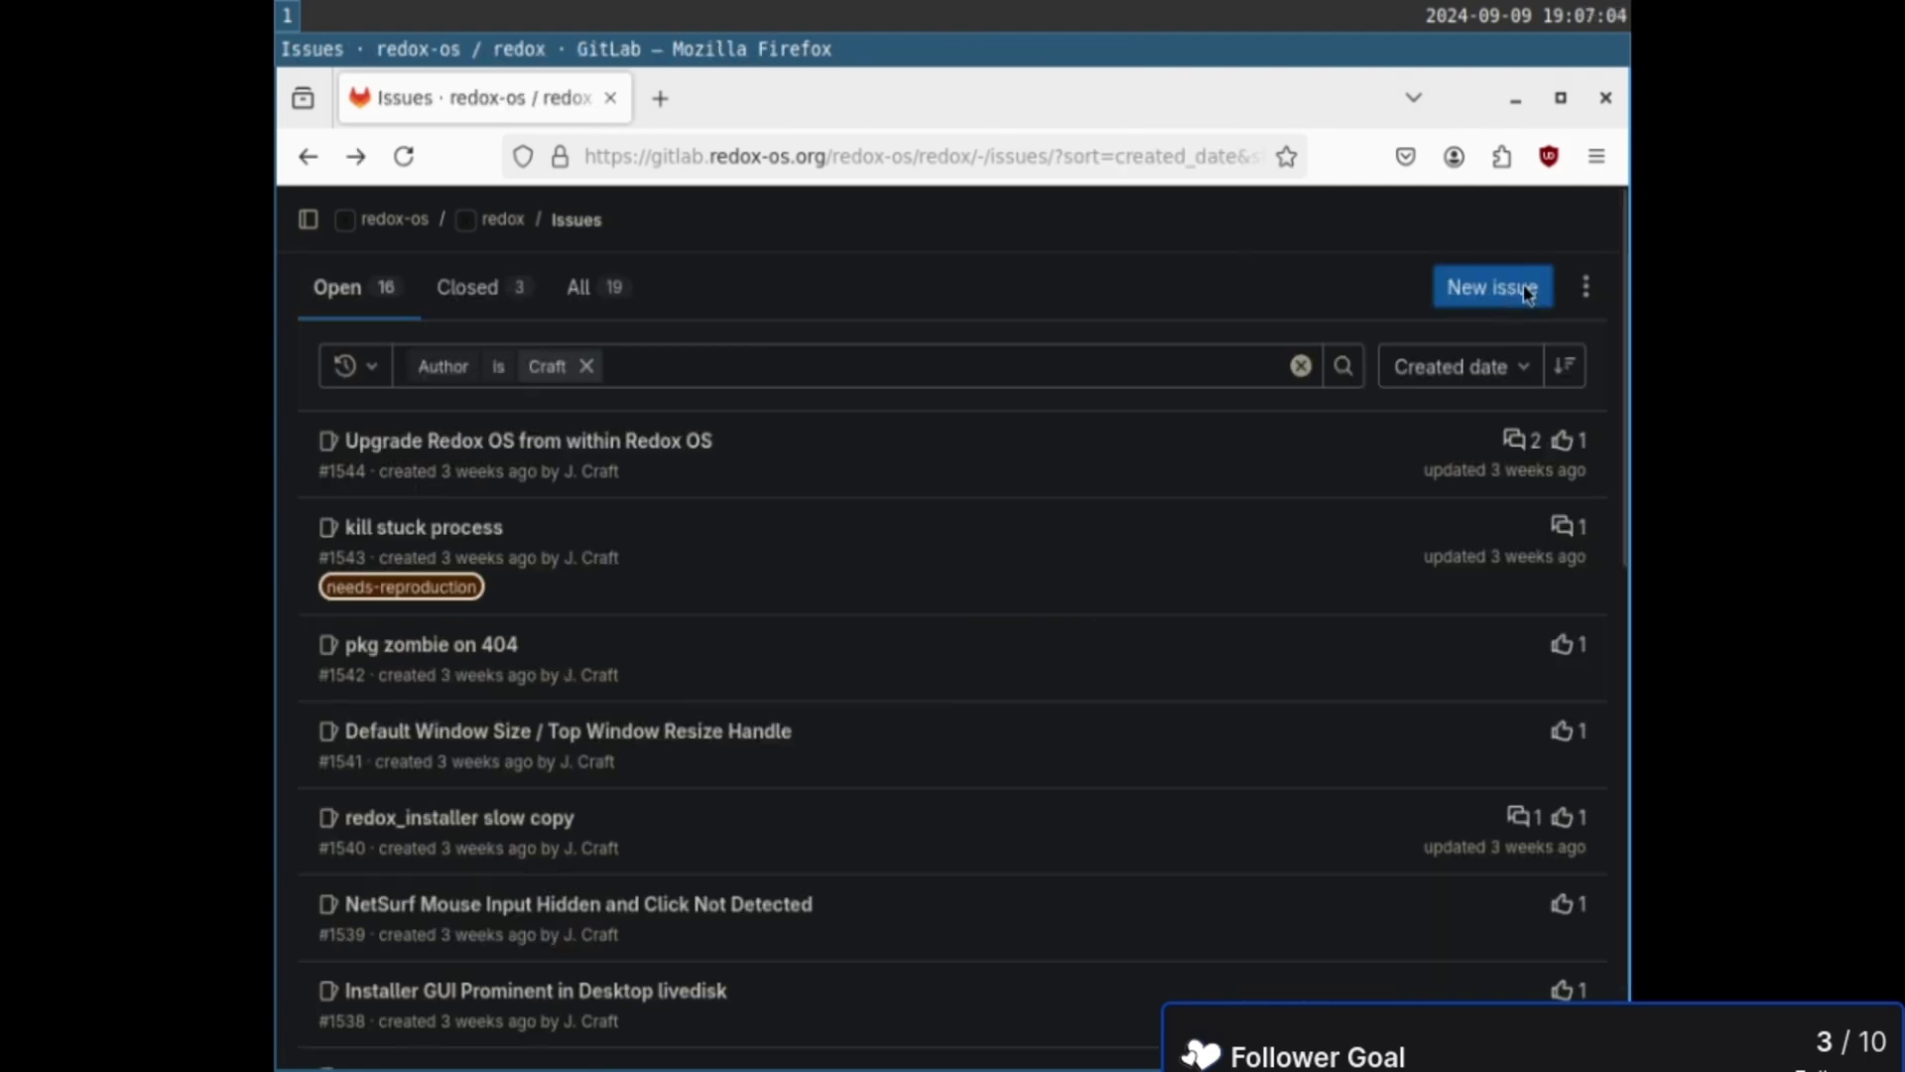
- File a new issue titled 'Maximized Windows Hide Launcher Bar' about Redox OS 0.9.0
left_click(1492, 287)
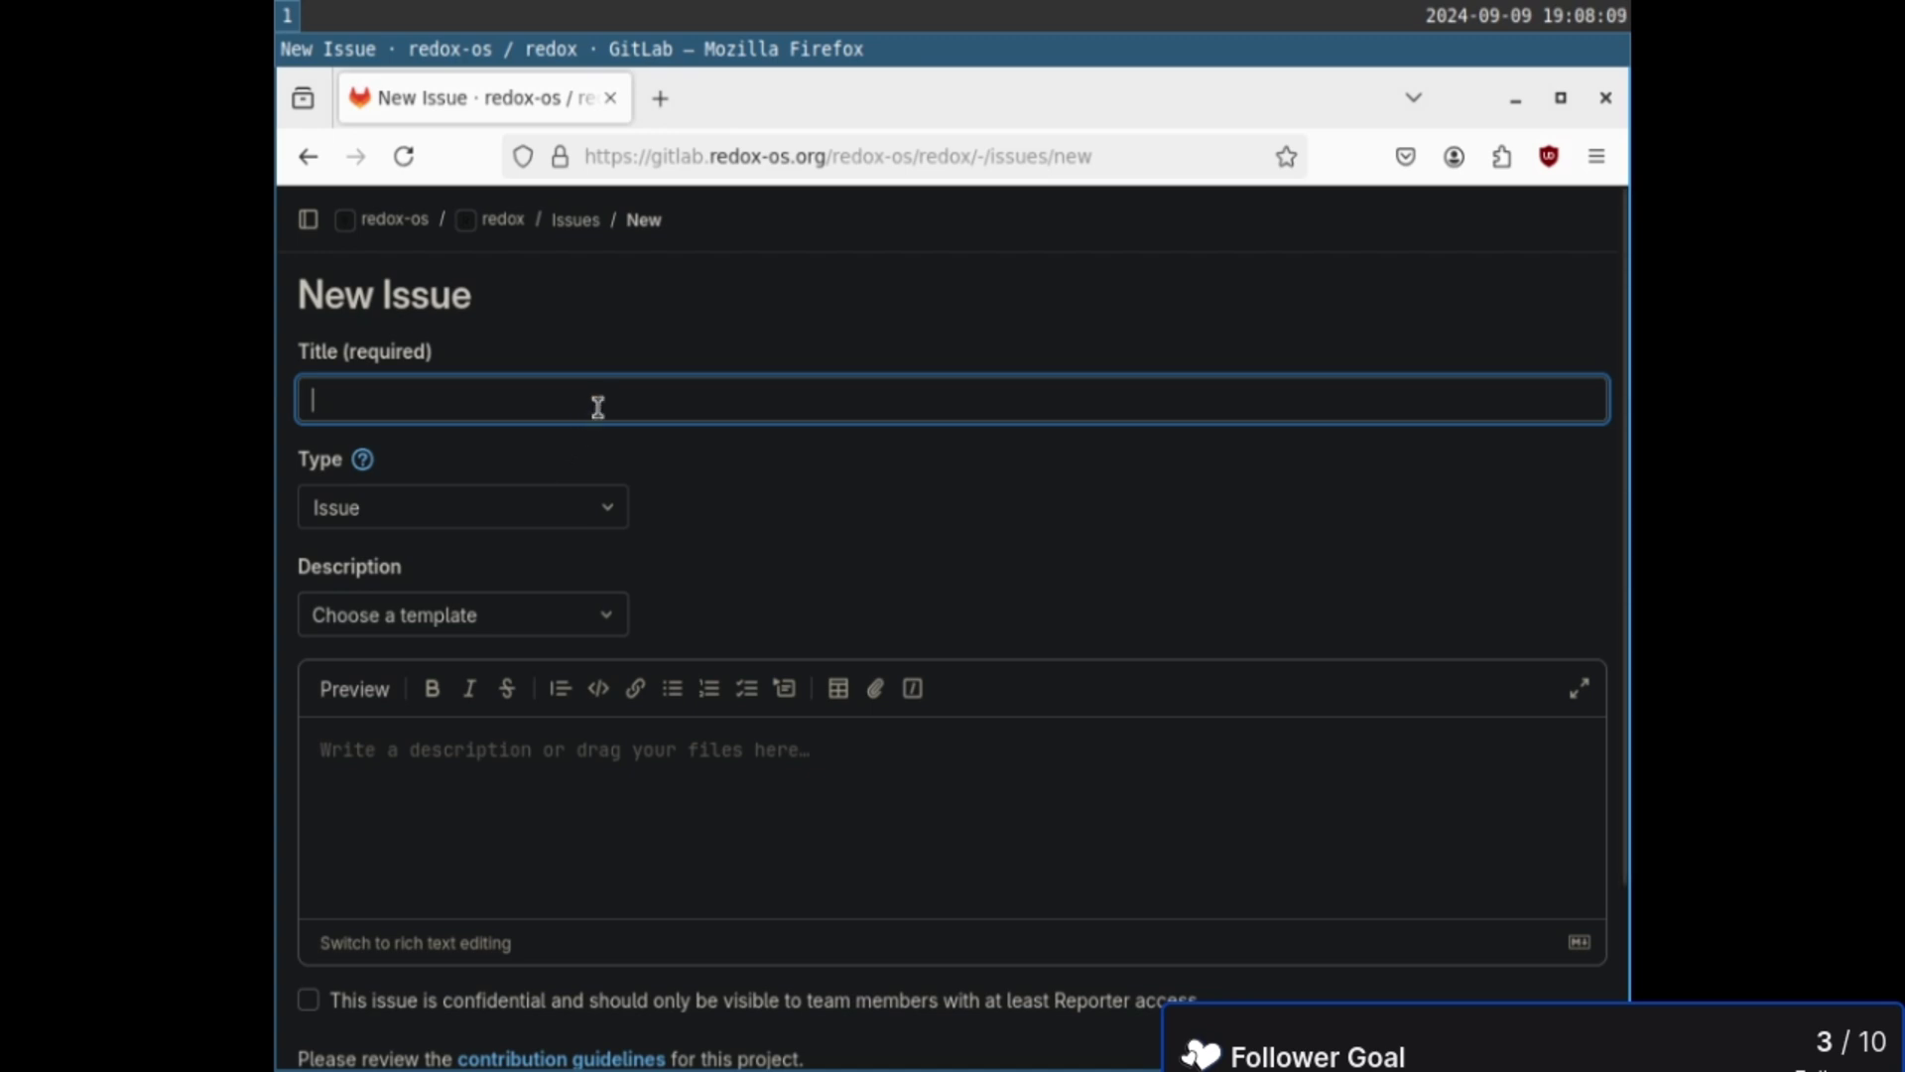
type("Maximize")
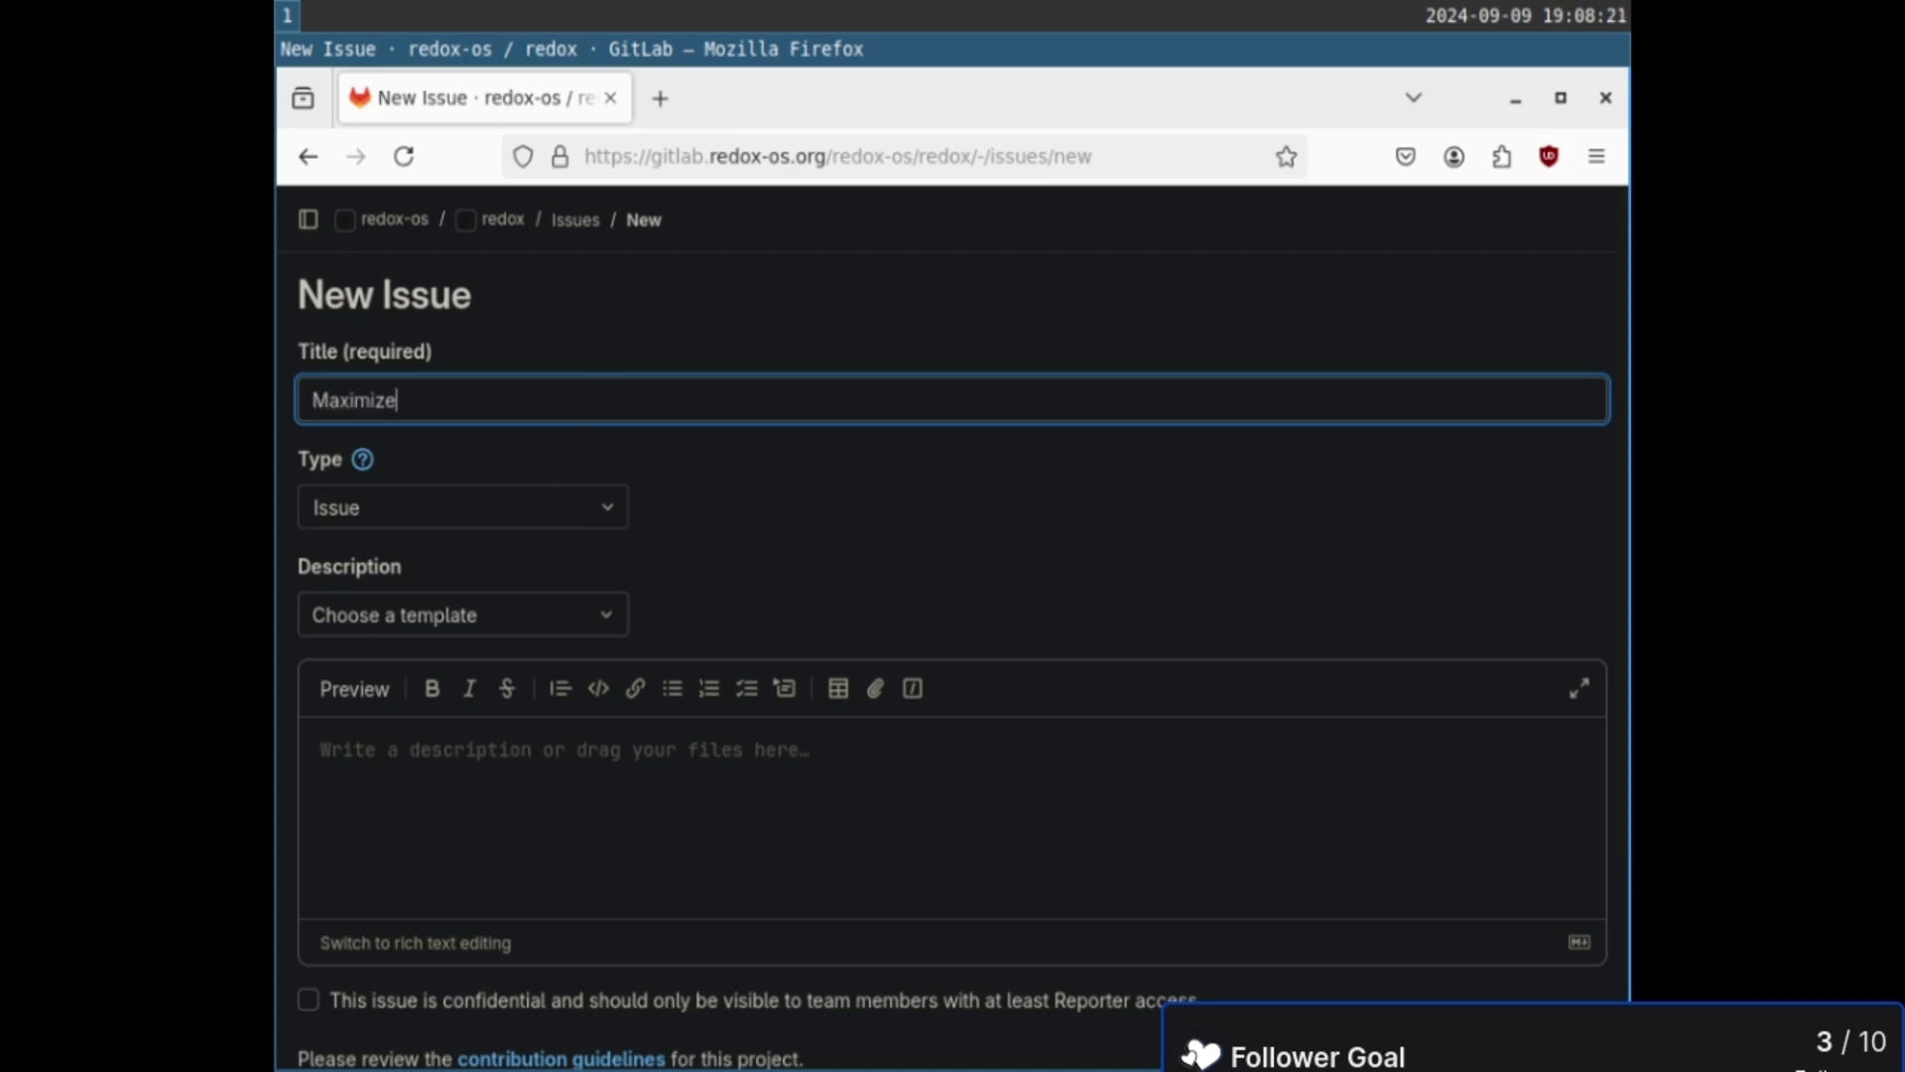
type("d Windows Hid")
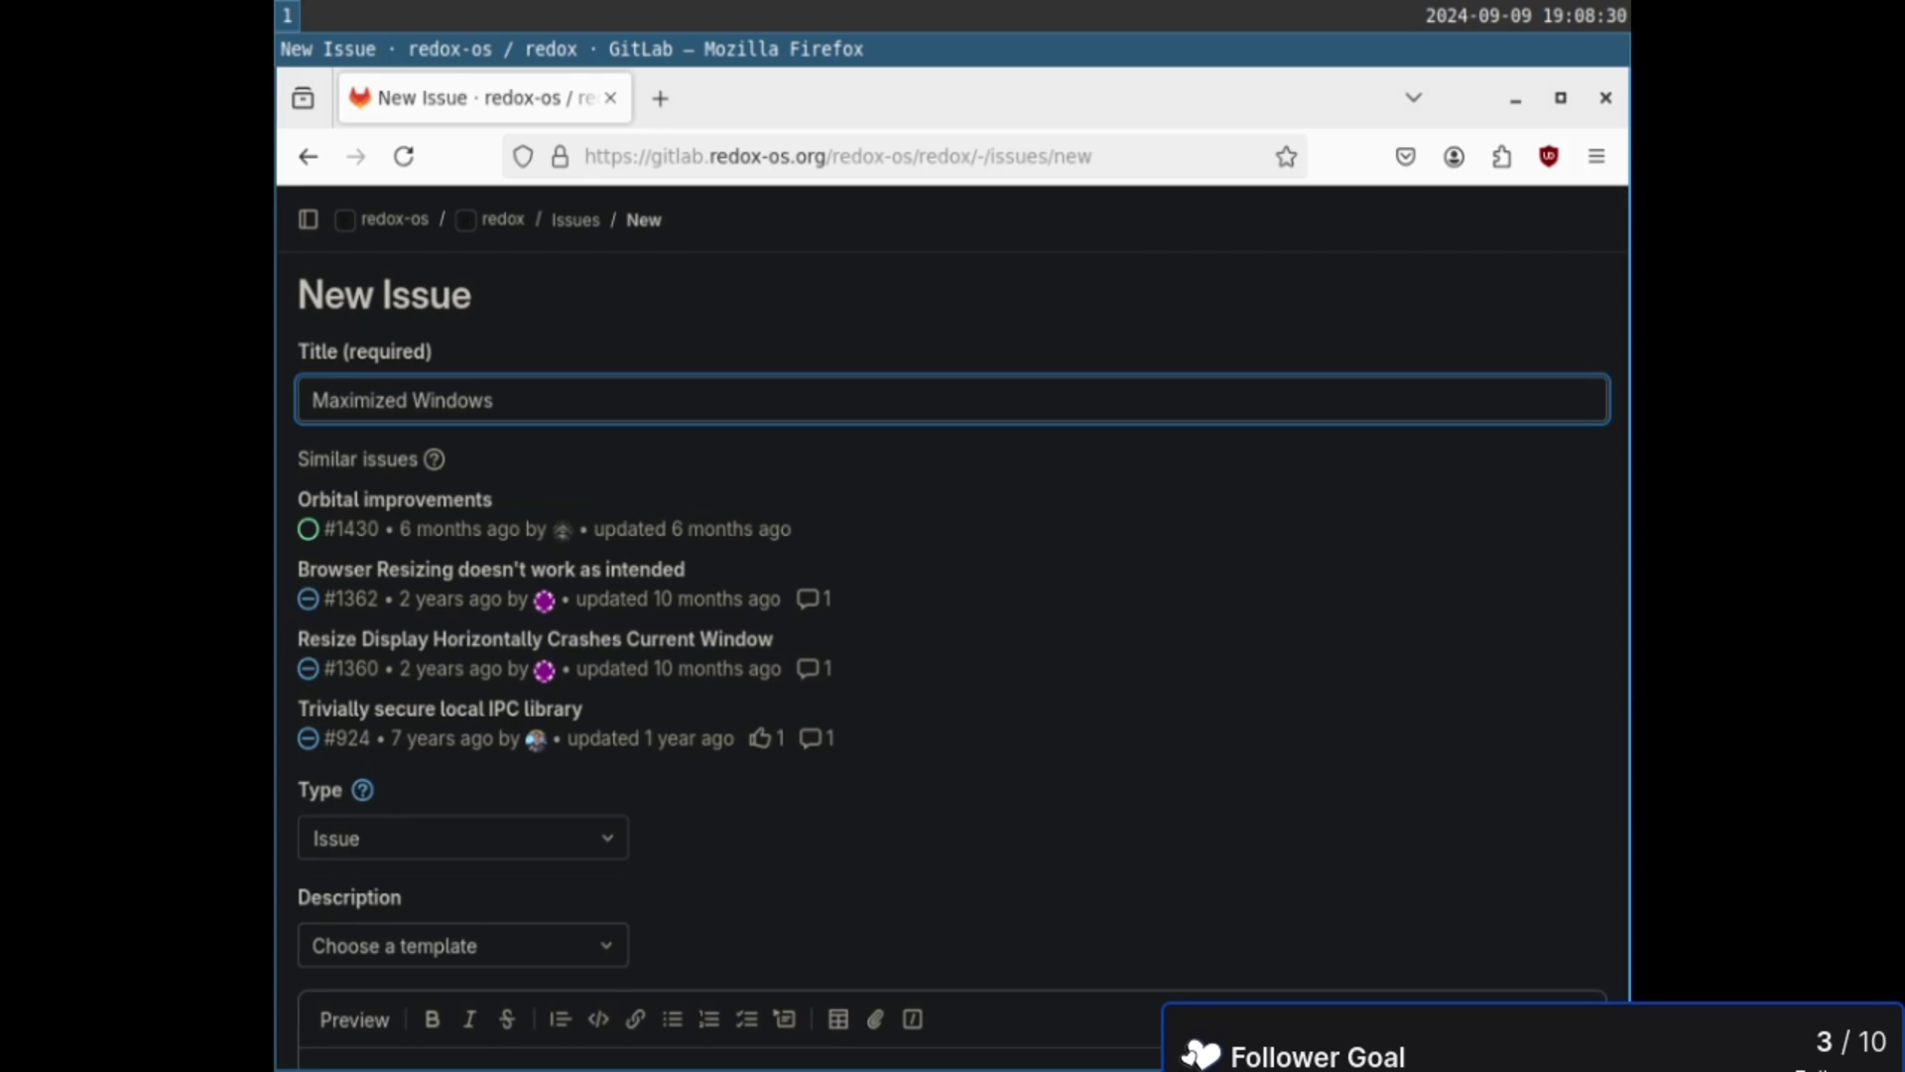
type("e Launcher Bar")
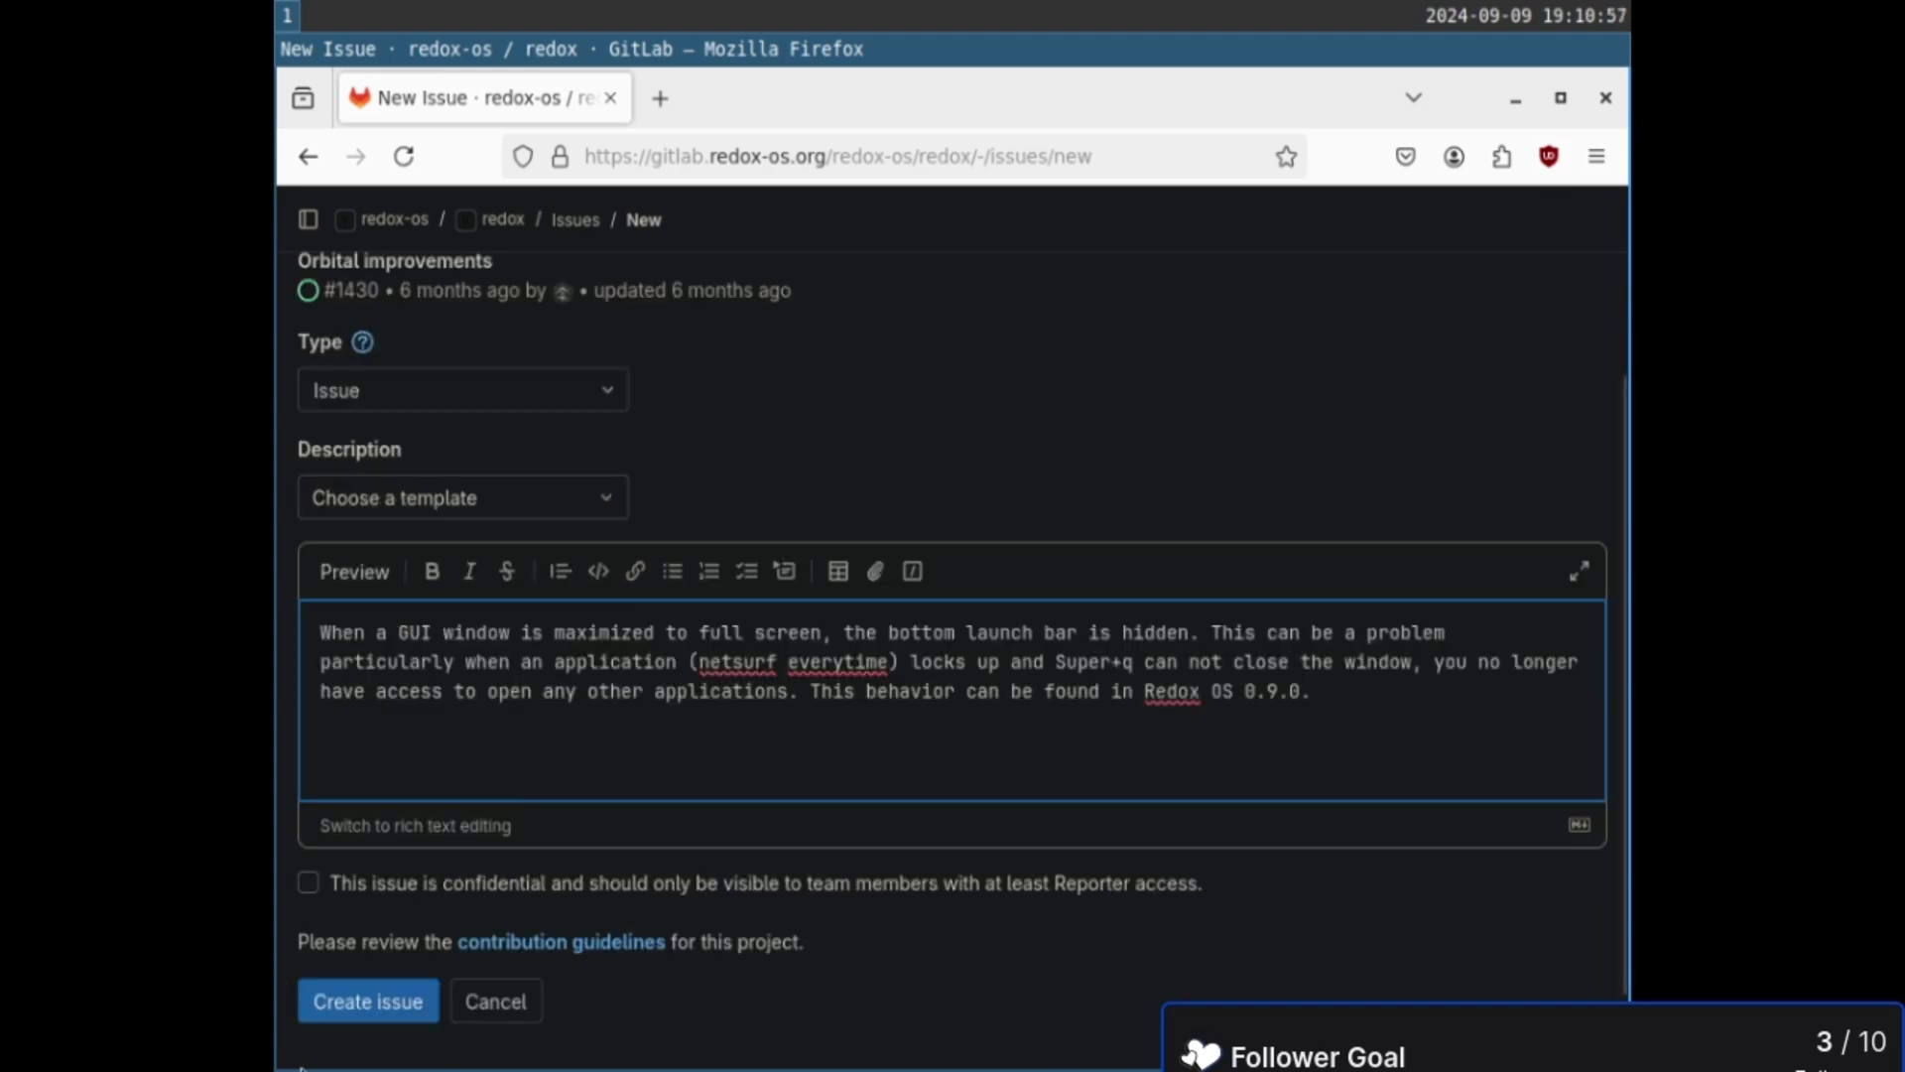
left_click(334, 1003)
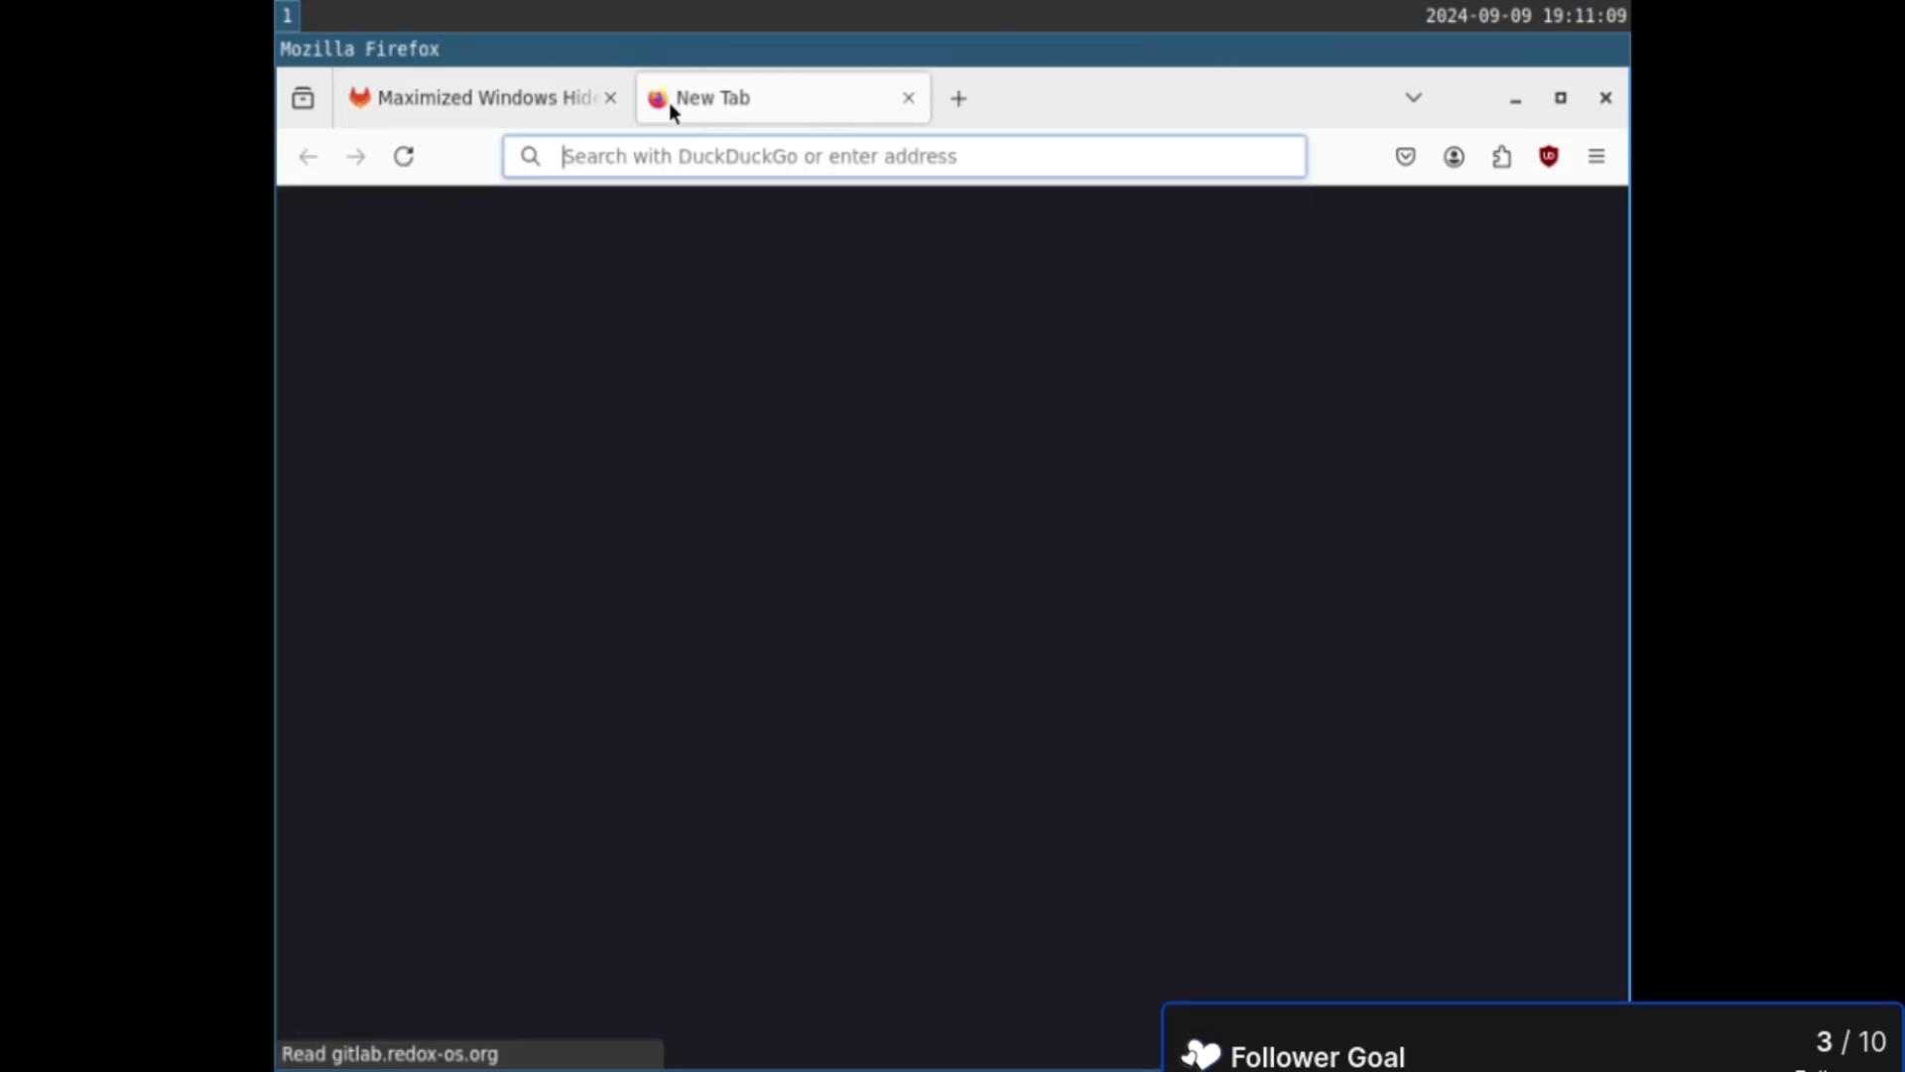
- Load redox-os.org in the new tab
type("git")
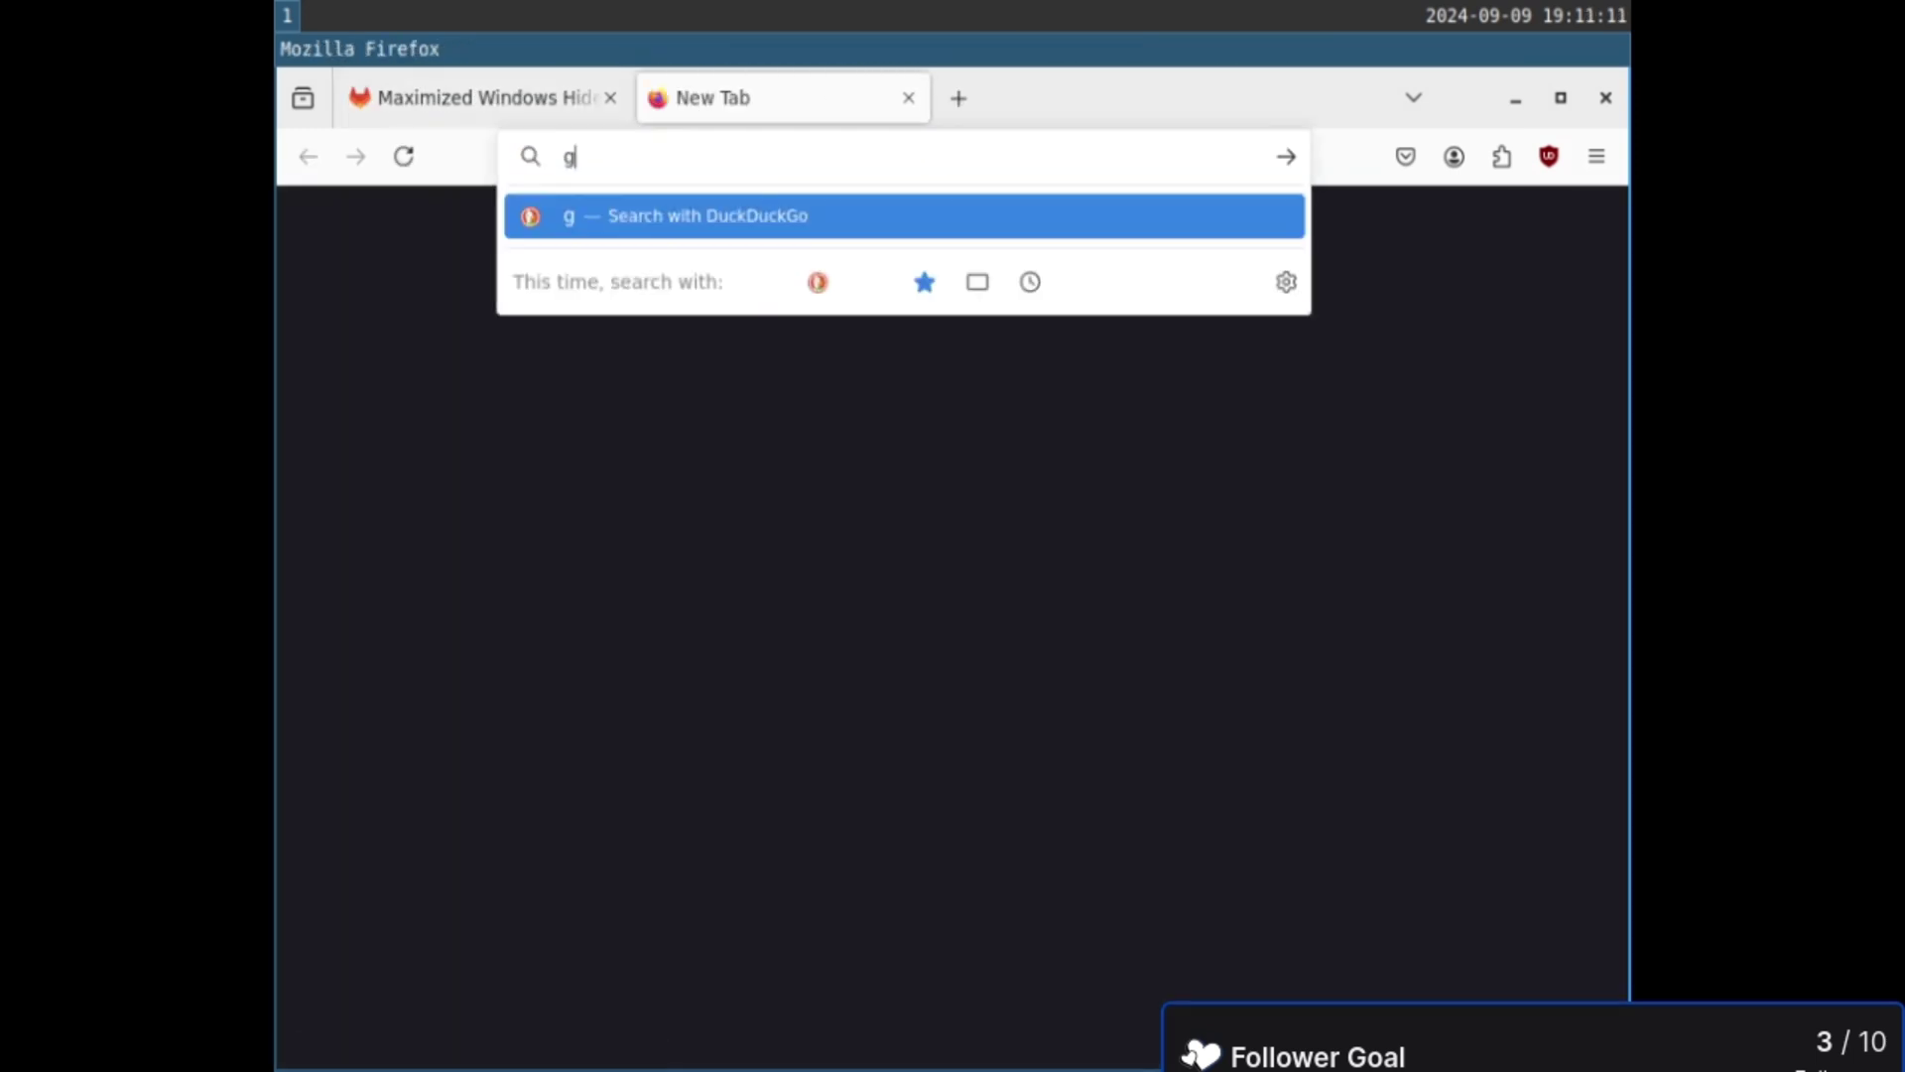
key("BackSpace")
key("BackSpace")
key("BackSpace")
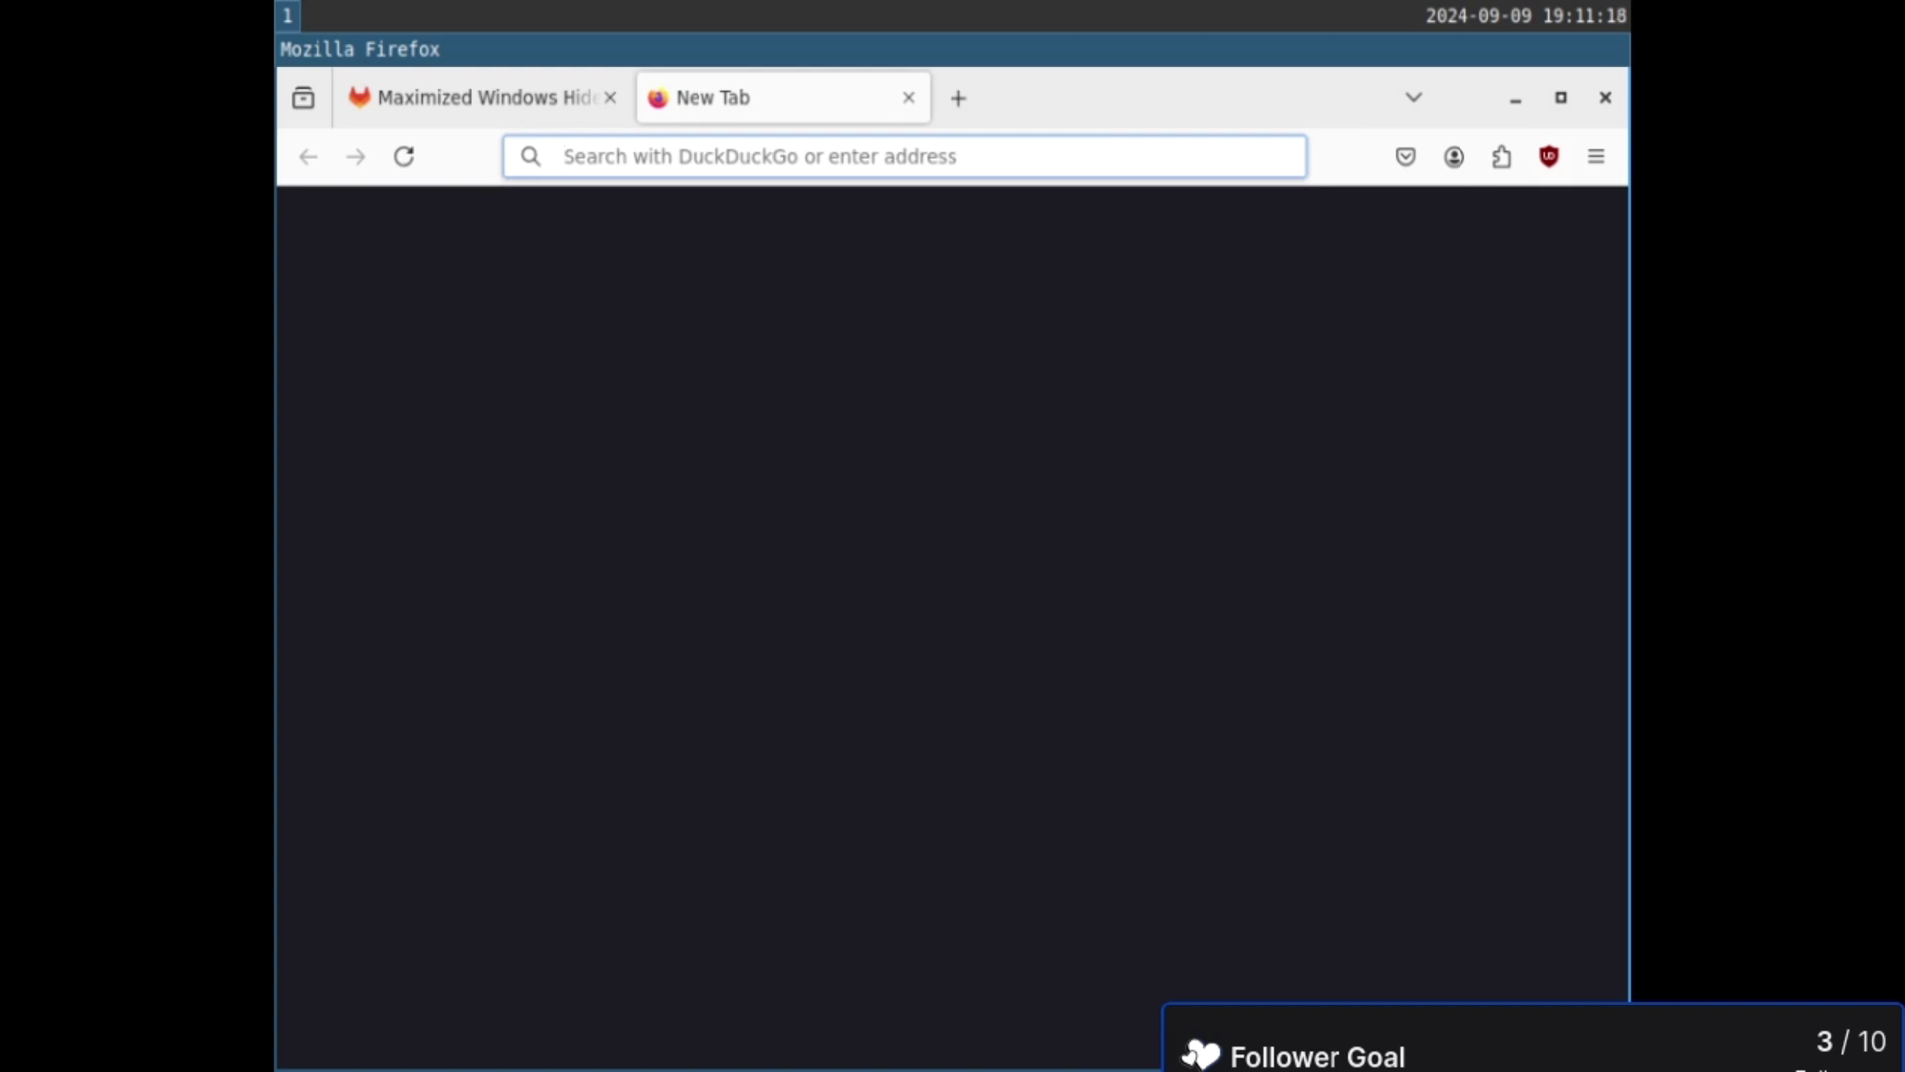
type("redox-os.org")
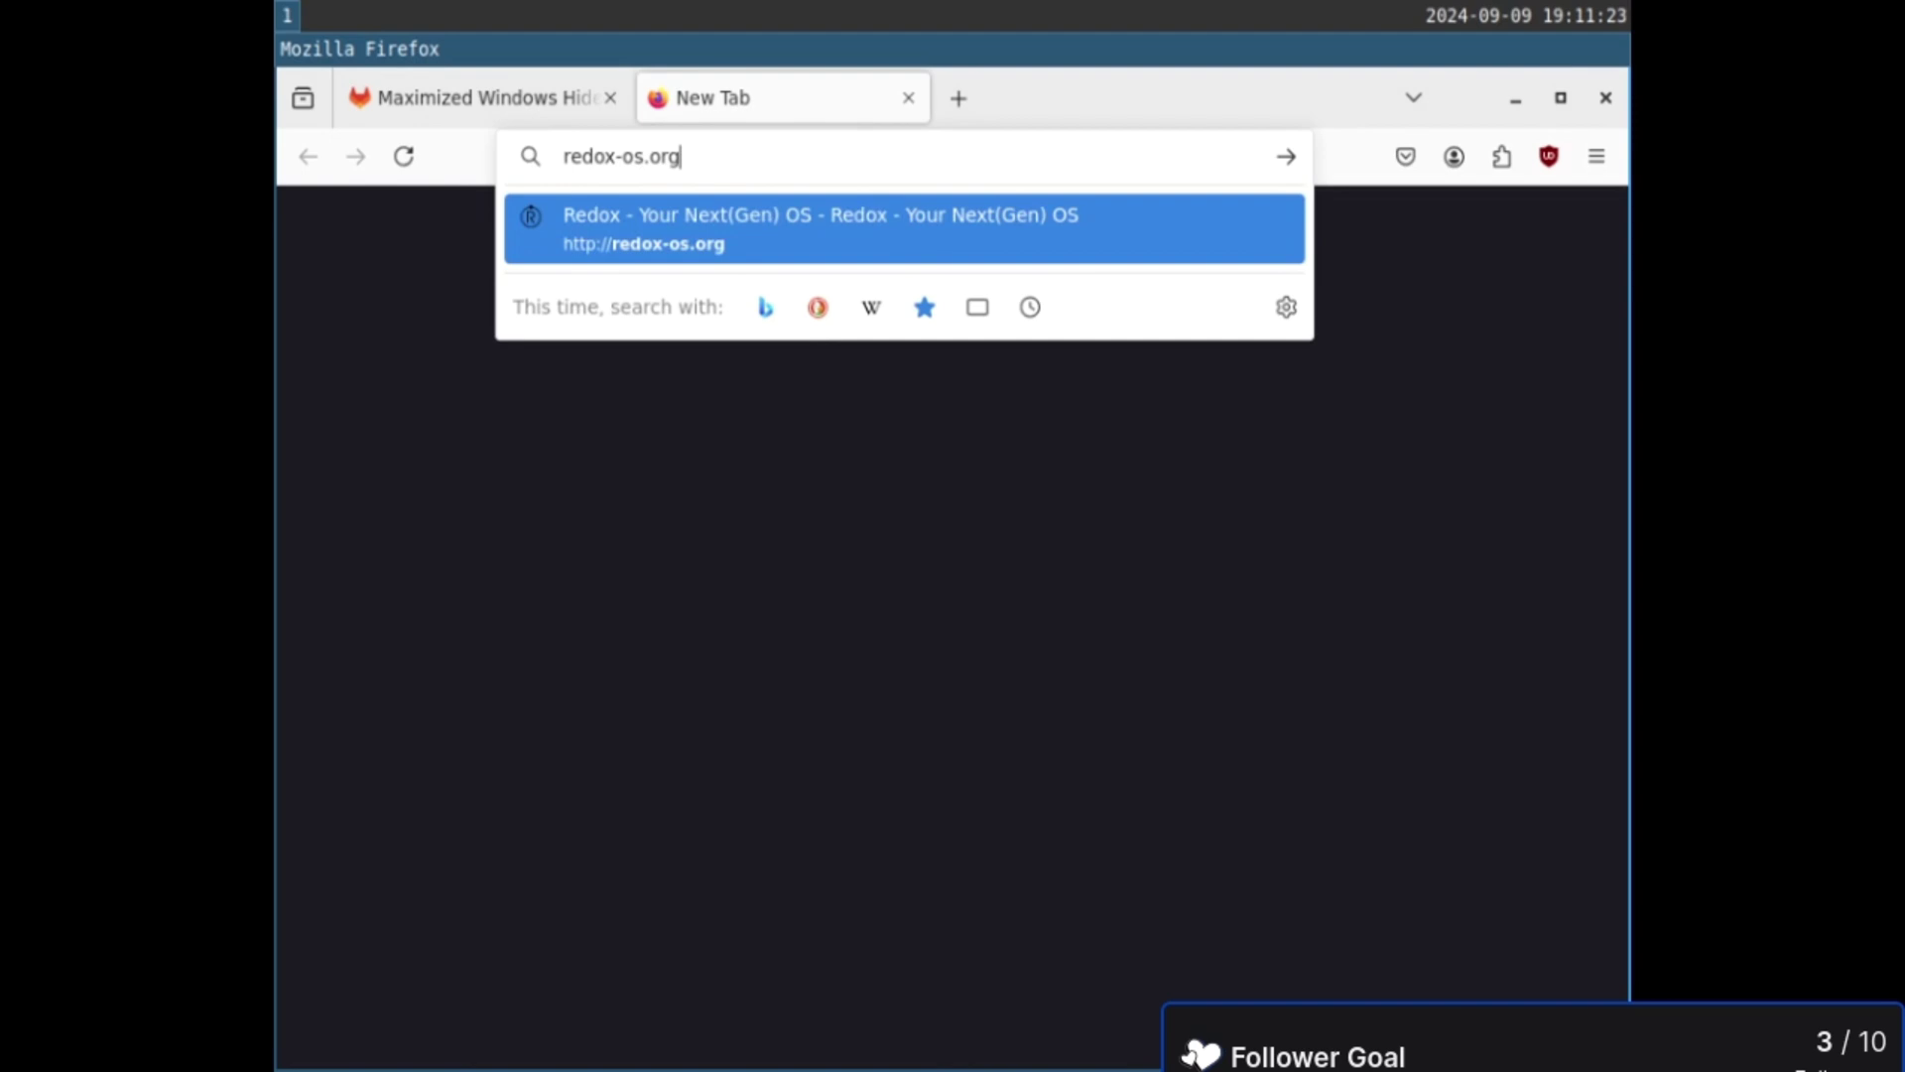
key("Return")
- Follow the Community page's Matrix link for #redox-join:matrix.org
left_click(1095, 261)
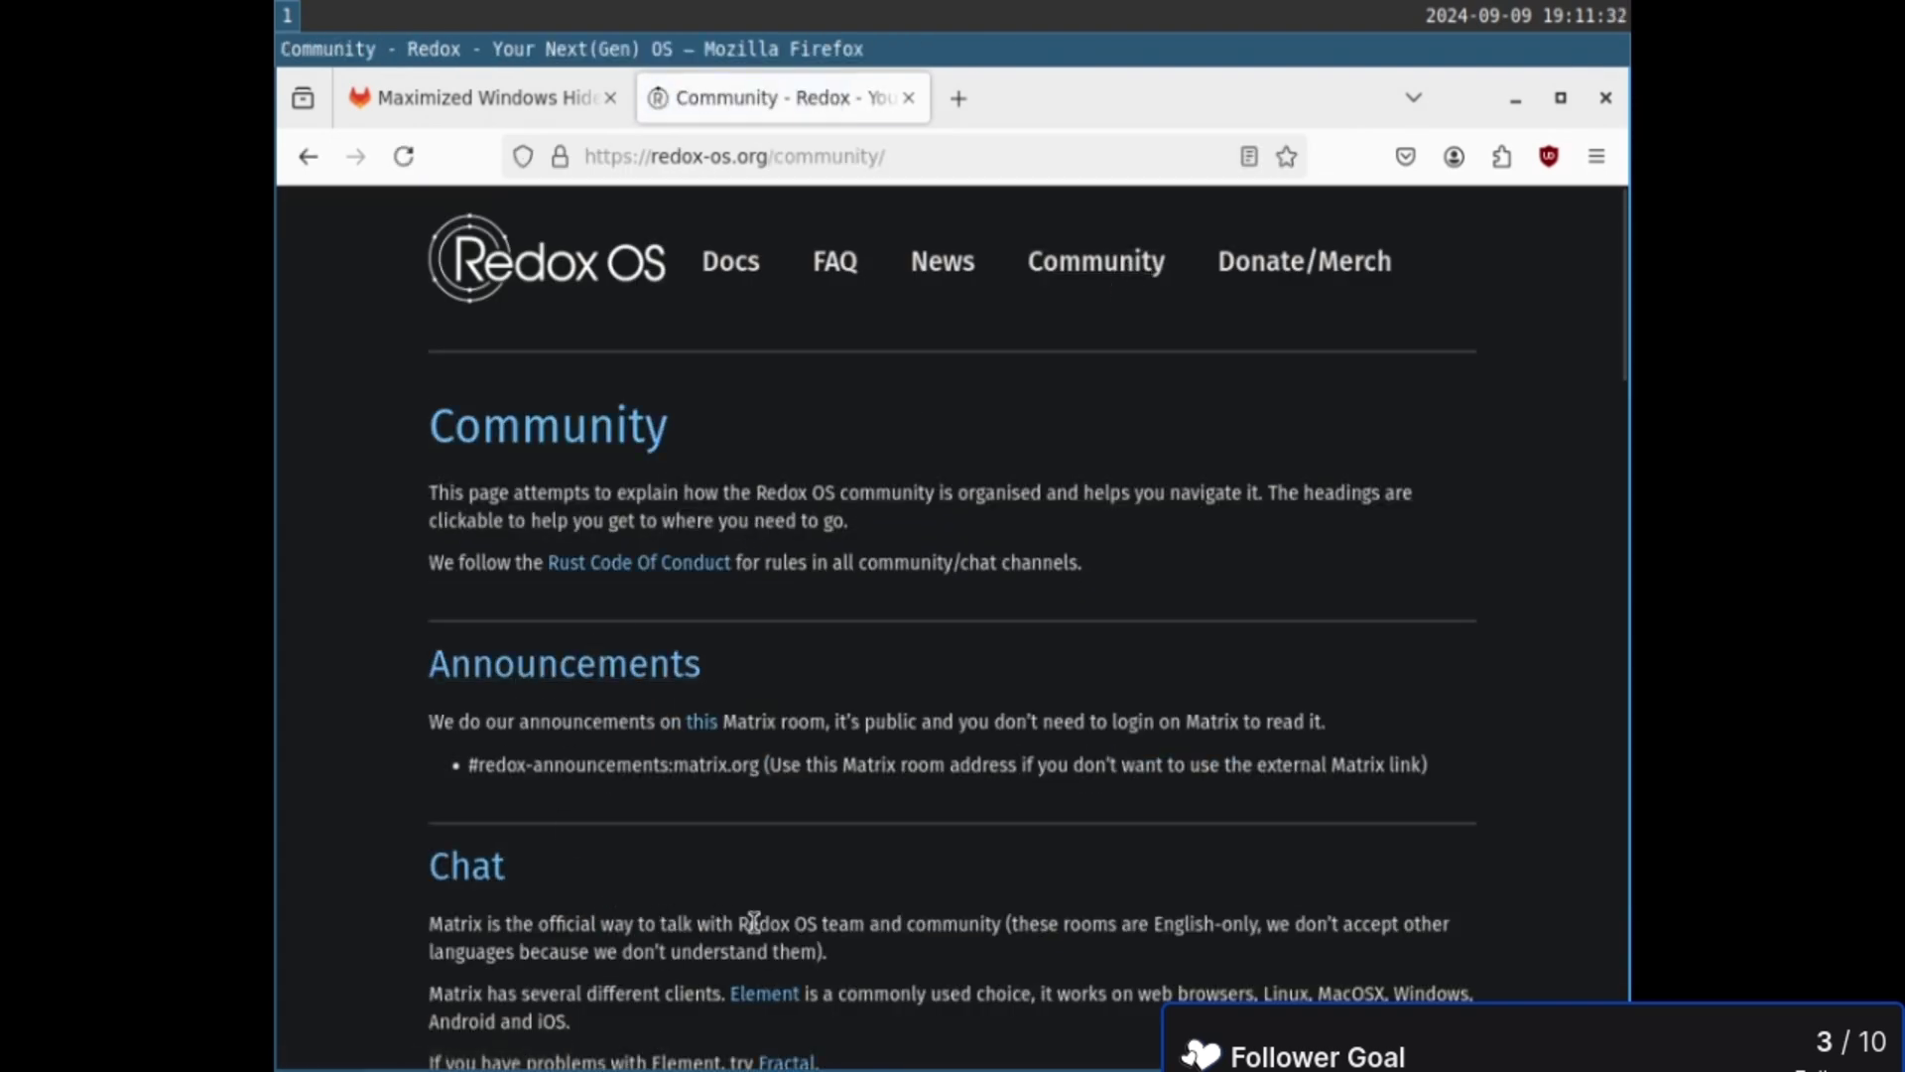
scroll(744, 913, "down", 5)
left_click(521, 631)
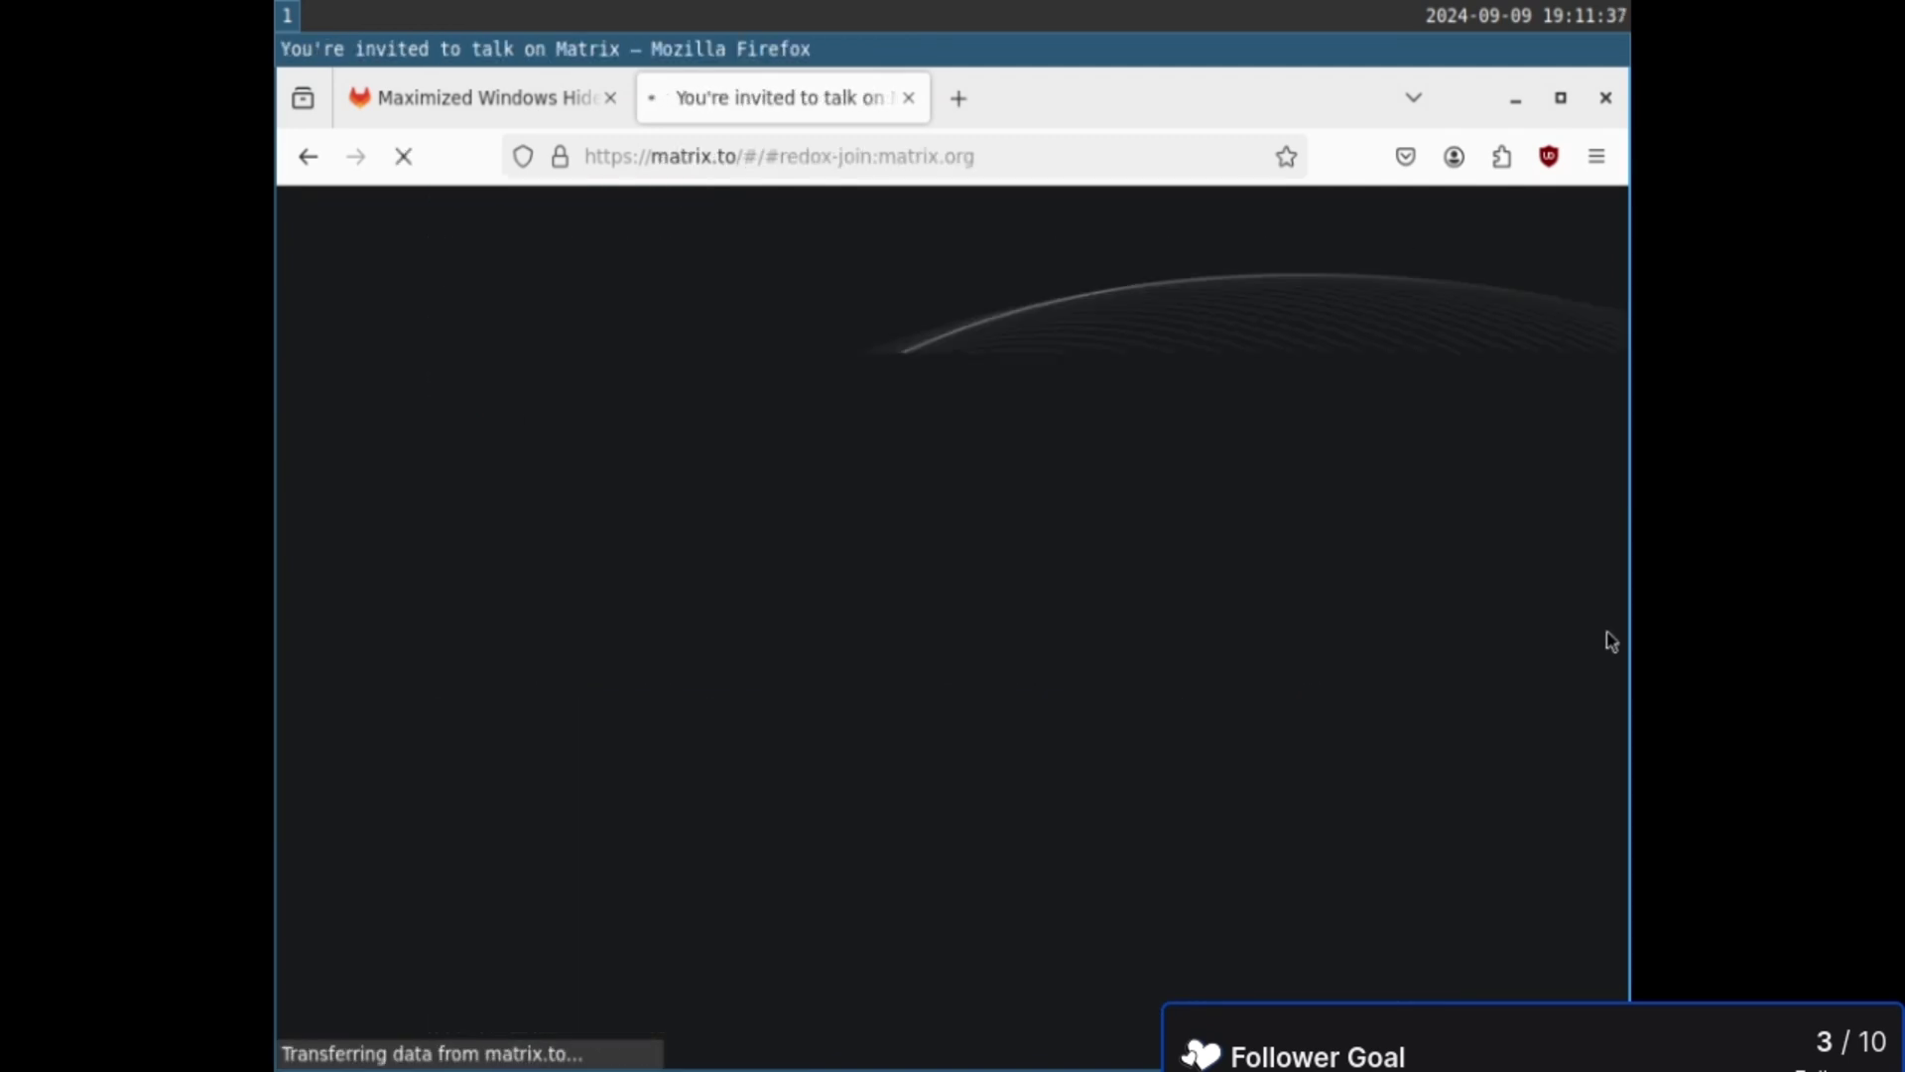
- Continue from matrix.to into Element's web app, allow persistent storage, and sign in
left_click(1106, 581)
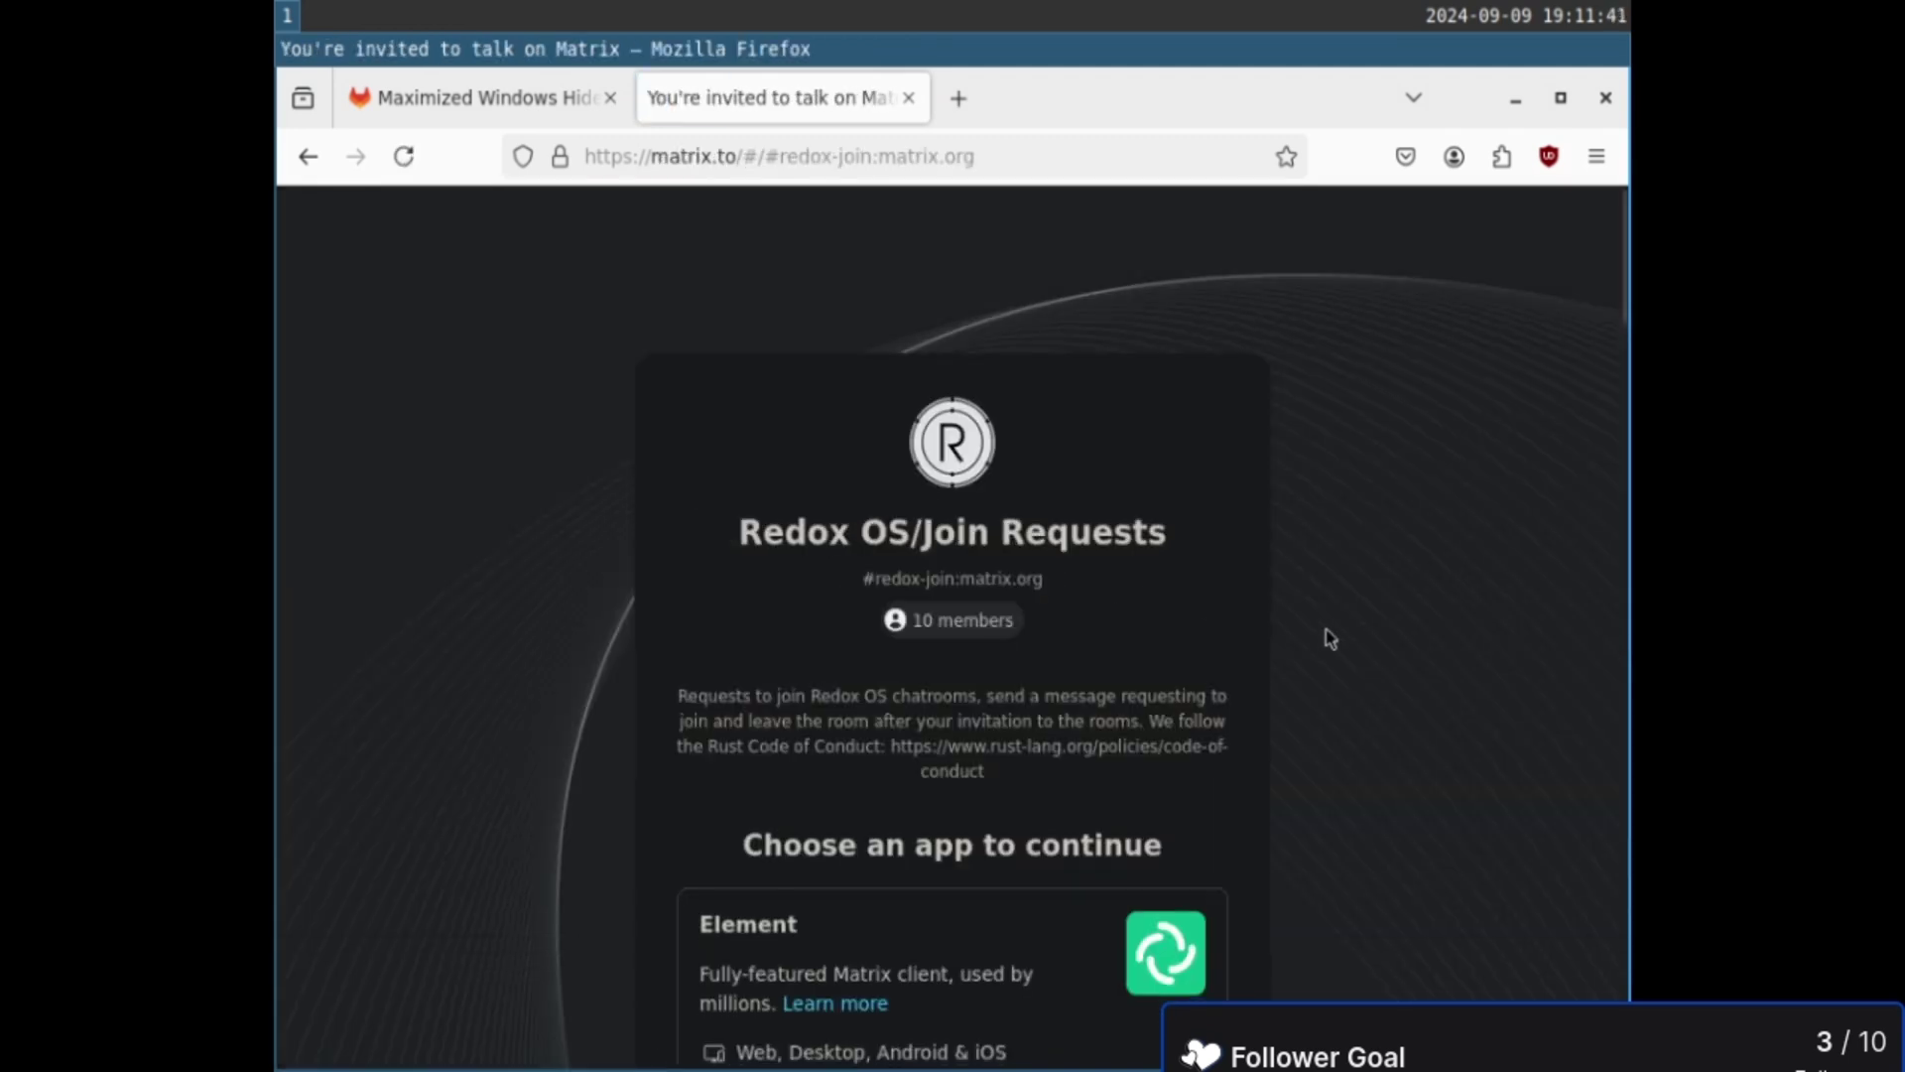
scroll(1326, 638, "down", 5)
left_click(983, 657)
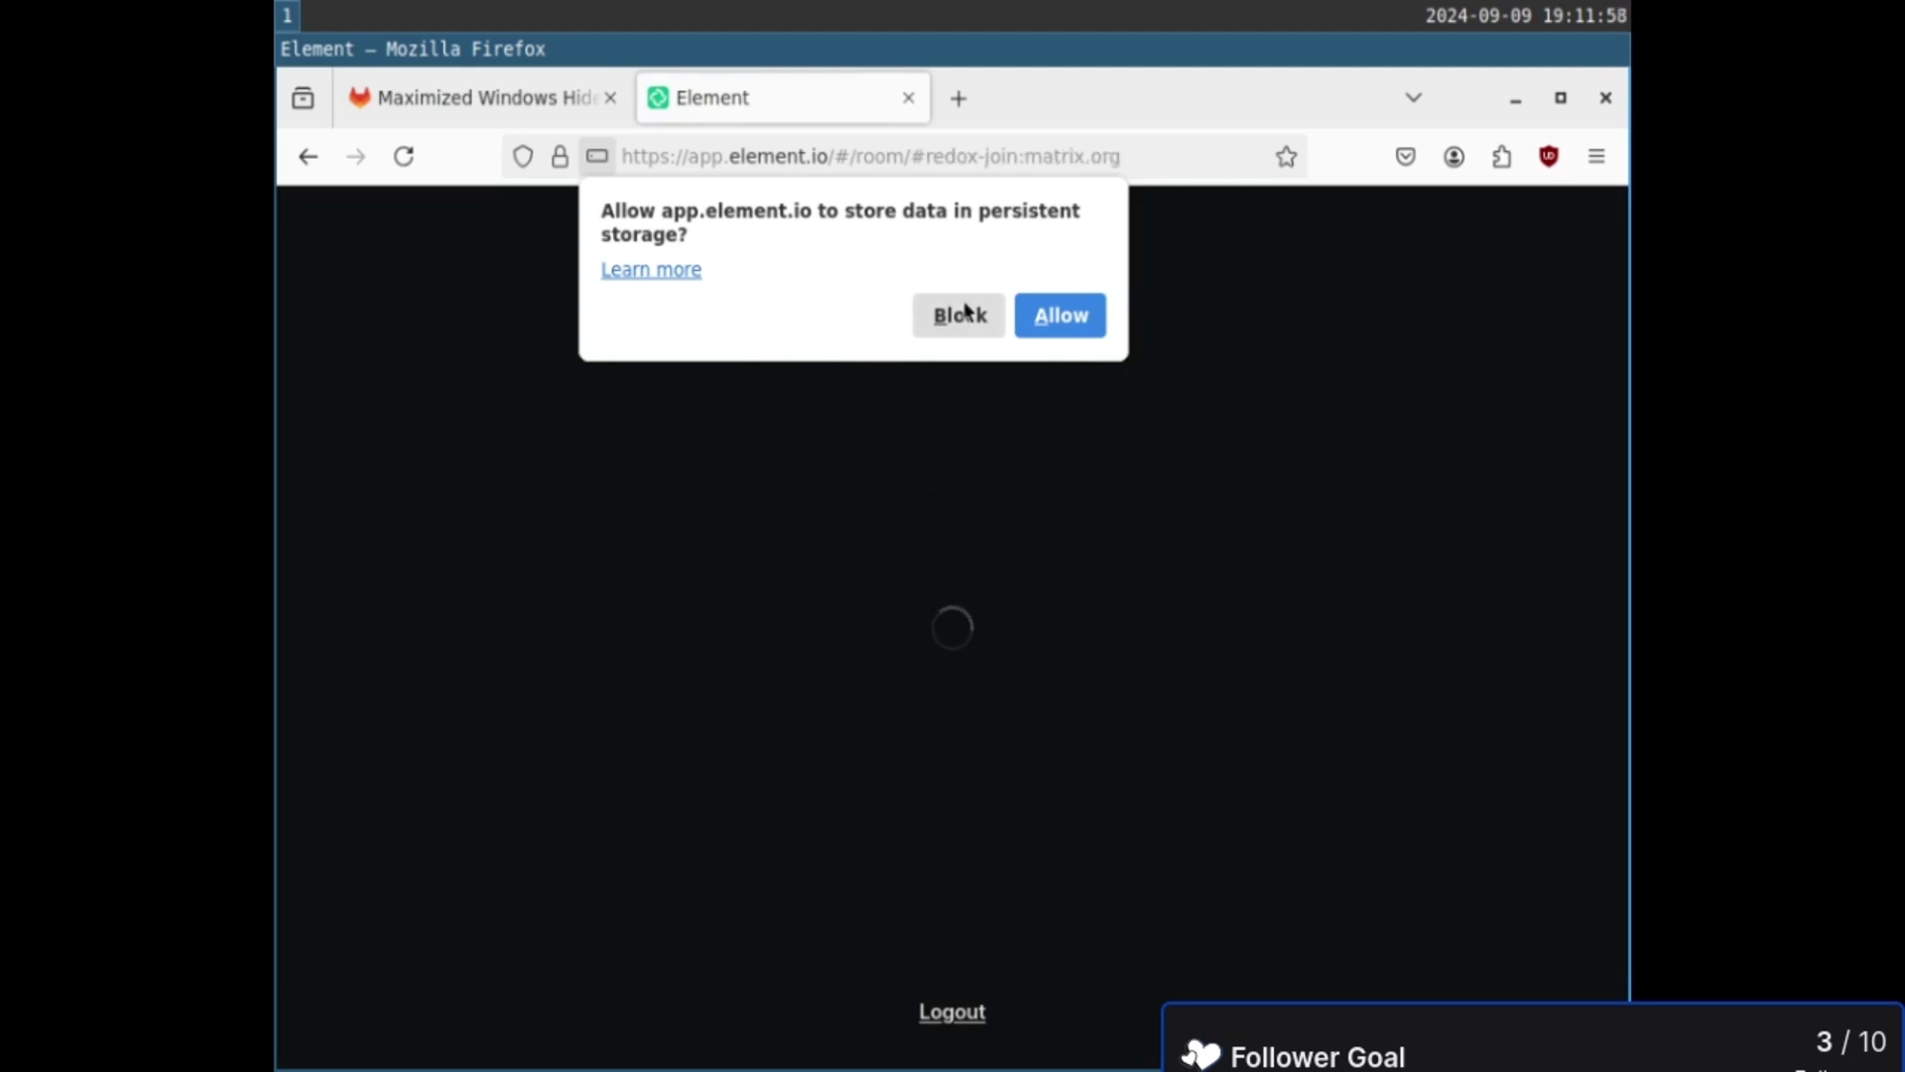
left_click(1061, 317)
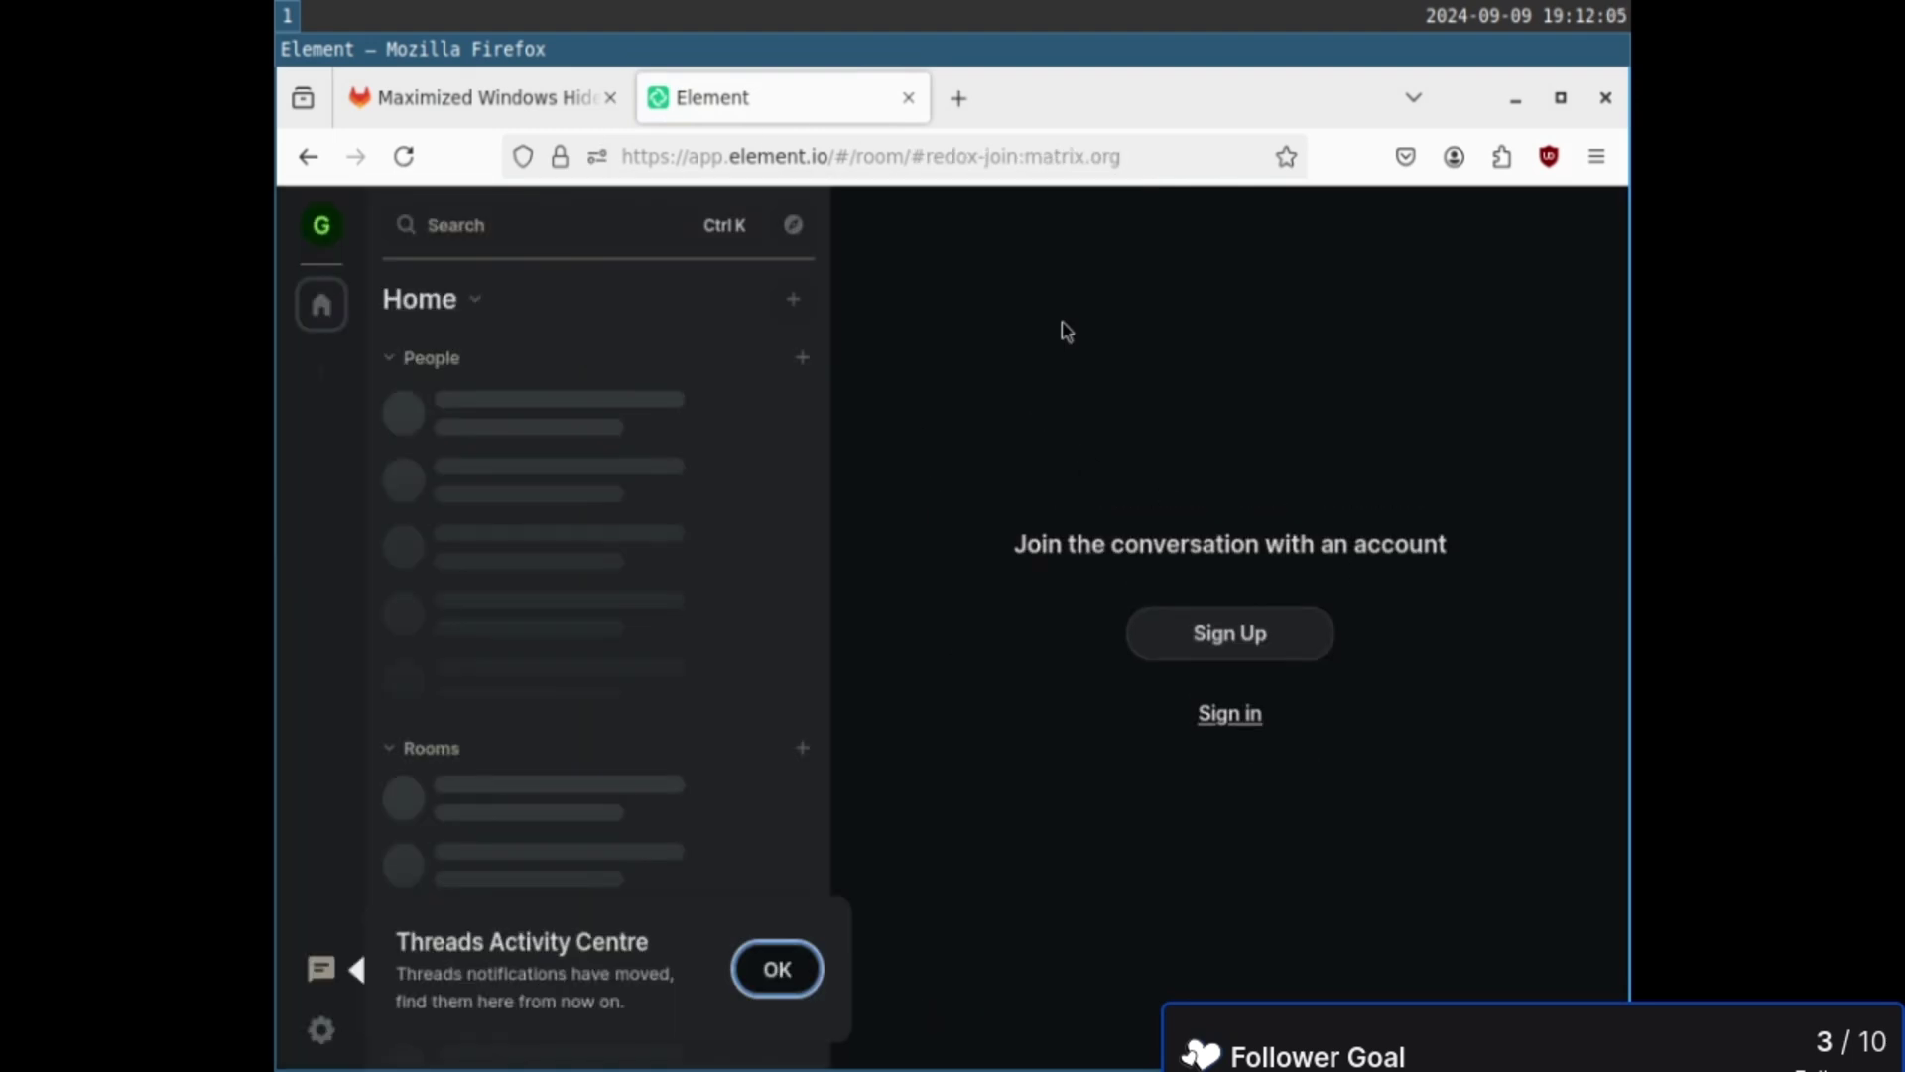
left_click(1230, 714)
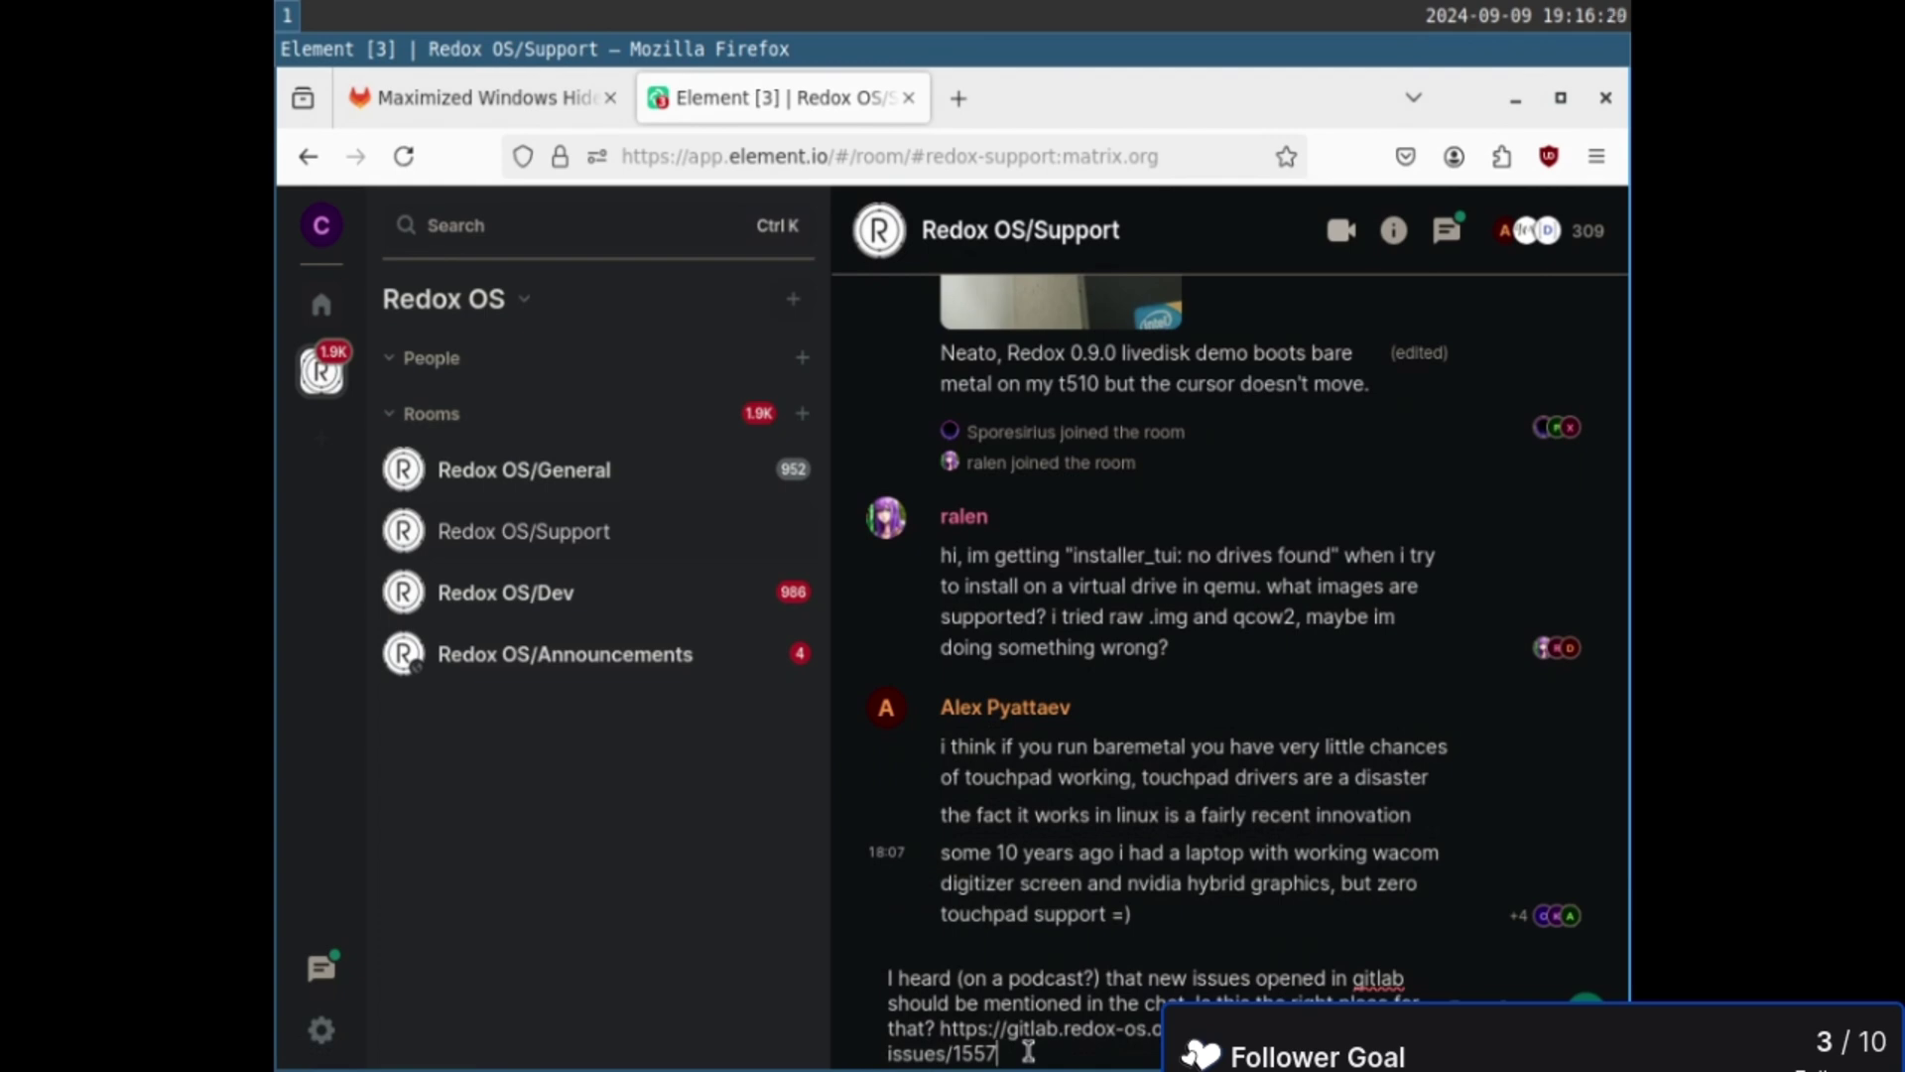
- Send the issue 1557 question in Support, then view Redox OS/Announcements
key("Return")
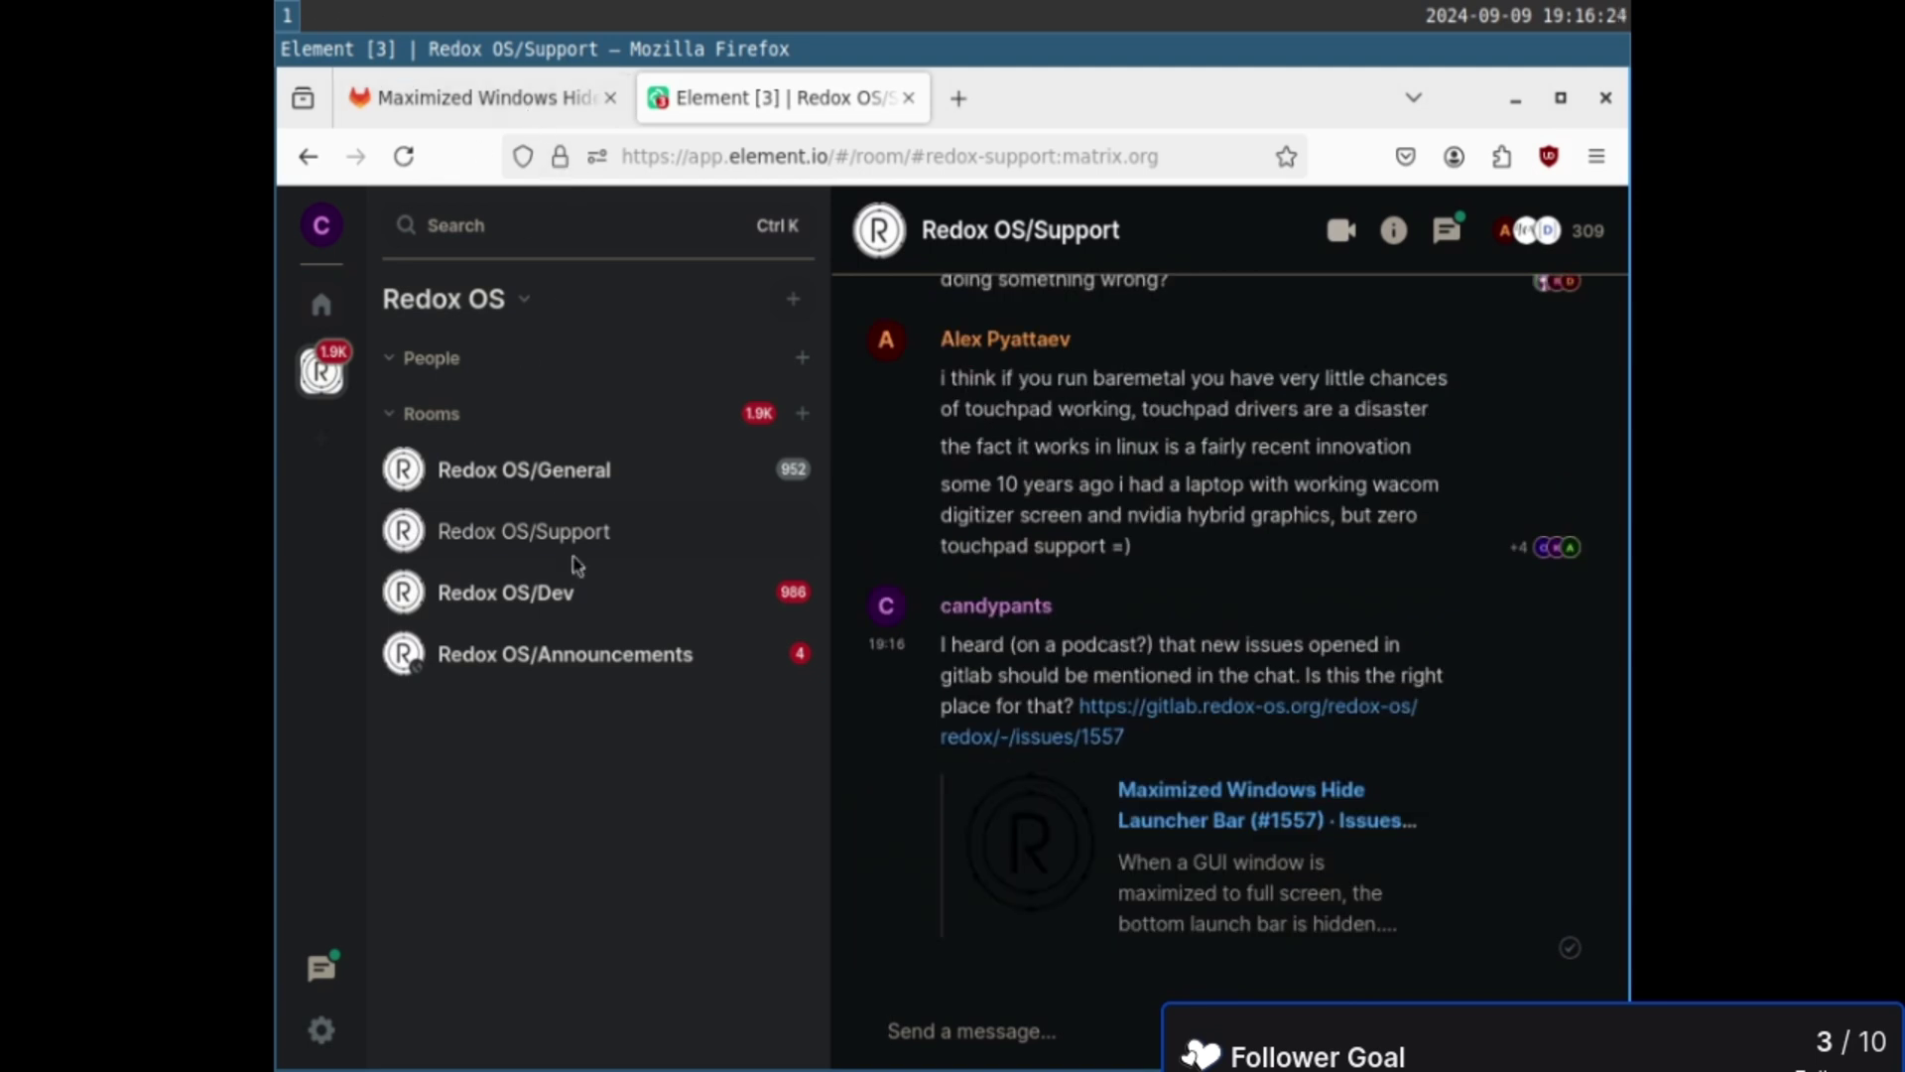
left_click(579, 657)
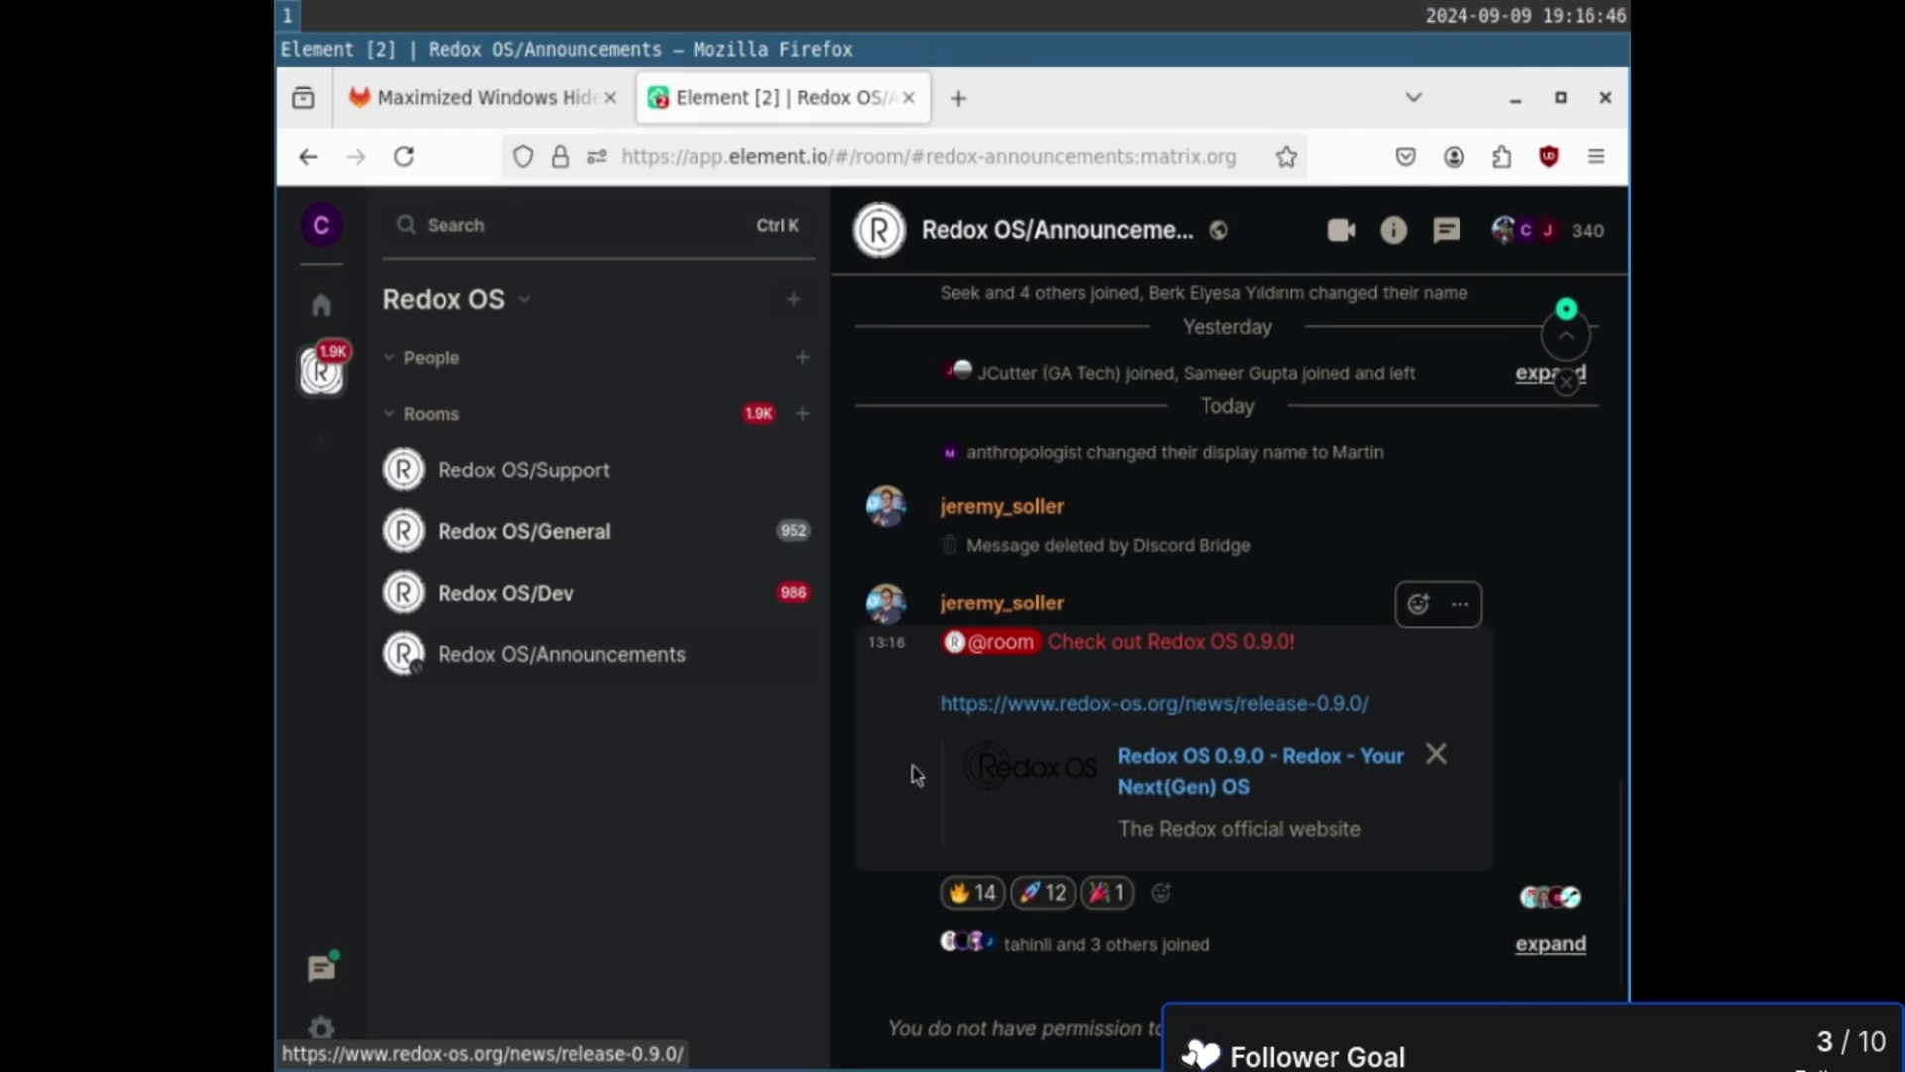
- Remove Element's Send notifications permission from the site permissions panel, keeping persistent storage
left_click(580, 602)
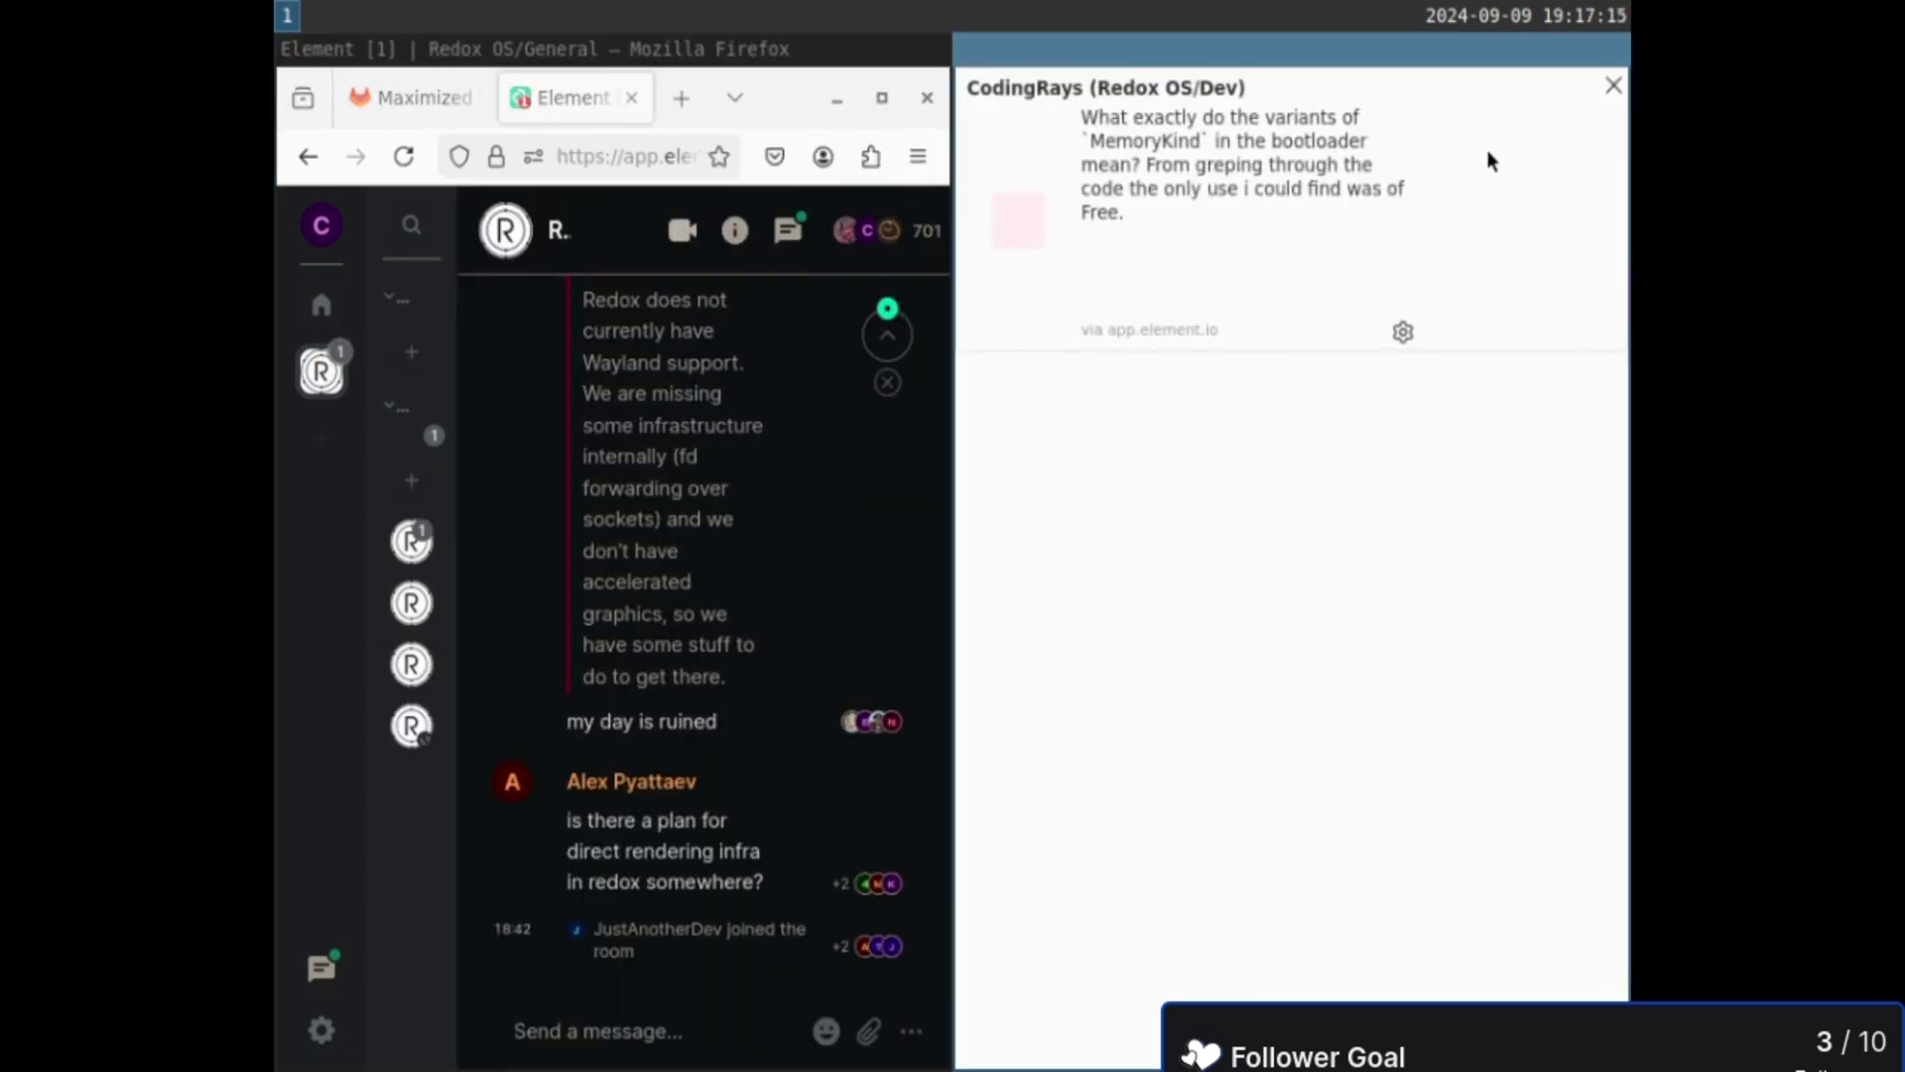
left_click(1614, 87)
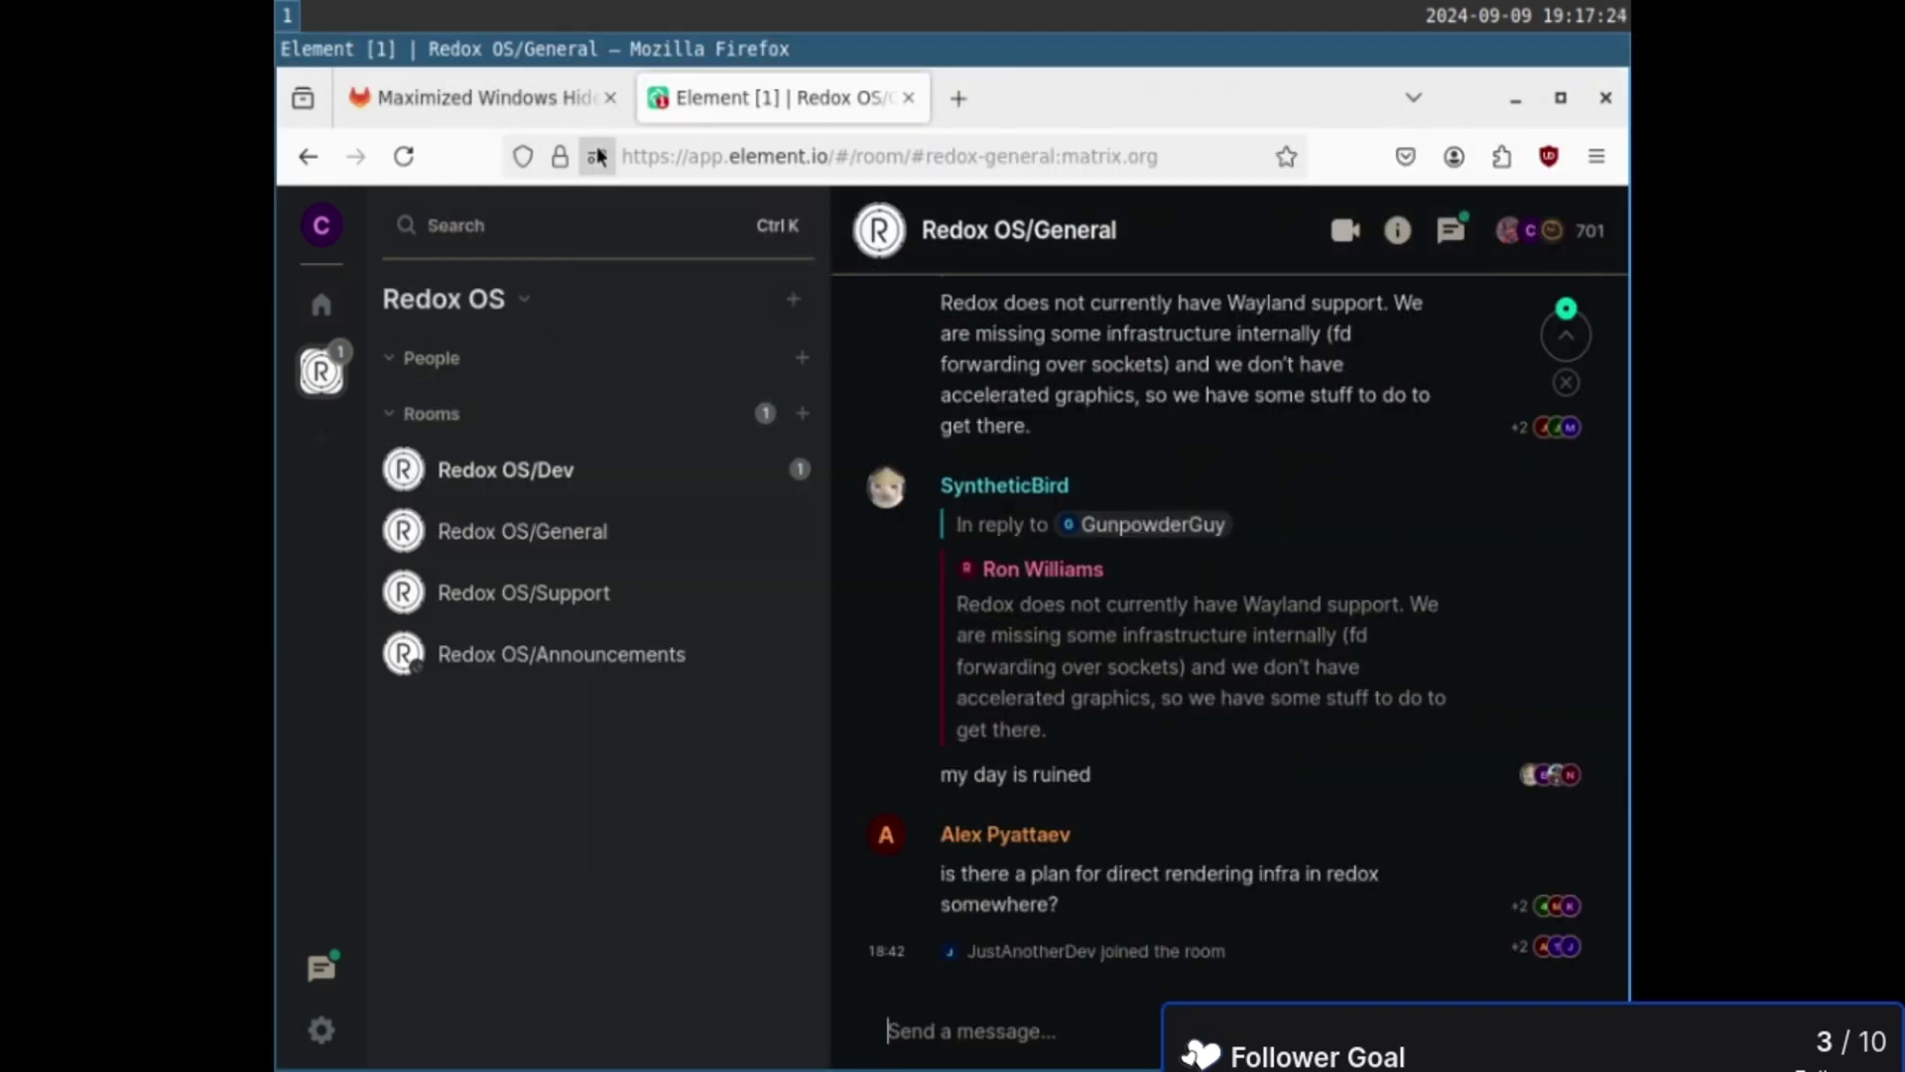
left_click(598, 156)
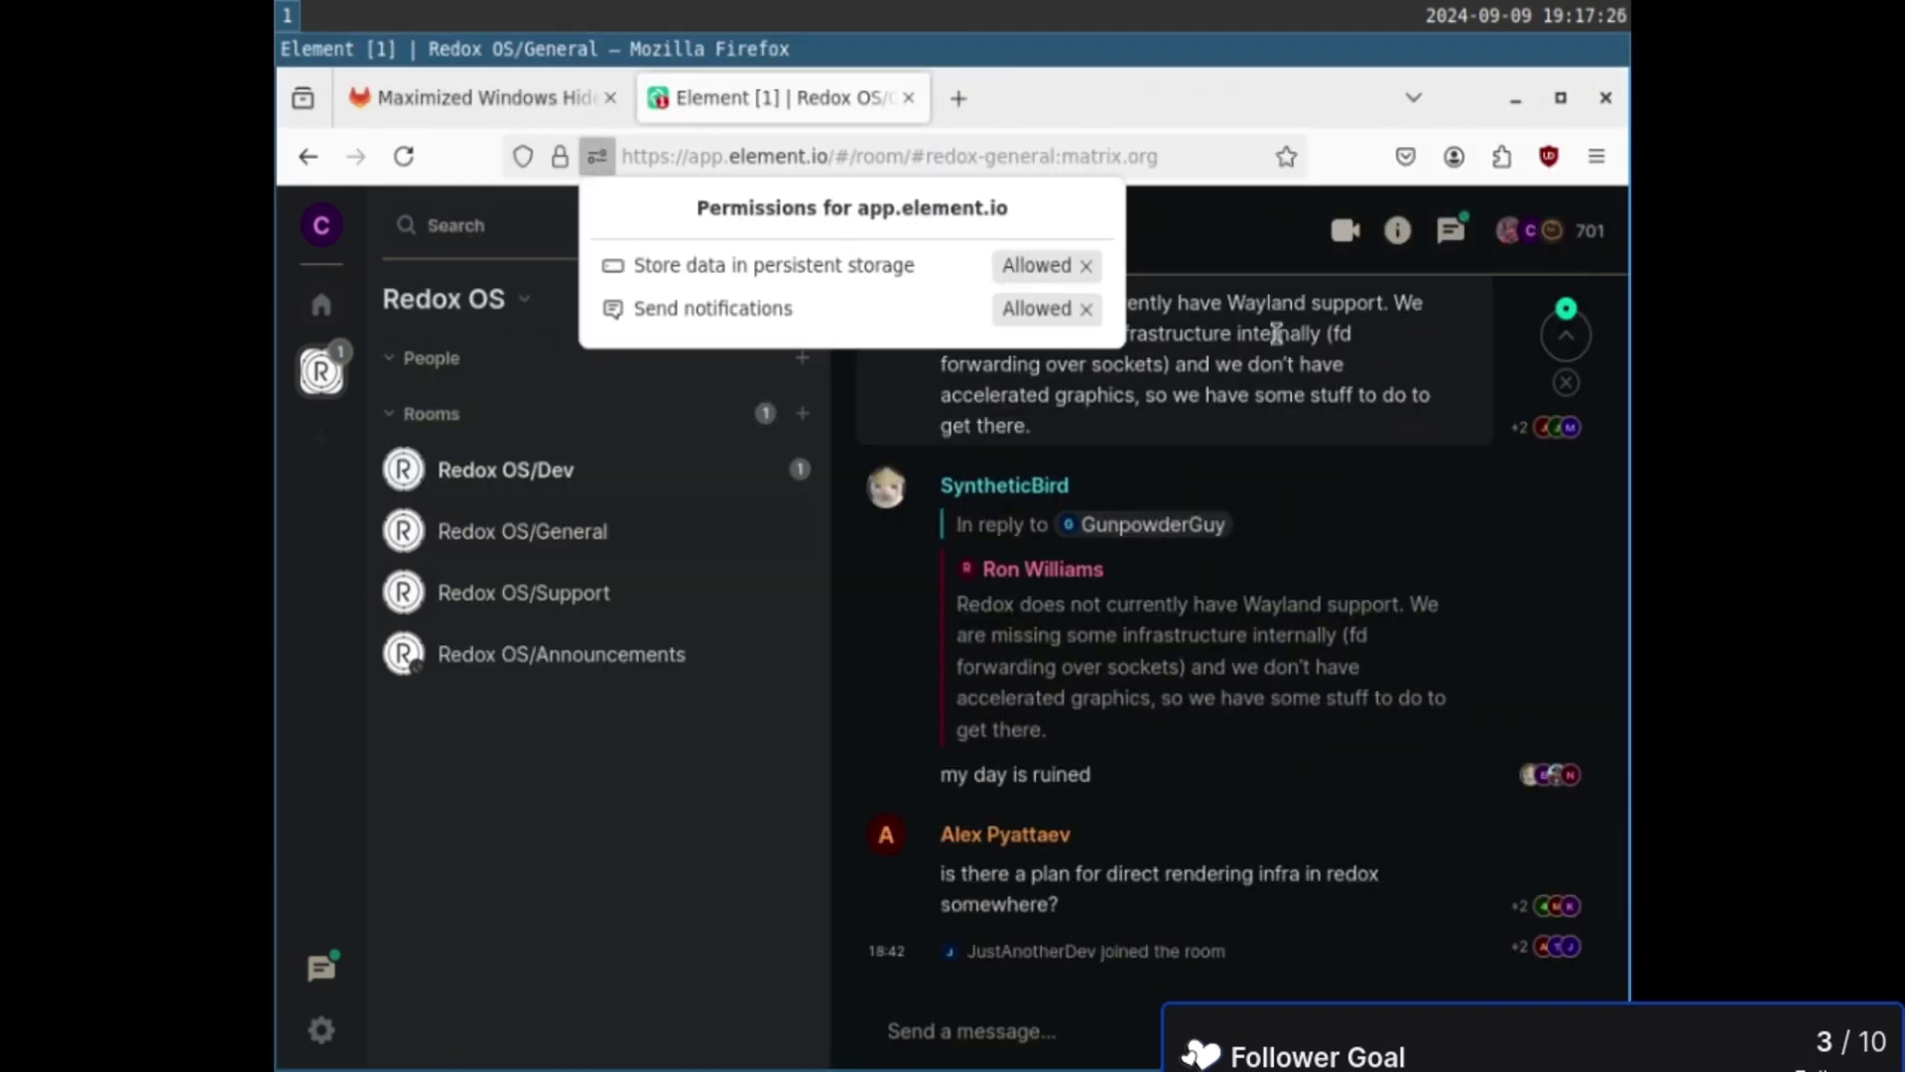
left_click(1087, 309)
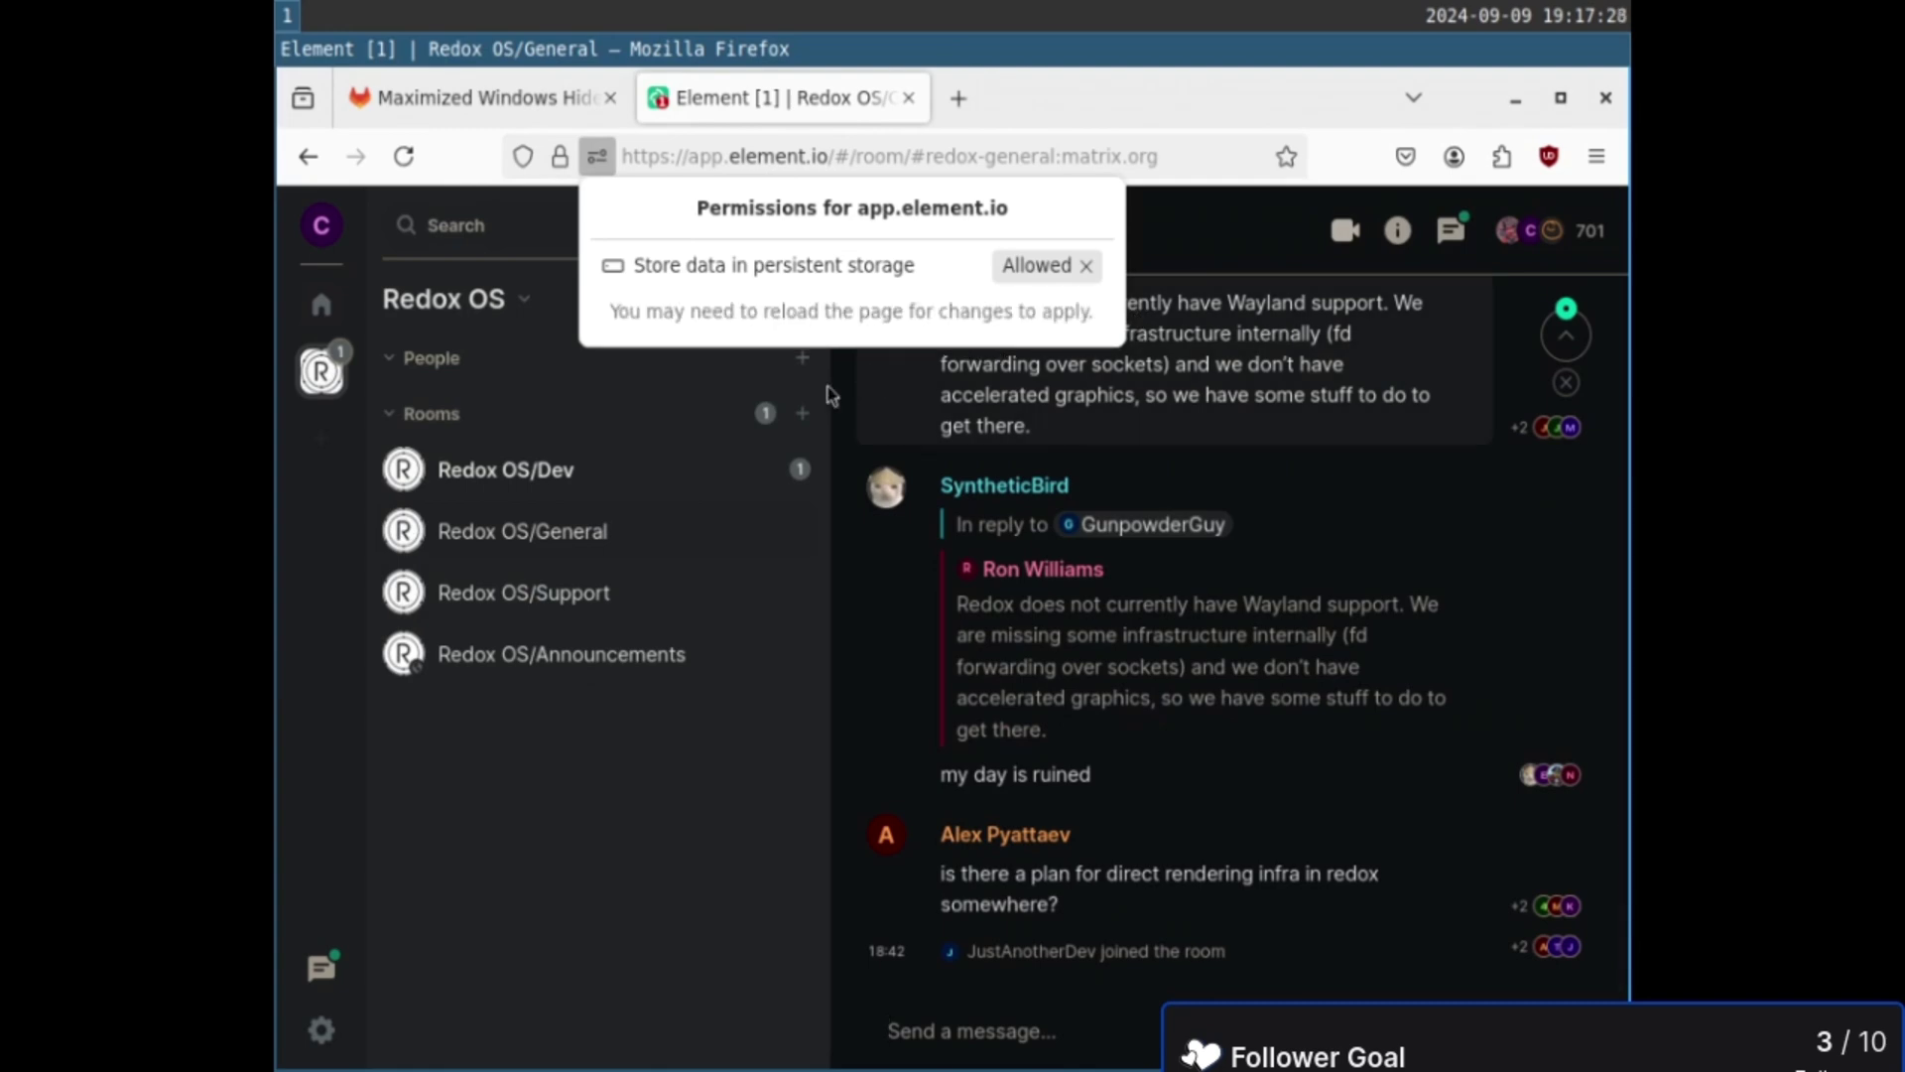
left_click(570, 903)
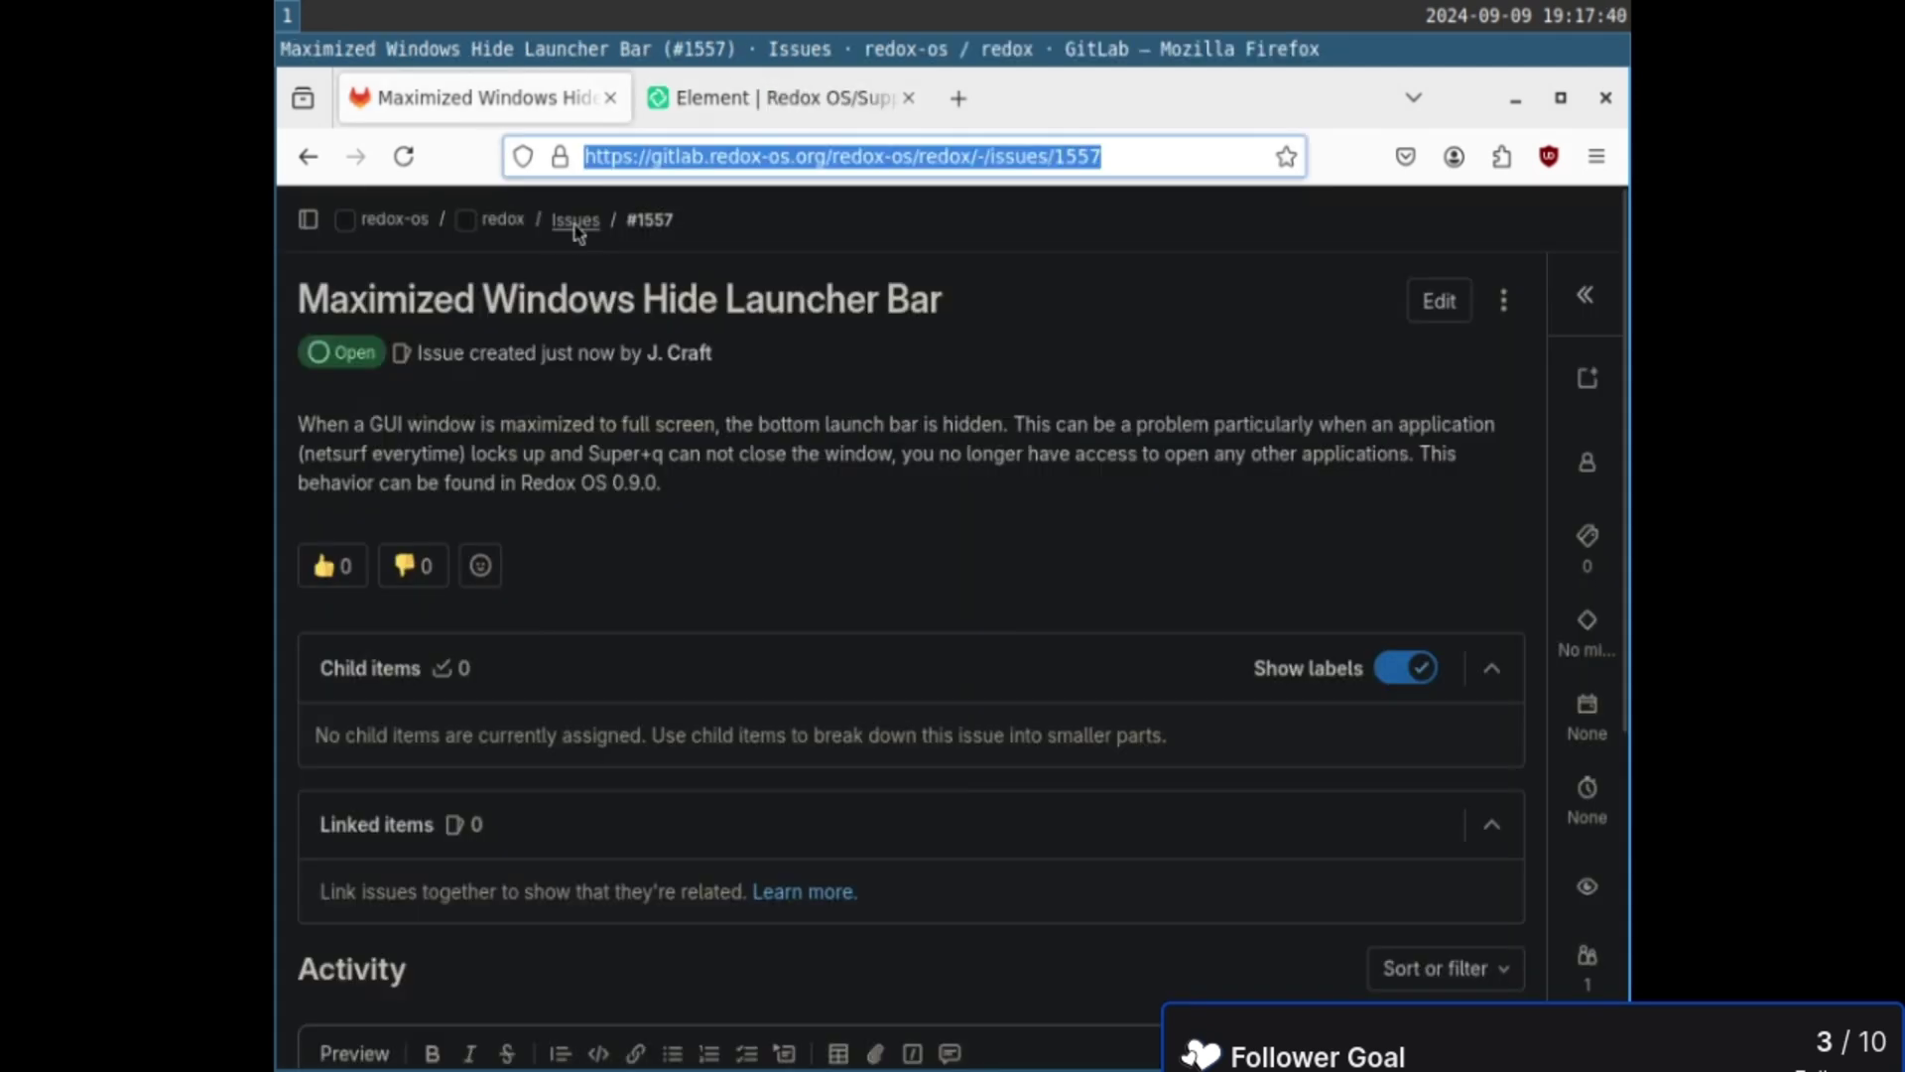
- Return to GitLab issues, then leave viewer fullscreen and step toward 1280x720 in the bootloader
left_click(581, 226)
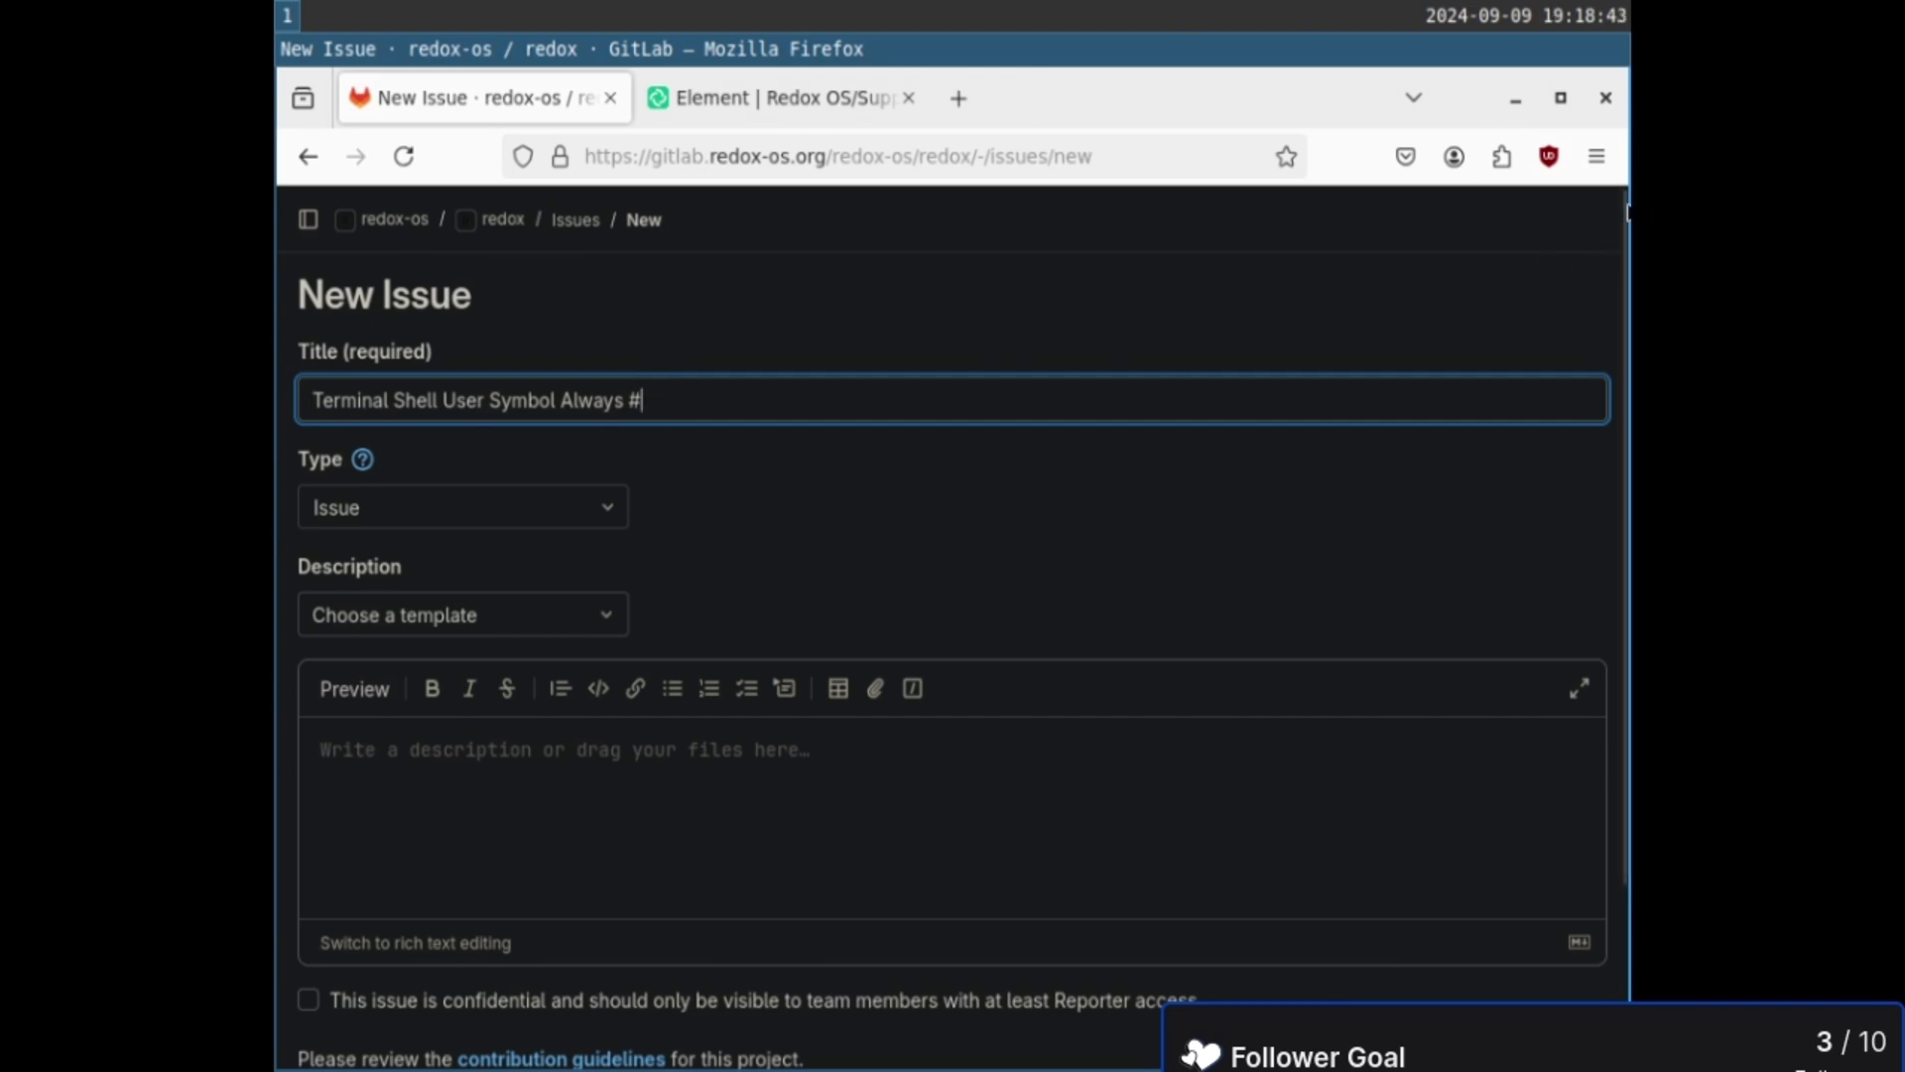
left_click(919, 33)
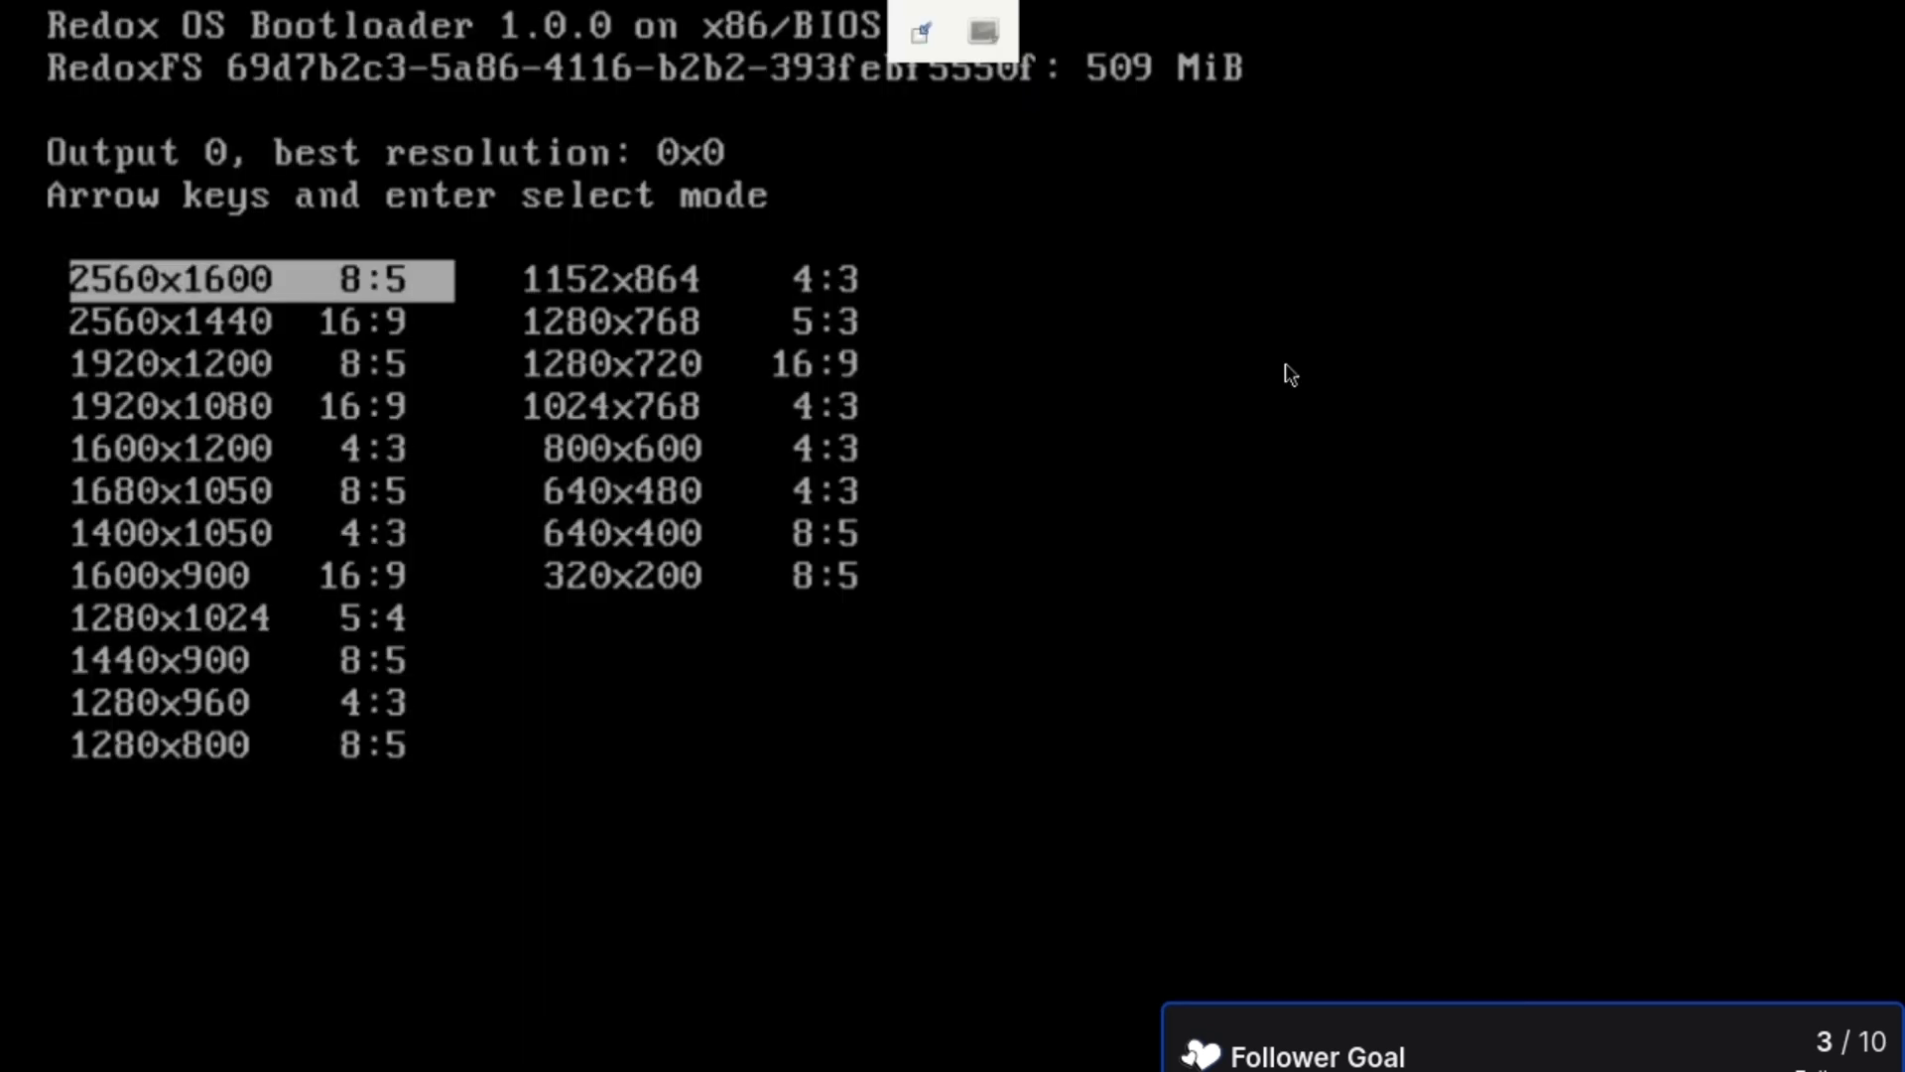
key("Right")
key("Down")
key("Down")
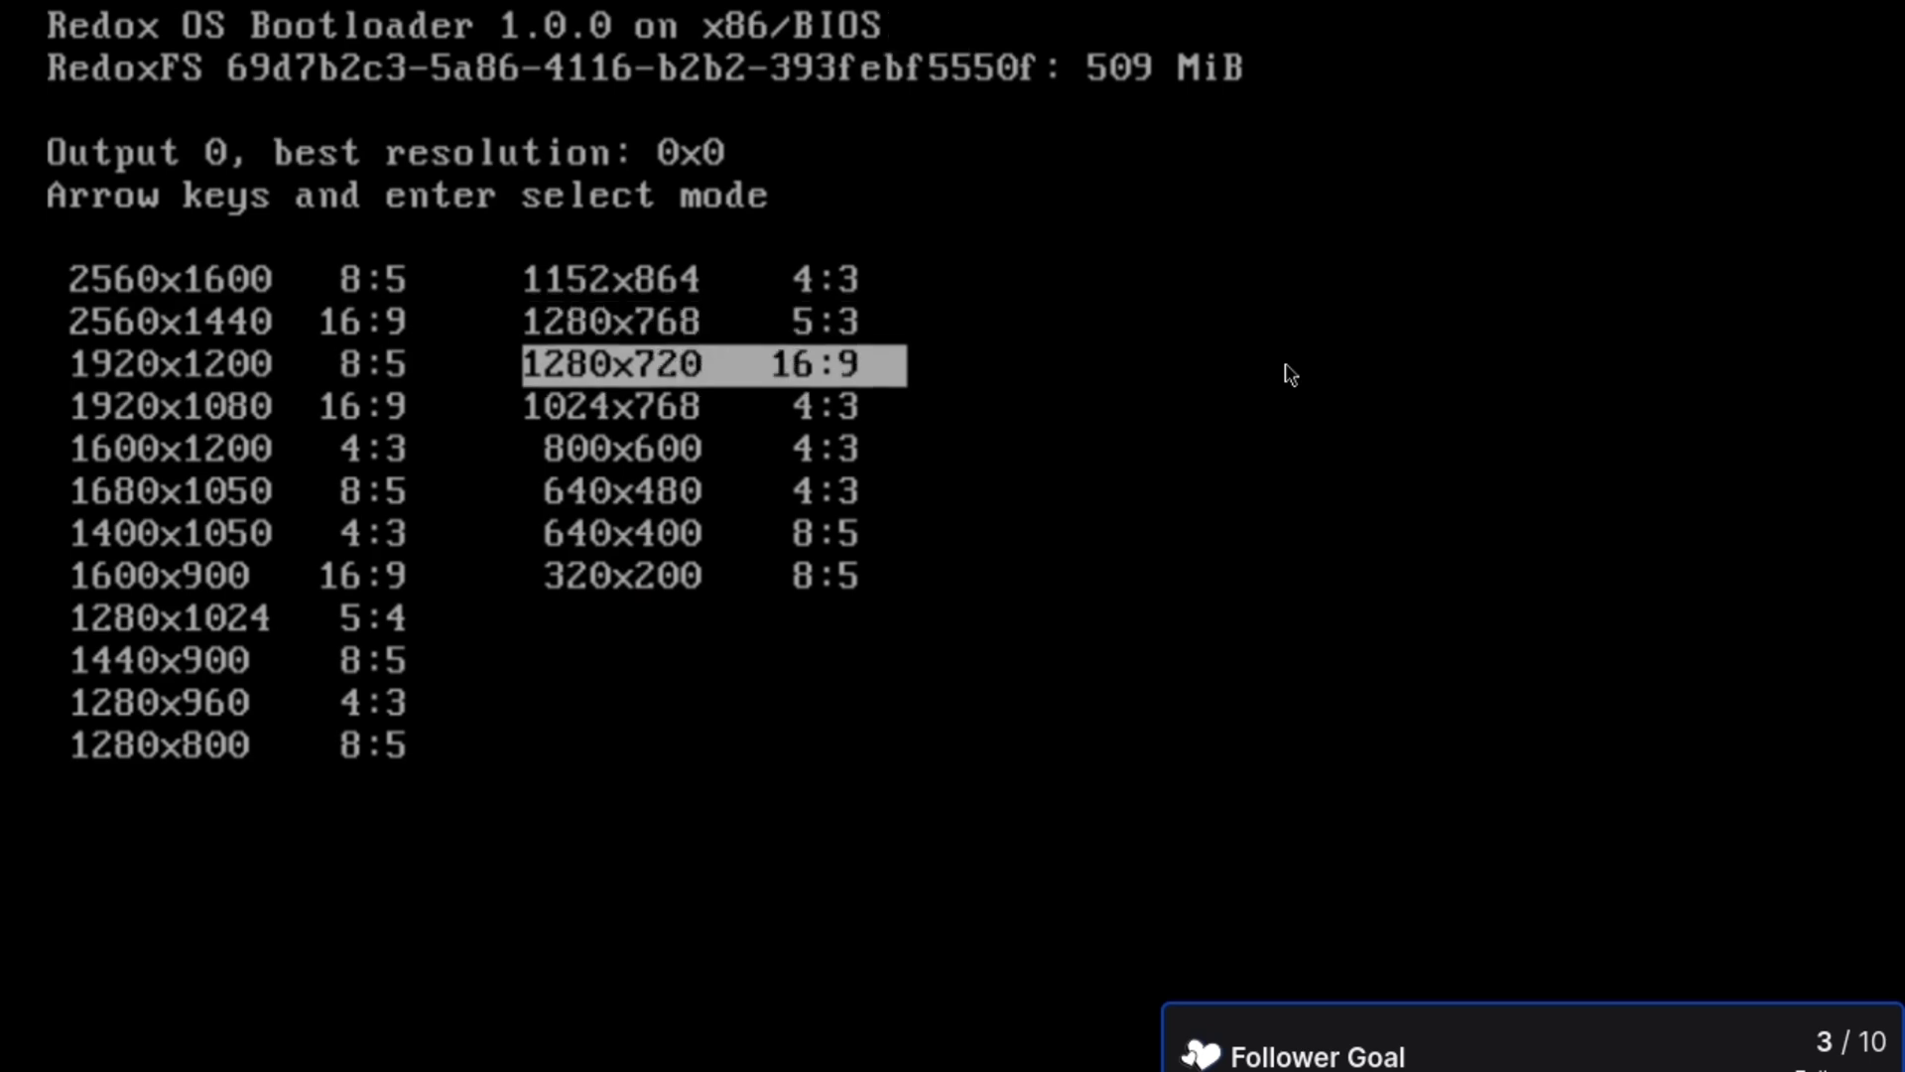
- Boot Redox at 1280x720 and leave fullscreen to watch the boot log
key("Return")
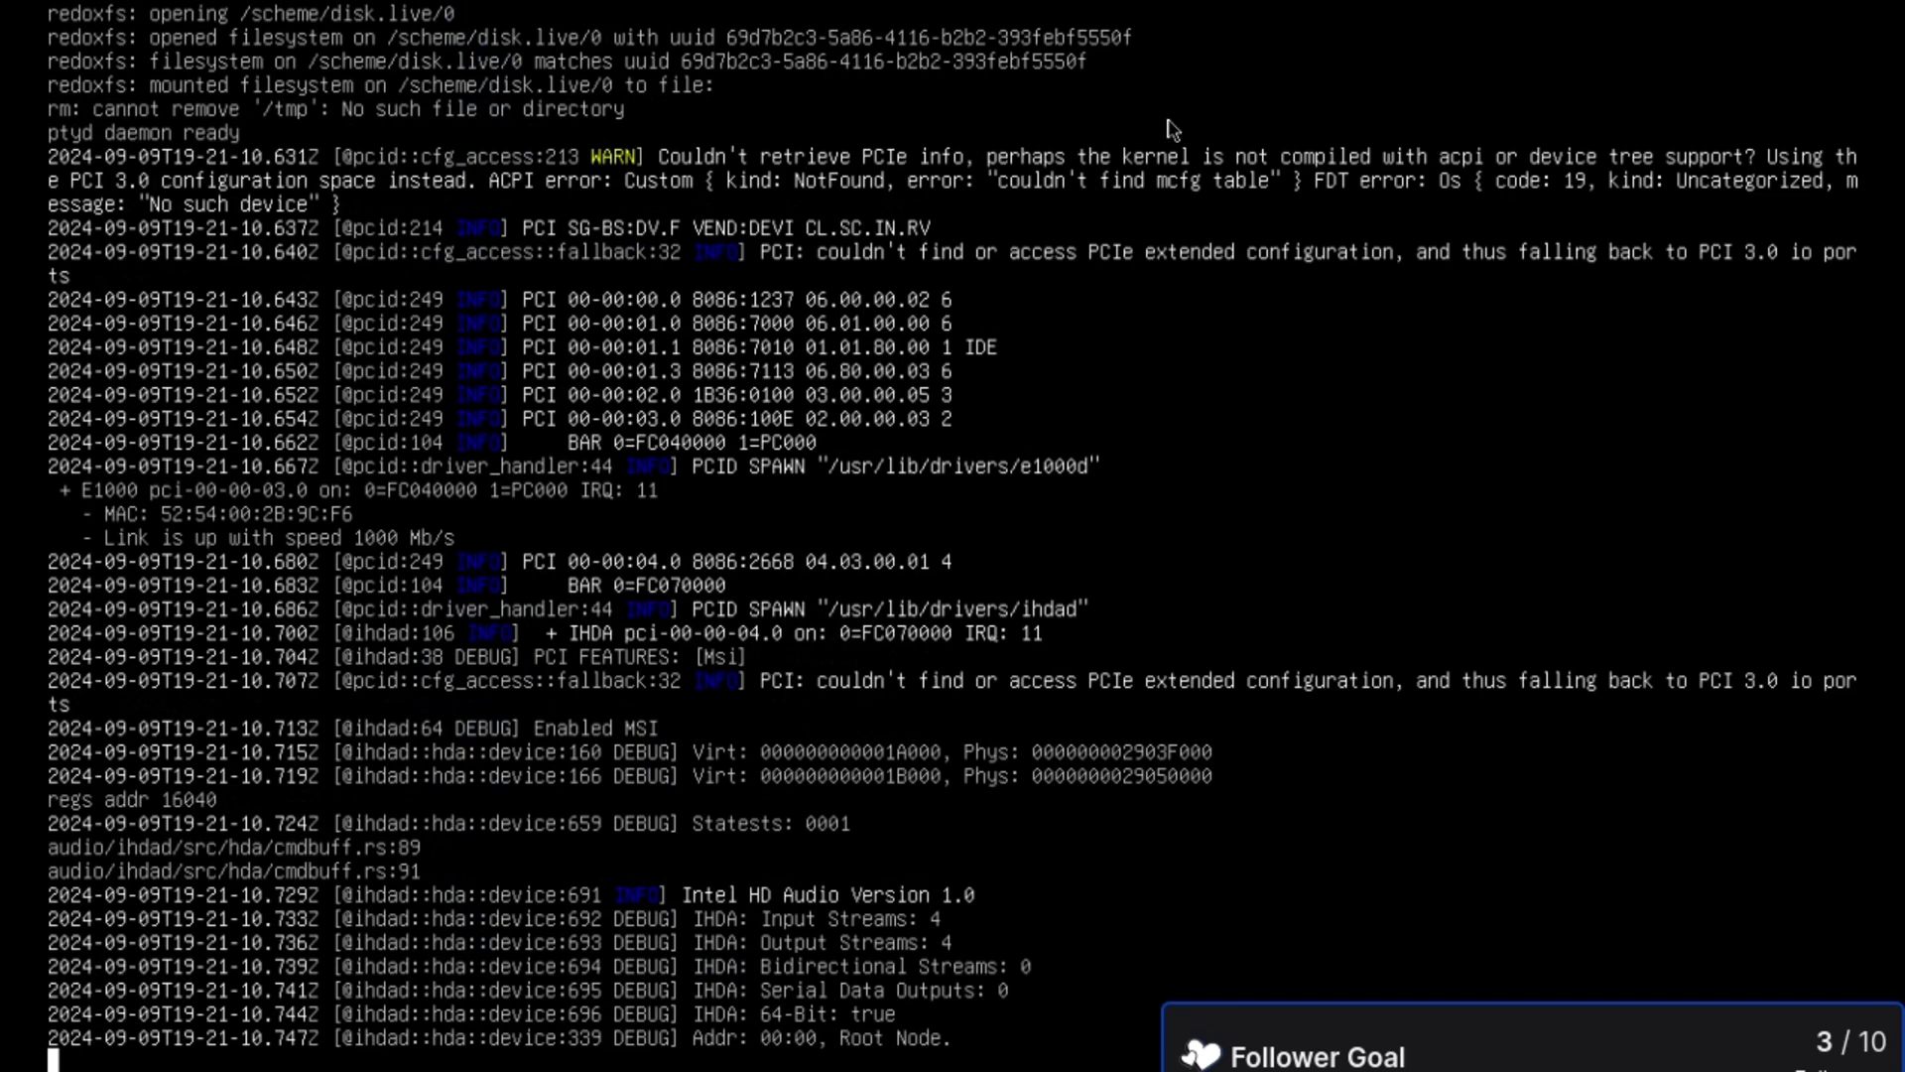
left_click(919, 31)
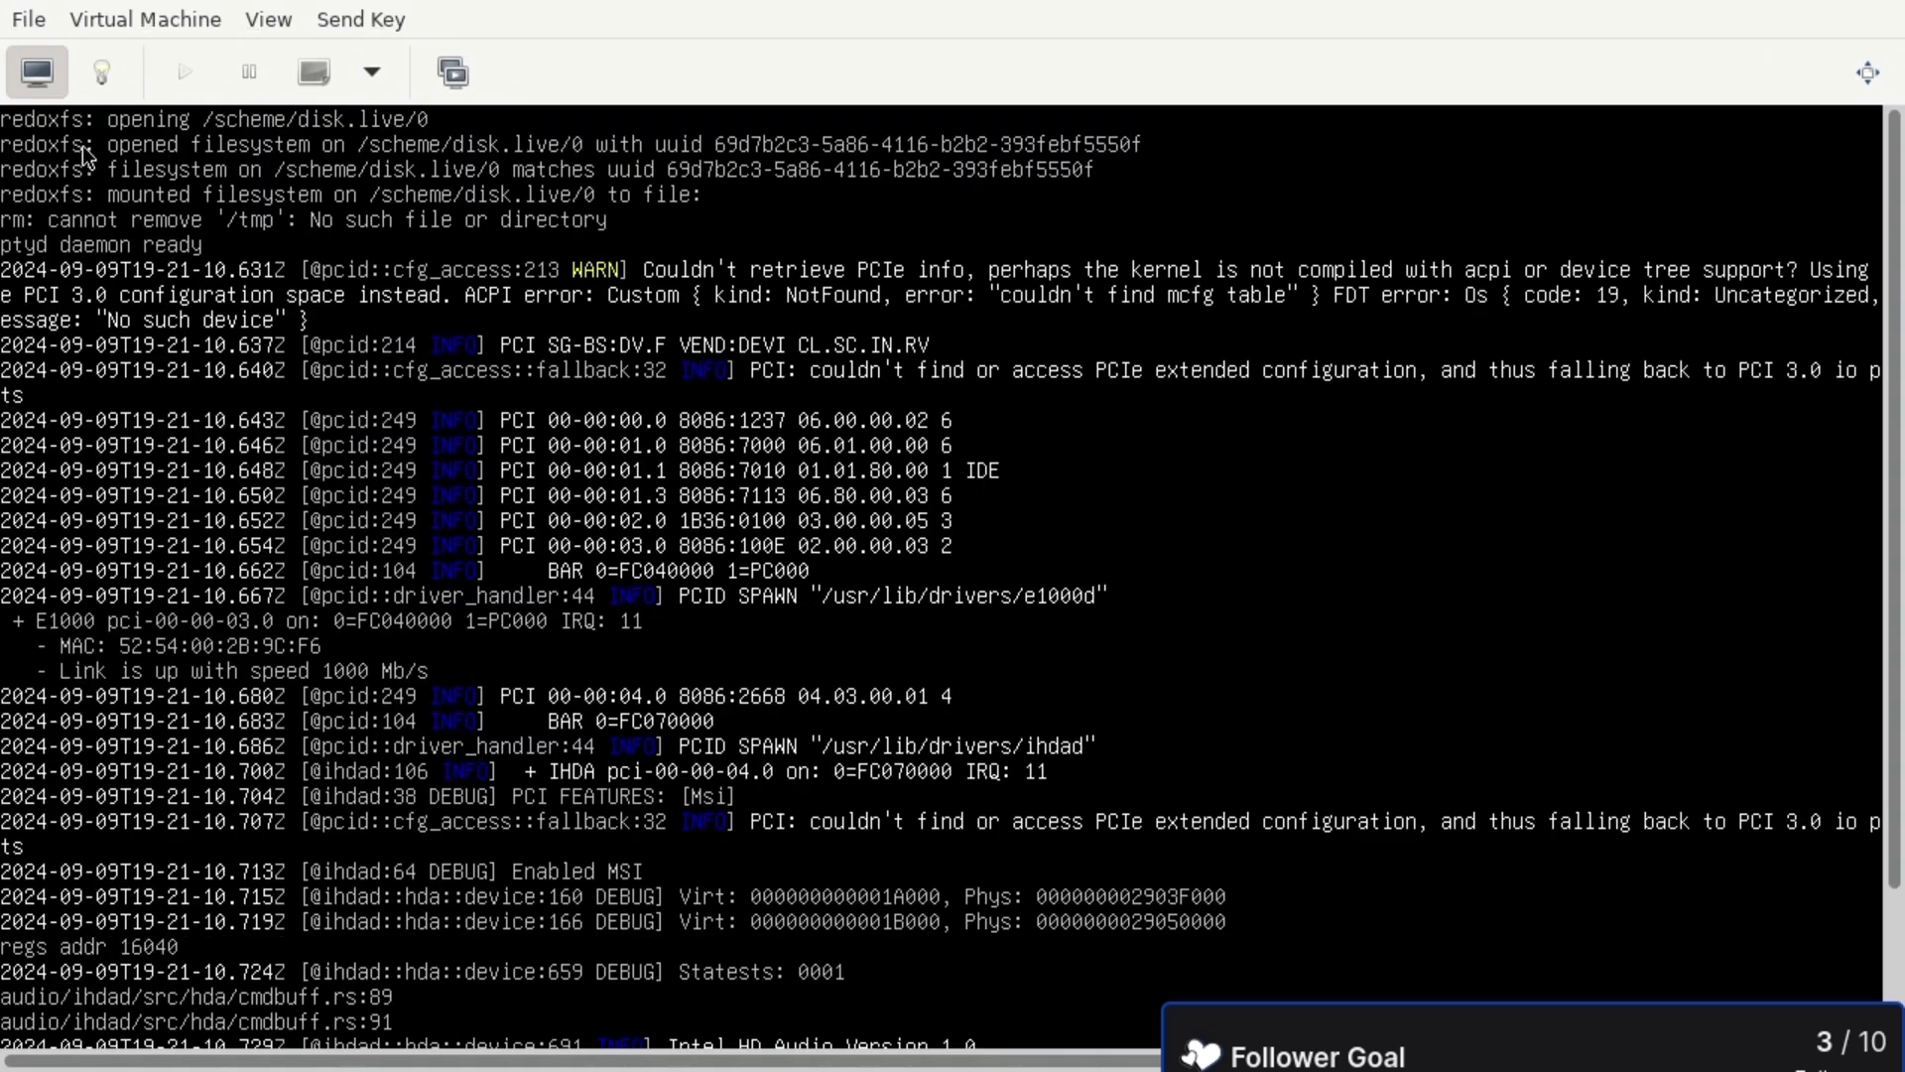
- Change the VM's sound model to HDA (ICH9) and apply it
left_click(99, 71)
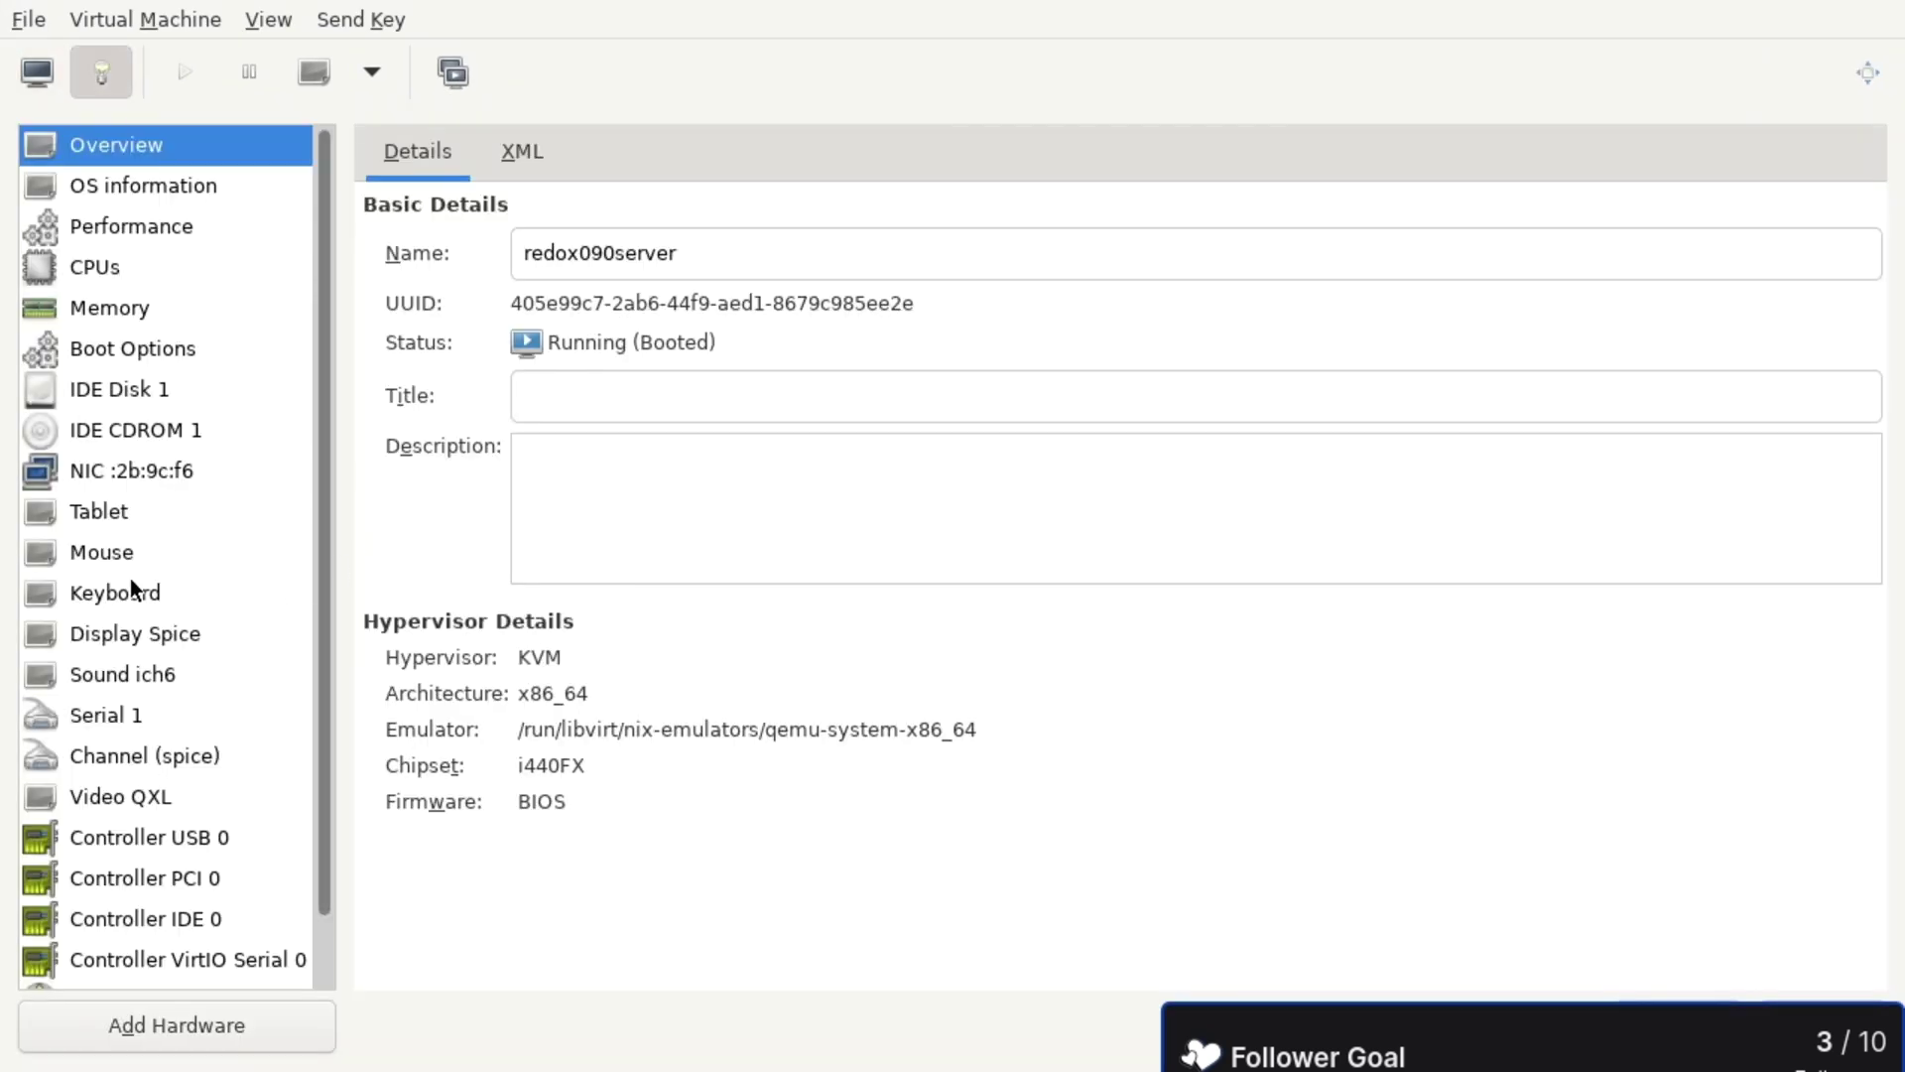
left_click(142, 685)
left_click(753, 251)
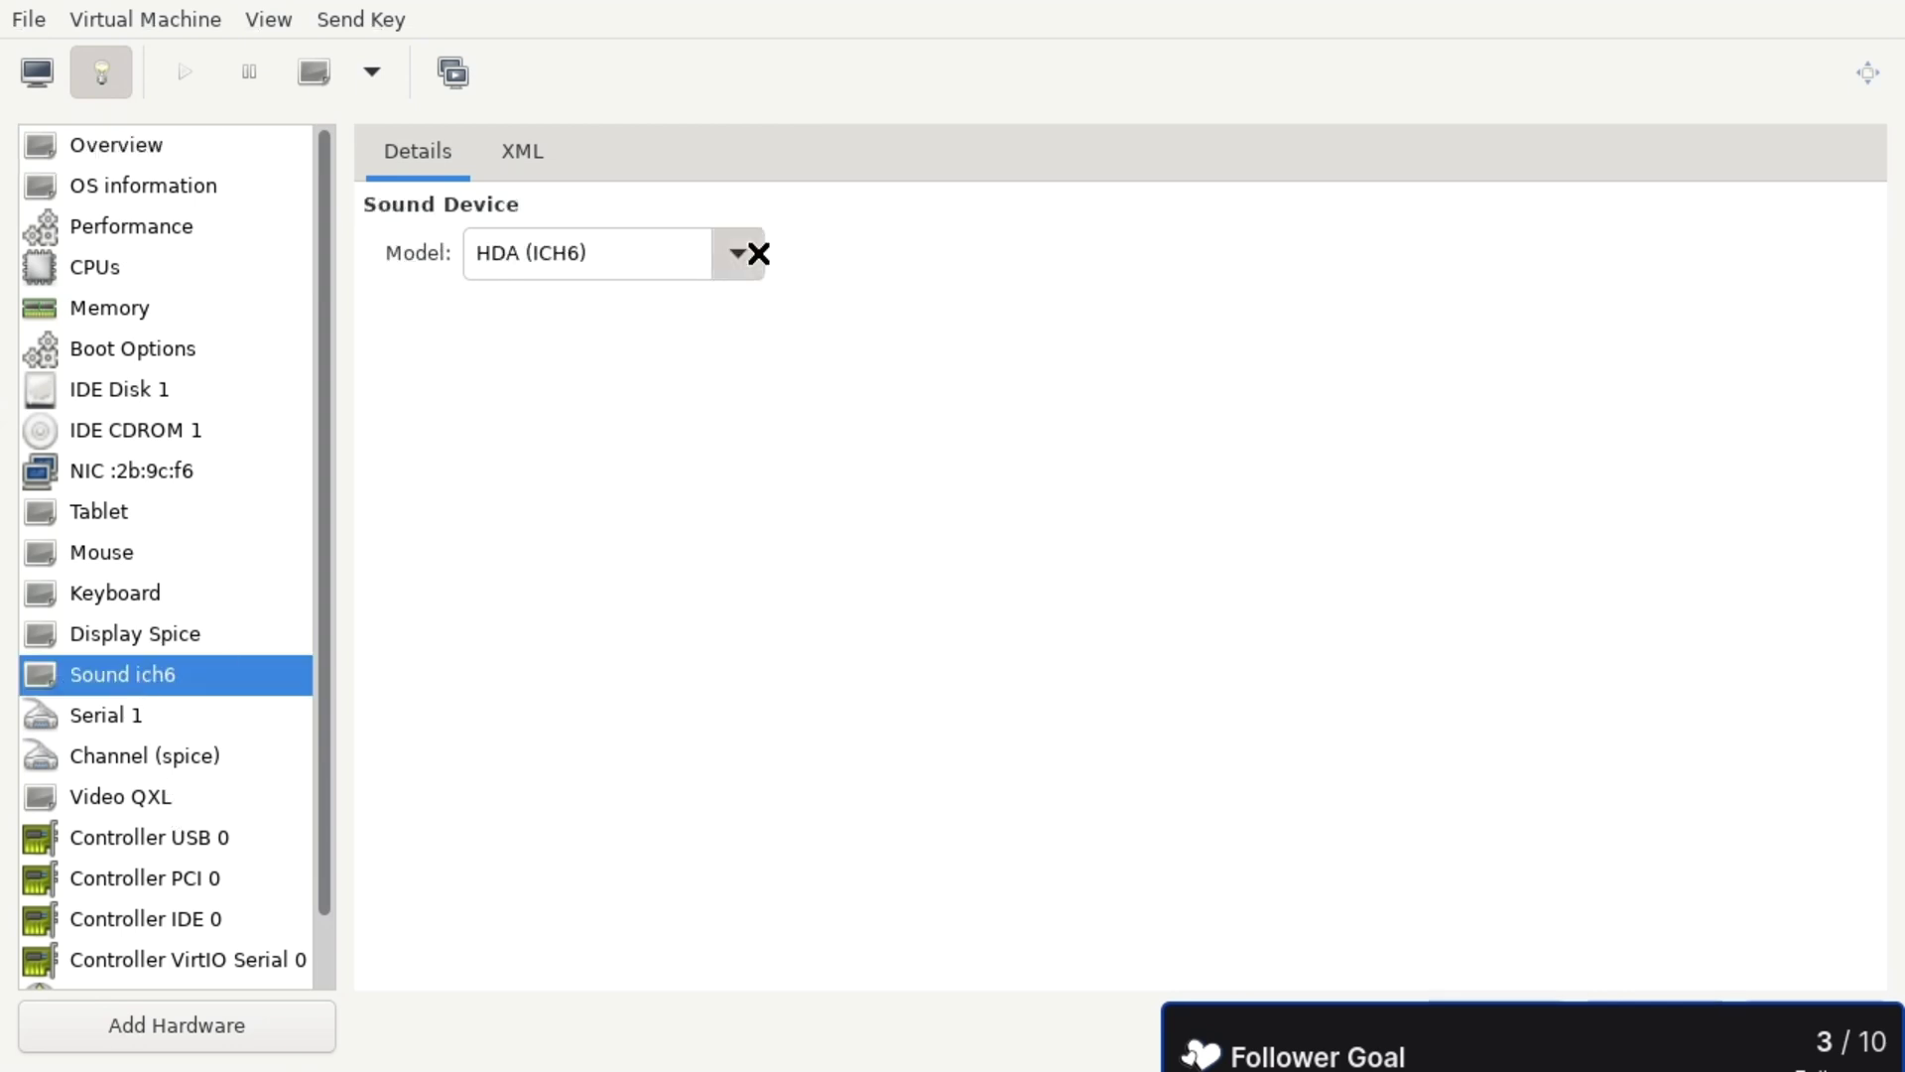
left_click(681, 383)
left_click(1808, 1025)
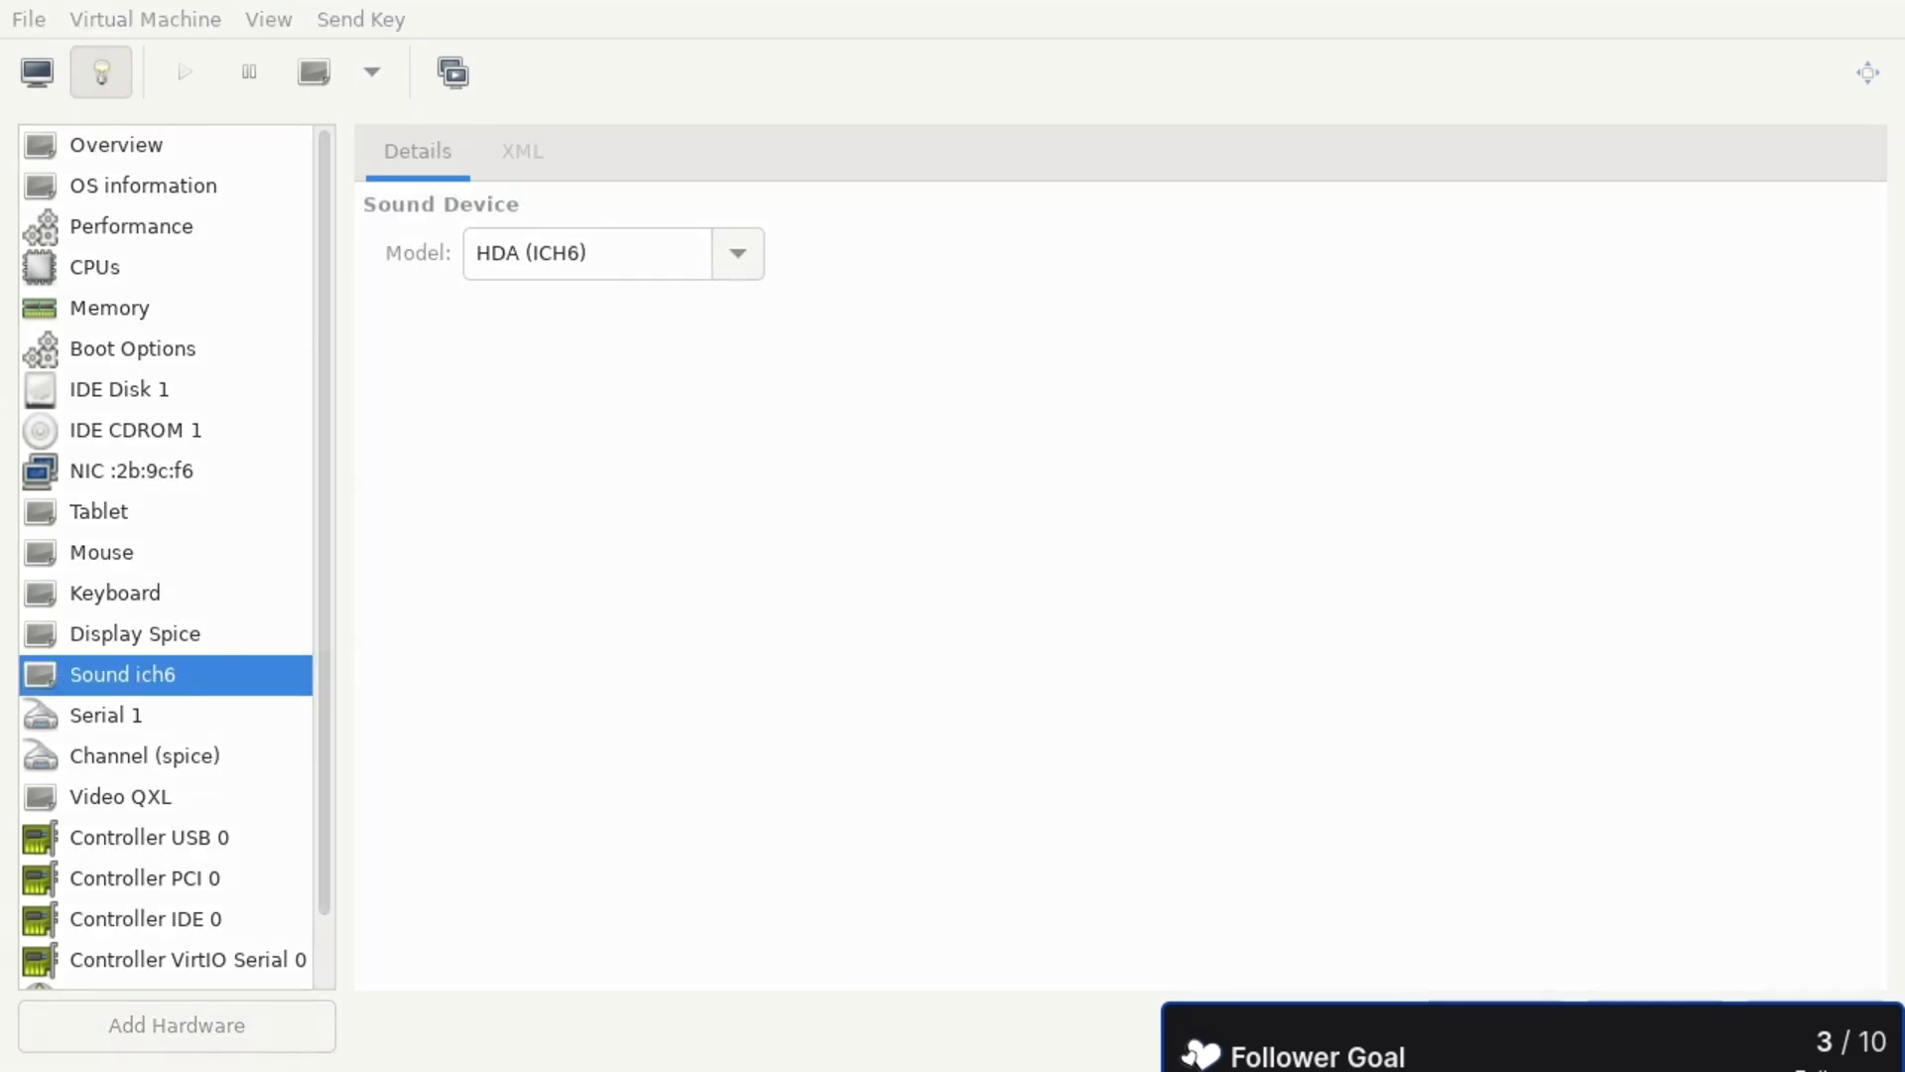
left_click(1057, 689)
- Discard the CD-ROM boot-order change and load the Redox server livedisk ISO into IDE CDROM 1
left_click(37, 72)
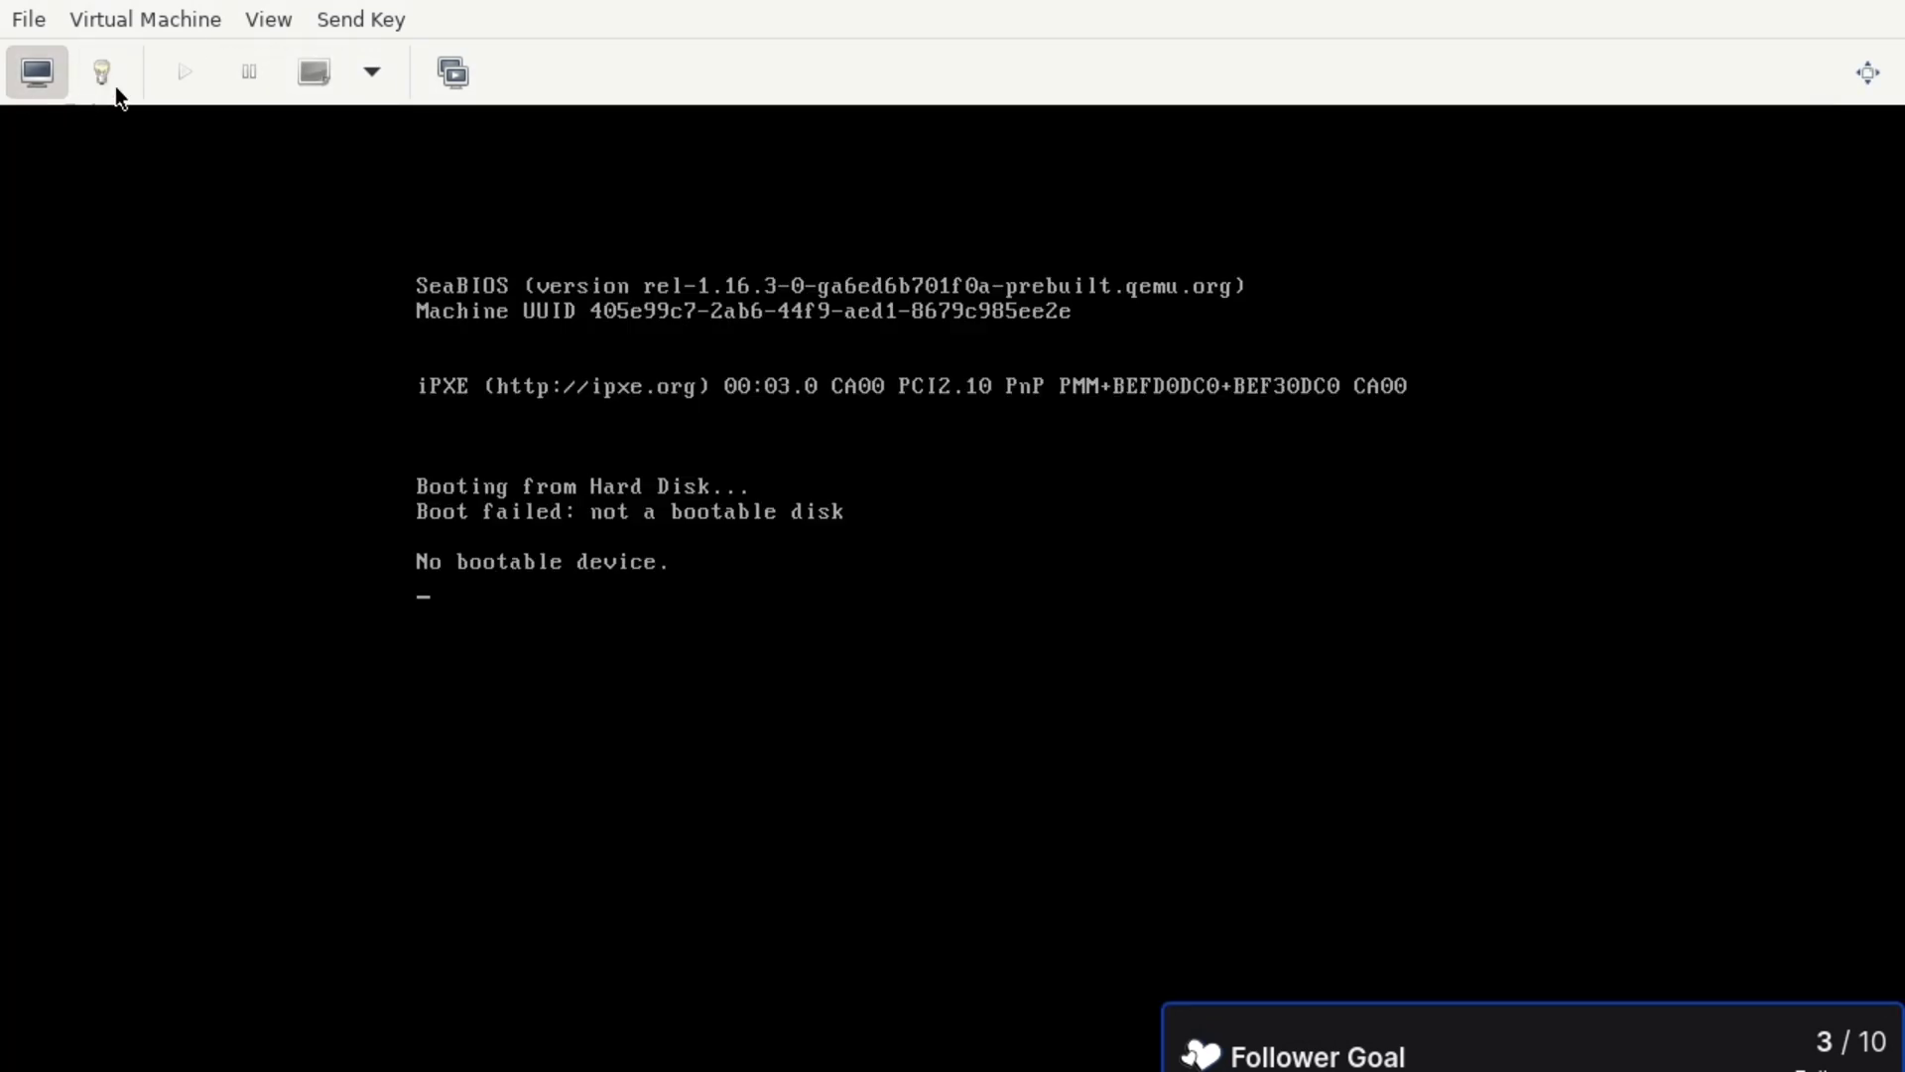
left_click(104, 71)
left_click(127, 347)
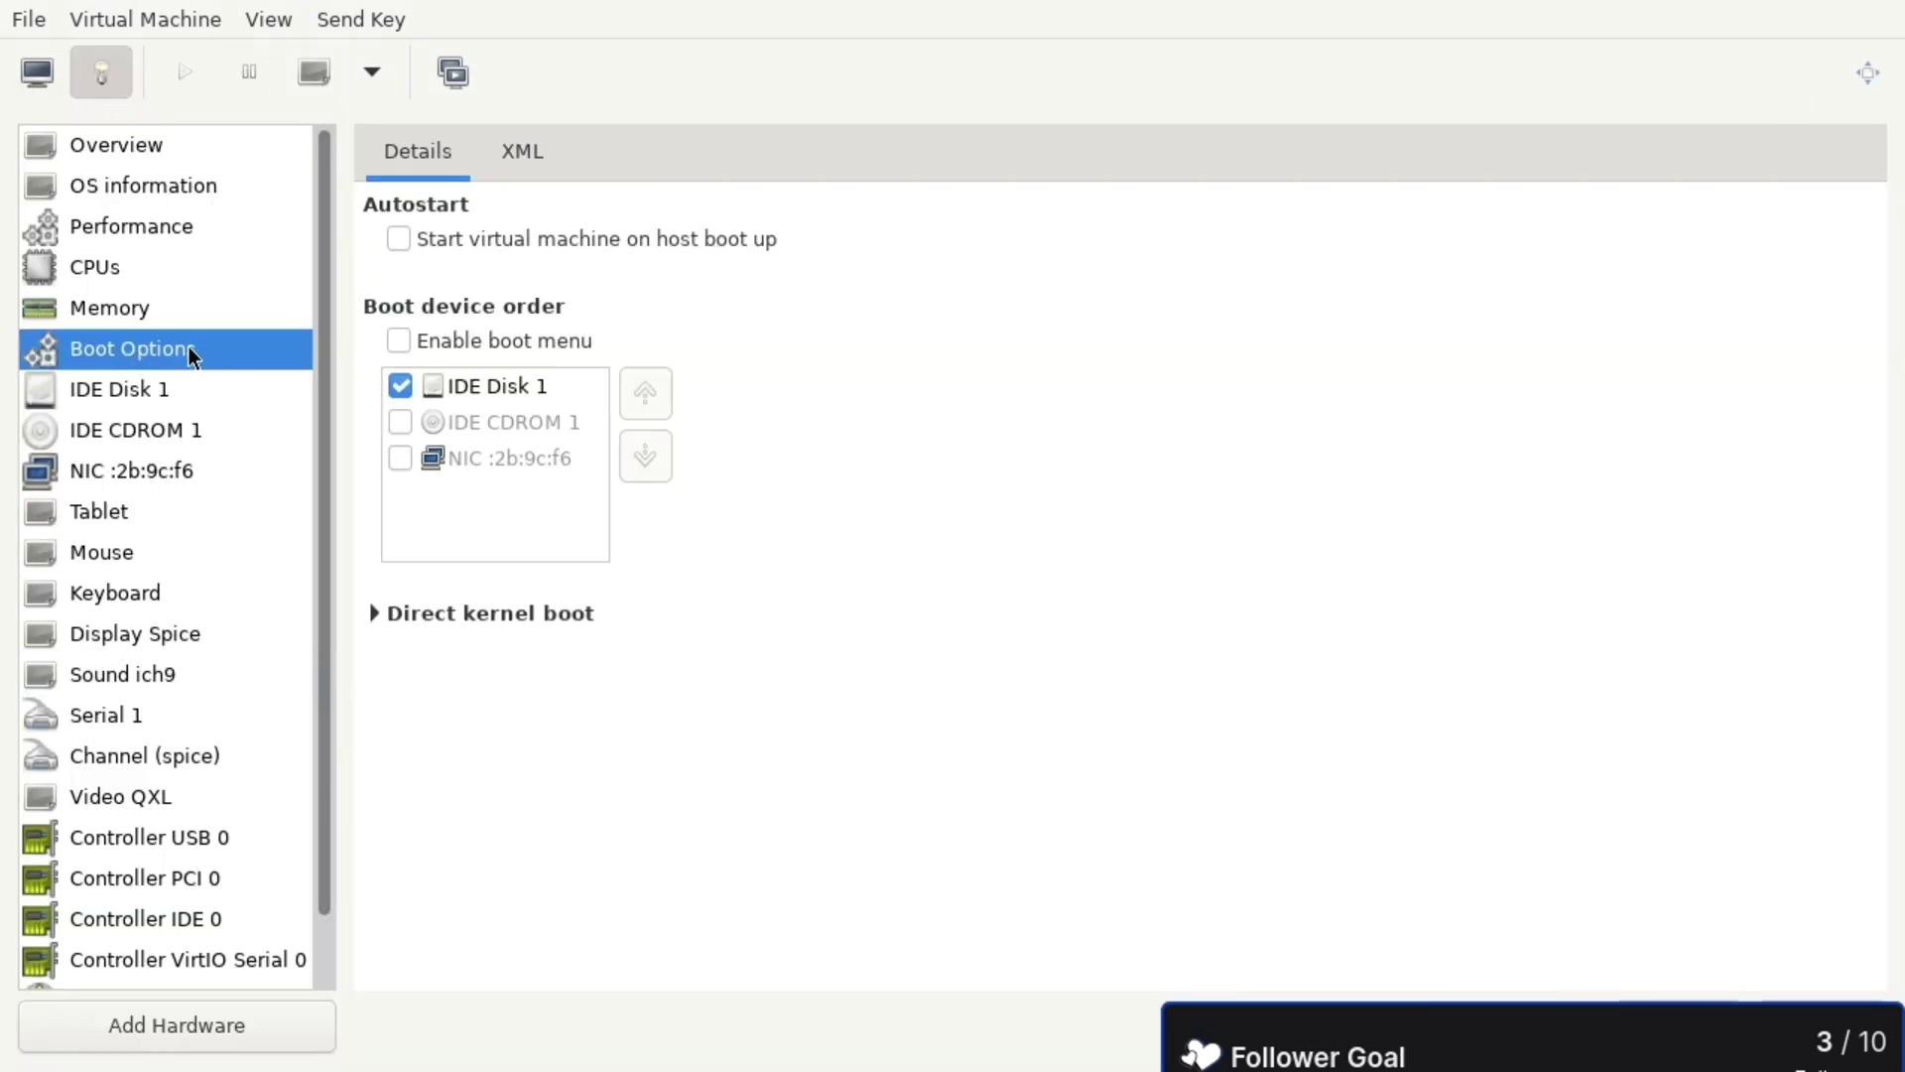
left_click(401, 422)
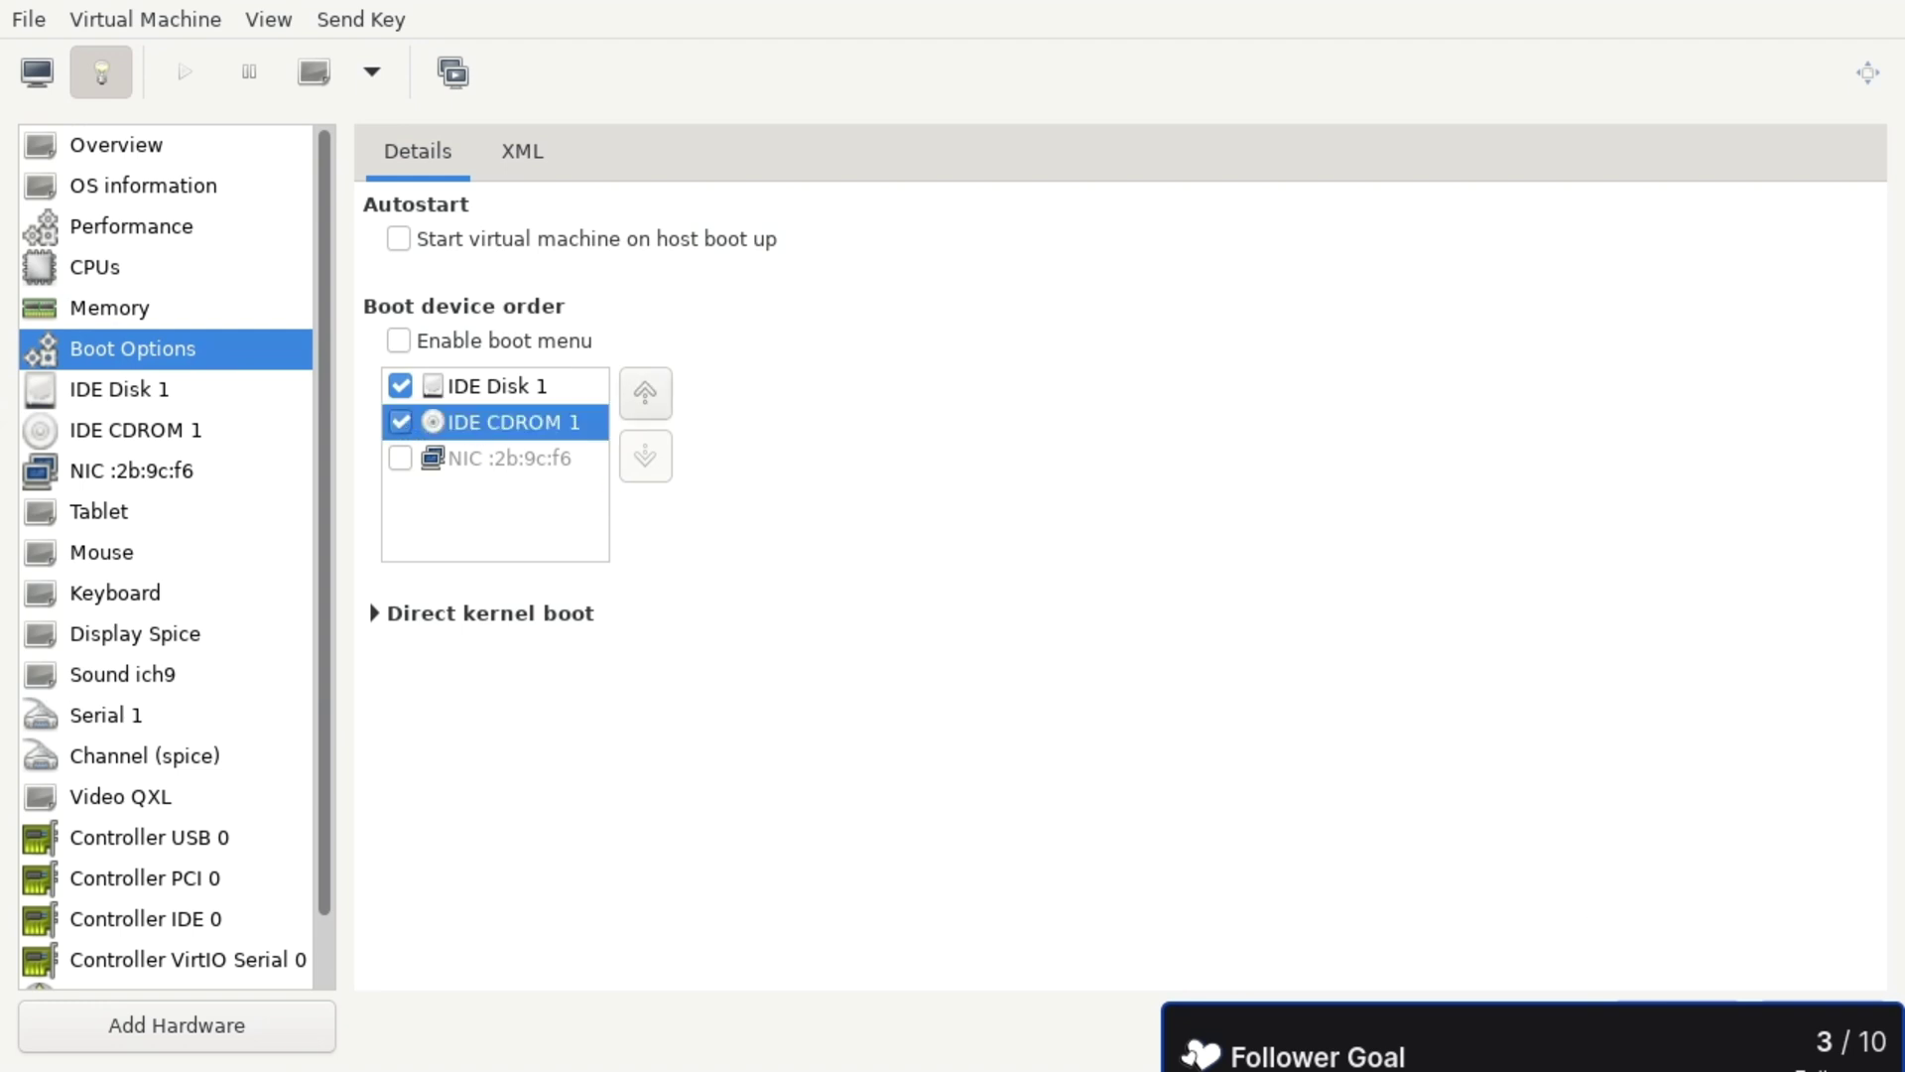
left_click(1823, 1026)
left_click(925, 647)
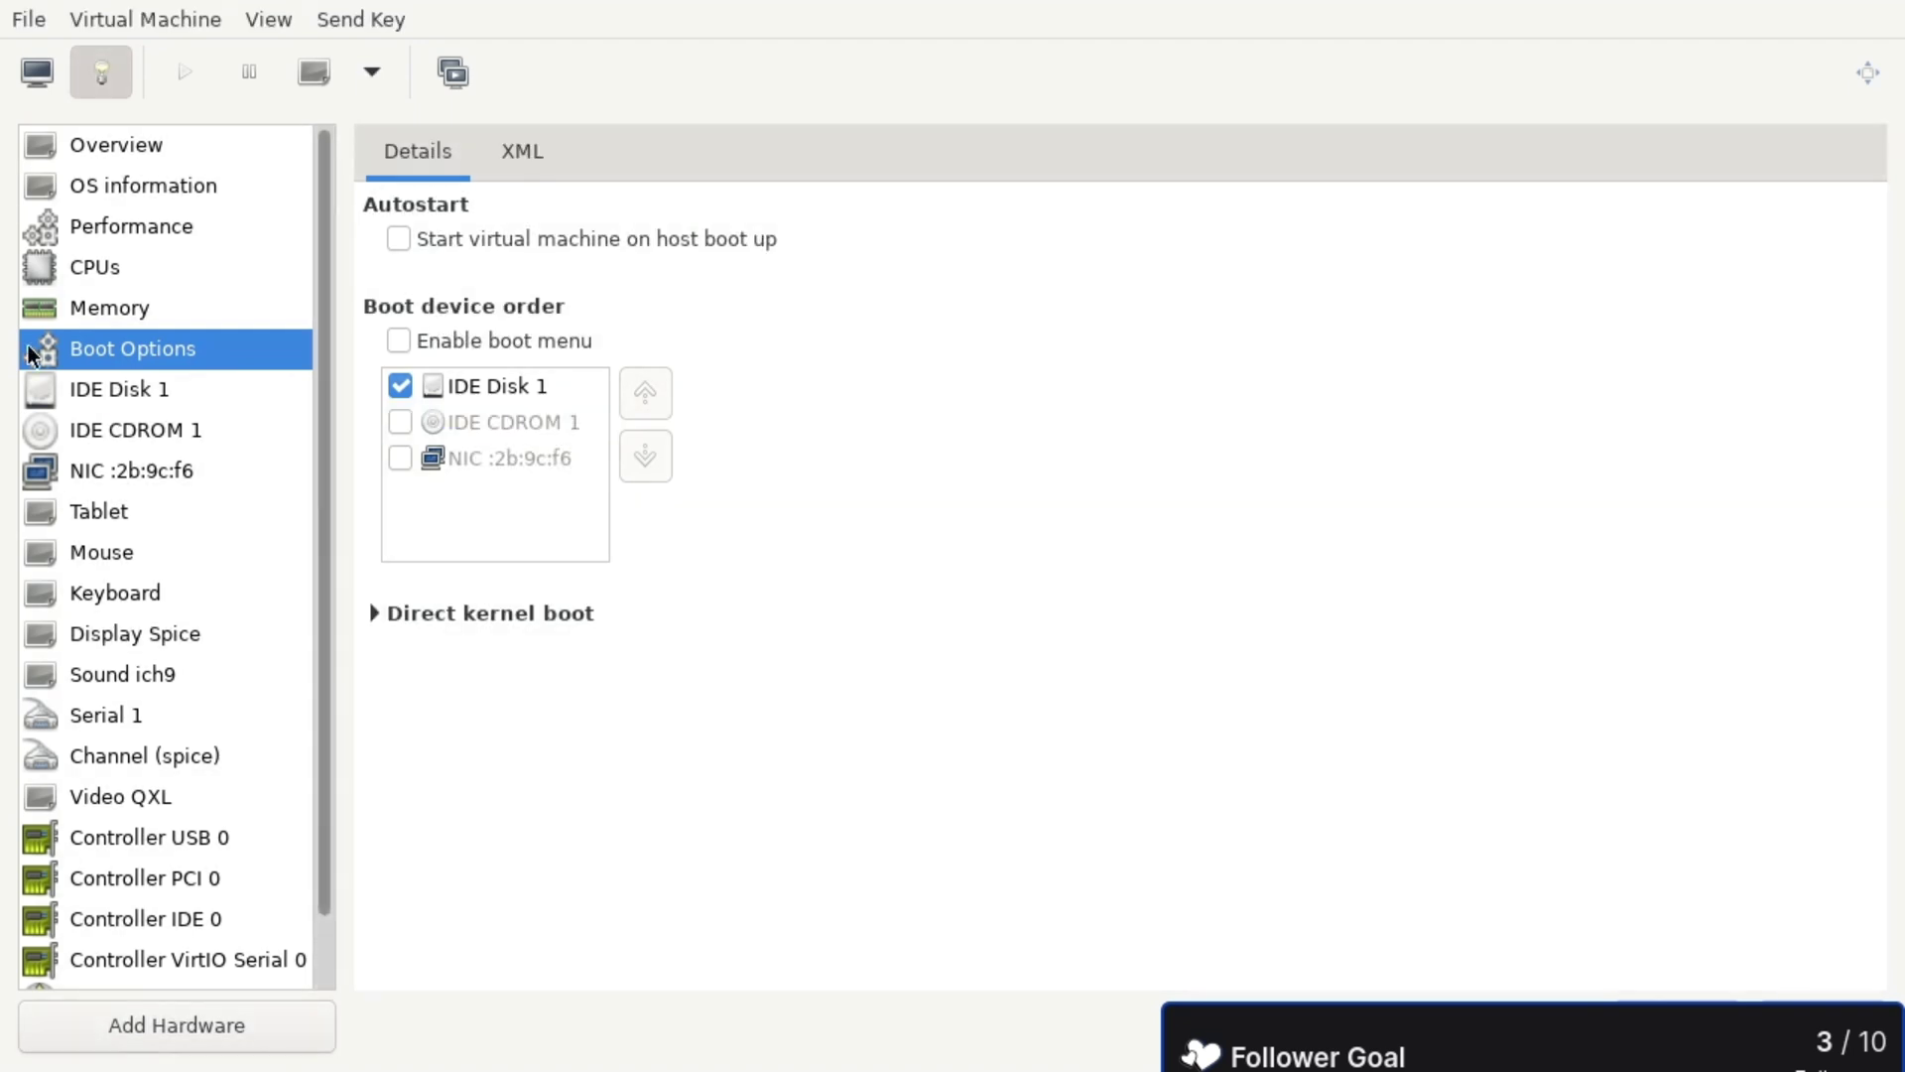
left_click(123, 430)
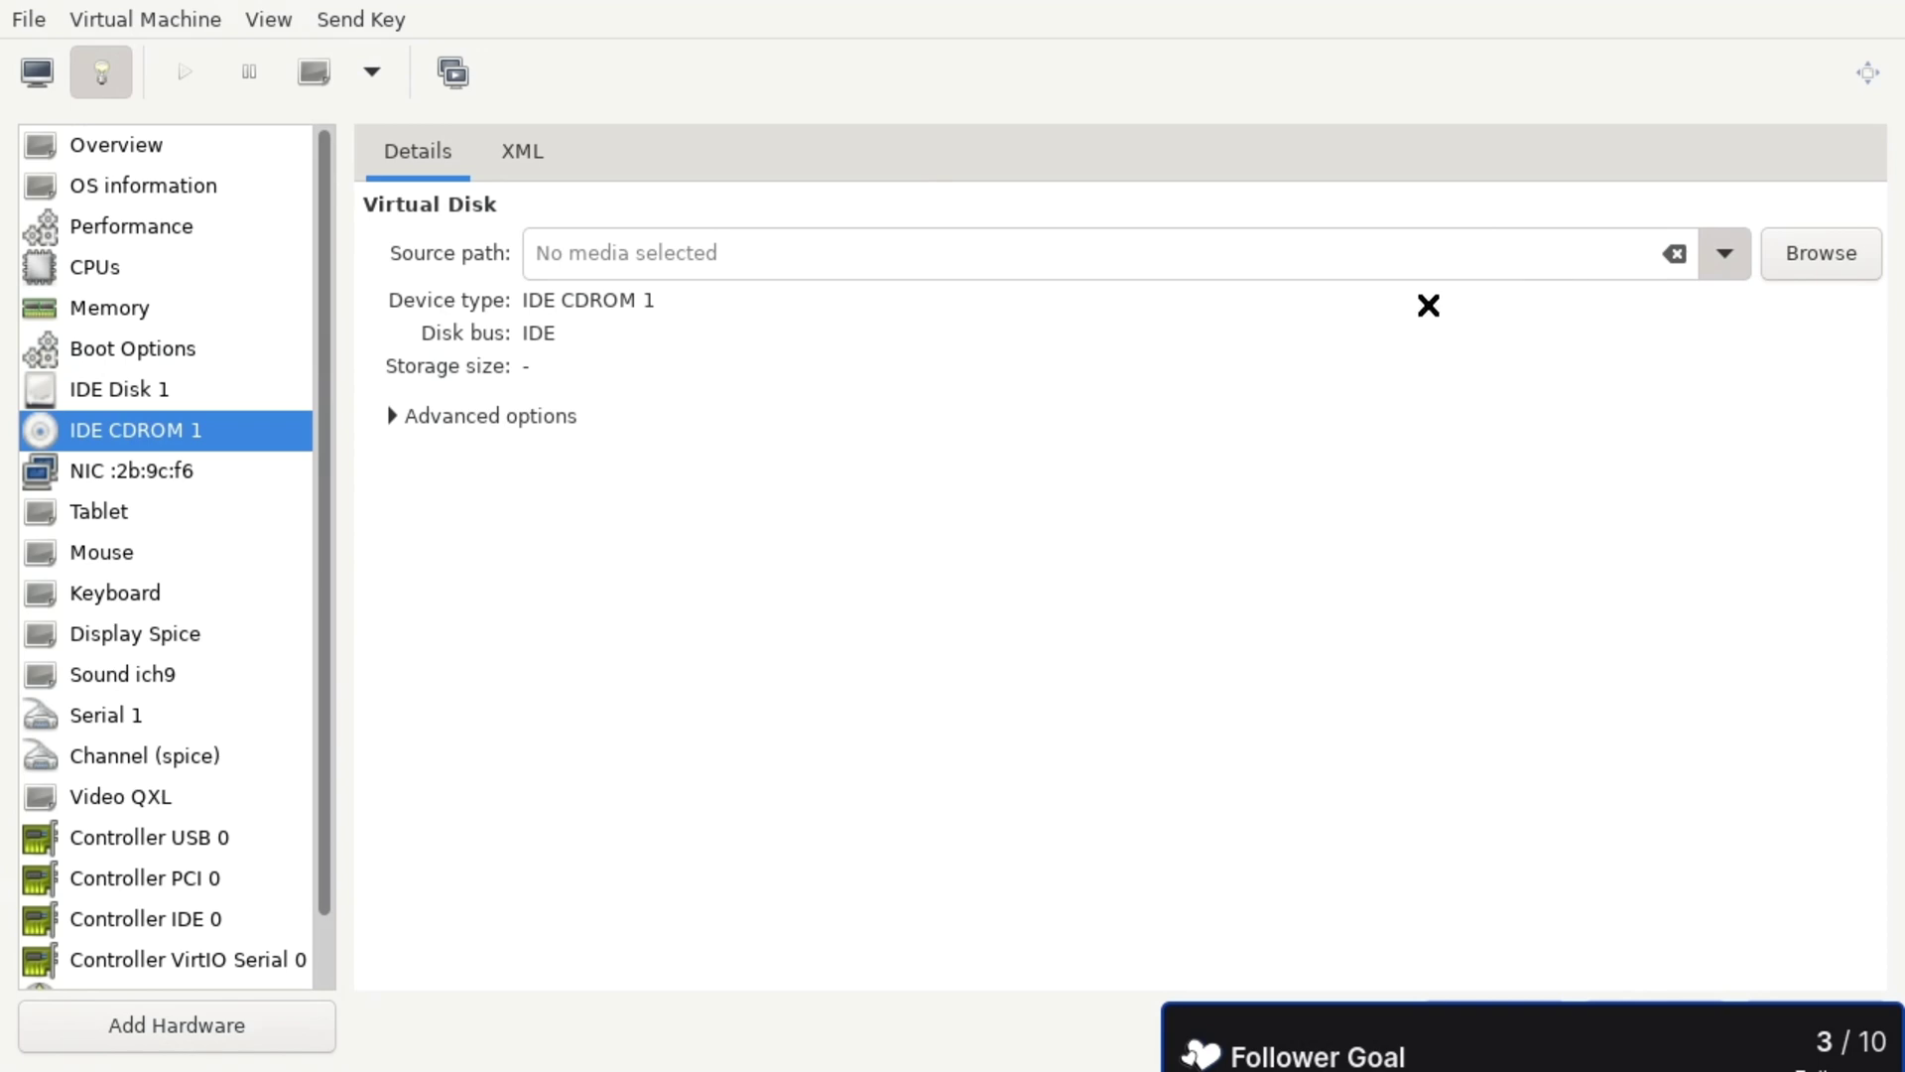
left_click(1429, 313)
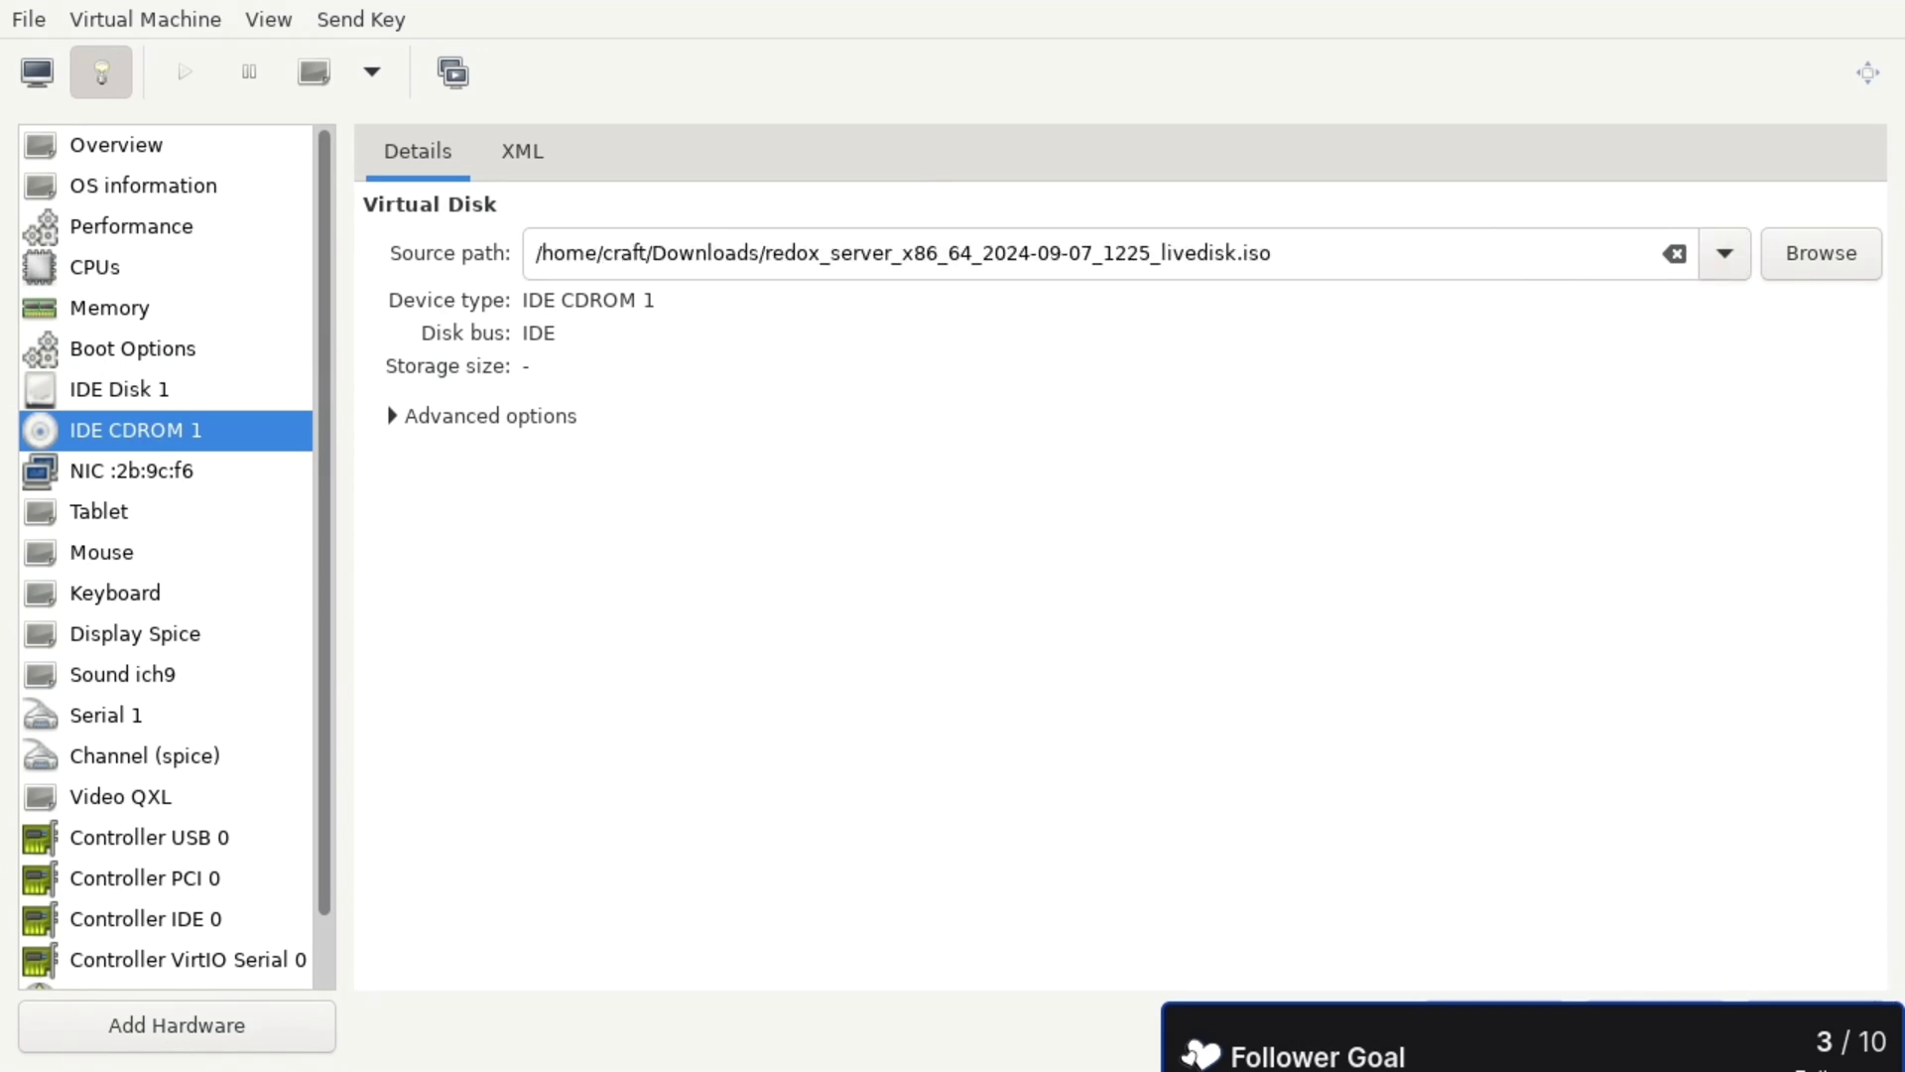
- Force off the VM and start it again into the Redox bootloader
left_click(35, 82)
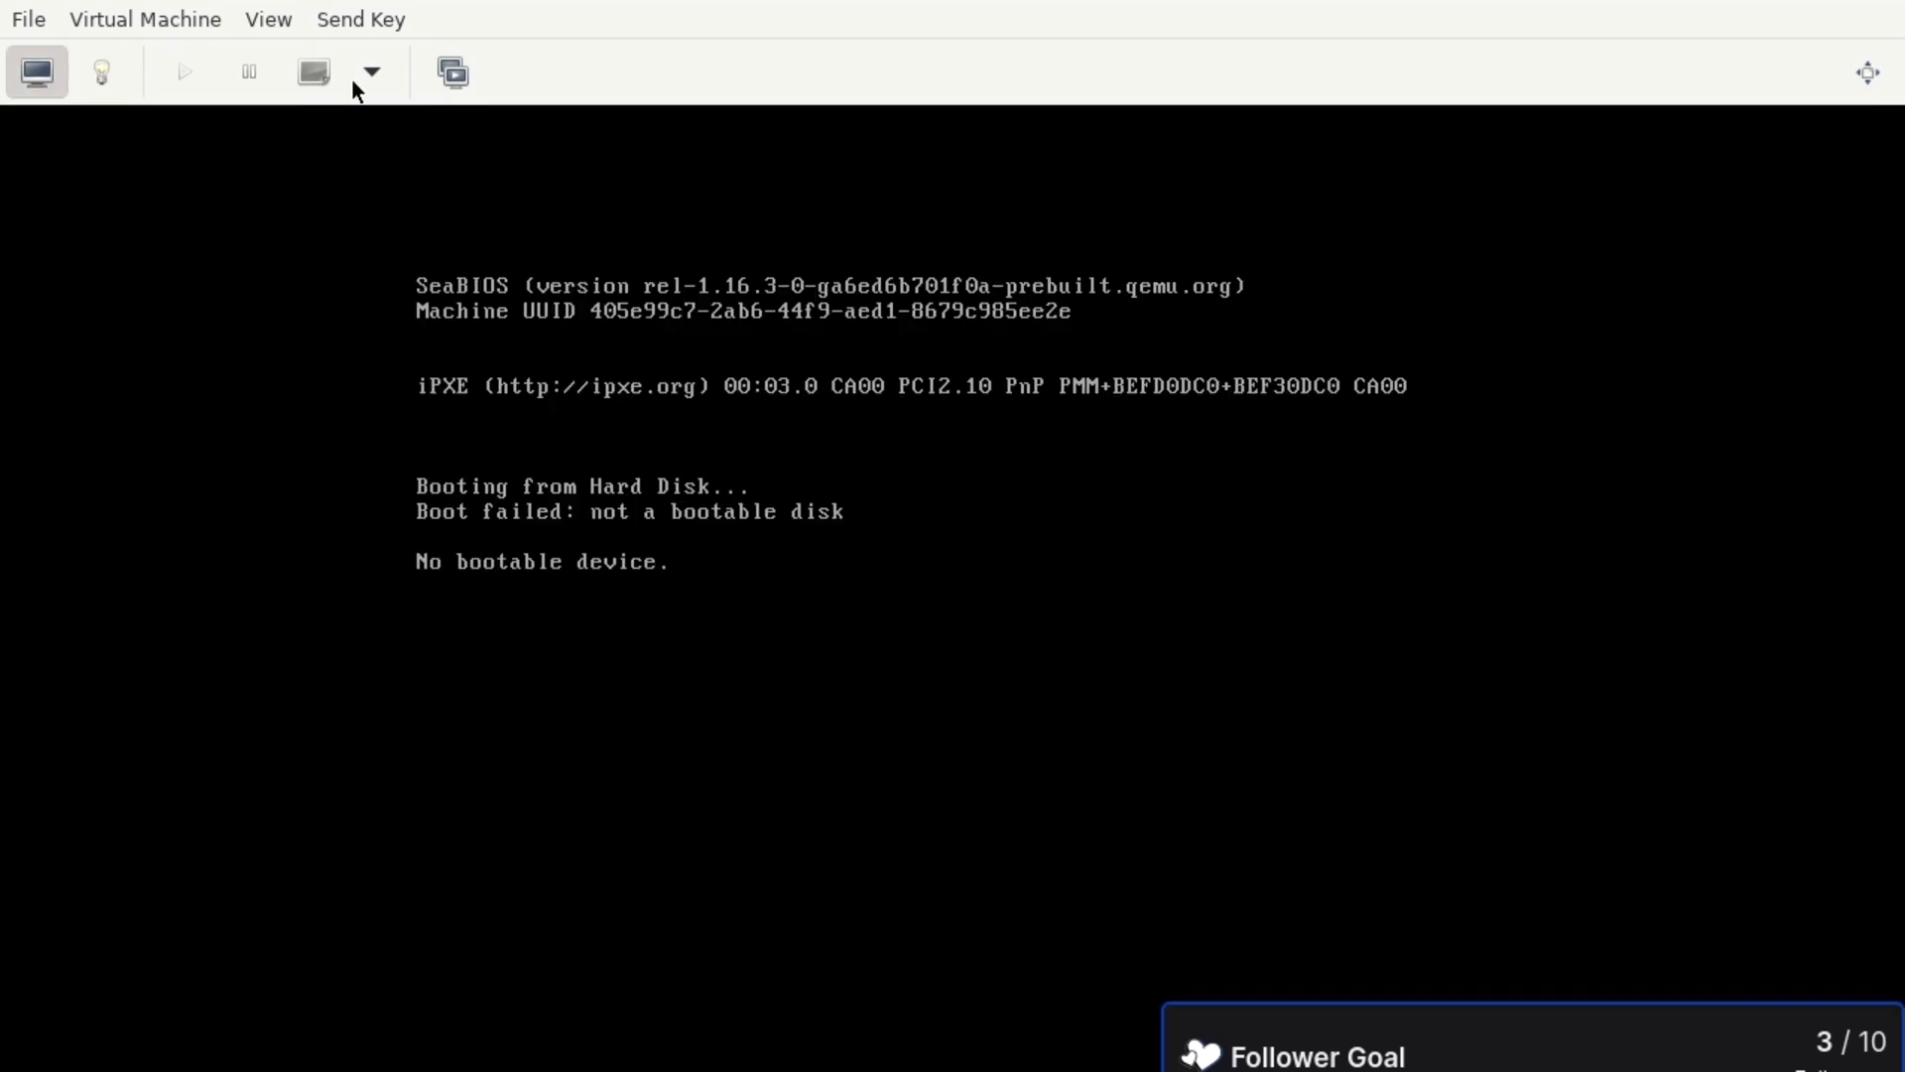
left_click(369, 73)
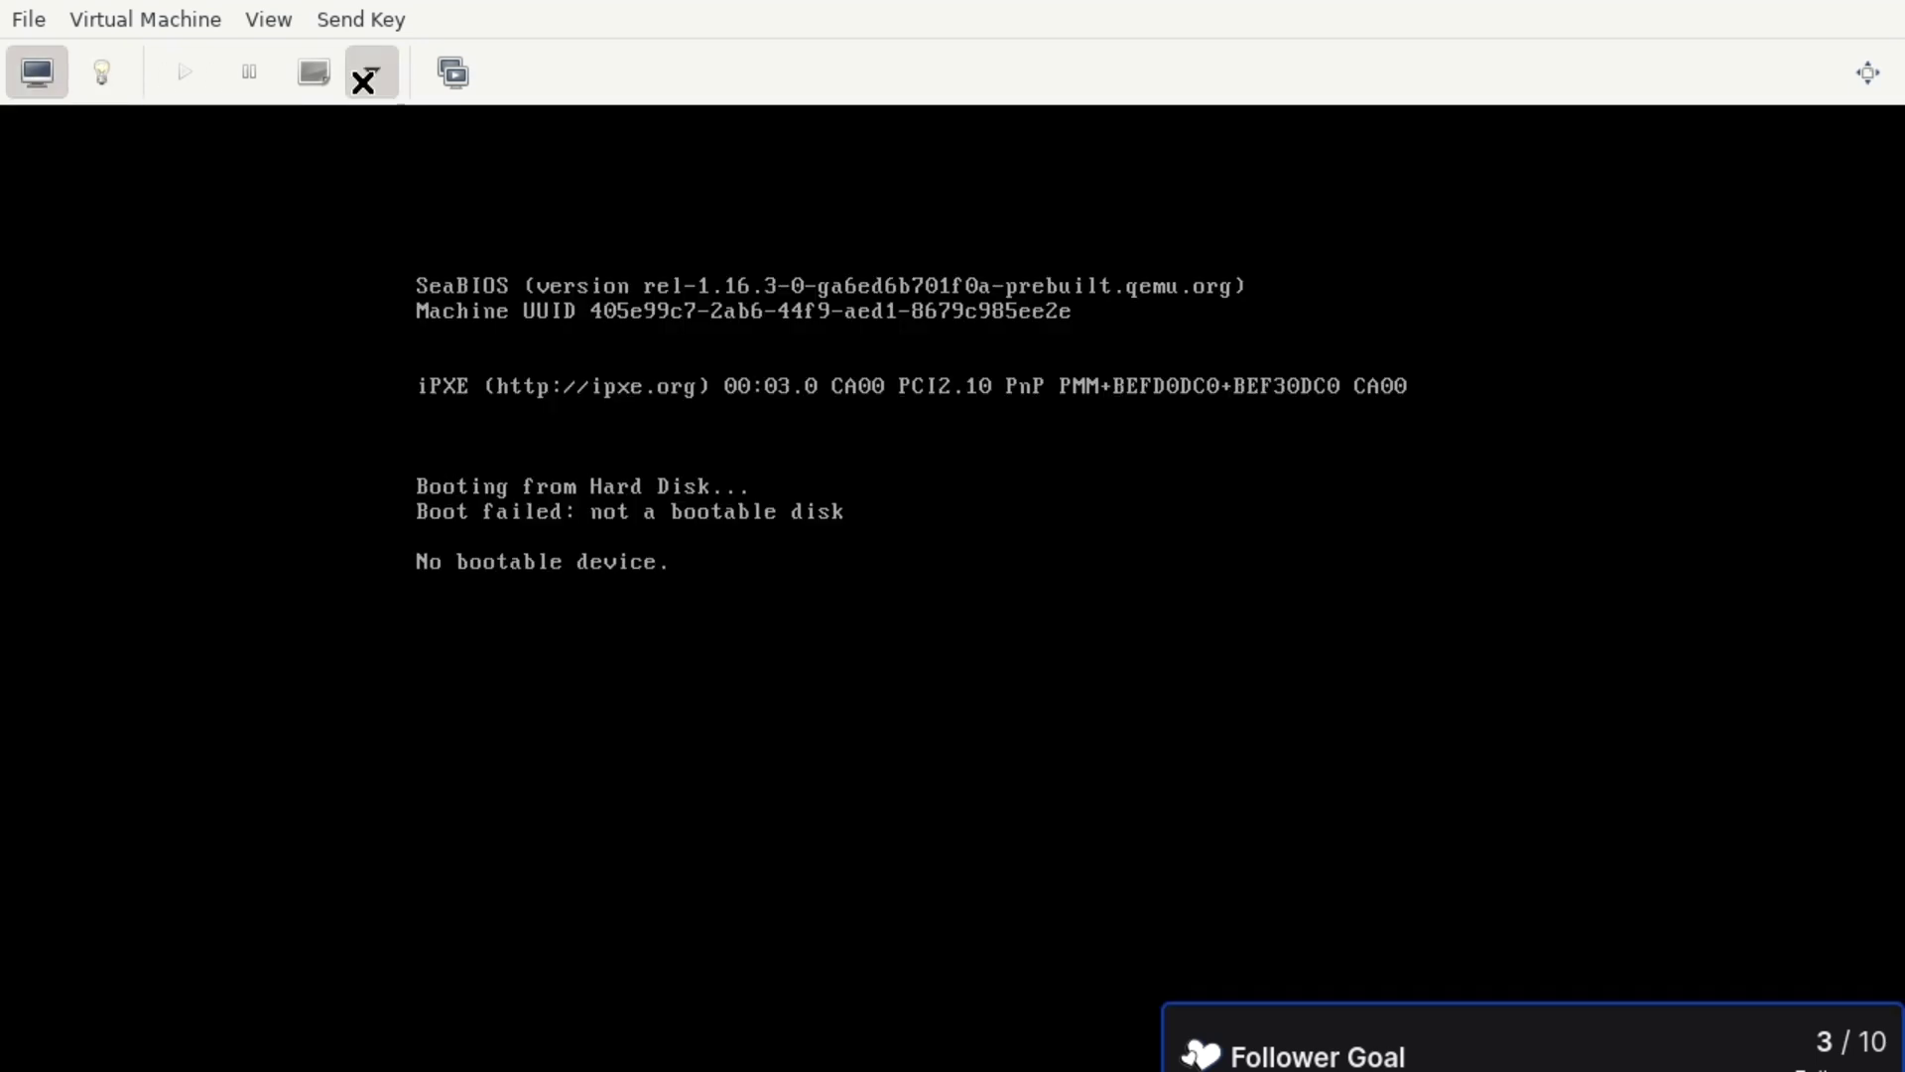
left_click(493, 234)
left_click(1132, 741)
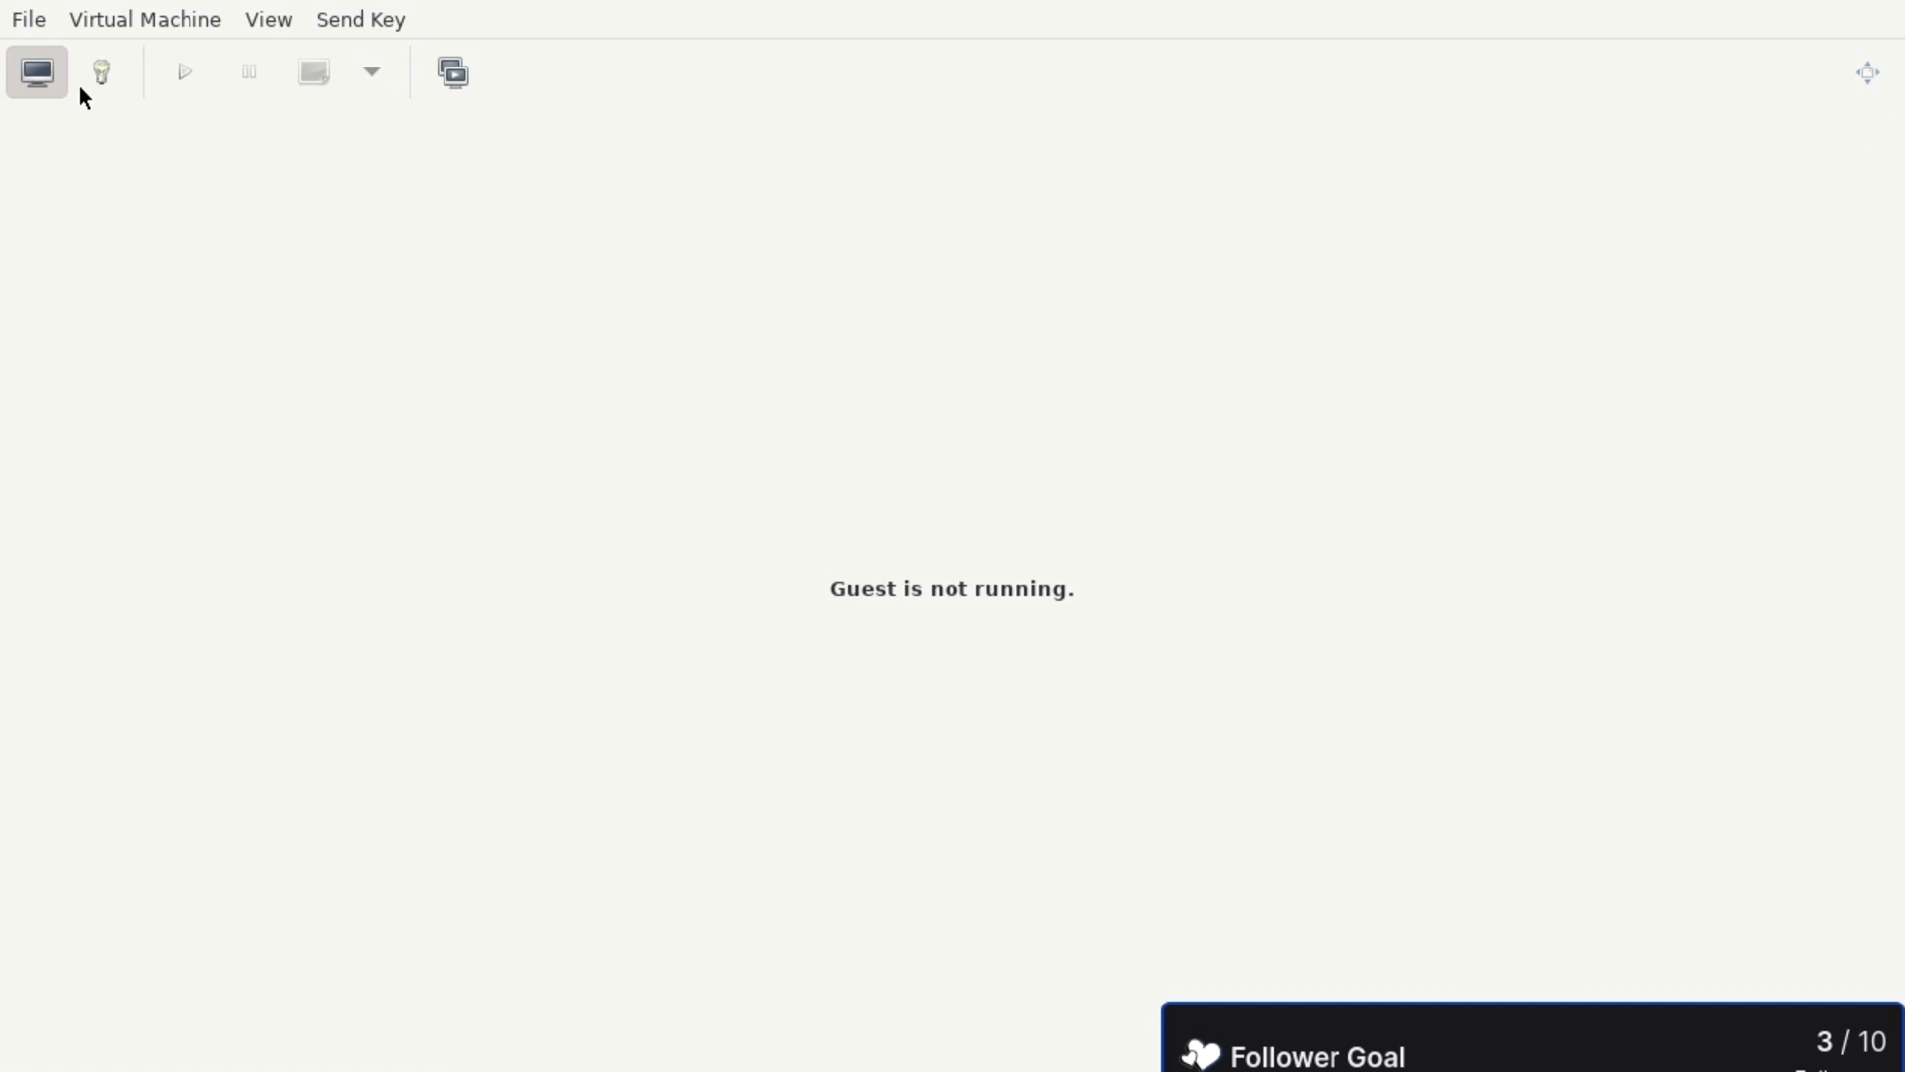
left_click(184, 71)
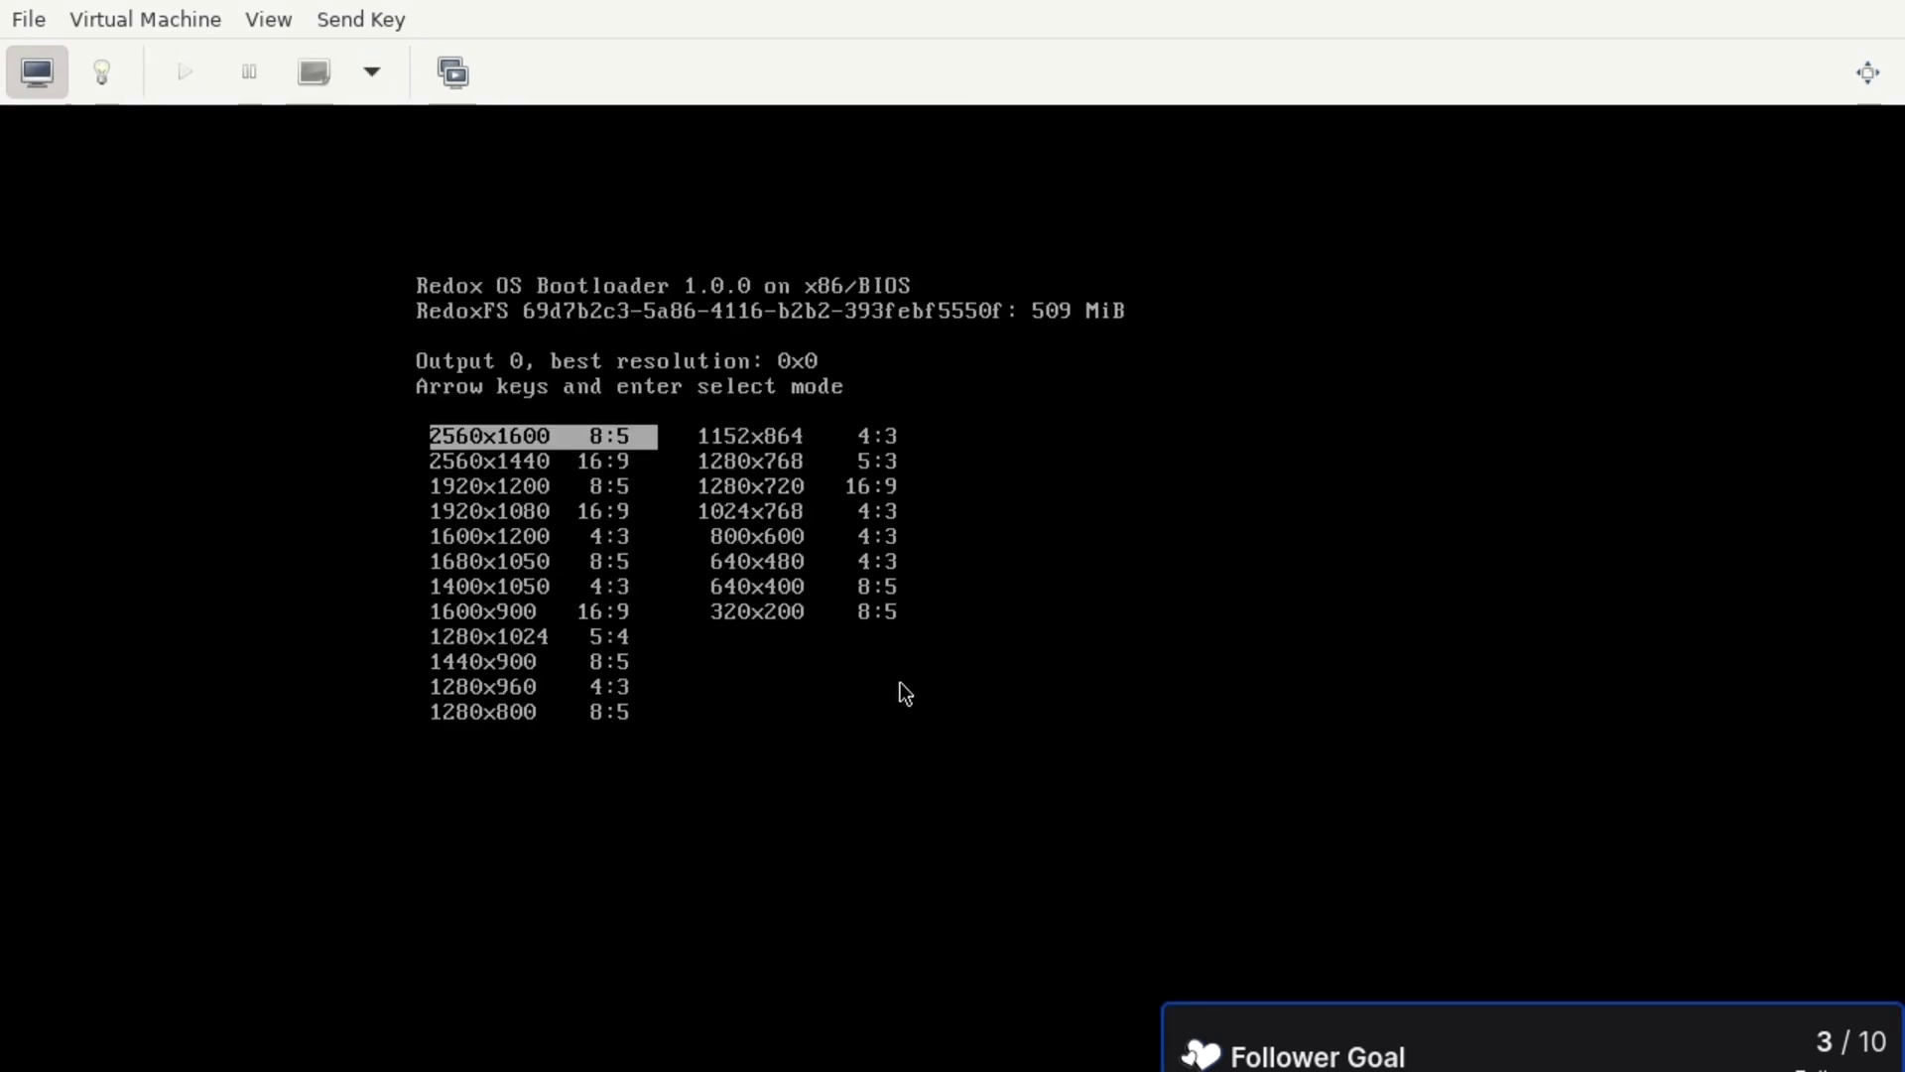
- Boot Redox in 1280x720 mode and show the console full screen
key("Right")
key("Down")
key("Down")
key("Return")
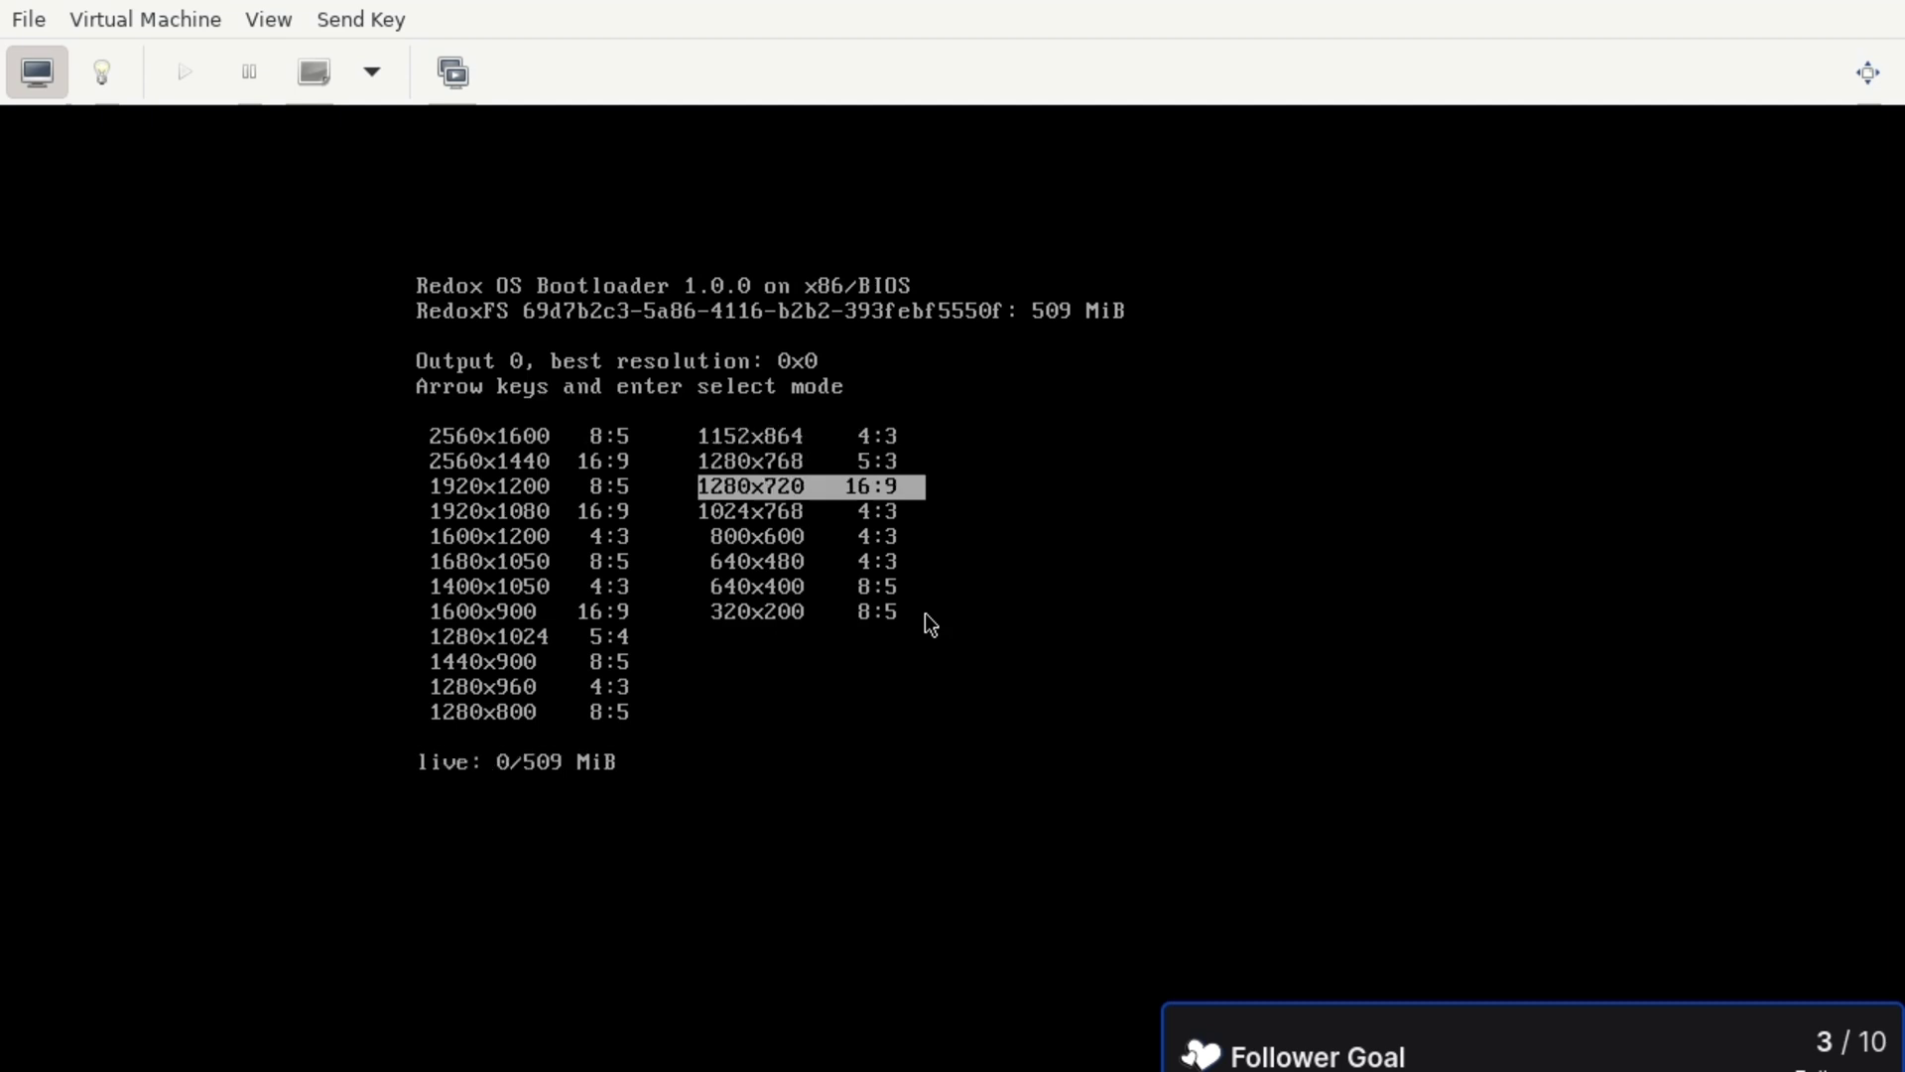
left_click(1867, 71)
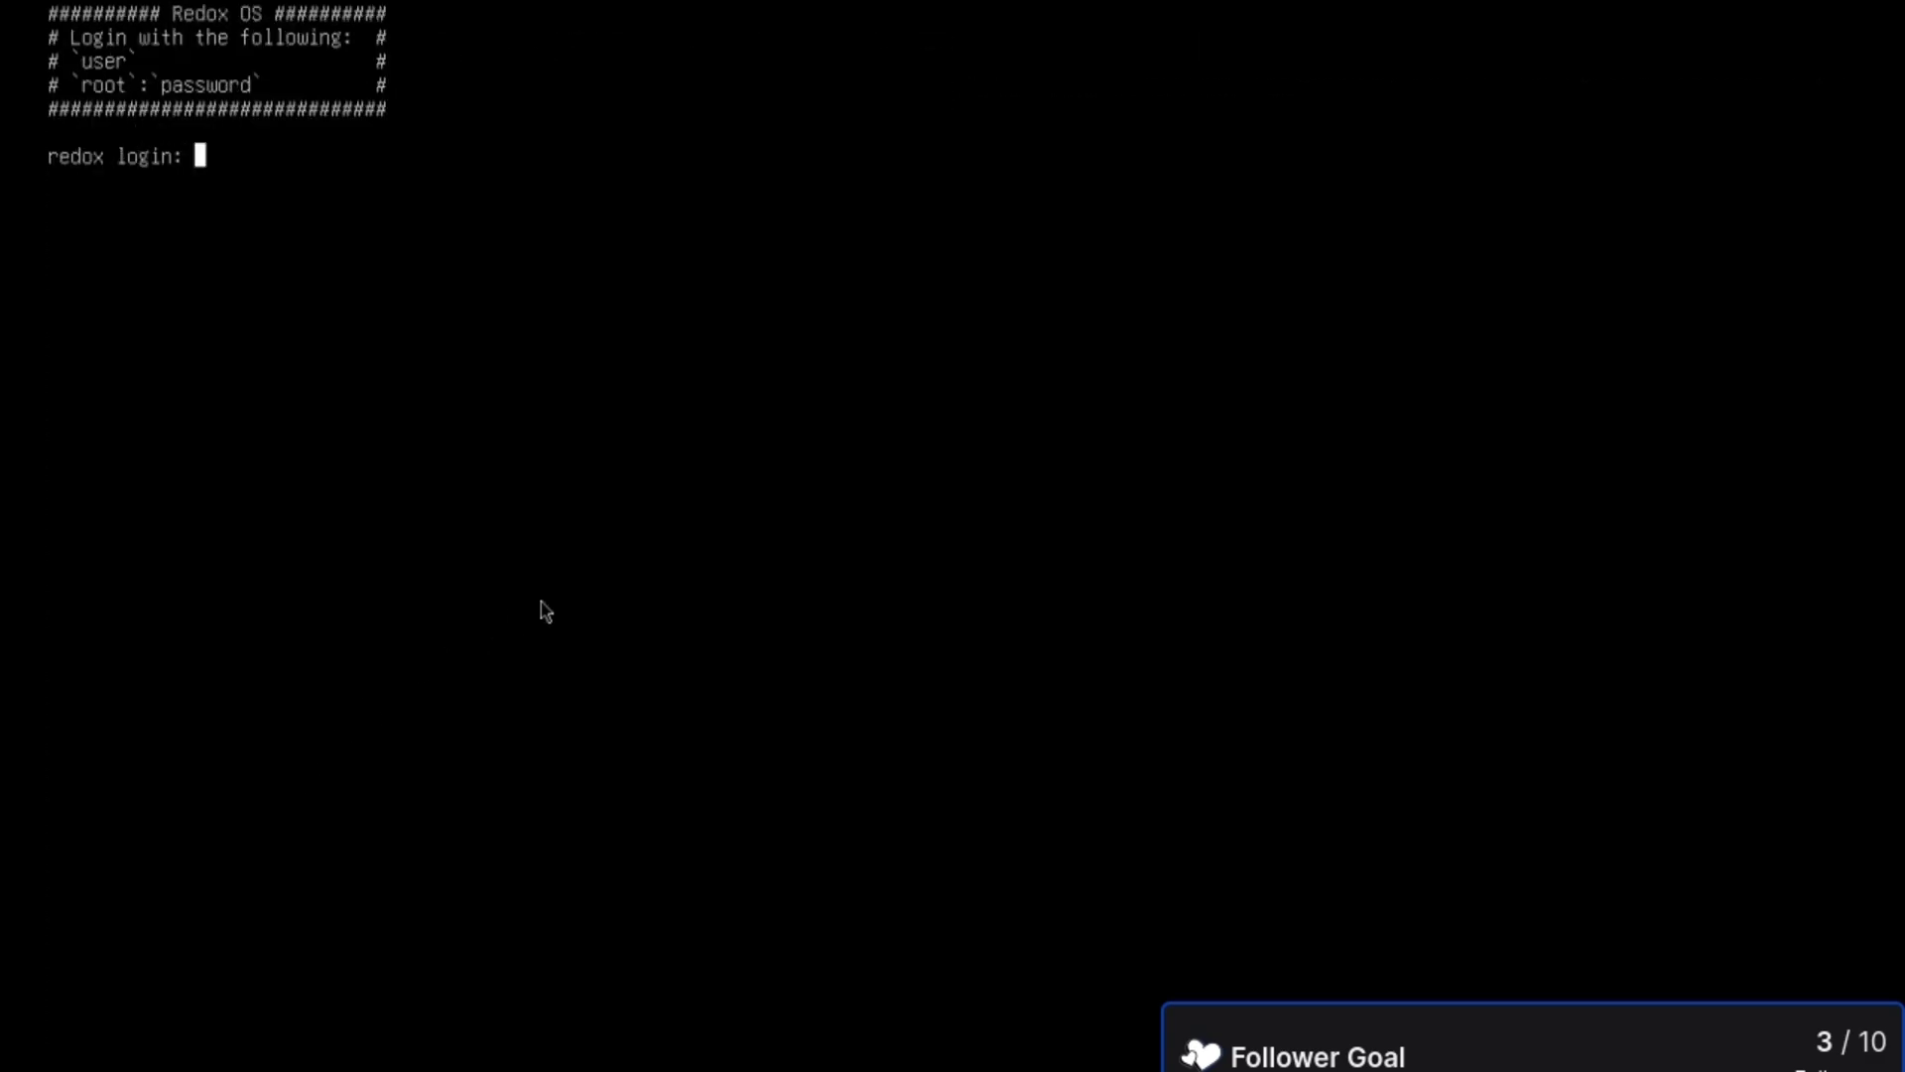
- Log in to Redox as root, entering the root password
type("password")
key("Return")
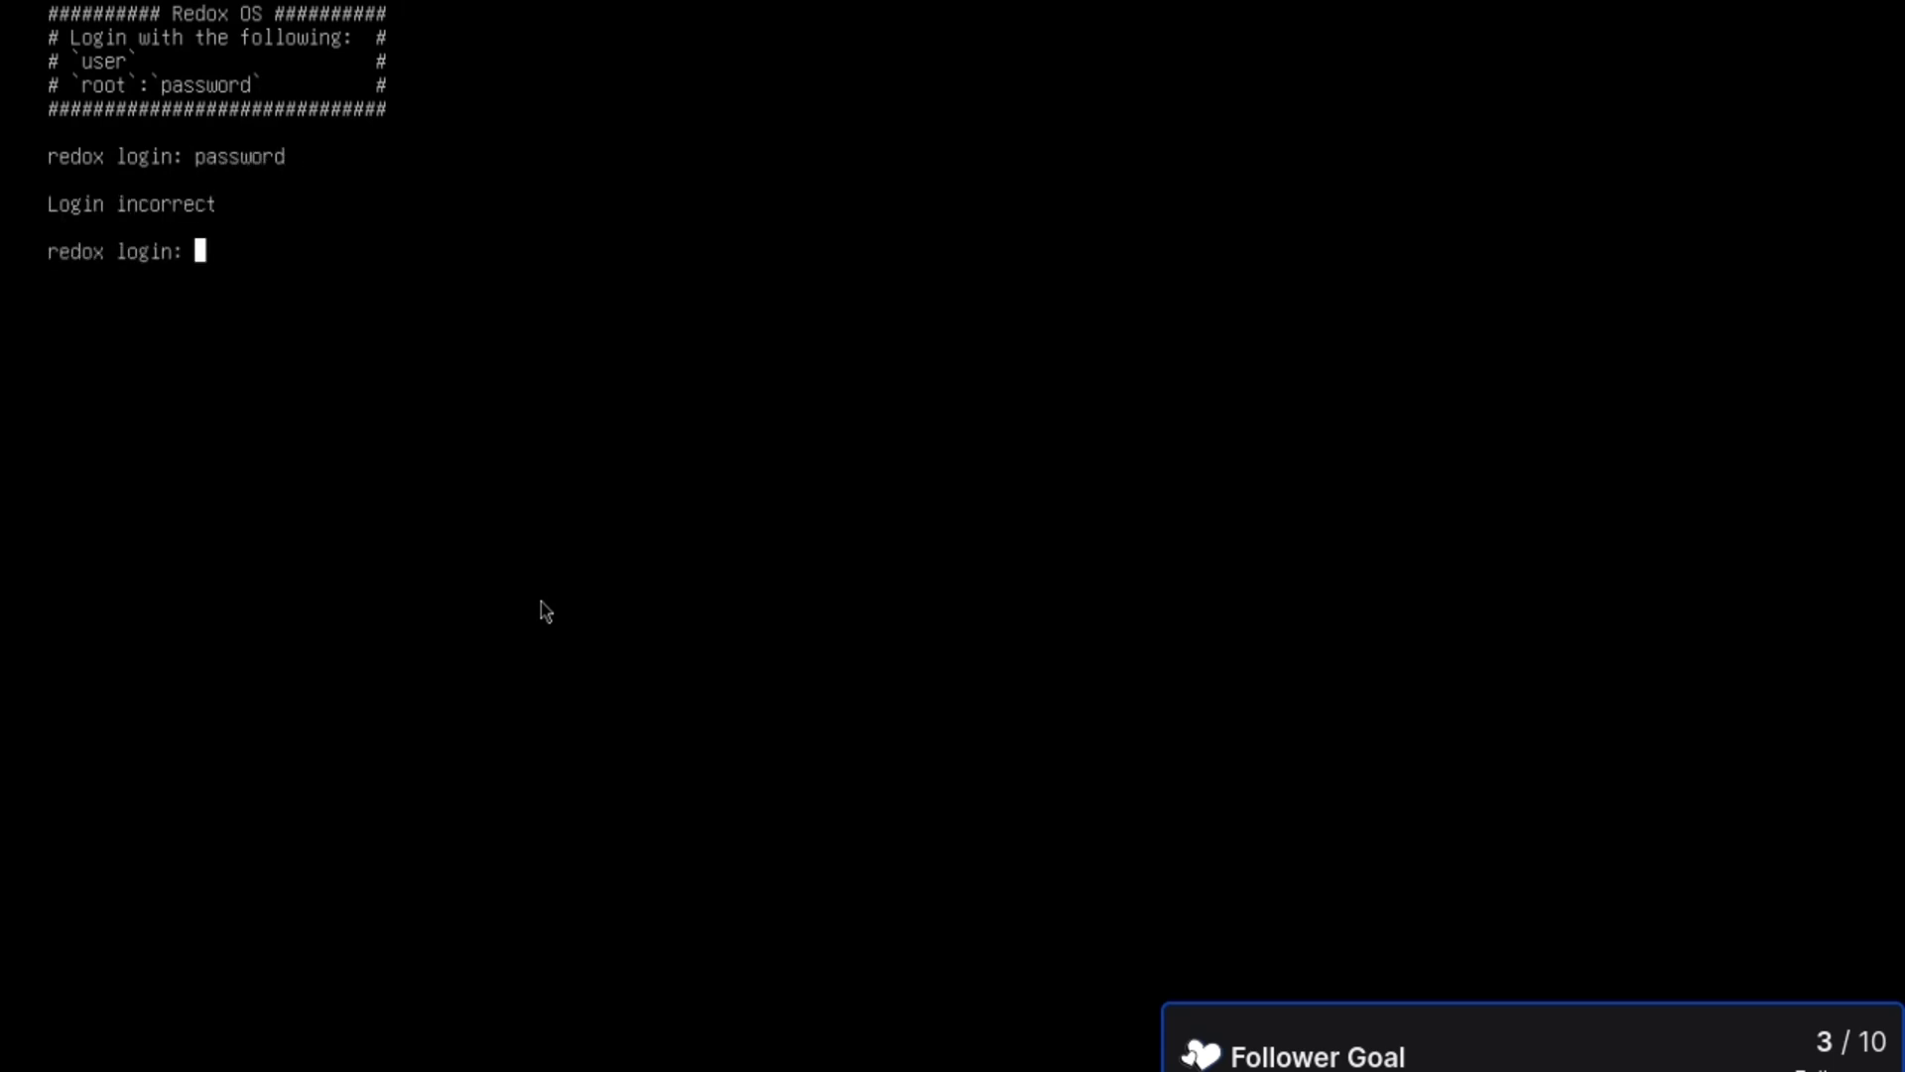
type("root")
key("Return")
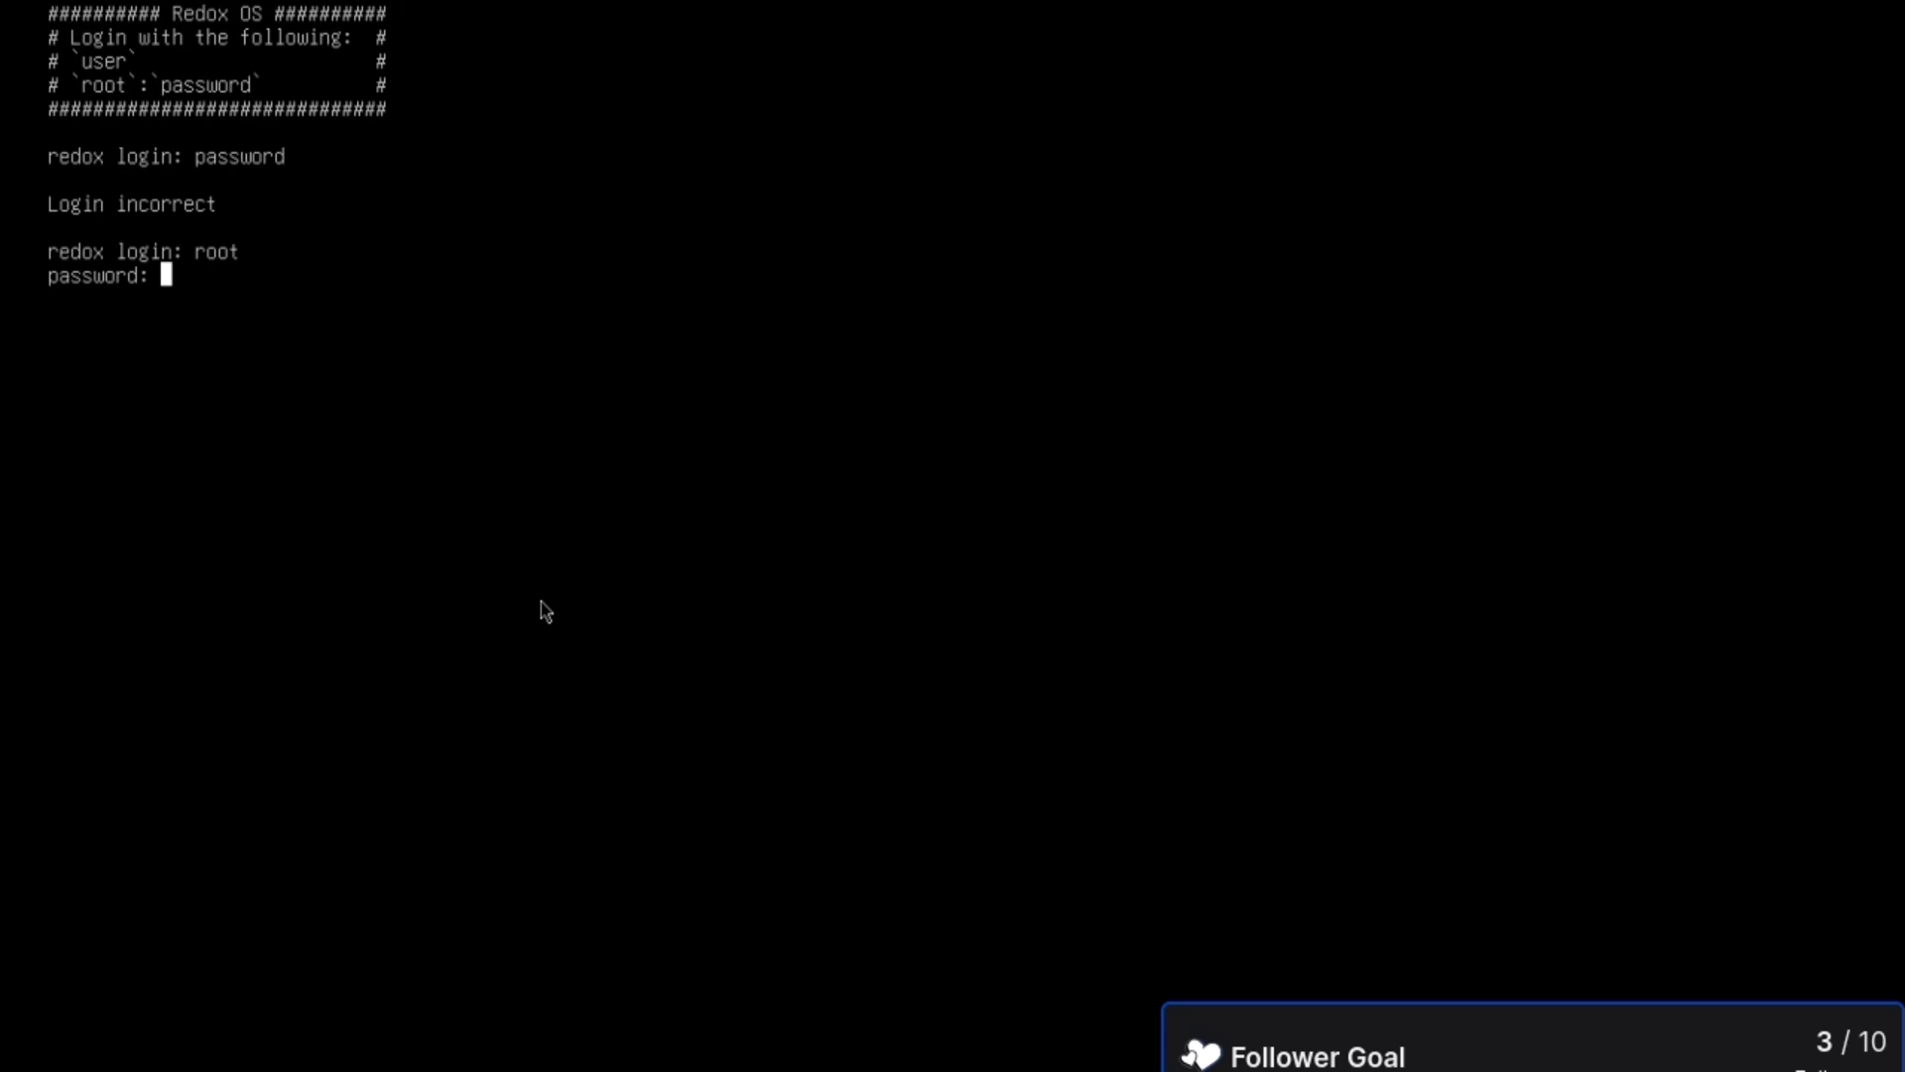
type("password")
key("Return")
- List /etc/passwd, su to user, check whoami and echo $SHELL, then exit back to root
type("cat /etc/passwd")
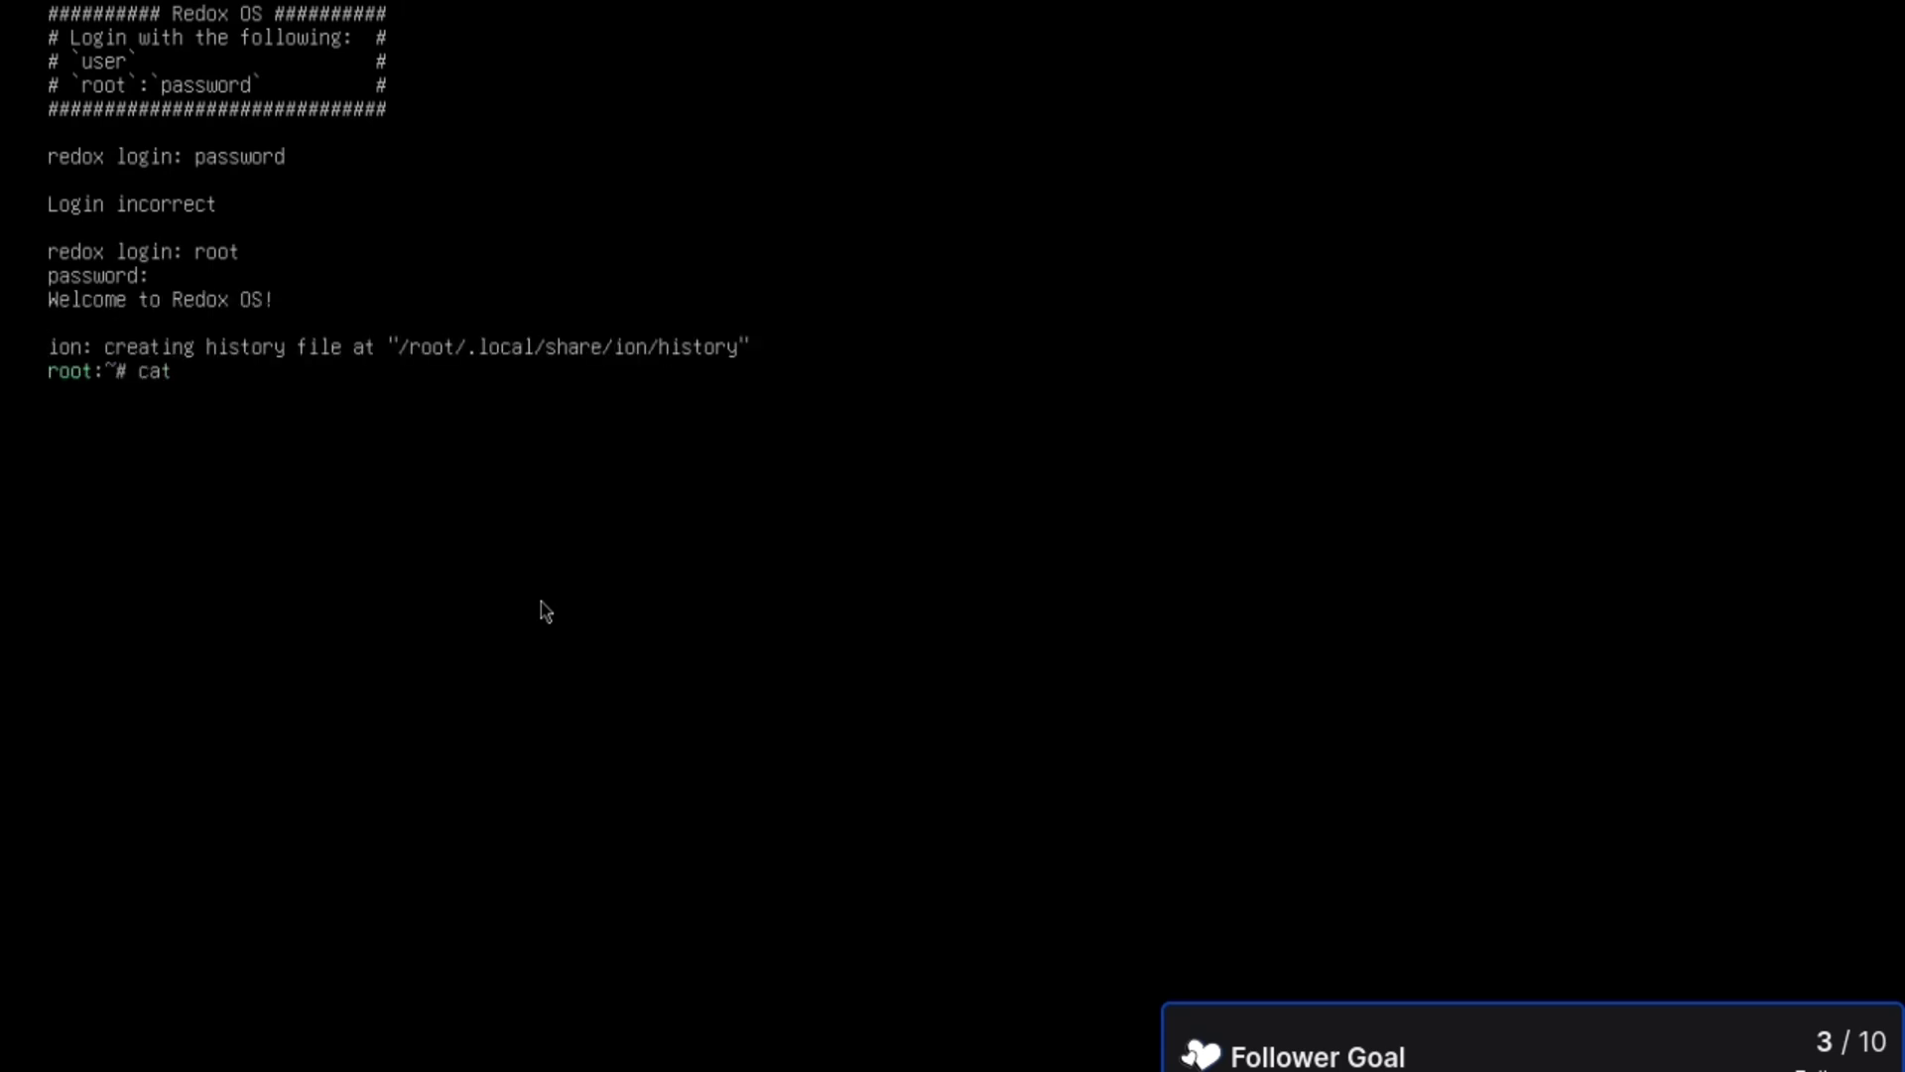
key("Return")
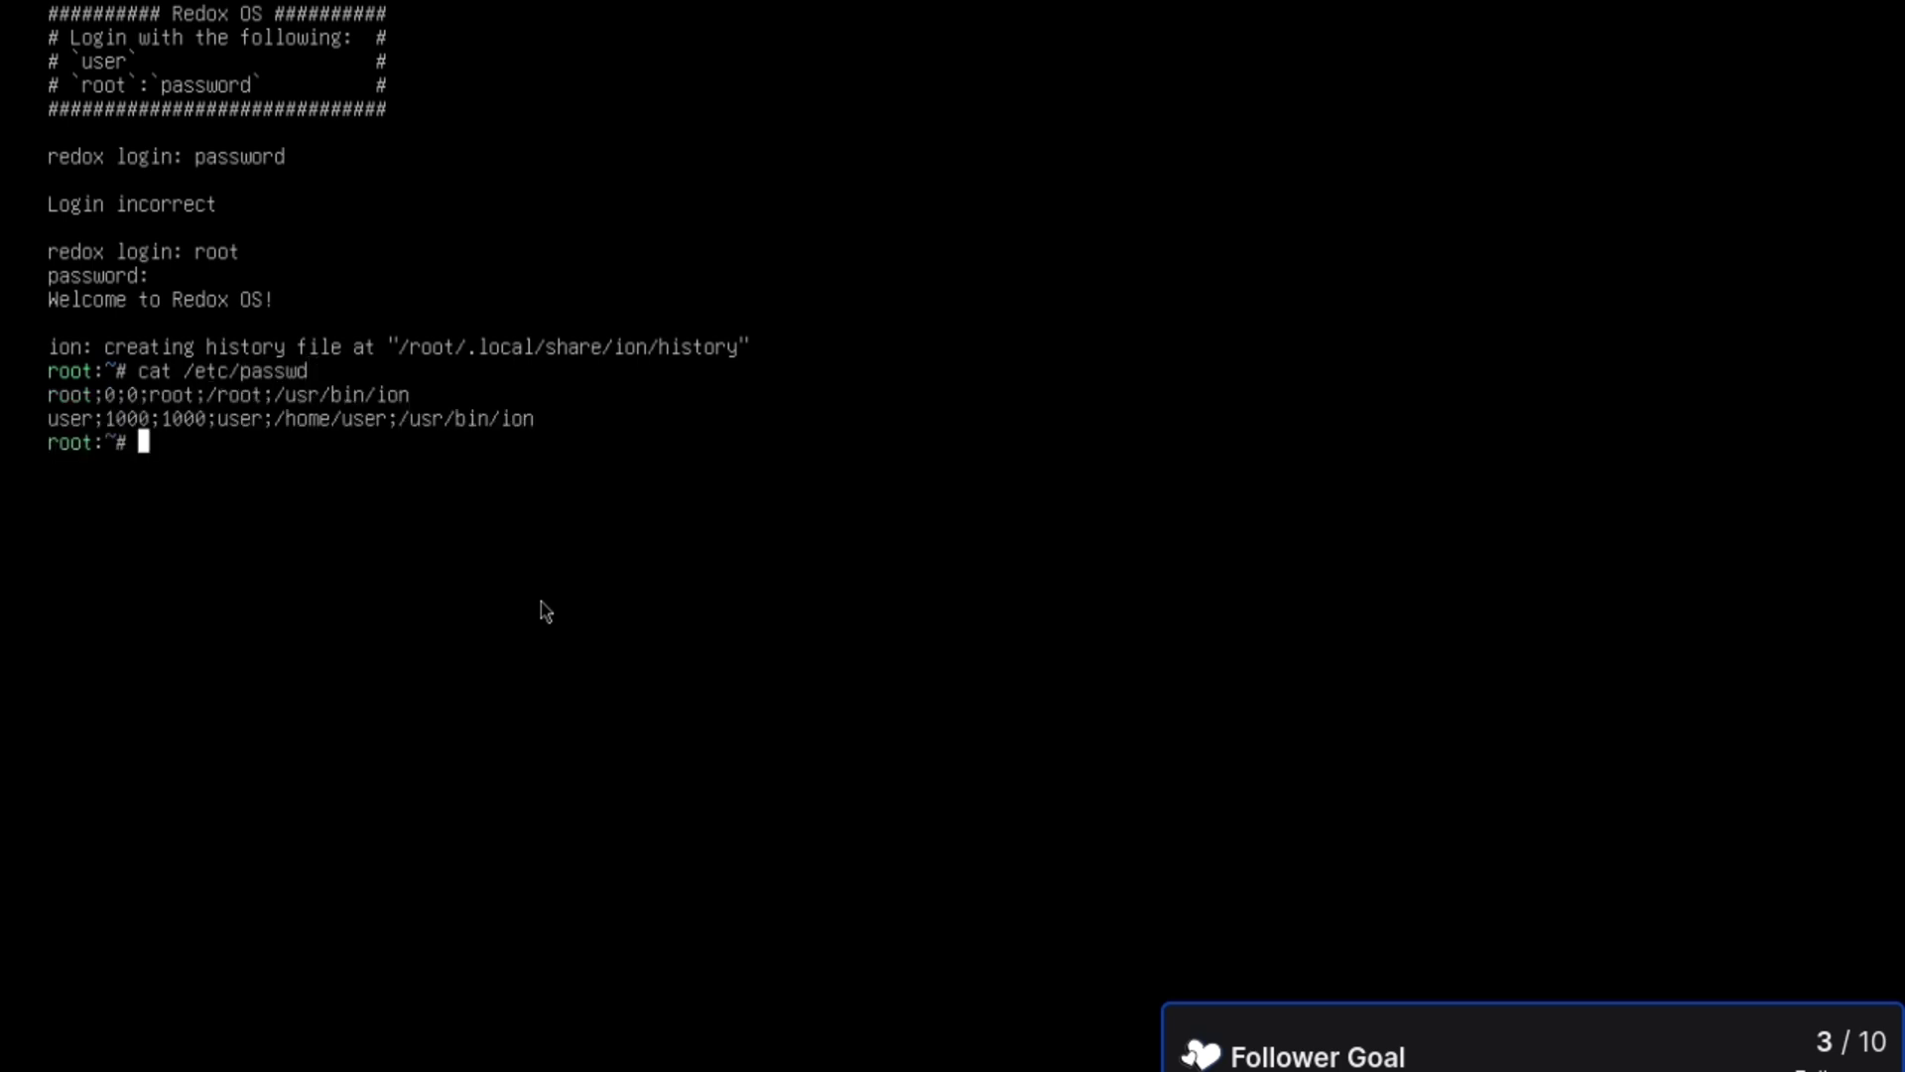
type("su user")
key("Return")
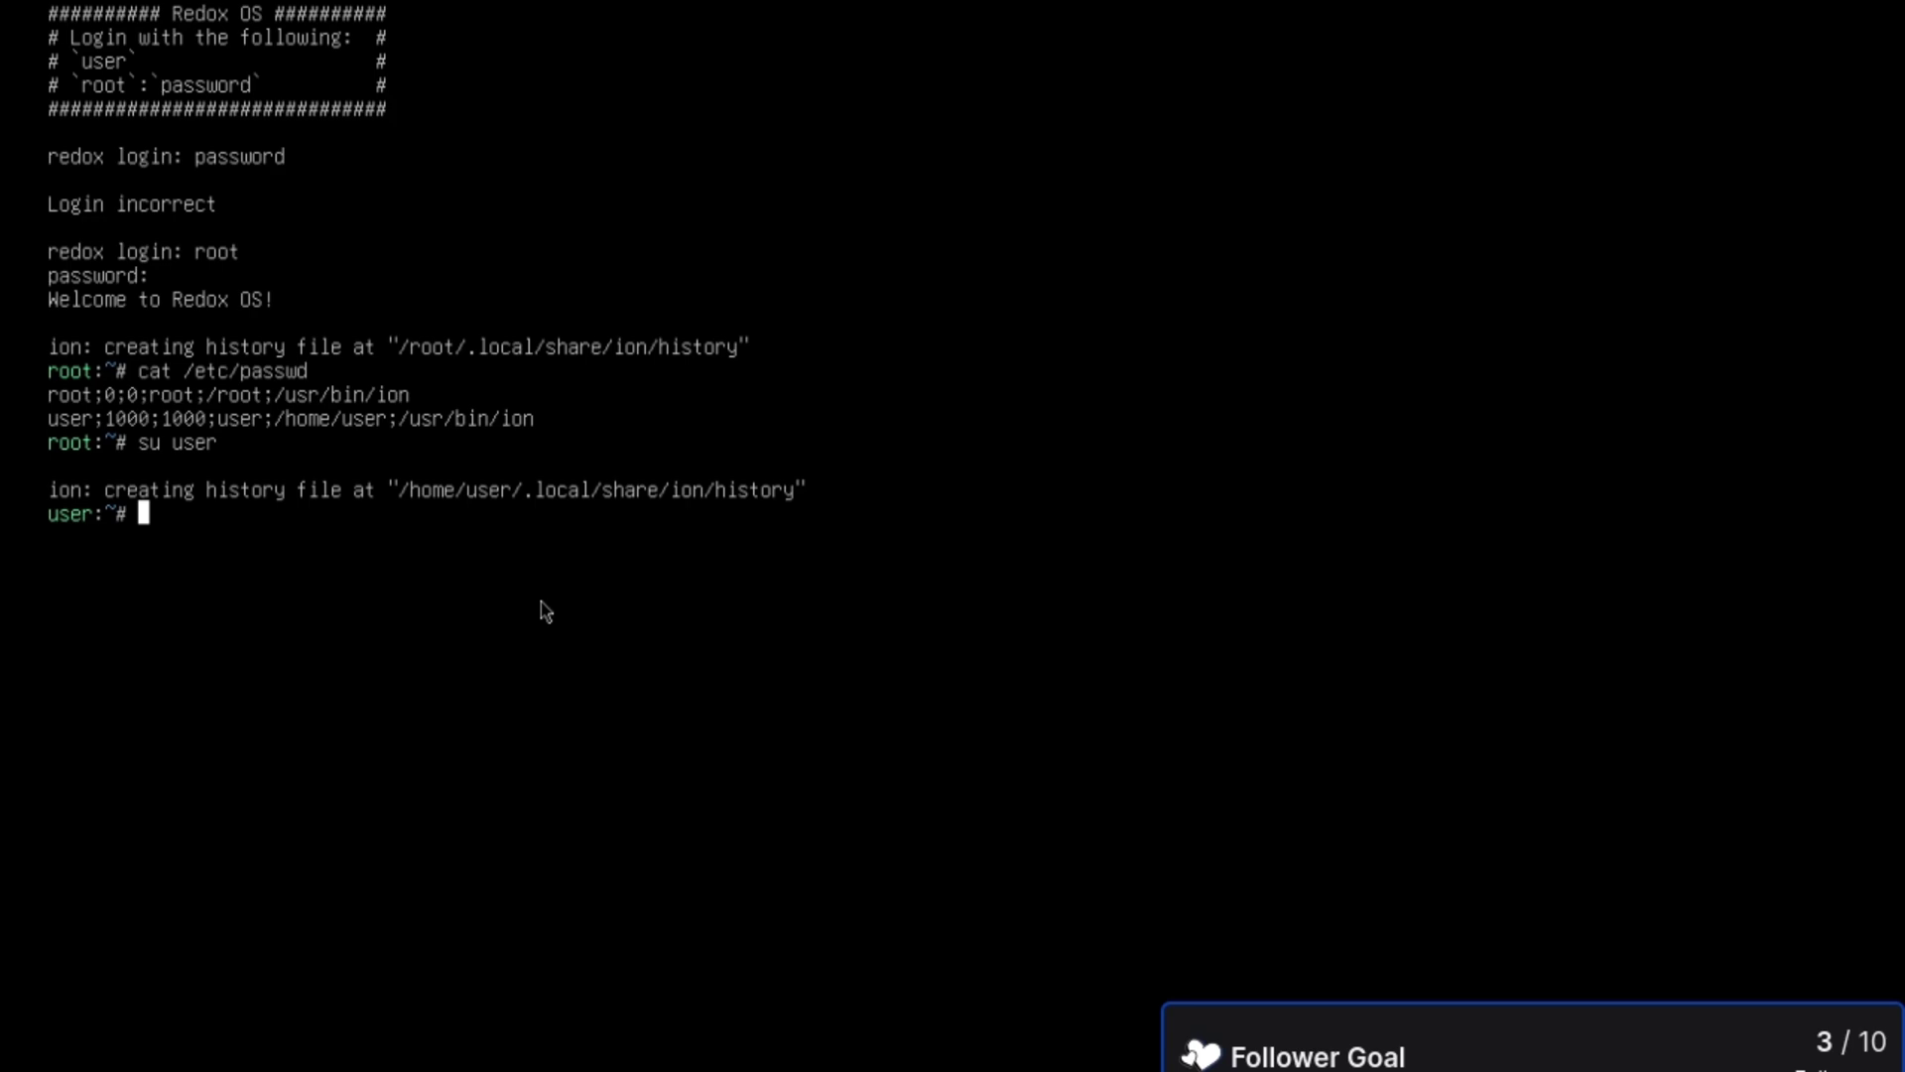
type("whoami")
key("Return")
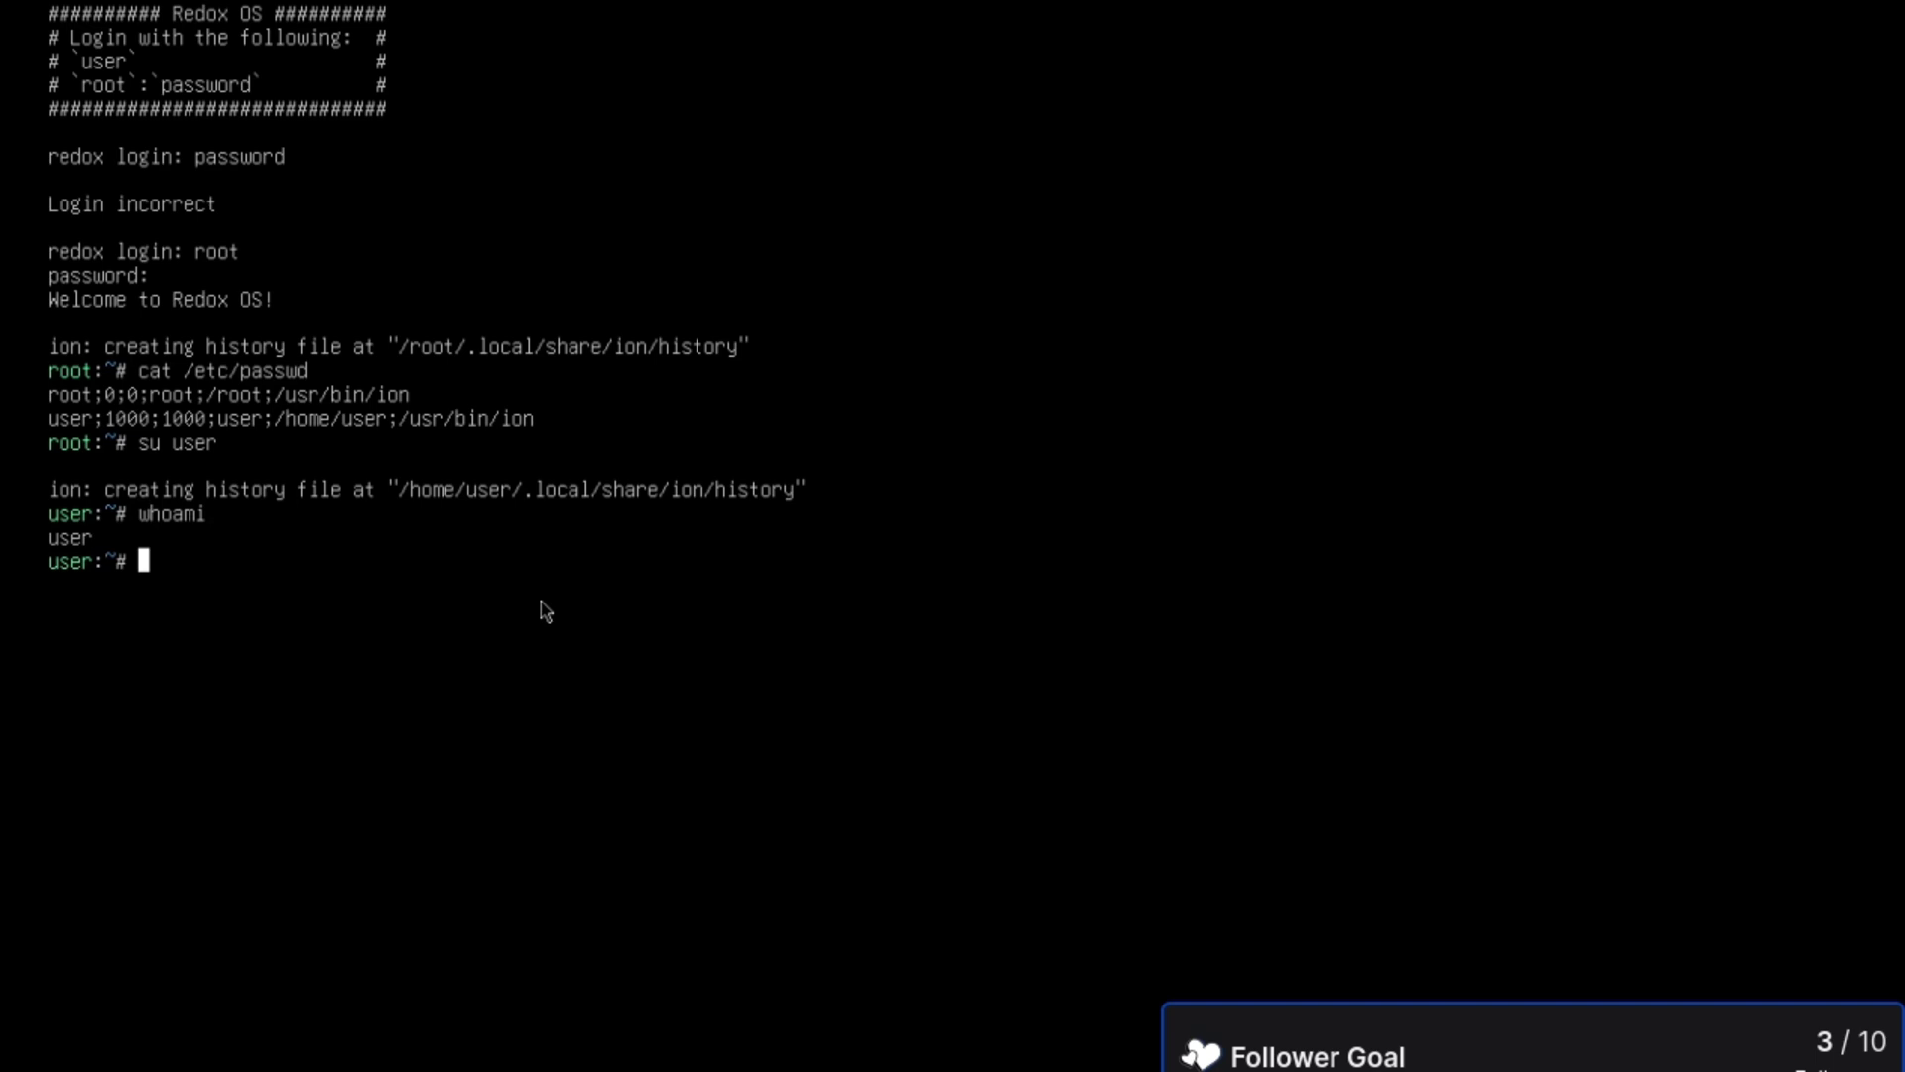
type("echo $SHE")
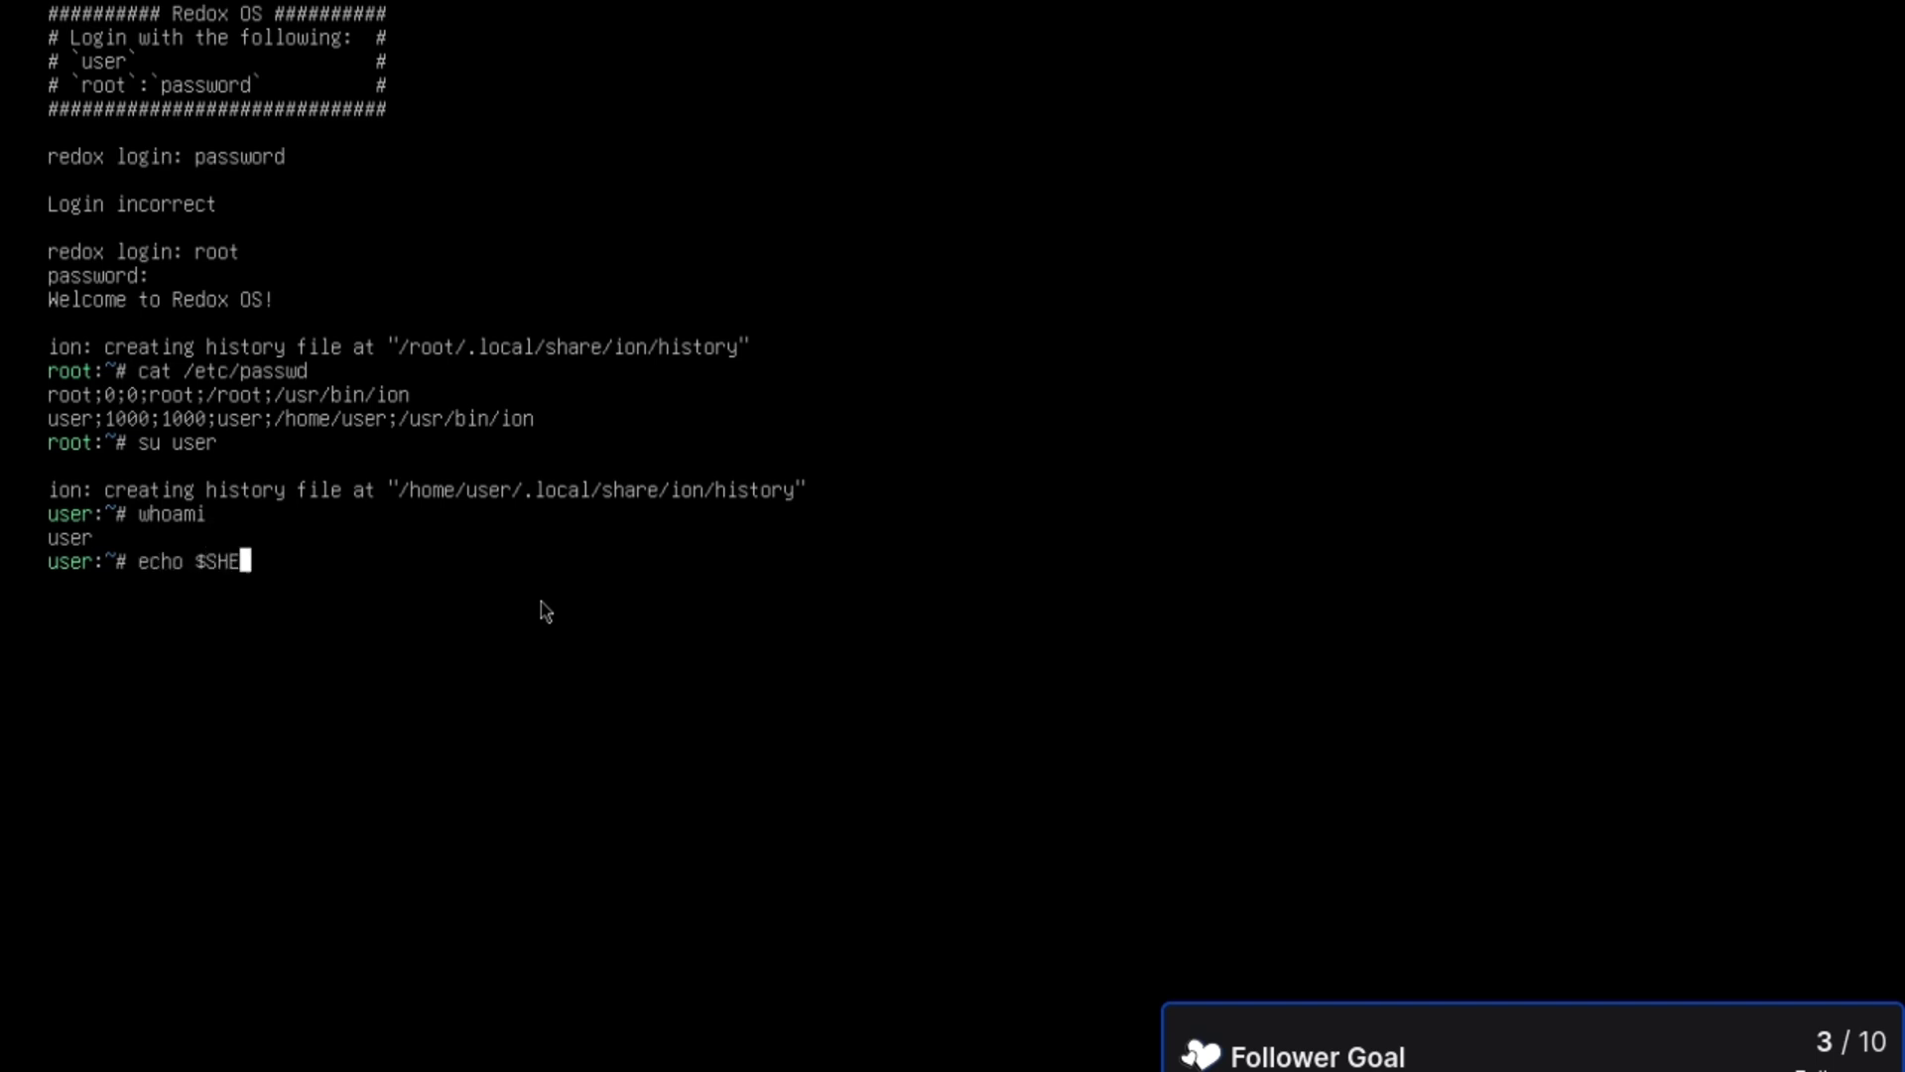
type("LL")
key("Return")
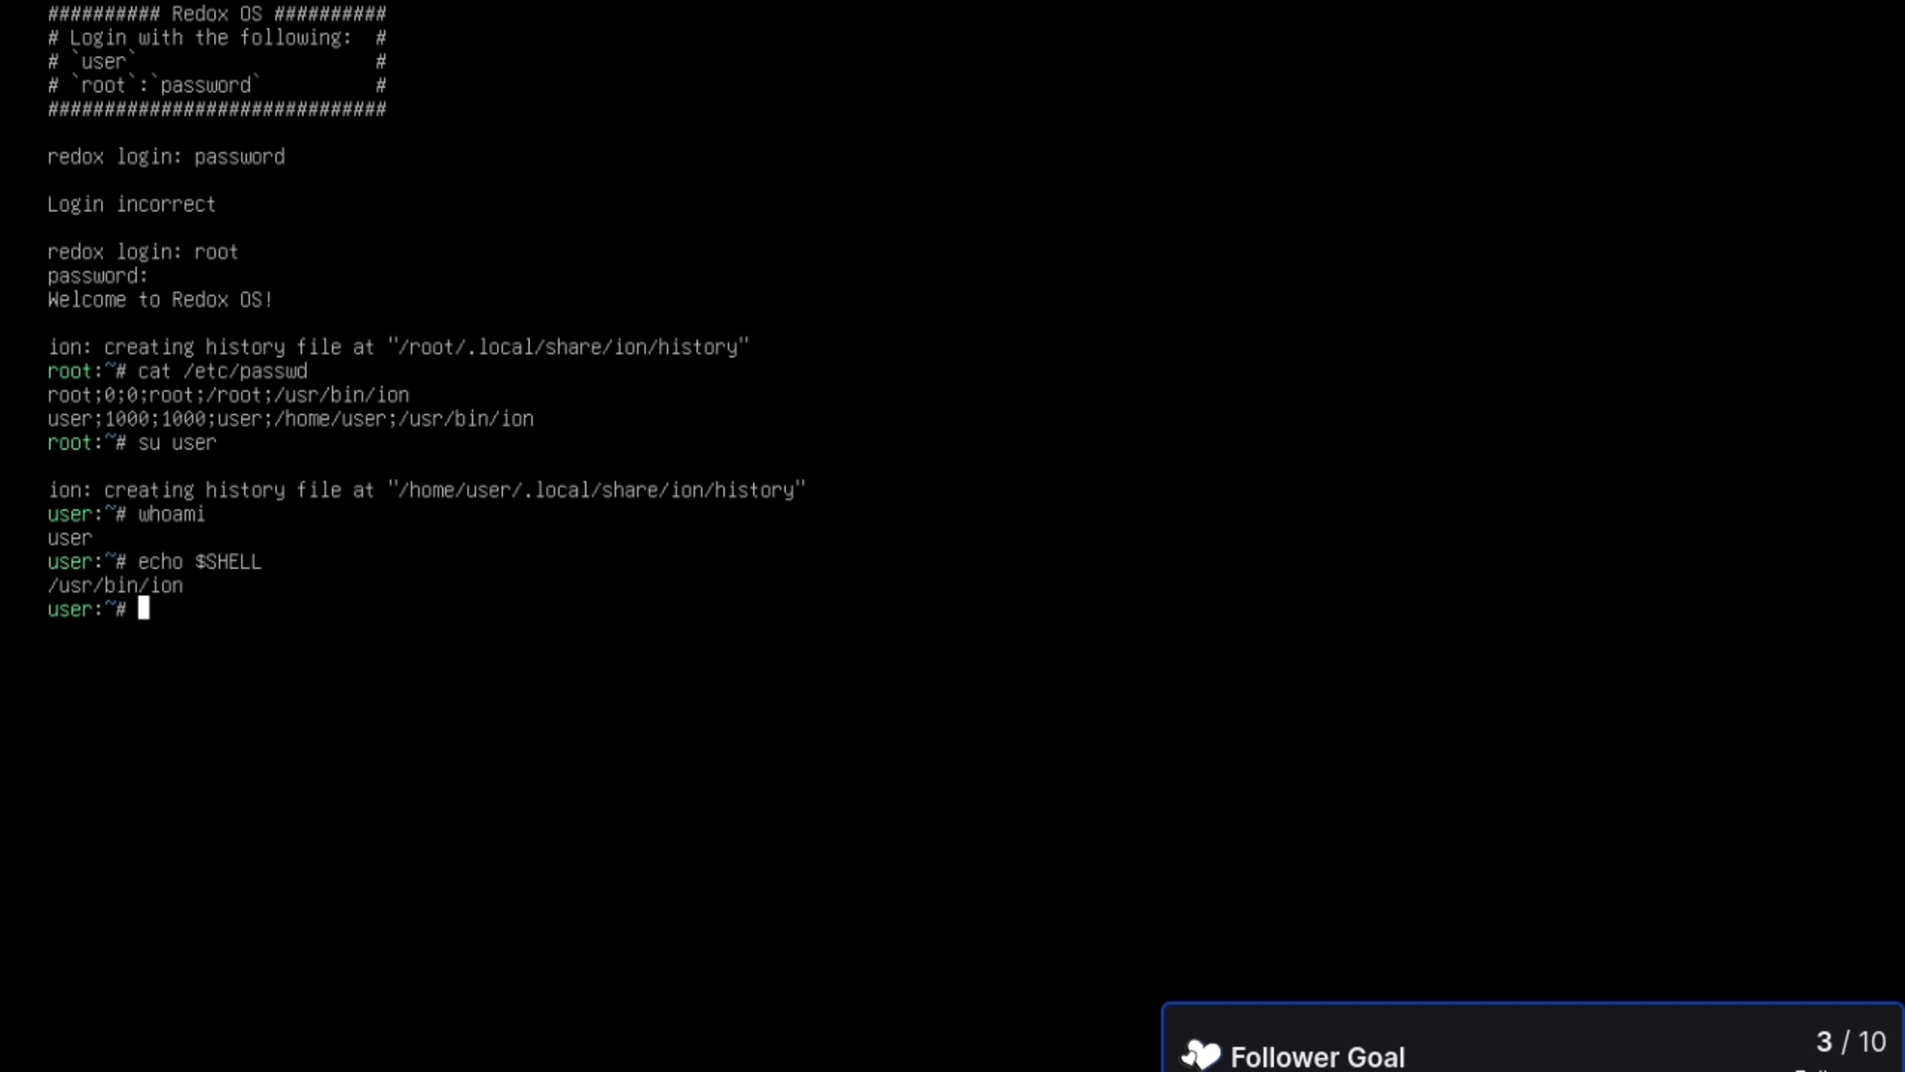
type("whoami")
key("Return")
key("ctrl+d")
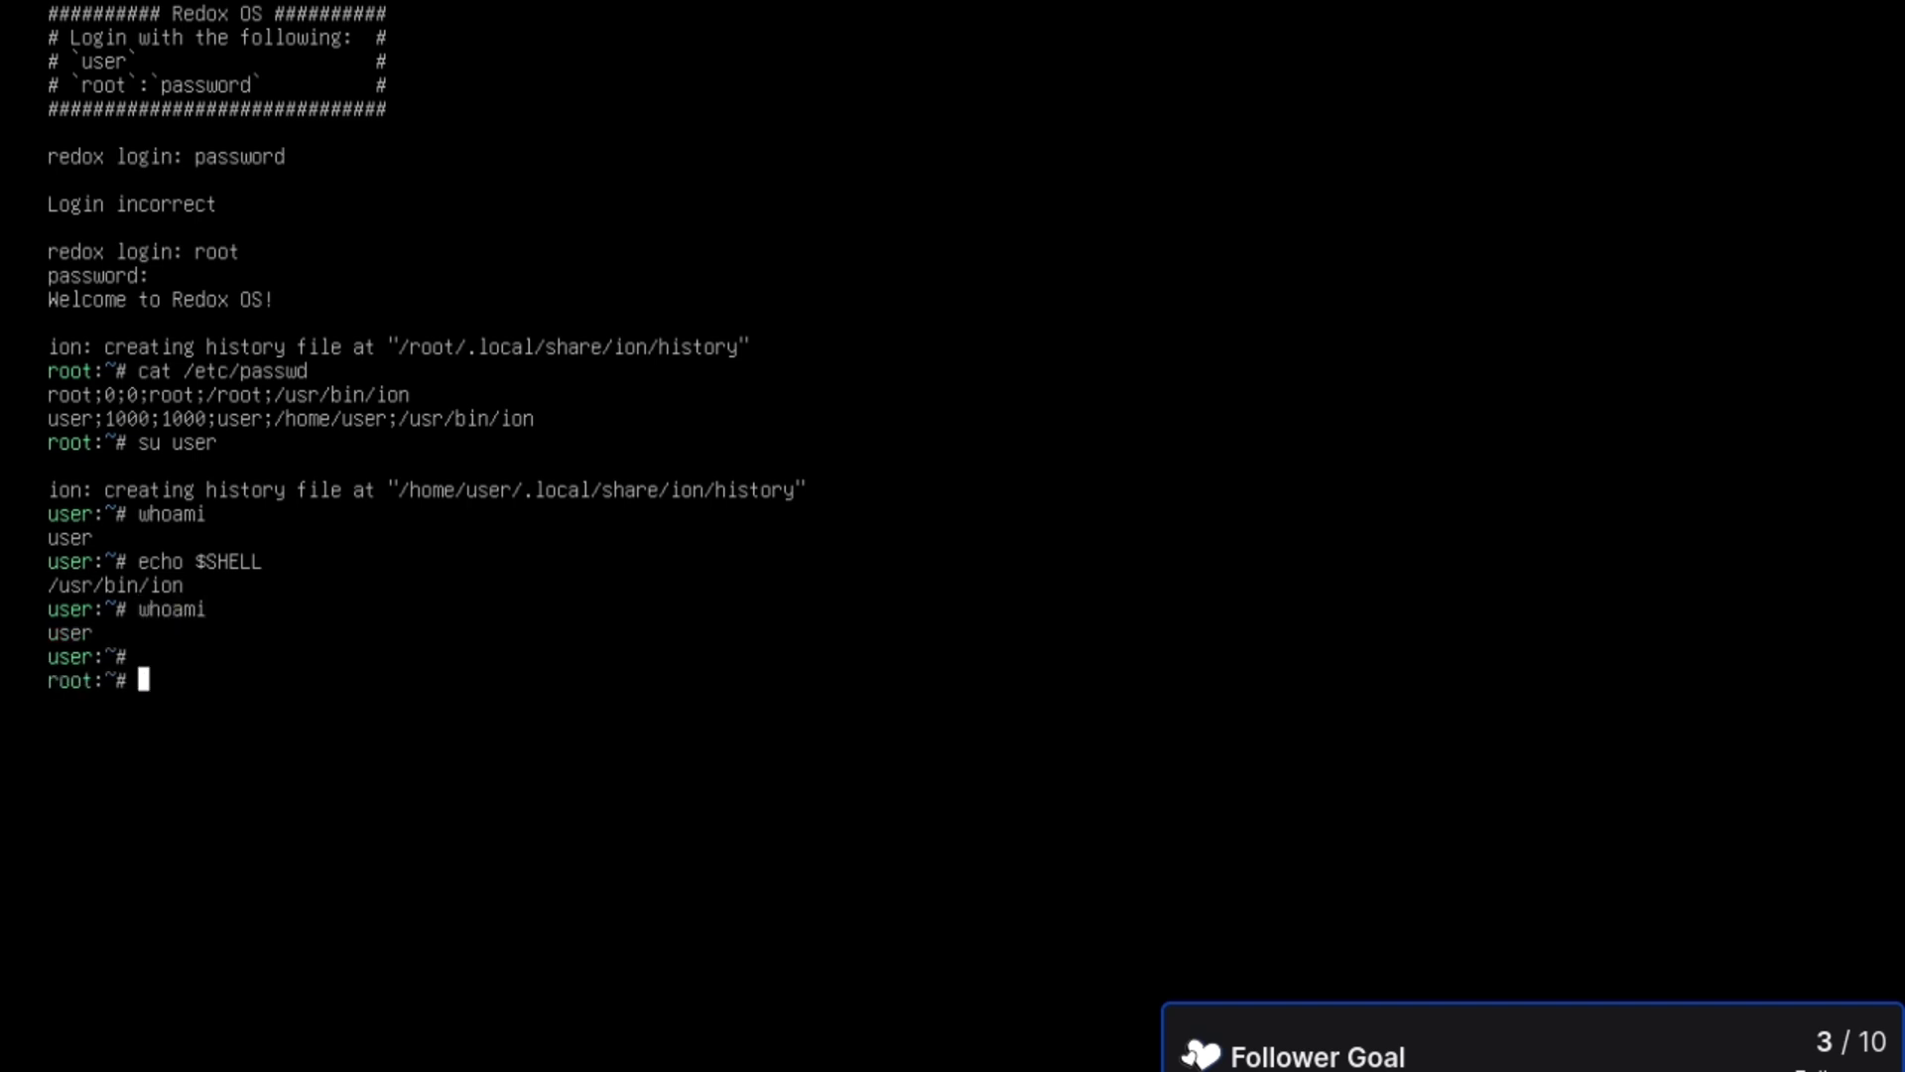
- Run redox_installer_tui as root, then log out to the login prompt
type("redox_inst")
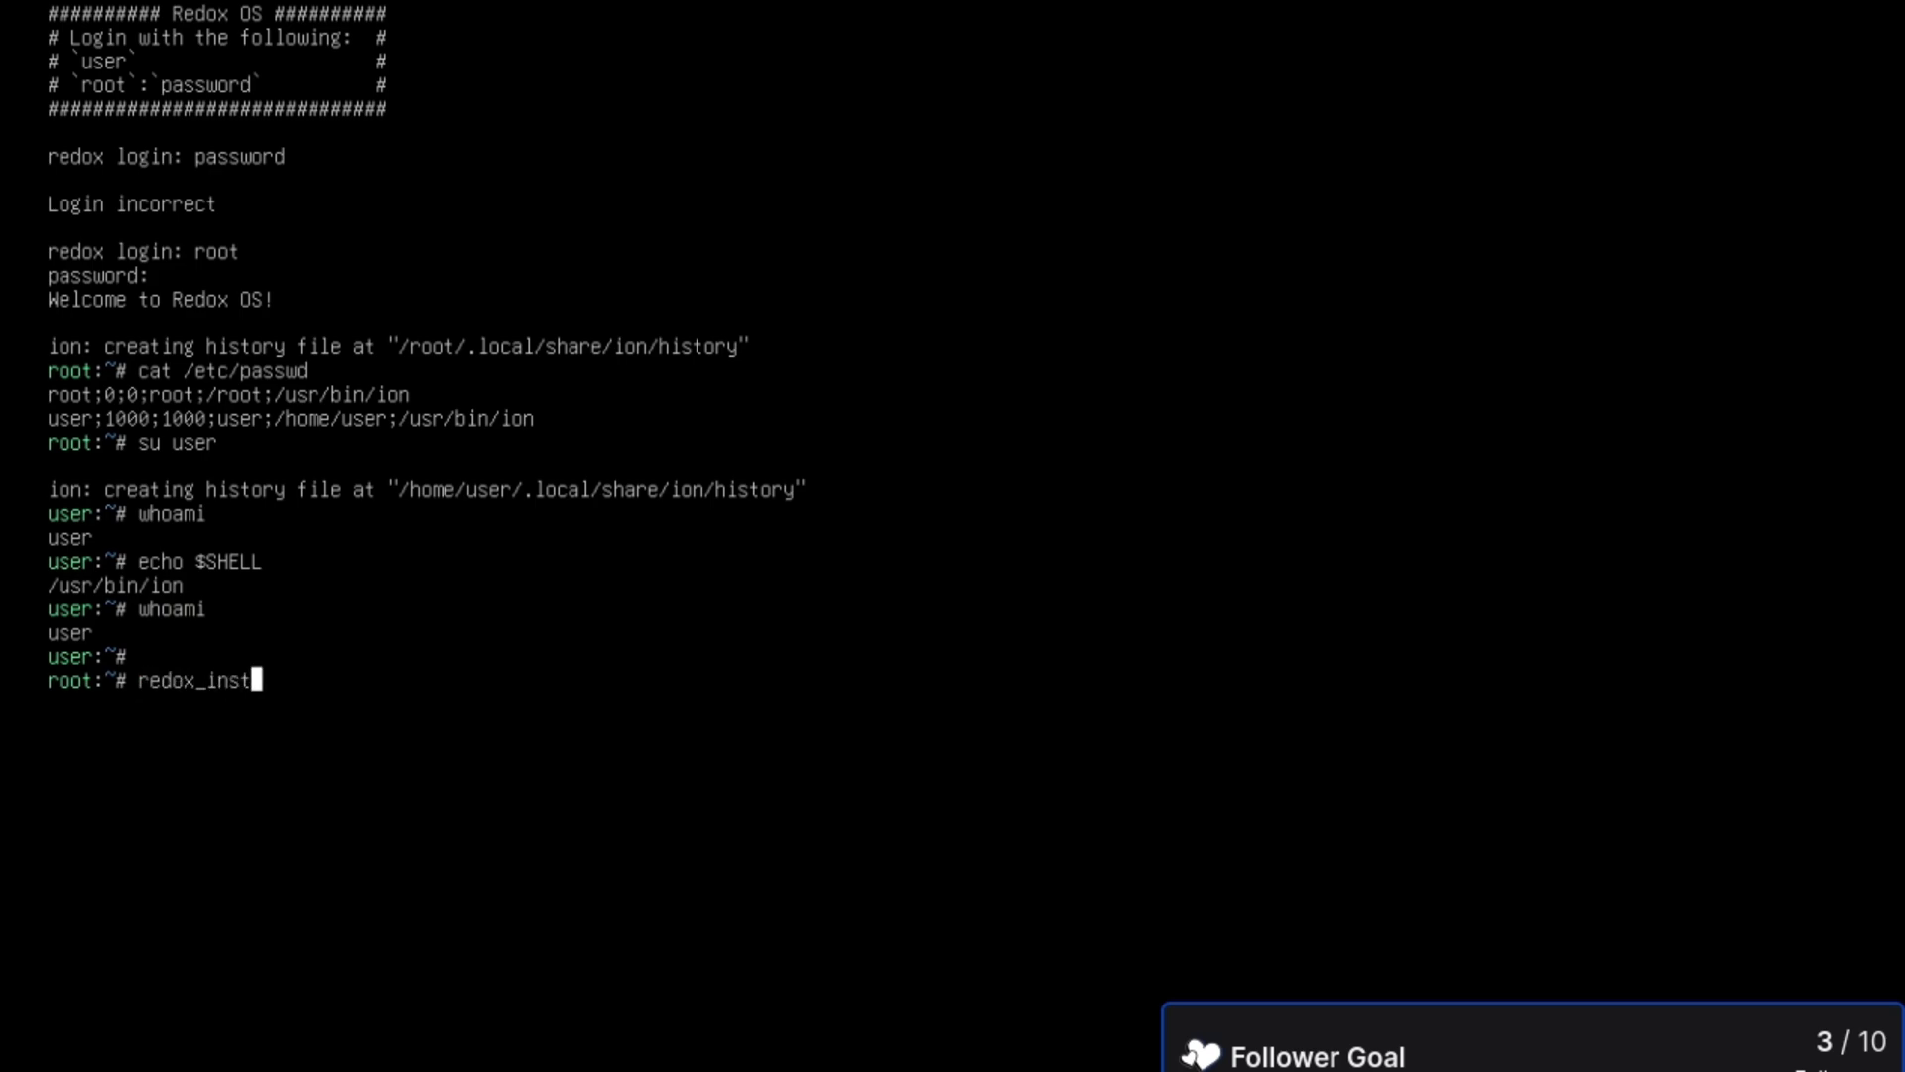
type("aller_tui")
key("Return")
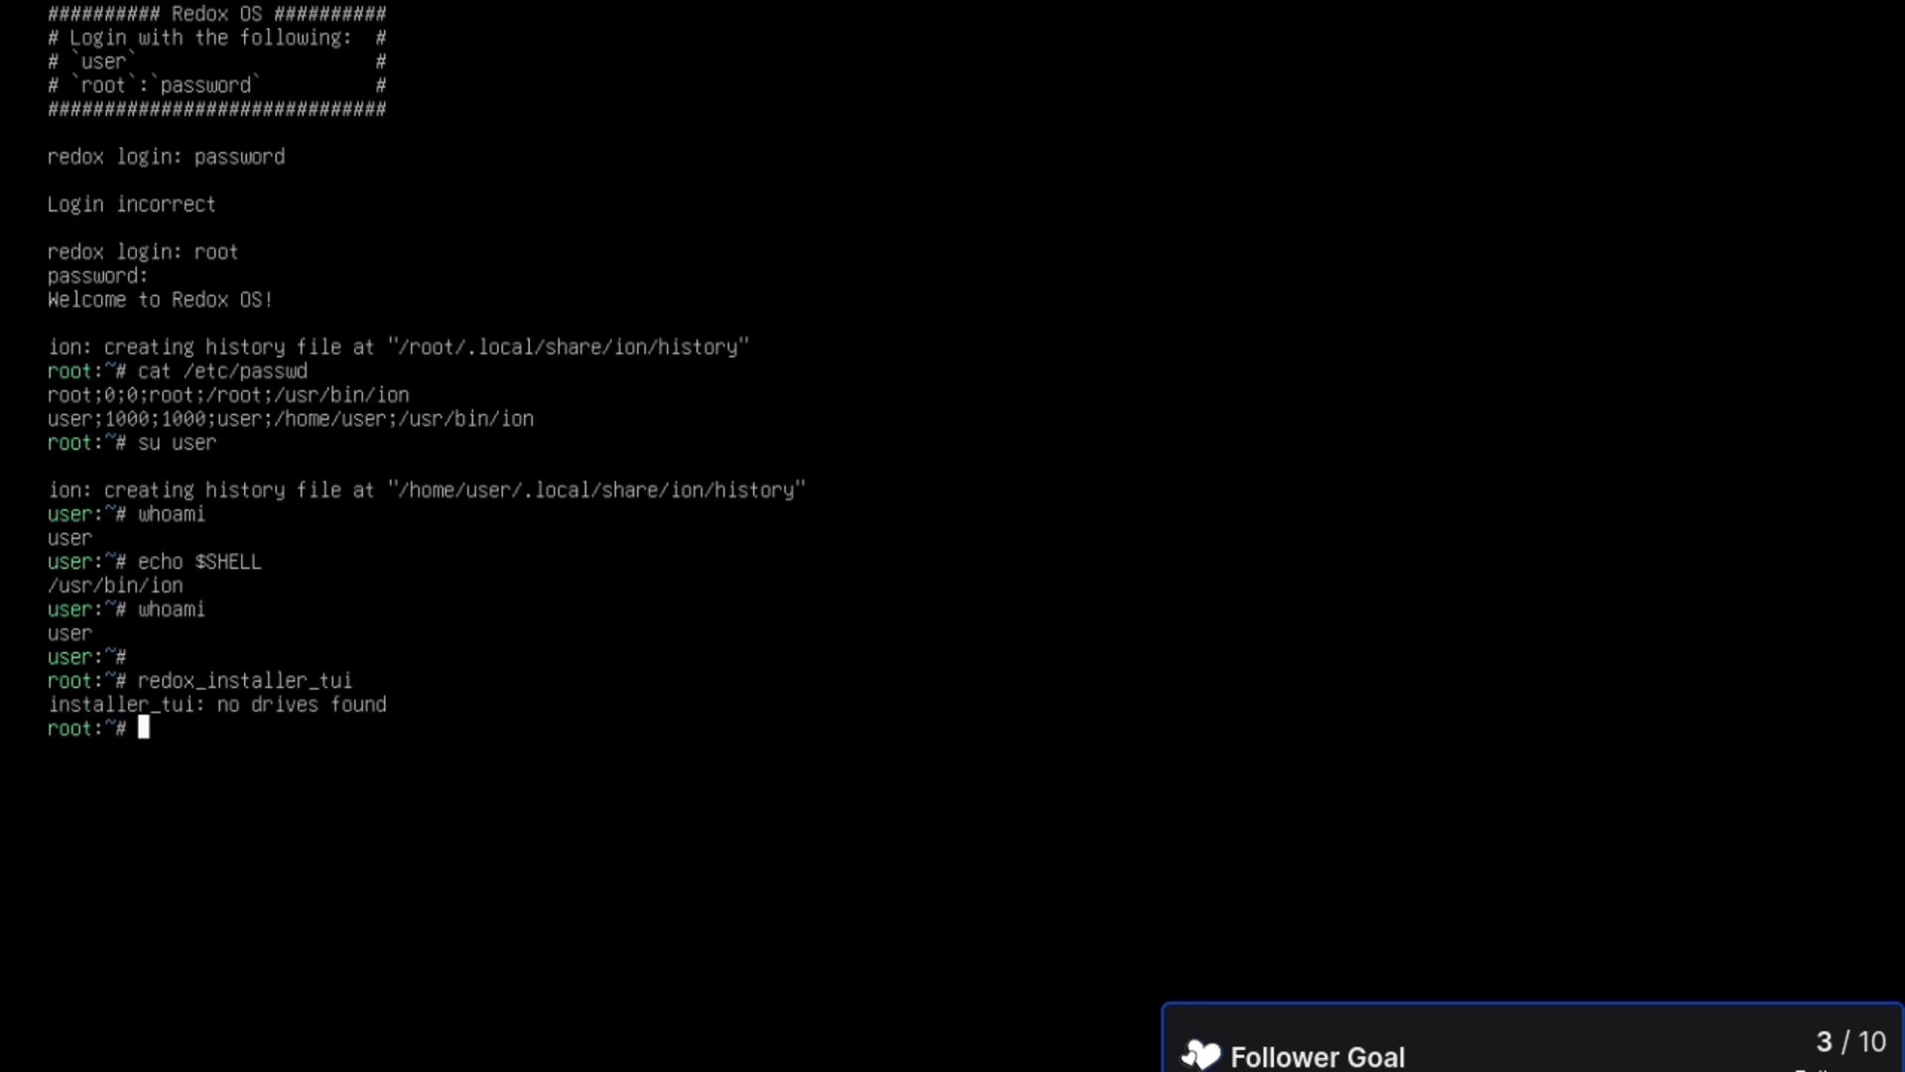
key("ctrl+d")
- Log in as user and run redox_installer_tui
type("user")
key("Return")
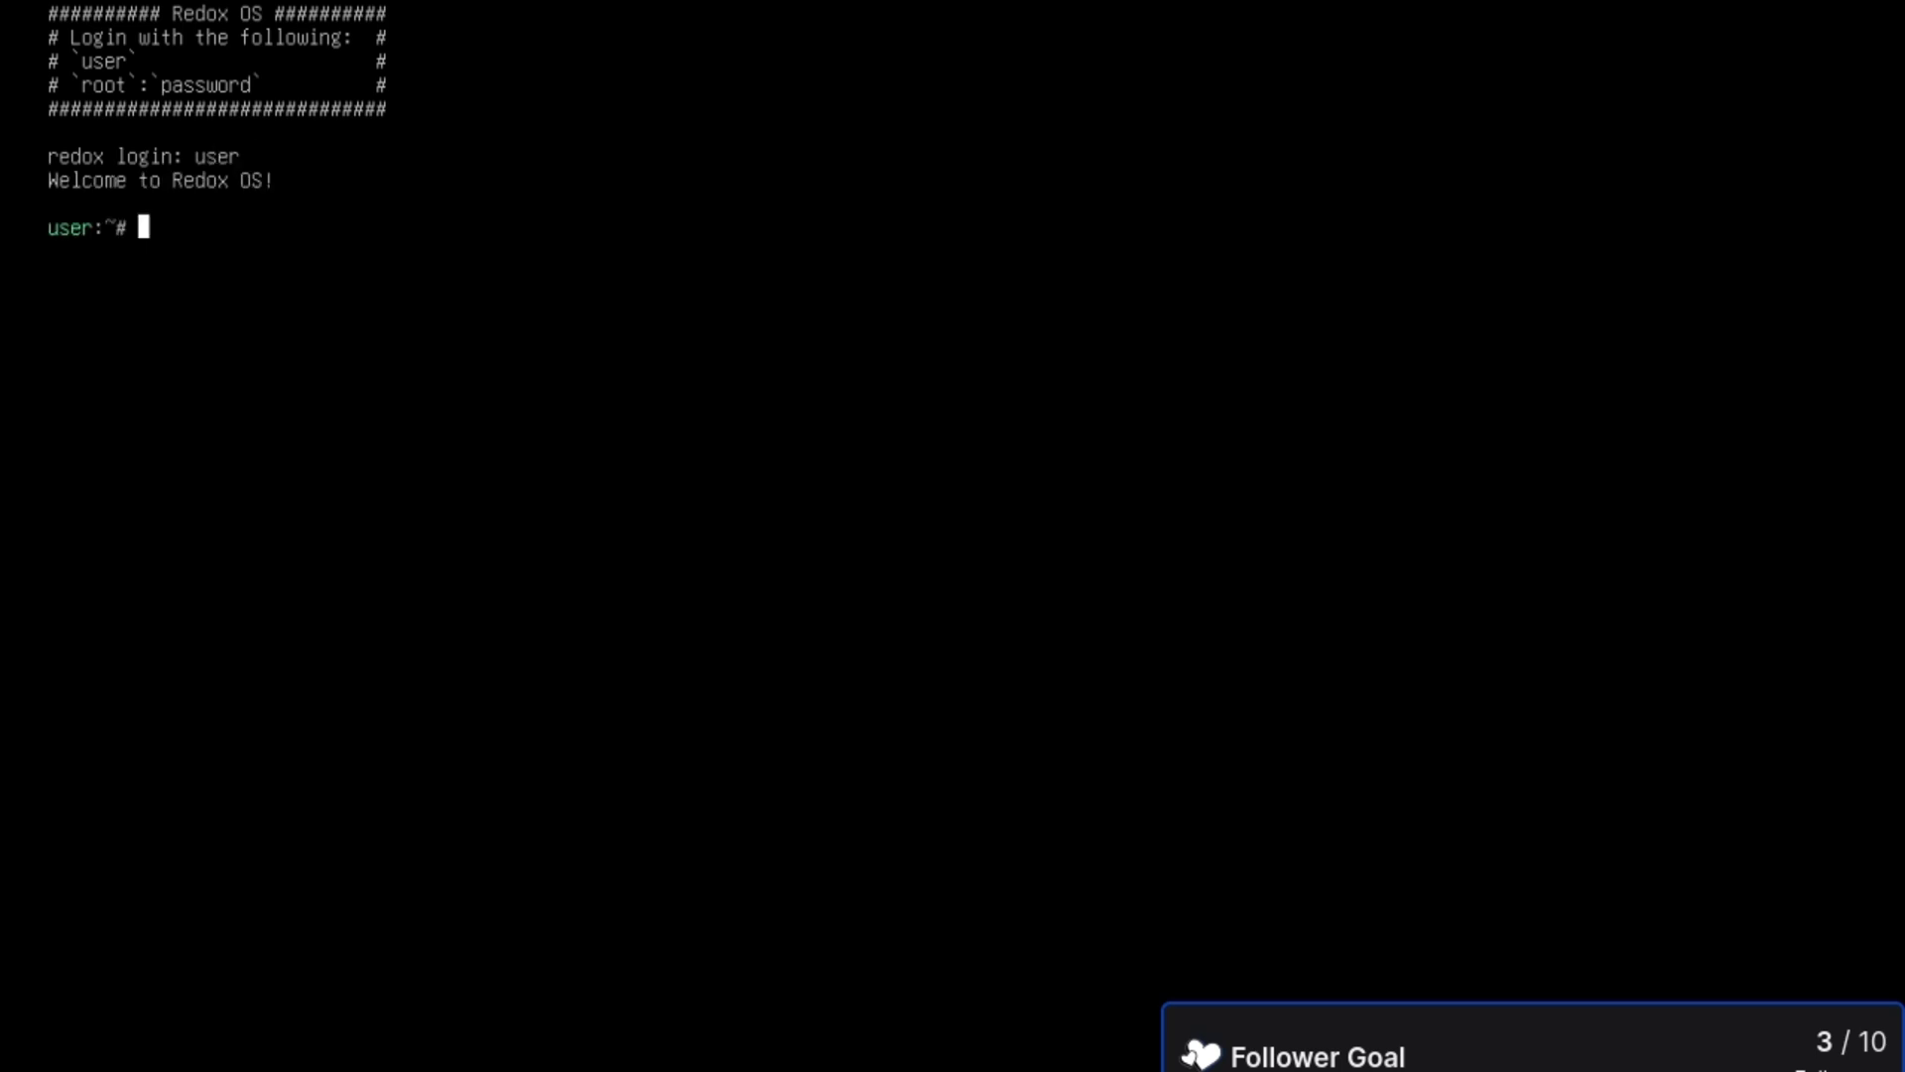
type("redox_installertu")
key("BackSpace")
key("BackSpace")
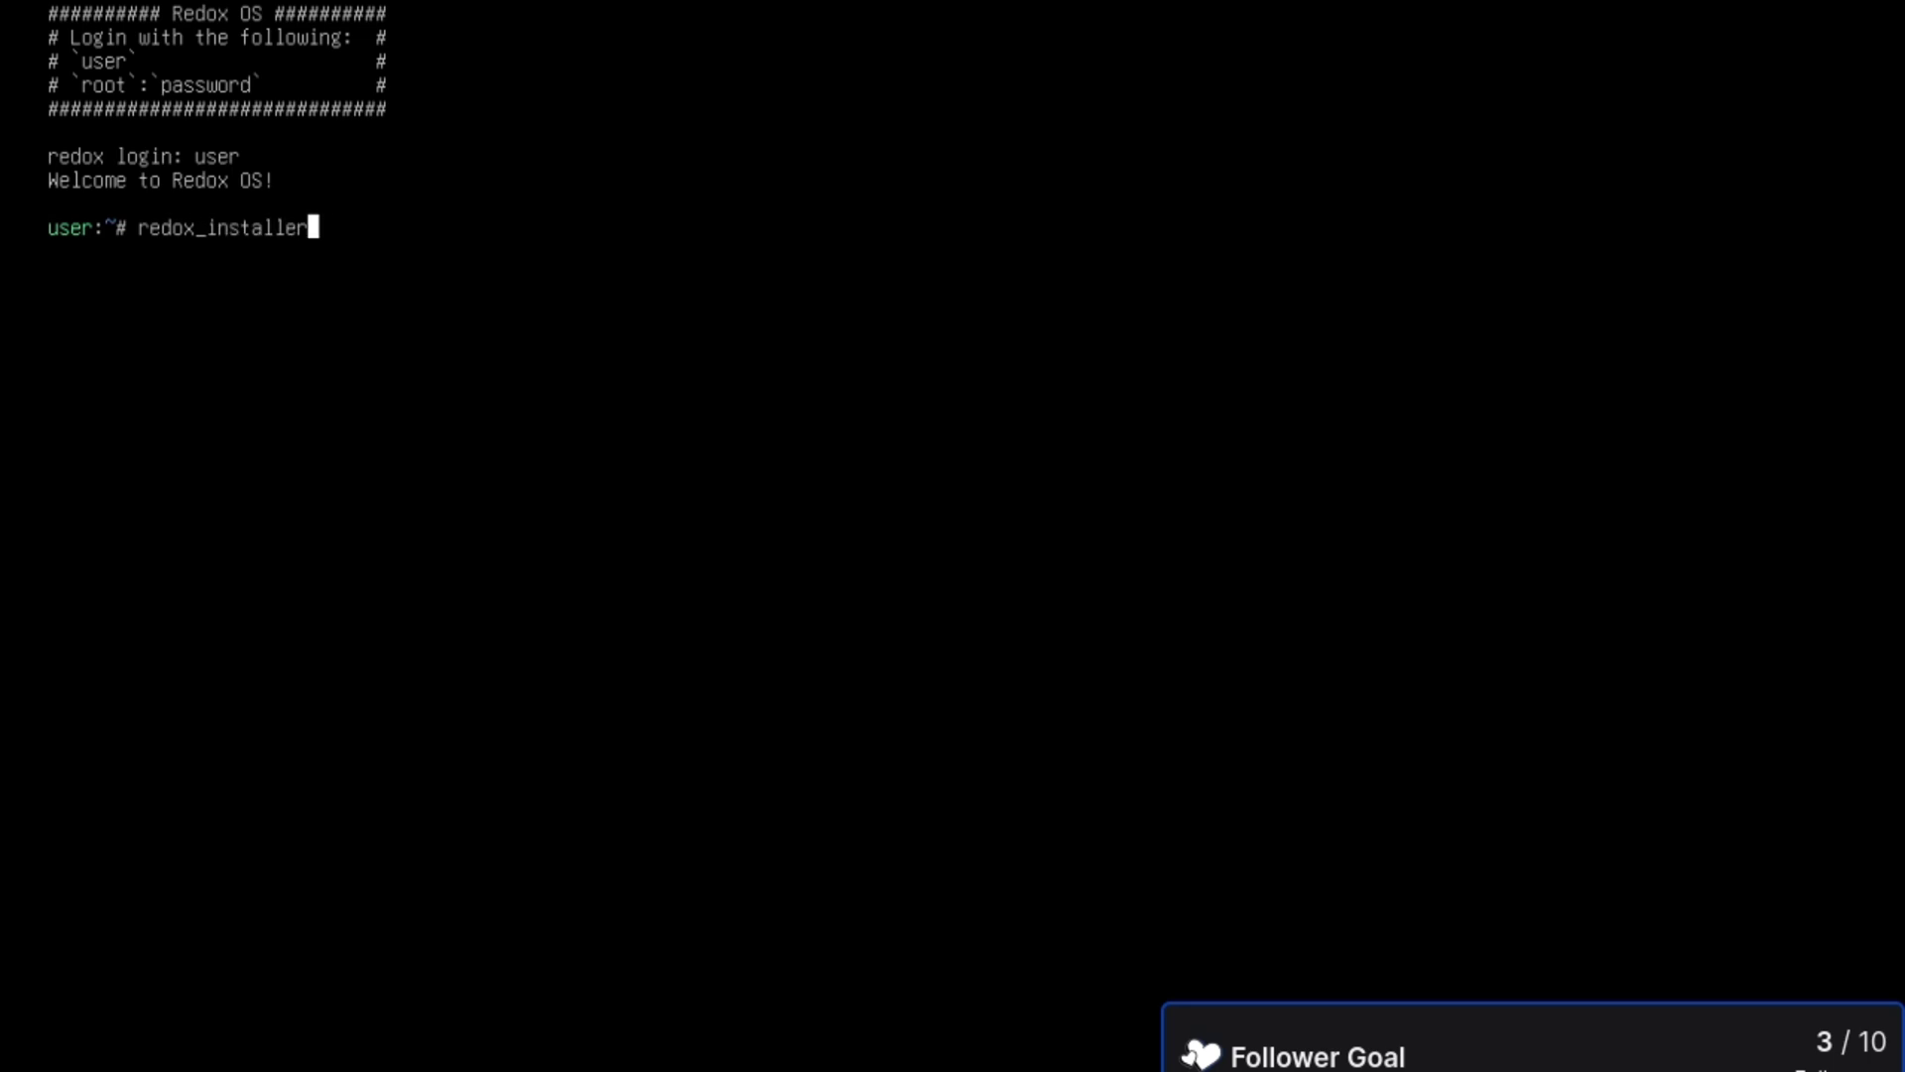
type("_tui")
key("Return")
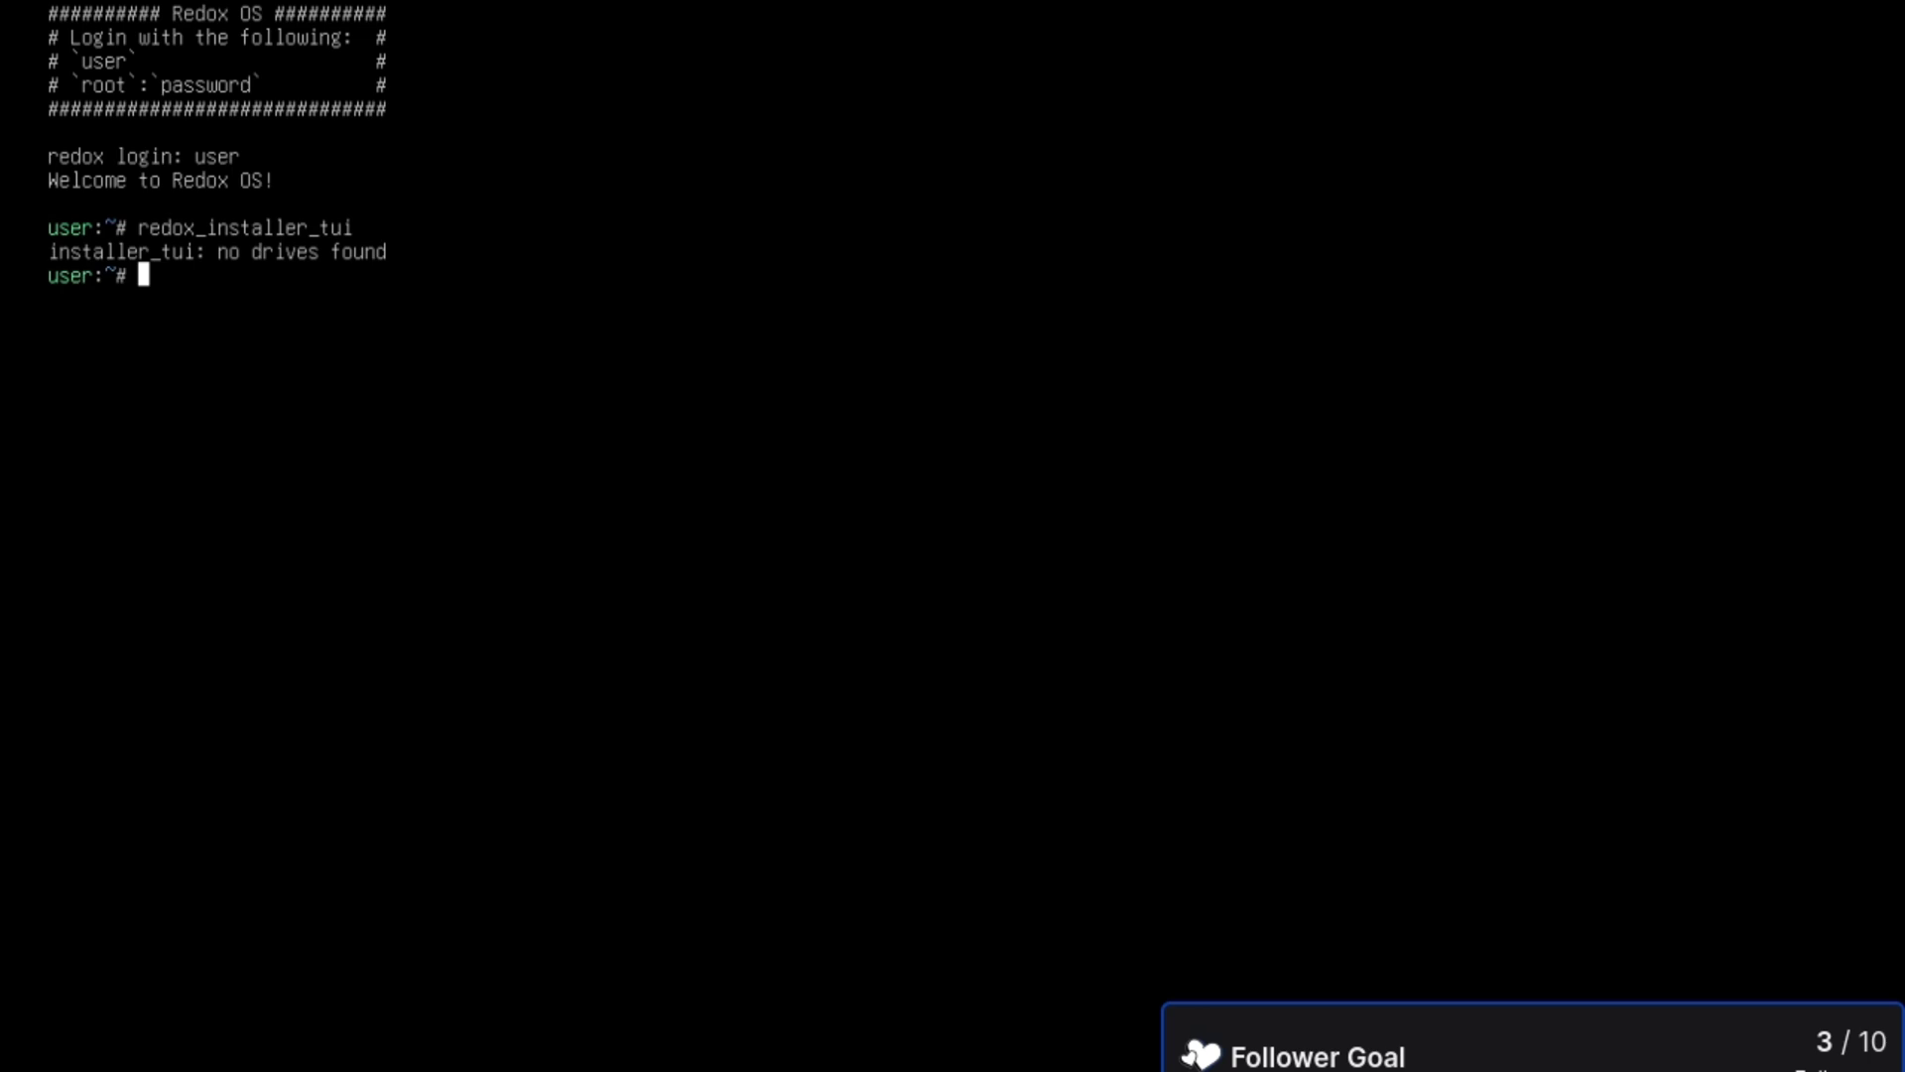
- Try 'poweroff now', then su root with the root password and run 'shutdown now'
type("poweroff now")
key("Return")
type("shutdown now")
key("Return")
type("su")
key("Return")
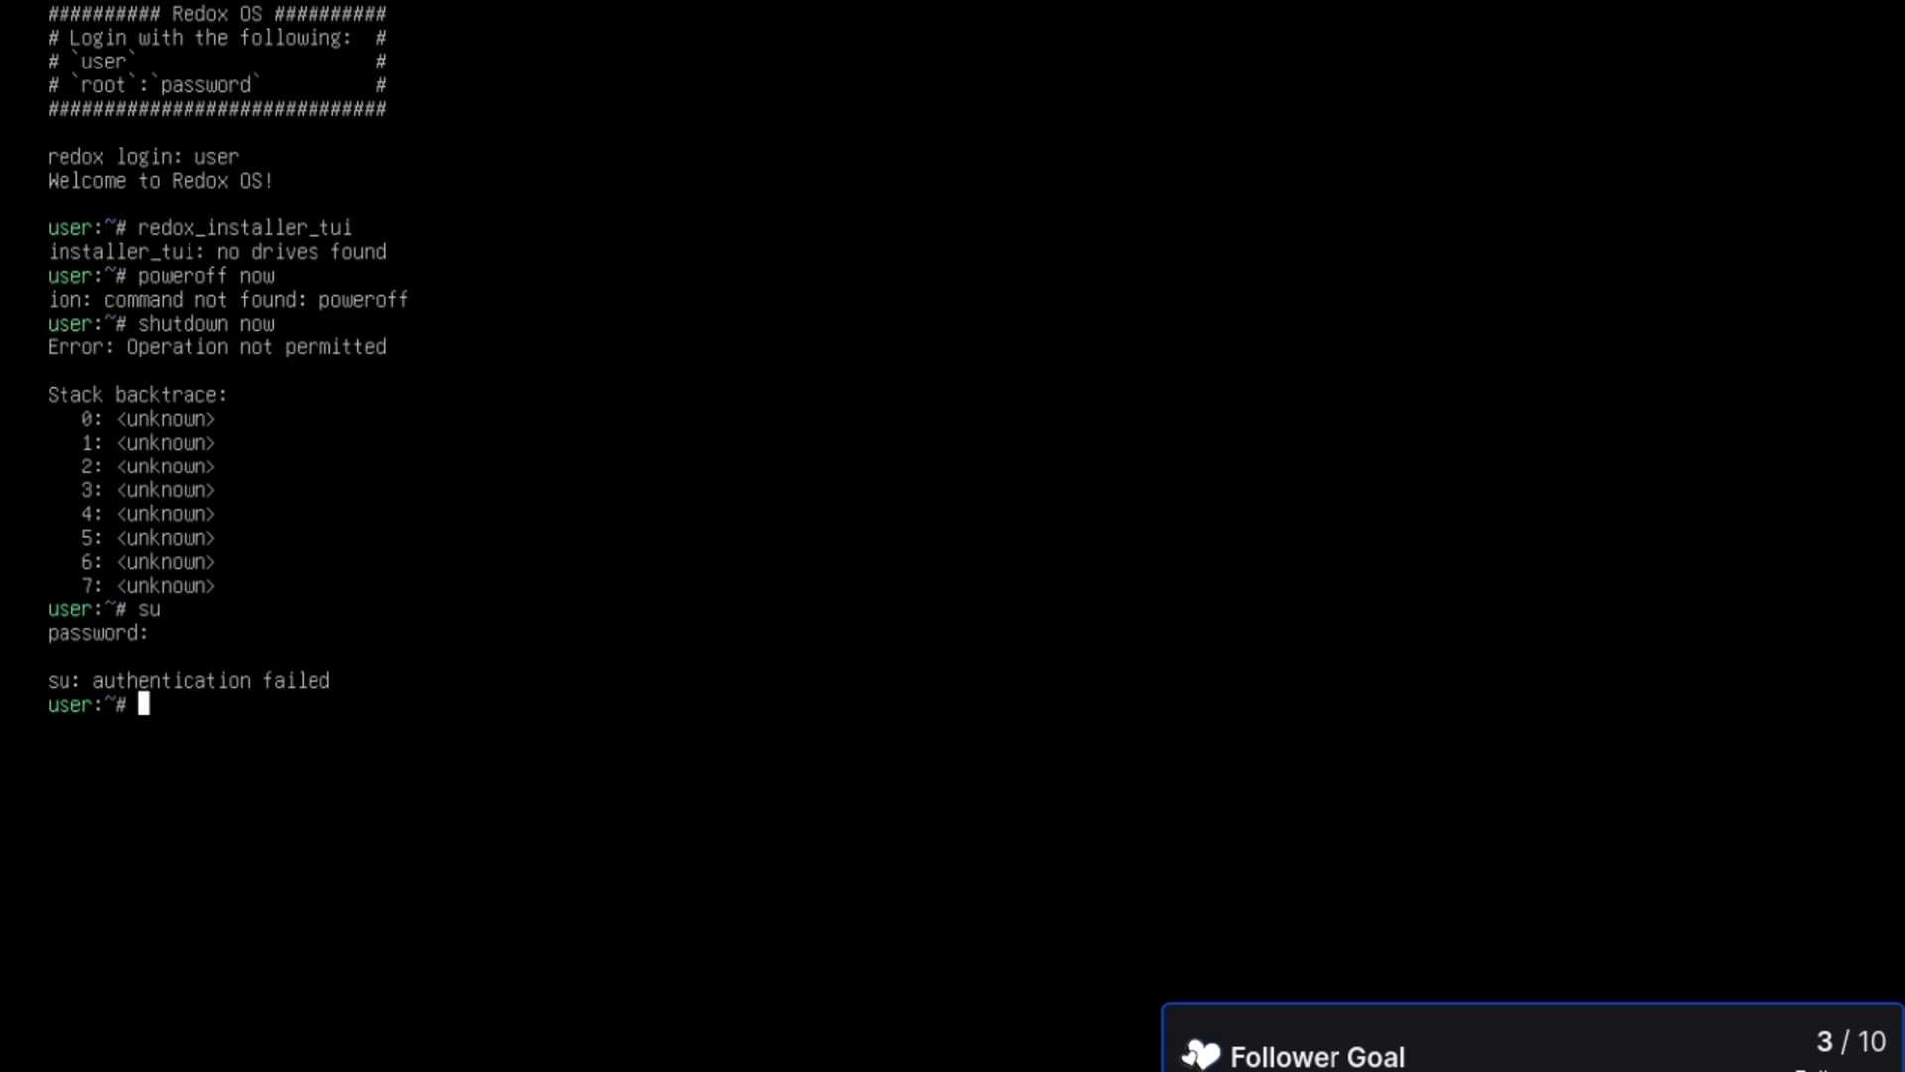
type("su root")
key("Return")
type("password")
key("Return")
type("shutdown now")
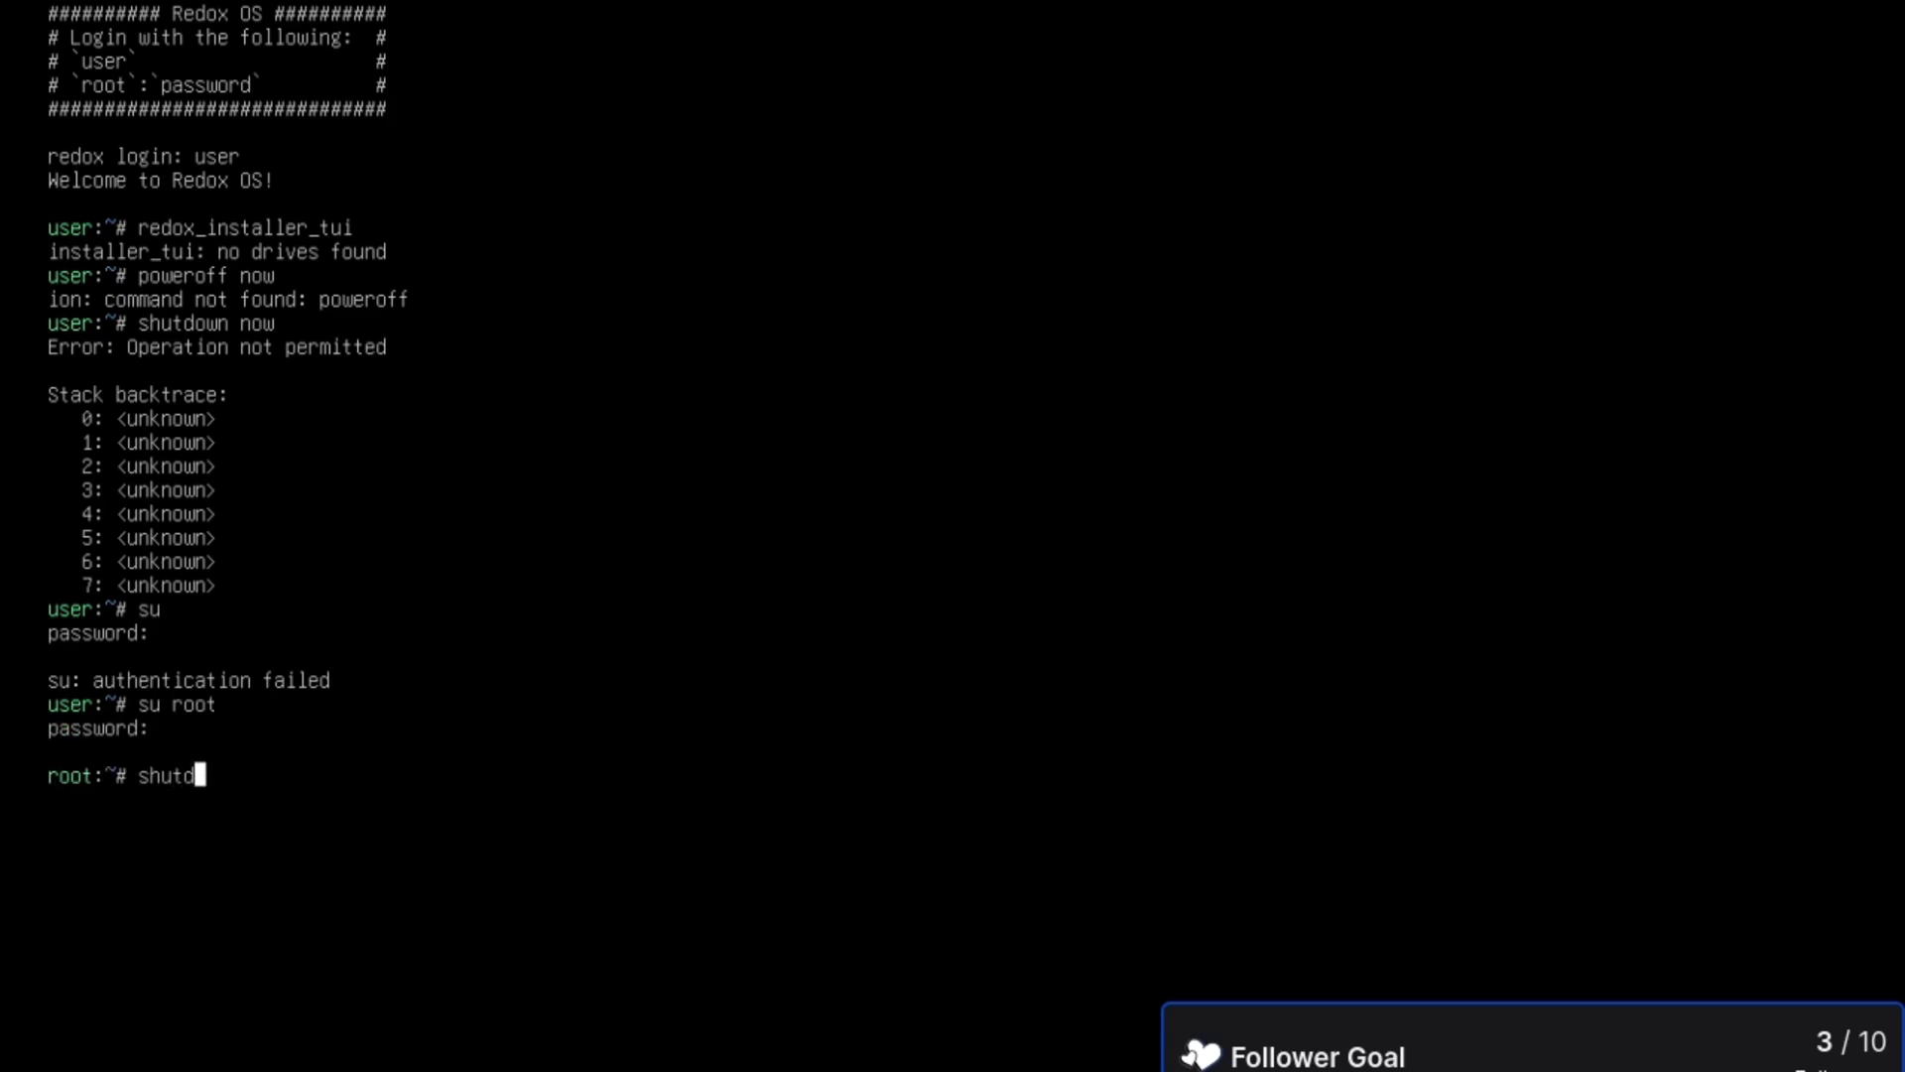
key("Return")
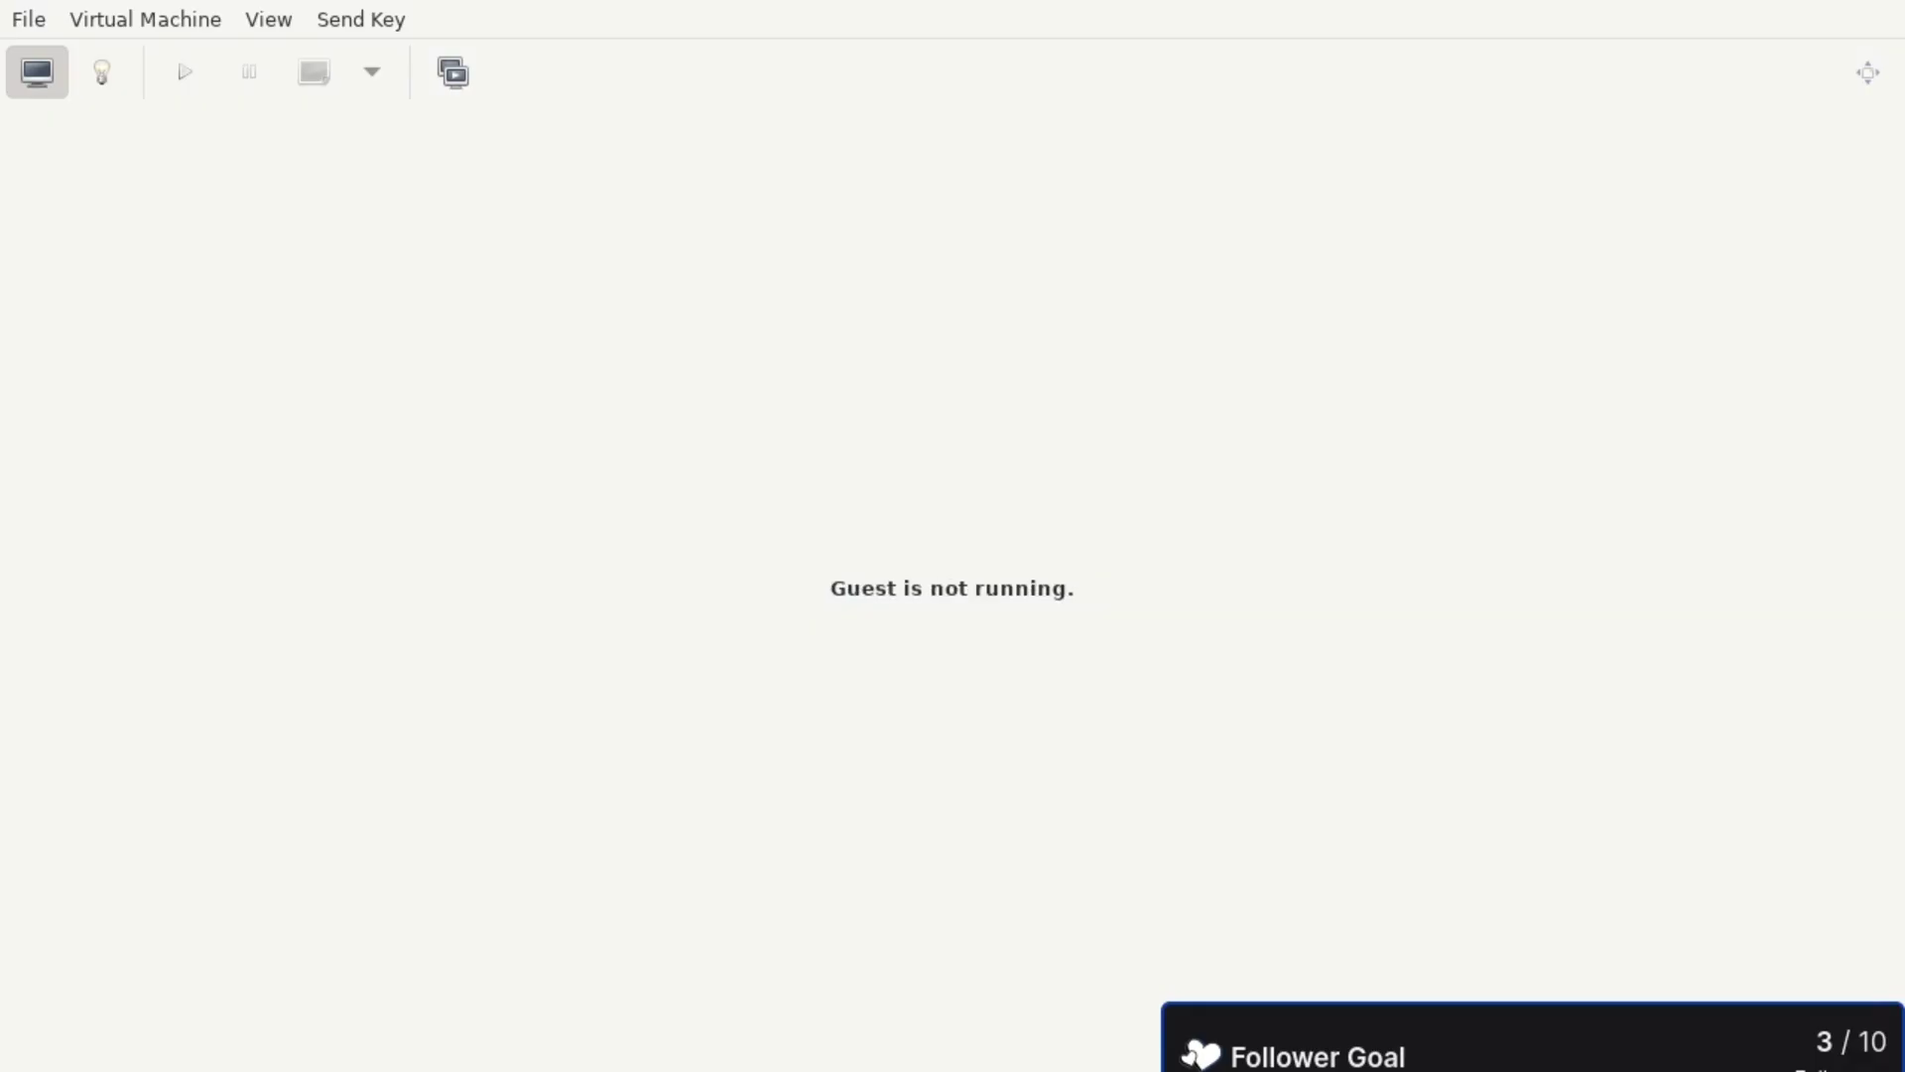